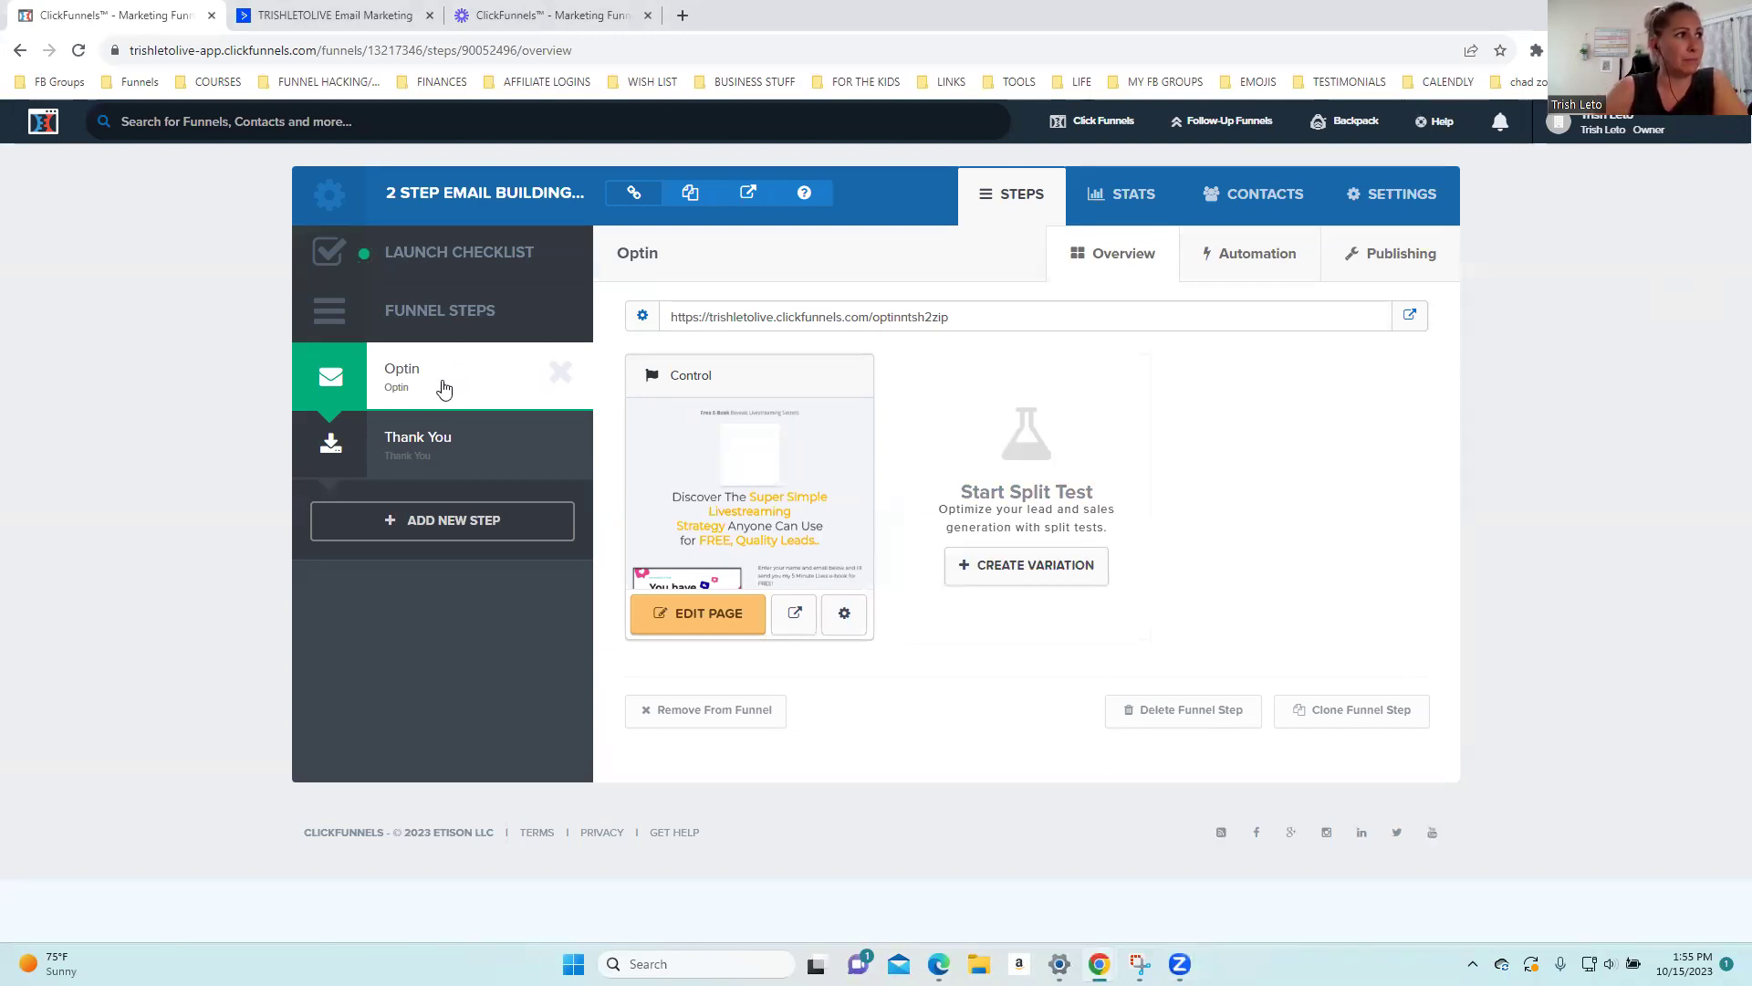
Go to the list of all funnels and open the 2 step email building freebie template funnel
mouse_move(1077, 130)
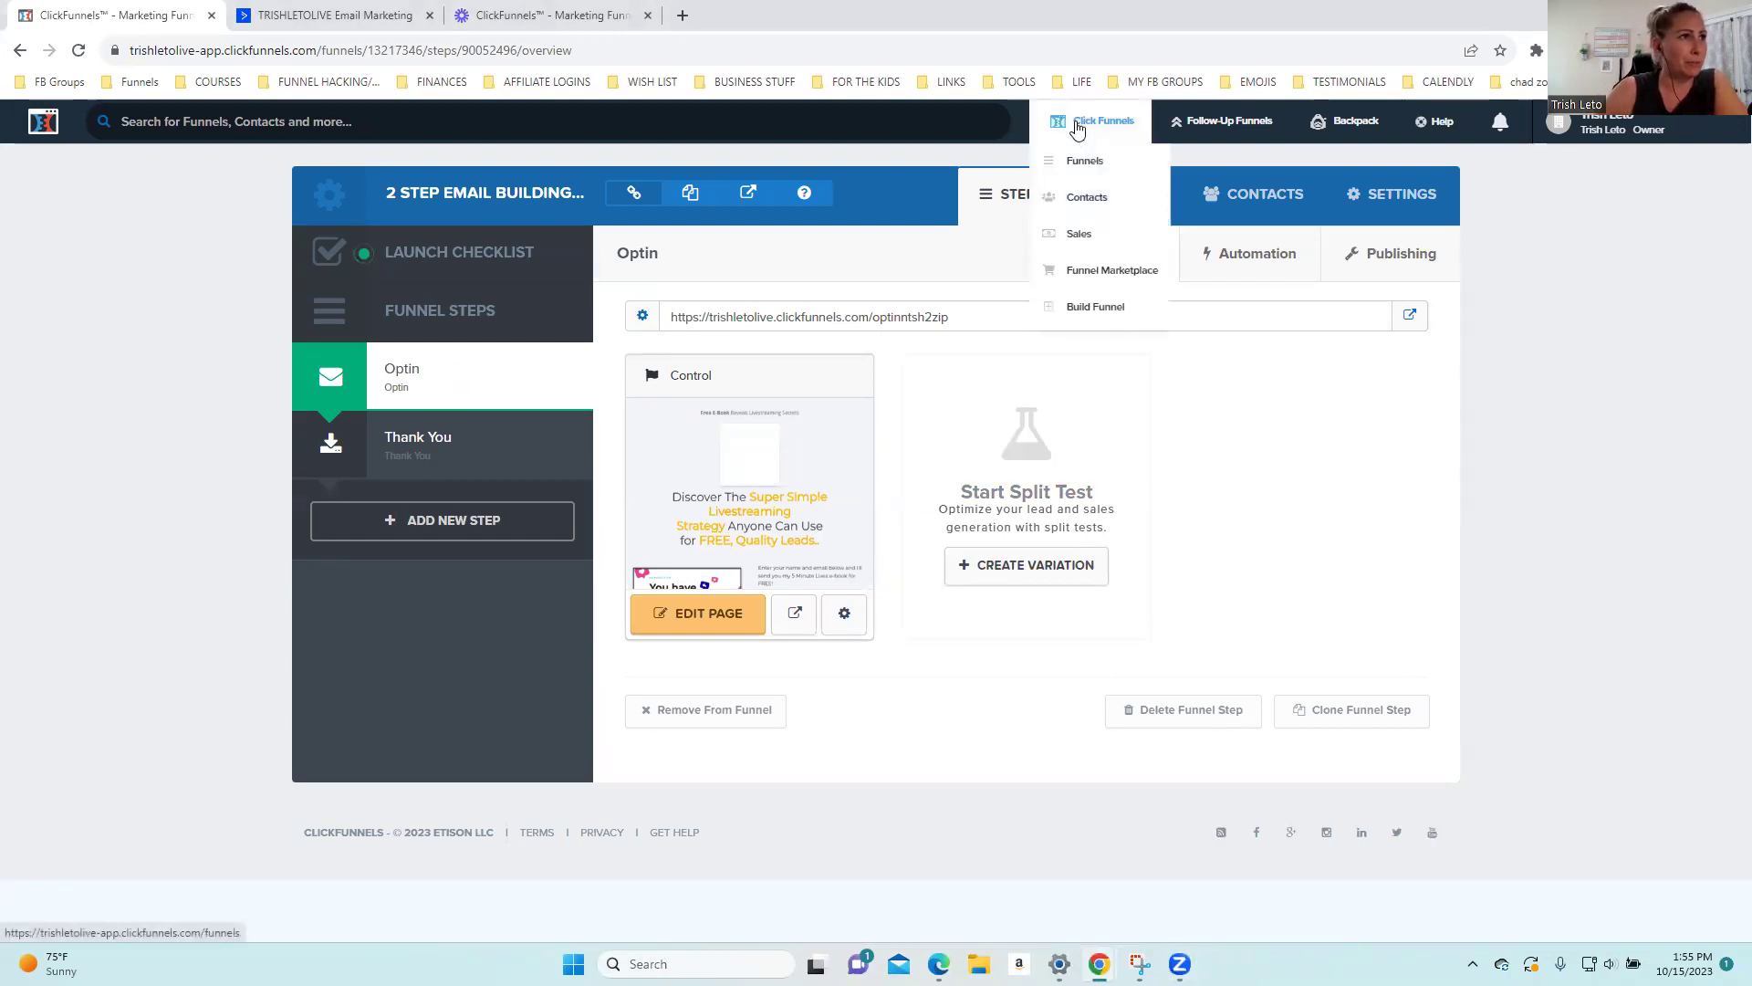
click(1077, 130)
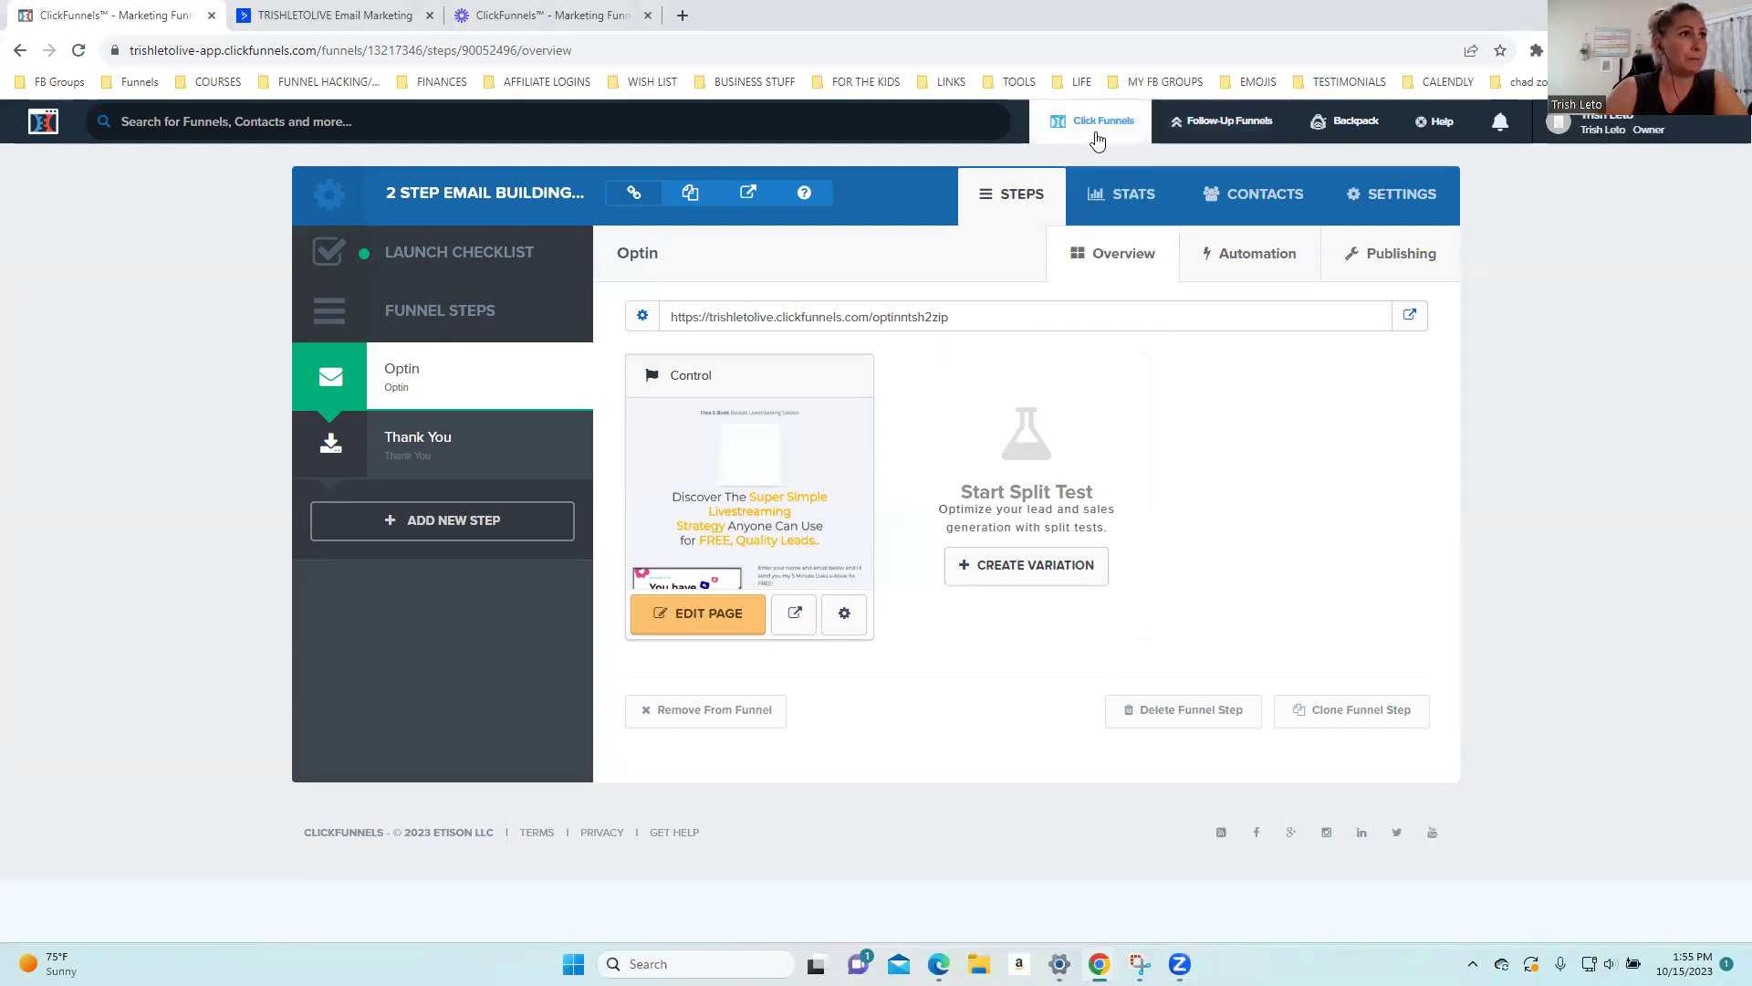
mouse_move(1080, 129)
click(1080, 164)
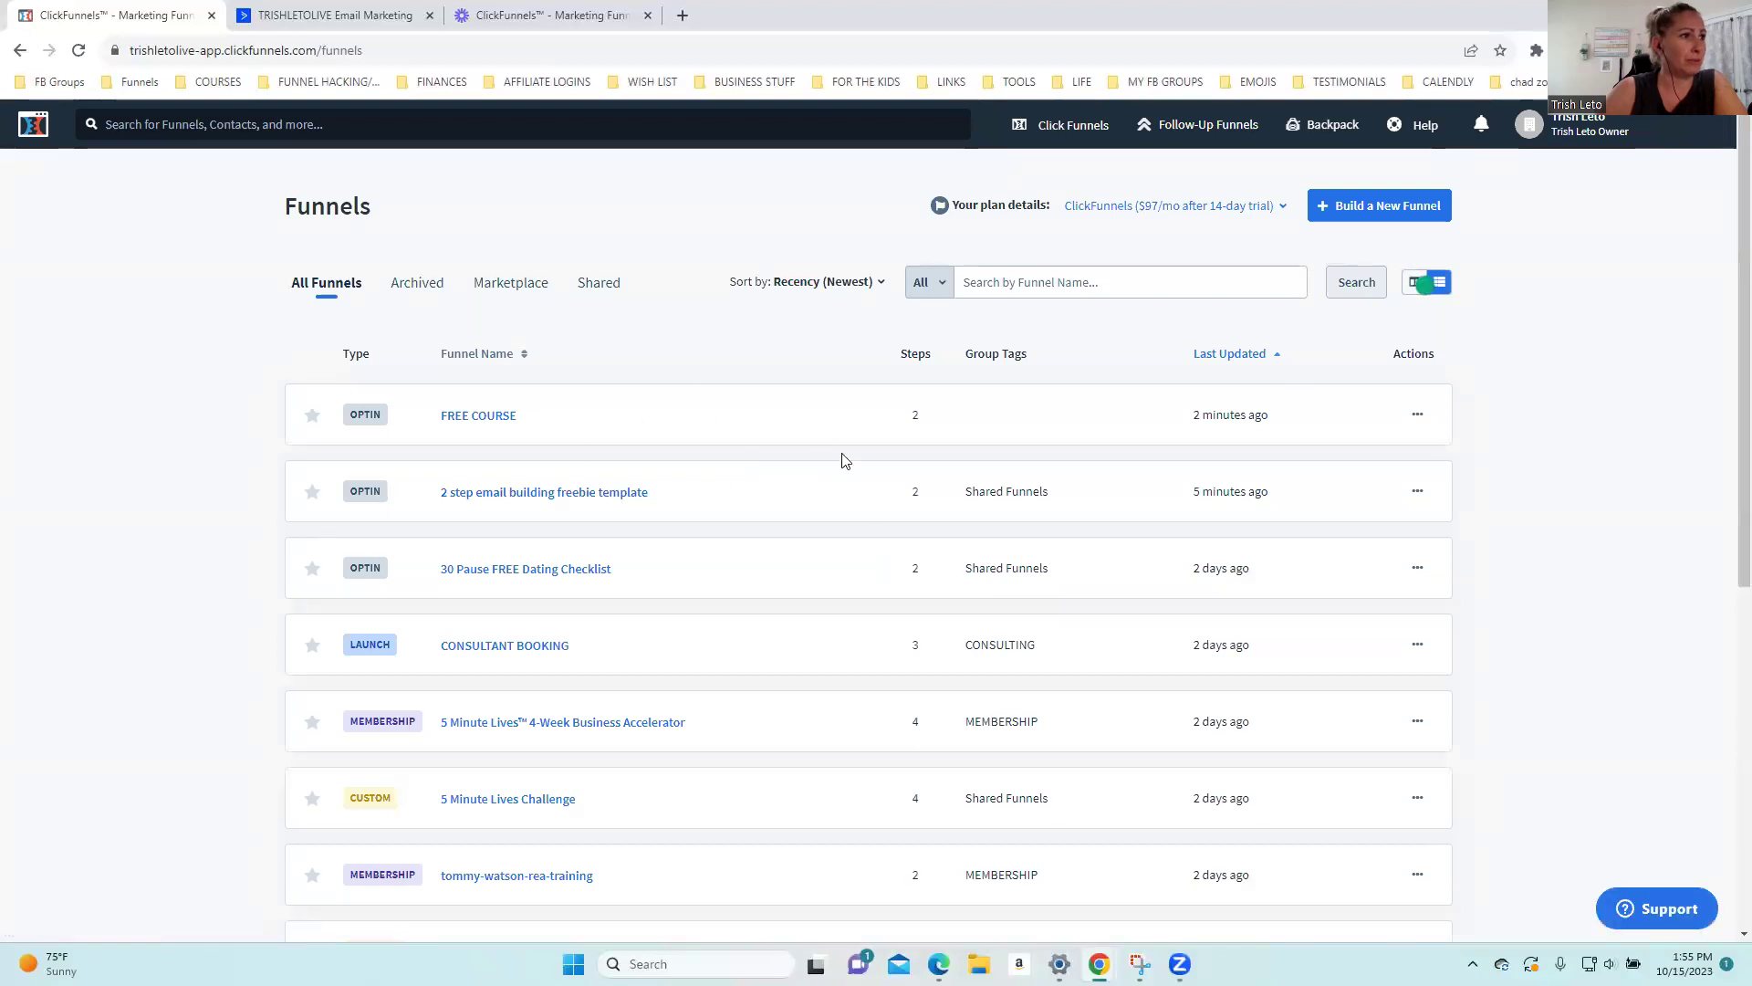
scroll(841, 454, down, 5)
scroll(841, 453, up, 5)
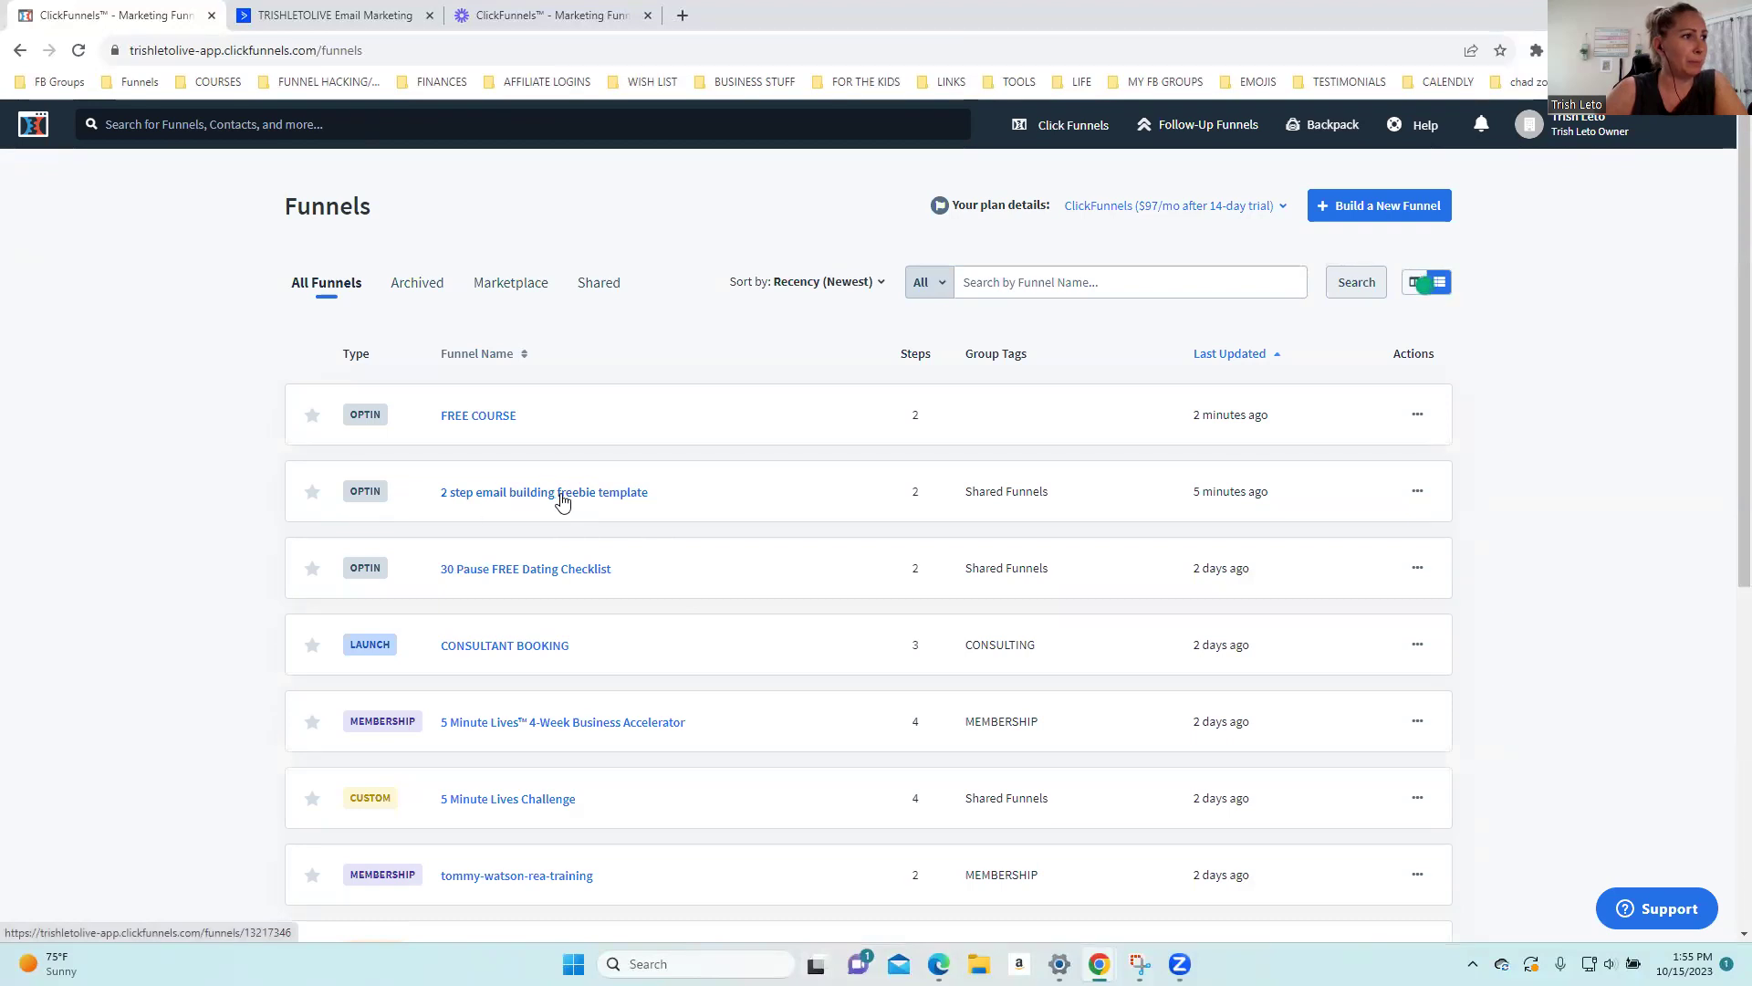
click(598, 492)
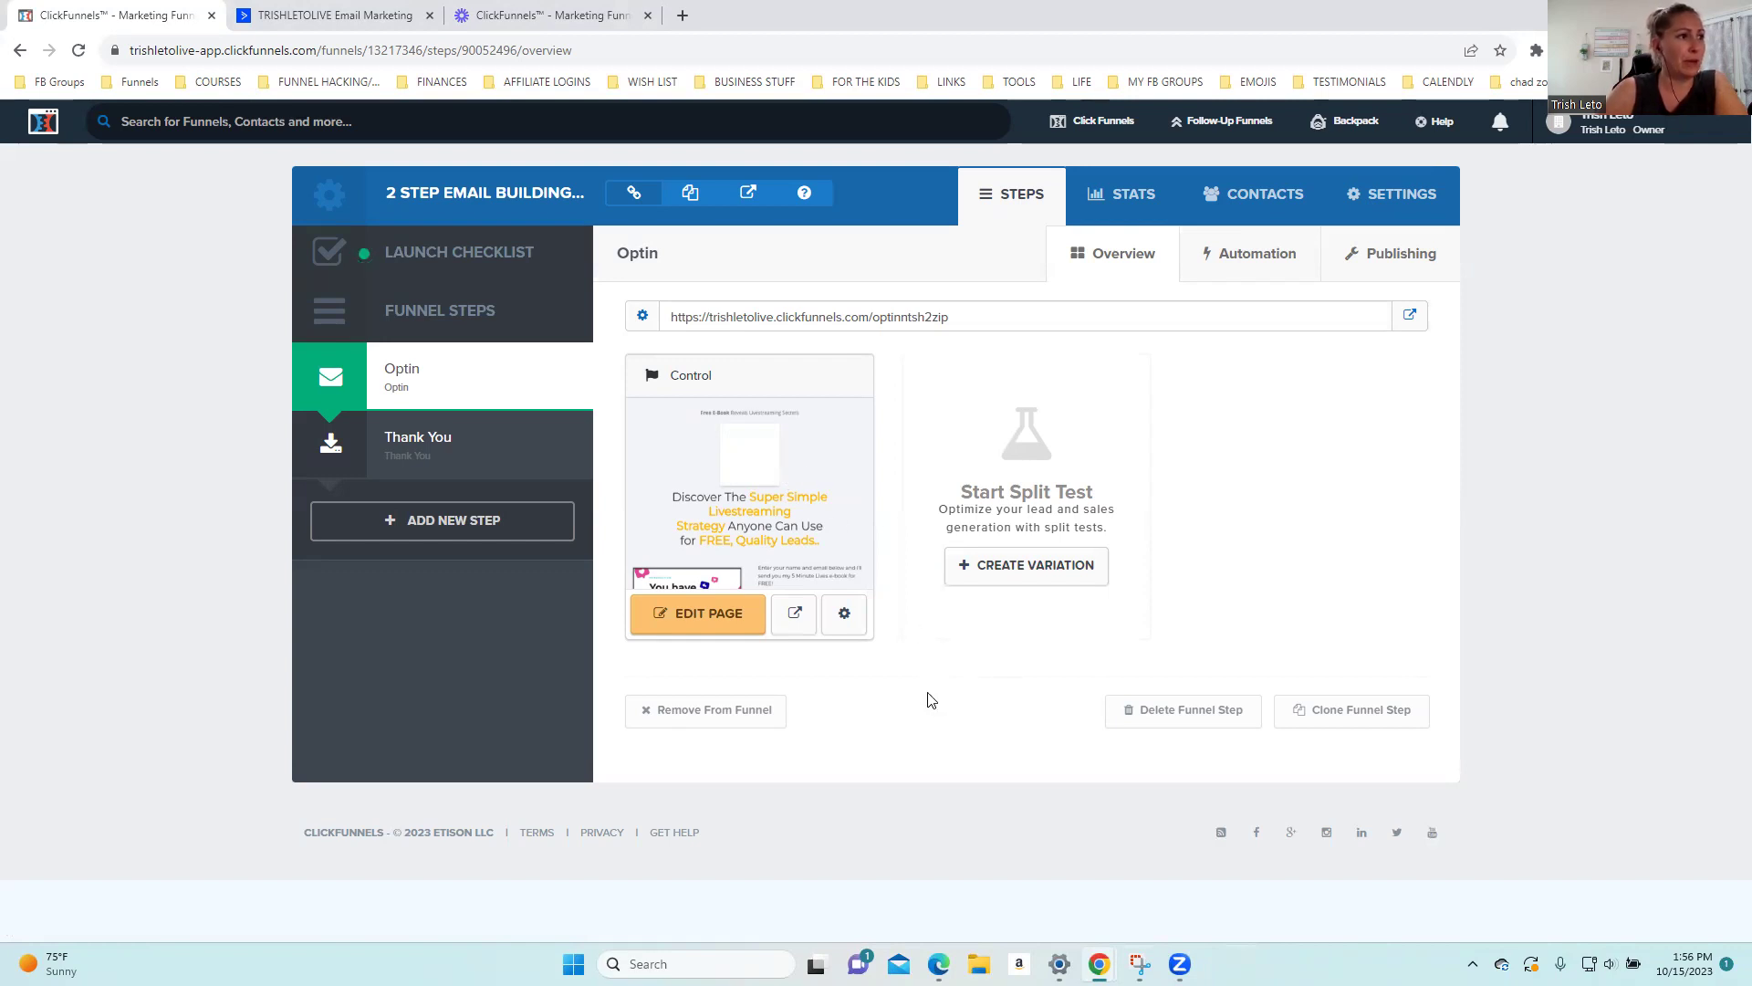
Open the Optin page in the page editor and scroll through it to review the layout
click(713, 628)
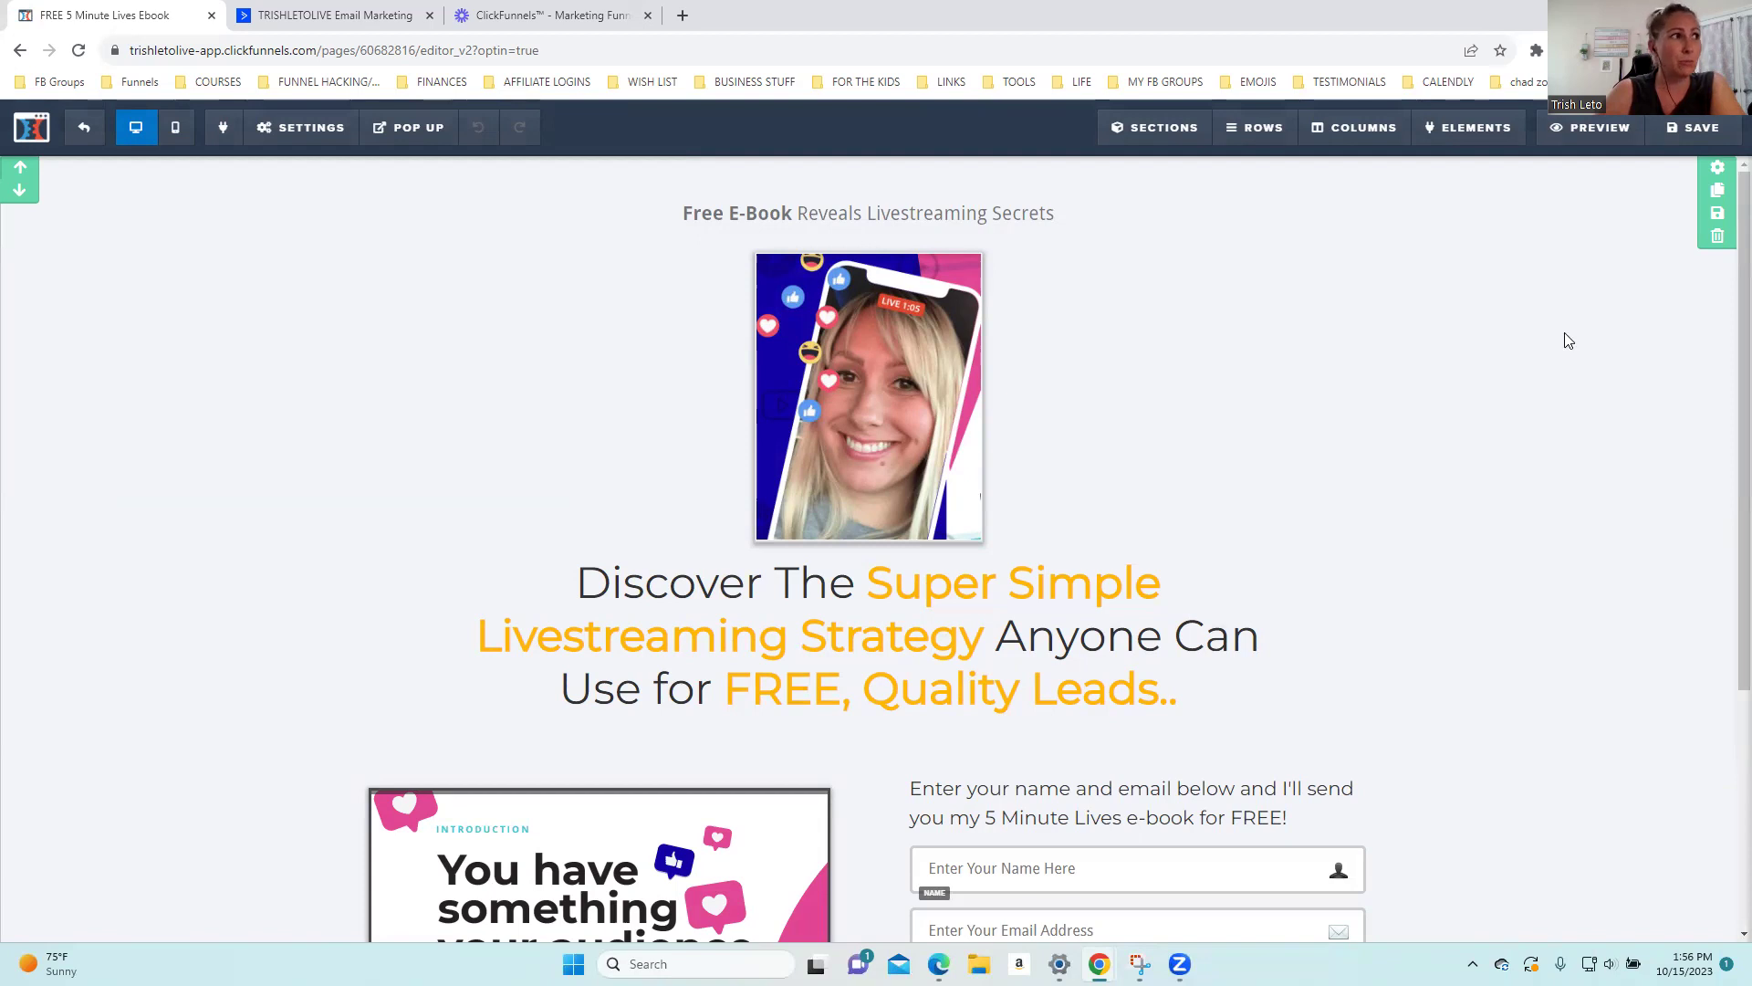
scroll(1566, 338, down, 5)
scroll(1566, 338, up, 5)
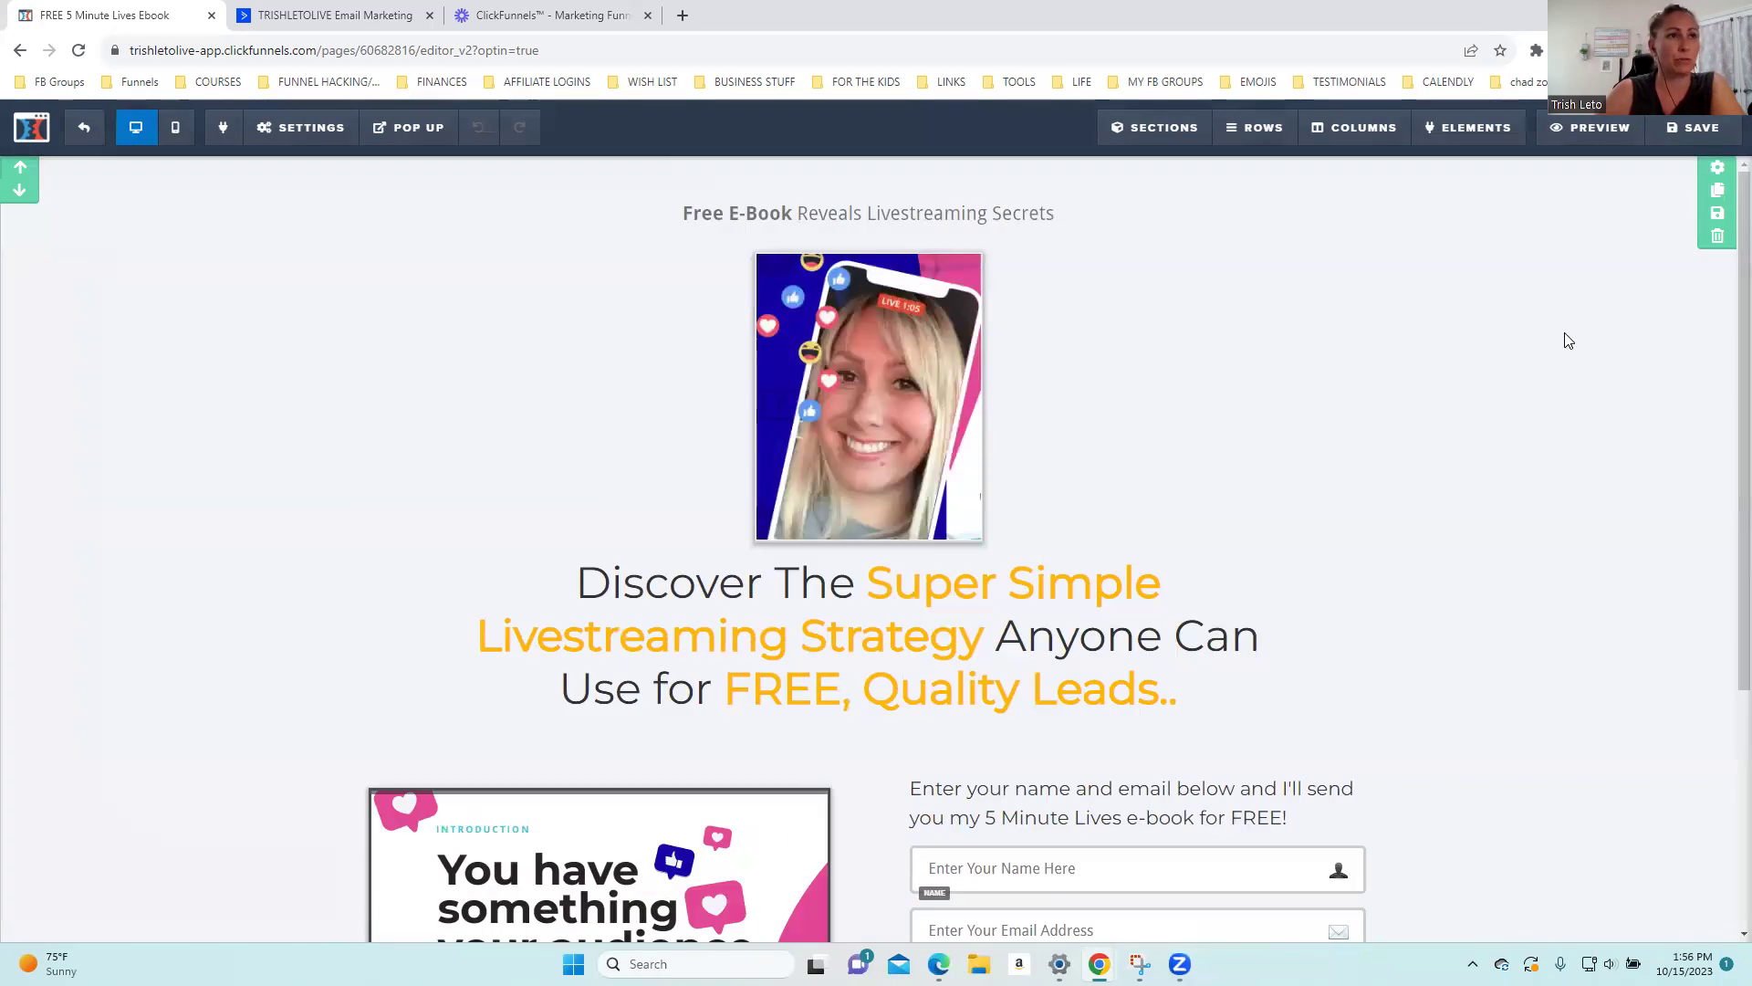
scroll(1566, 338, down, 5)
scroll(1565, 339, up, 5)
scroll(1565, 340, down, 2)
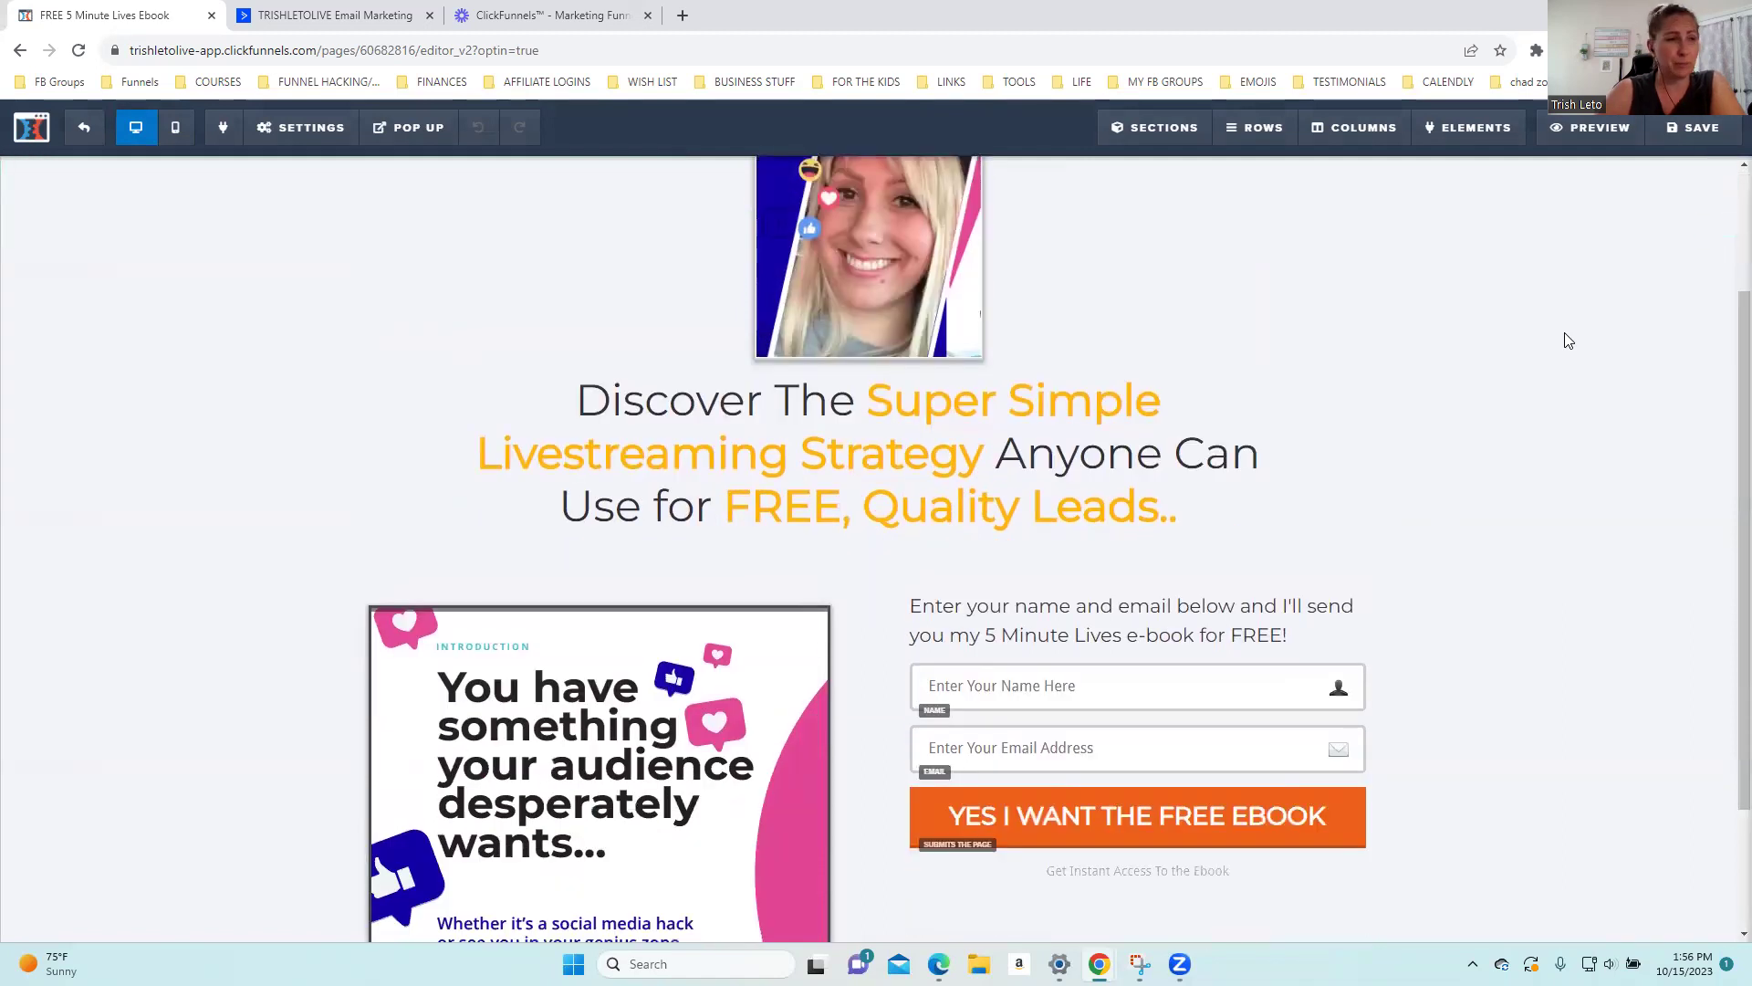
scroll(1566, 341, up, 2)
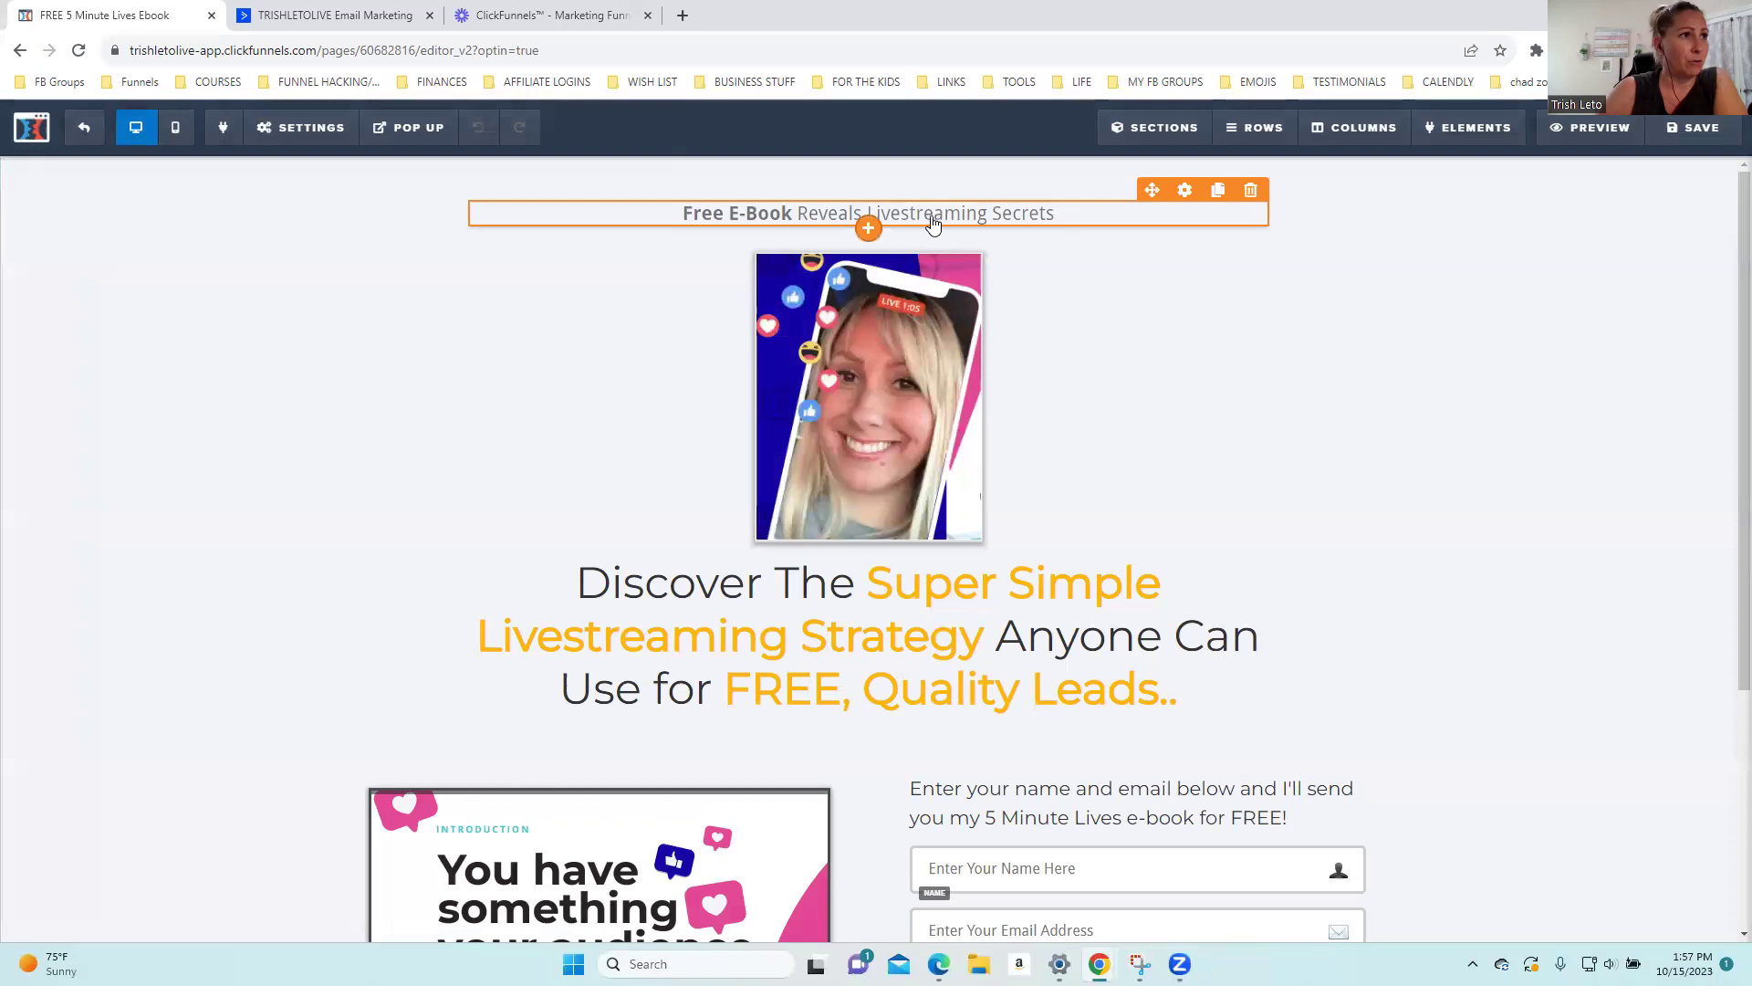
Set the pre-headline's font family to Merriweather, then close its settings and save
click(1185, 191)
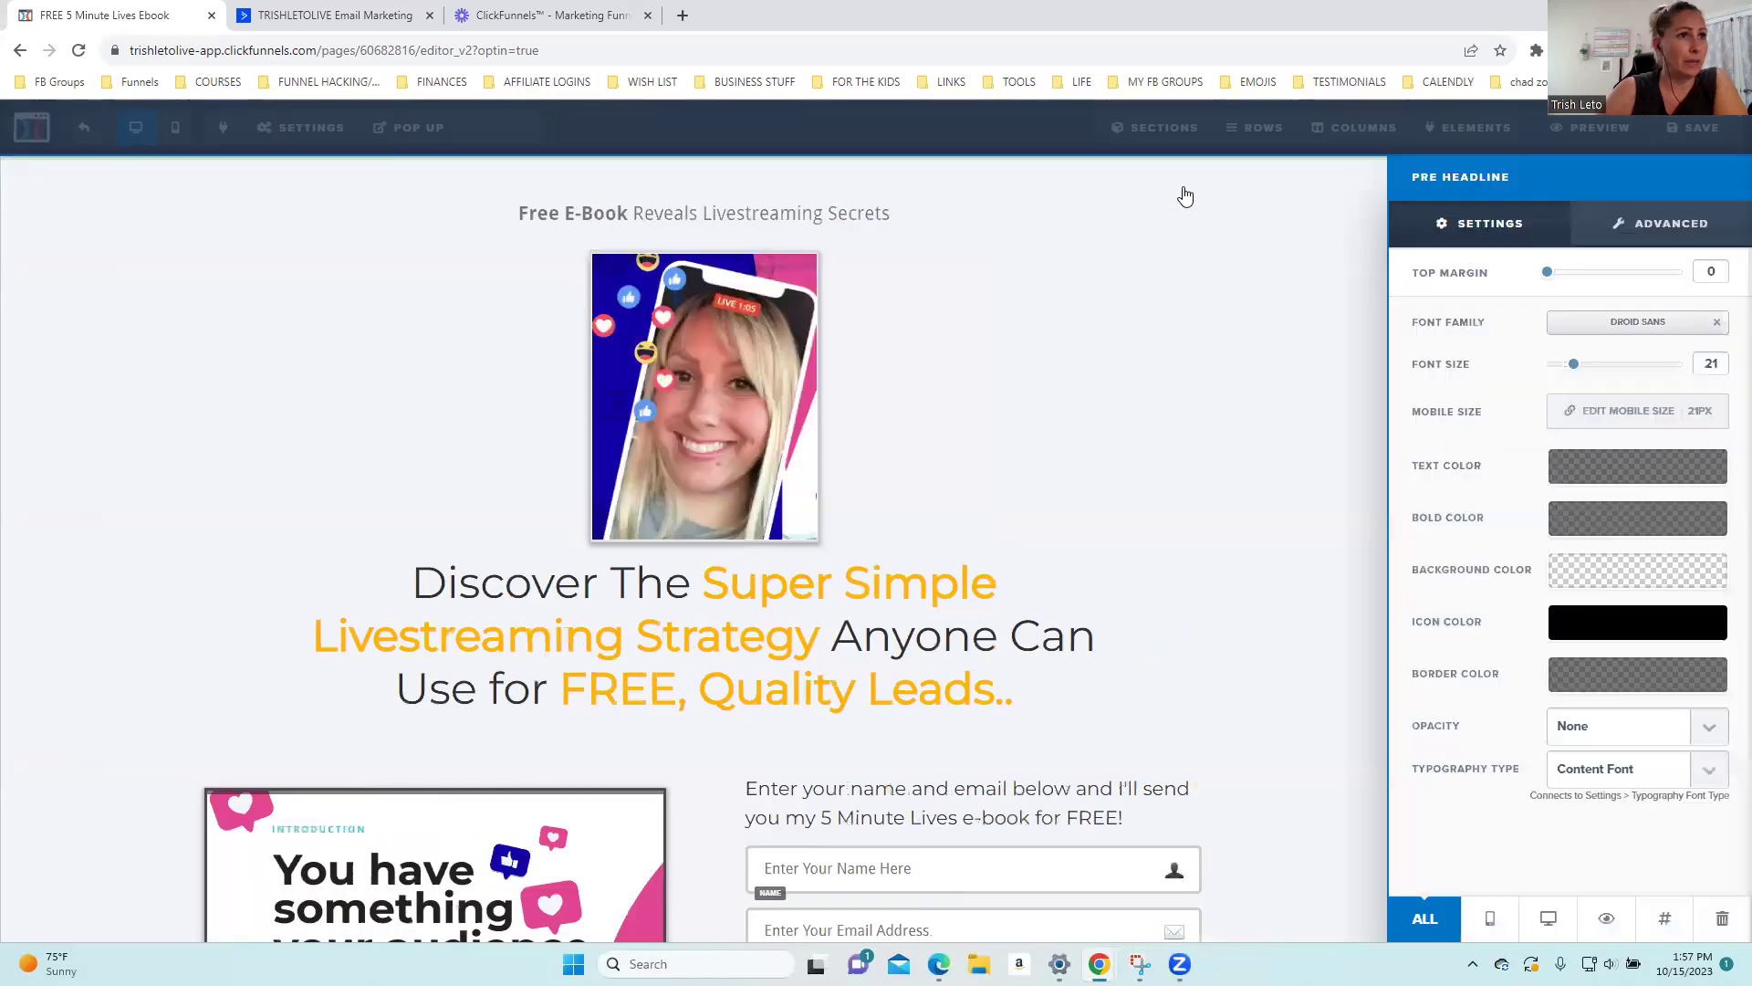
click(1659, 330)
click(1460, 315)
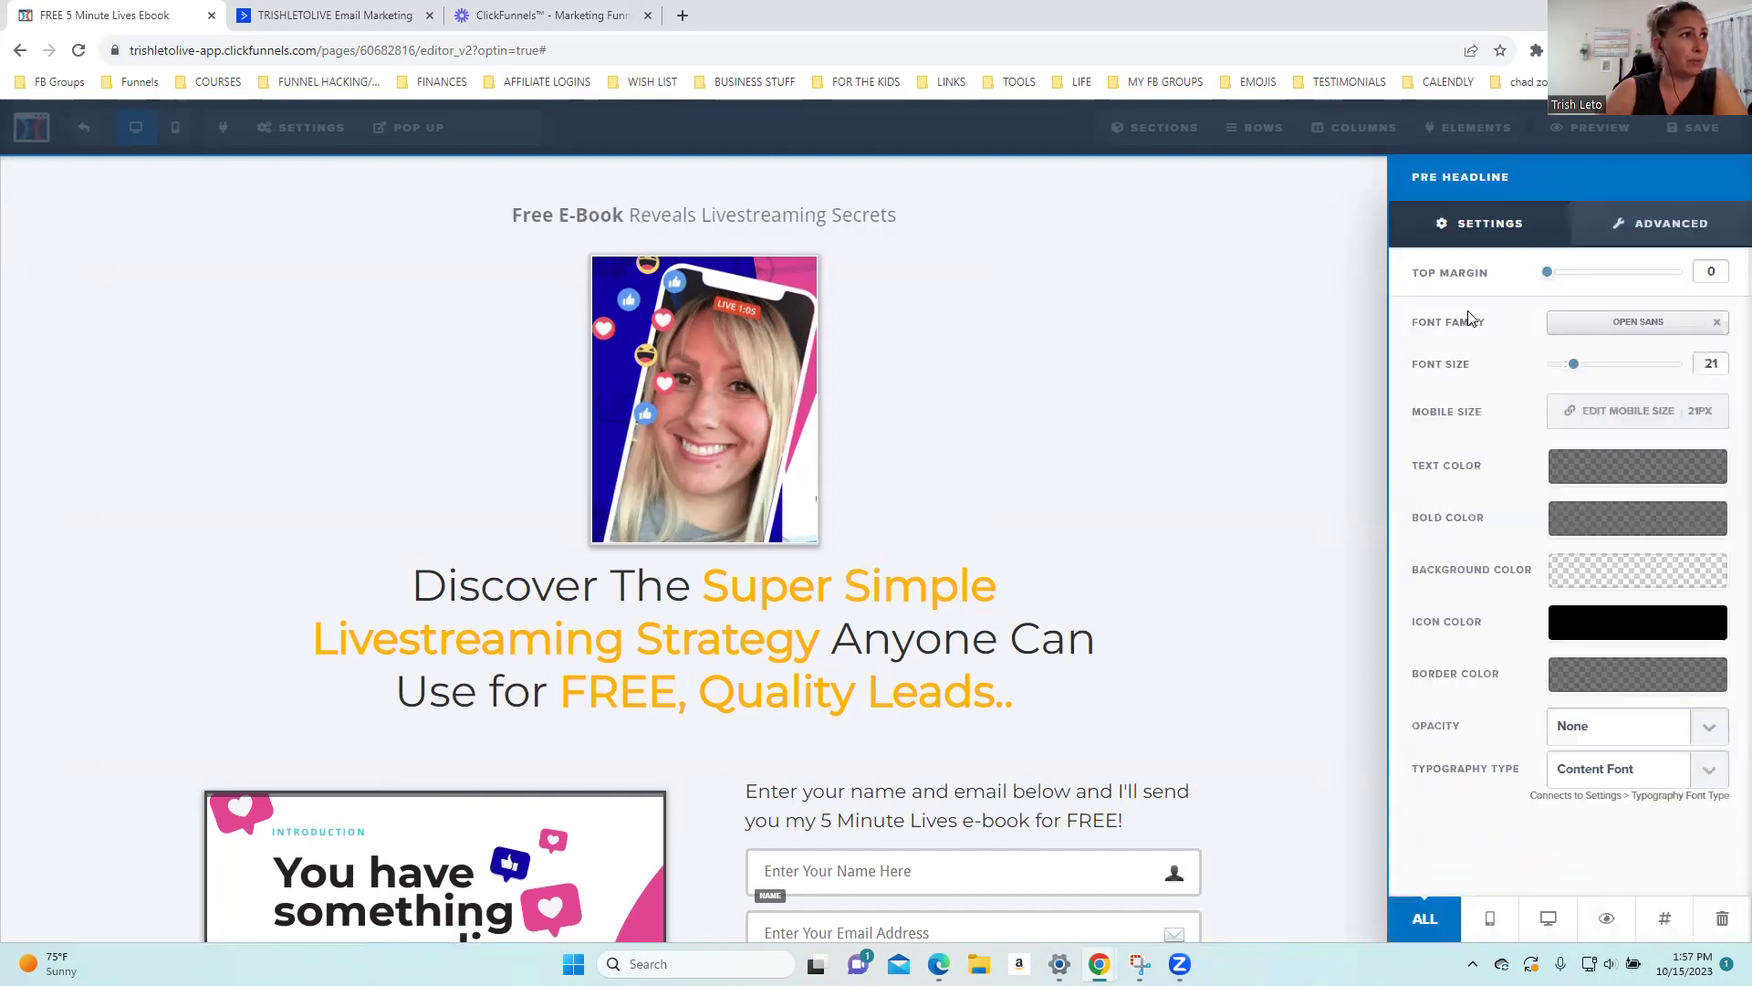
click(1633, 324)
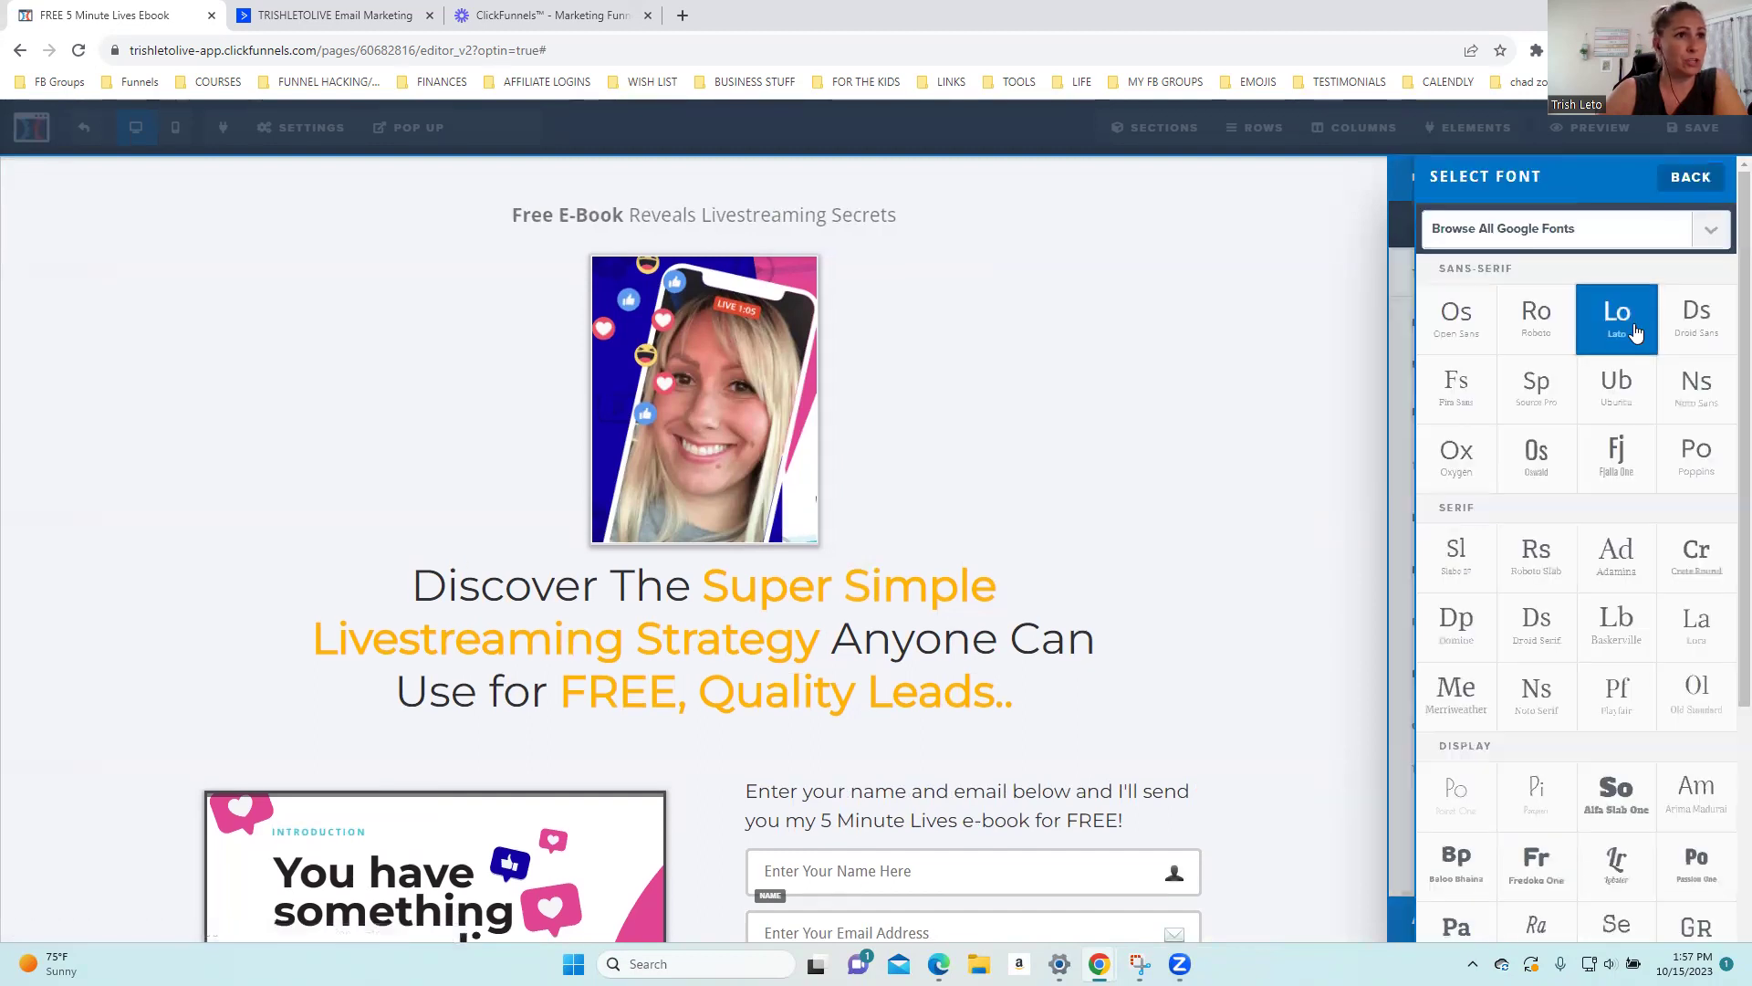
click(1465, 695)
click(1264, 381)
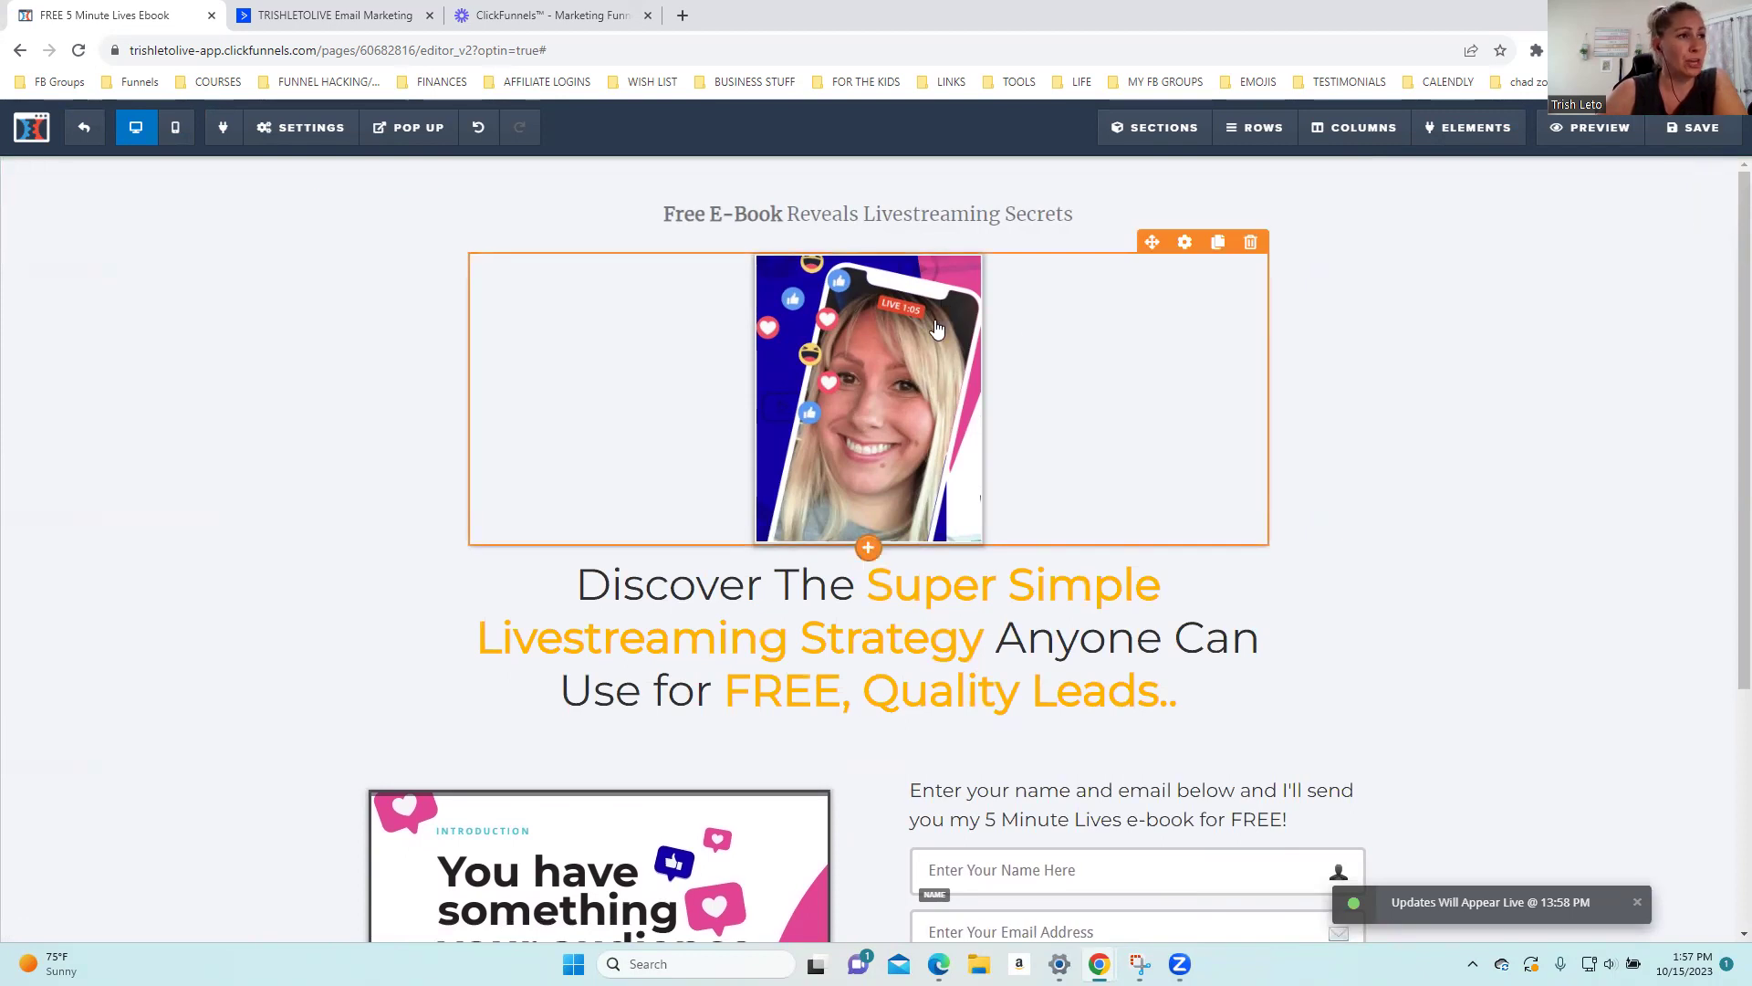
click(1185, 243)
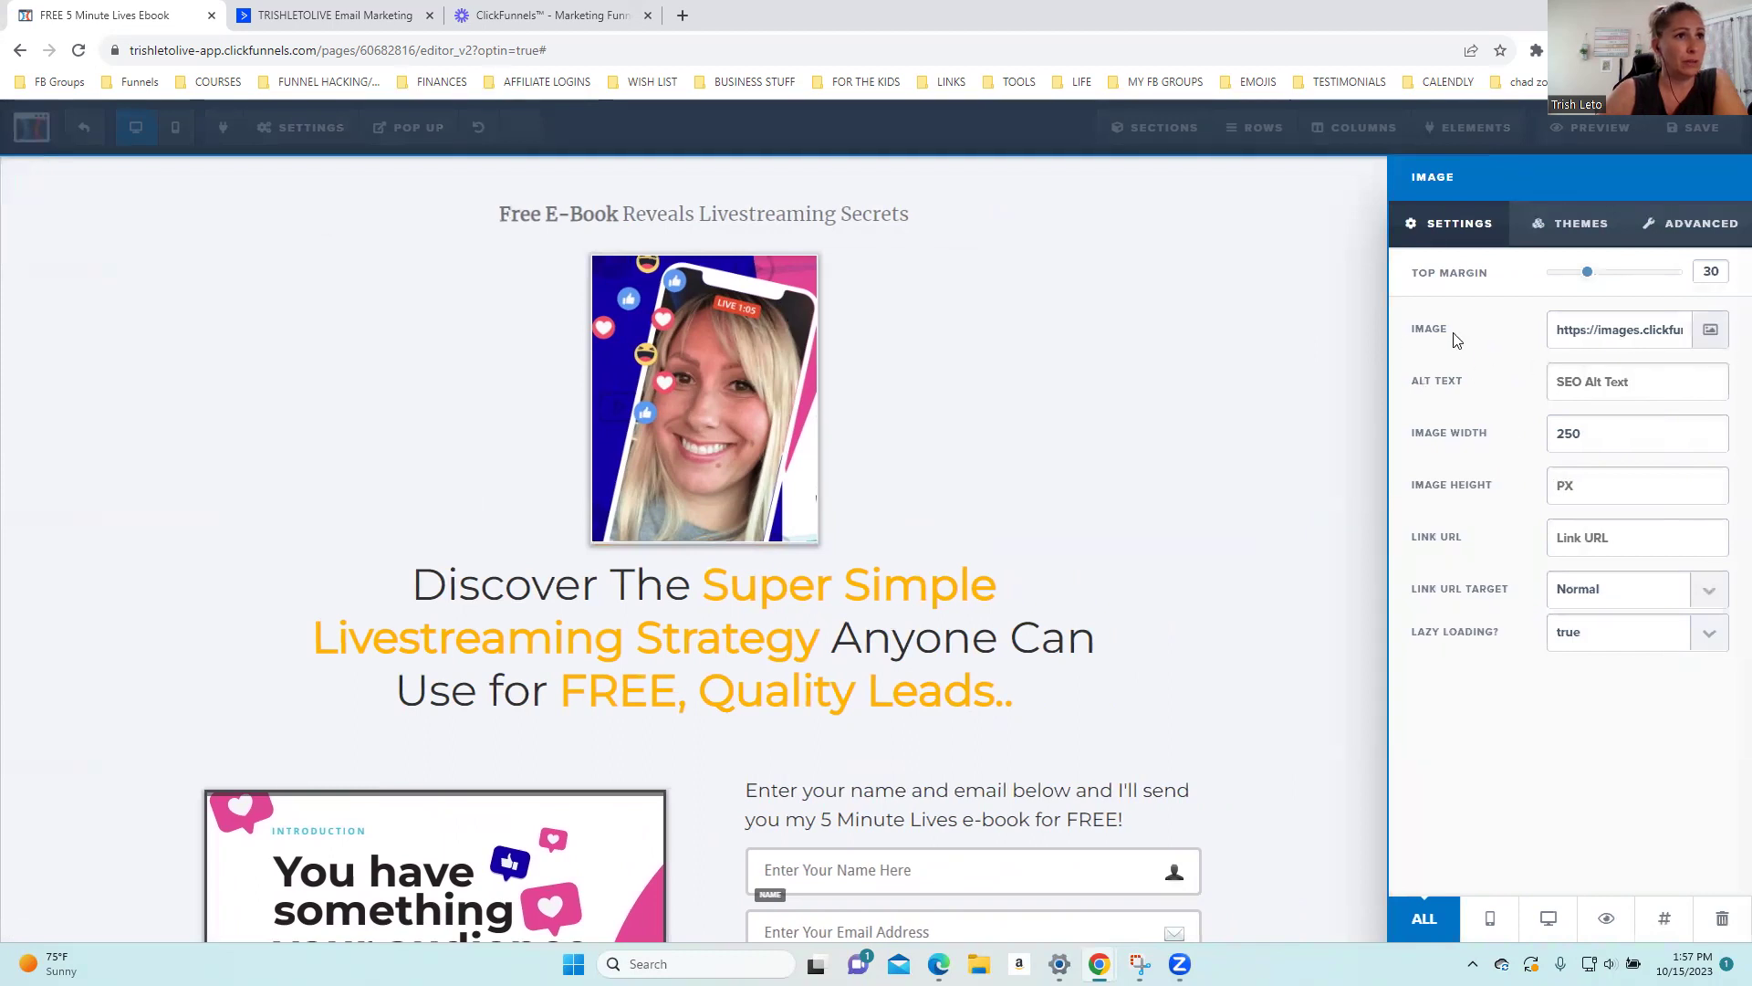
click(1710, 330)
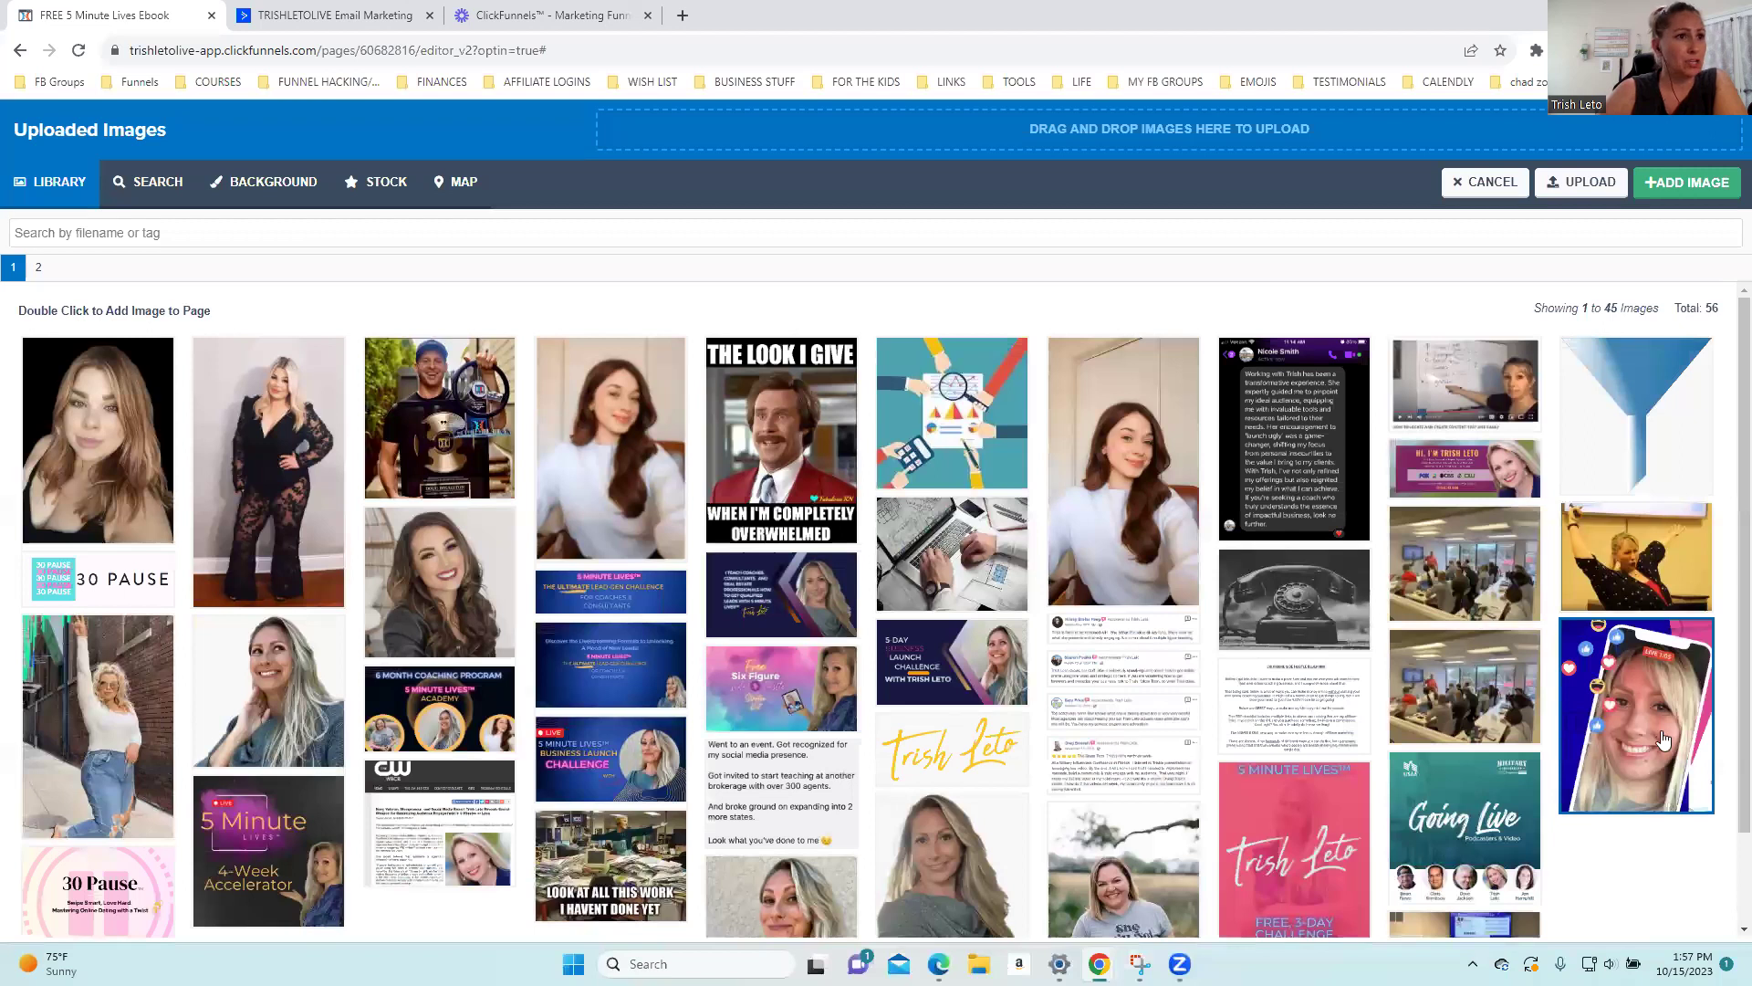
click(1489, 377)
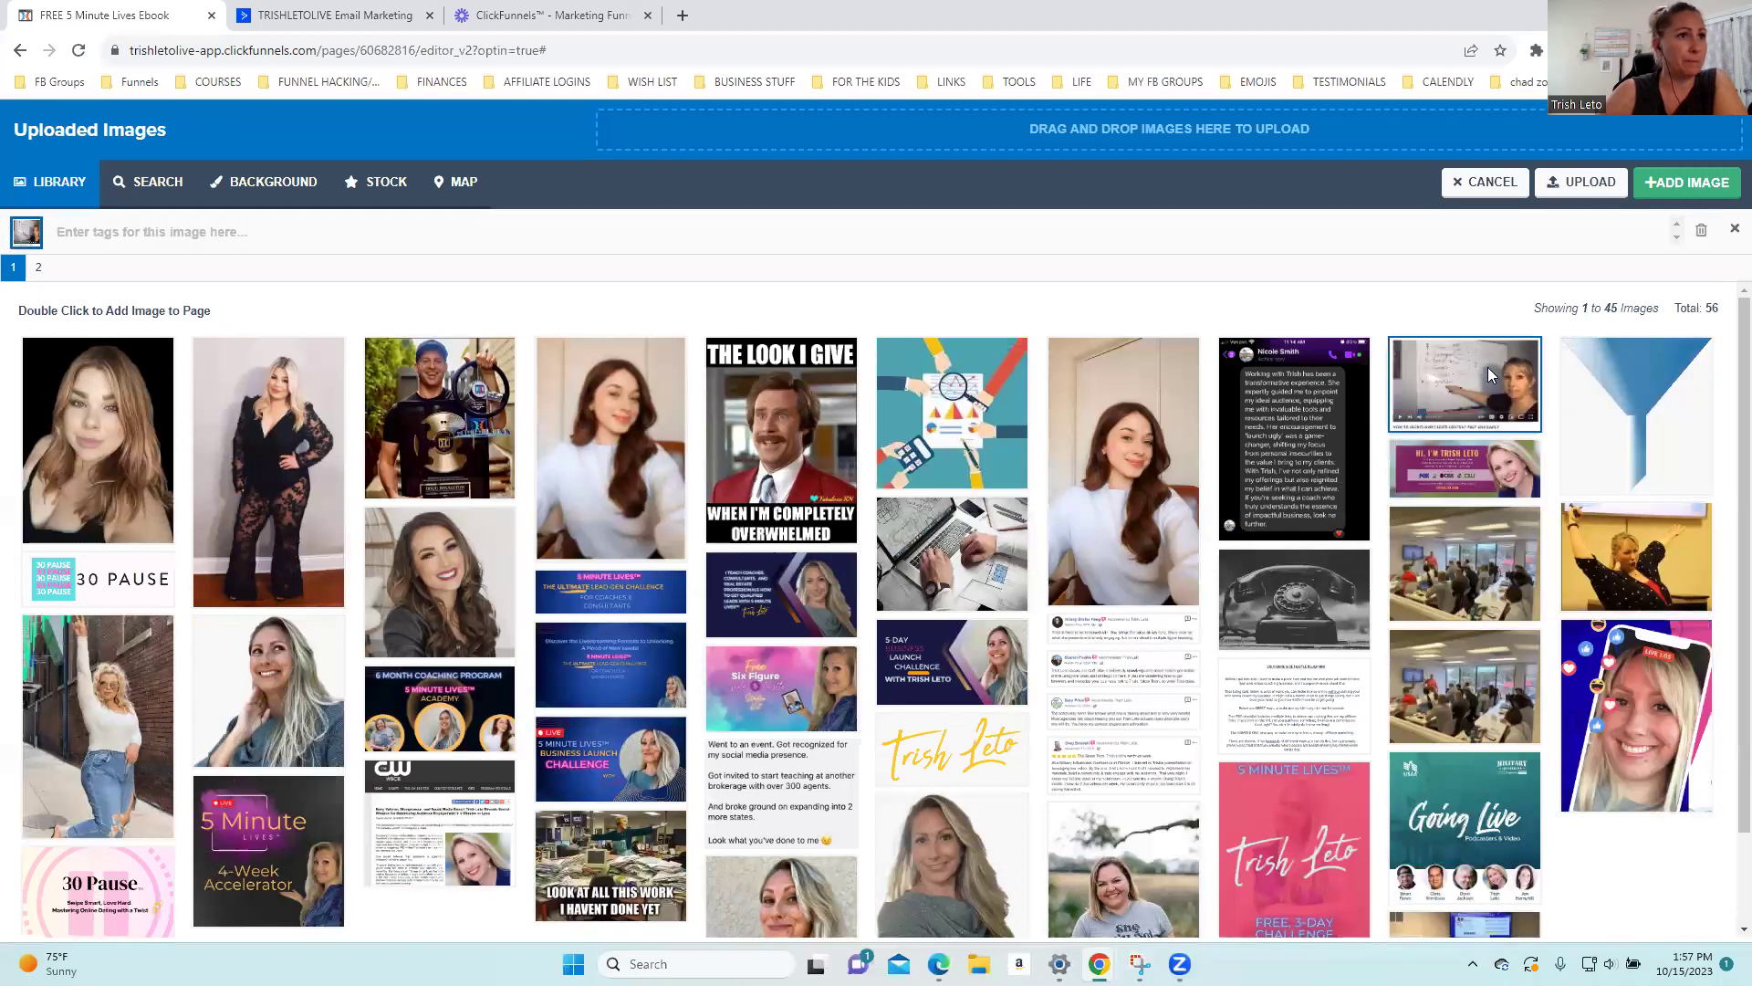
double_click(1487, 367)
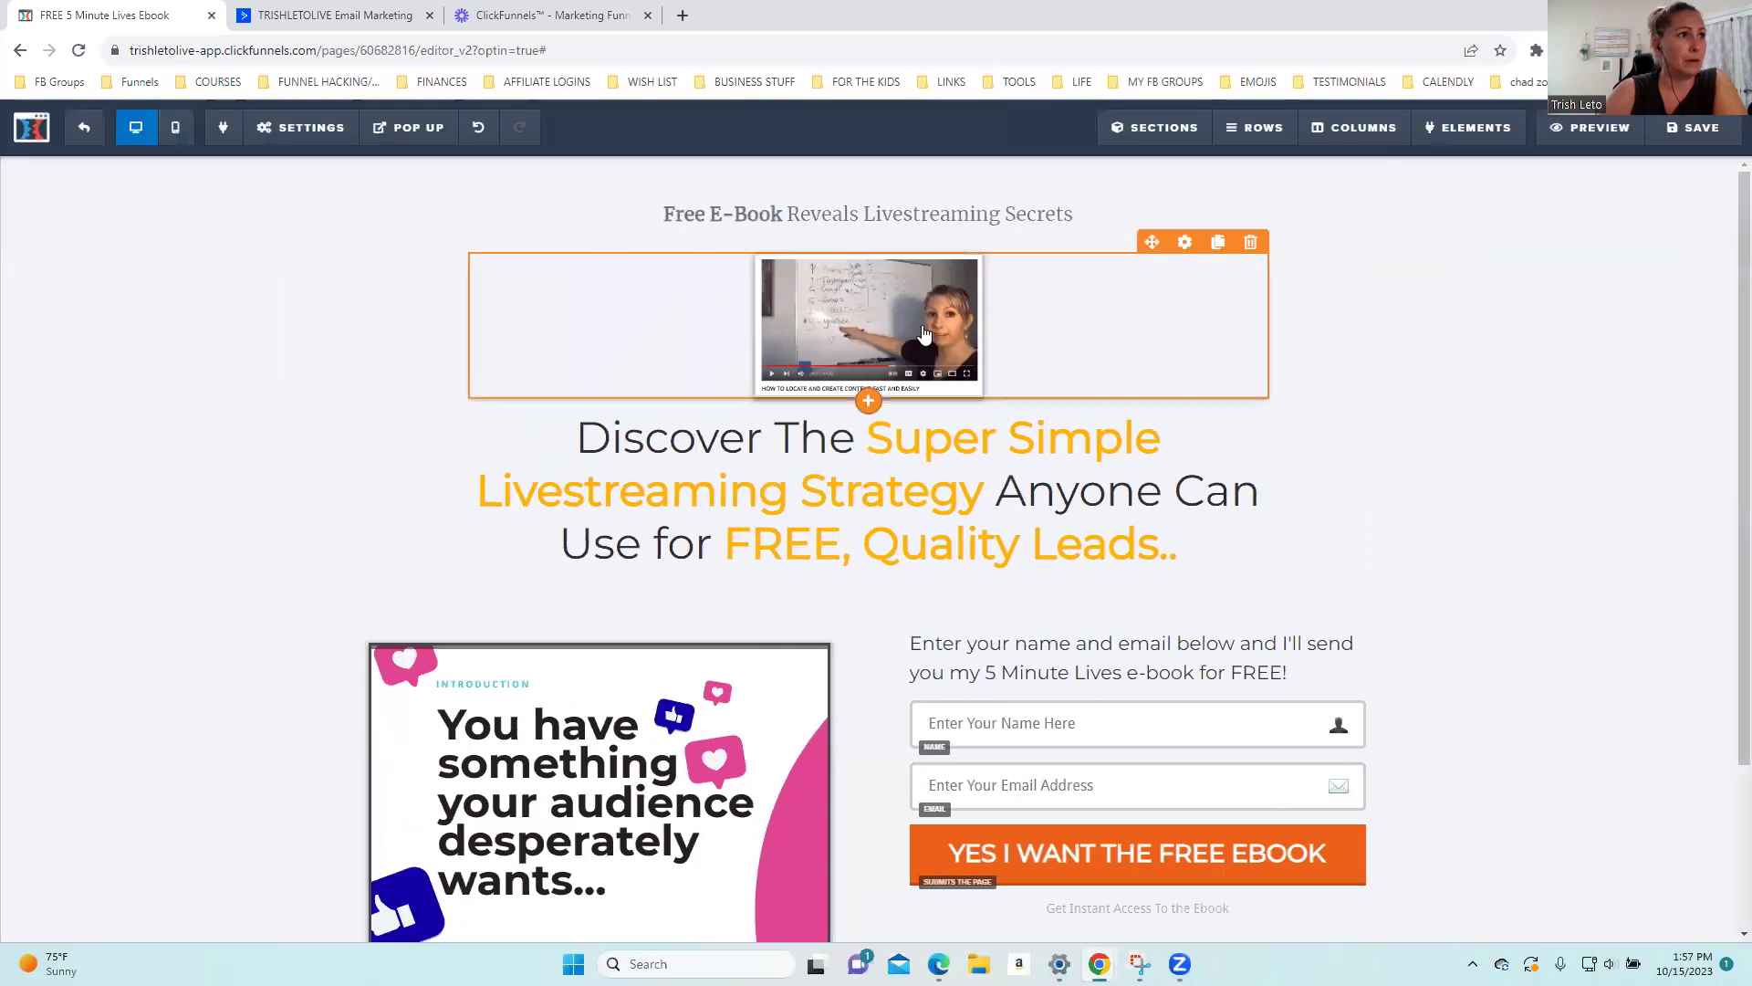
click(1102, 351)
click(1711, 332)
double_click(1654, 734)
click(1723, 124)
scroll(1619, 327, down, 2)
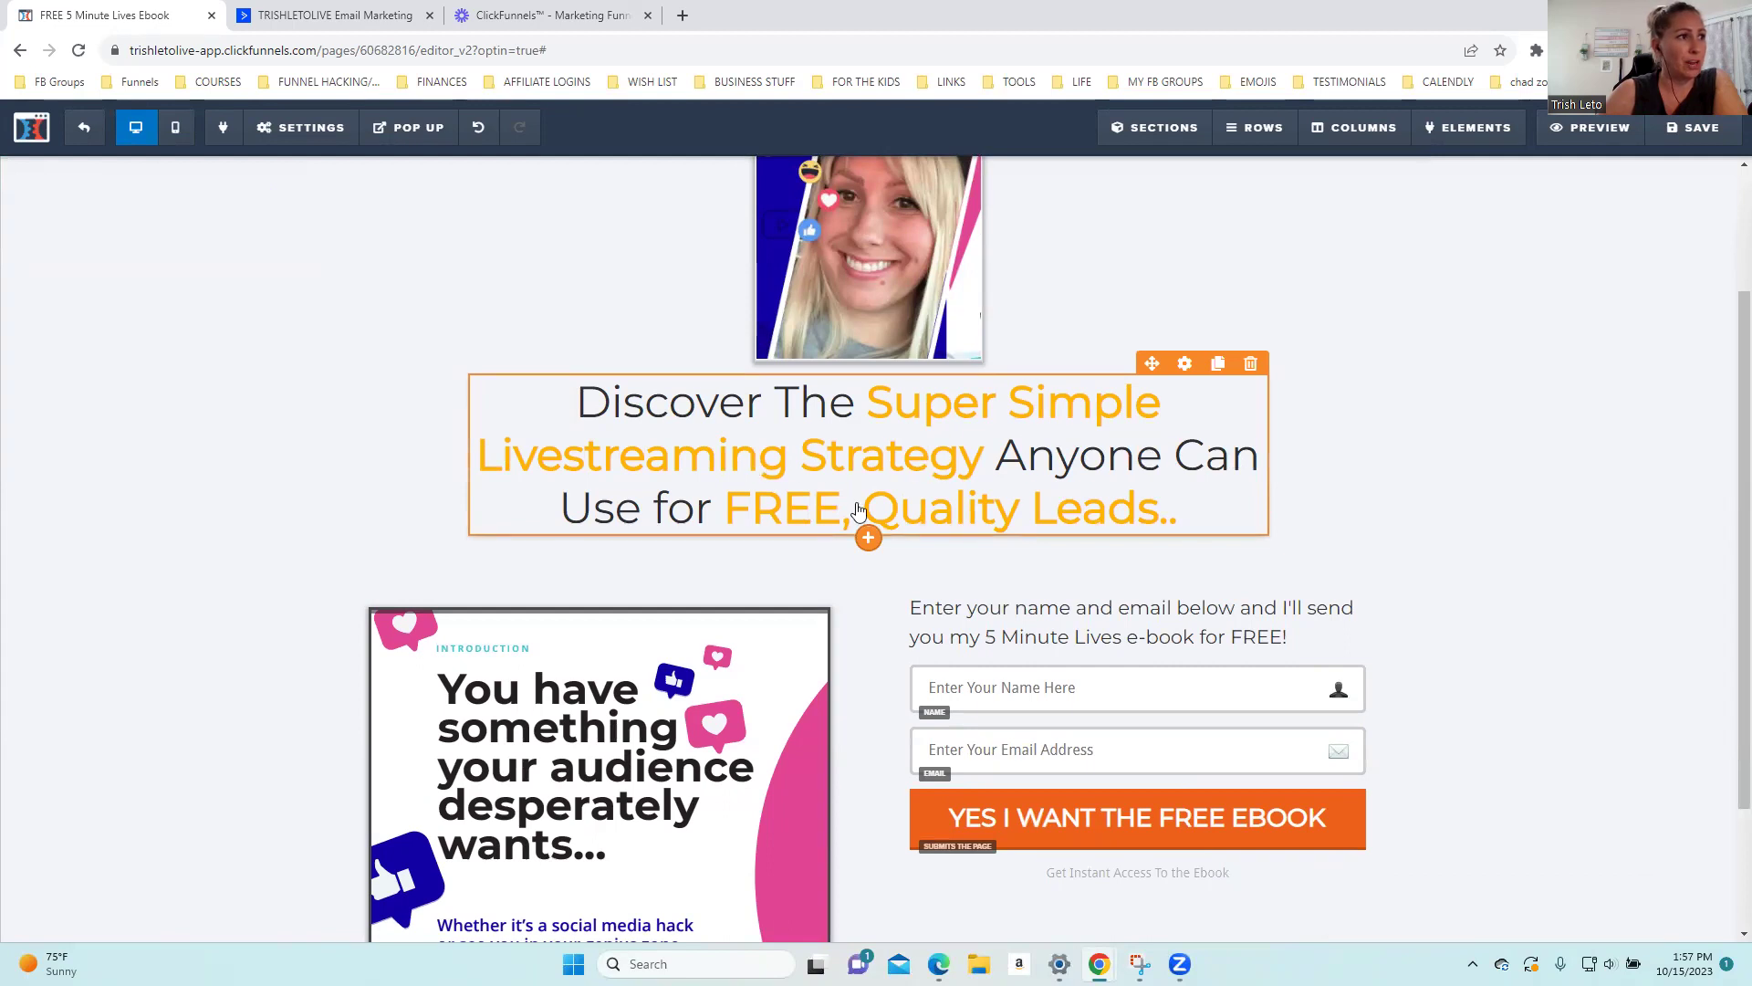
Set the main headline's bold colour to cyan #14cdf9 and save the page
click(1098, 420)
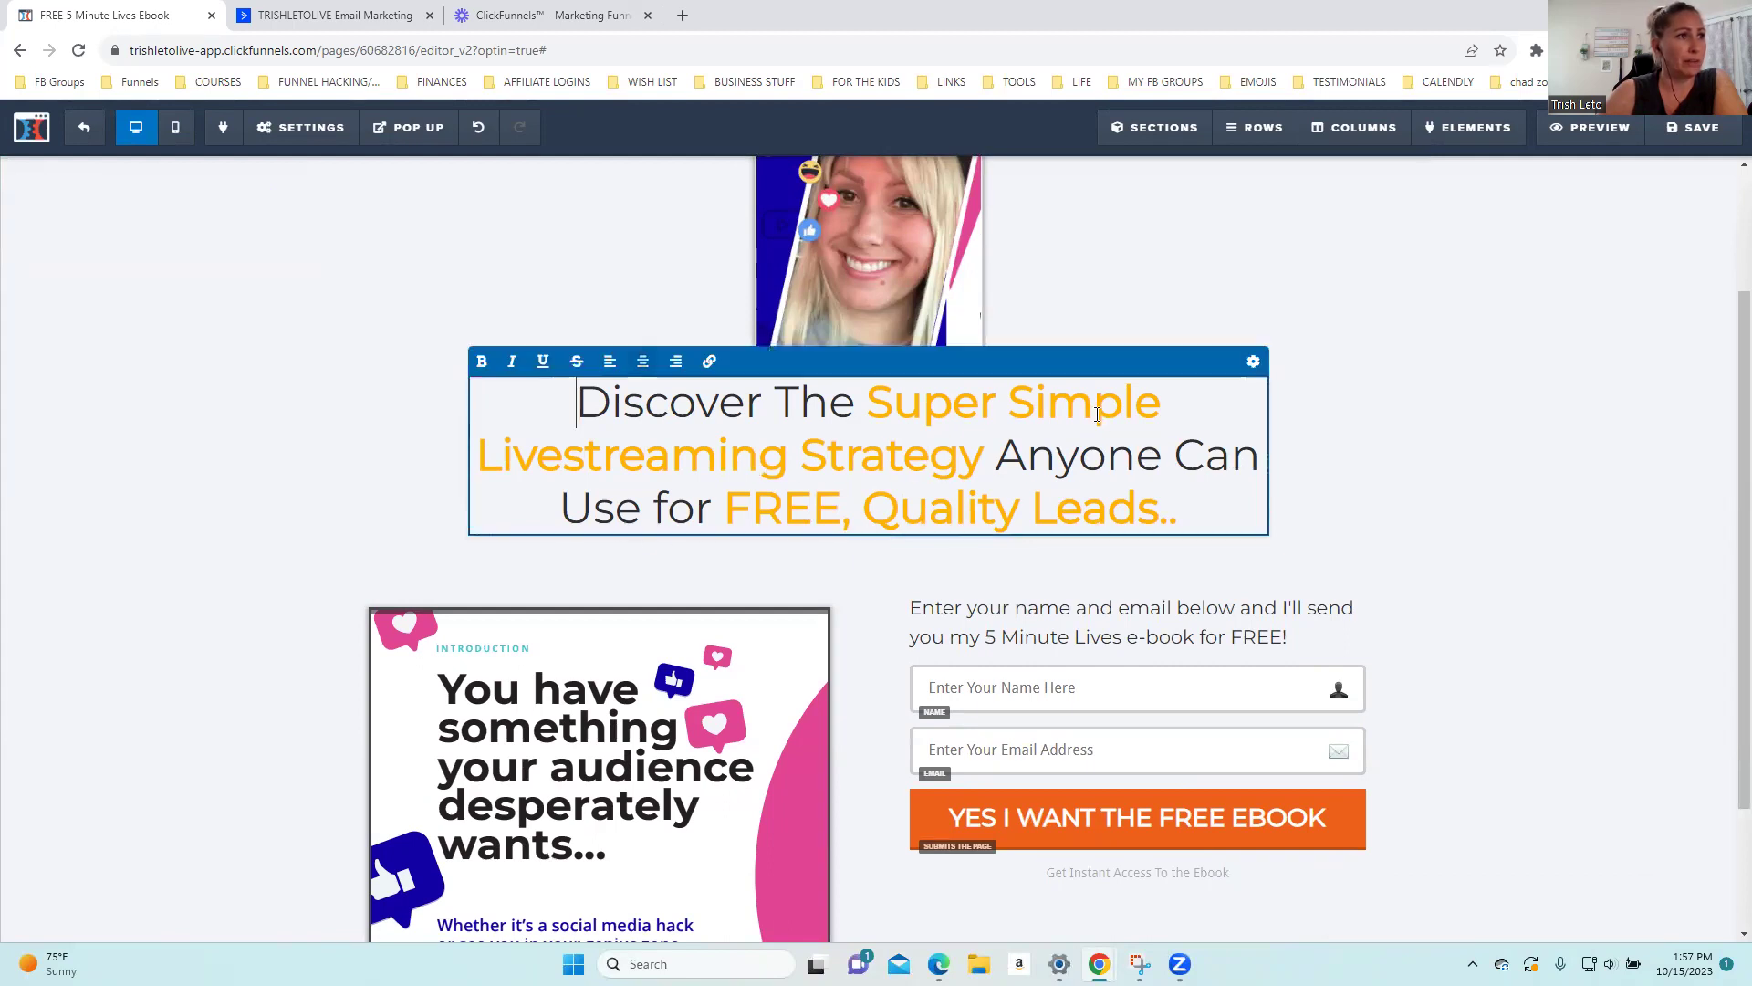
click(1366, 423)
click(1186, 366)
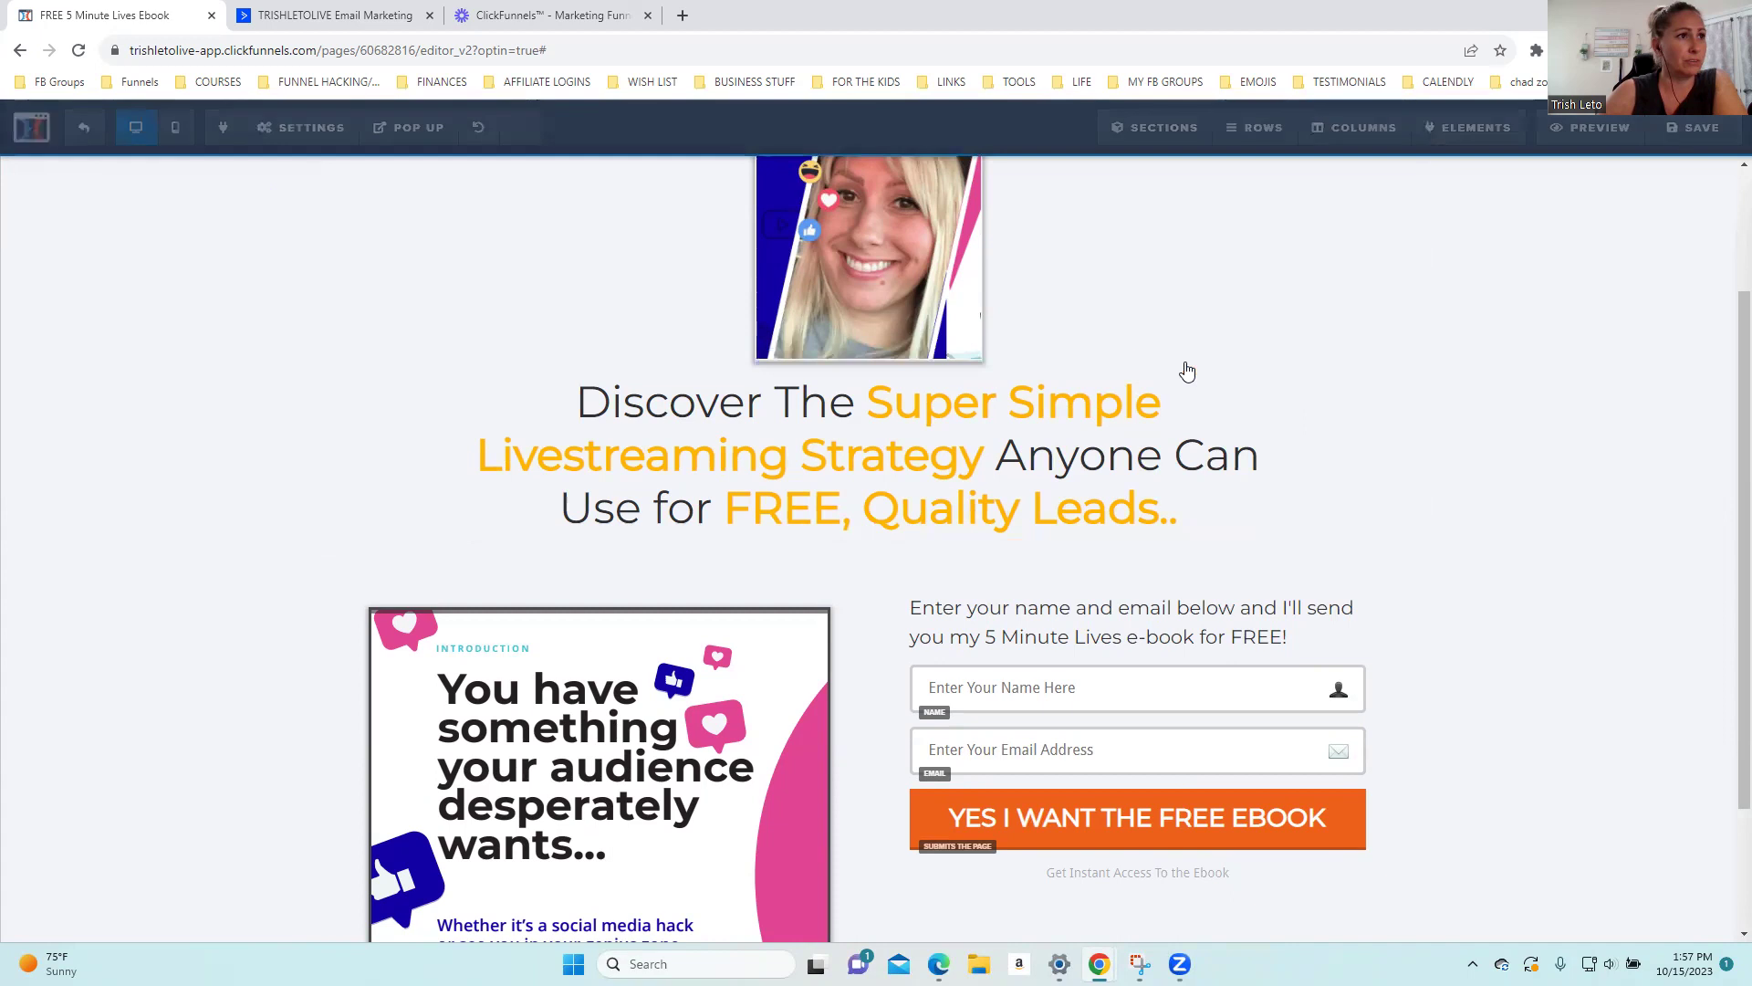
click(1643, 519)
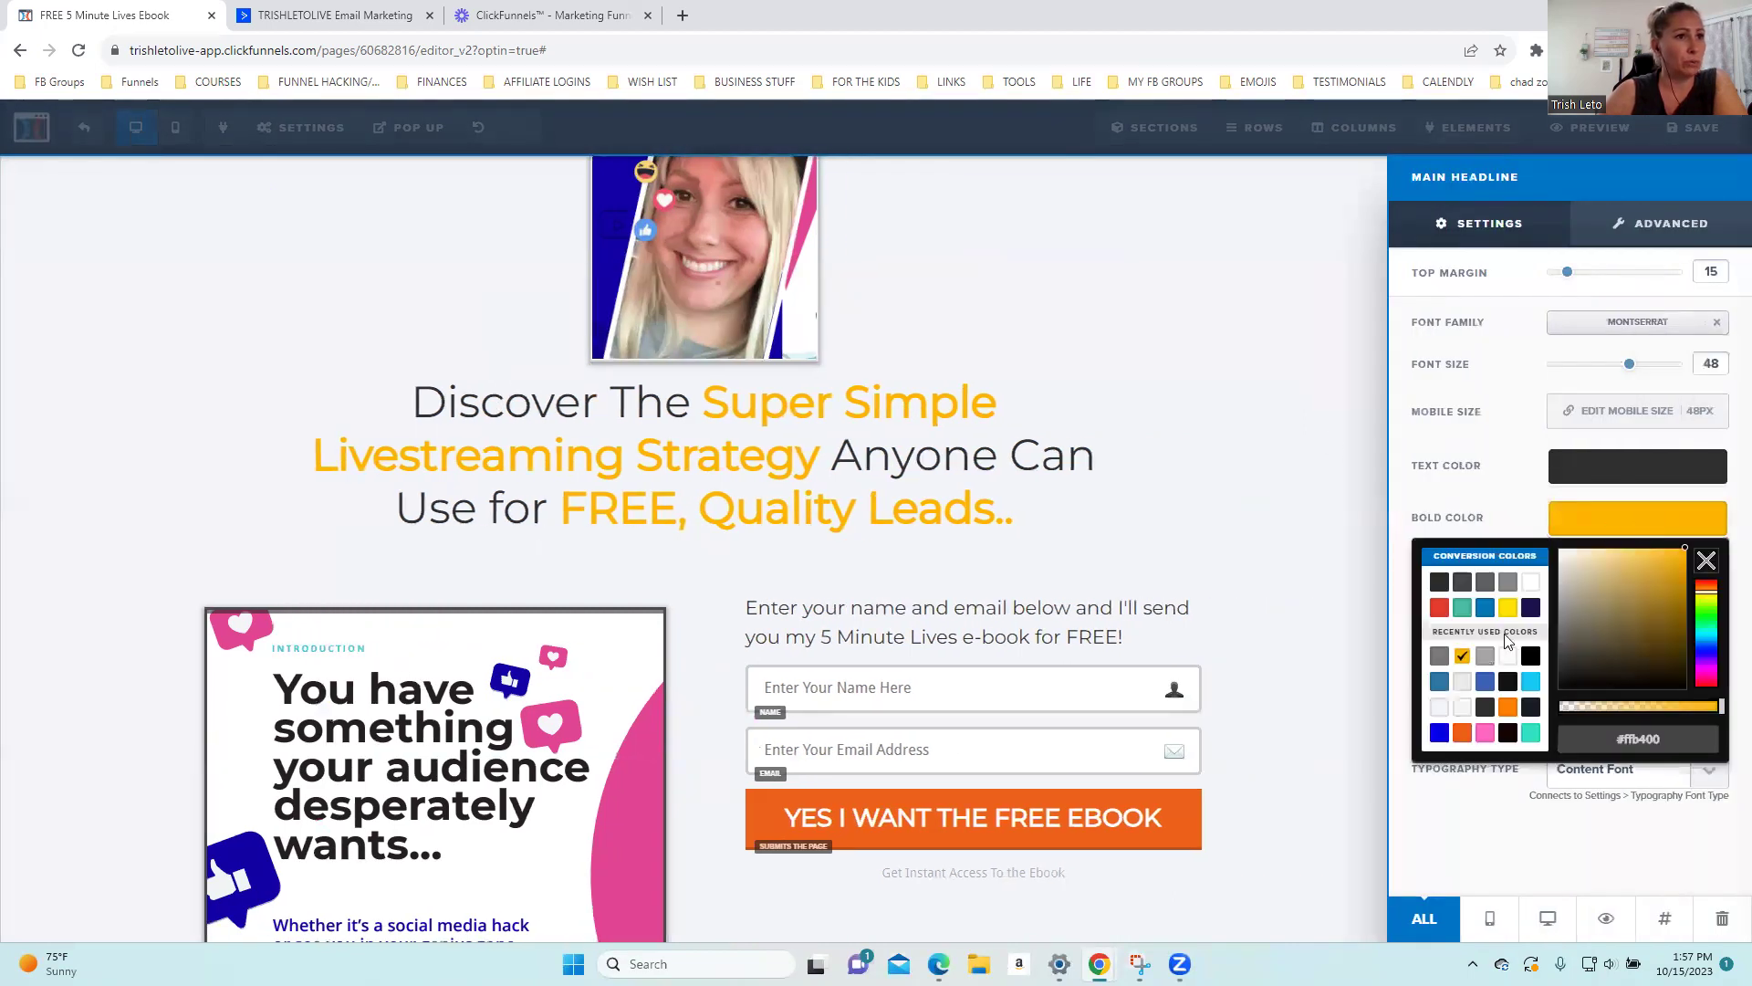
click(1485, 732)
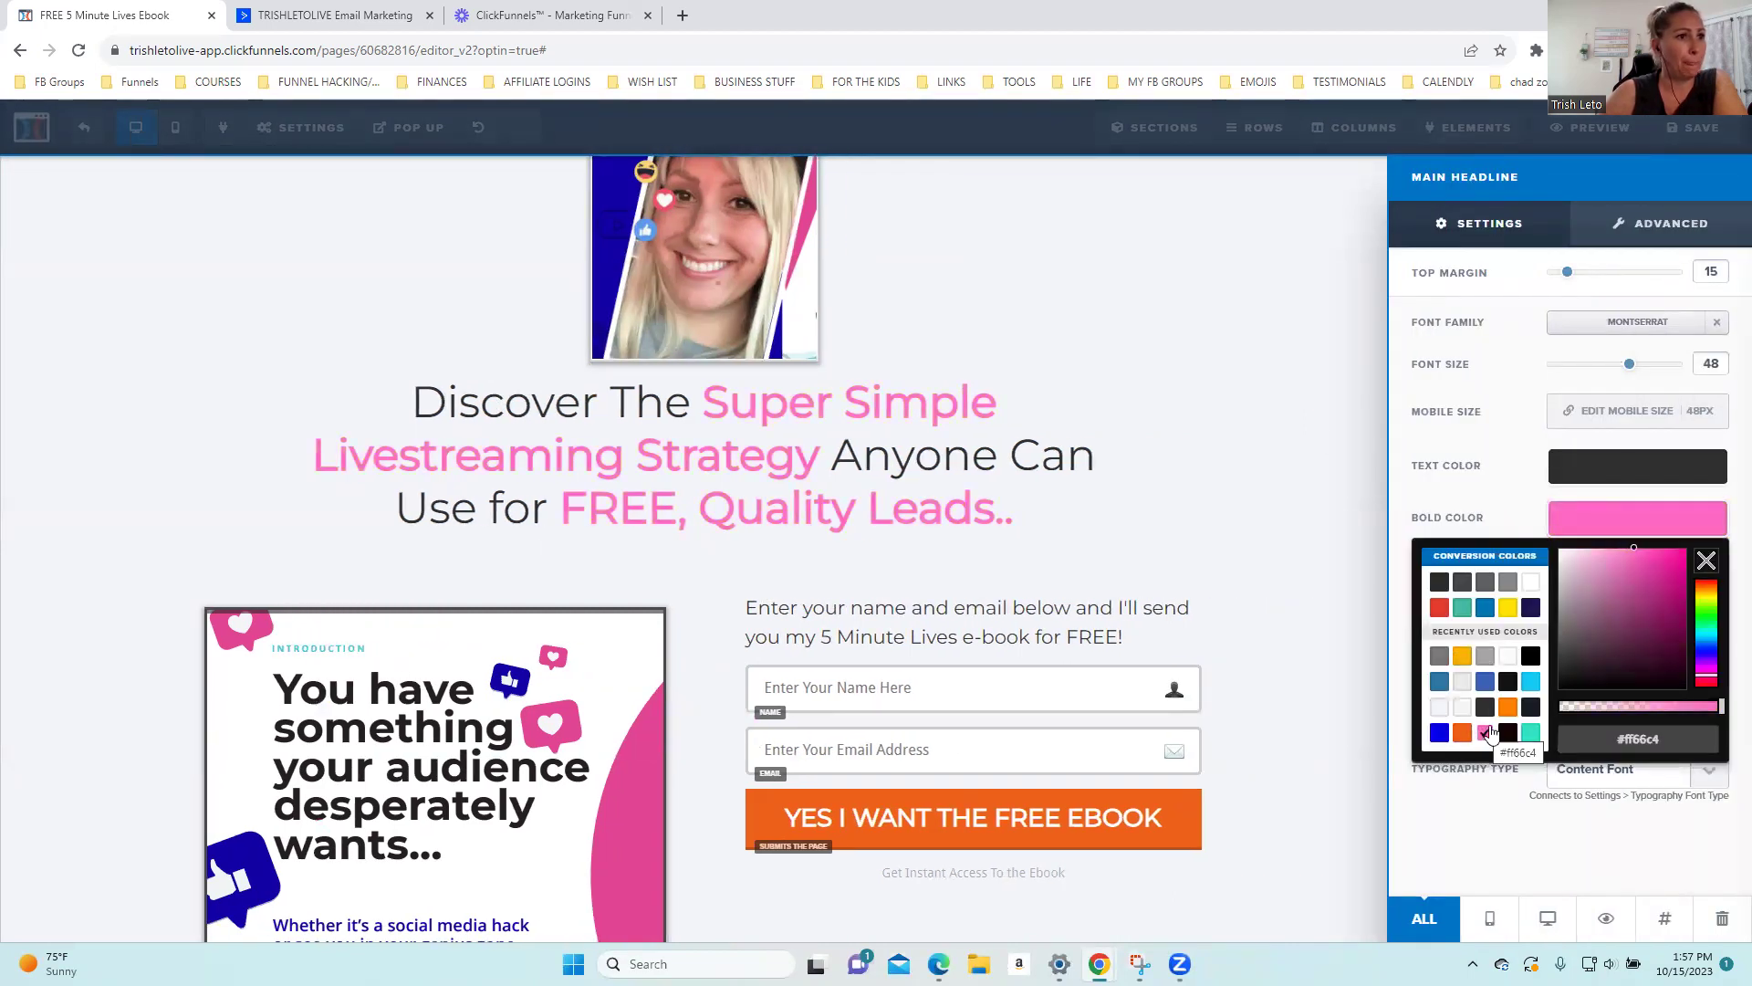
click(1530, 685)
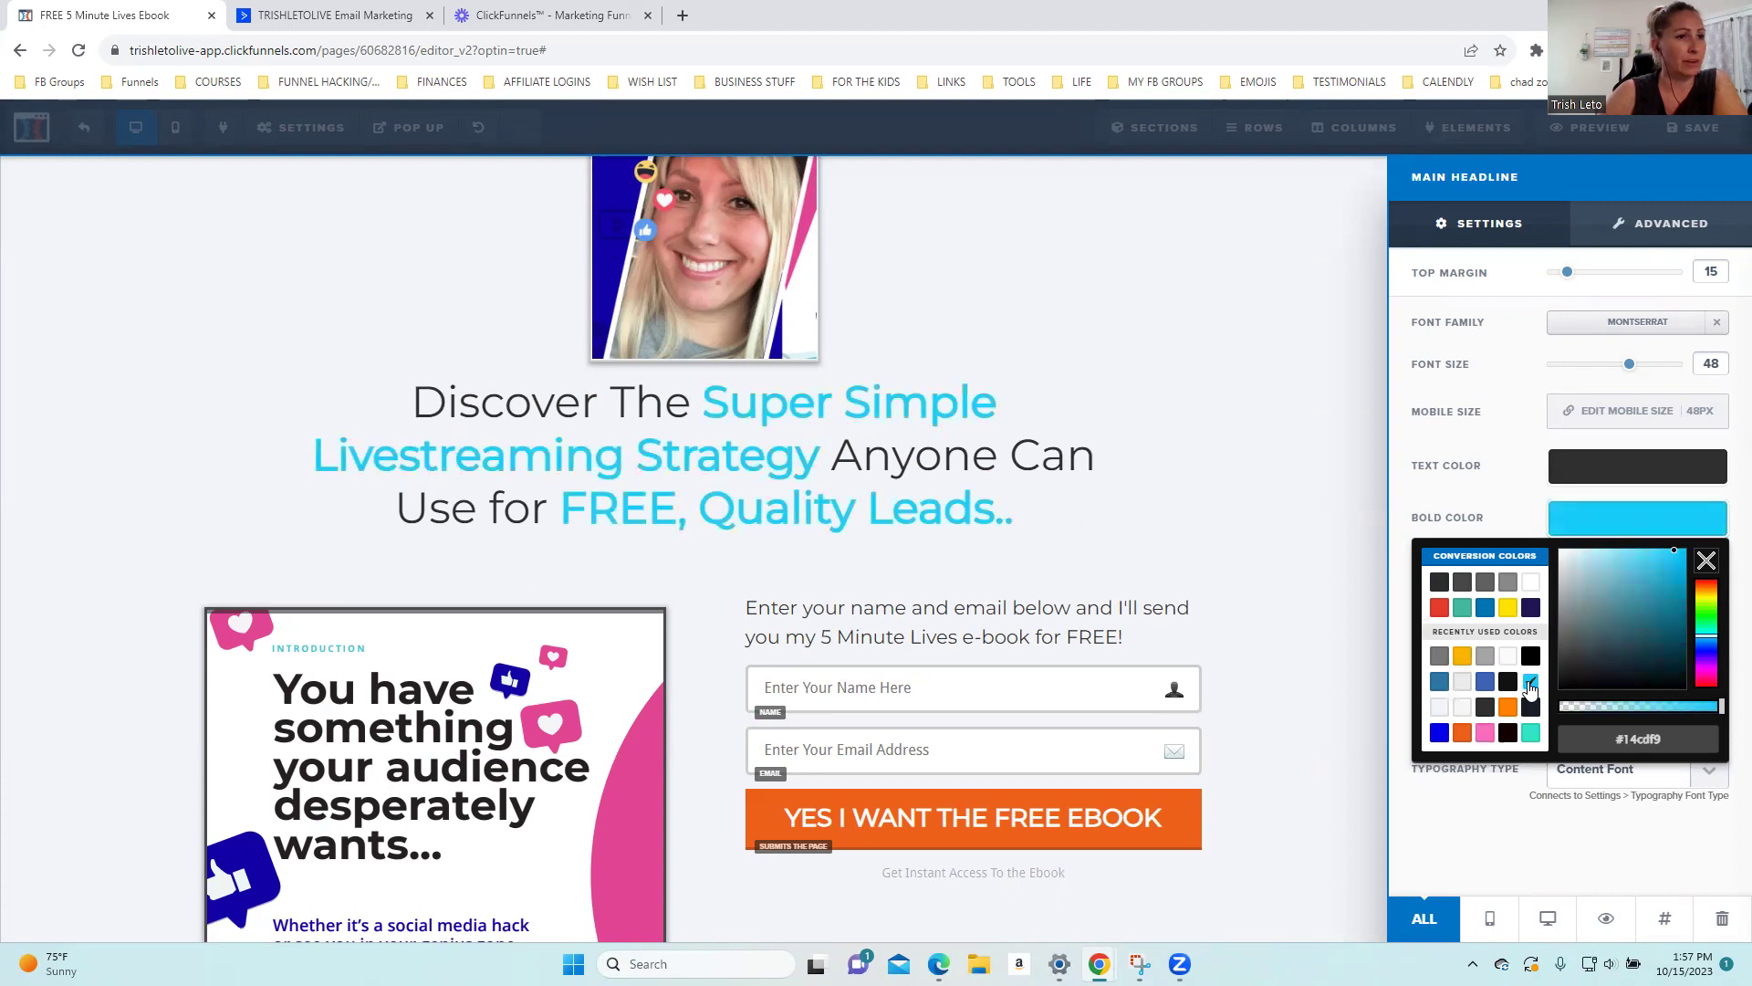
click(1485, 734)
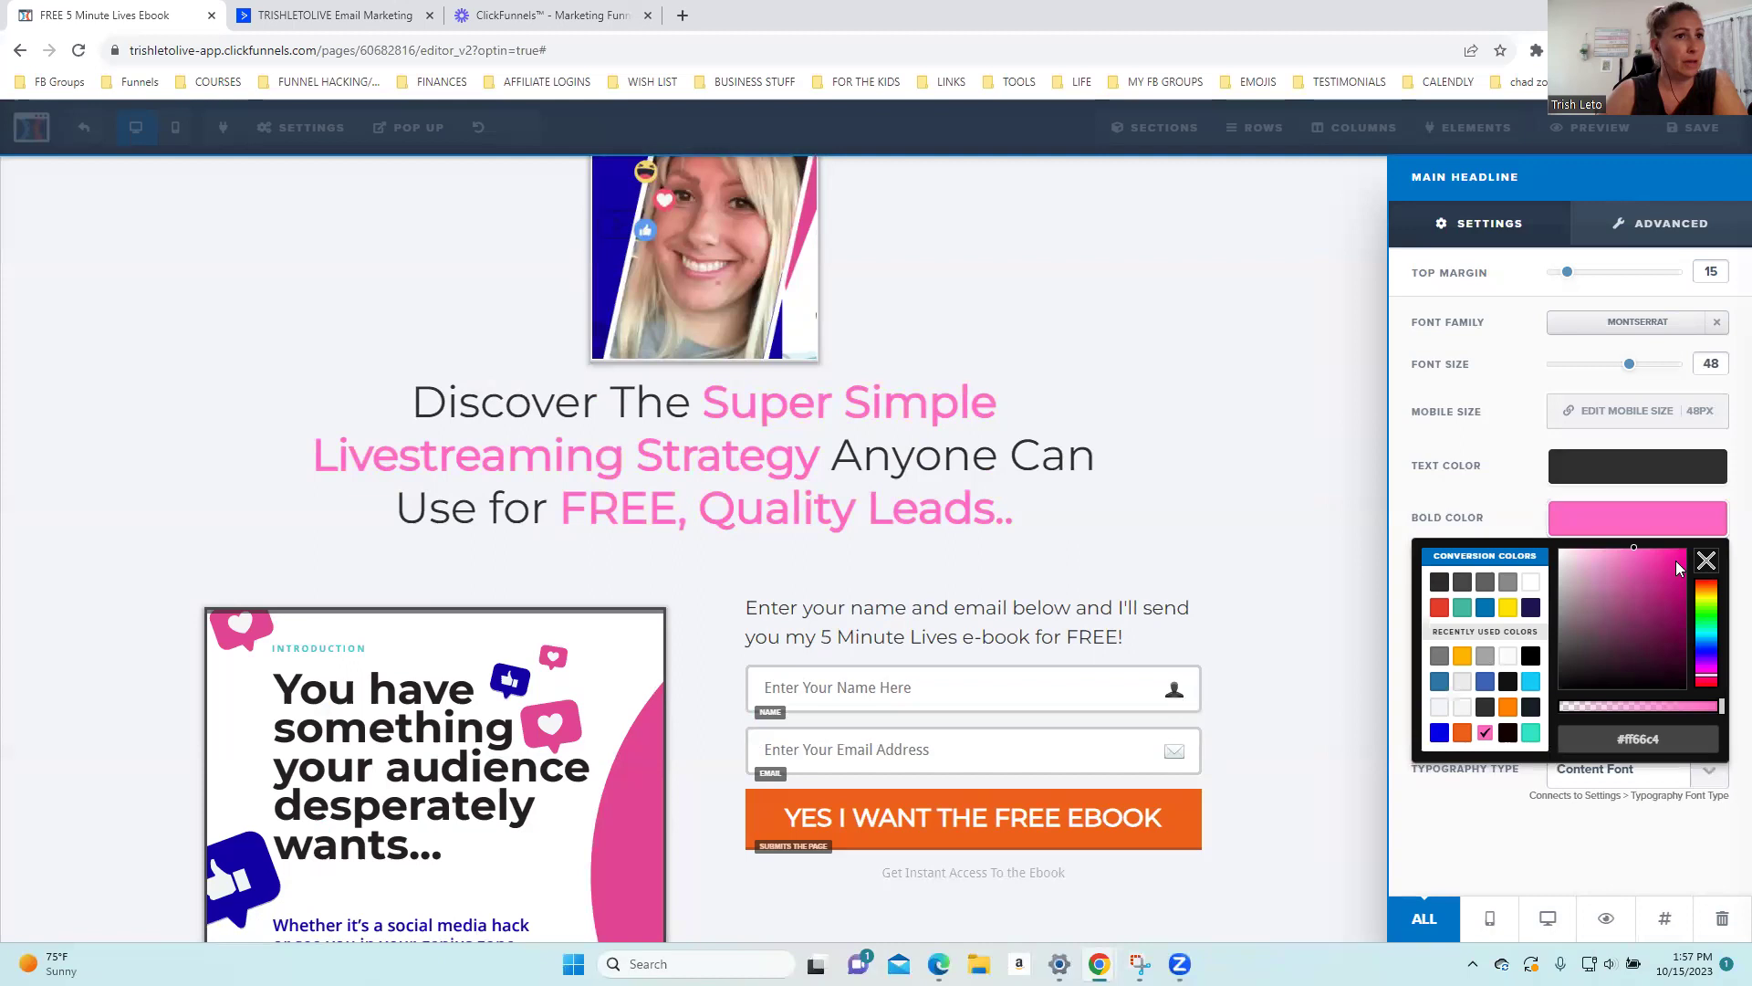
click(1681, 632)
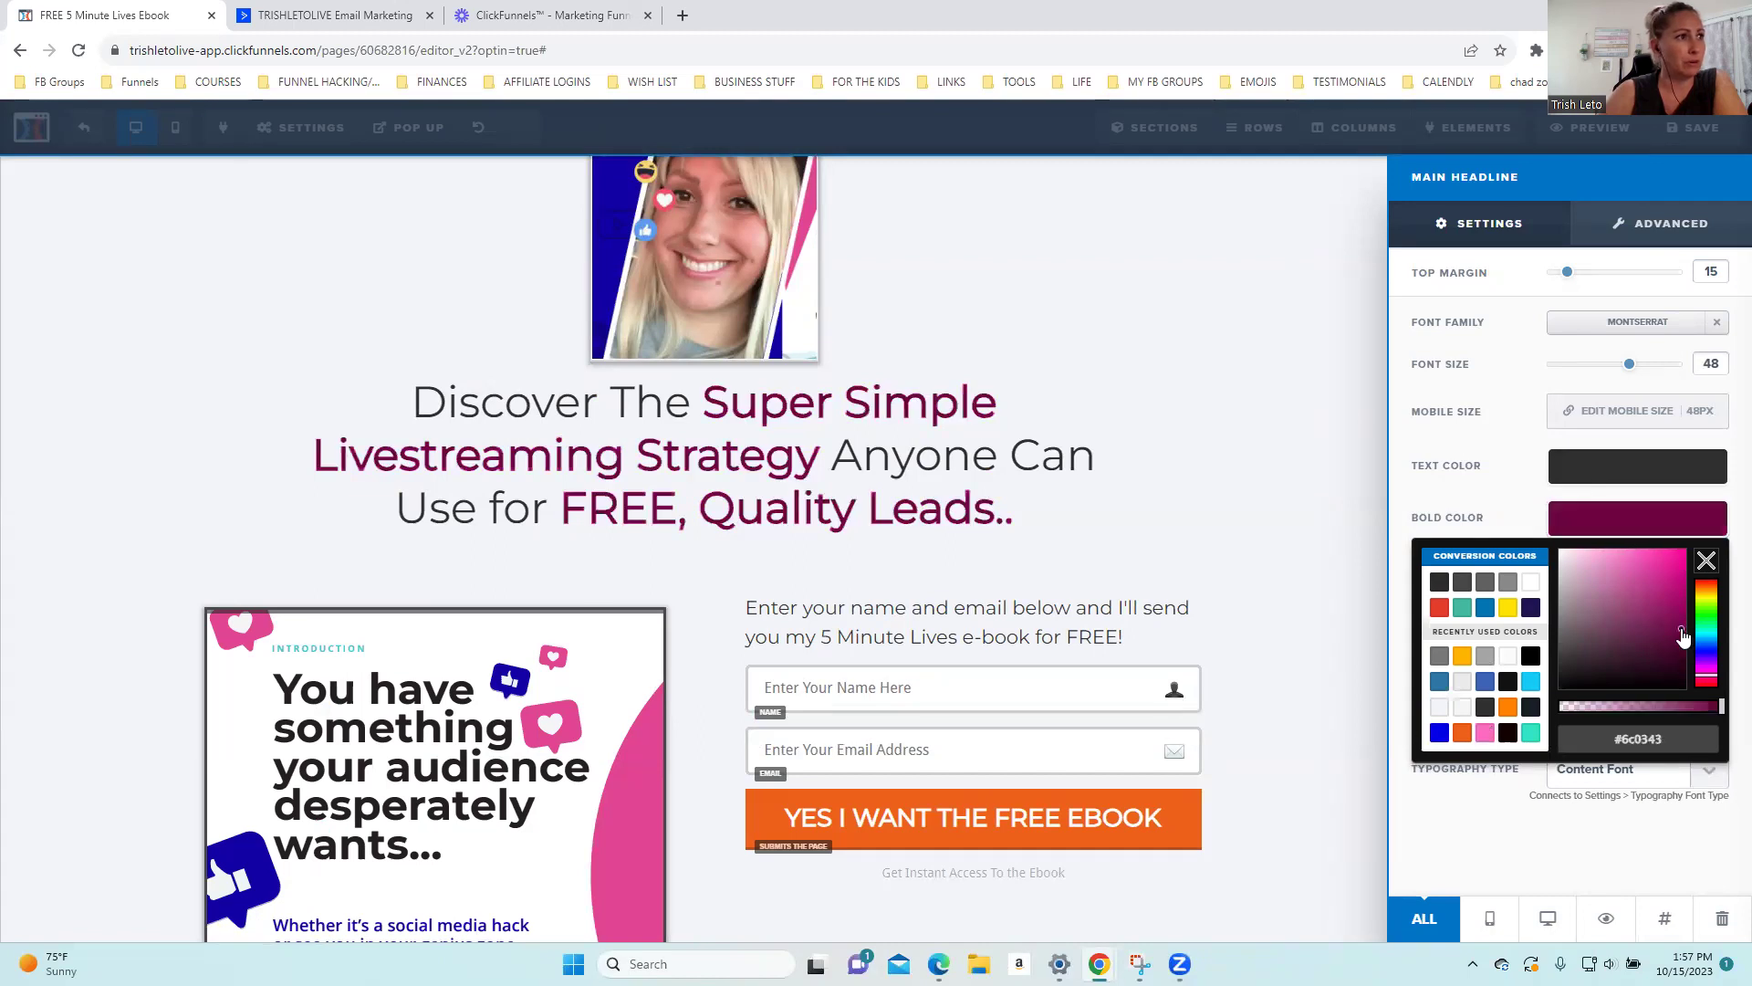
click(1678, 572)
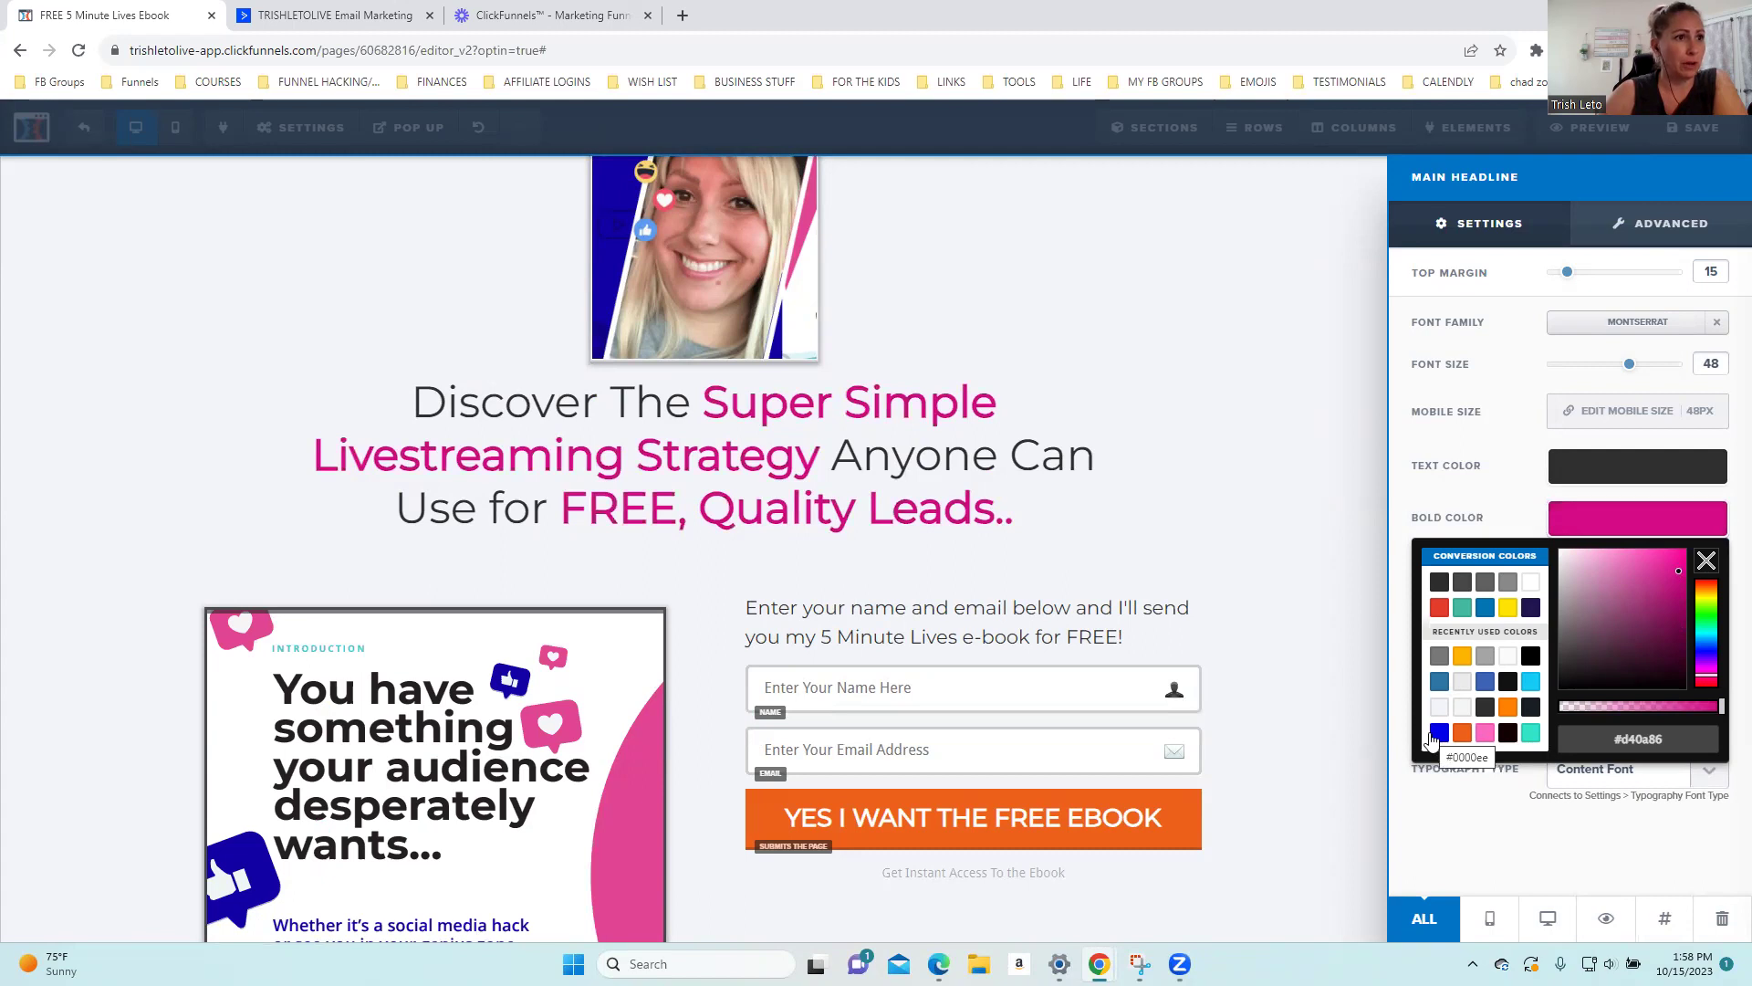
click(1531, 682)
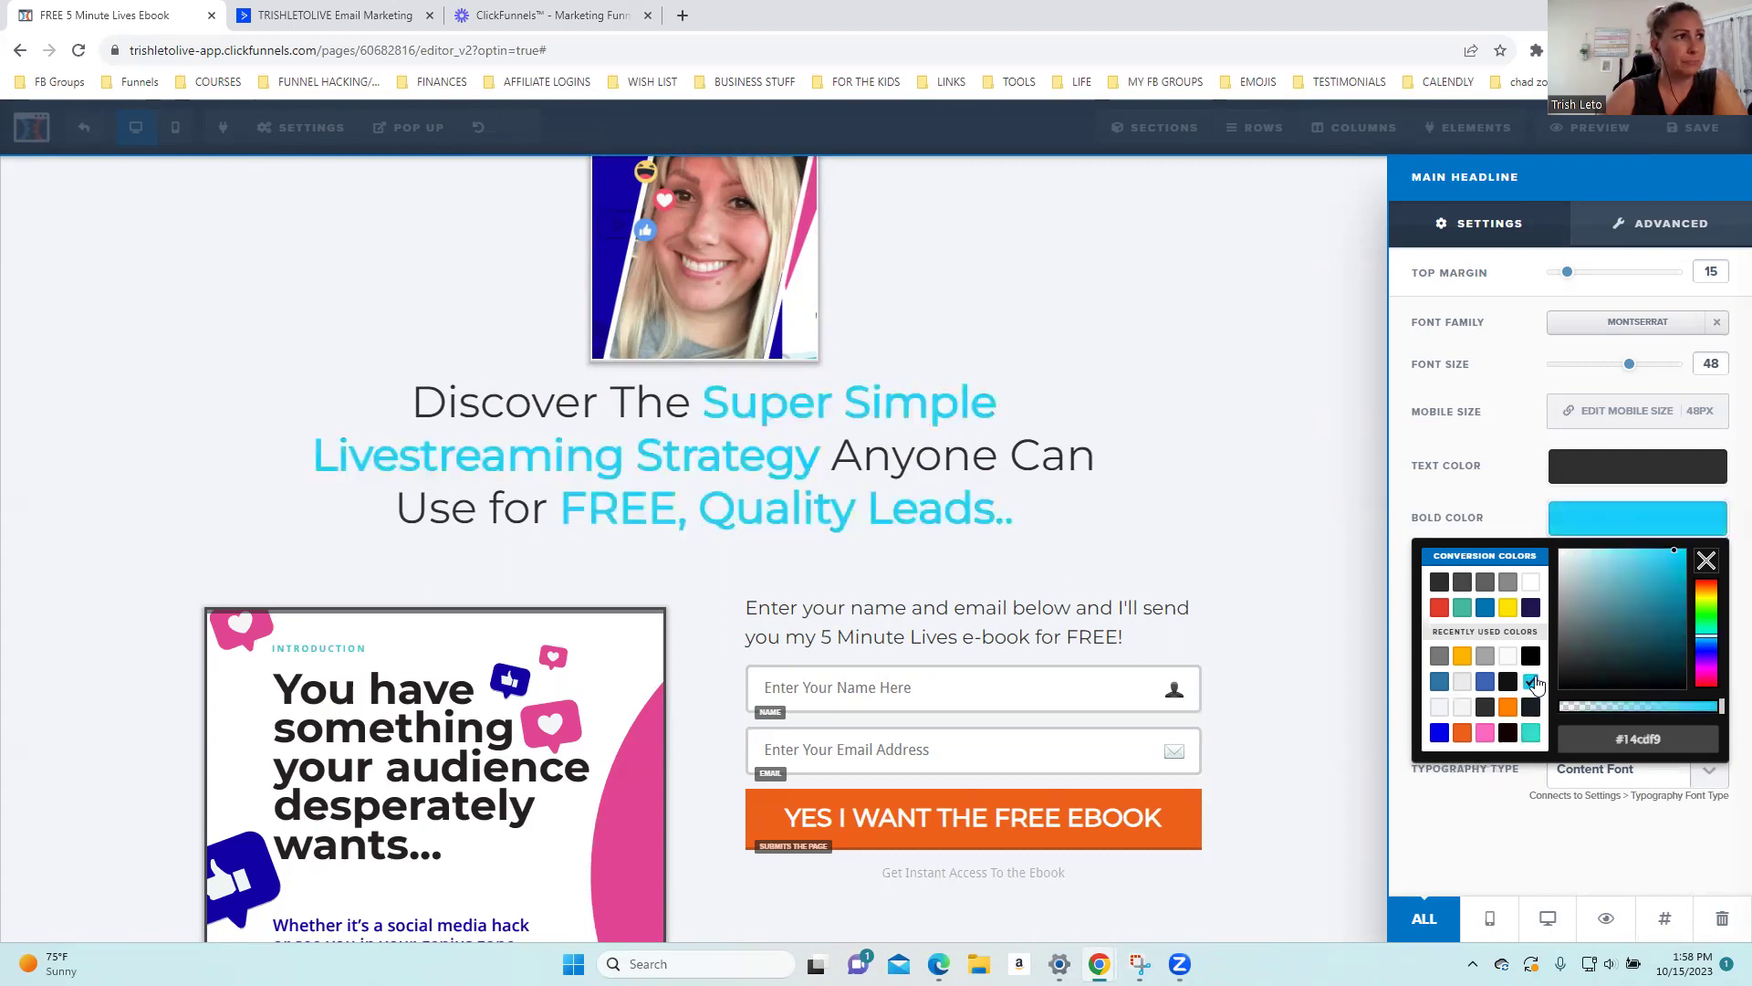
click(1214, 323)
click(1681, 132)
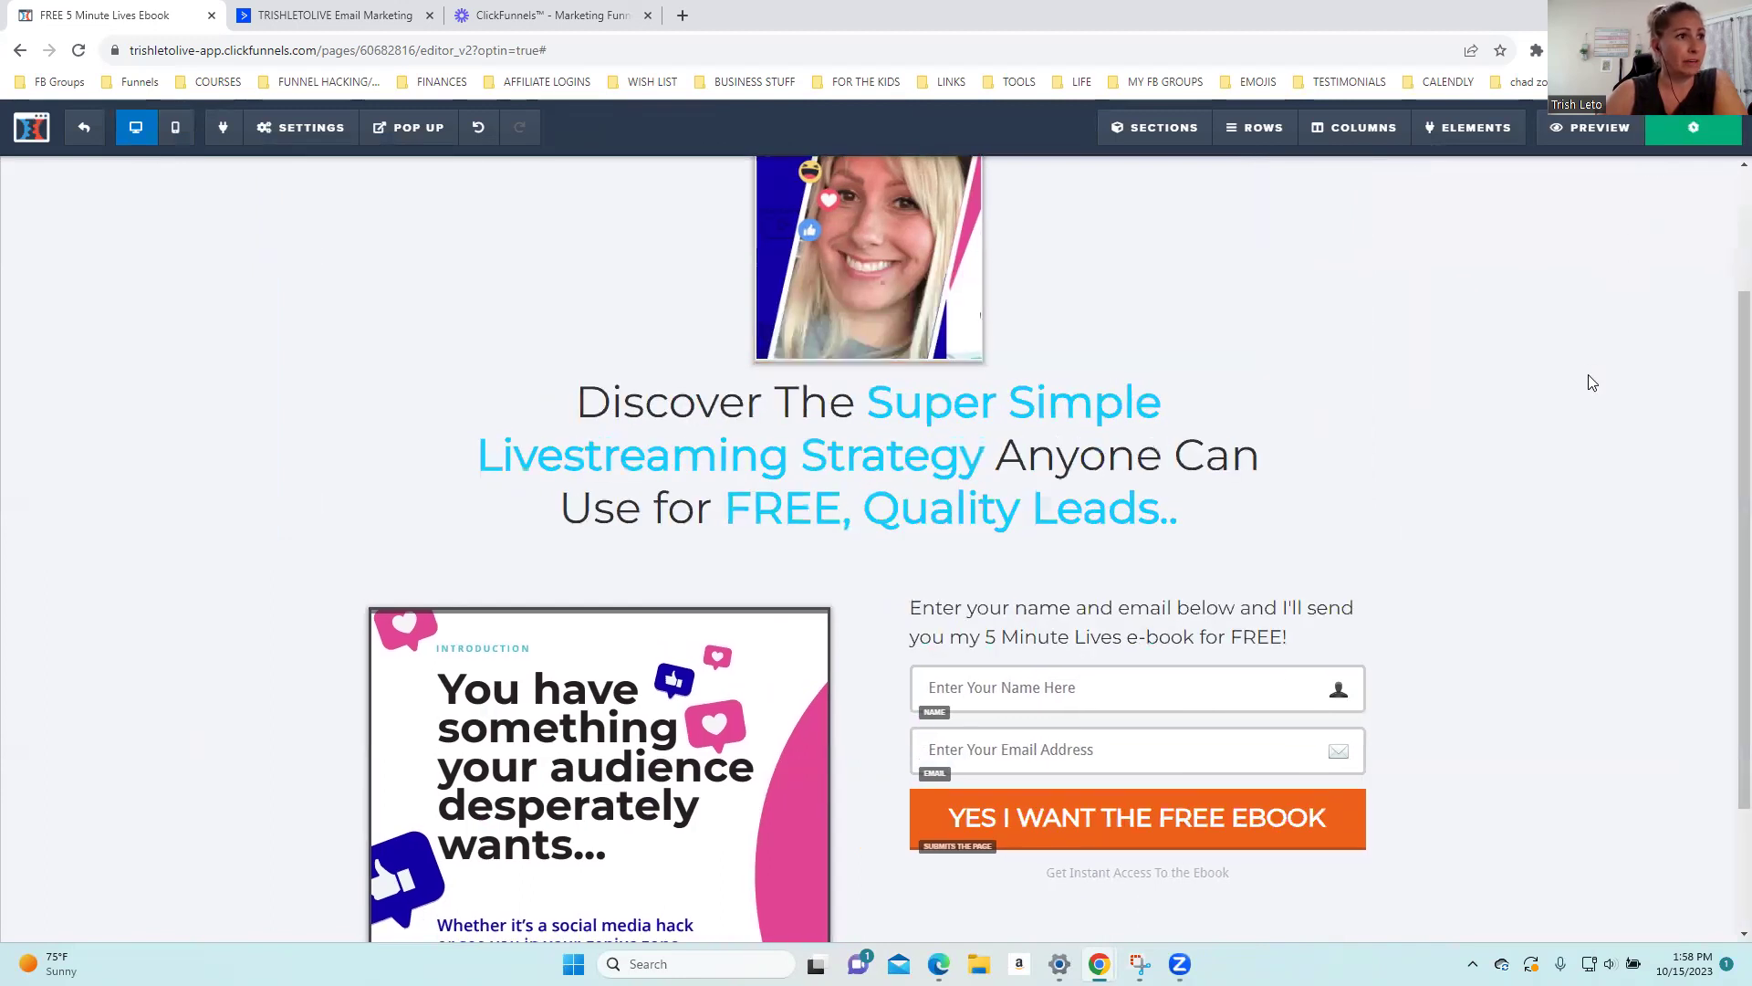
Upload the Subject (11) photo into the image library from the ebook image's settings
scroll(1580, 374, down, 2)
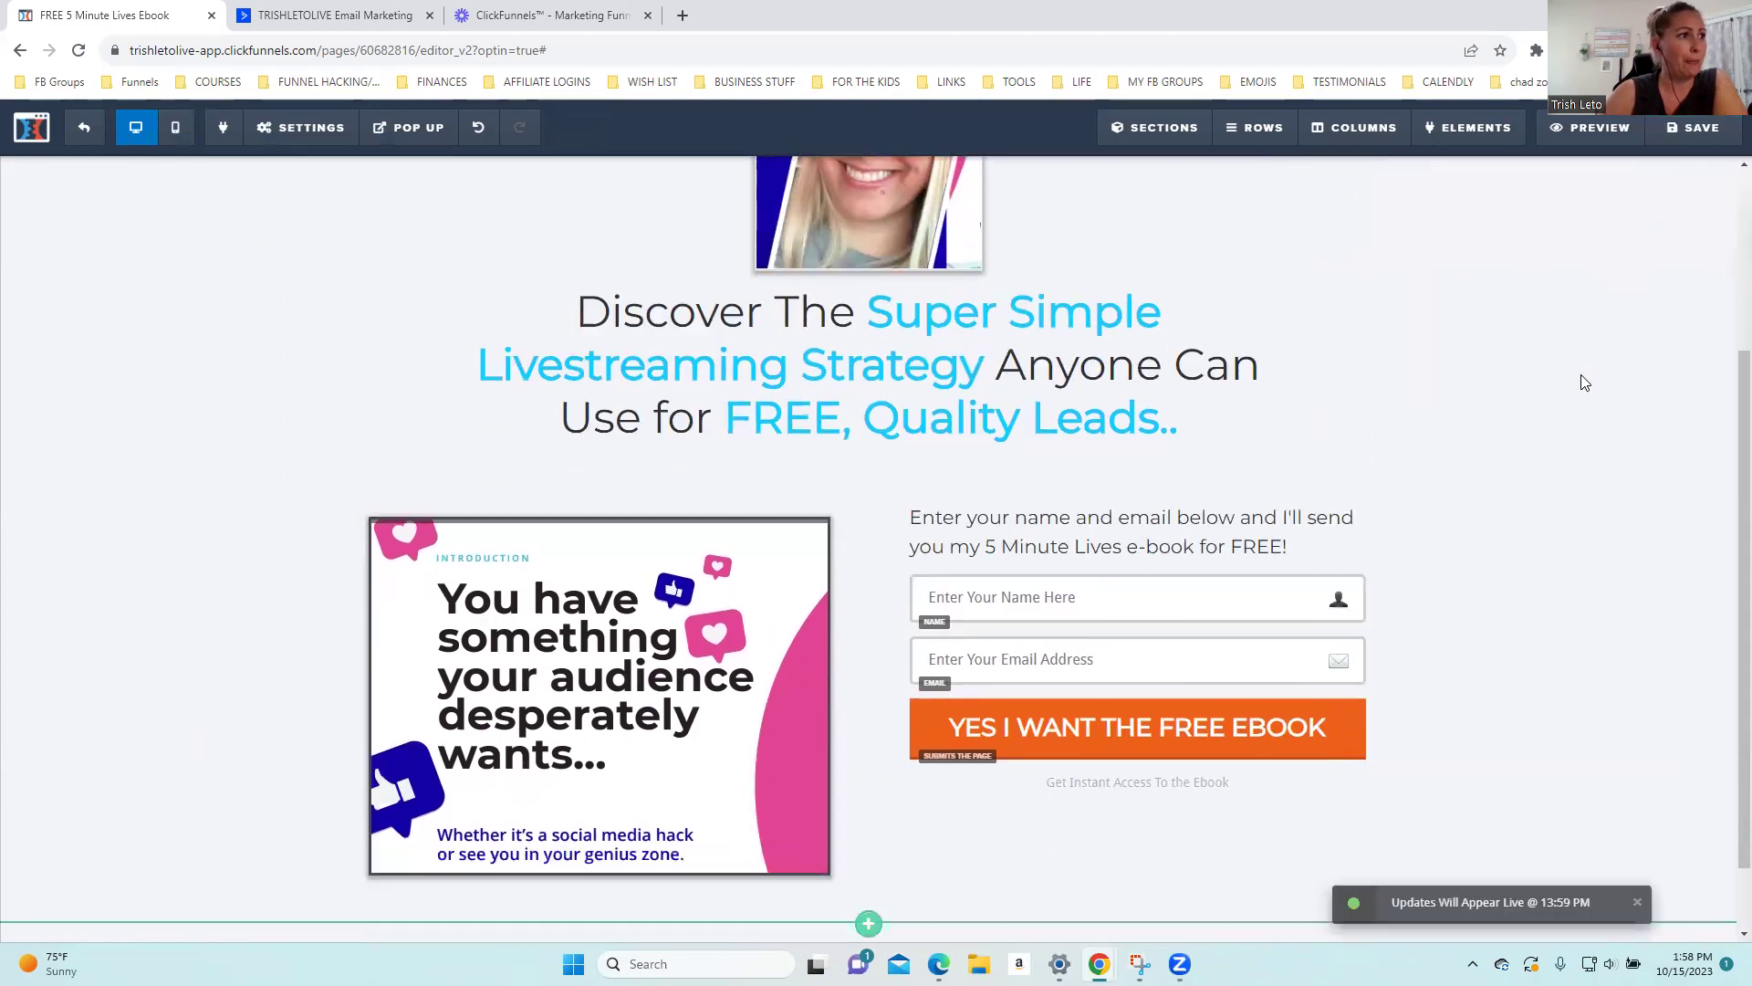
click(746, 560)
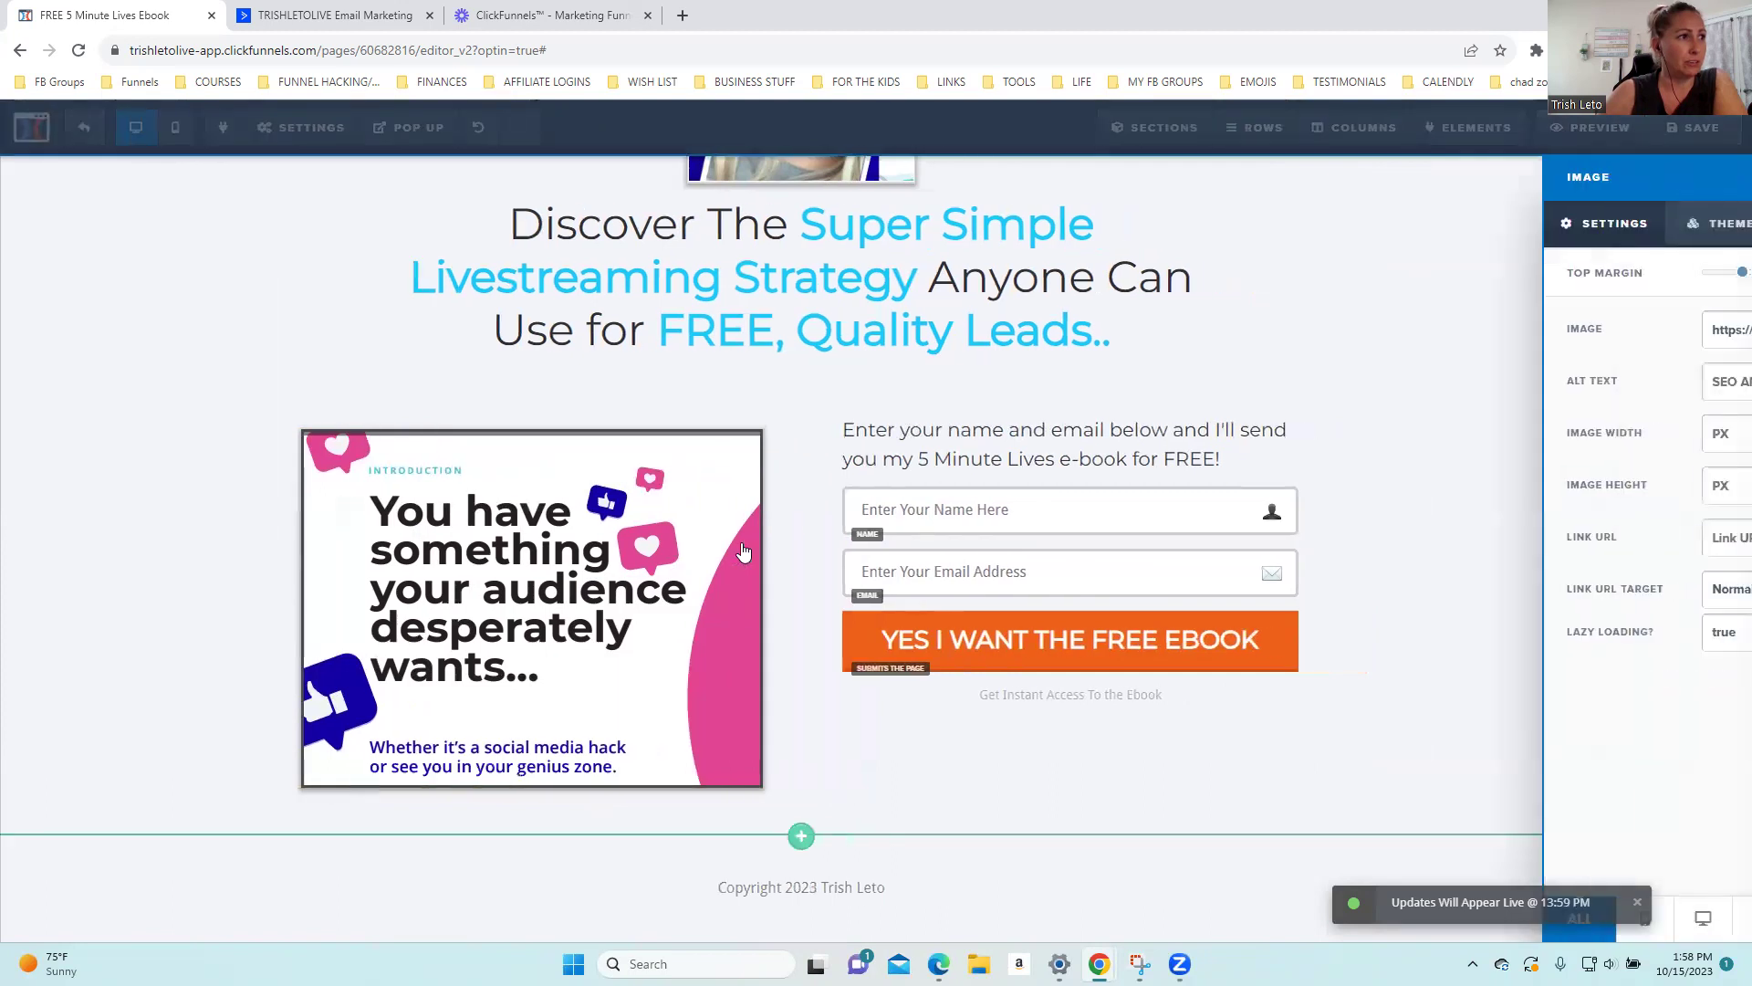
click(593, 490)
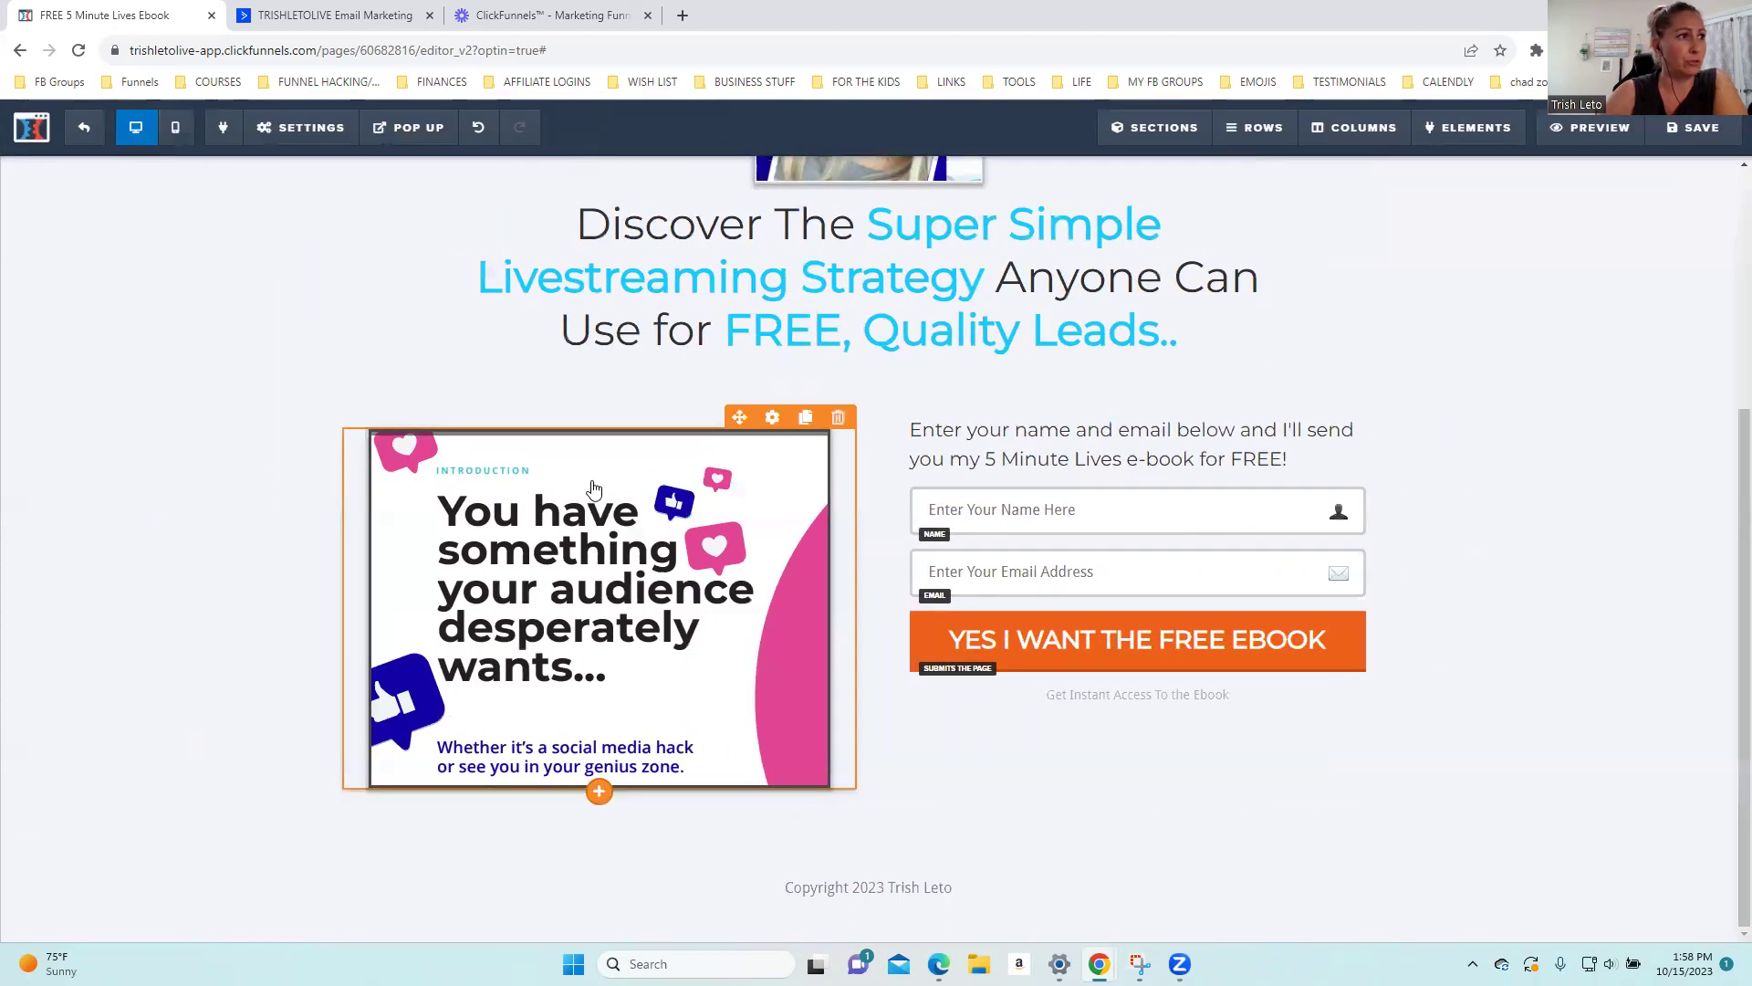
click(771, 419)
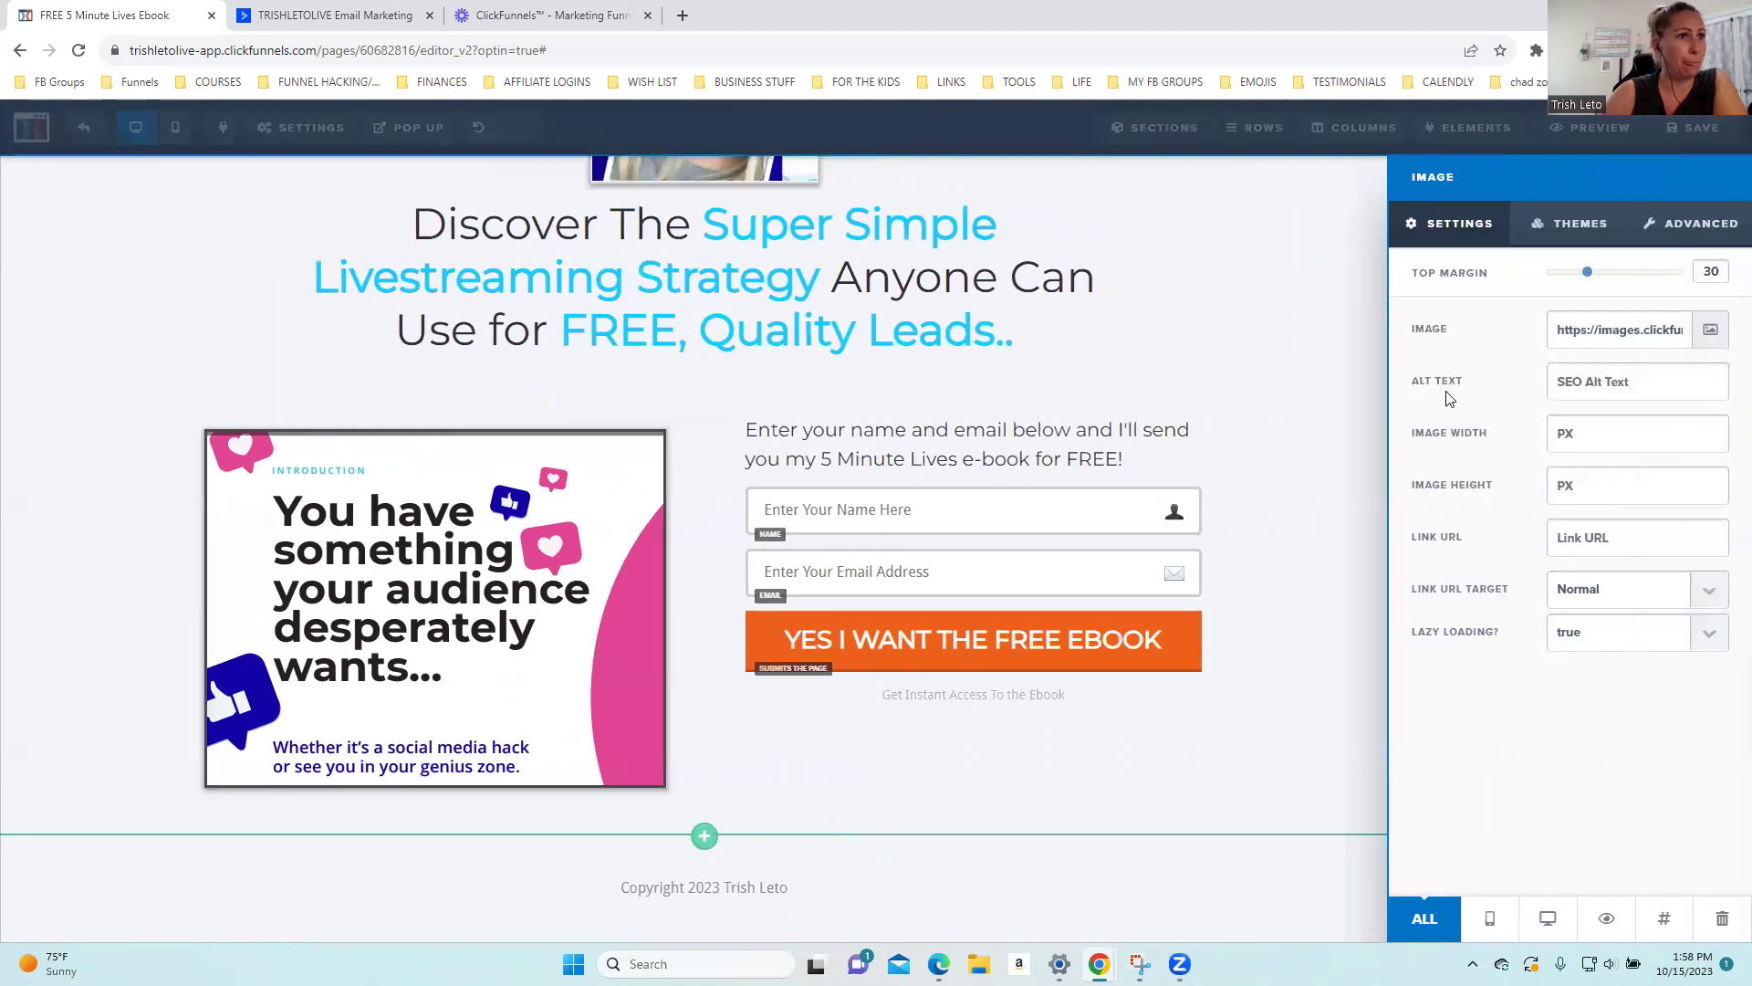
click(1710, 330)
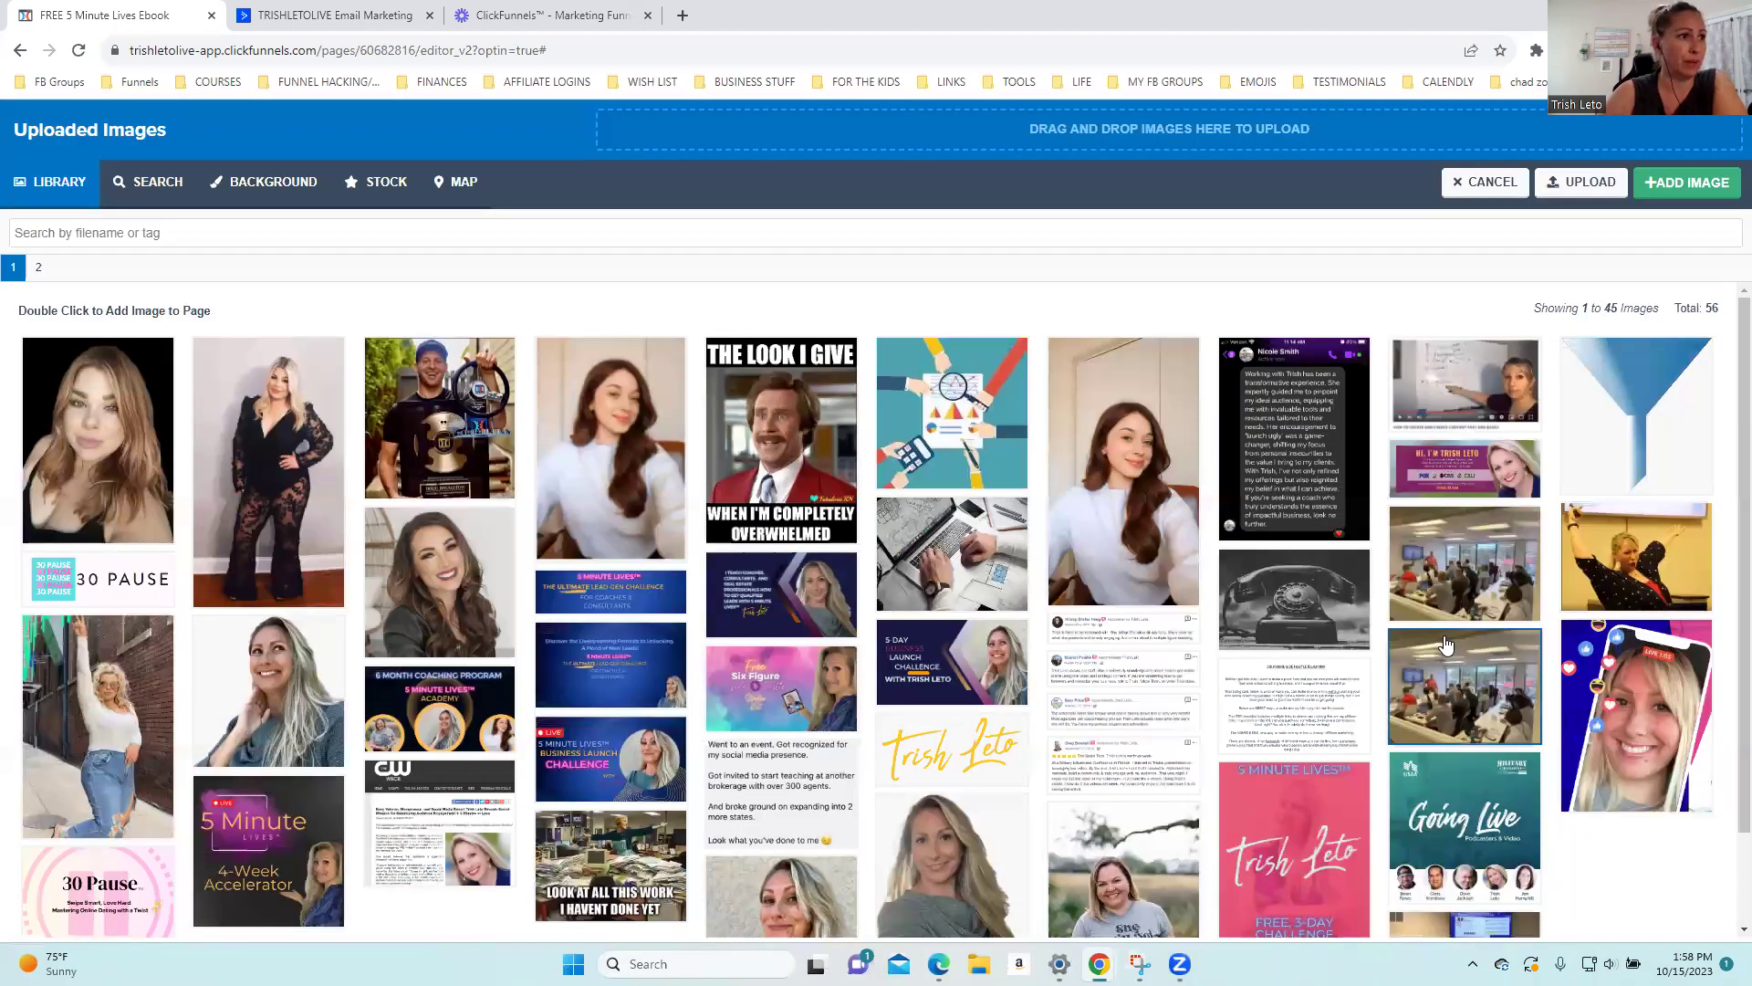
scroll(1443, 635, down, 1)
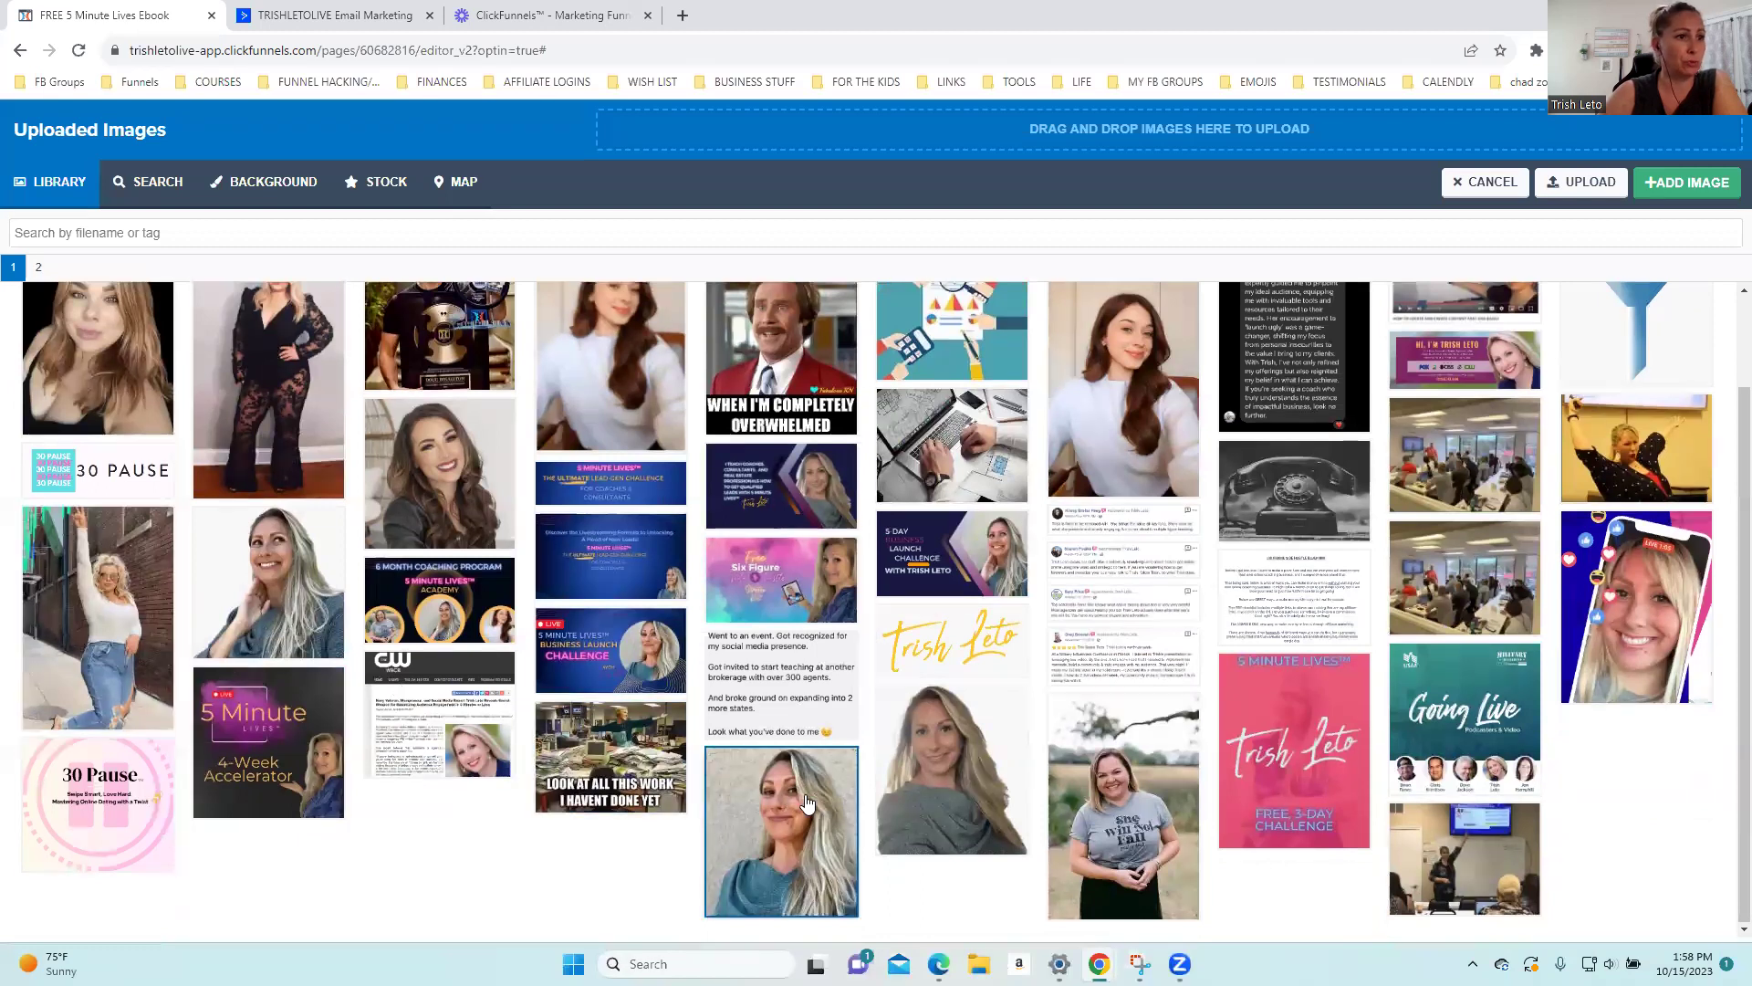
scroll(1294, 497, up, 1)
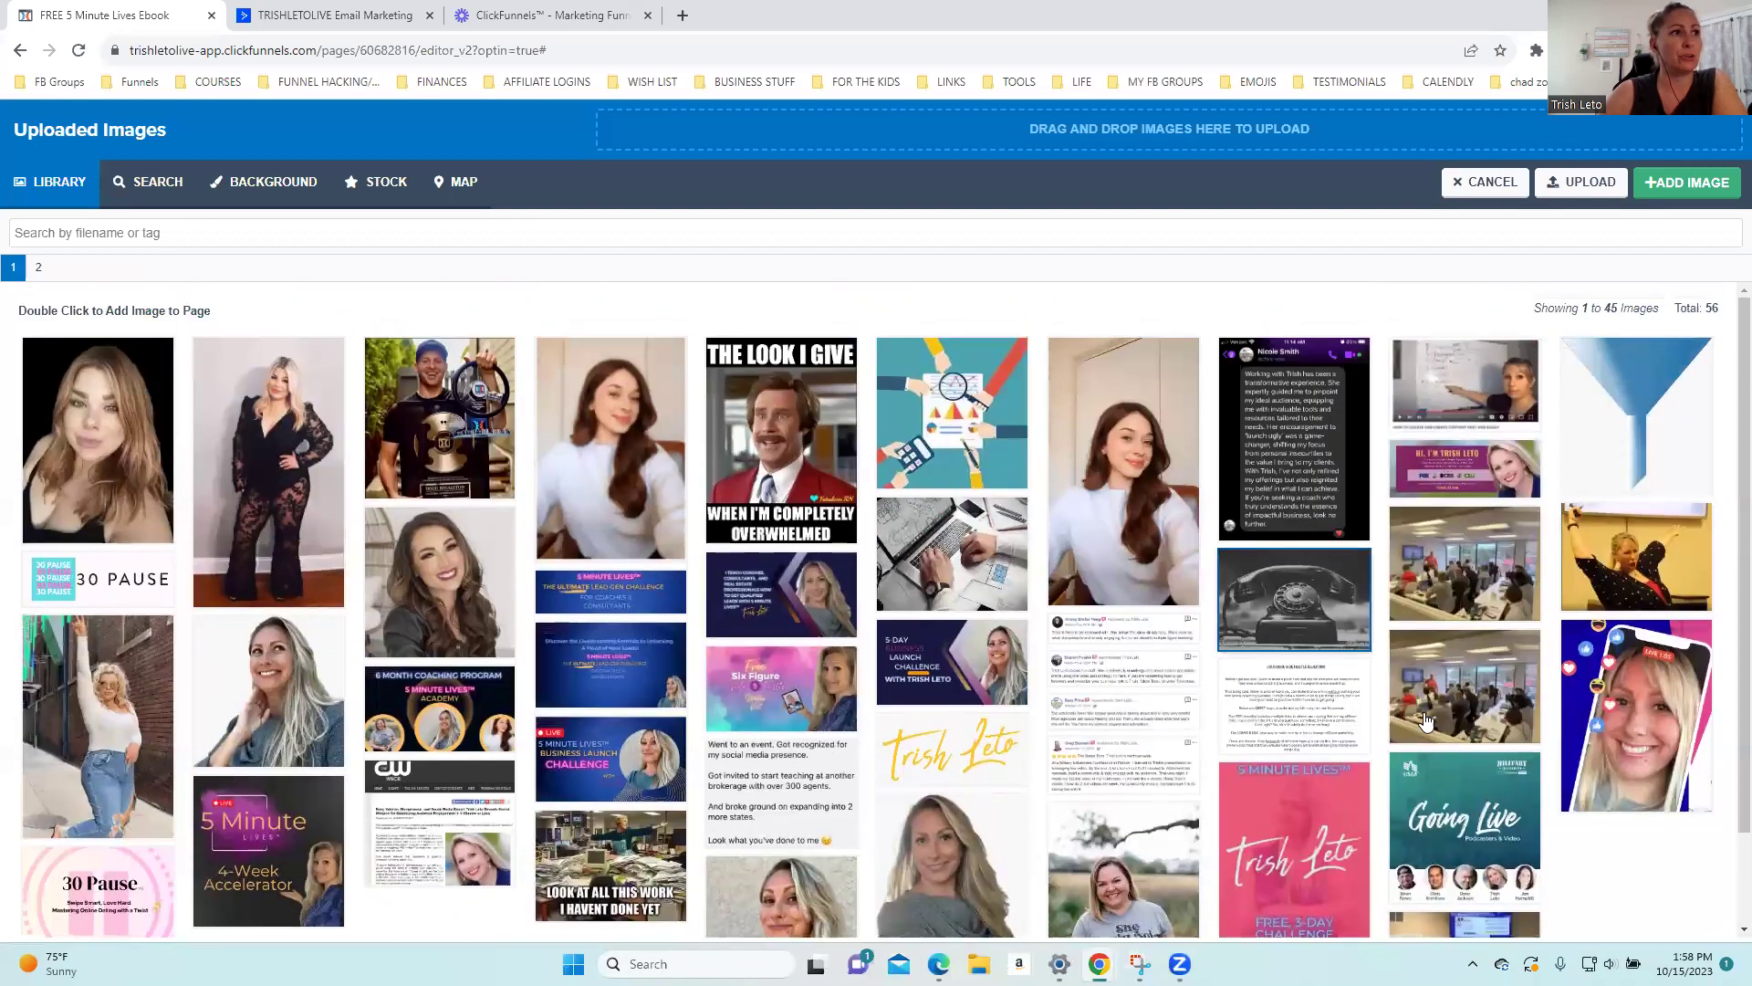
click(1586, 186)
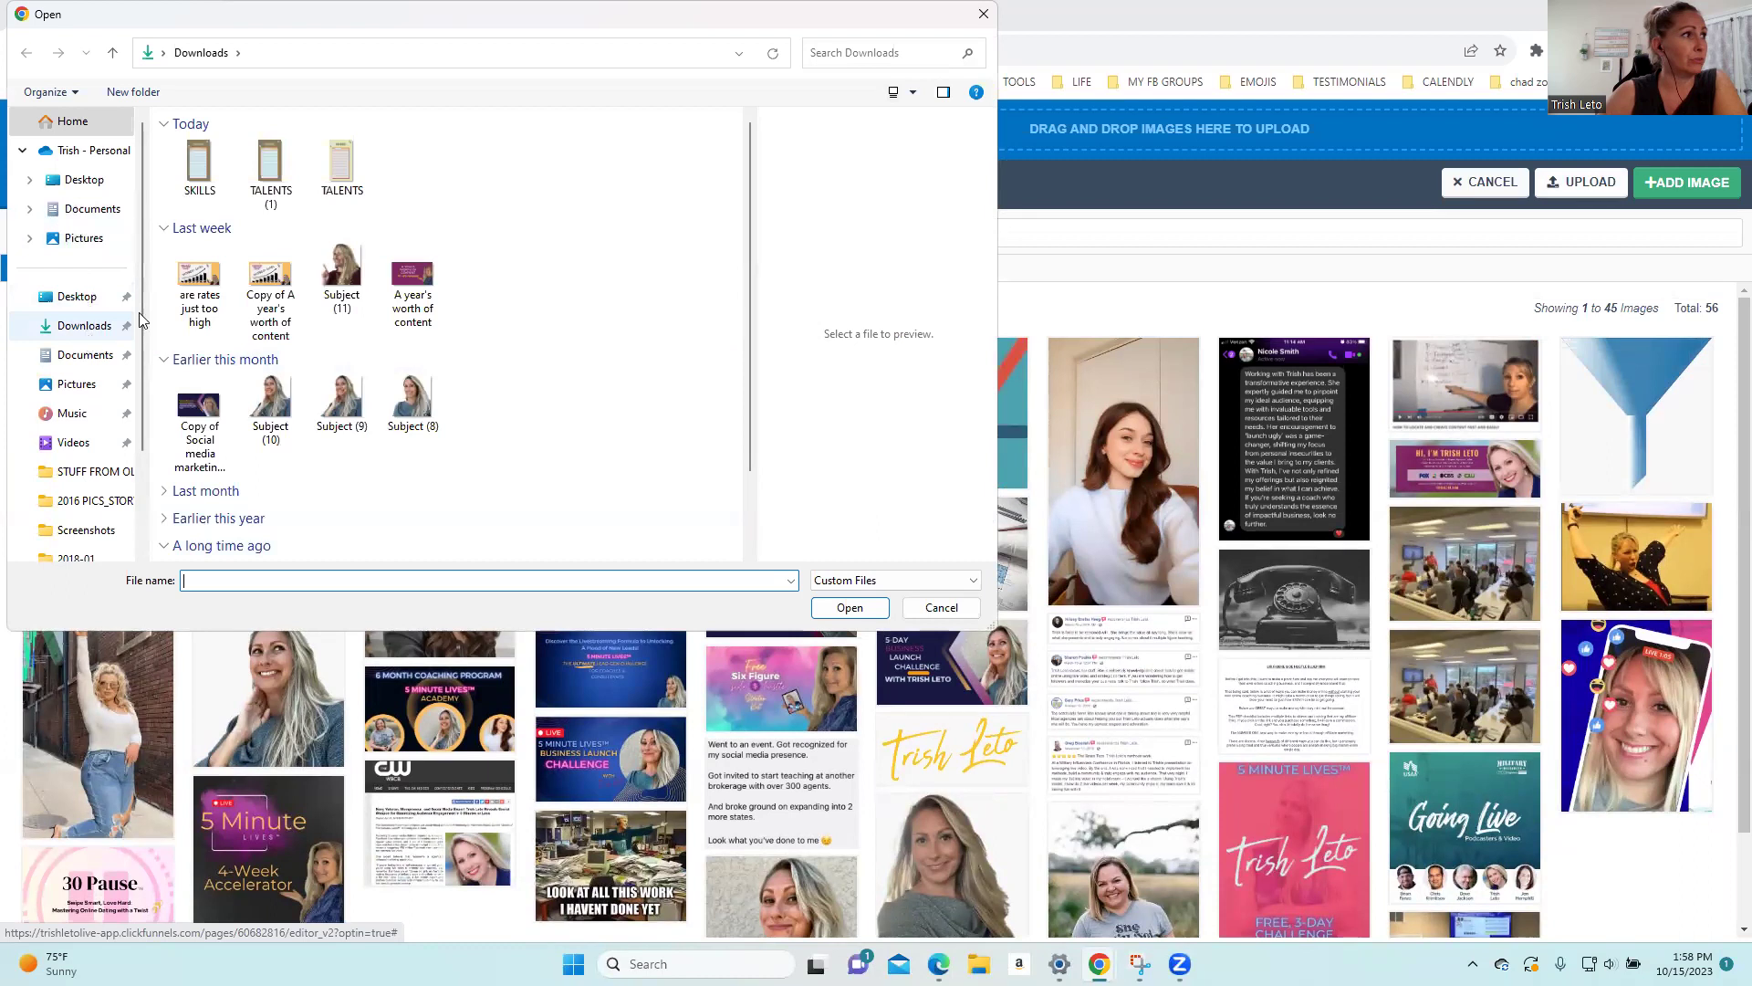
double_click(341, 269)
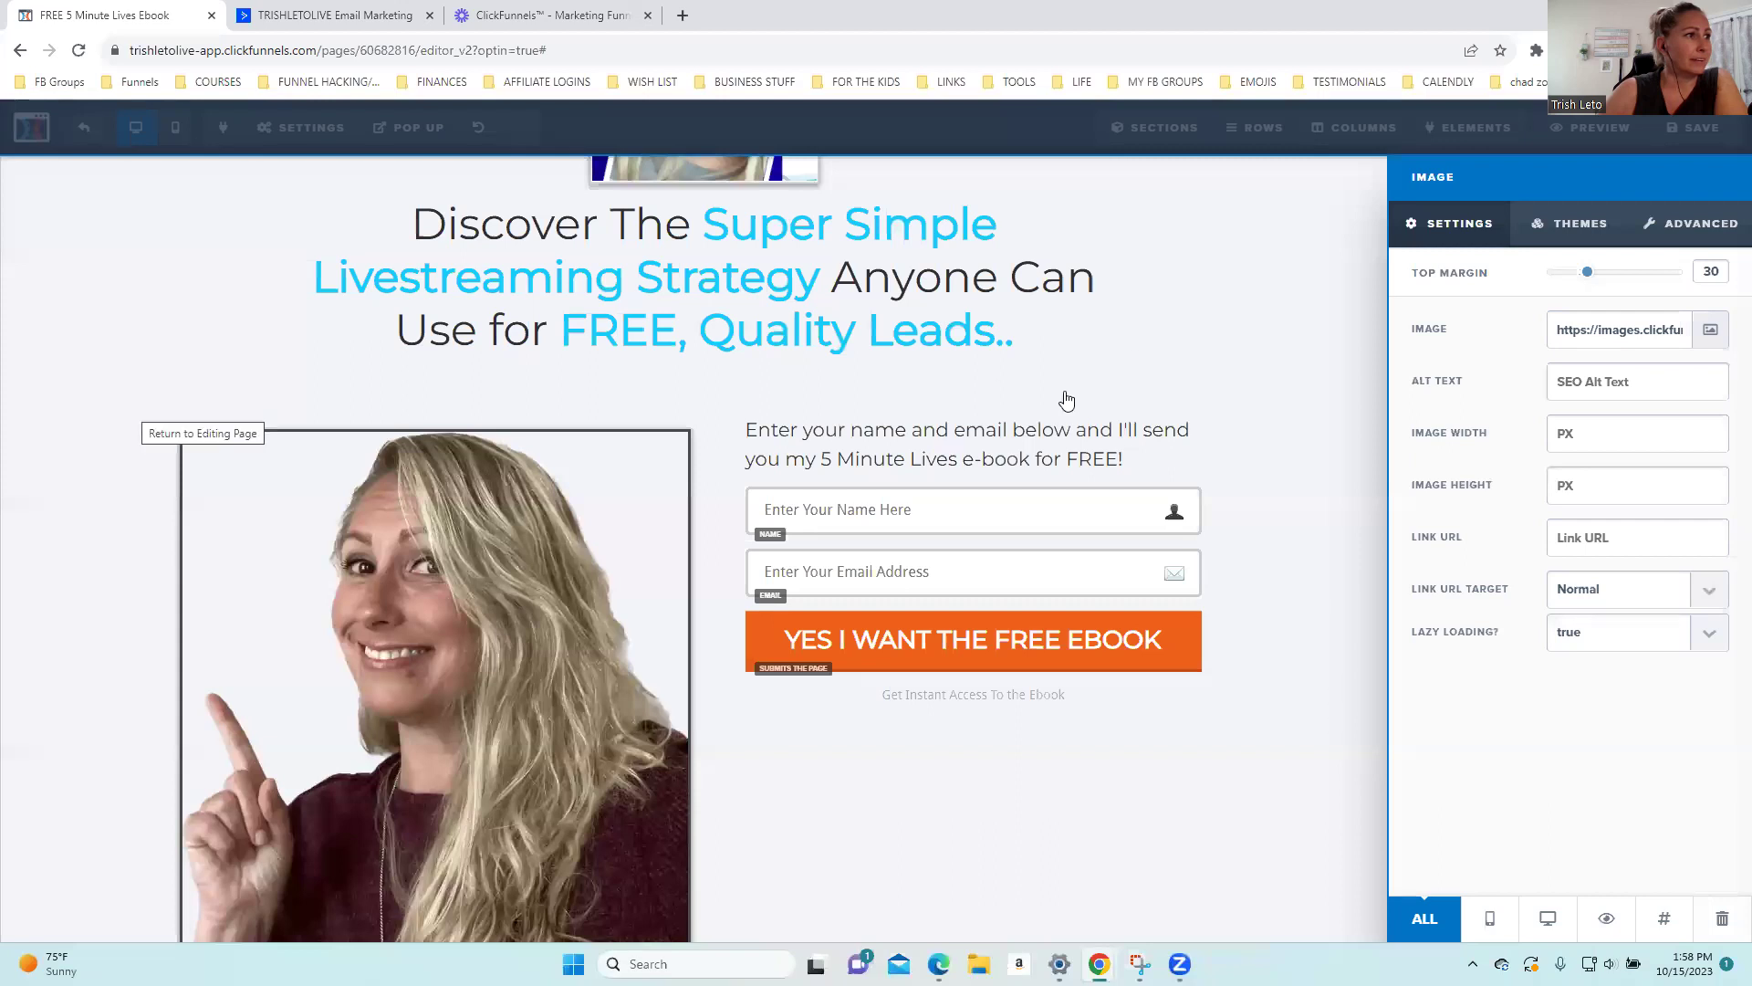
Pick the ebook cover from page 2 of the image library and save the page
click(560, 621)
click(561, 620)
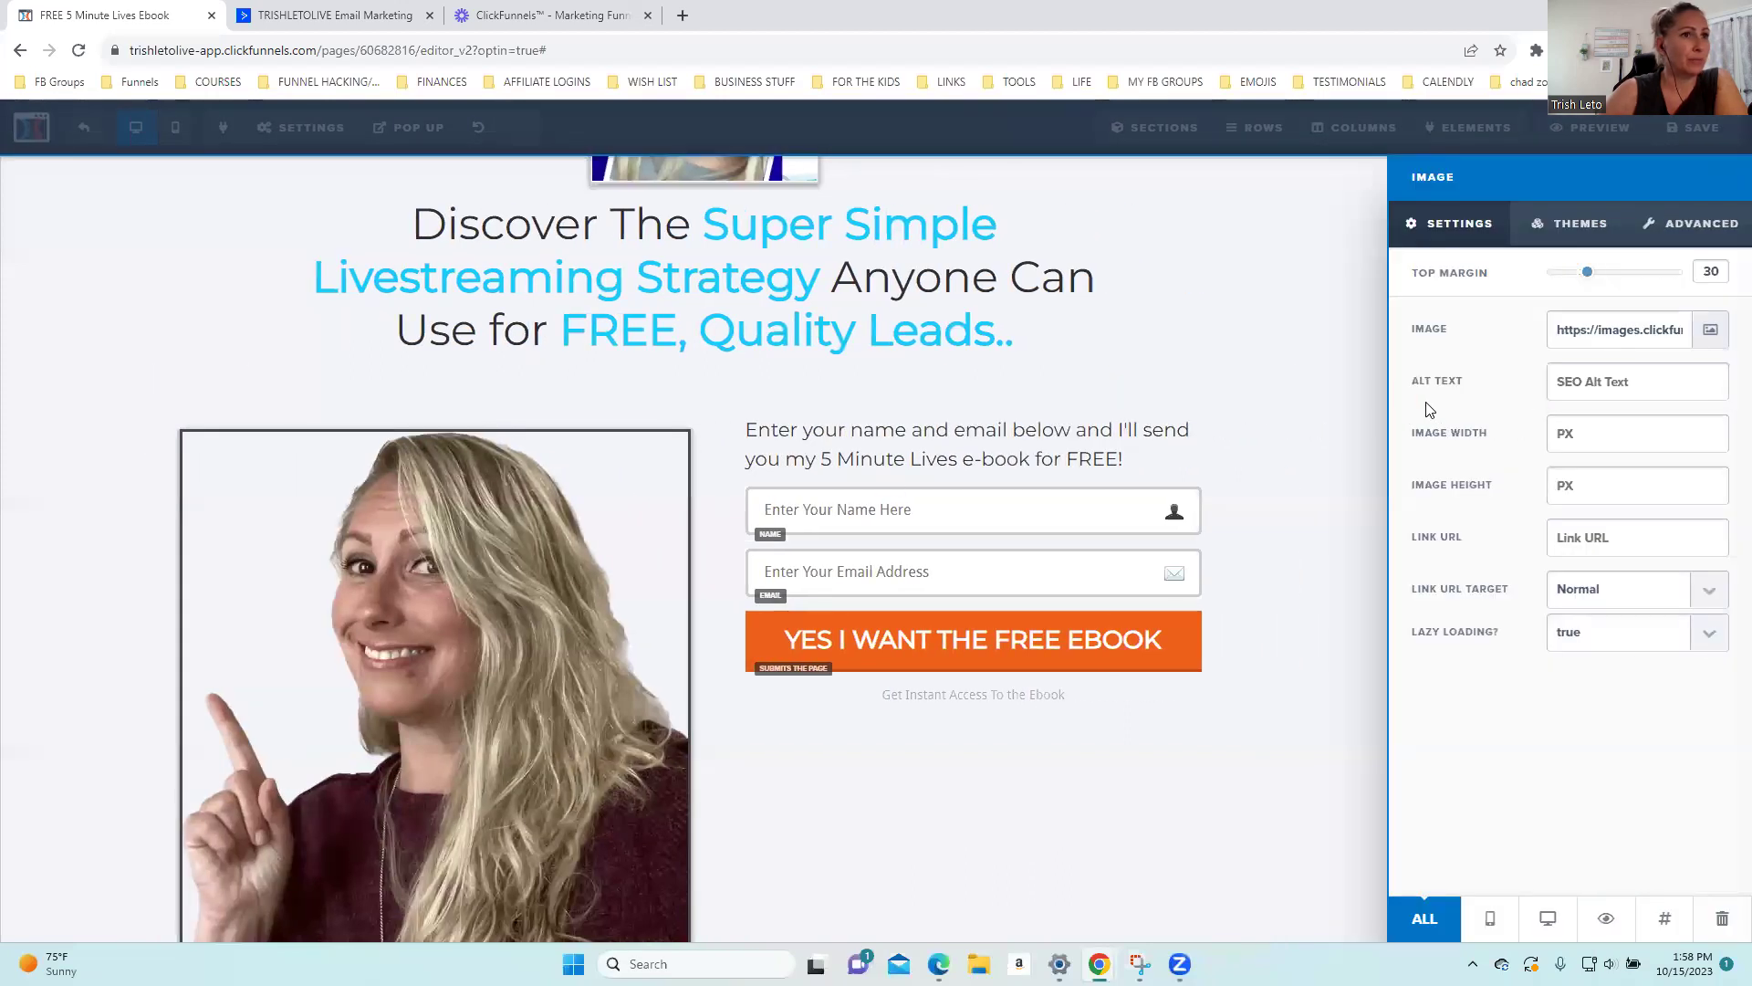
click(1705, 334)
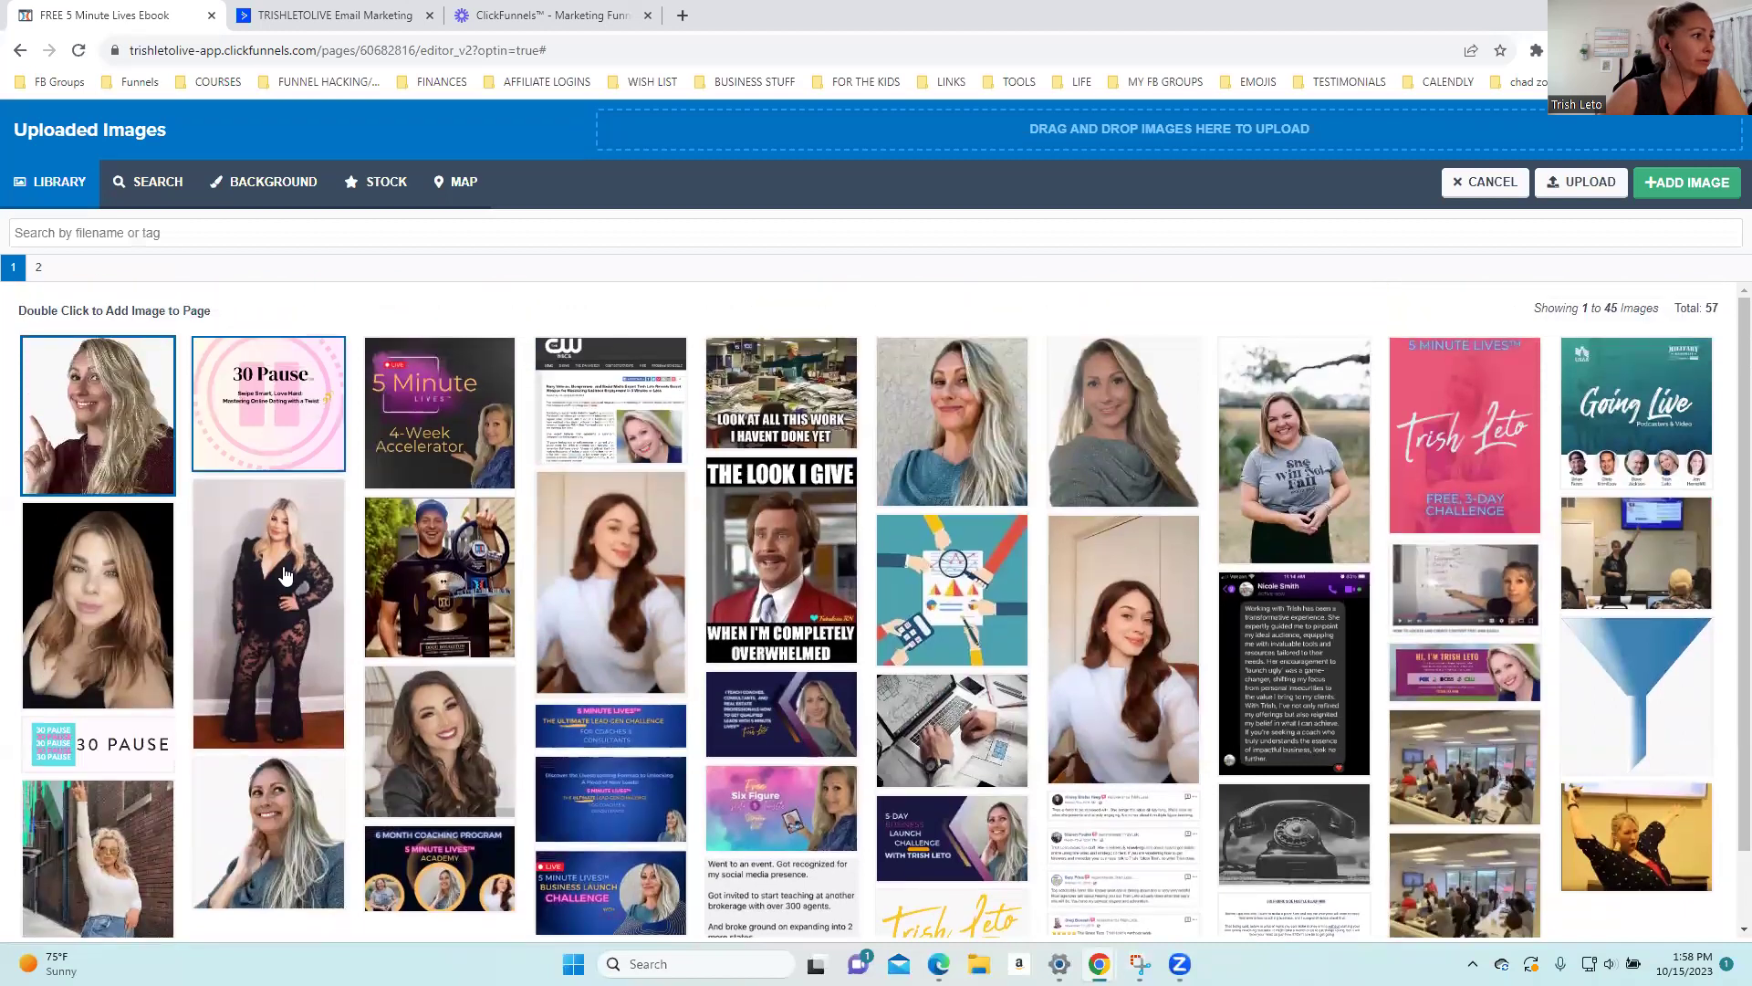
scroll(1095, 411, down, 1)
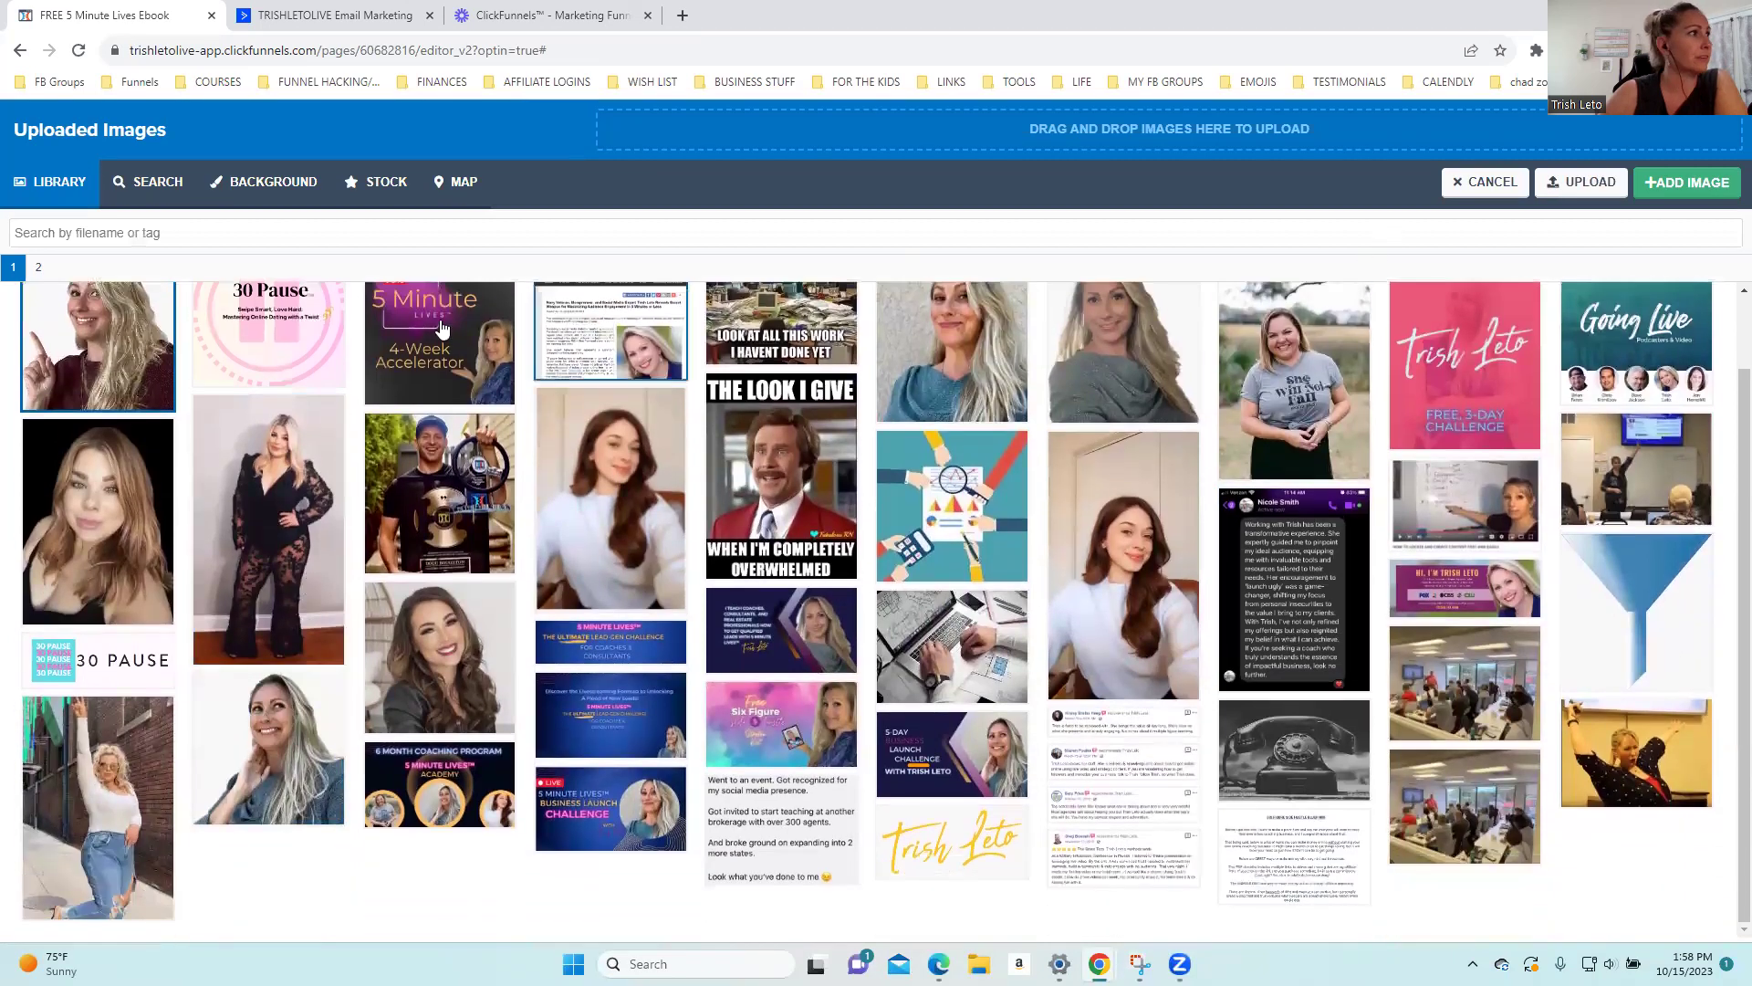
click(40, 268)
double_click(83, 602)
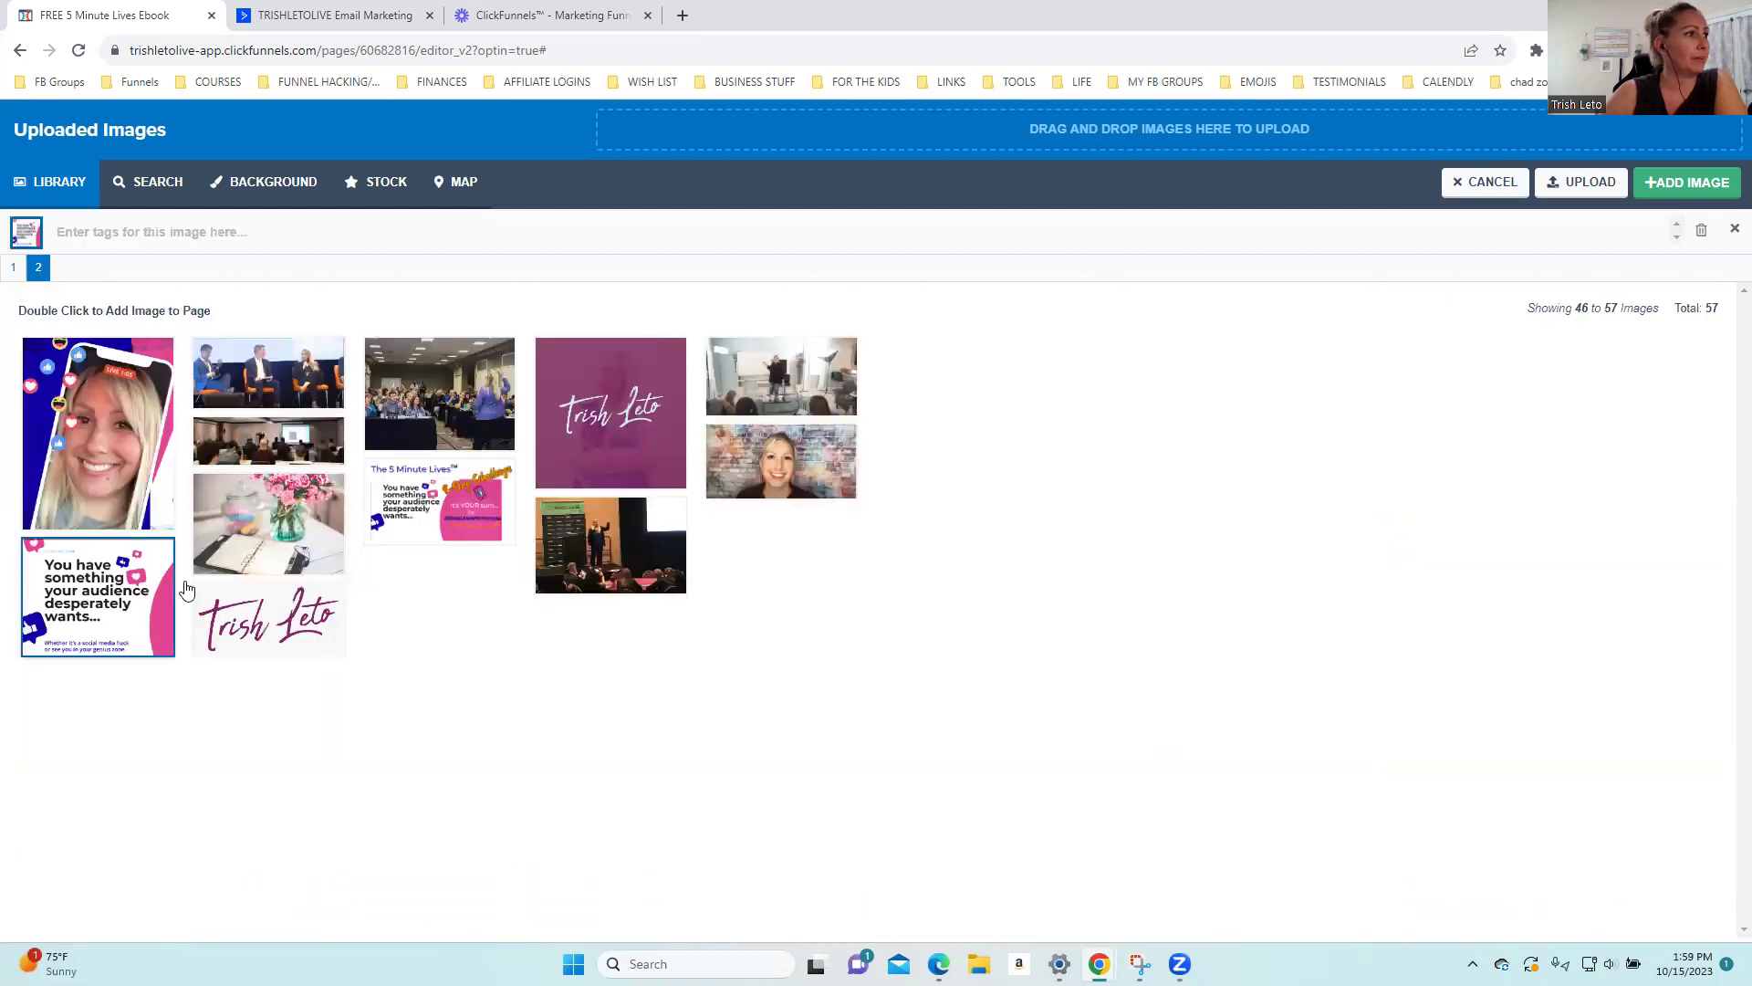
click(1720, 126)
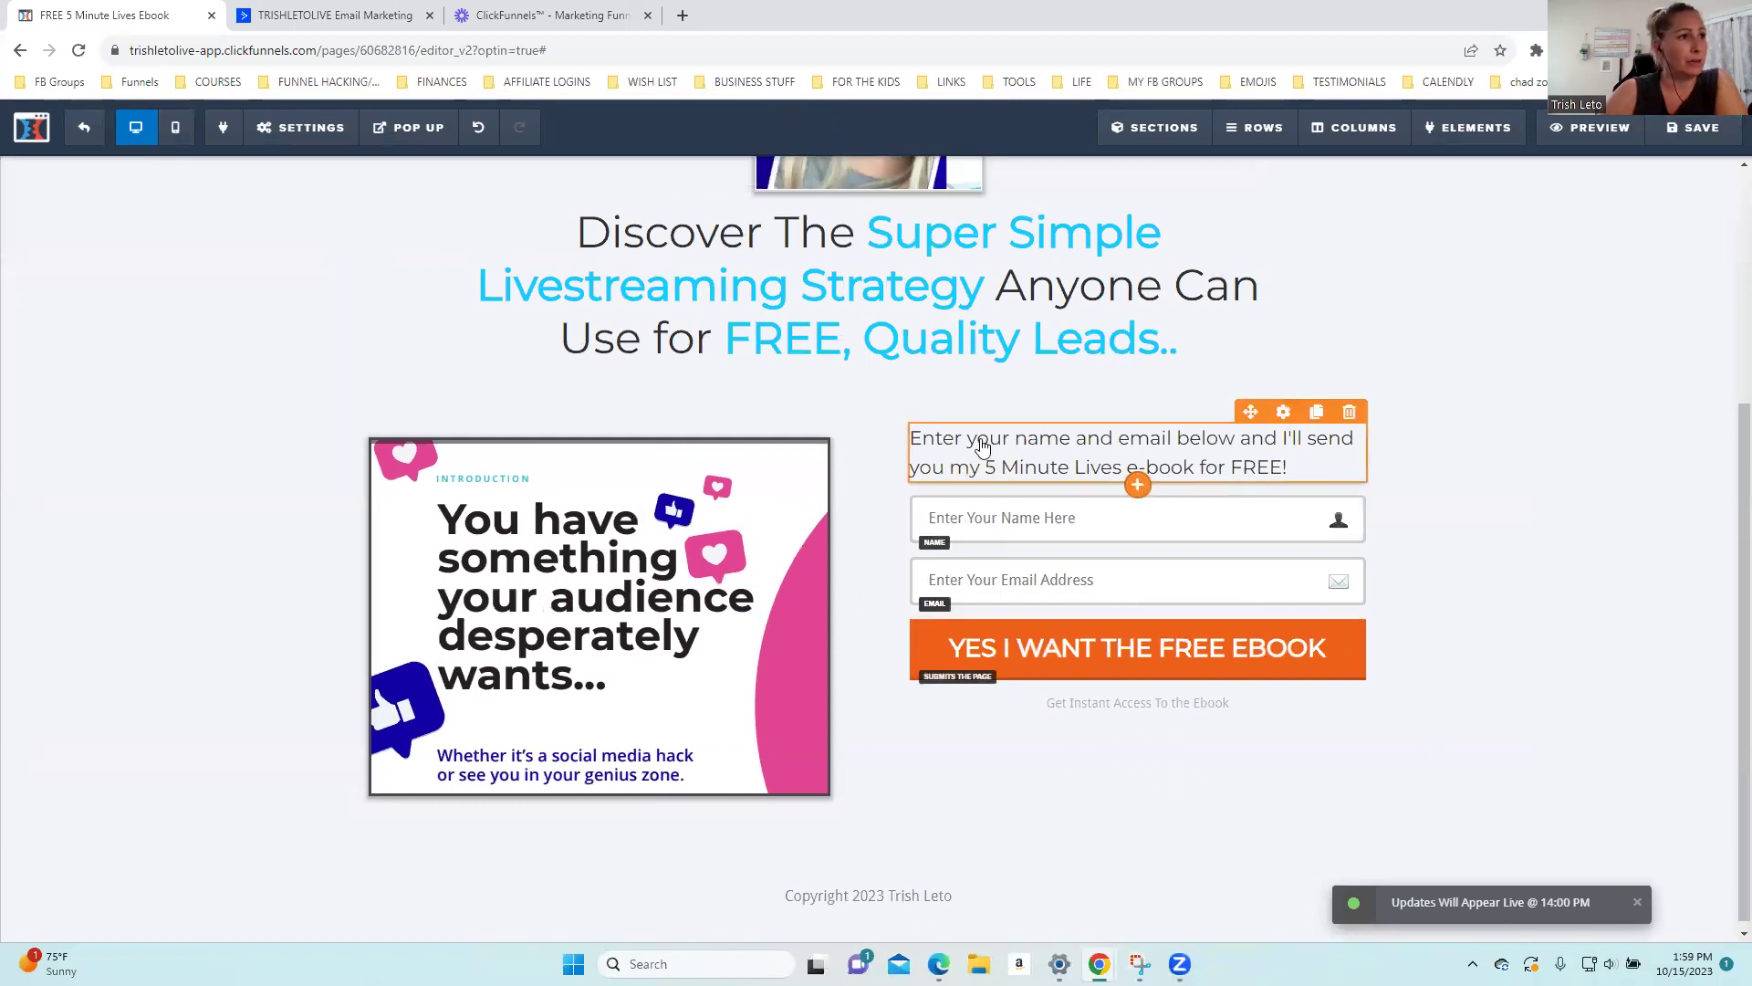
click(1283, 411)
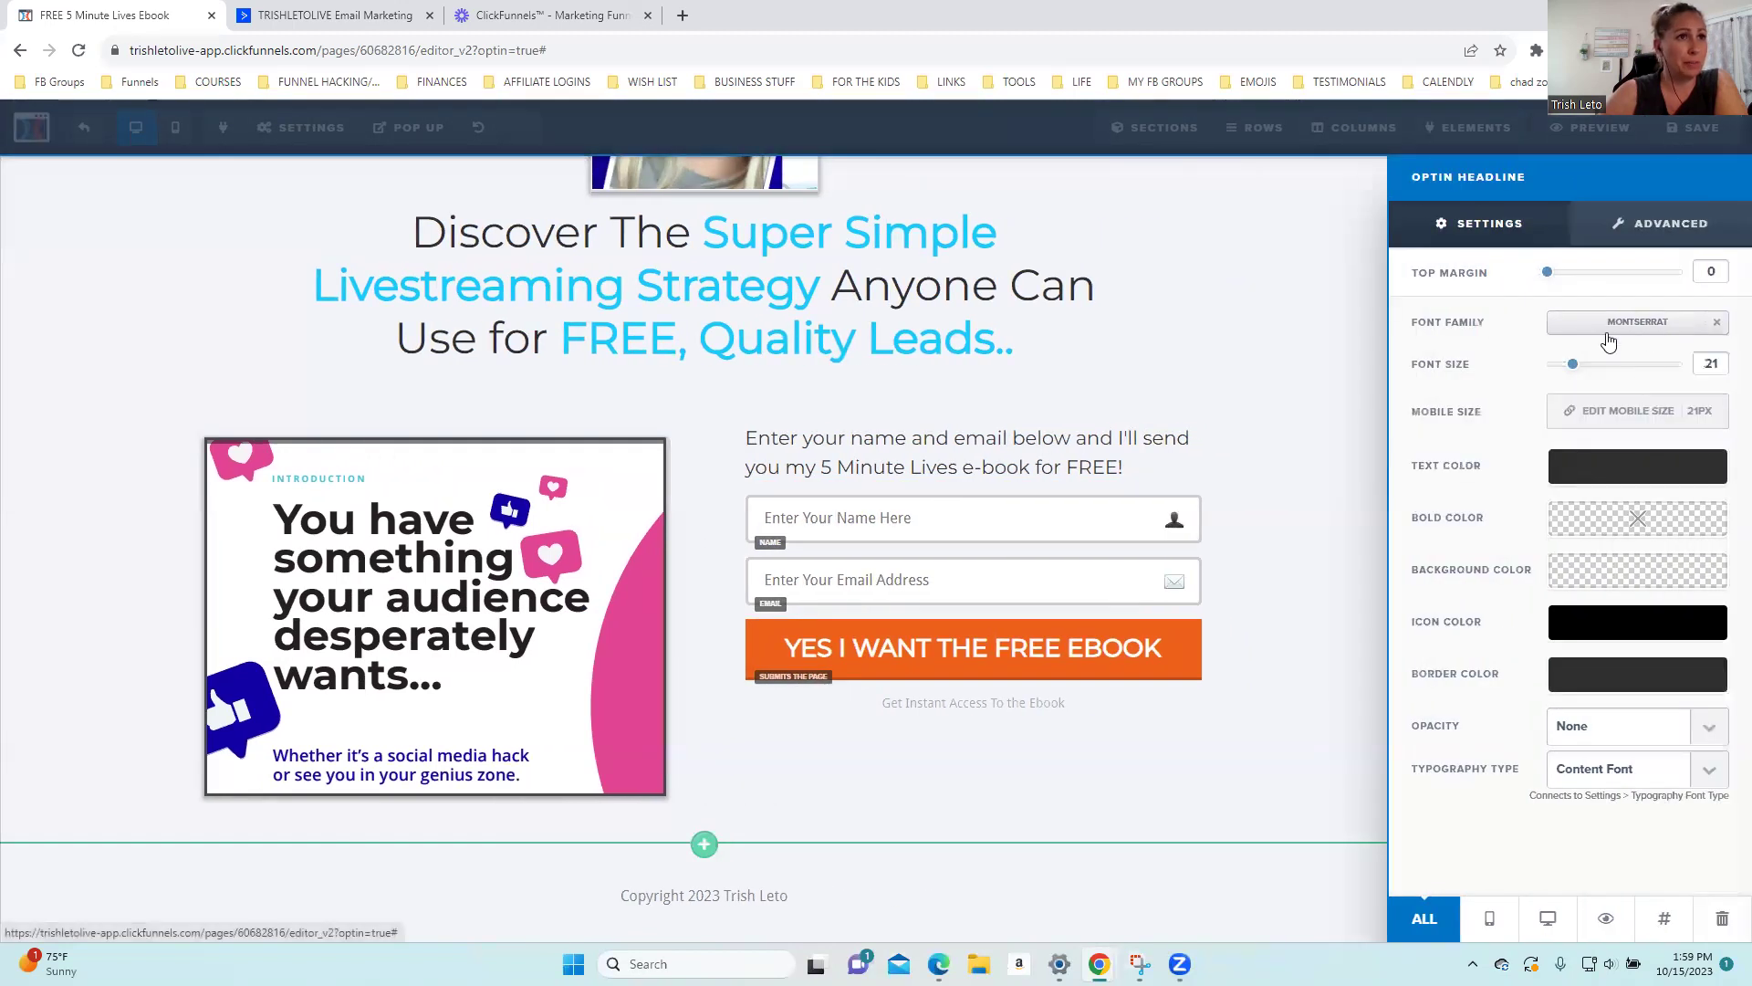
double_click(1711, 364)
text(24)
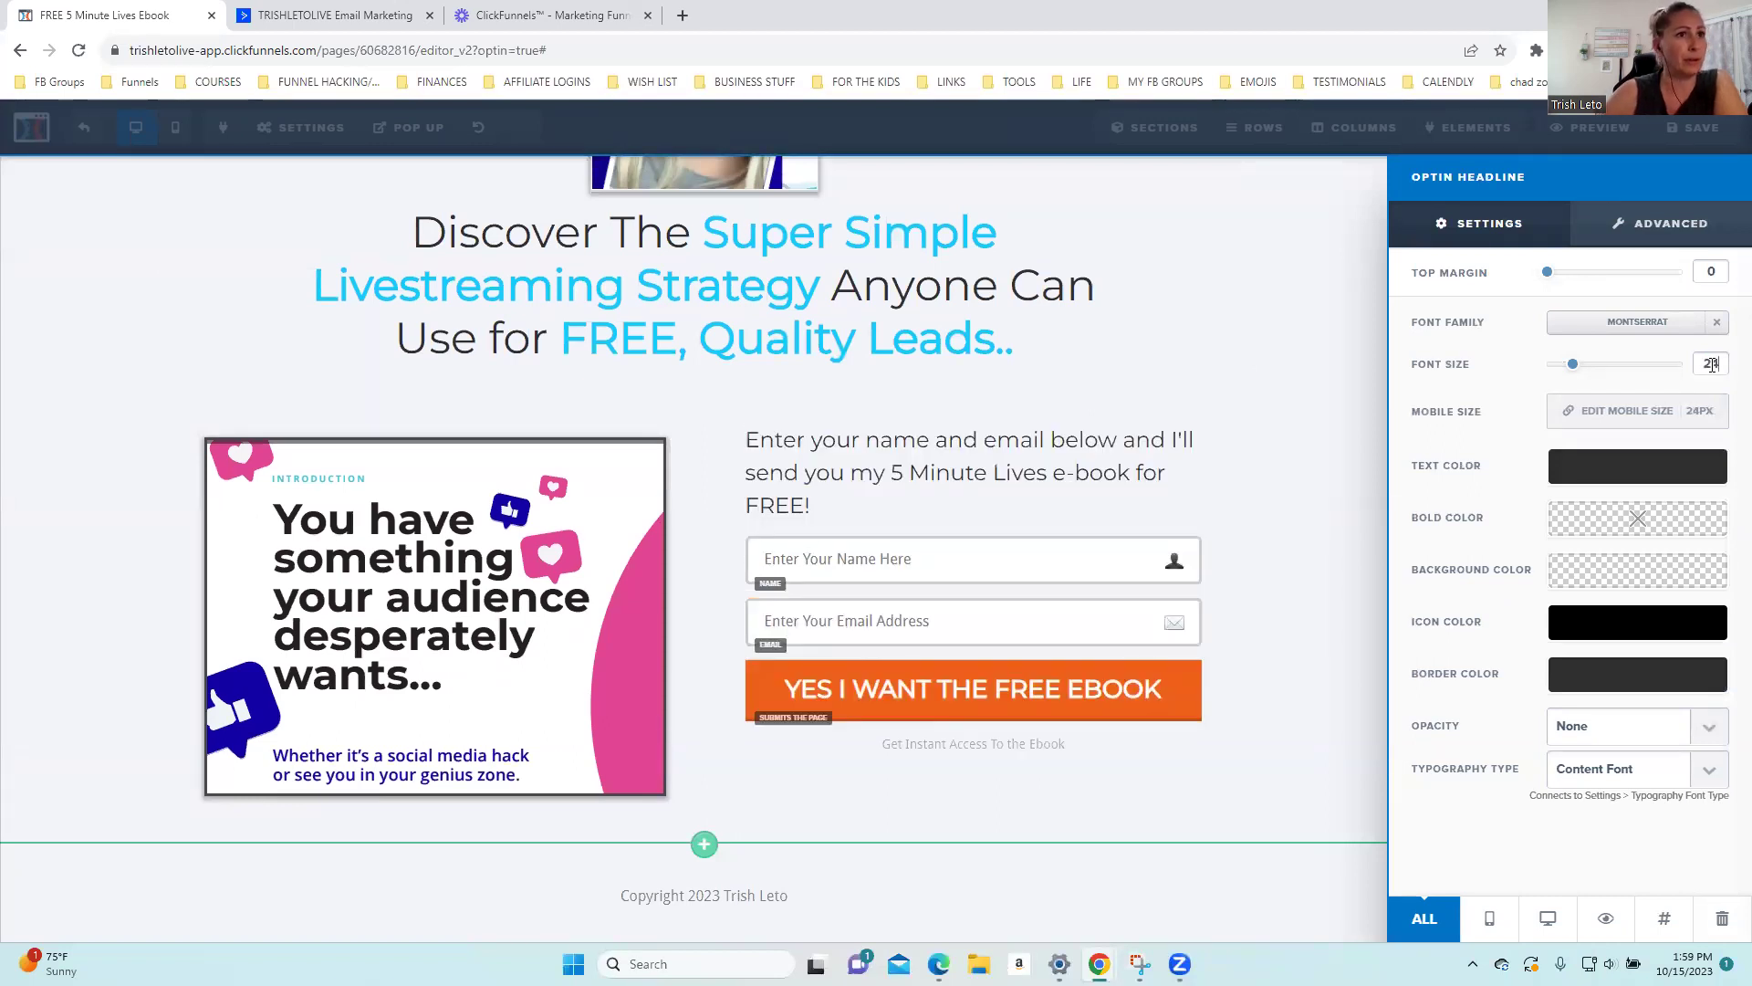
key(BackSpace)
text(1)
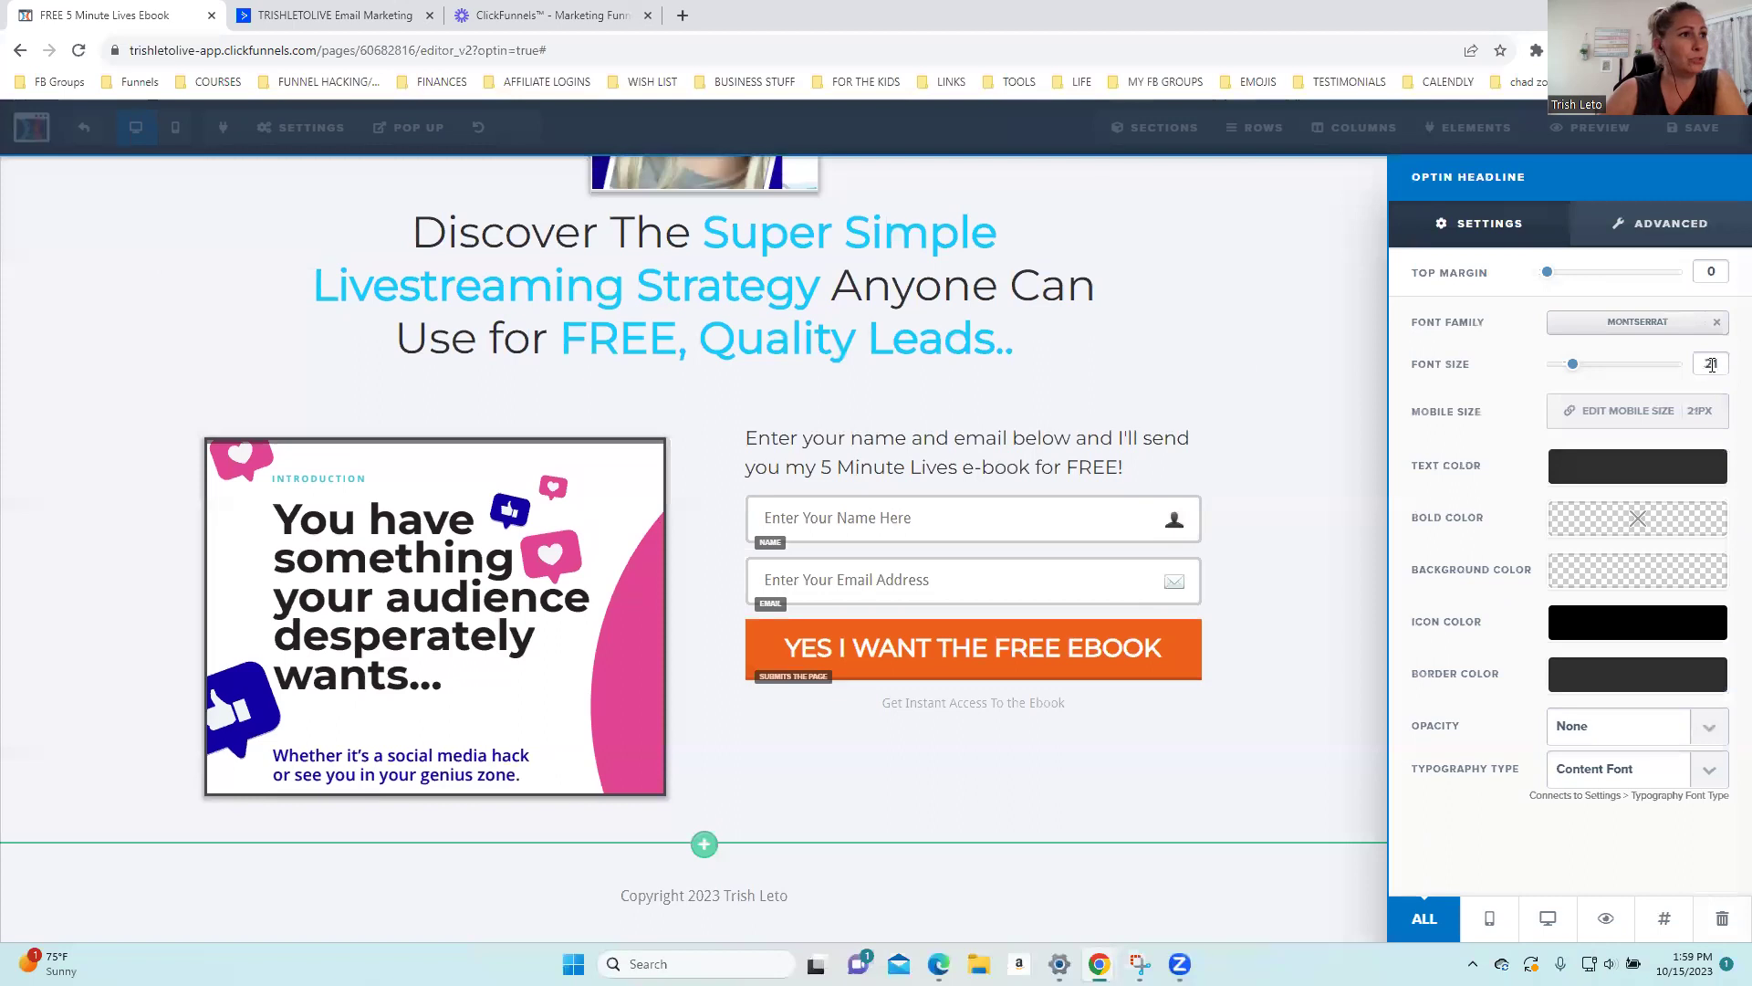
click(1365, 290)
click(1722, 132)
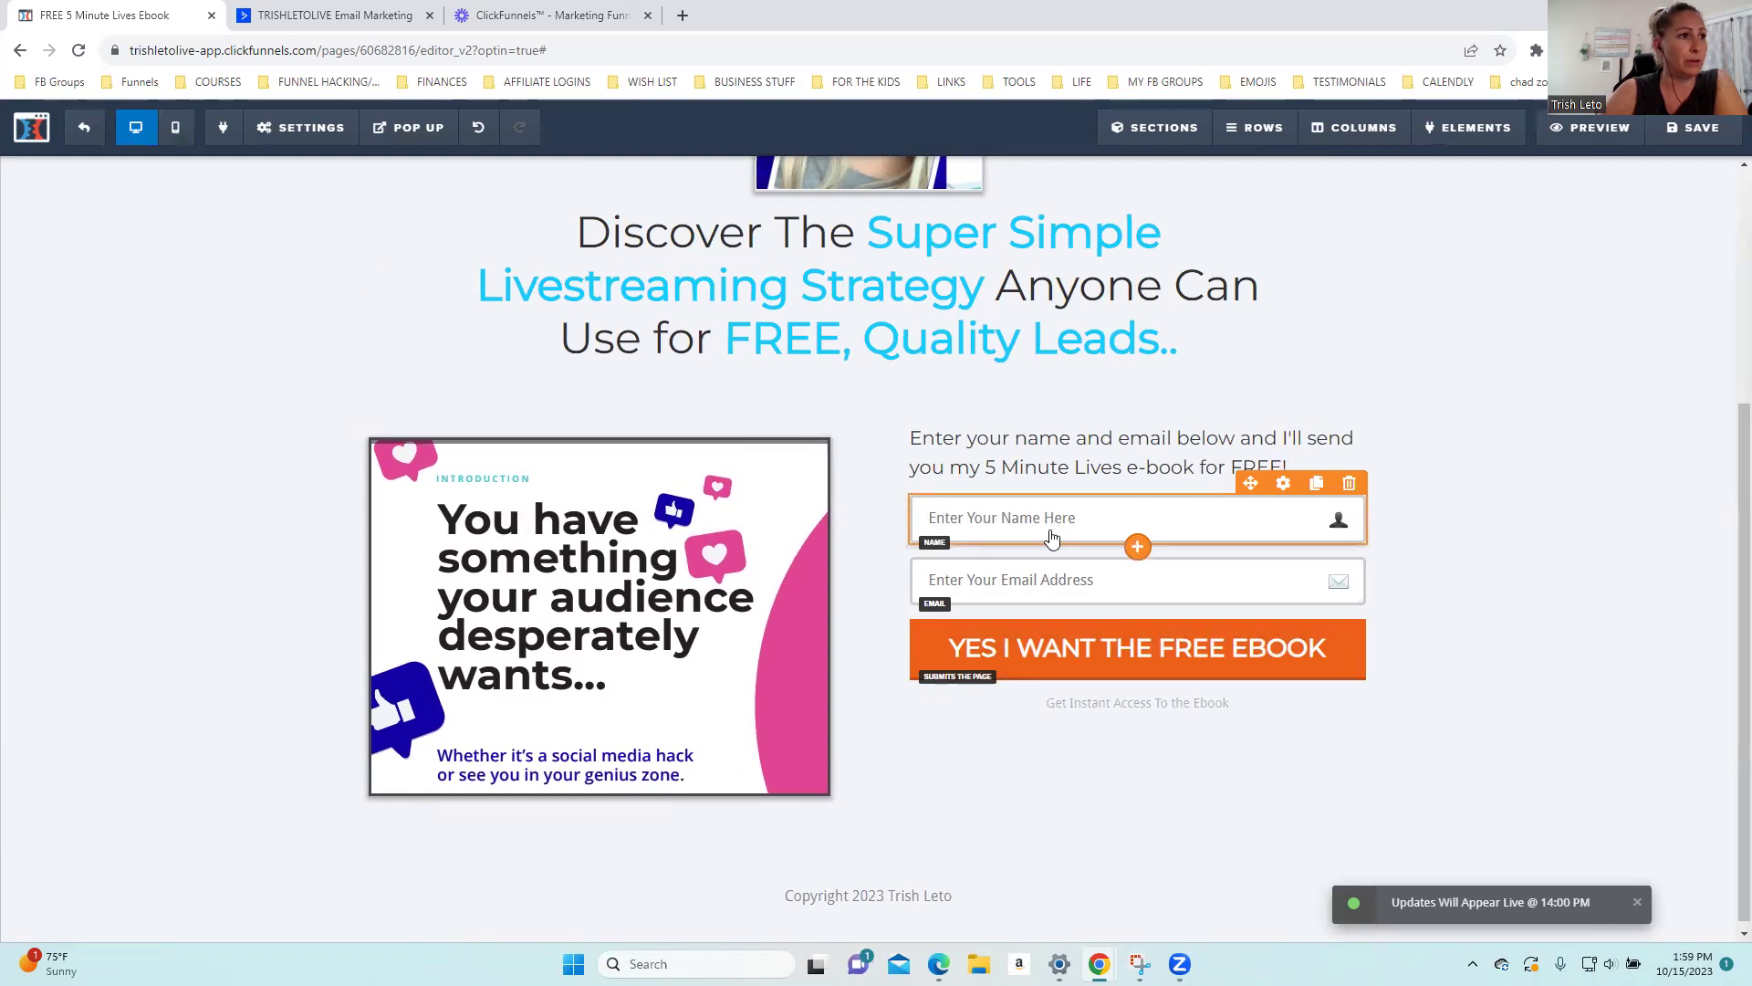
Set the name input's Required option to 'Required'
click(1000, 527)
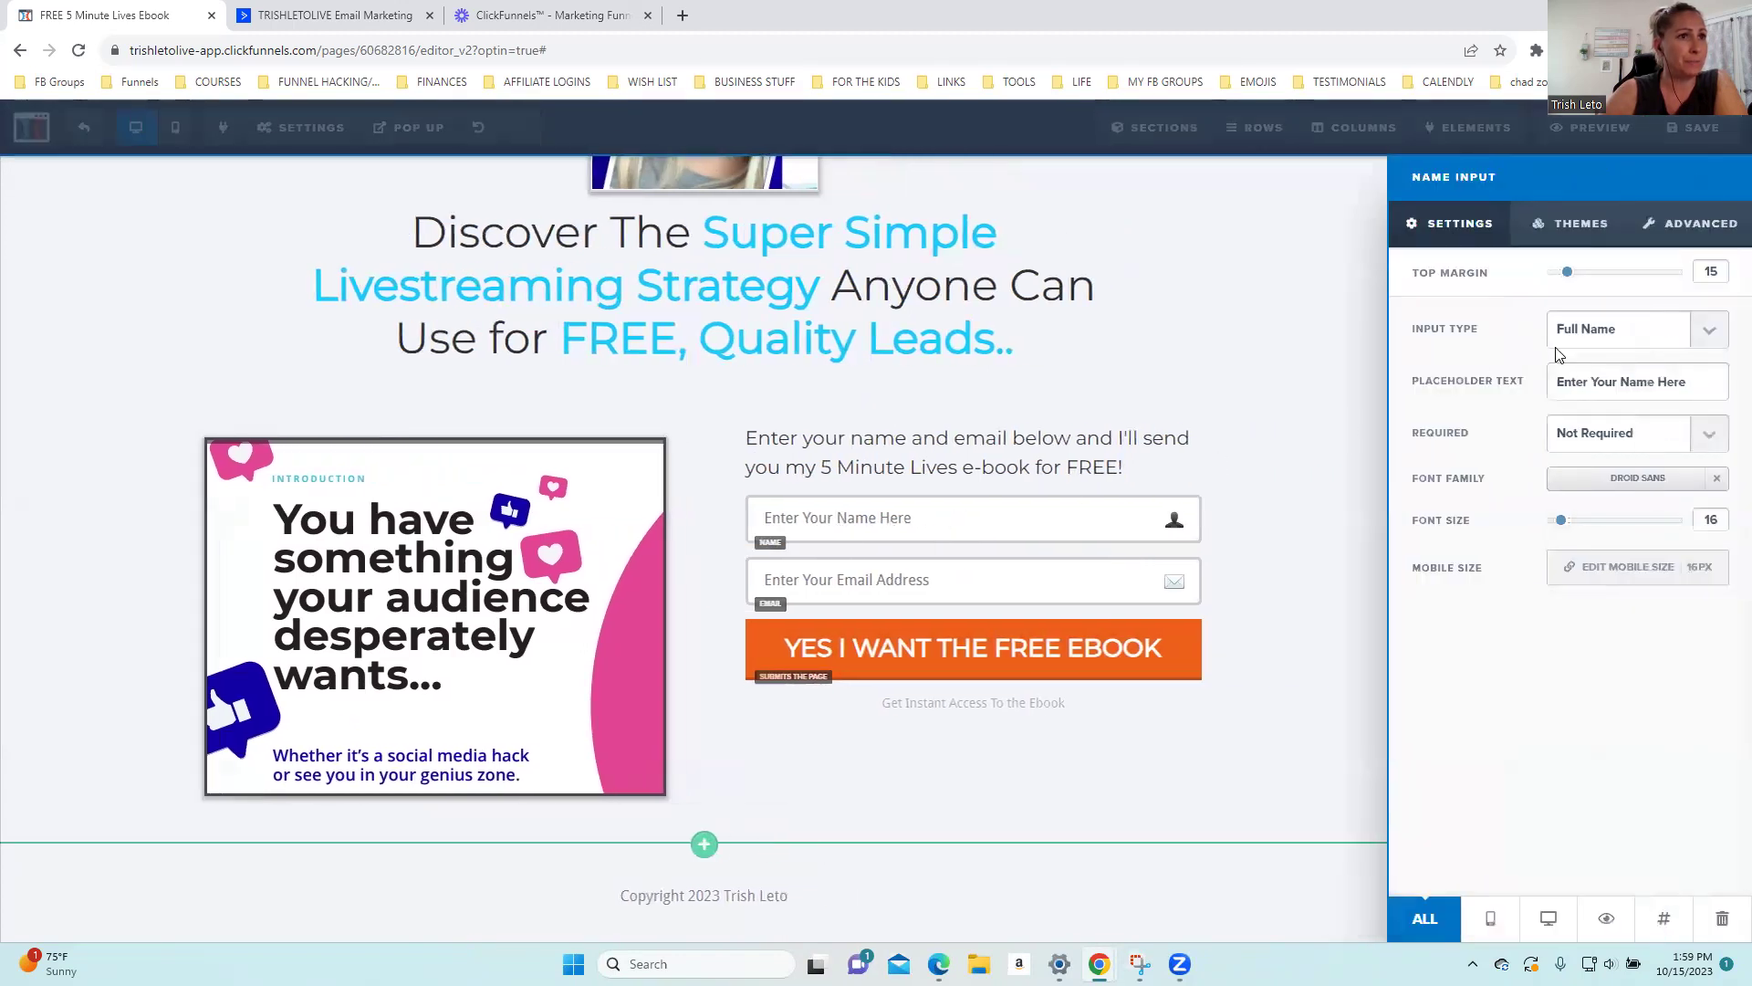
click(1263, 331)
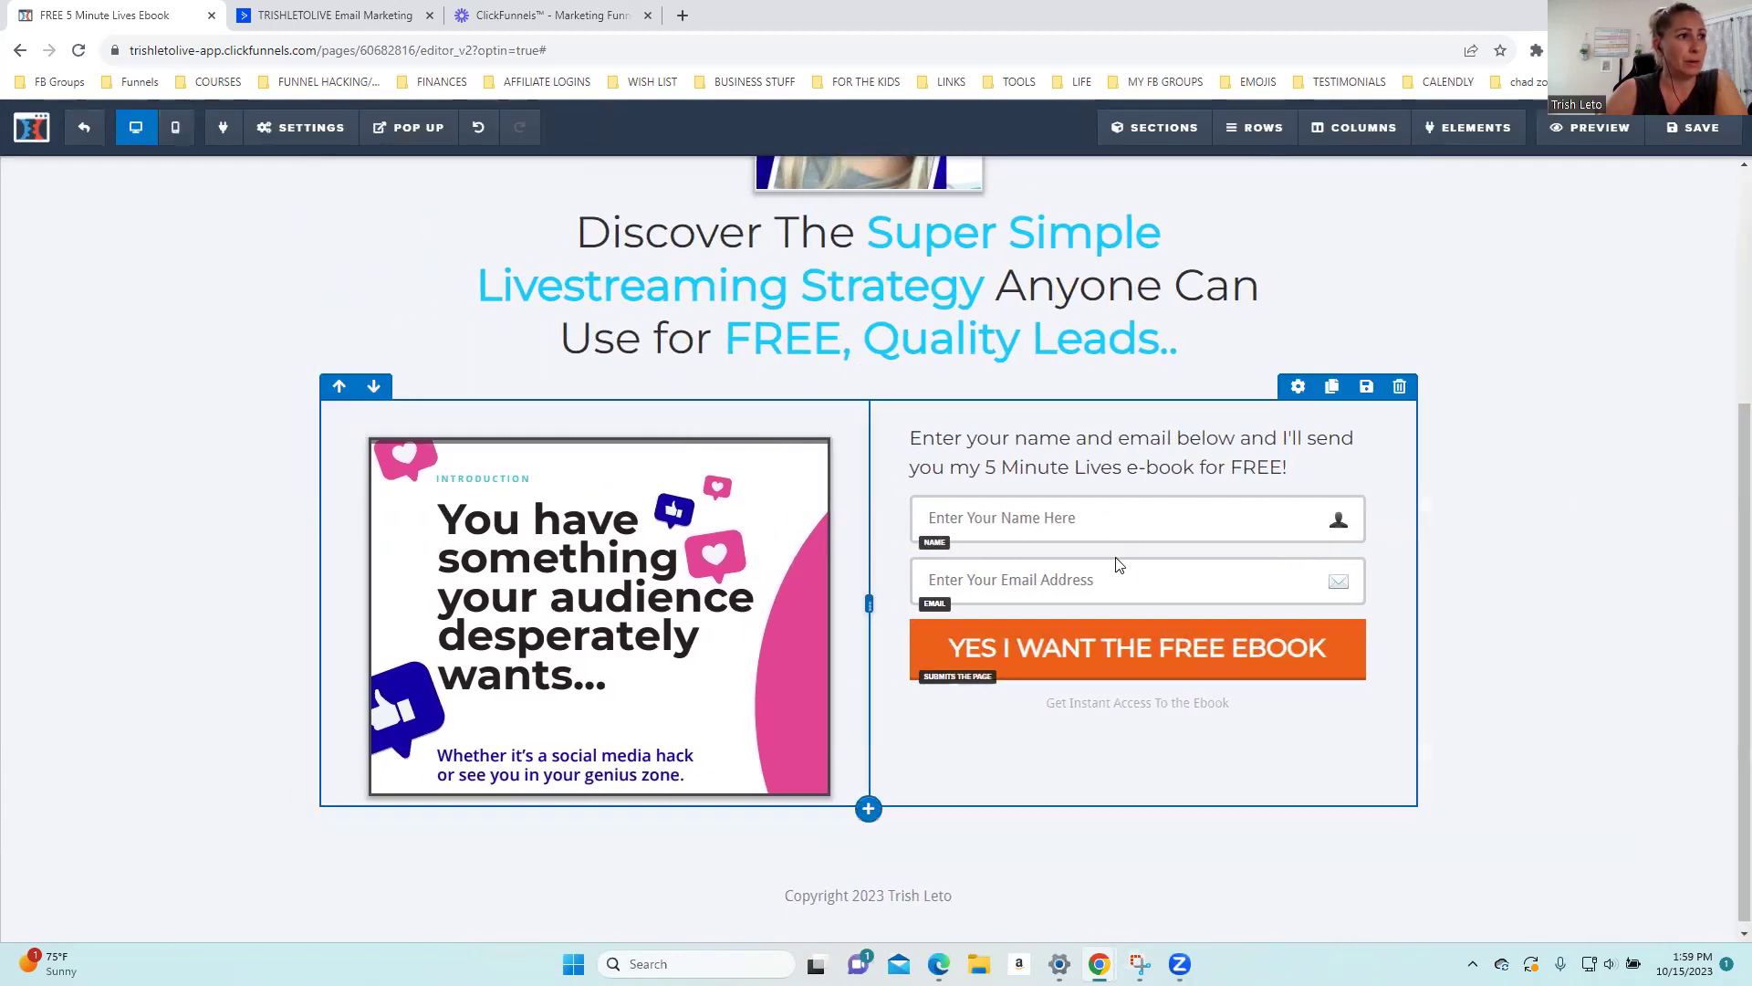
click(1265, 514)
click(1638, 447)
click(1613, 478)
click(1296, 342)
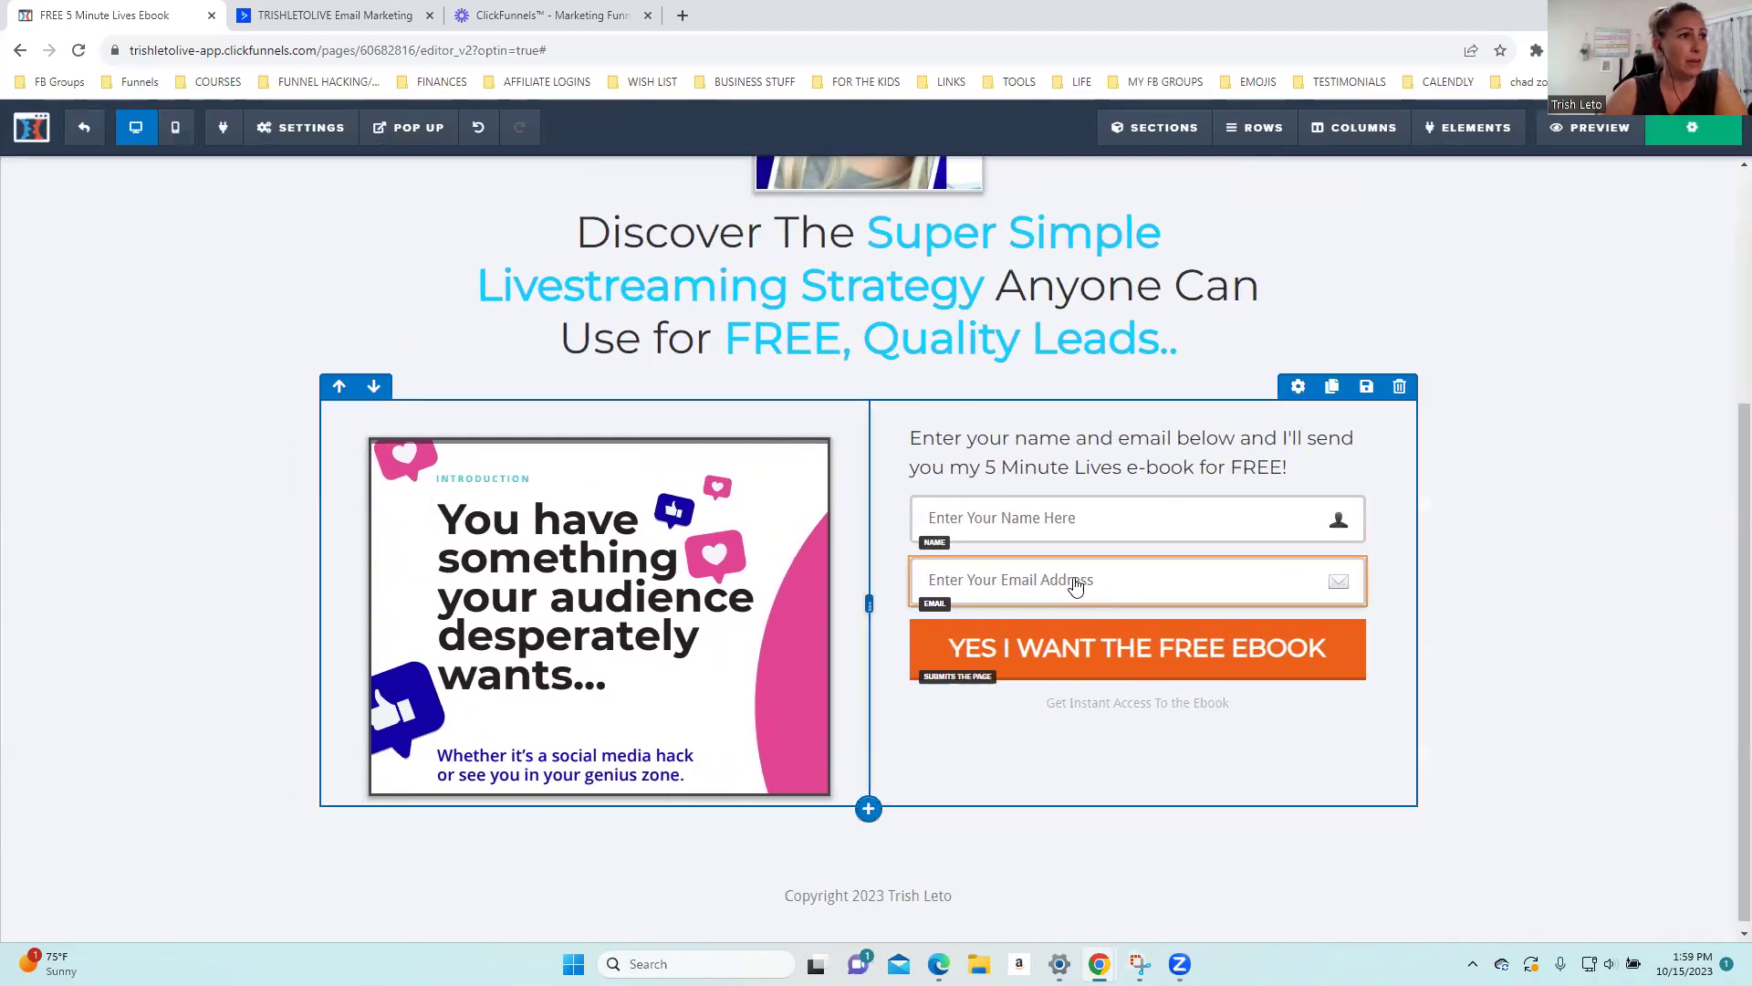
Check the email input's font choices and close them without changes
click(1078, 586)
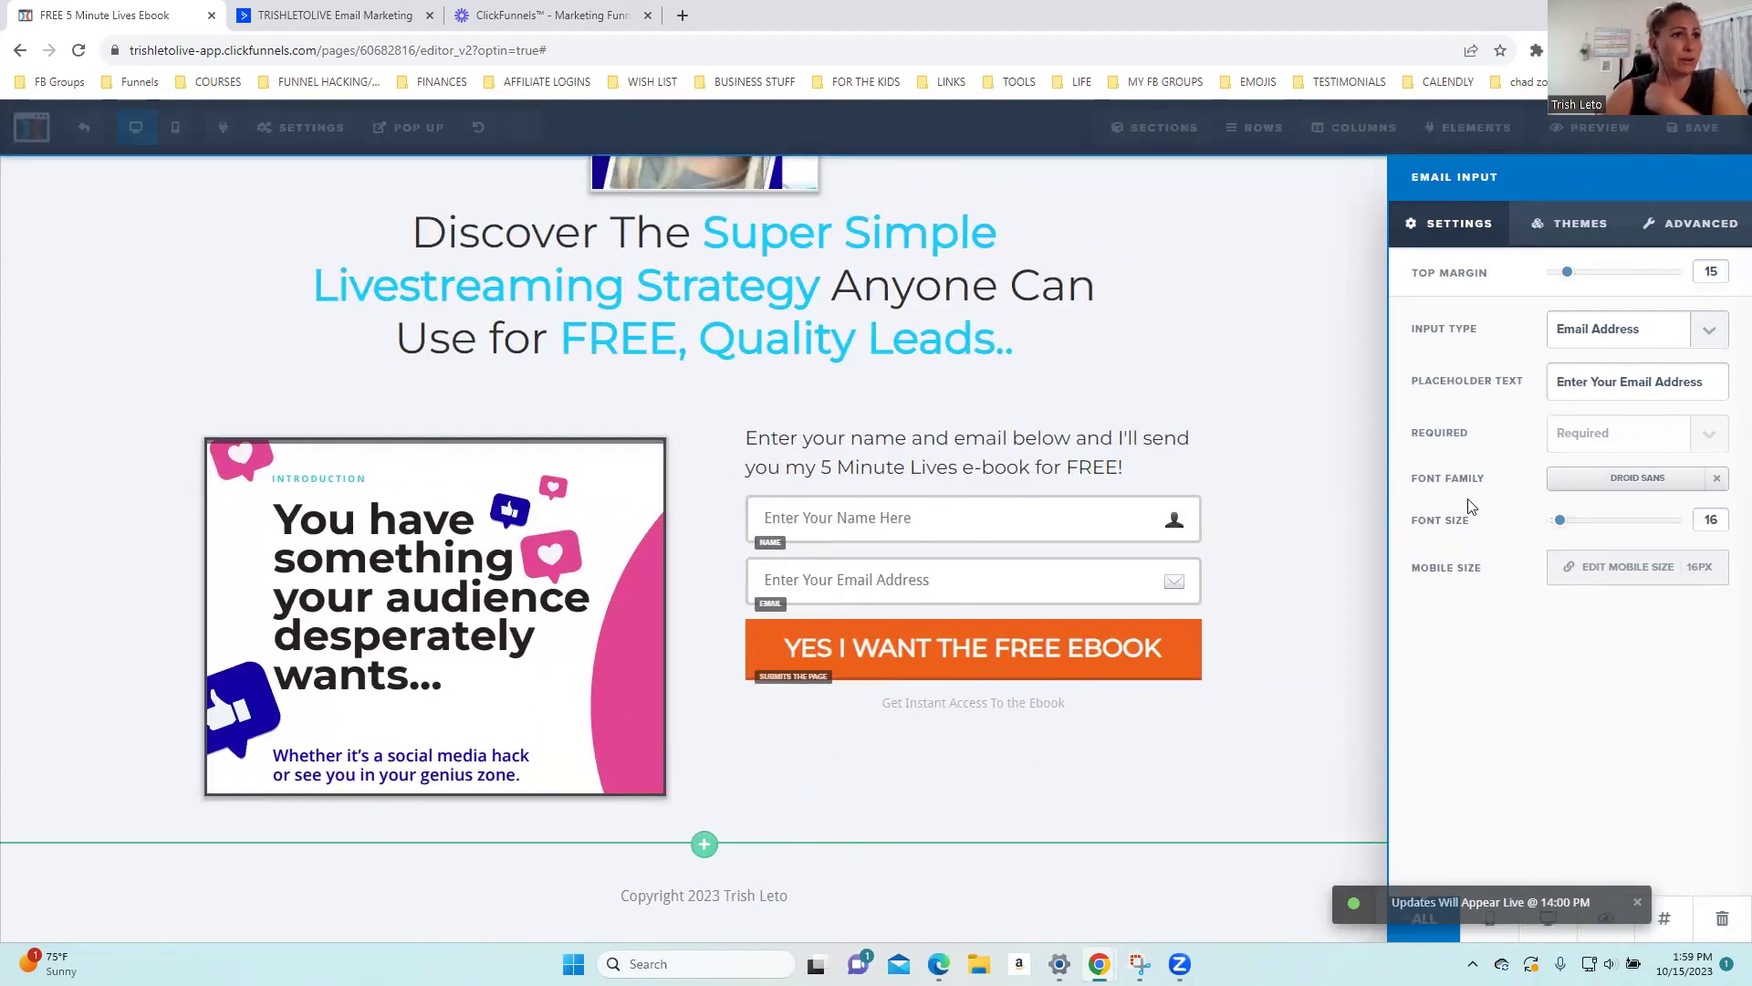
click(1606, 481)
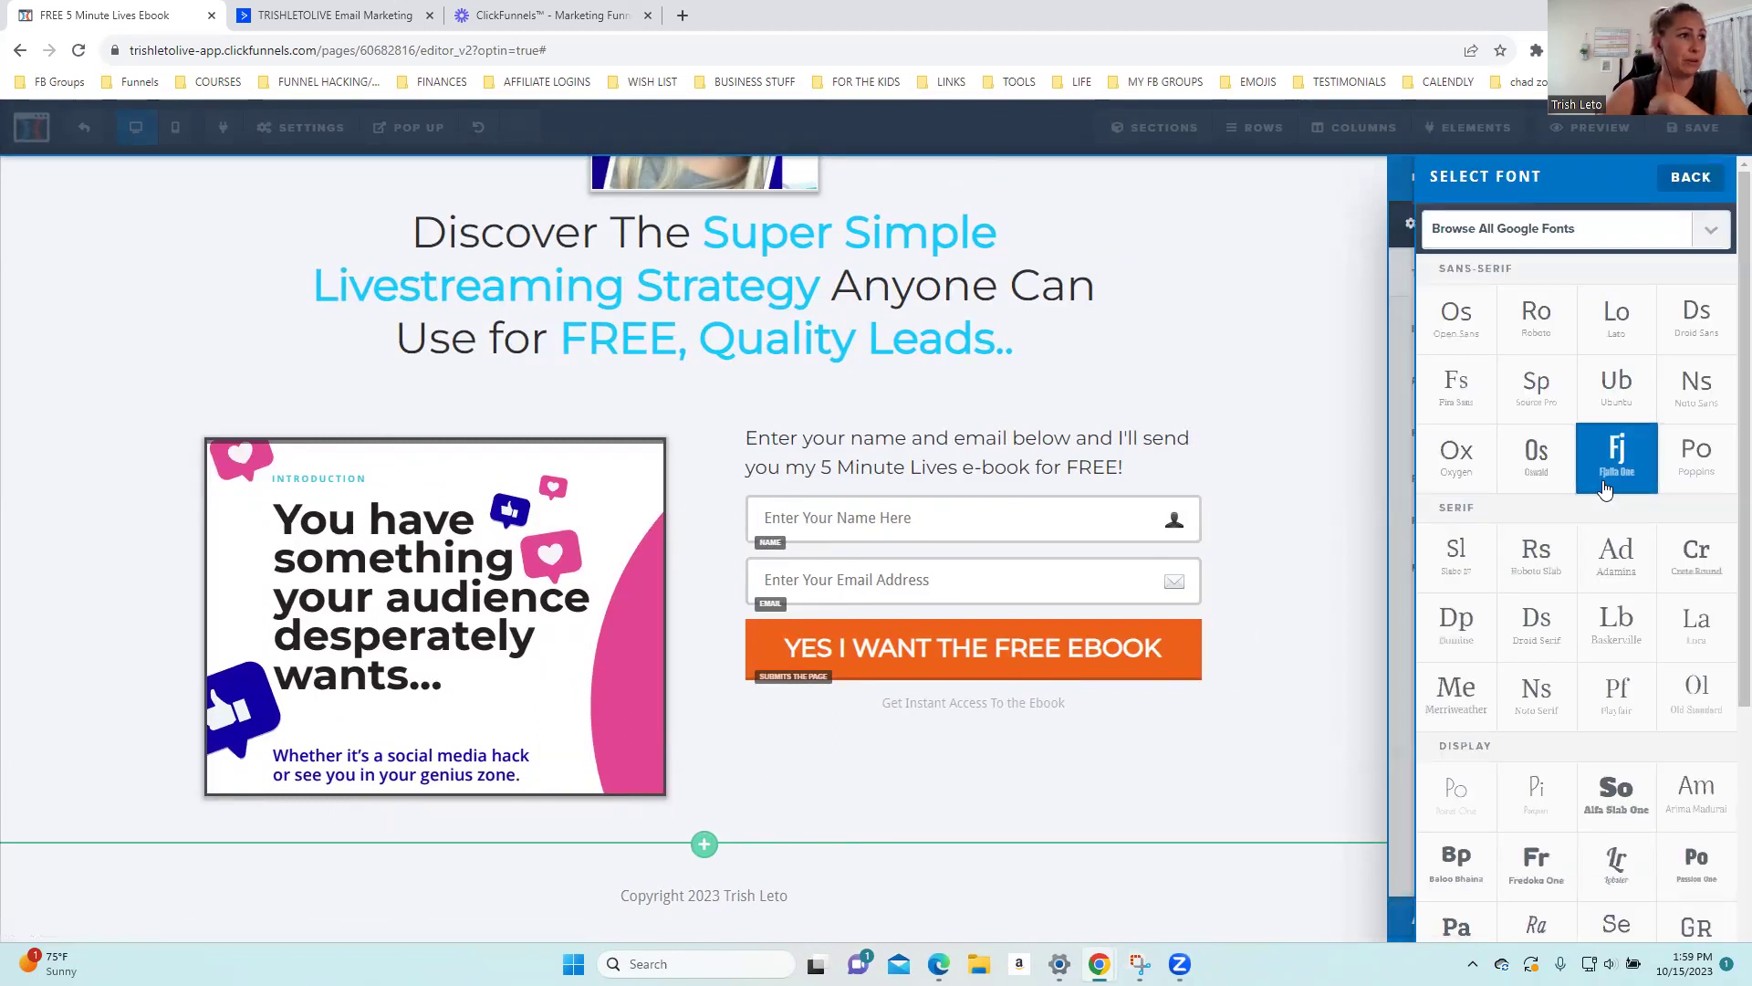
click(1318, 379)
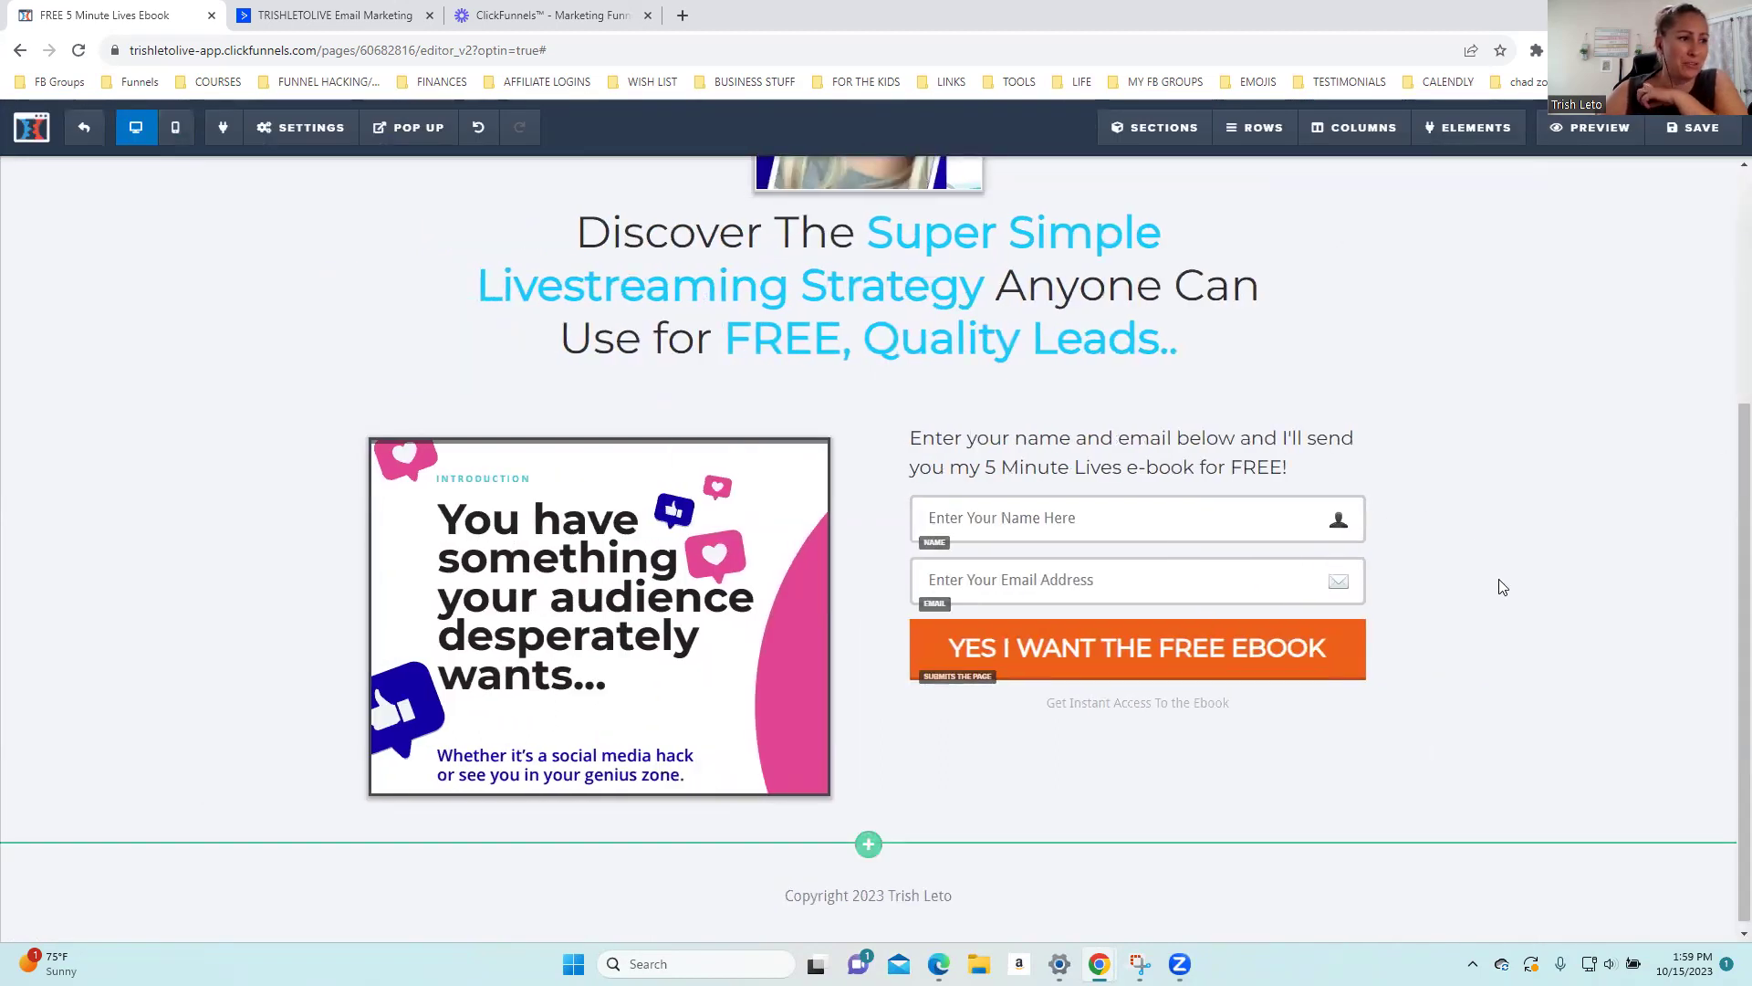
Save, then make the opt-in button's background green #4fb942 and close its settings
click(1717, 135)
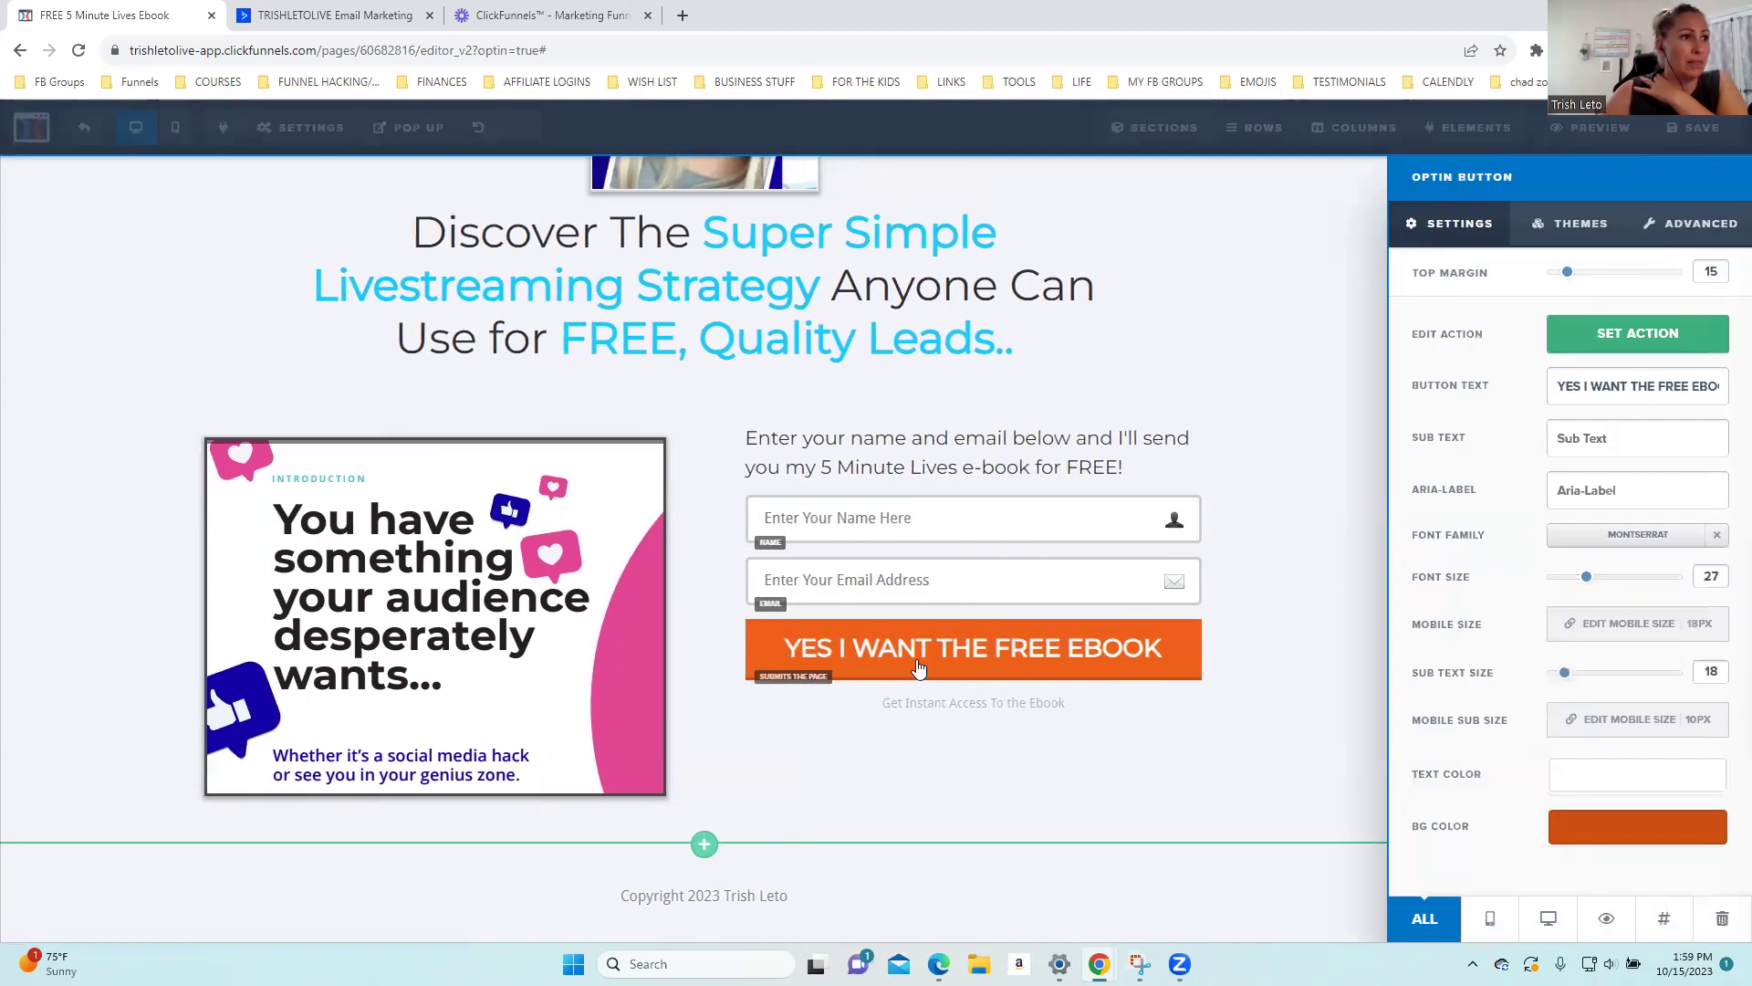
click(1590, 832)
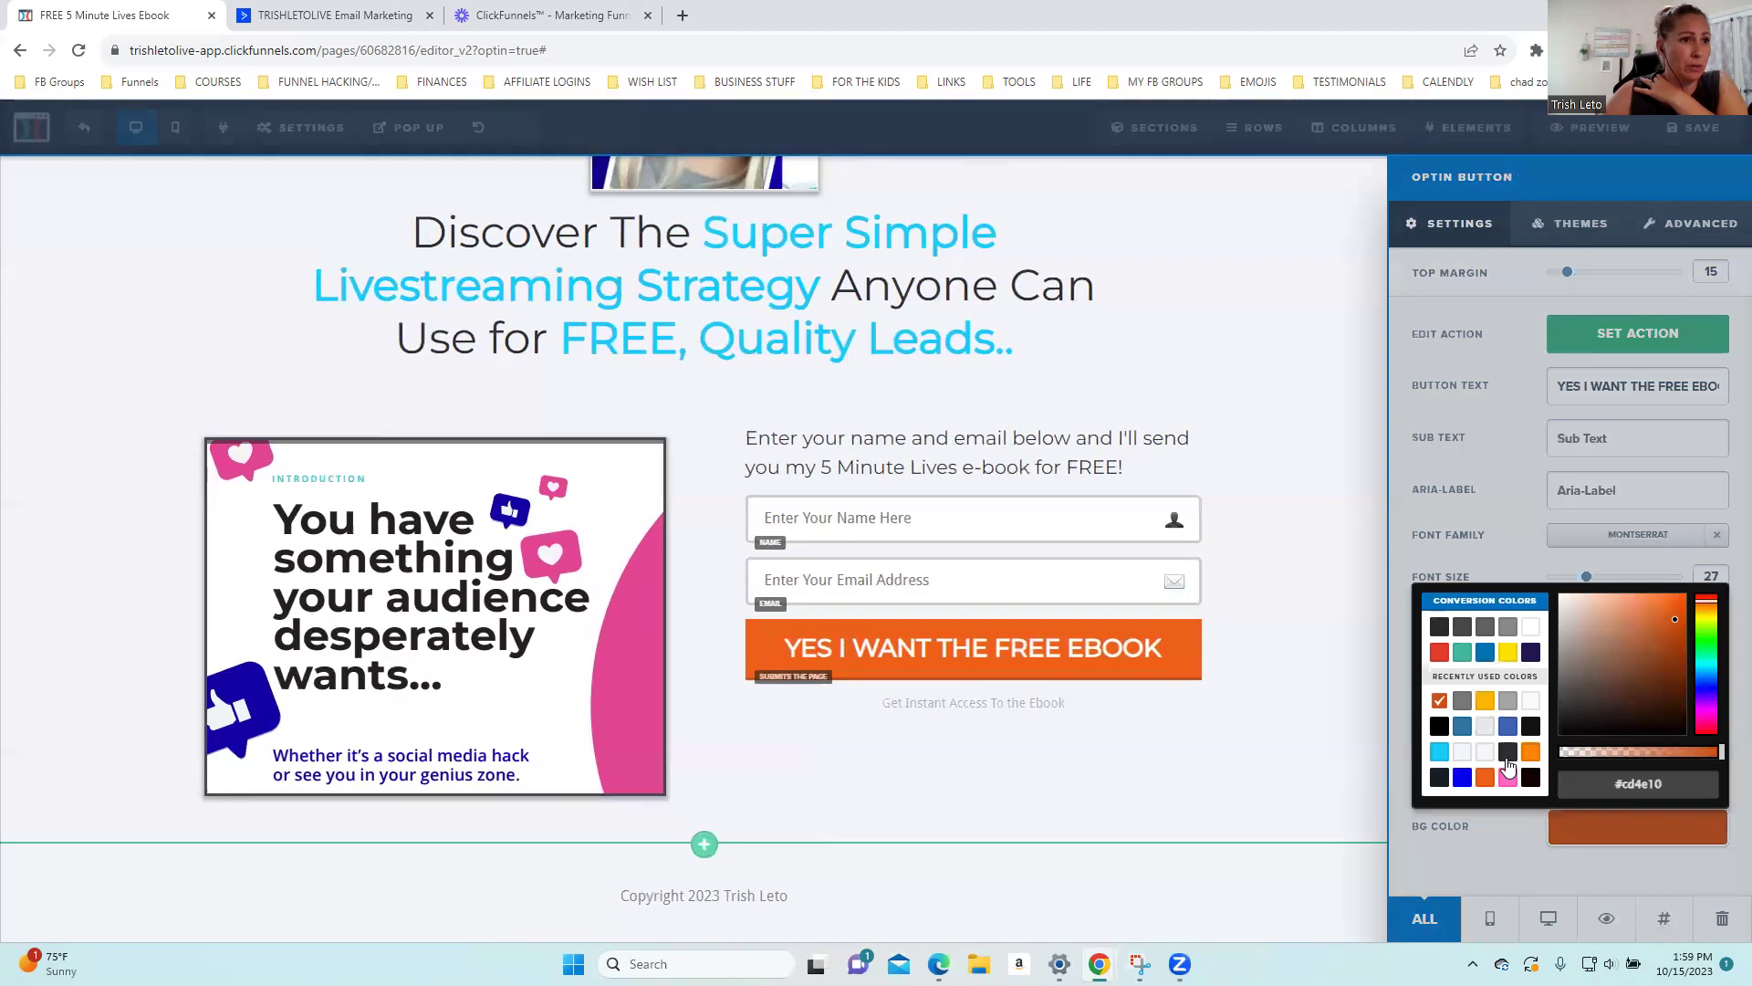
click(1440, 752)
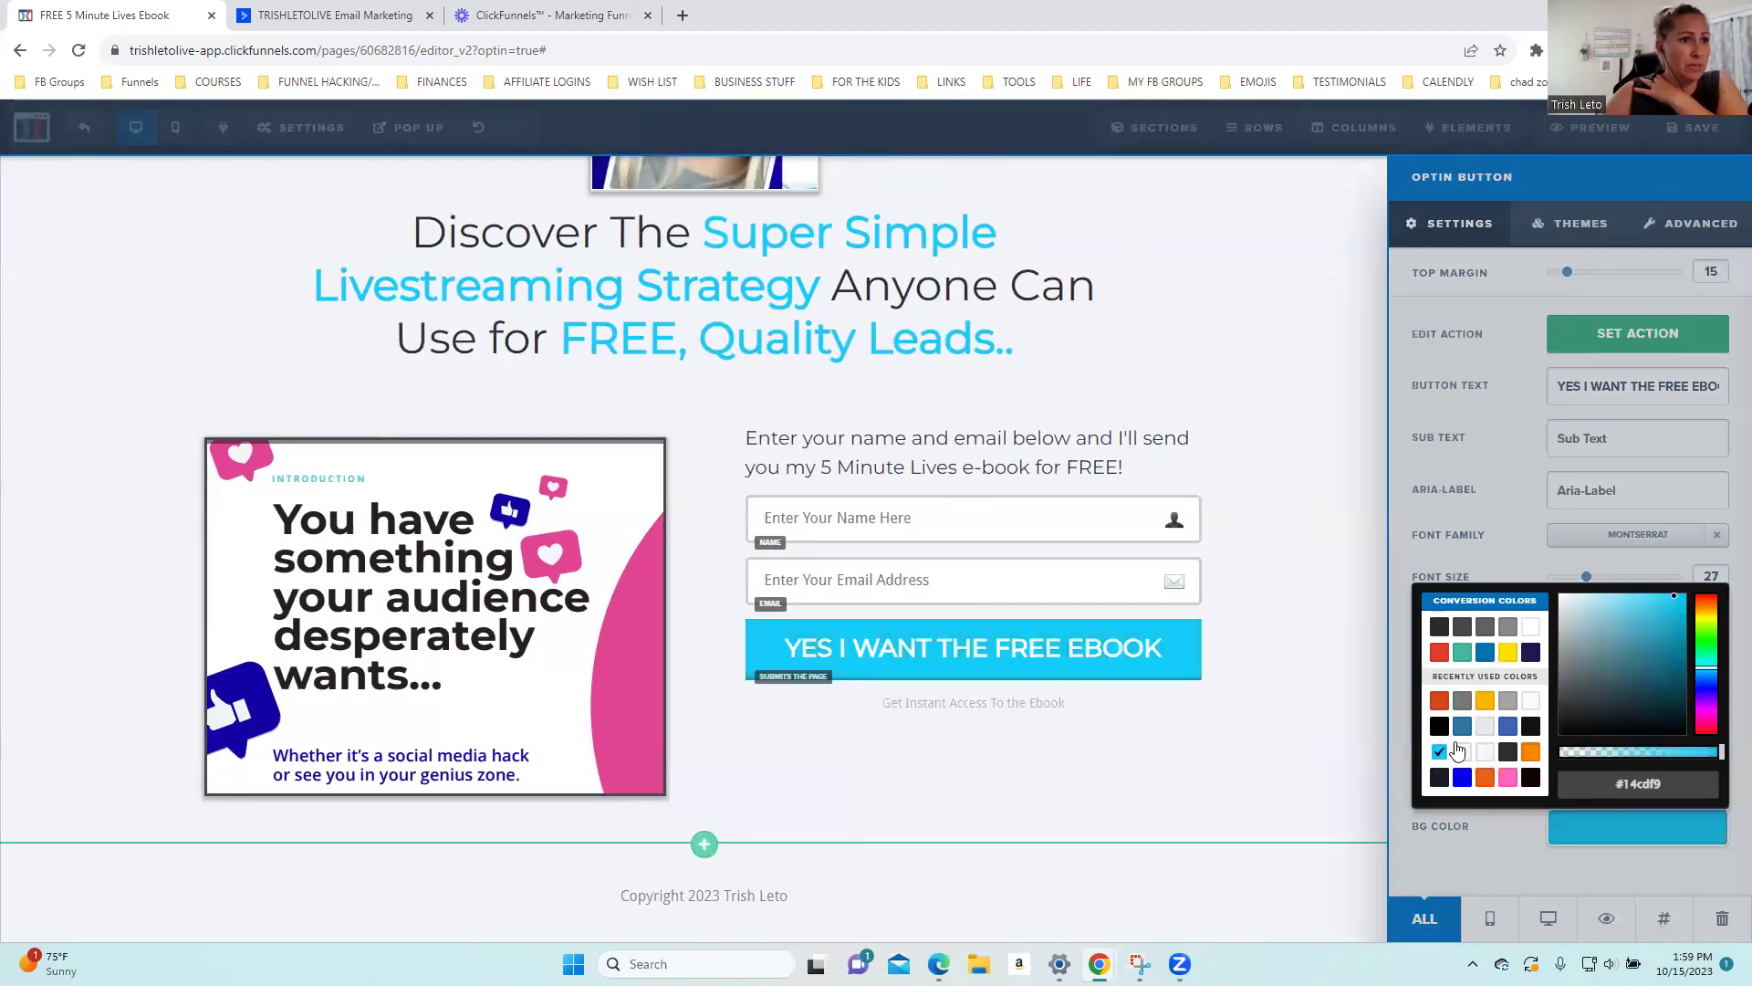
click(1462, 653)
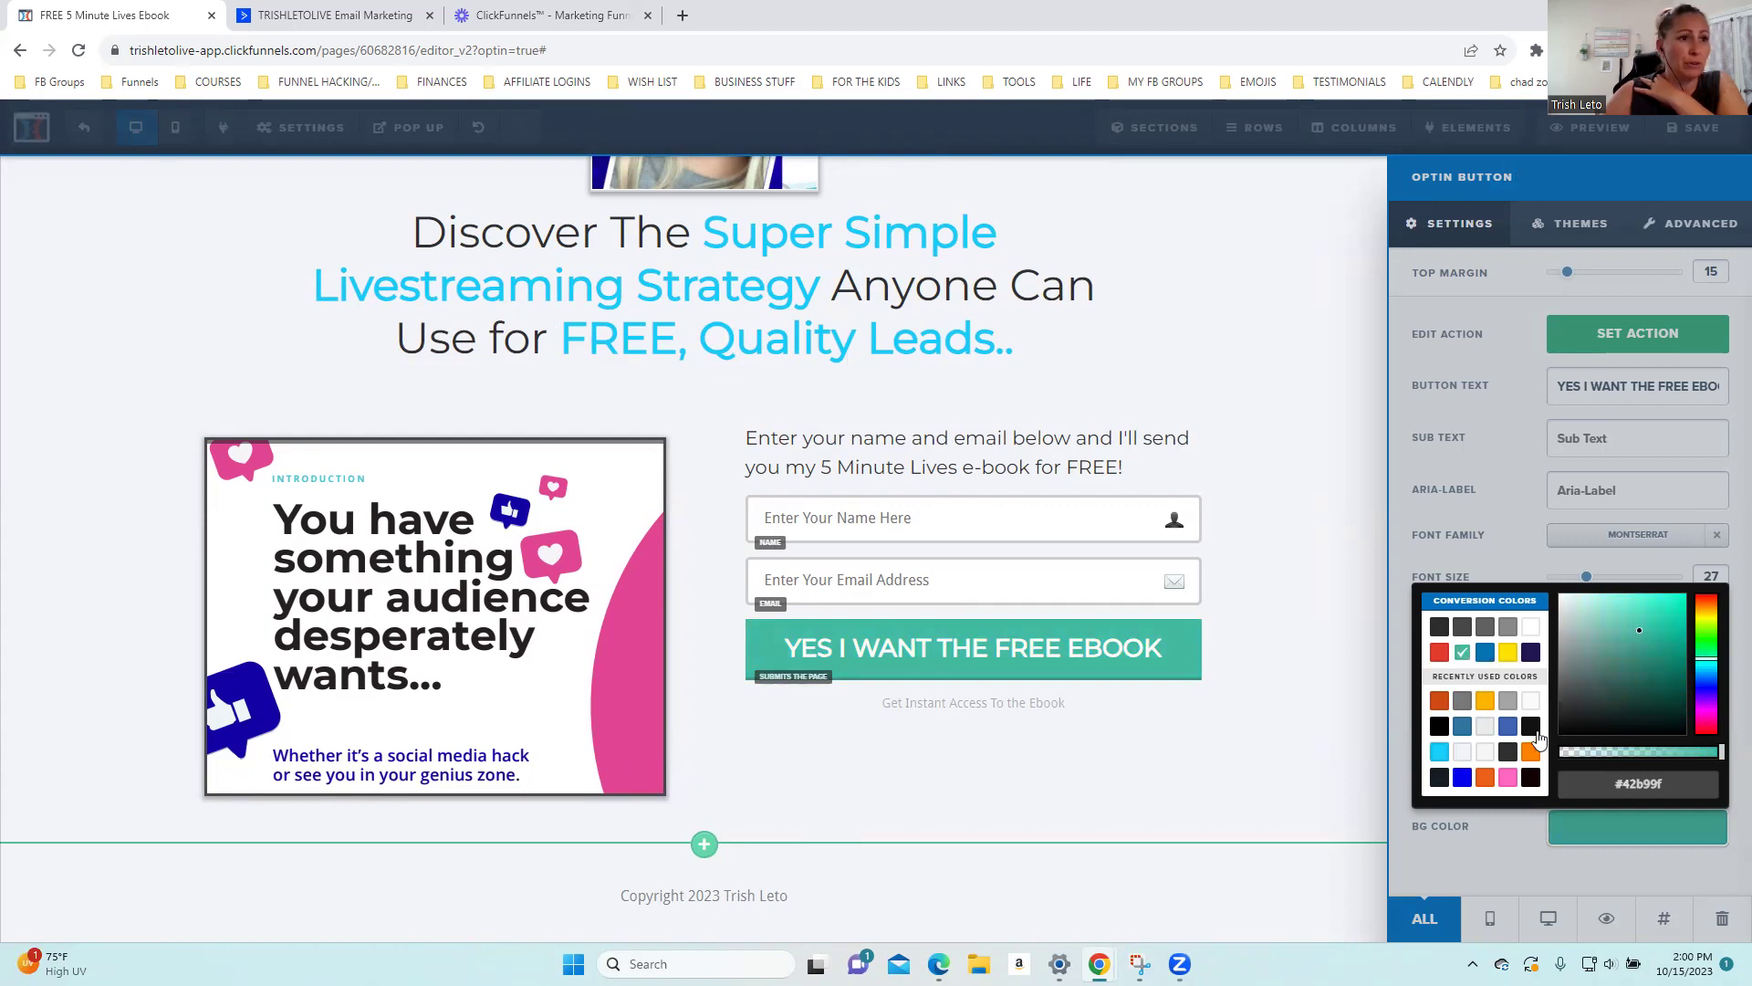
drag(1695, 657, 1715, 645)
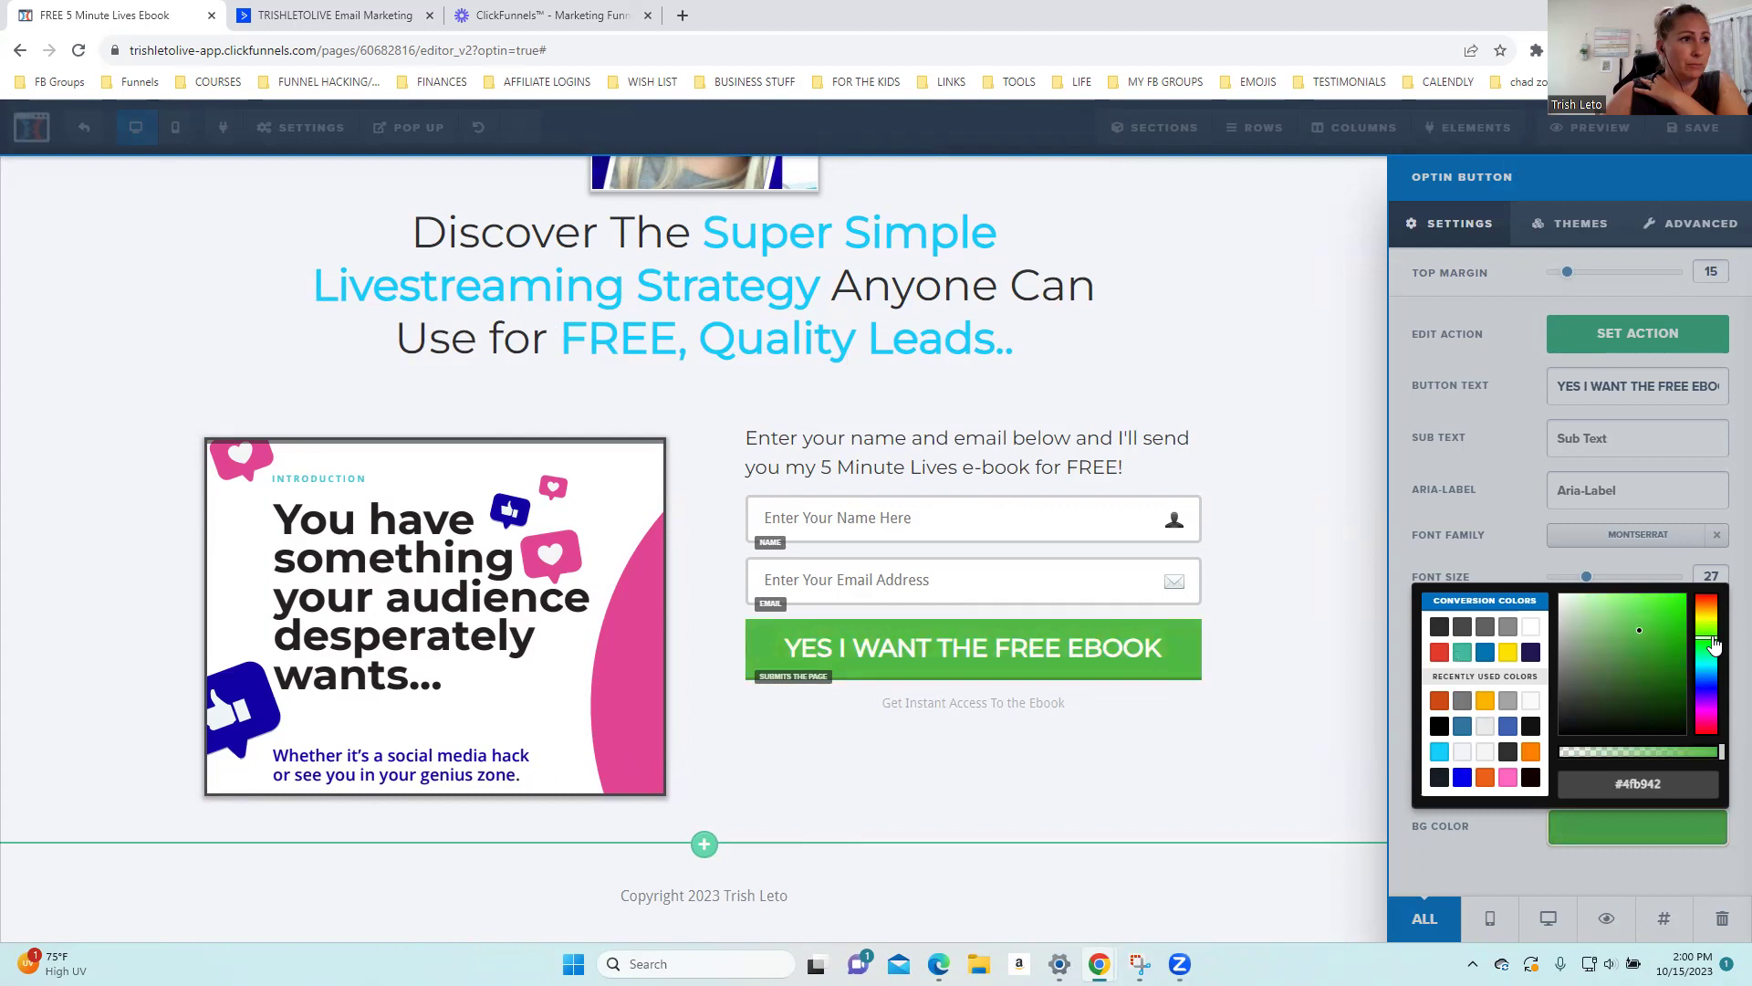
click(1626, 387)
triple_click(1627, 387)
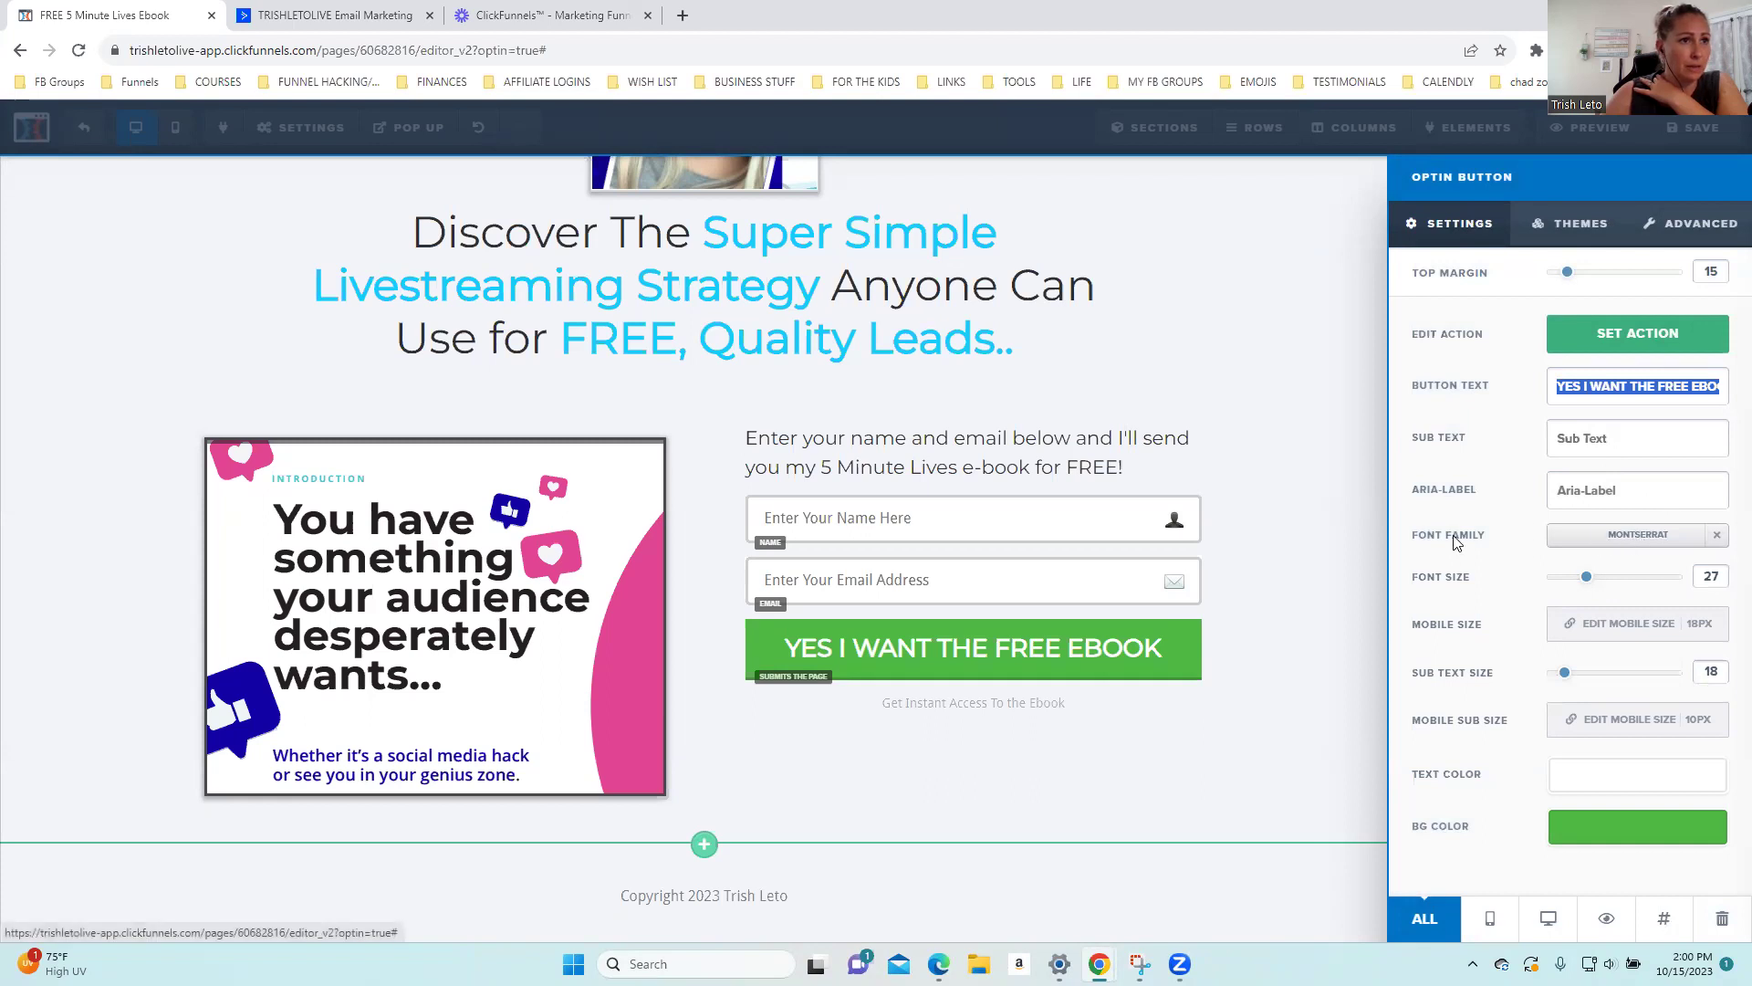
click(1357, 489)
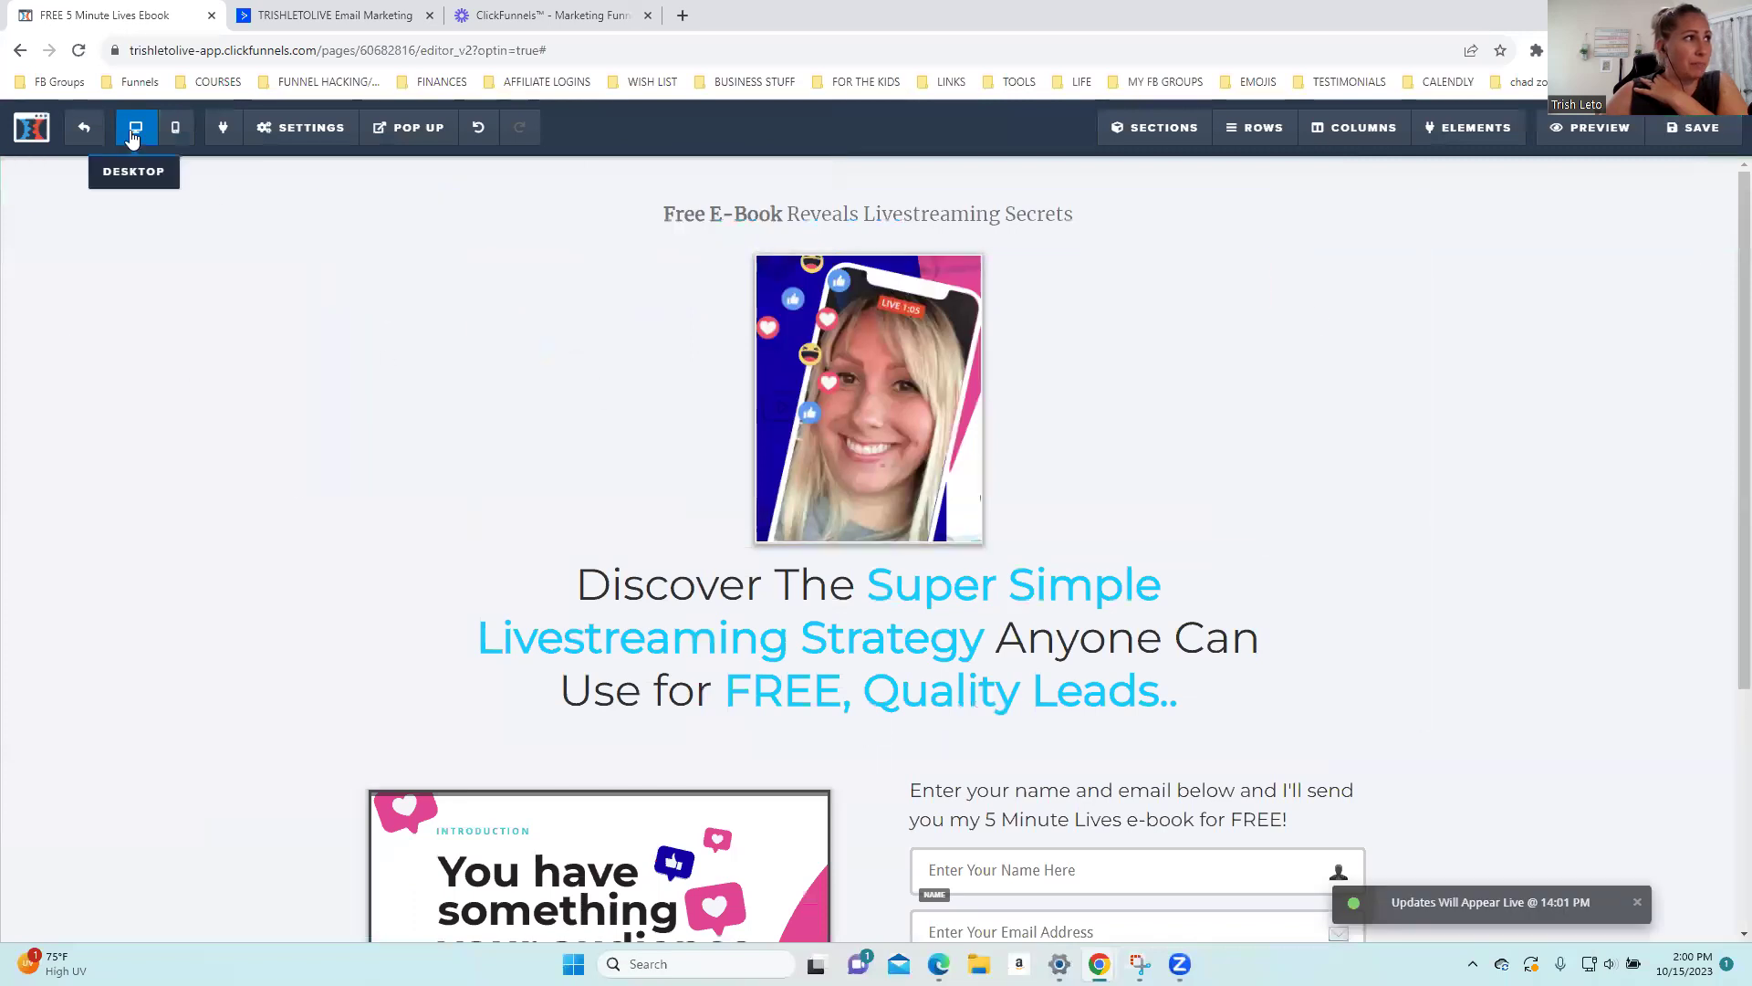
Preview the page in Mobile view, then exit the editor to the Optin step overview
click(182, 129)
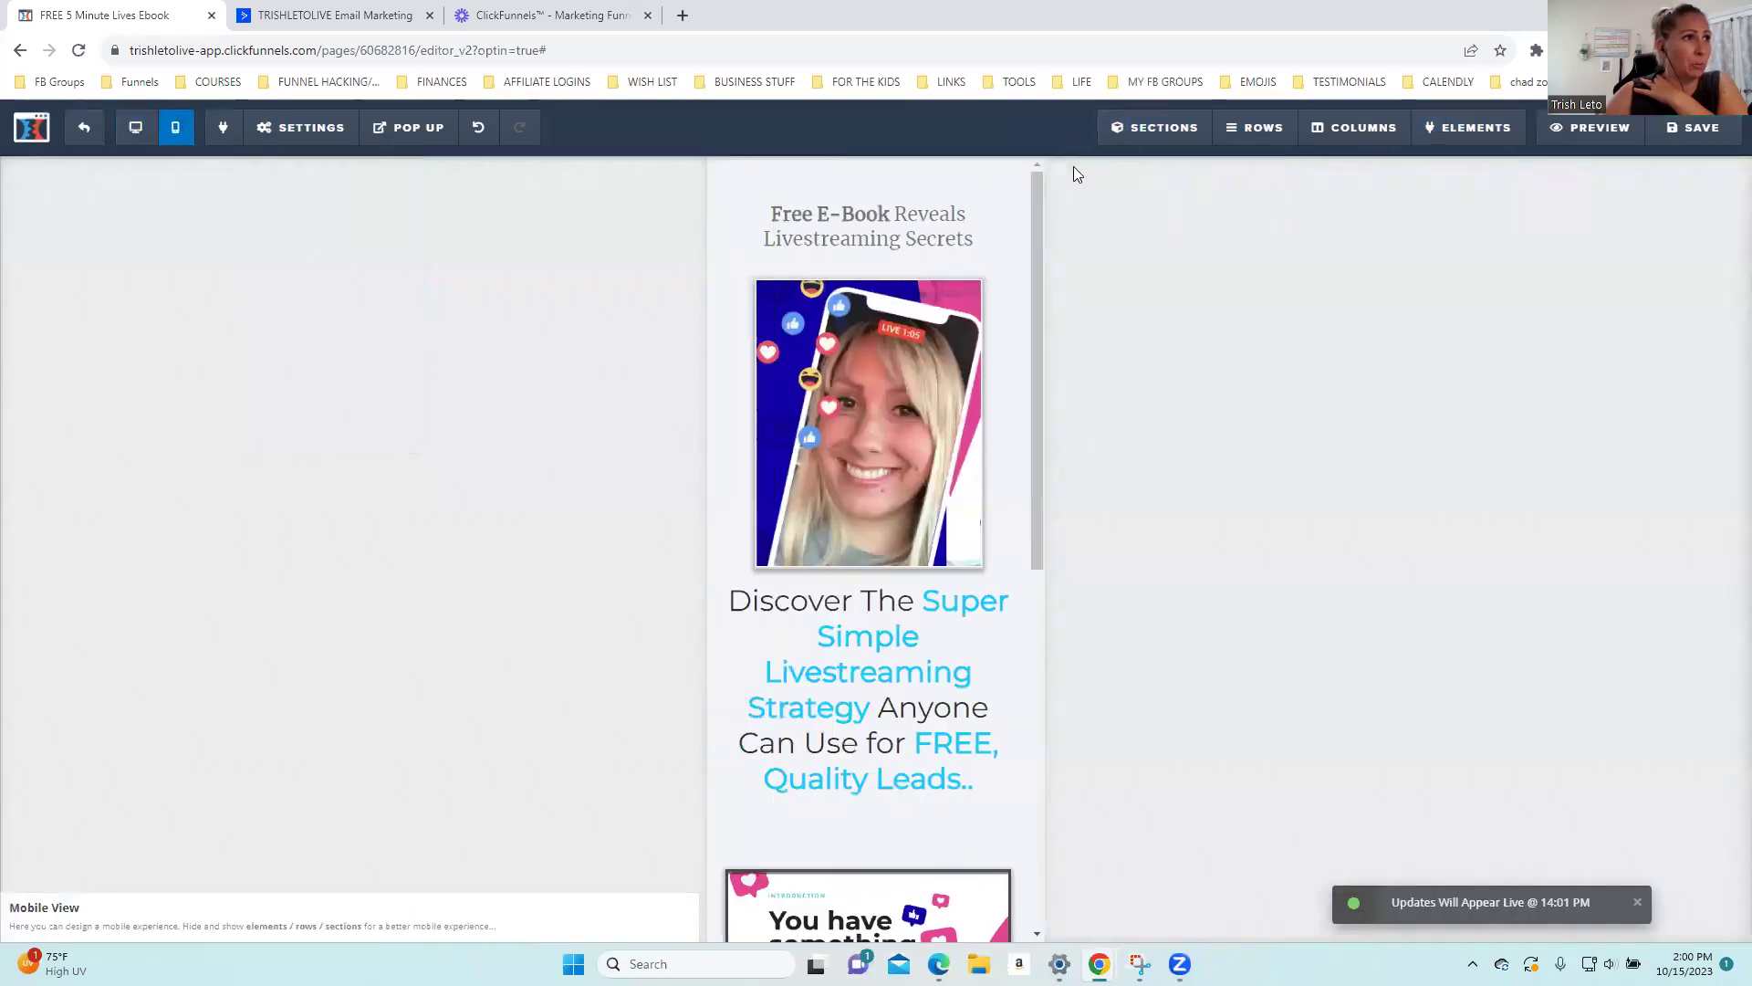
drag(1033, 188, 913, 887)
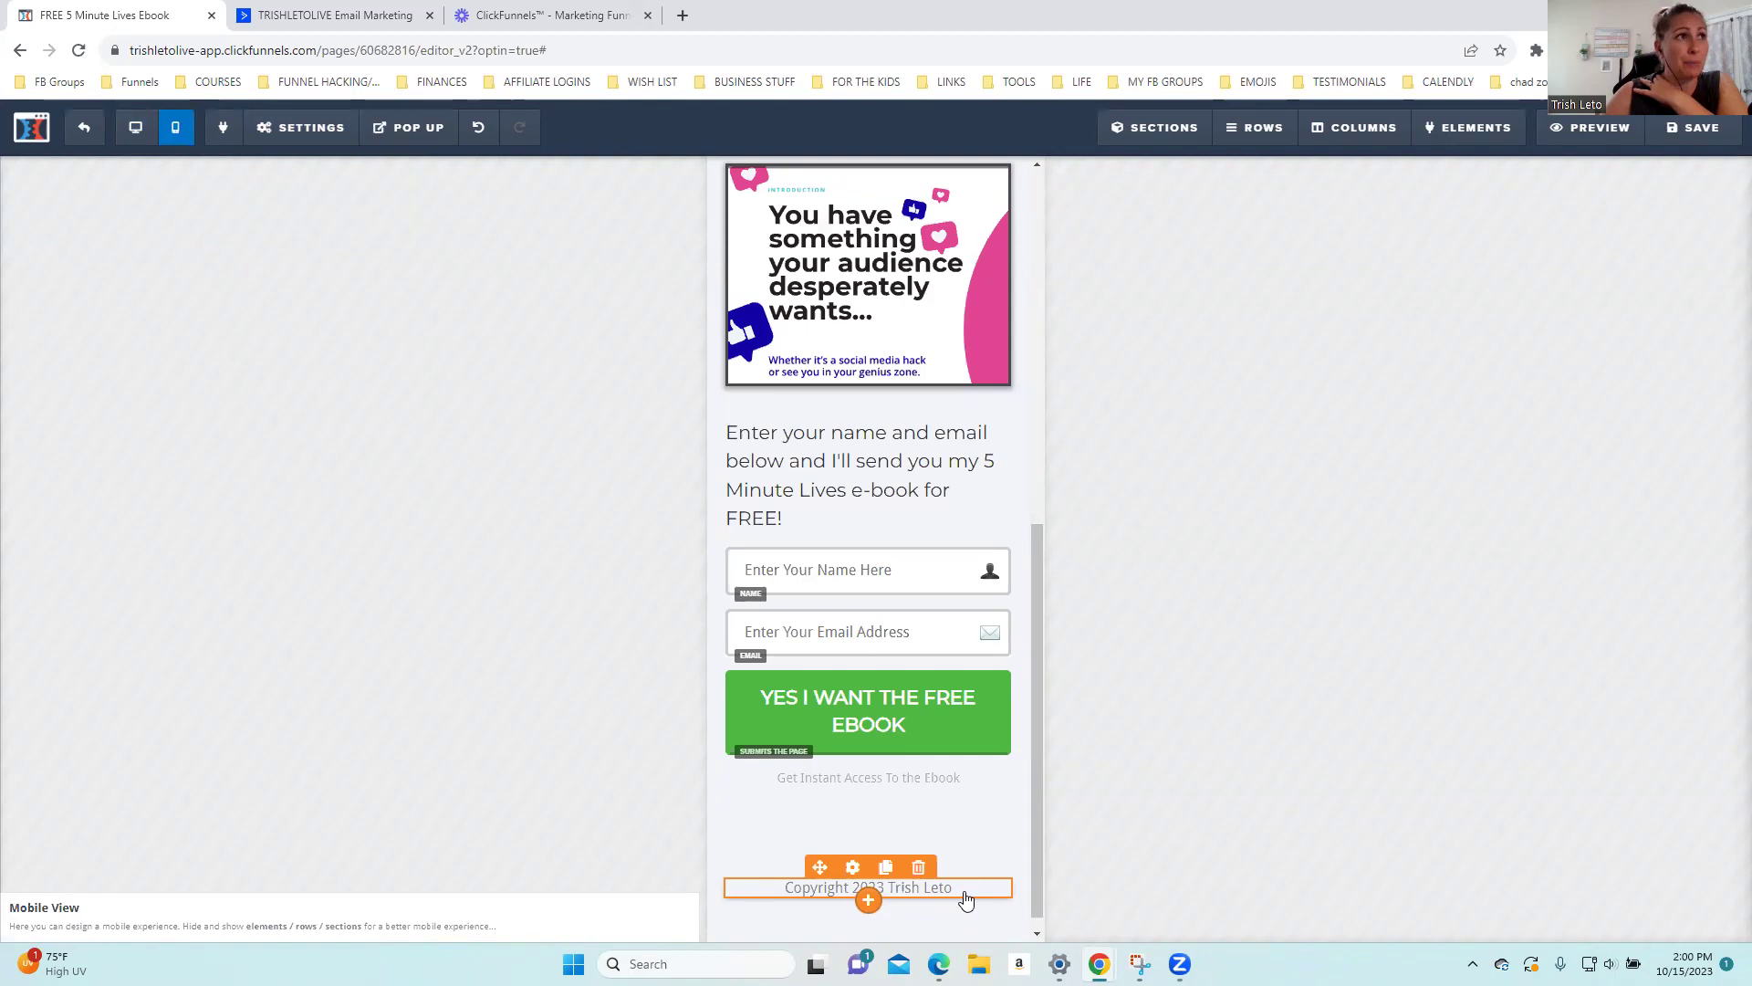
click(84, 127)
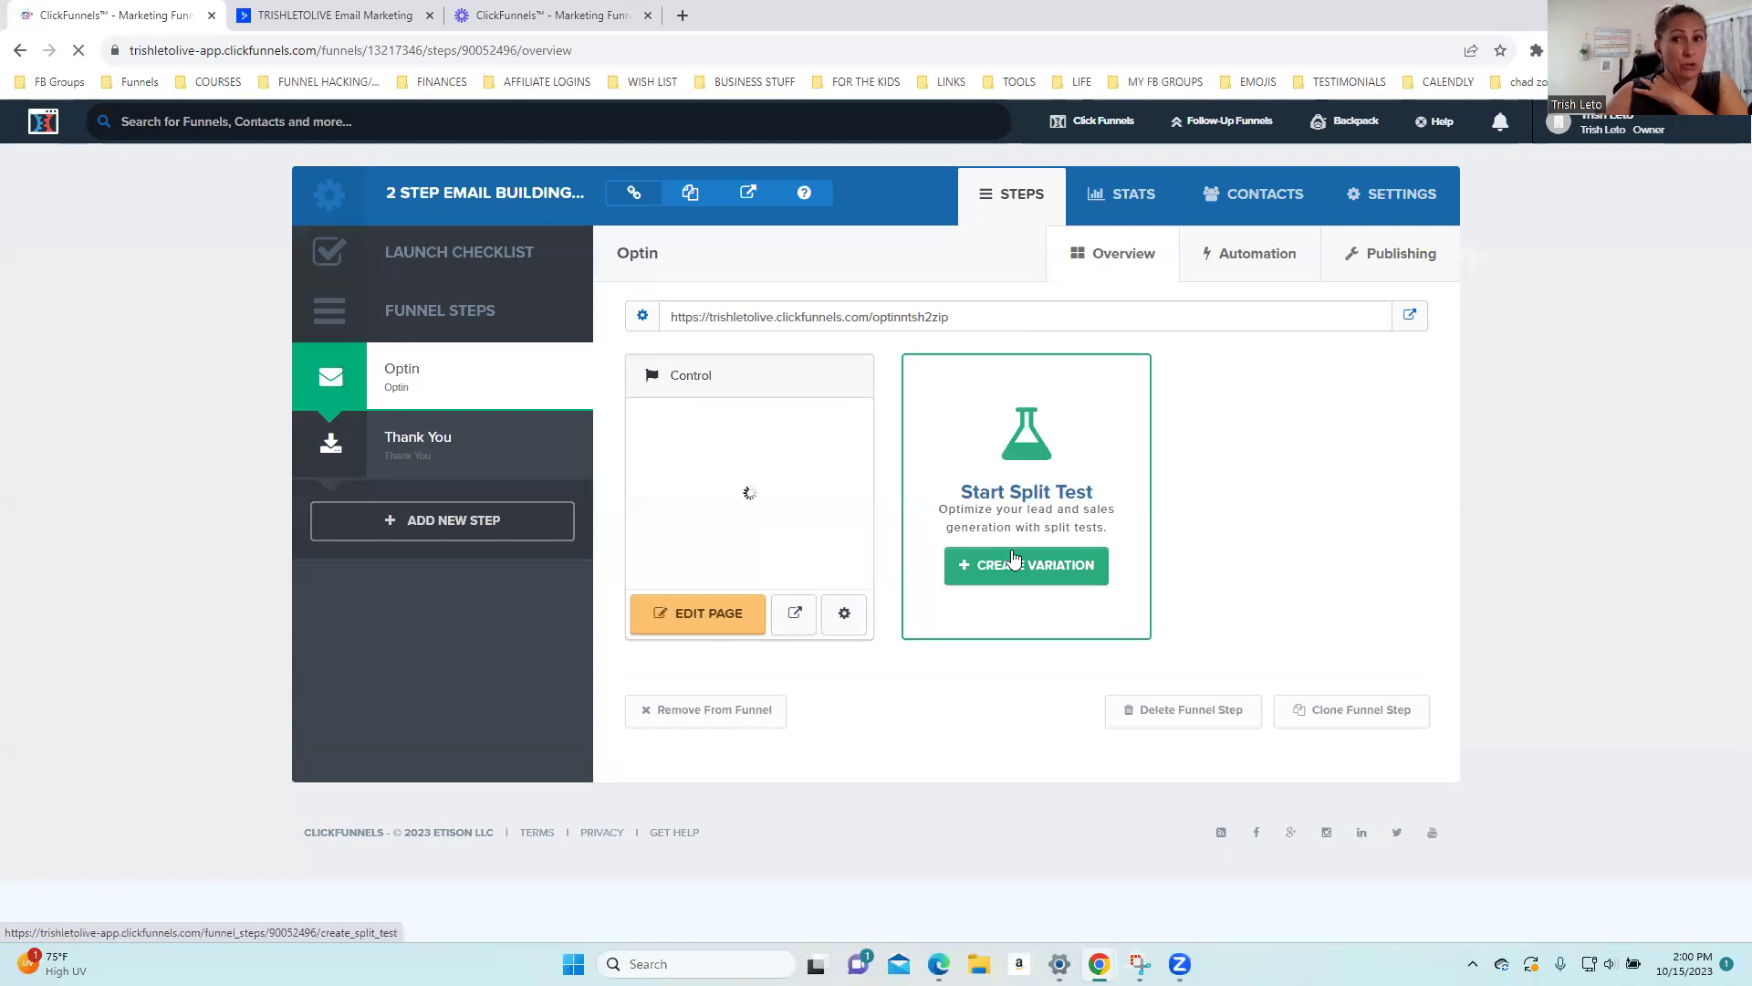
Copy the Privacy Policy link address from the trishletocoaching.com footer, then return to ClickFunnels
click(681, 16)
text(tri)
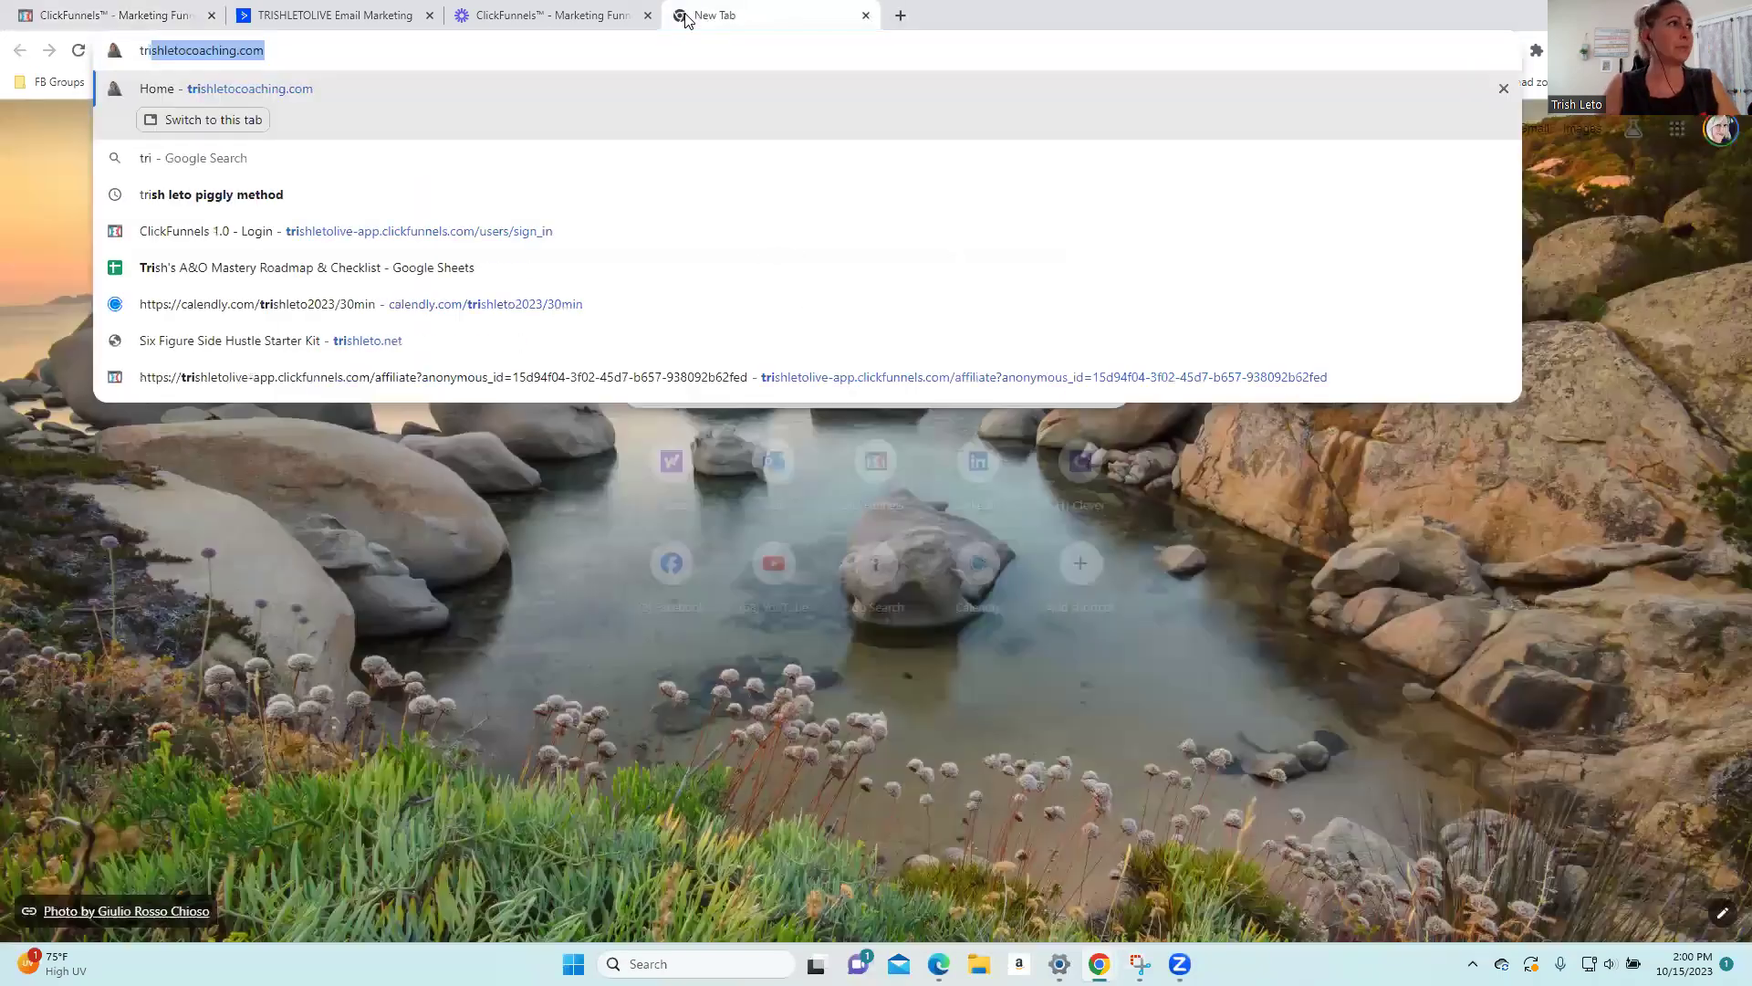
key(Return)
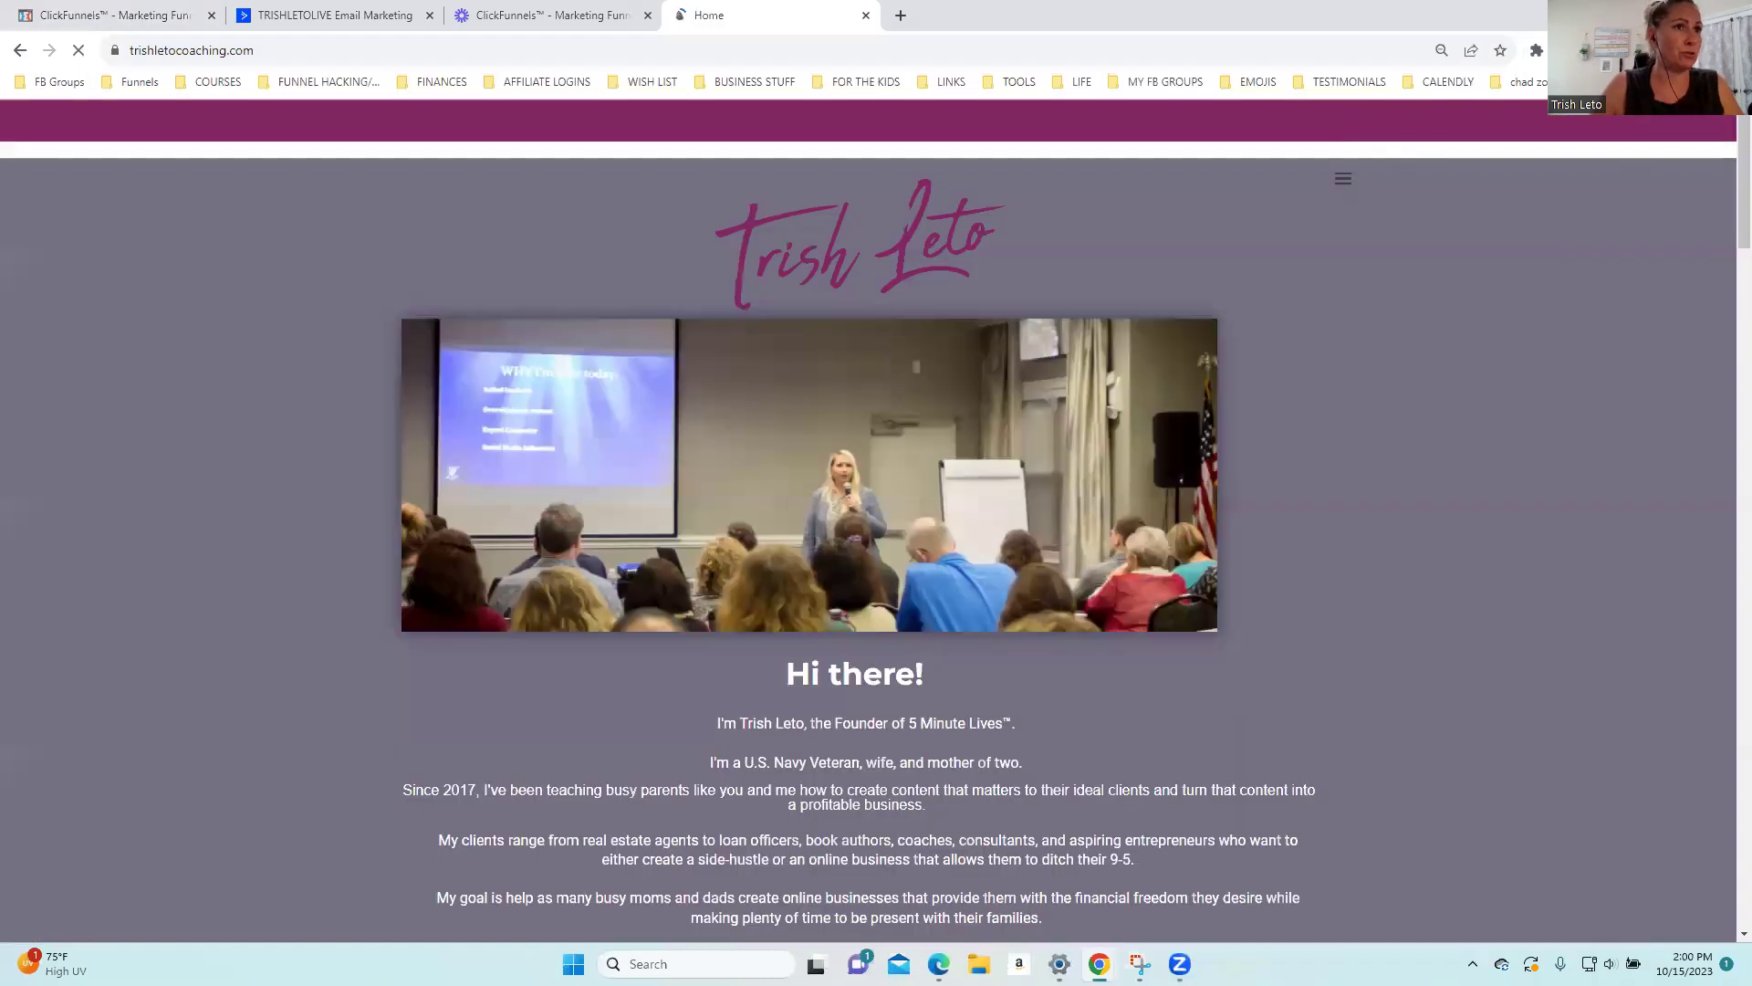
scroll(876, 520, down, 20)
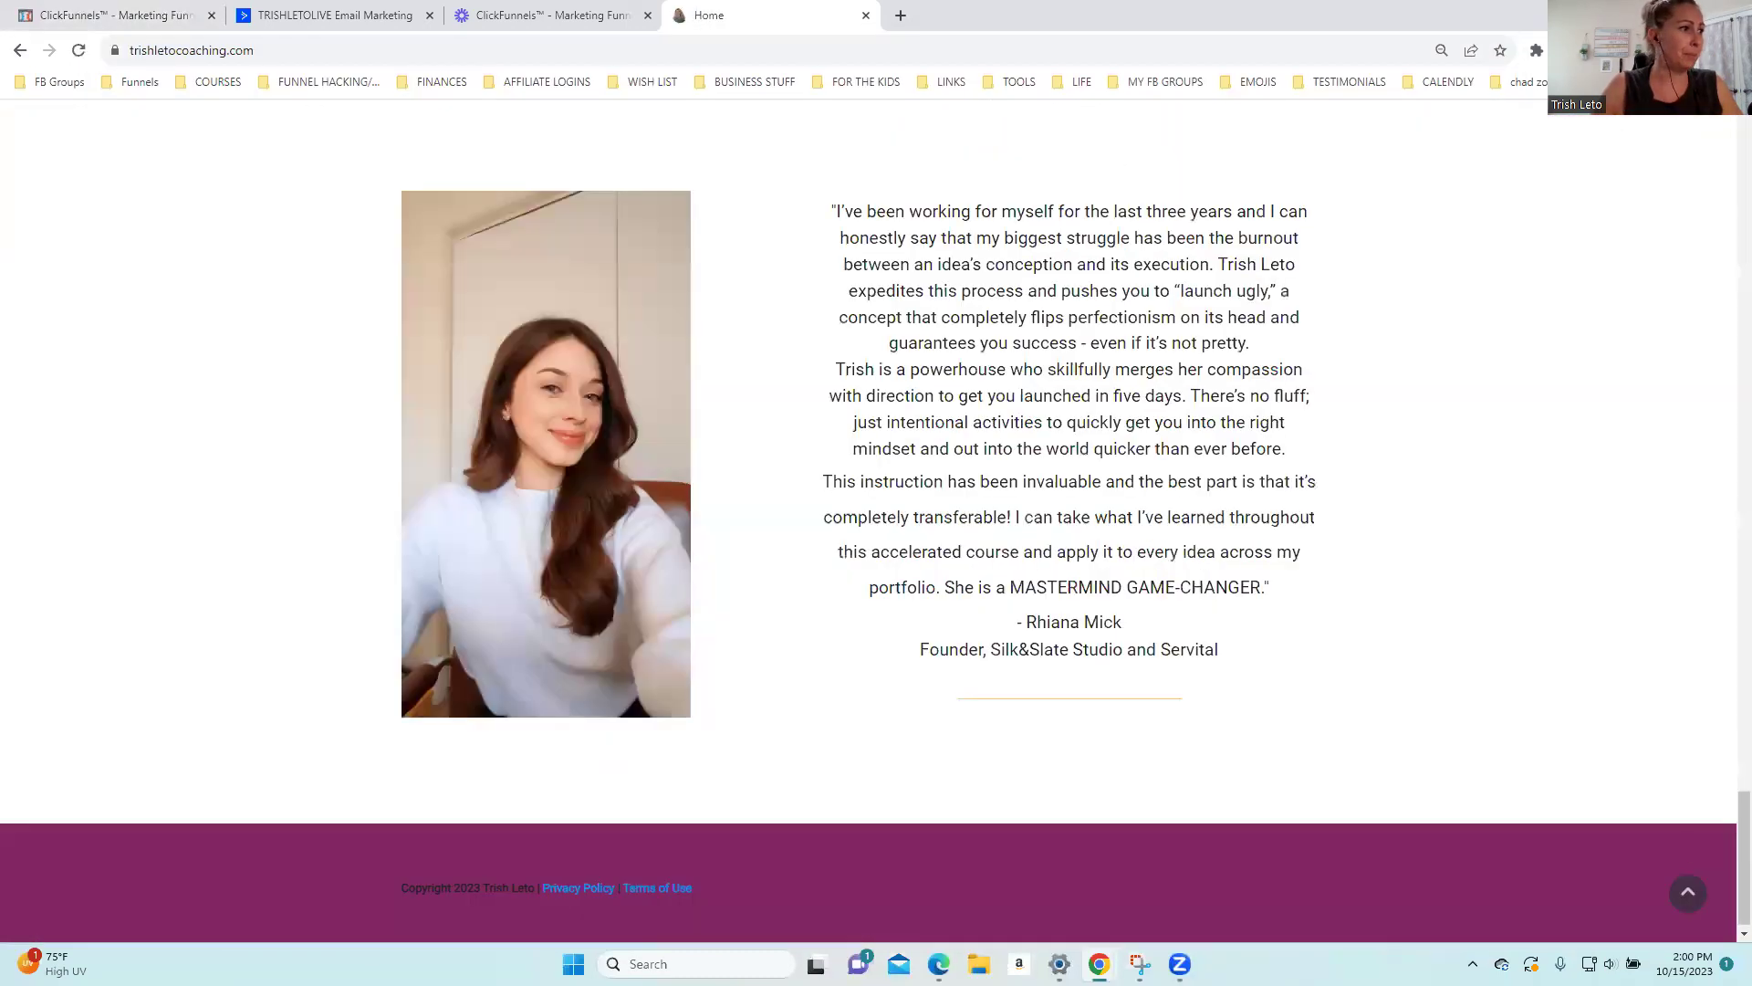
right_click(578, 888)
click(608, 821)
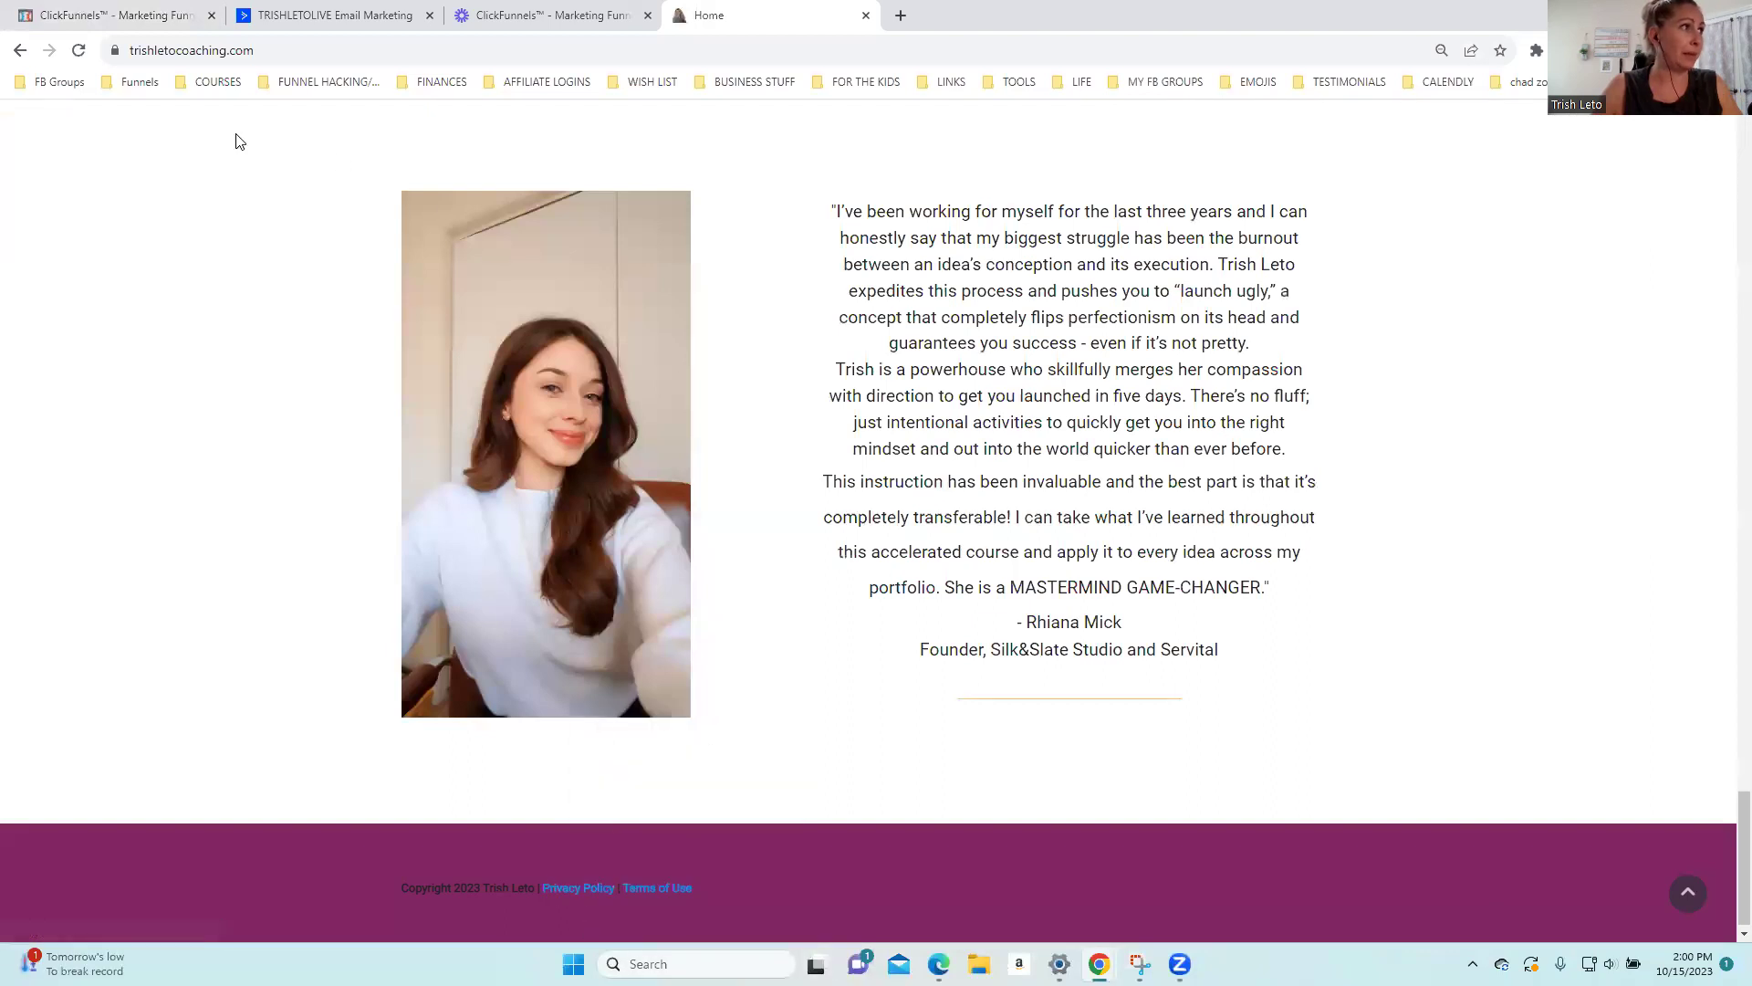
click(135, 20)
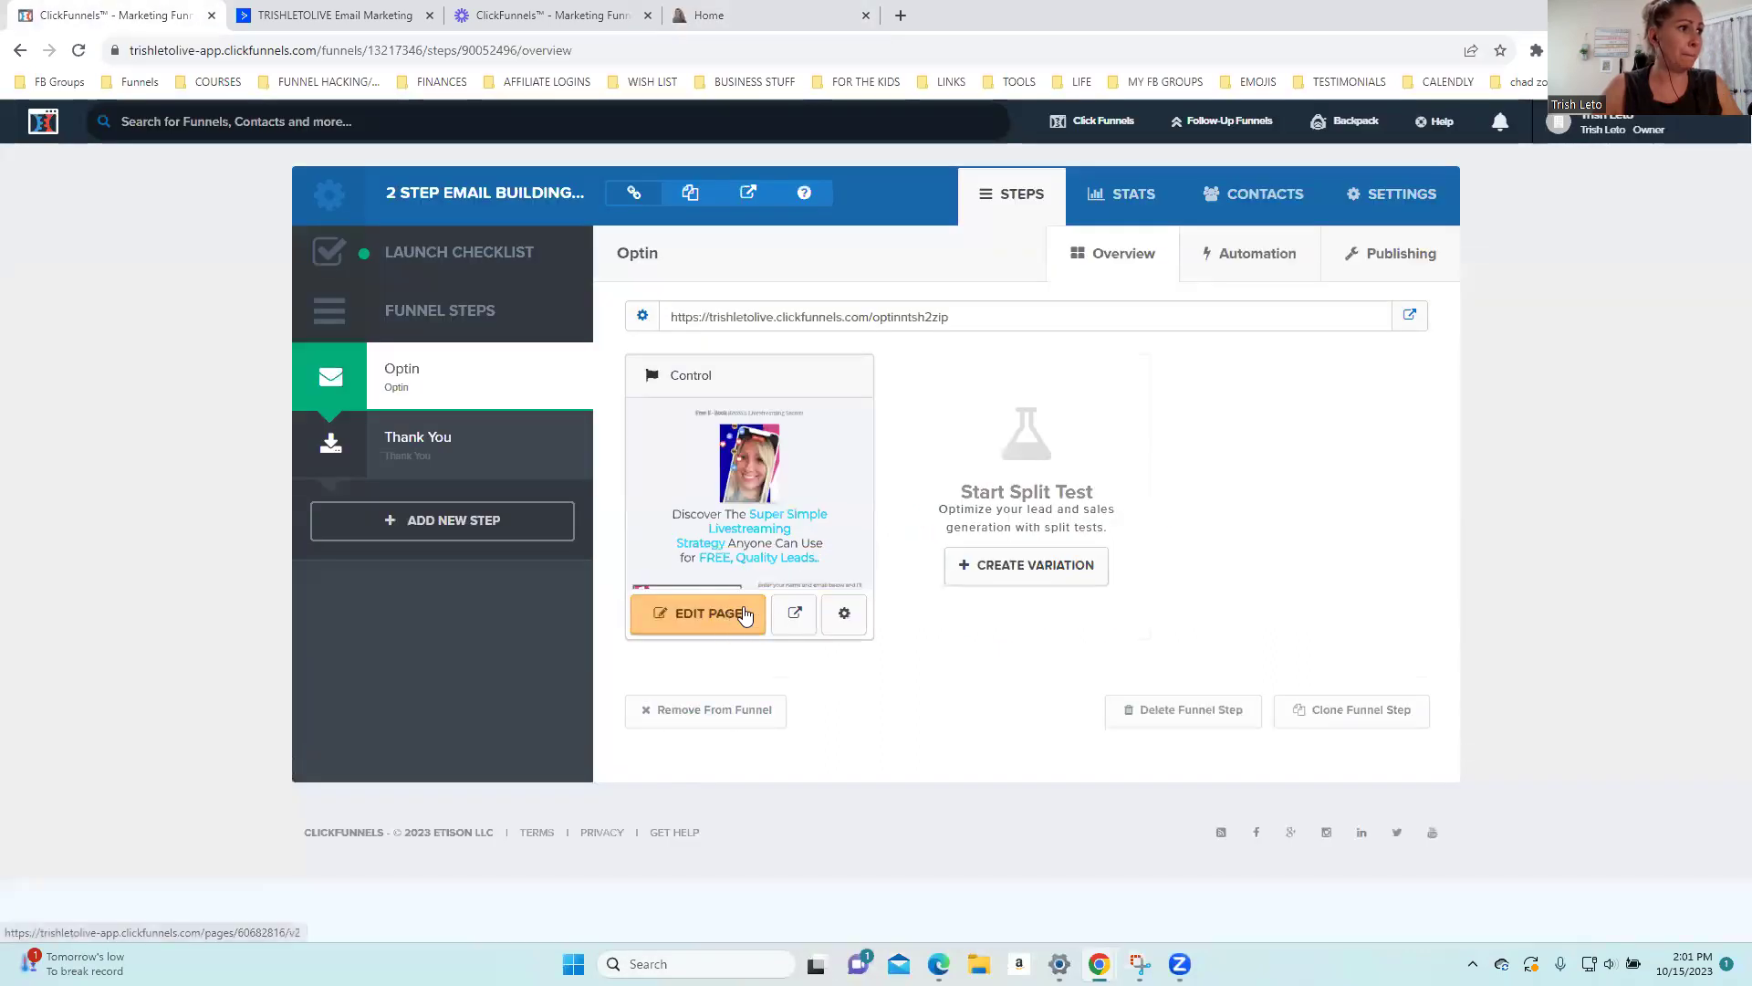
Append ' | Privacy Policy' to the copyright footer text of the Optin page
click(712, 616)
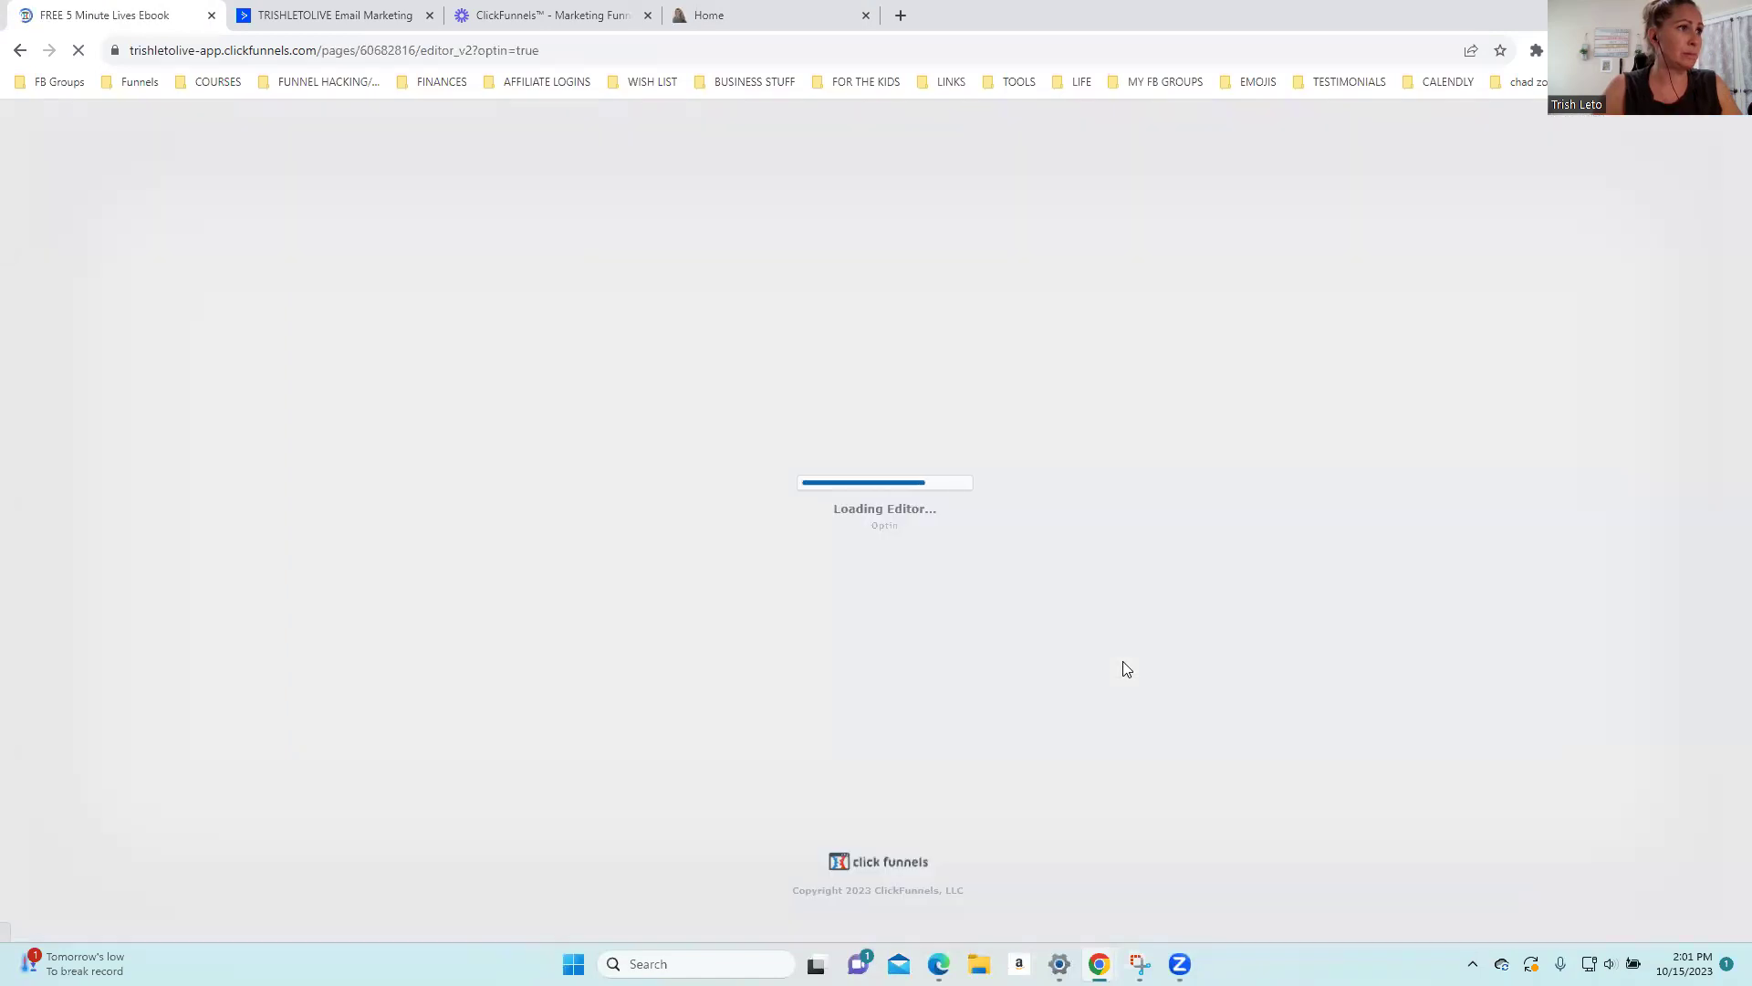
scroll(1552, 602, down, 4)
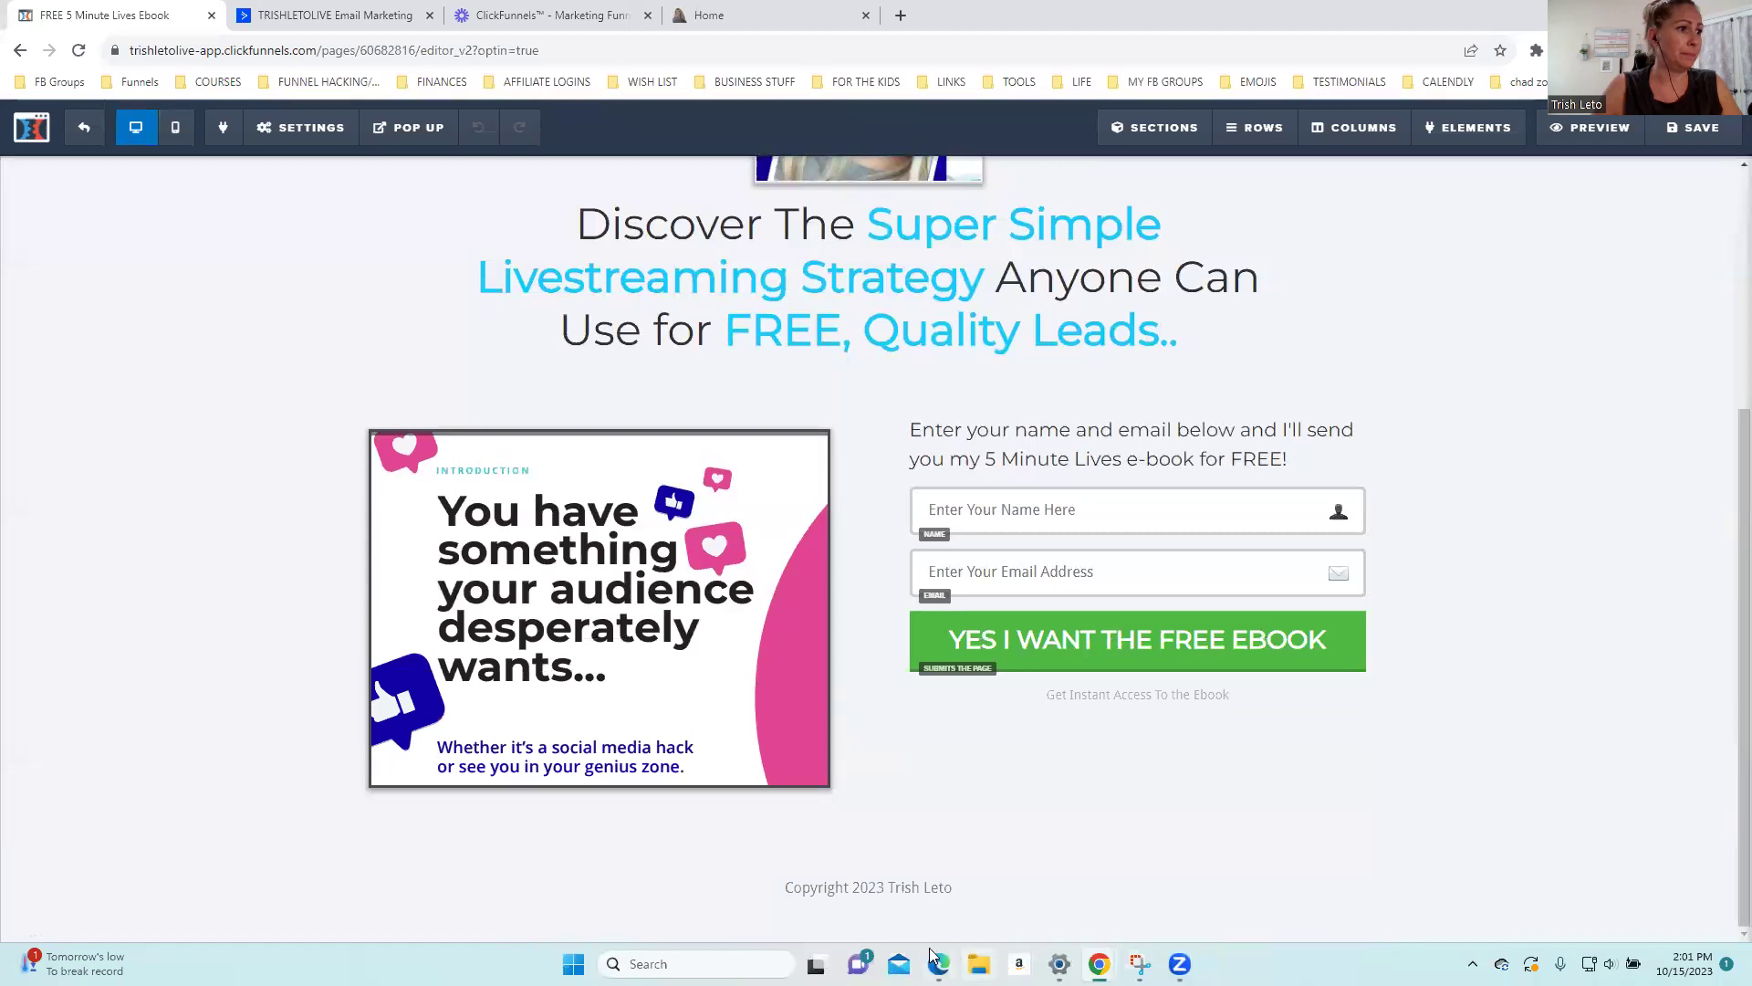
click(961, 886)
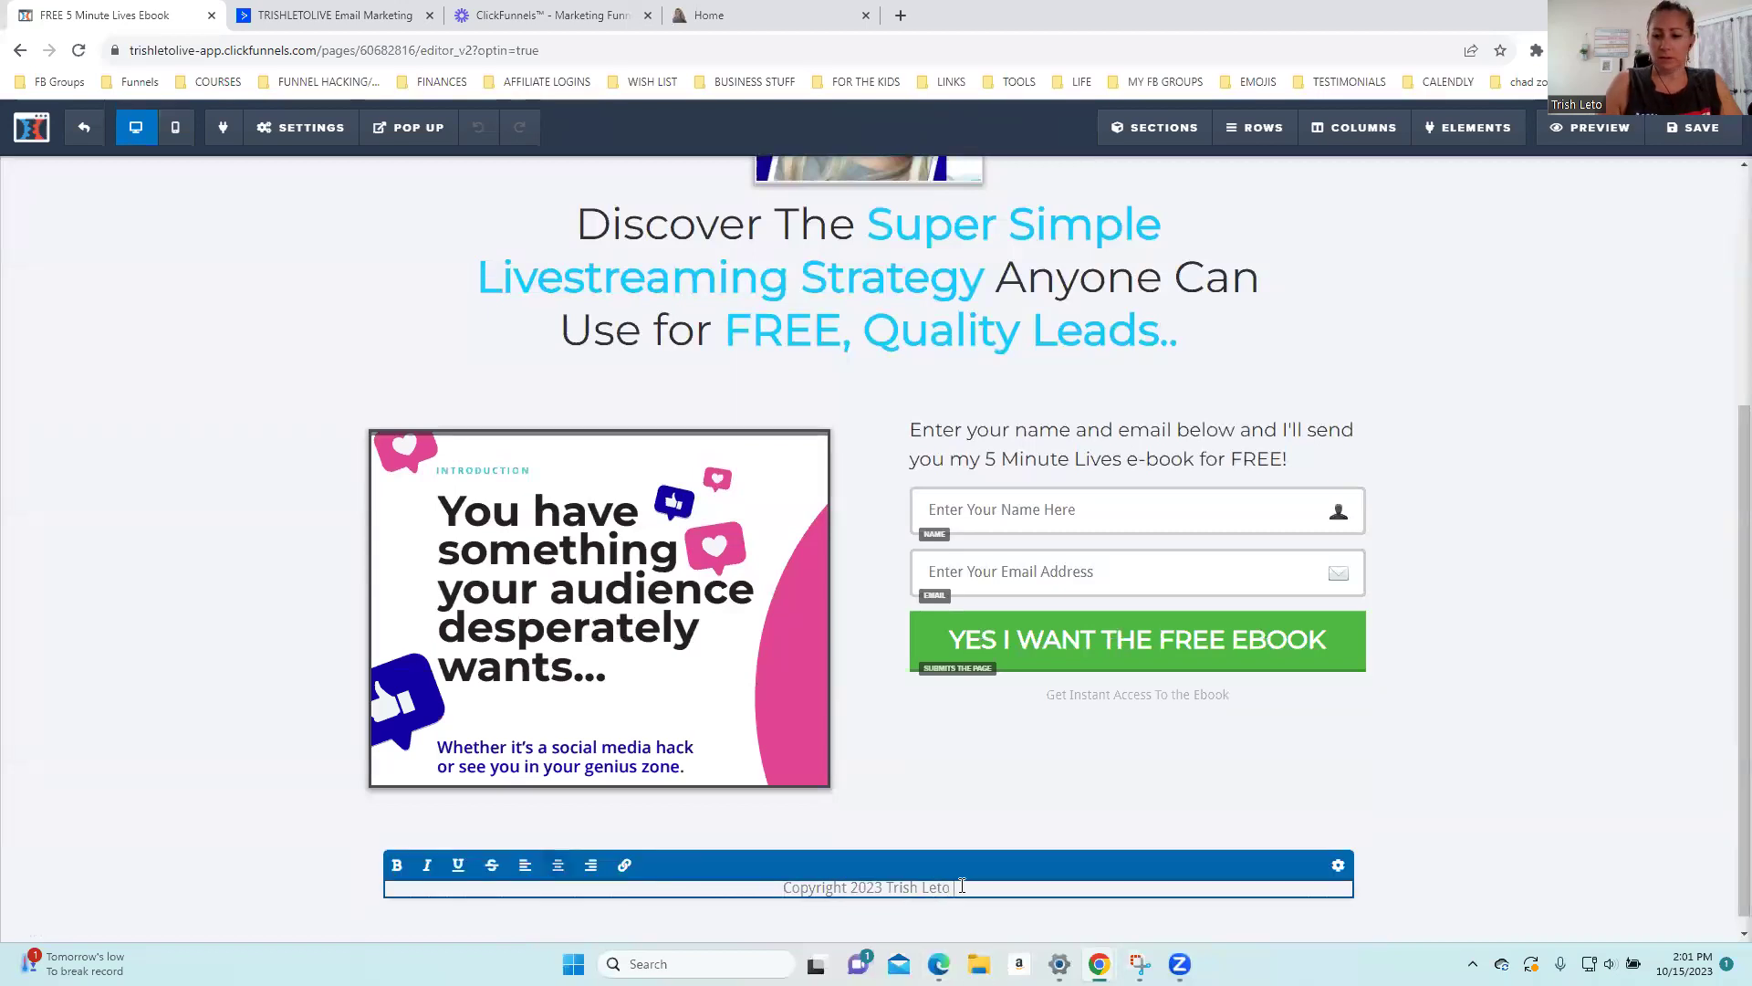
text(| )
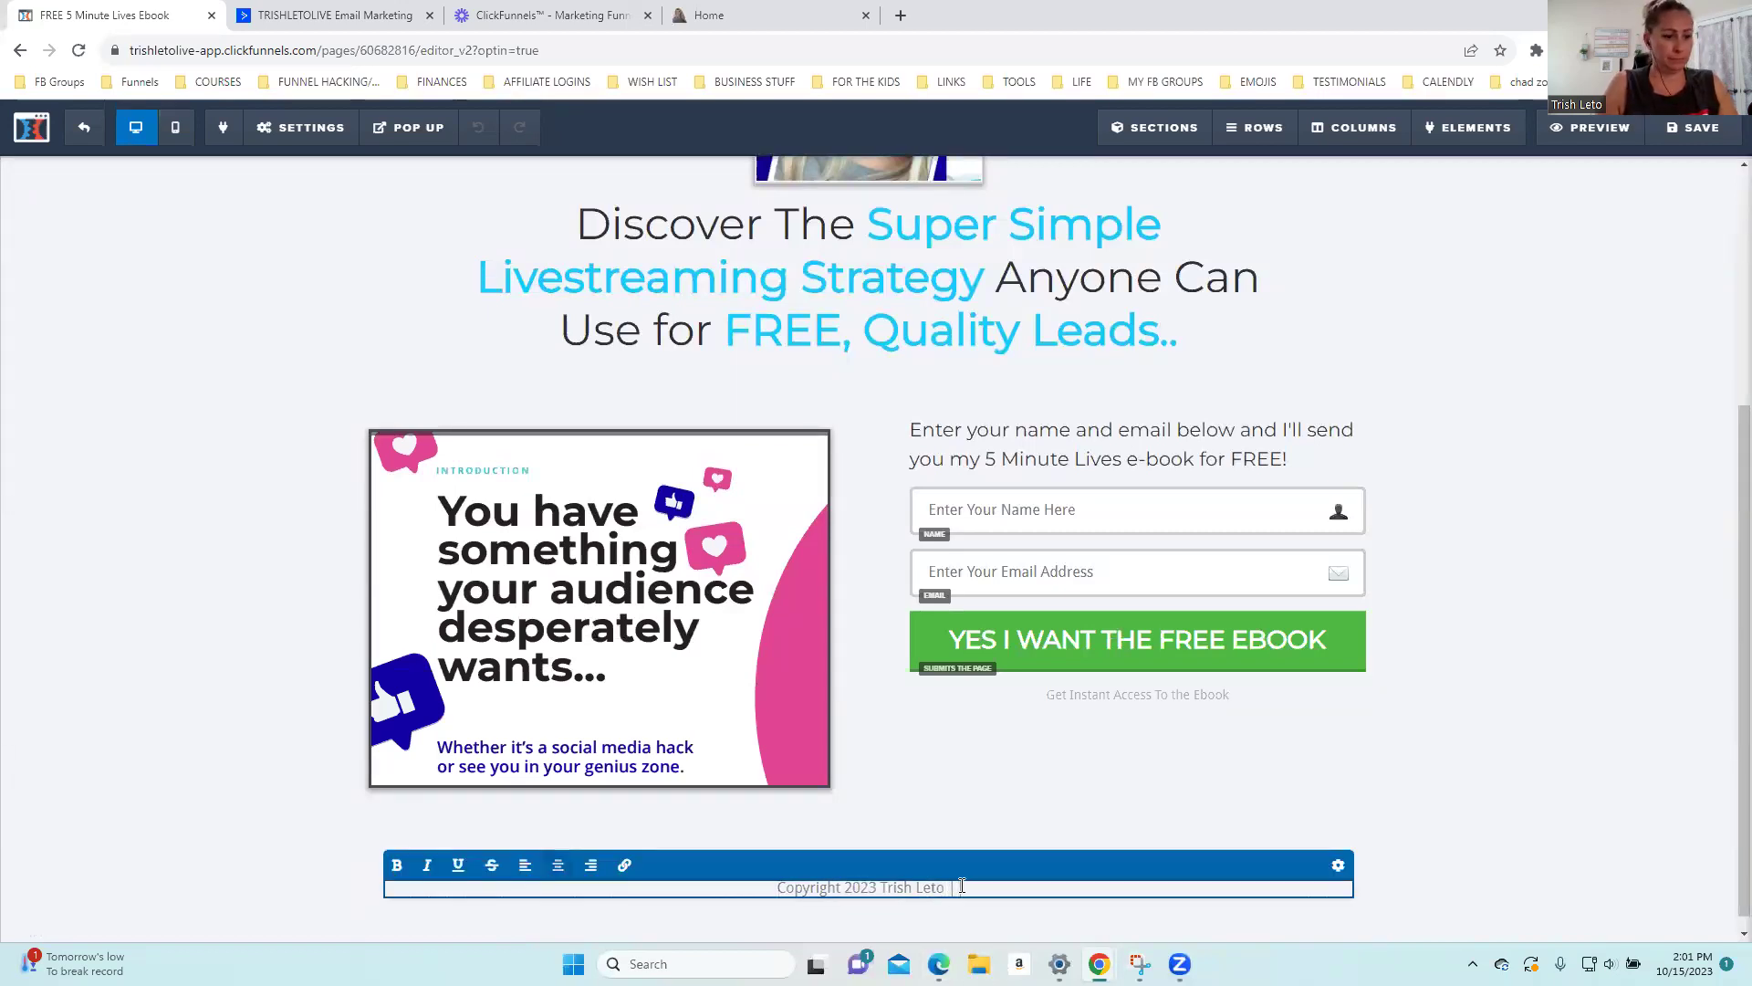
text(PRIVACY P)
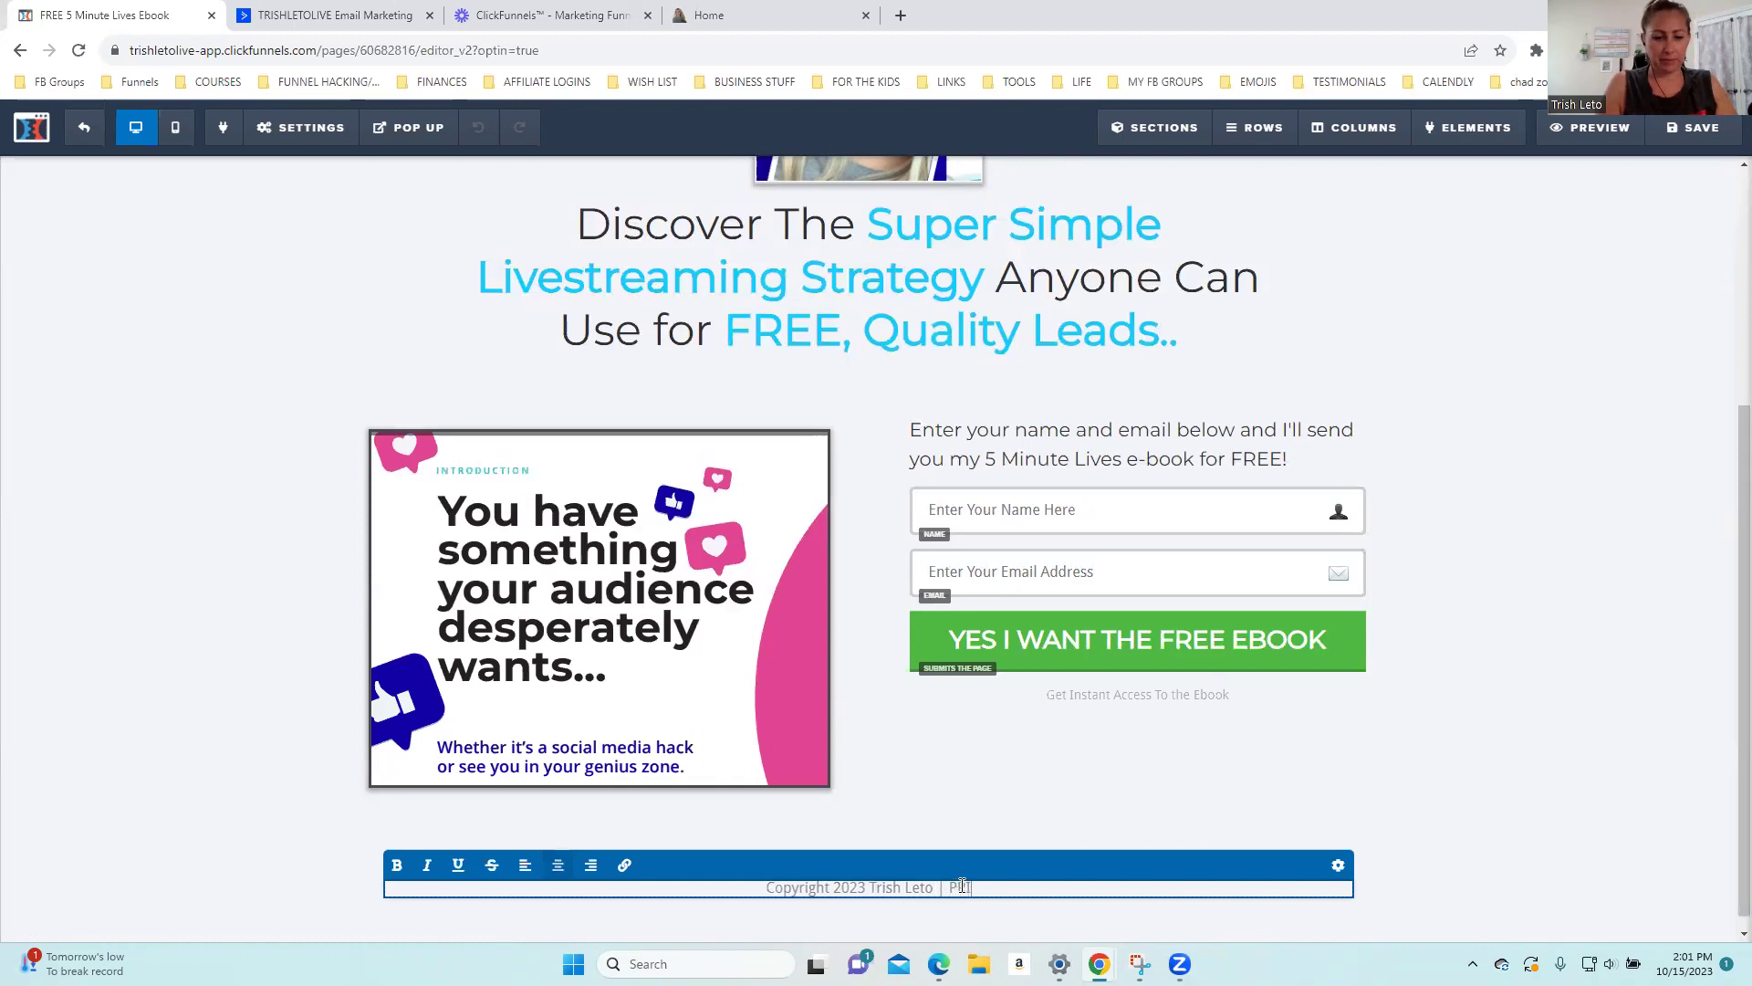
text(OLY)
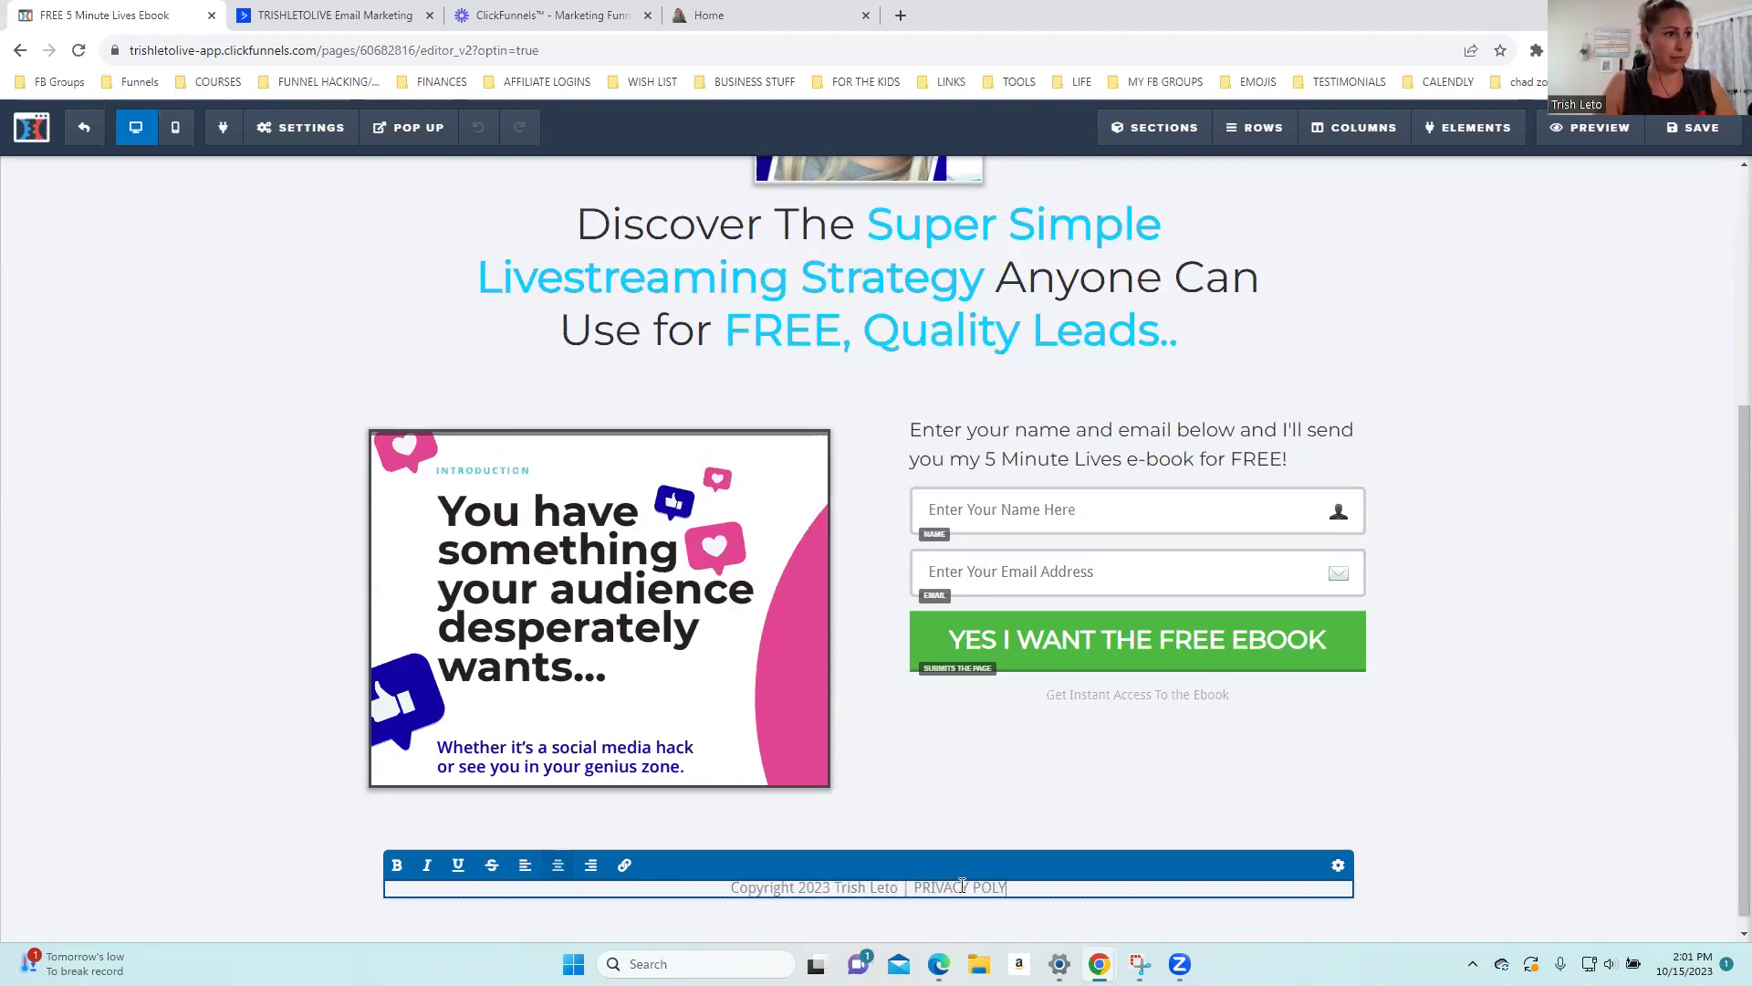
text(LICY)
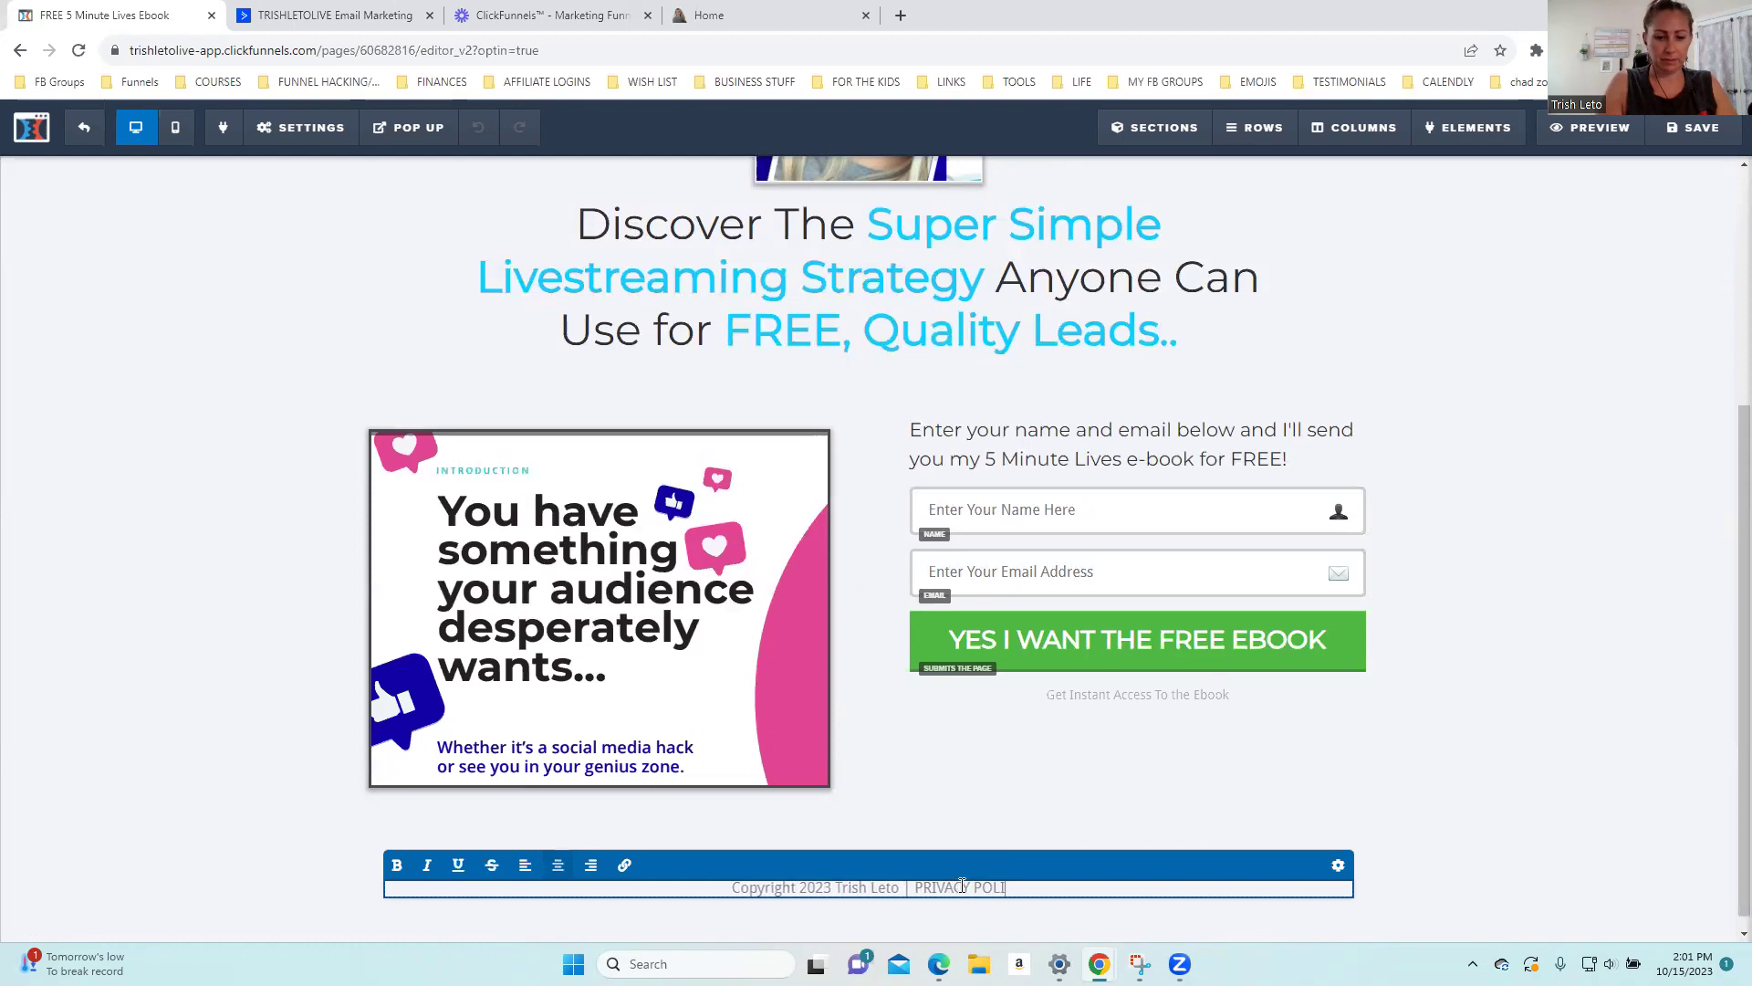
key(BackSpace)
key(BackSpace)
key(BackSpace)
key(BackSpace)
key(BackSpace)
key(BackSpace)
key(BackSpace)
key(BackSpace)
key(BackSpace)
key(BackSpace)
key(BackSpace)
key(BackSpace)
key(BackSpace)
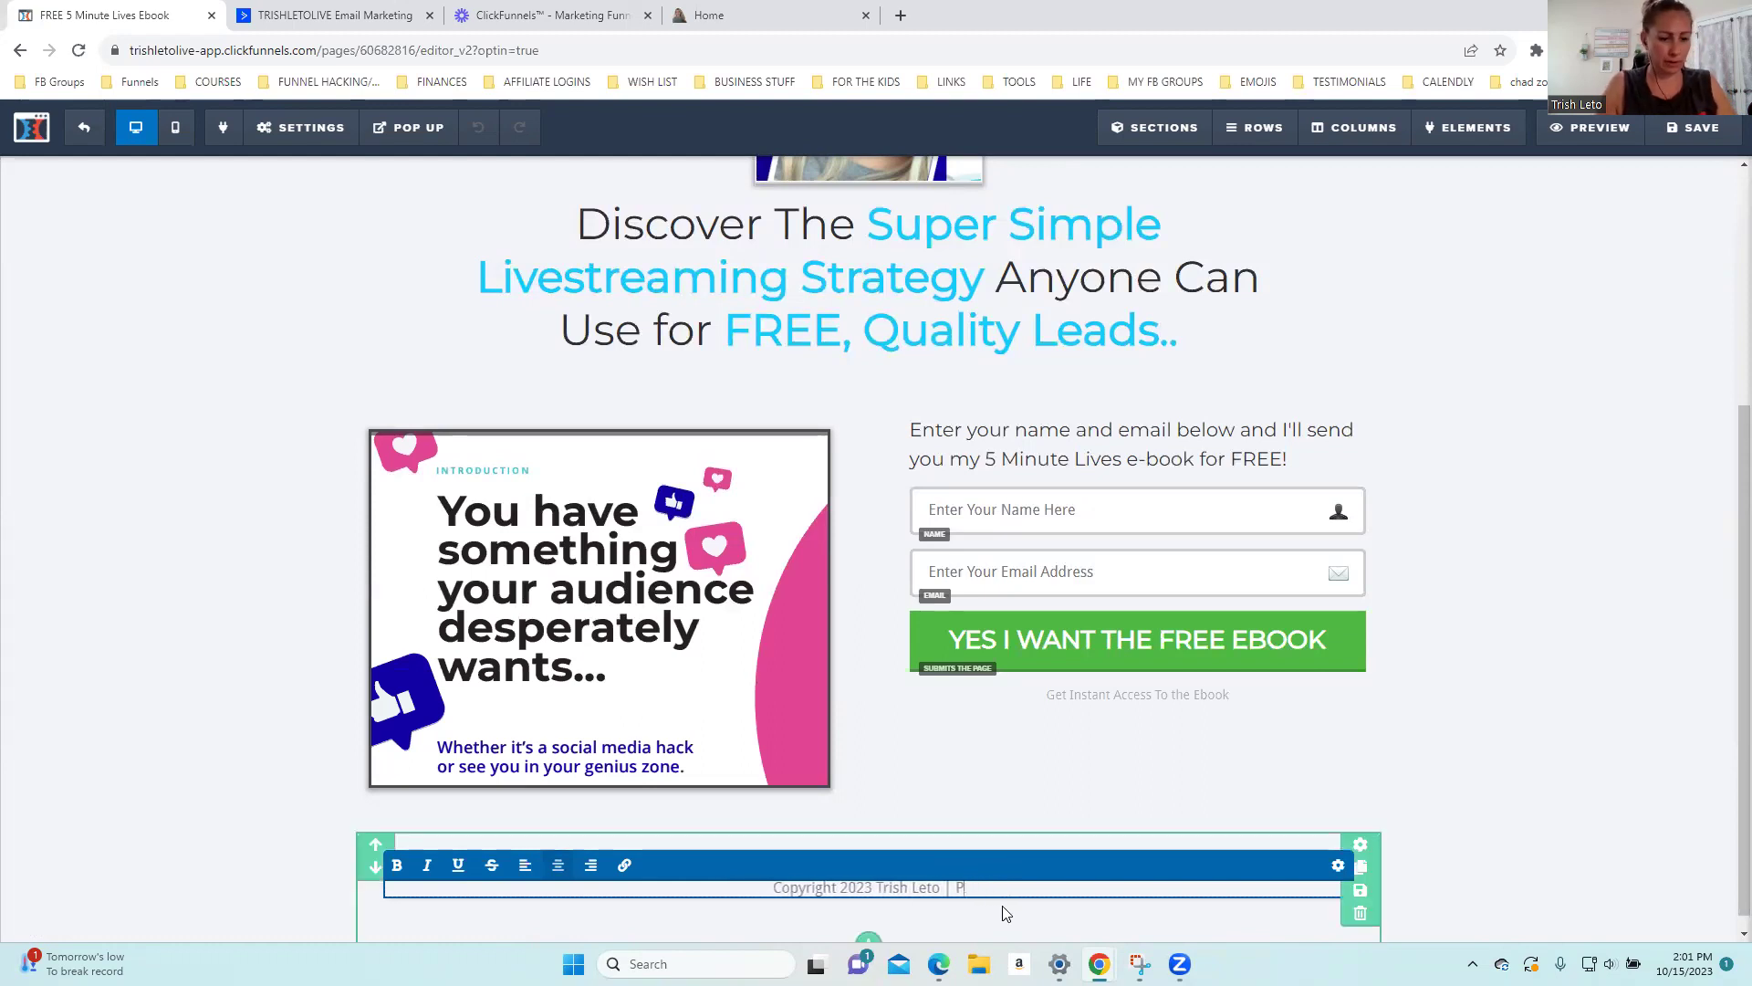
text(r)
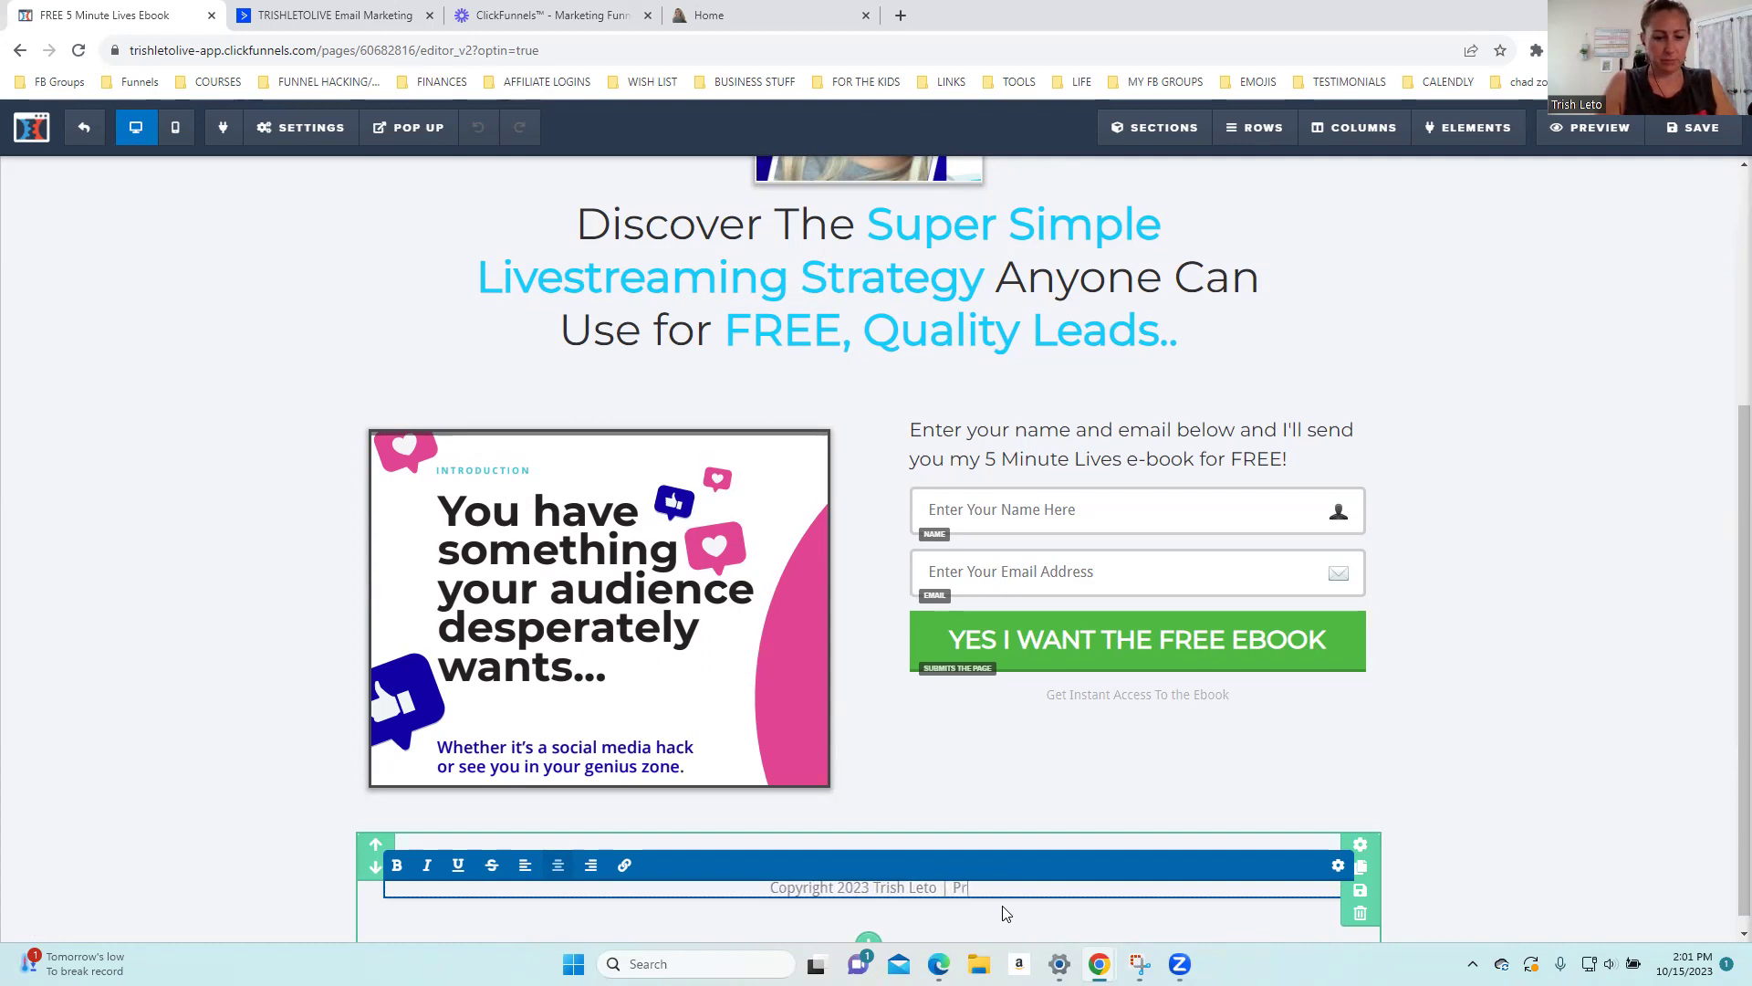
text(ivacy Policy)
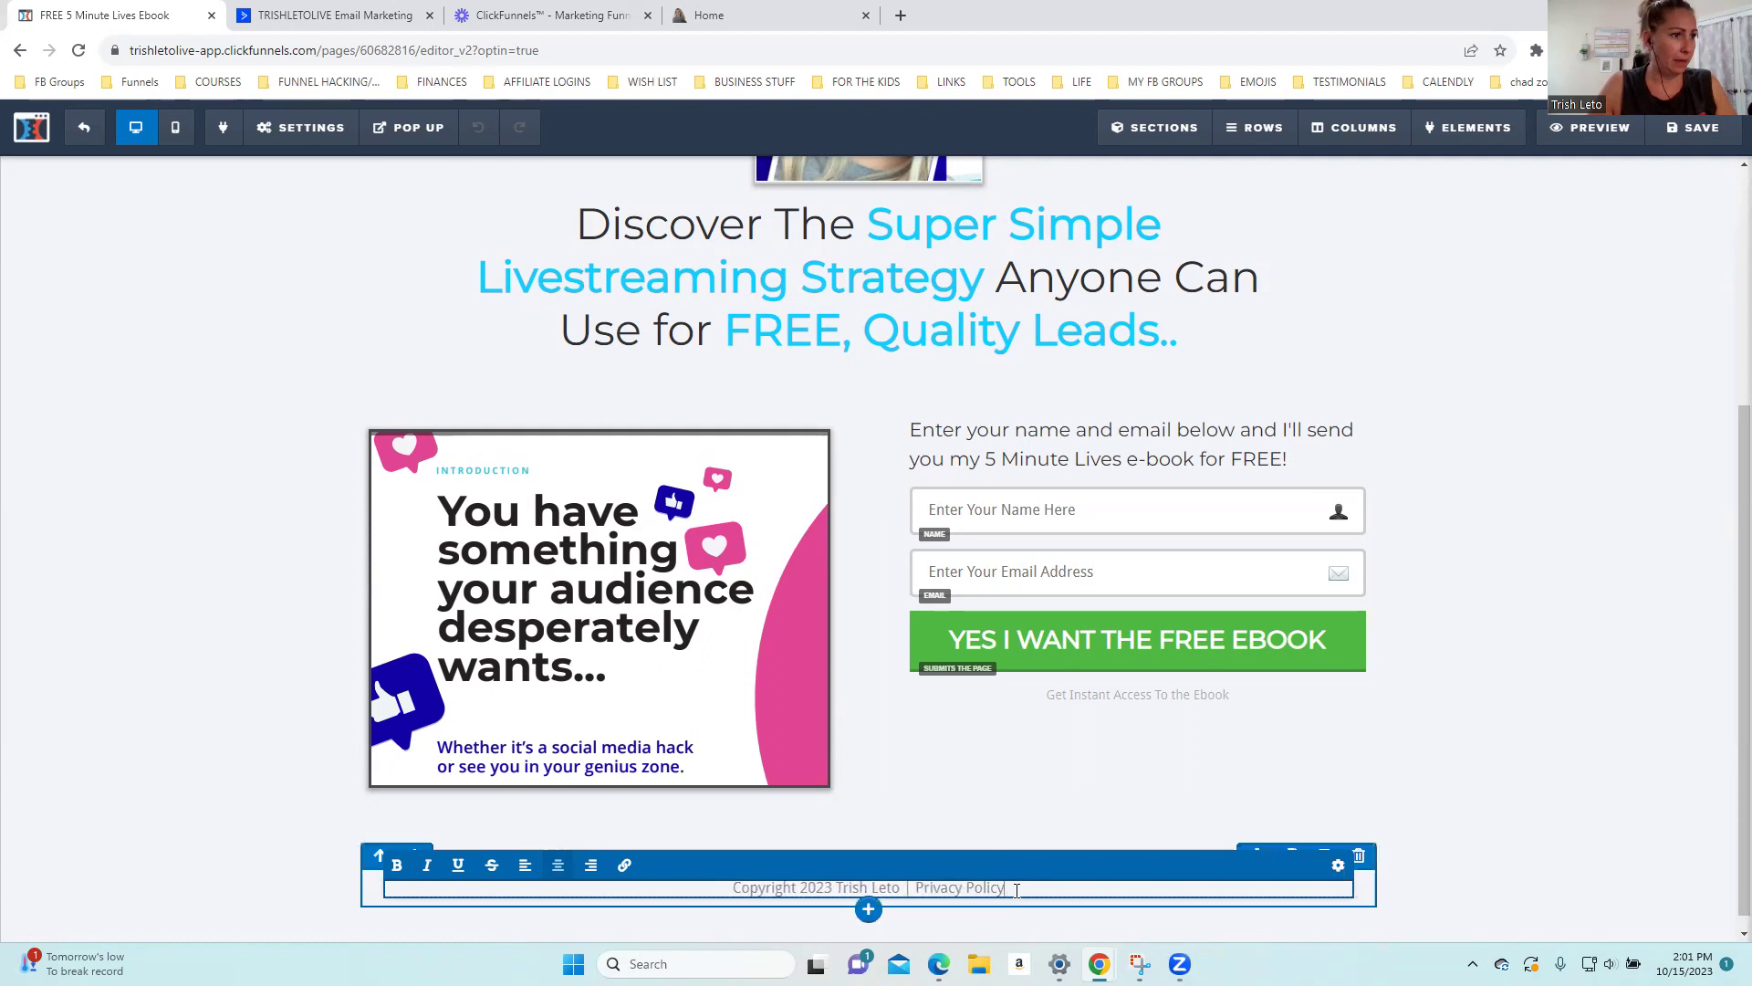
Link 'Privacy Policy' to the pasted privacy-policy URL, colour it dark blue, and save
drag(987, 891, 922, 906)
click(917, 908)
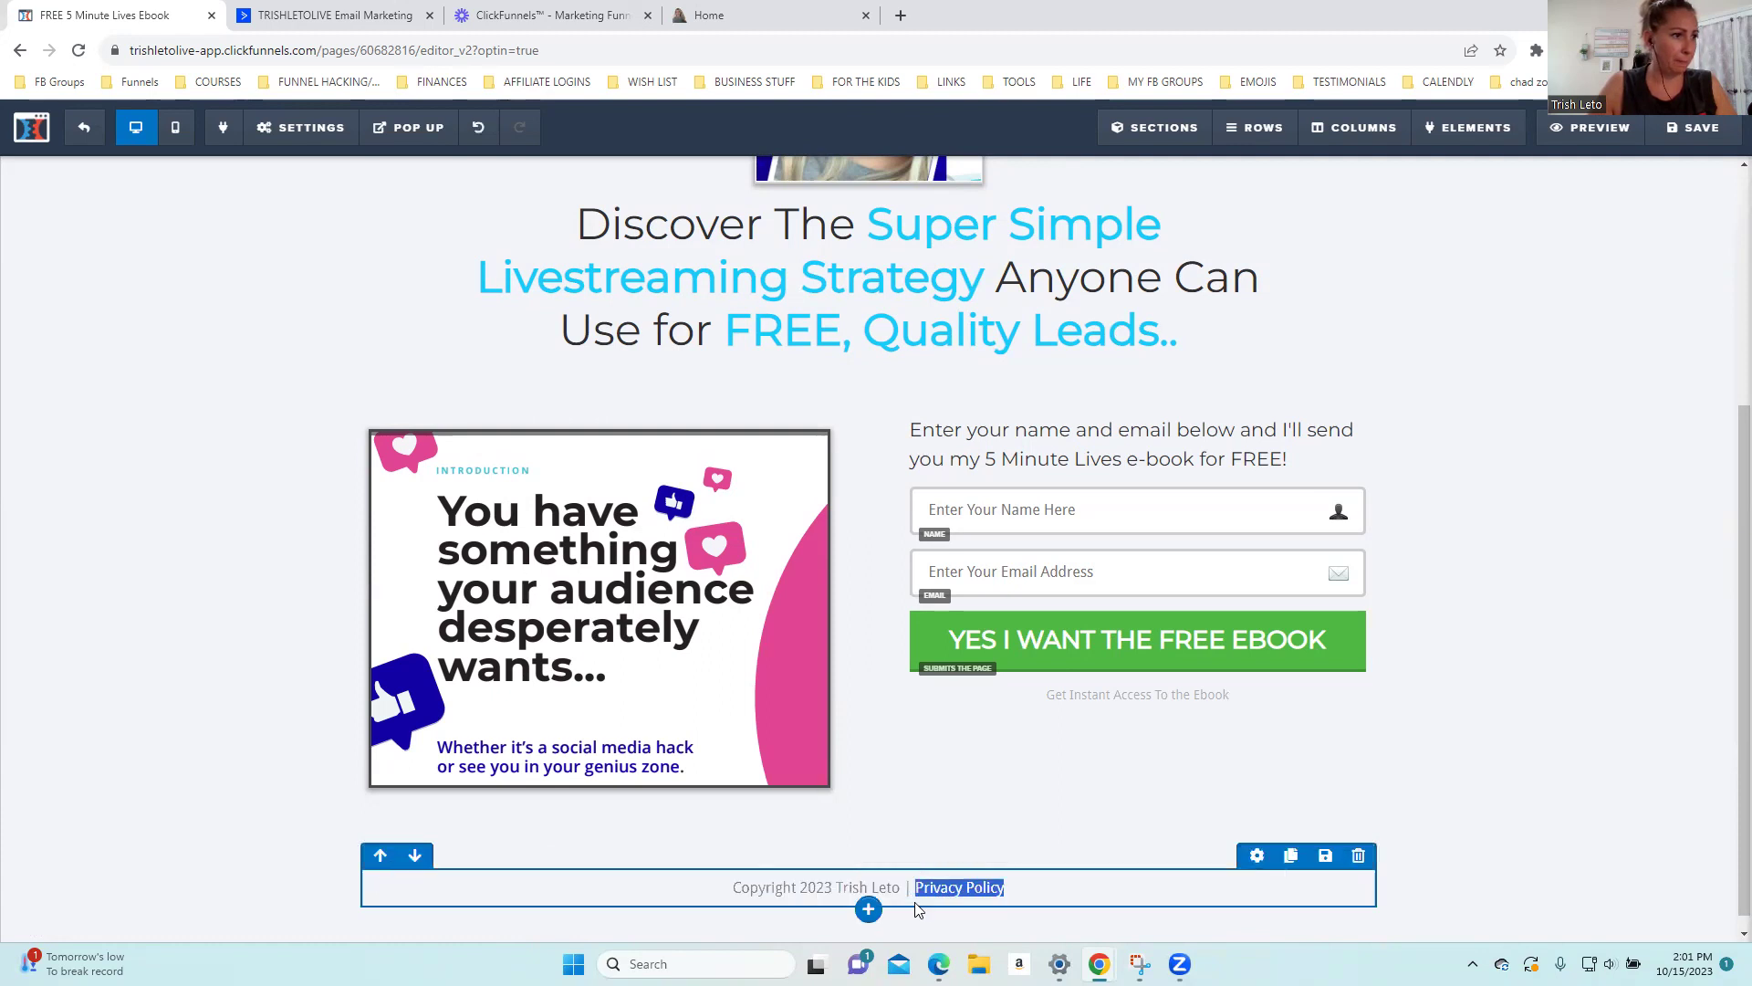
click(920, 899)
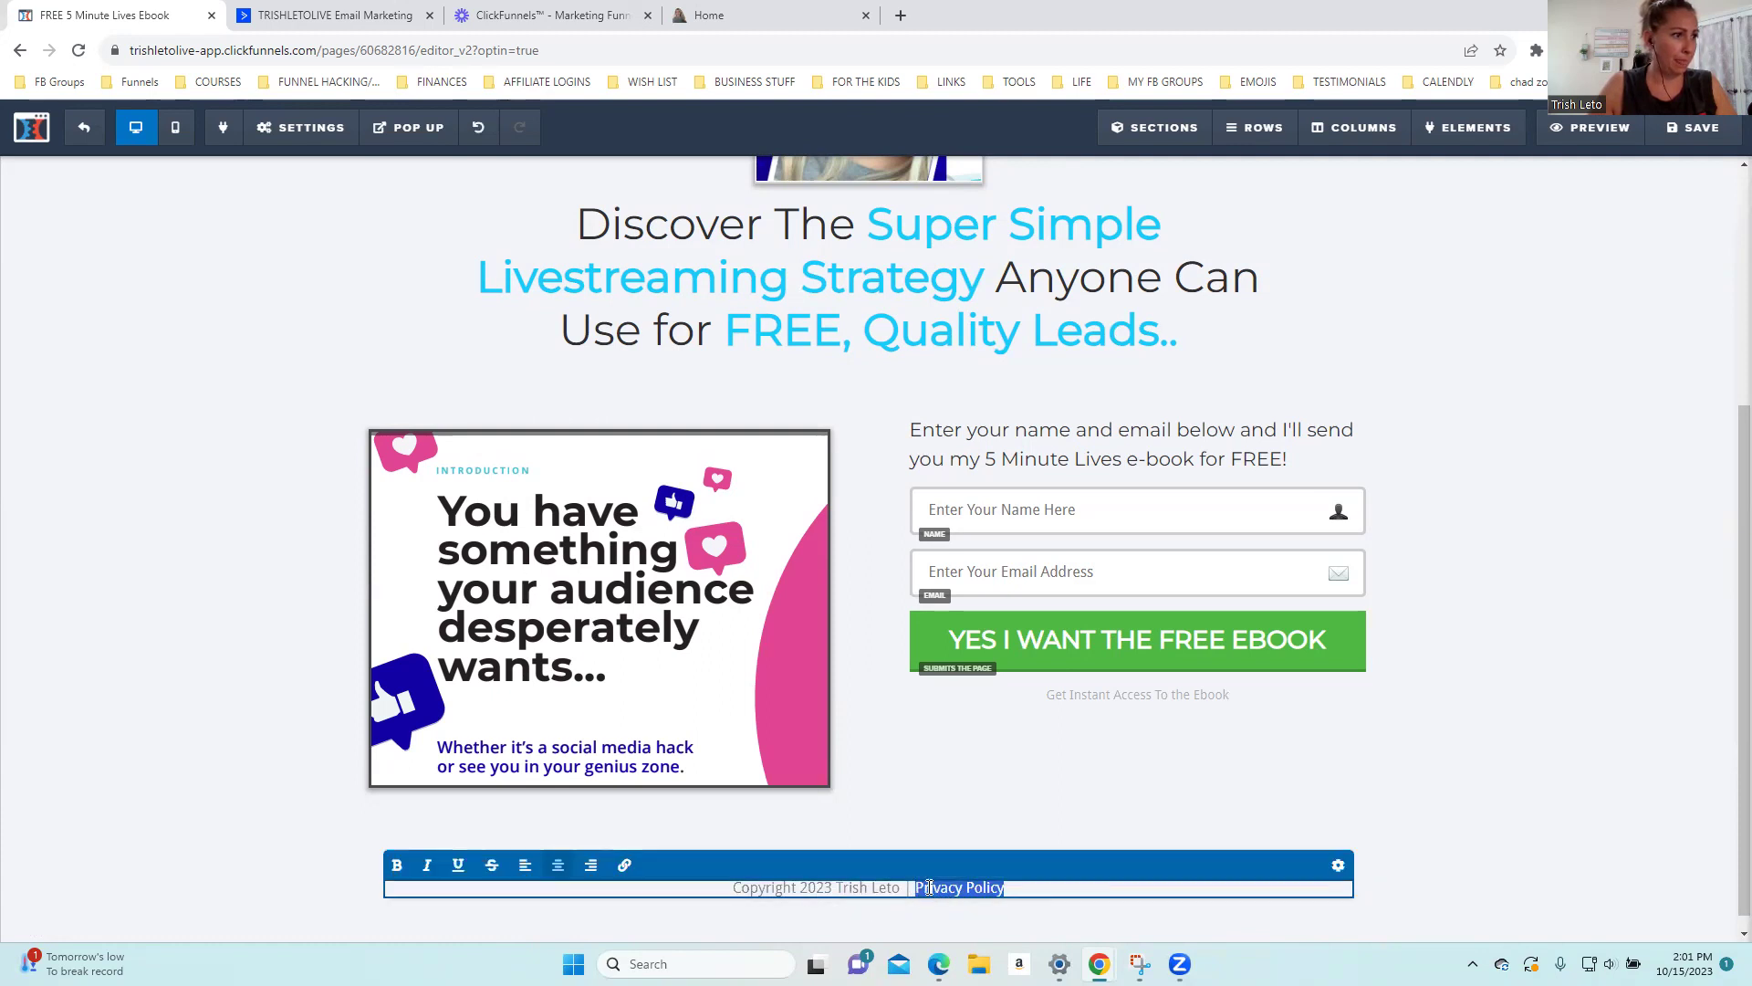
click(626, 867)
click(571, 864)
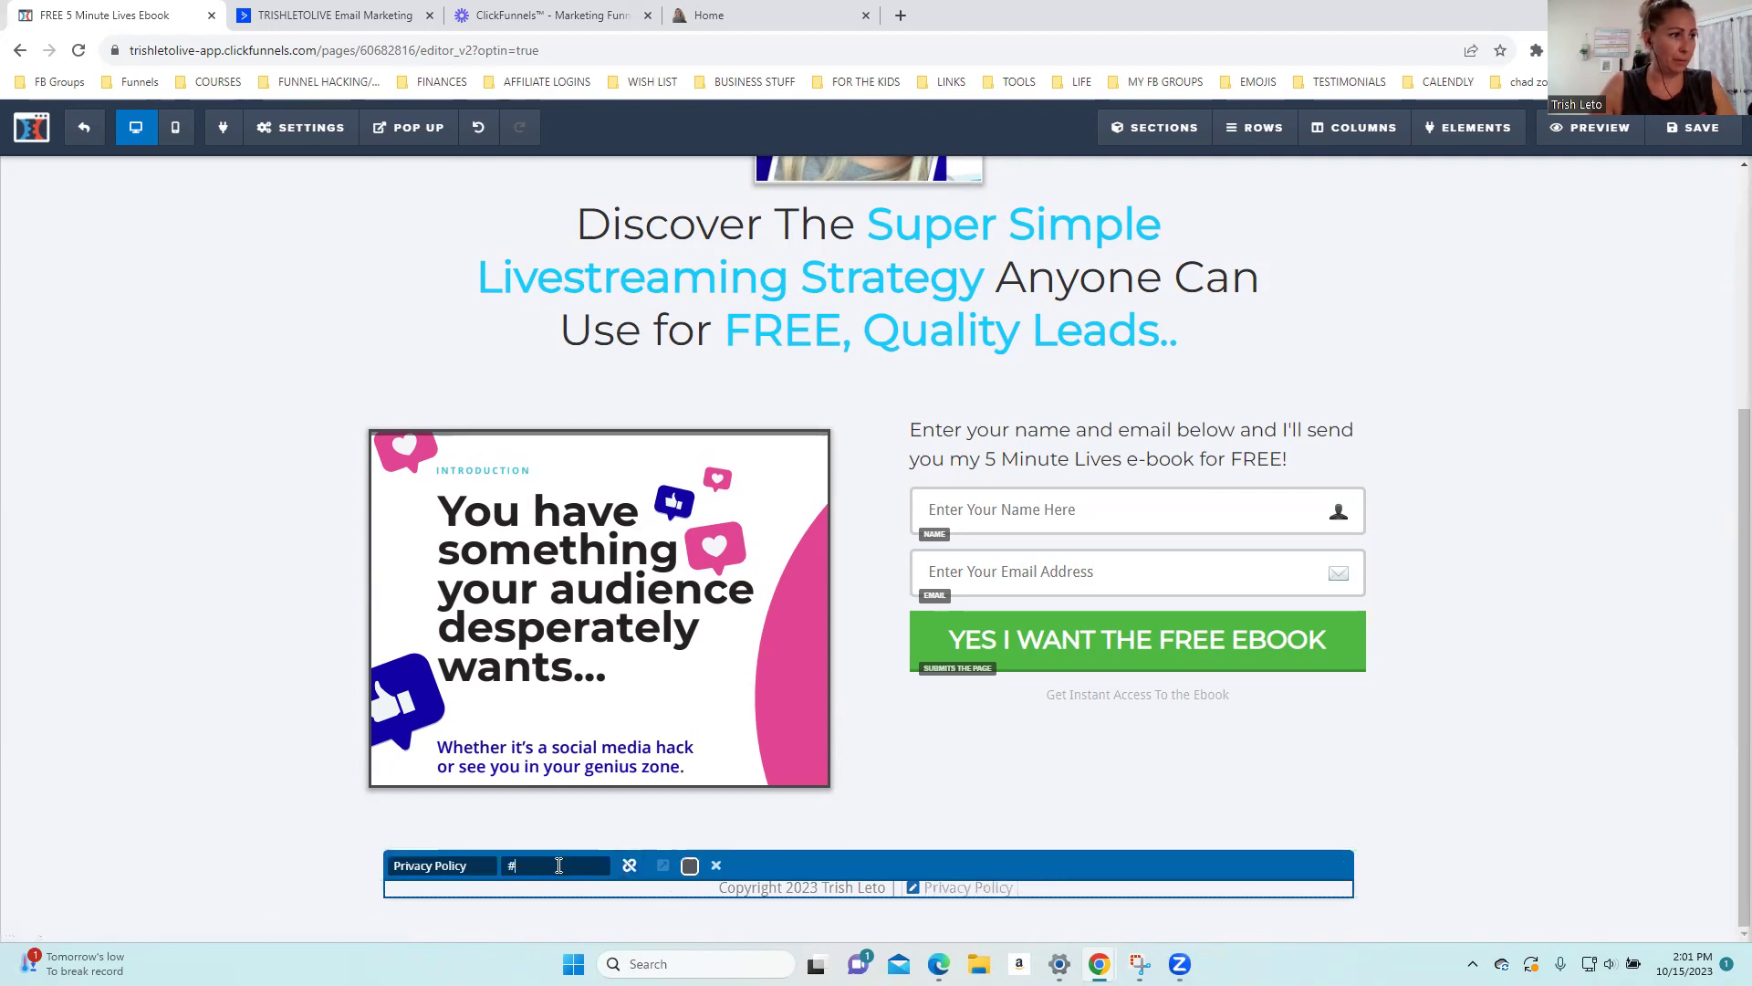
key(BackSpace)
key(ctrl+v)
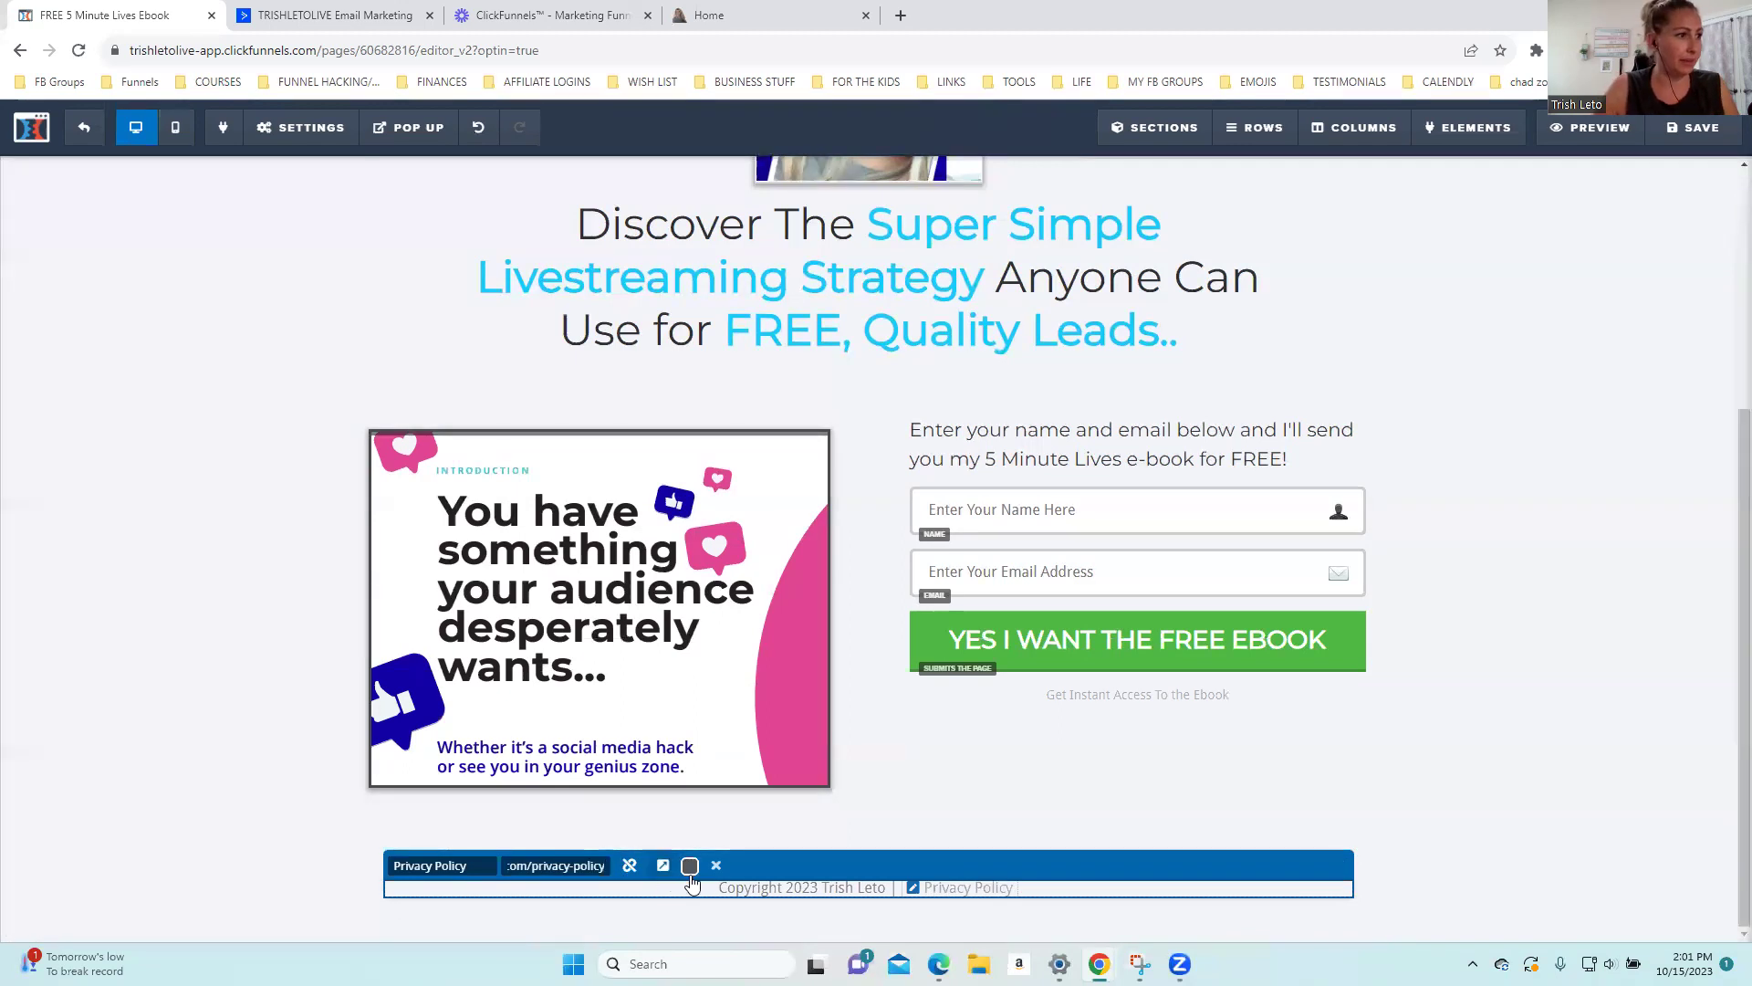
click(689, 865)
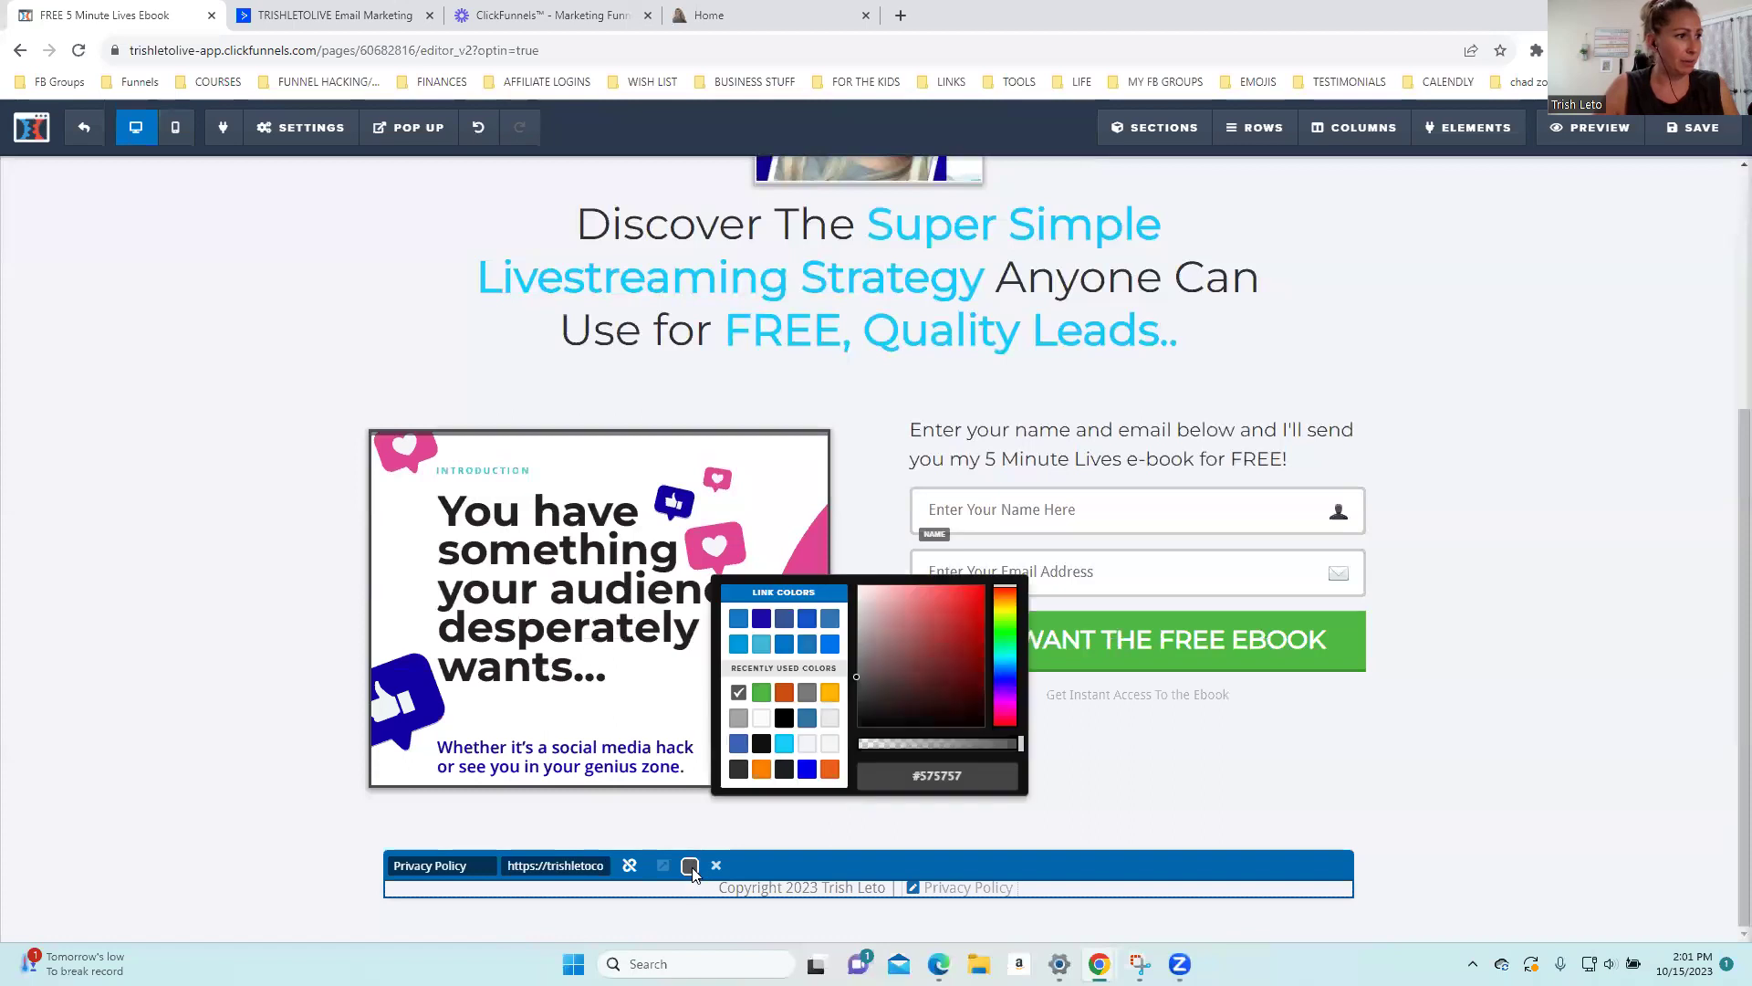
click(763, 623)
click(1530, 521)
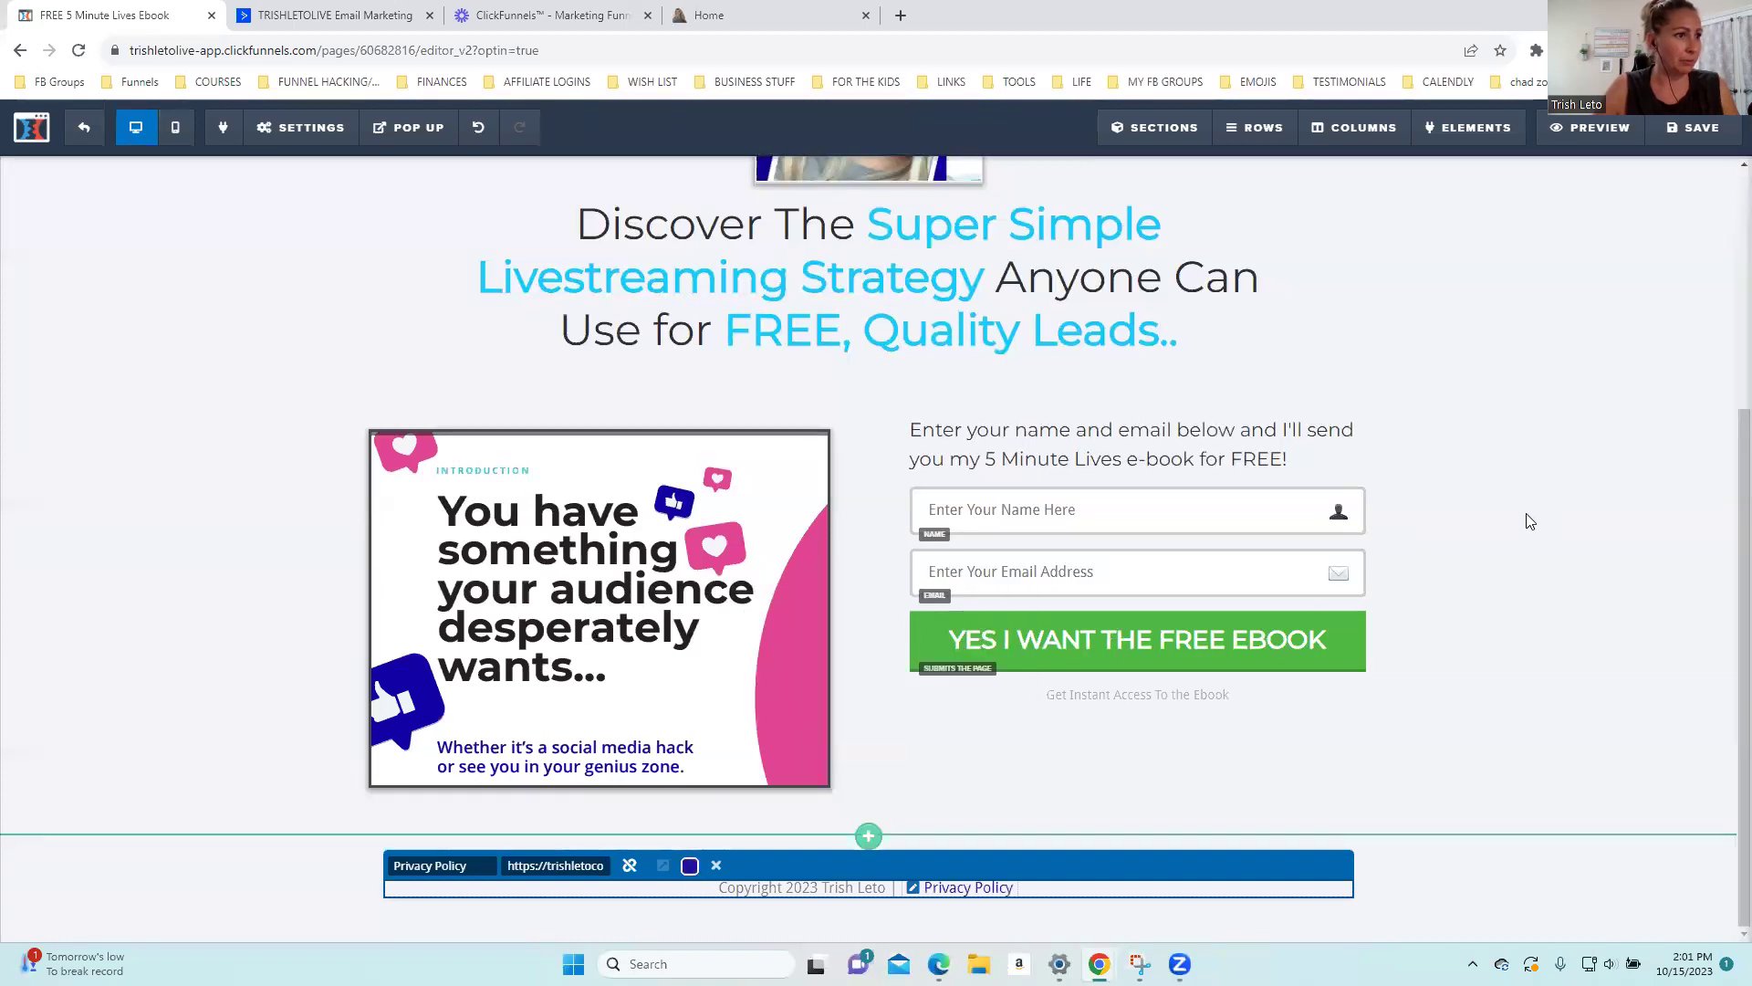
click(1692, 127)
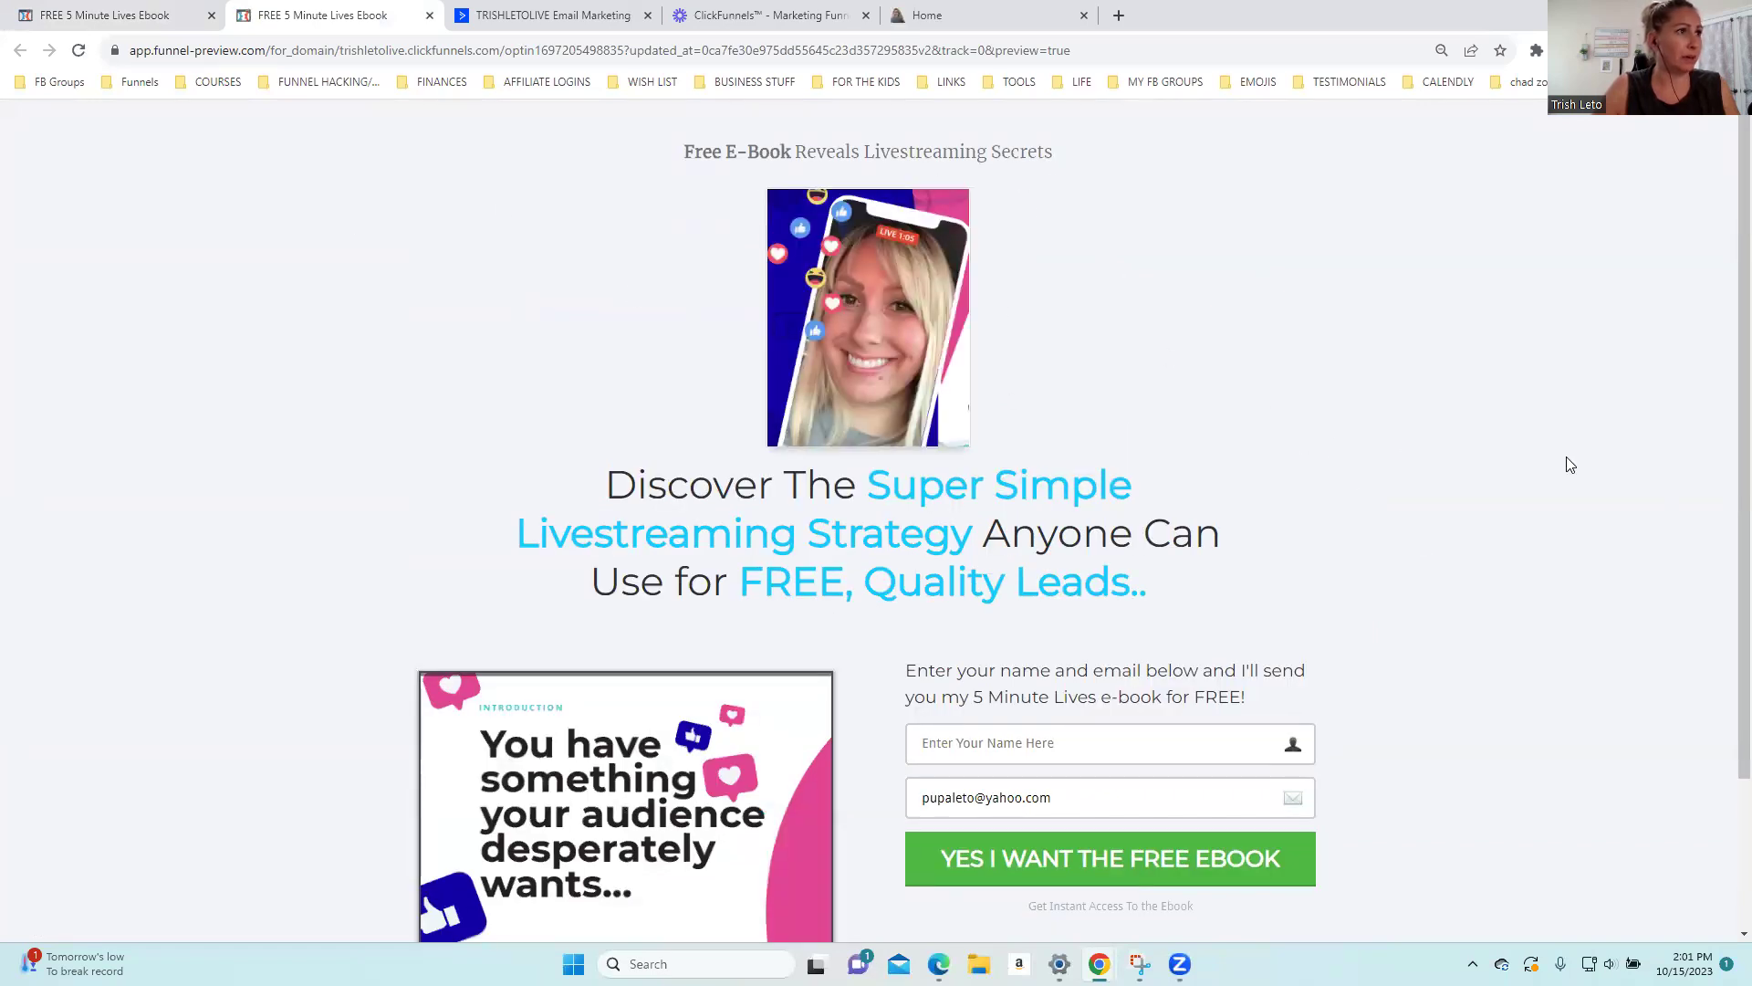
Follow the preview's footer Privacy Policy link, scroll the policy page, then return to the editor
scroll(1567, 463, down, 2)
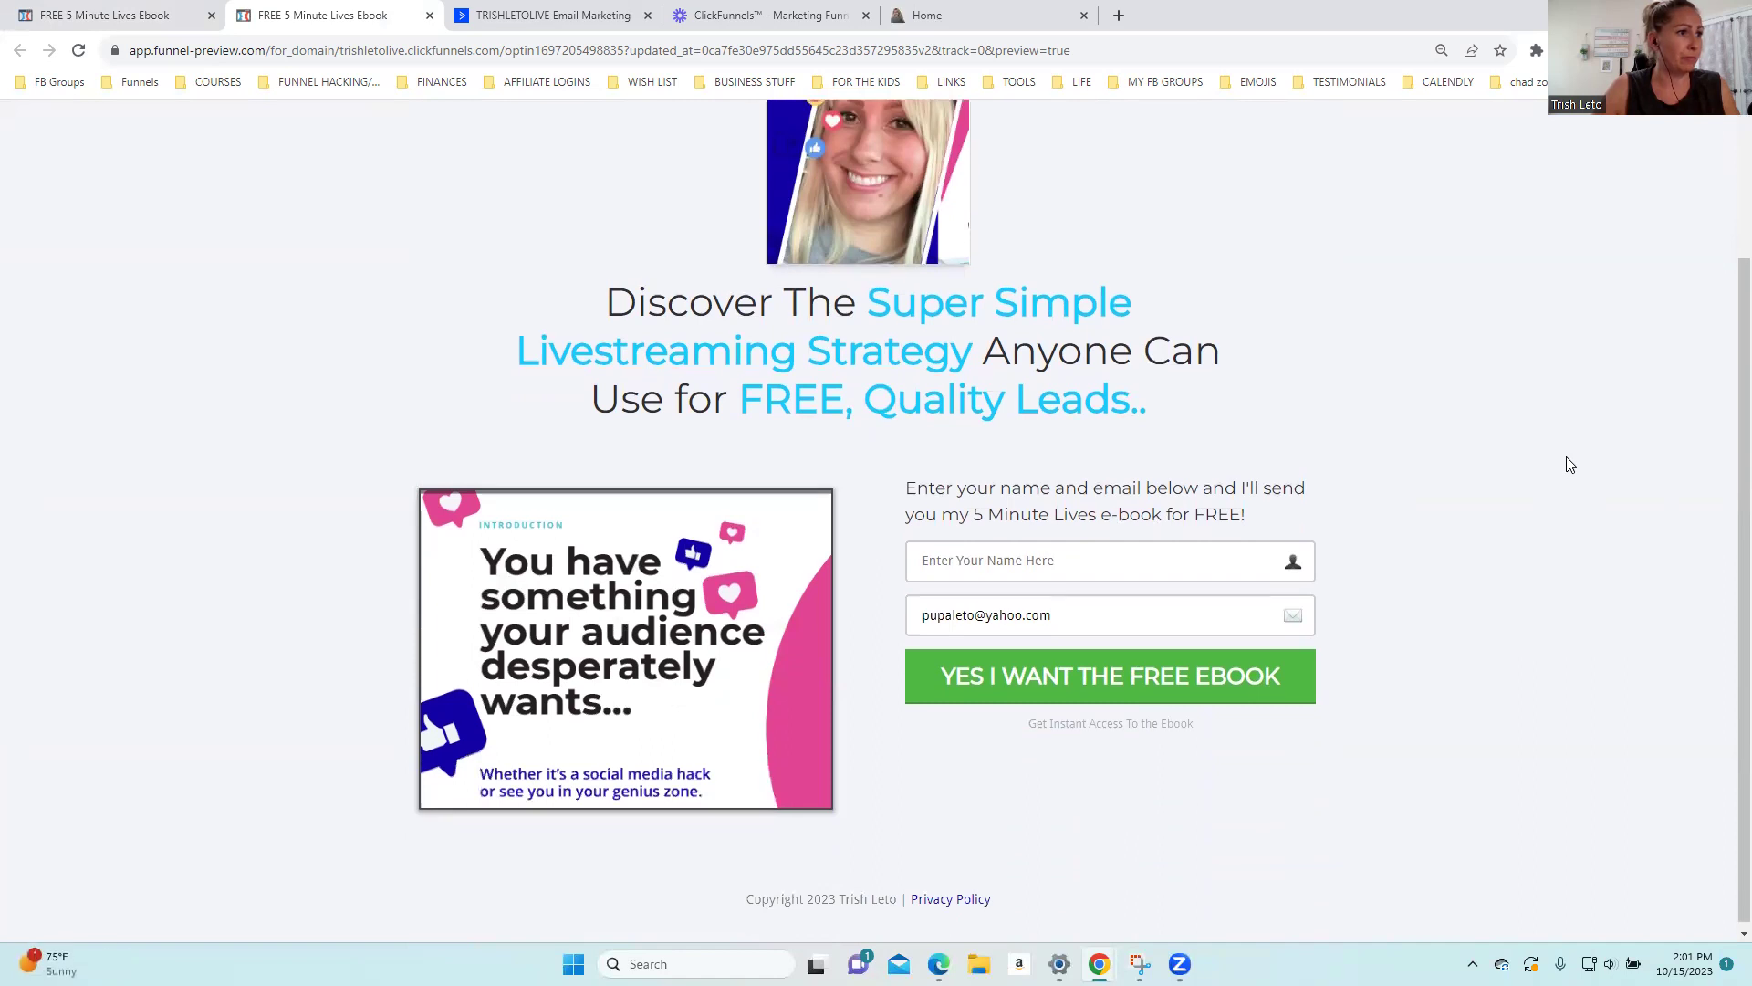
scroll(1551, 484, down, 1)
click(954, 899)
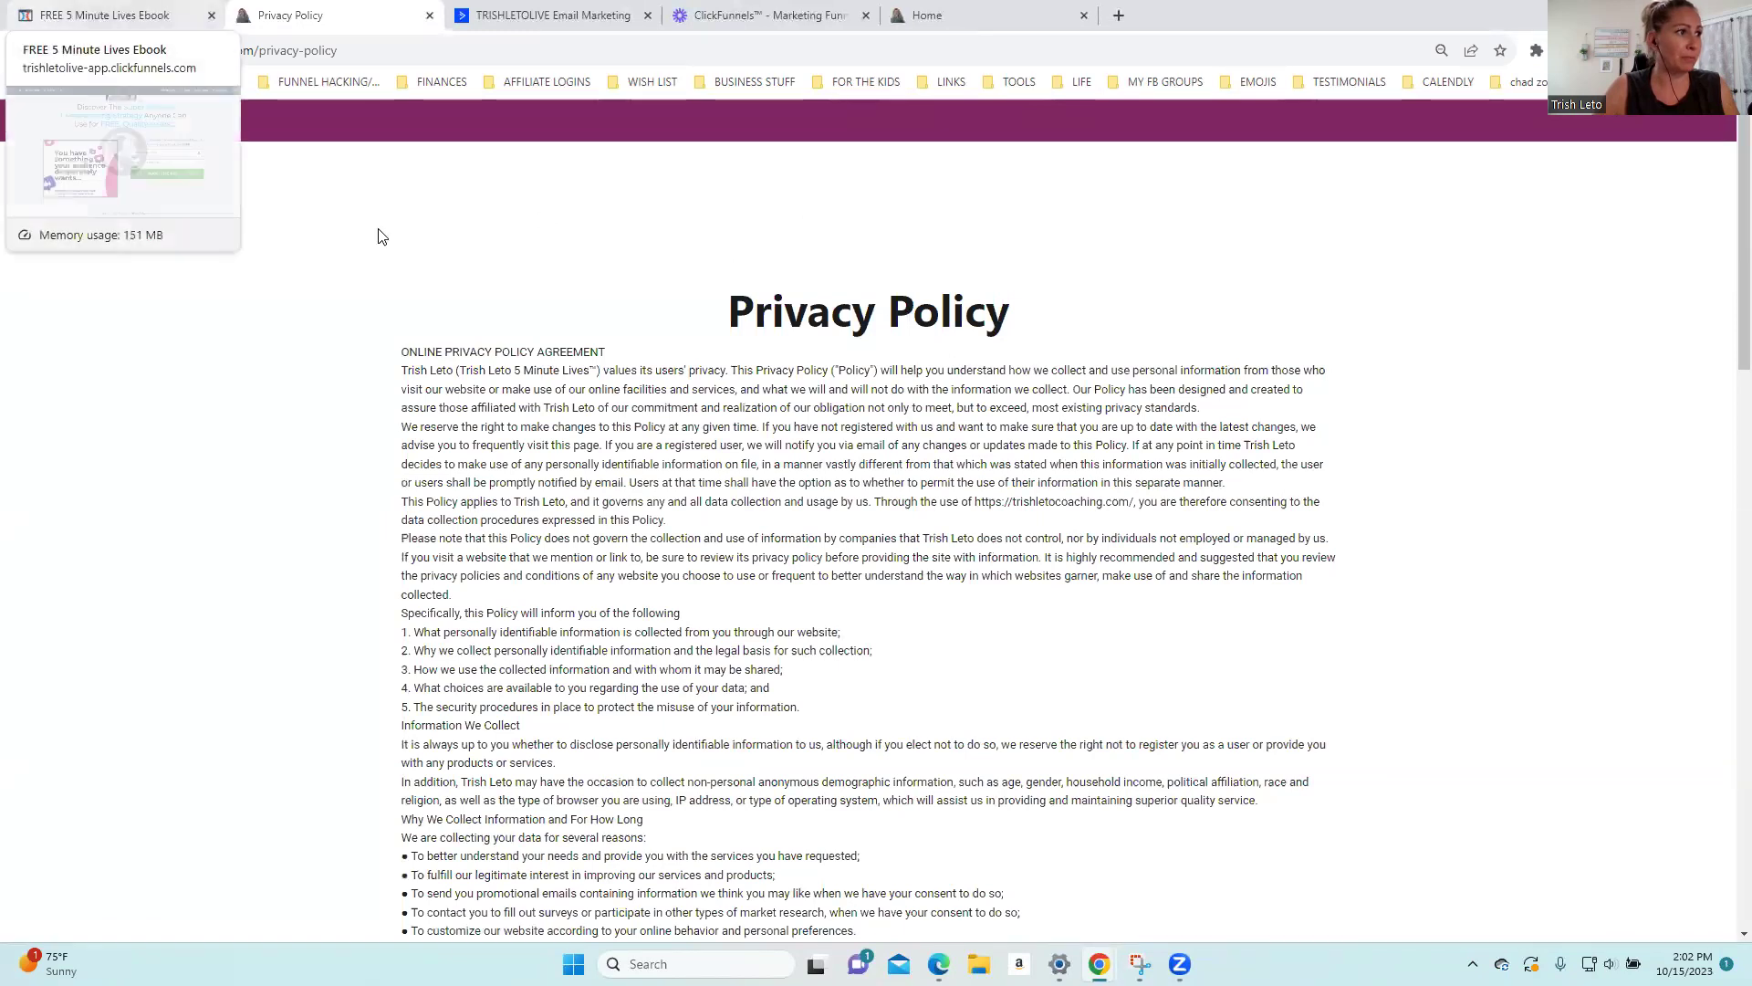
scroll(1246, 668, down, 3)
scroll(1248, 671, down, 3)
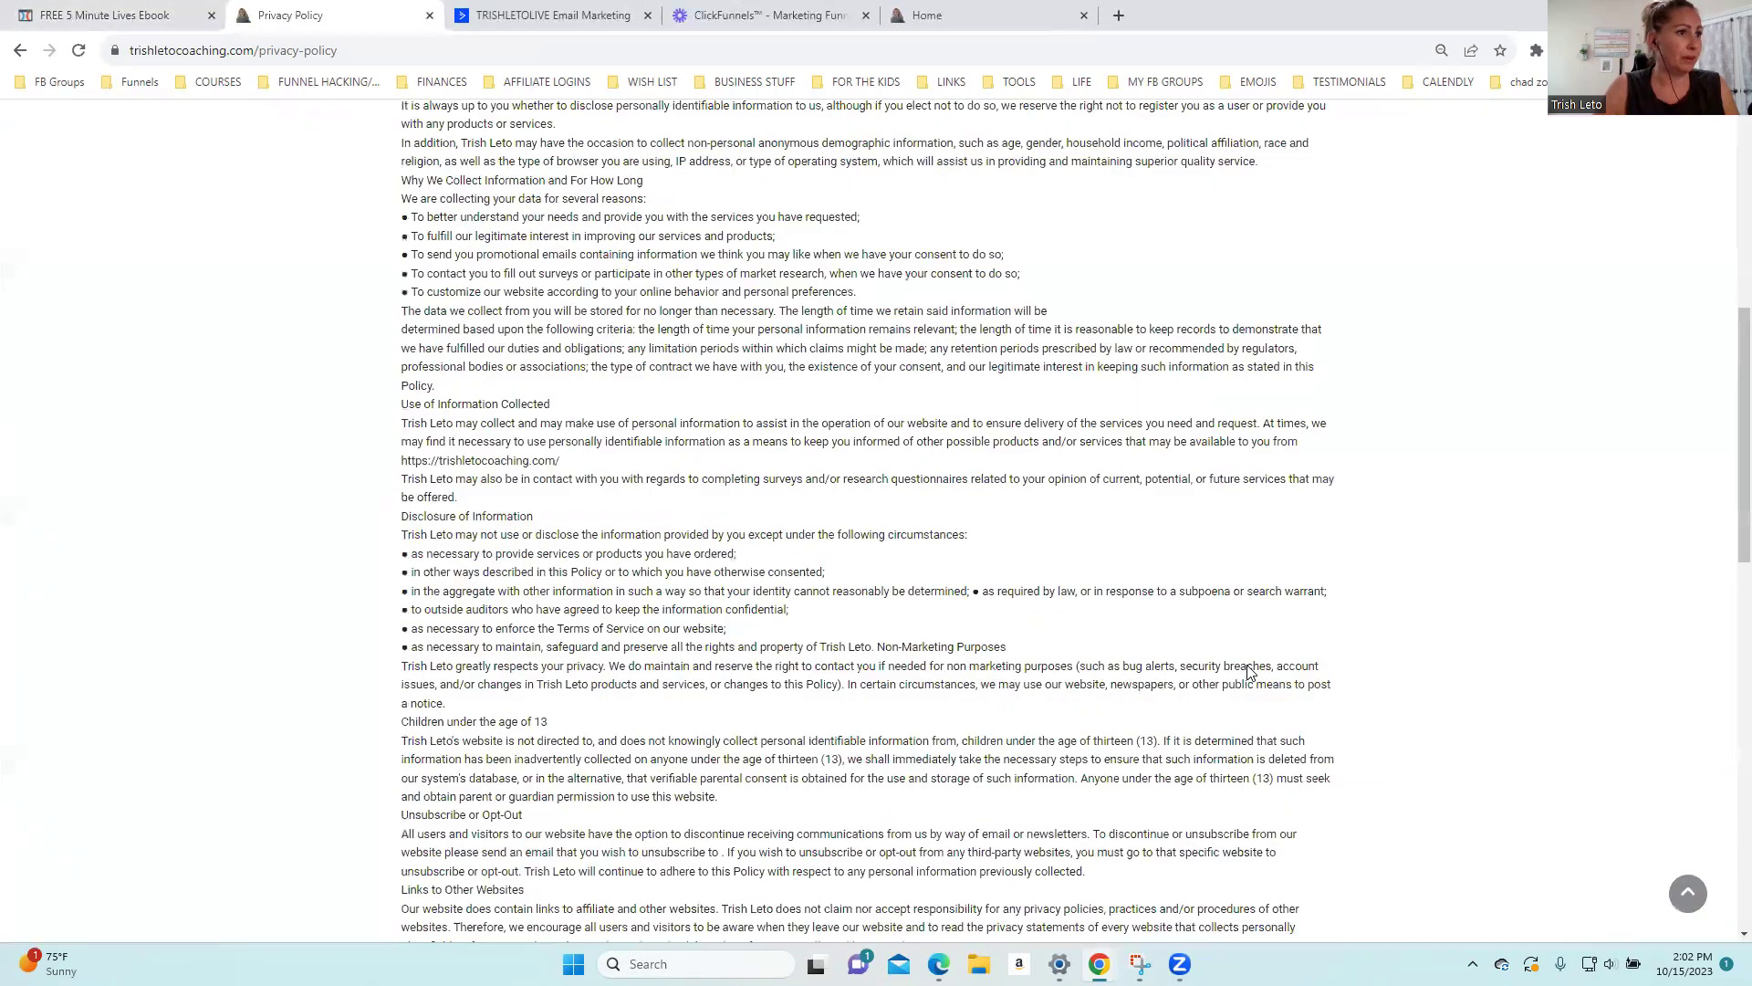
scroll(1248, 671, down, 5)
key(Home)
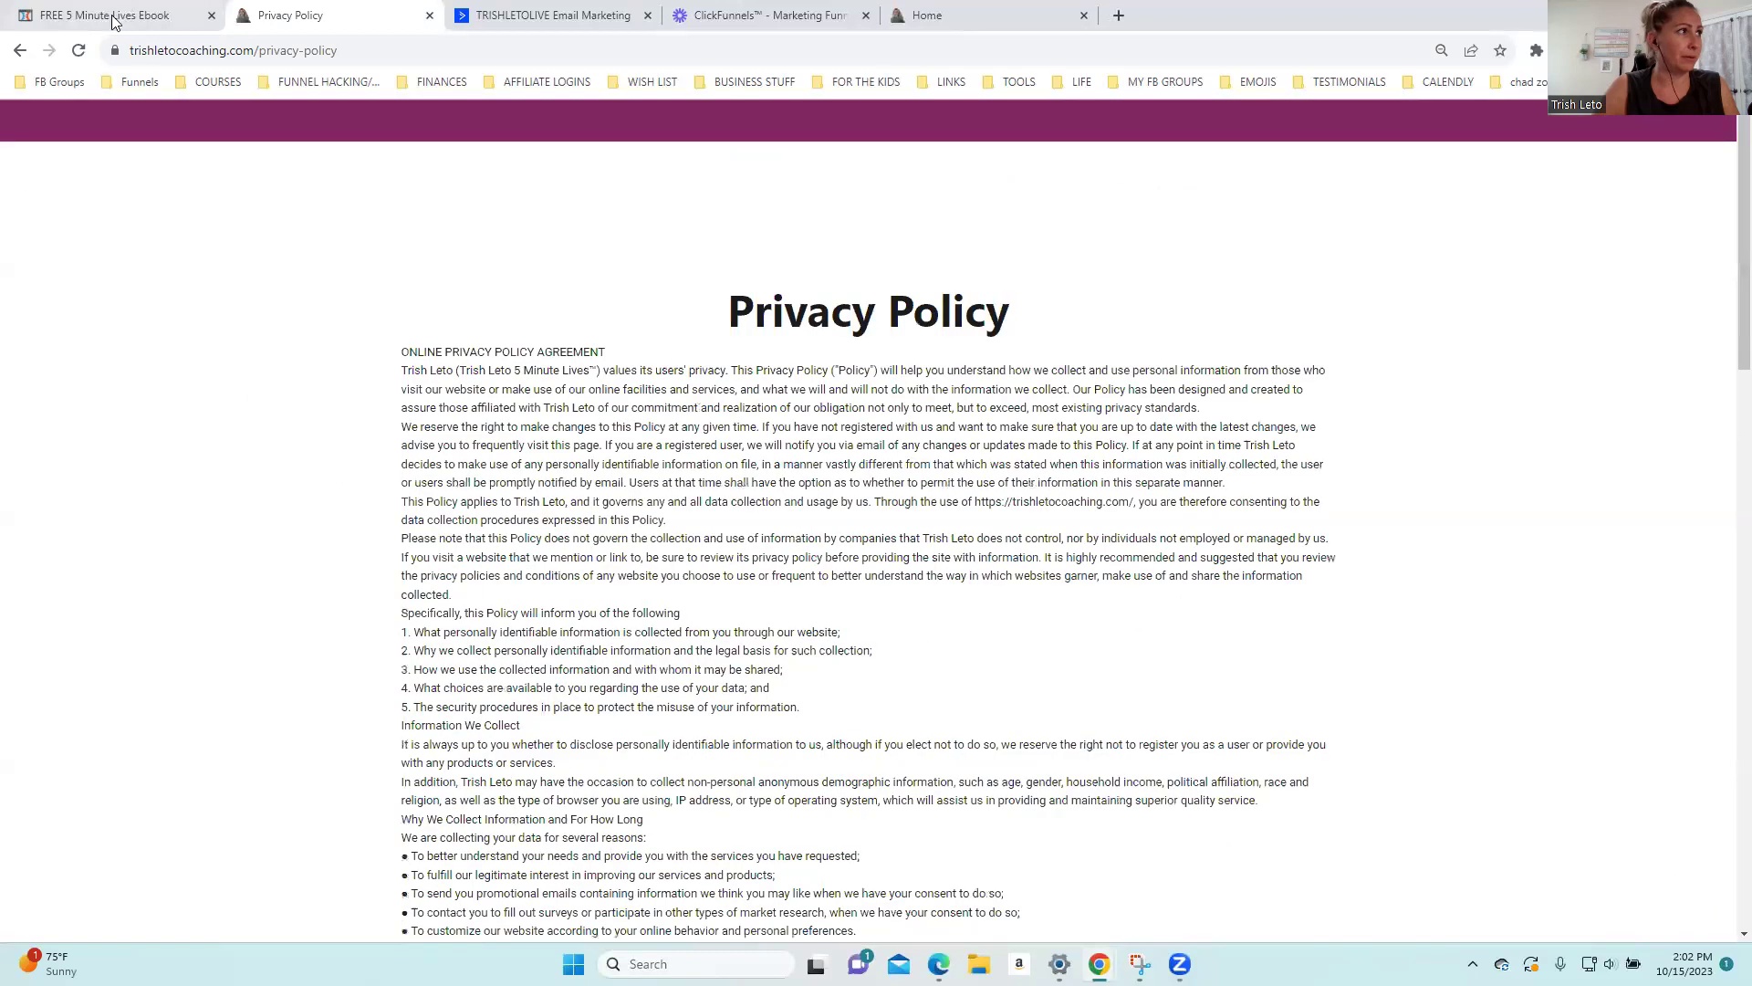
key(ctrl+shift+Tab)
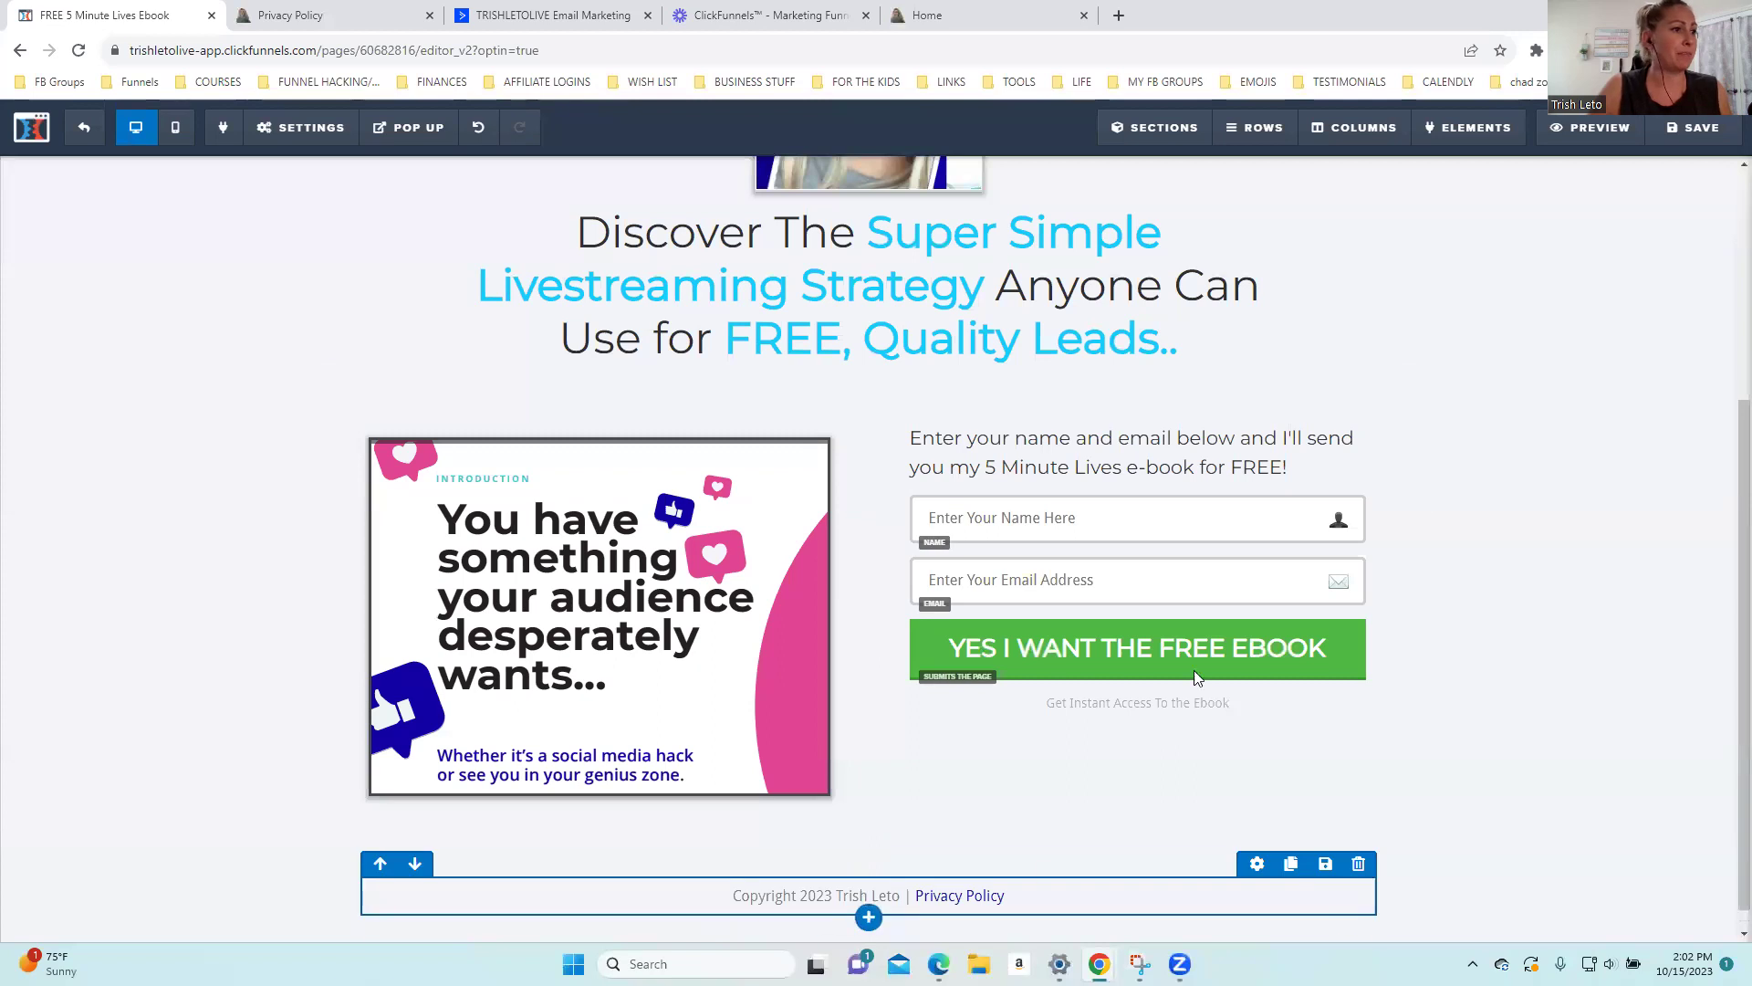
Insert a Sub-Headline element directly below the email field
scroll(1682, 499, up, 4)
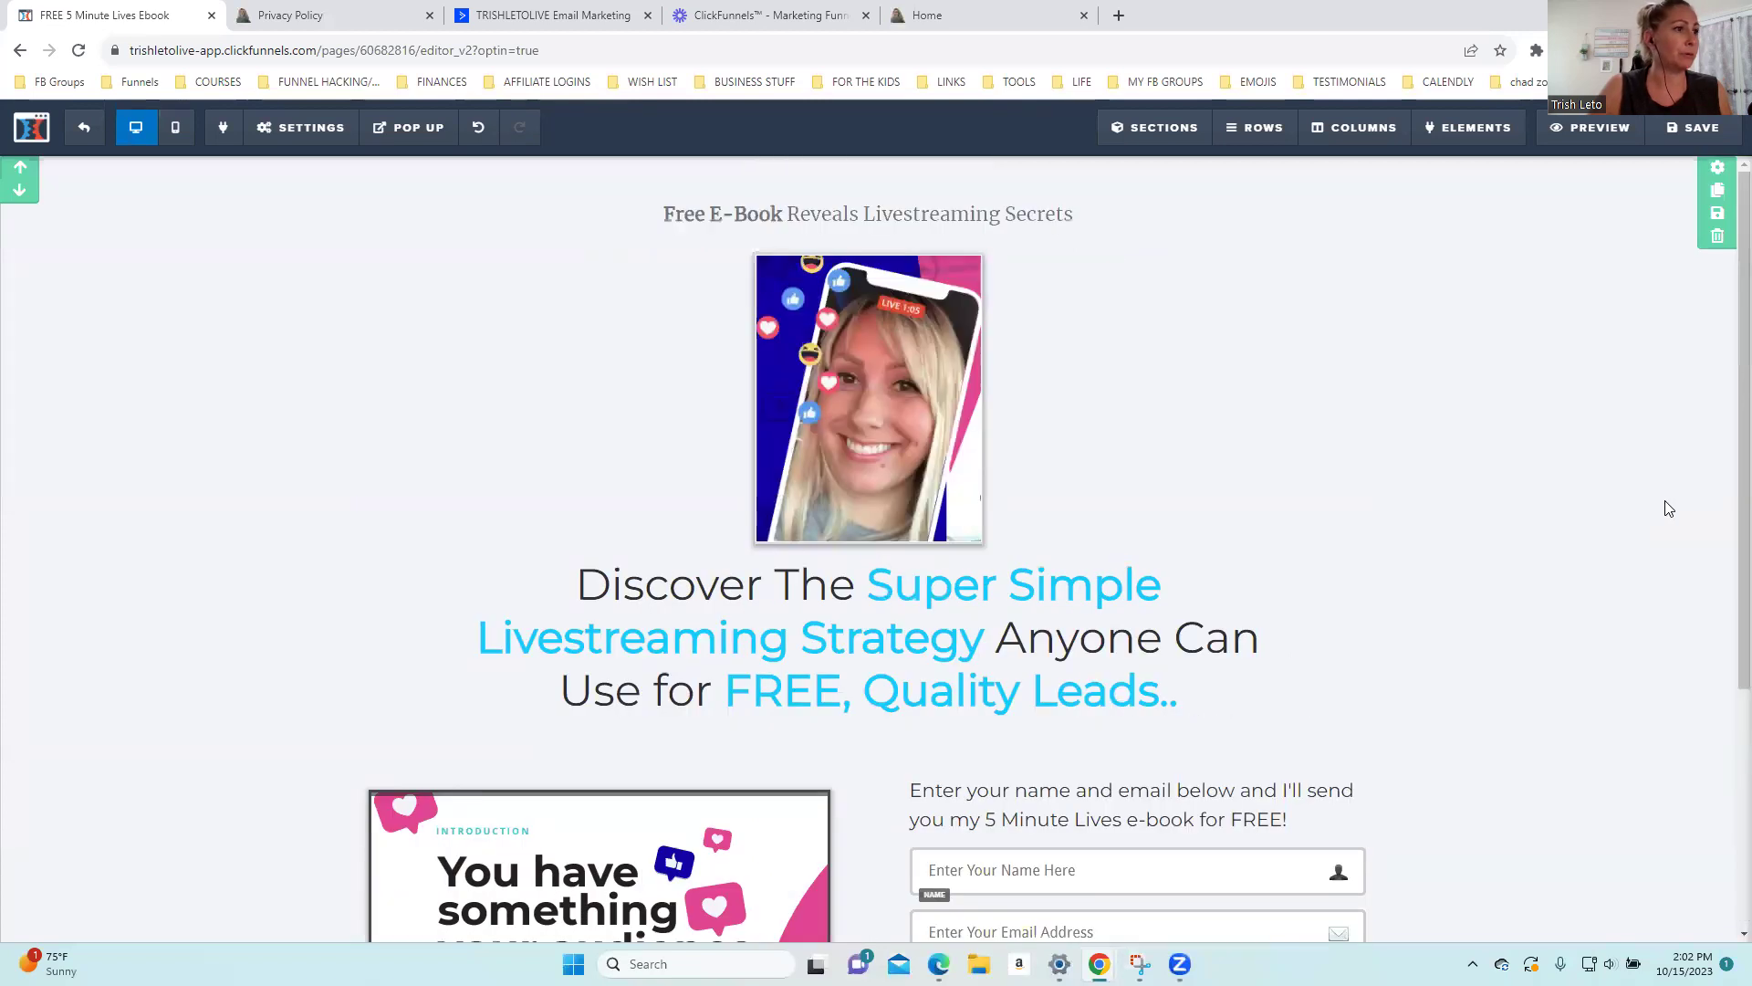
scroll(1668, 509, down, 4)
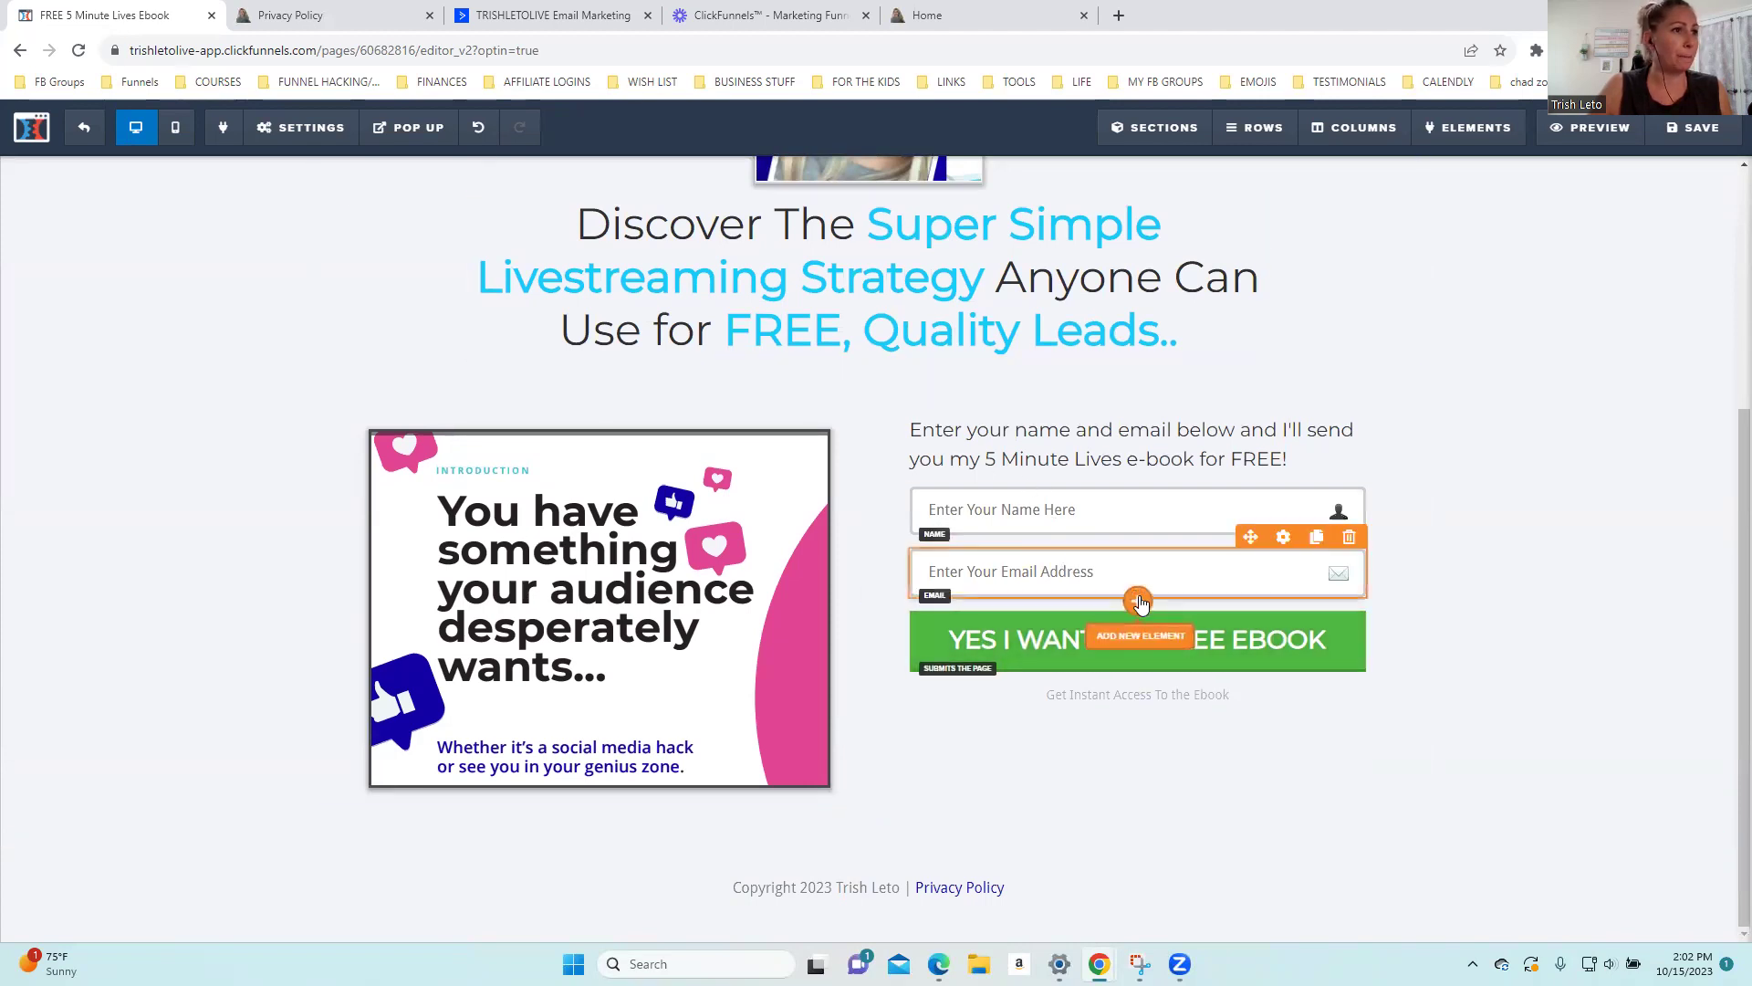
click(1139, 597)
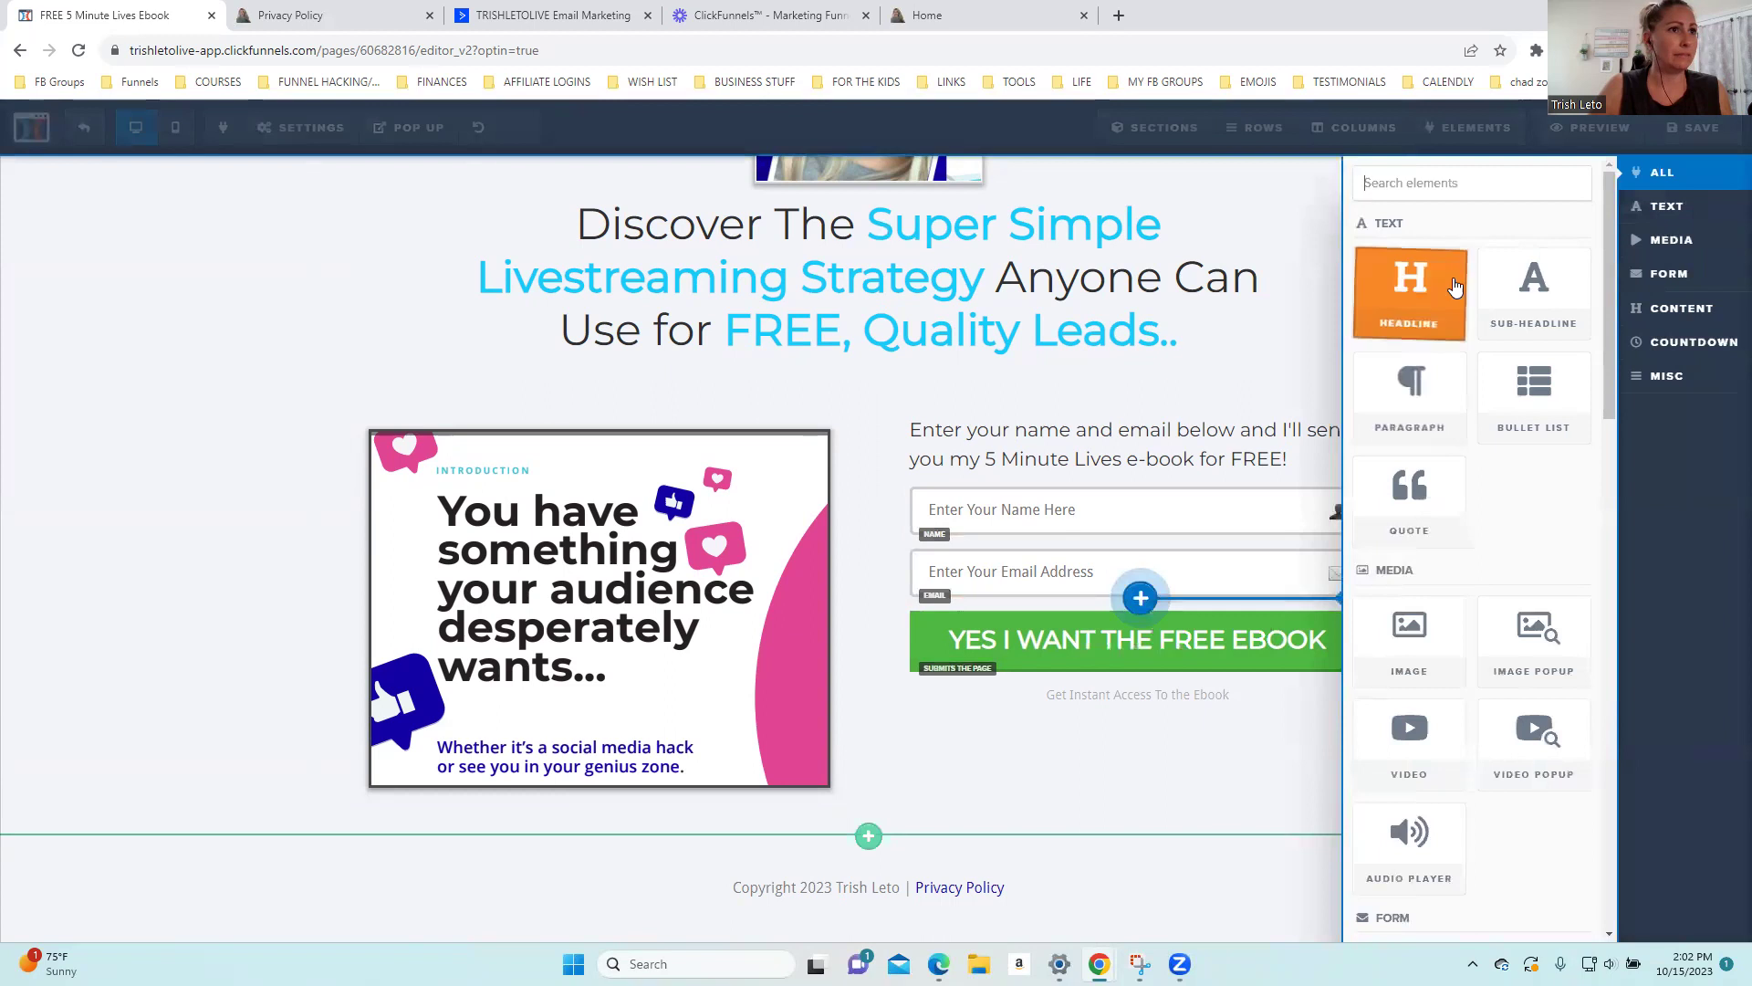
click(1533, 288)
click(1147, 635)
Type 'I will only email you once per week. I promise not to Spam you or share your information with anyone'
text(We)
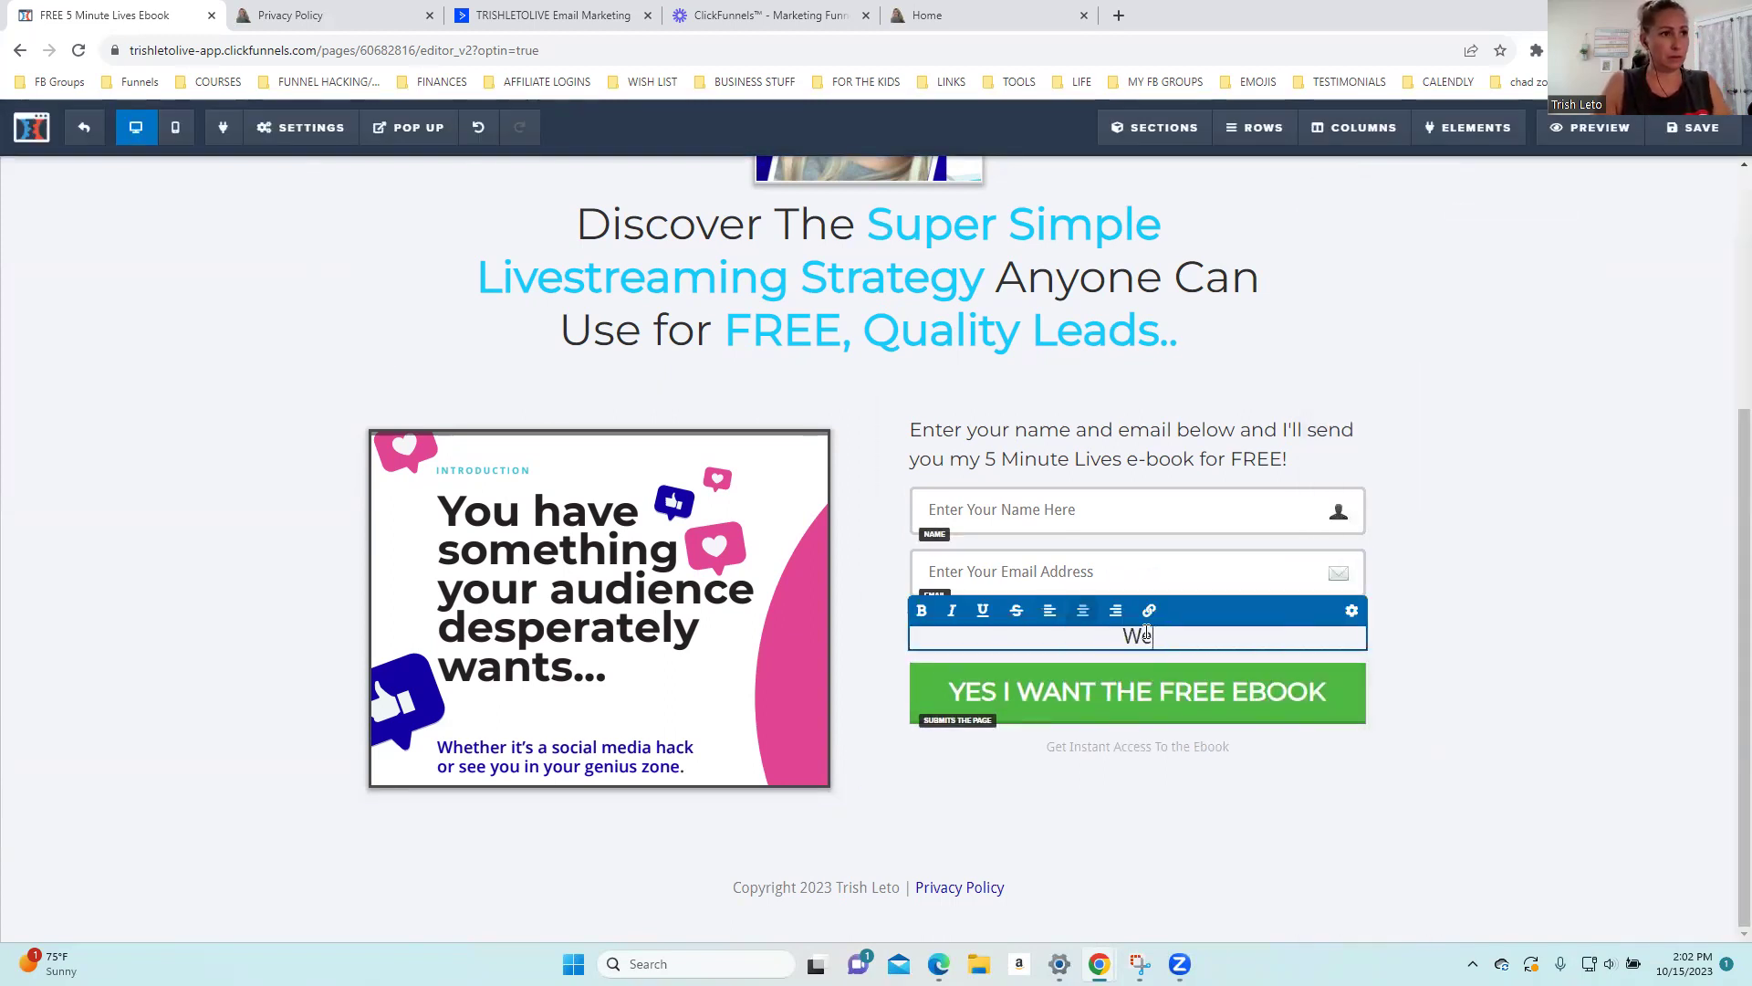
key(BackSpace)
key(BackSpace)
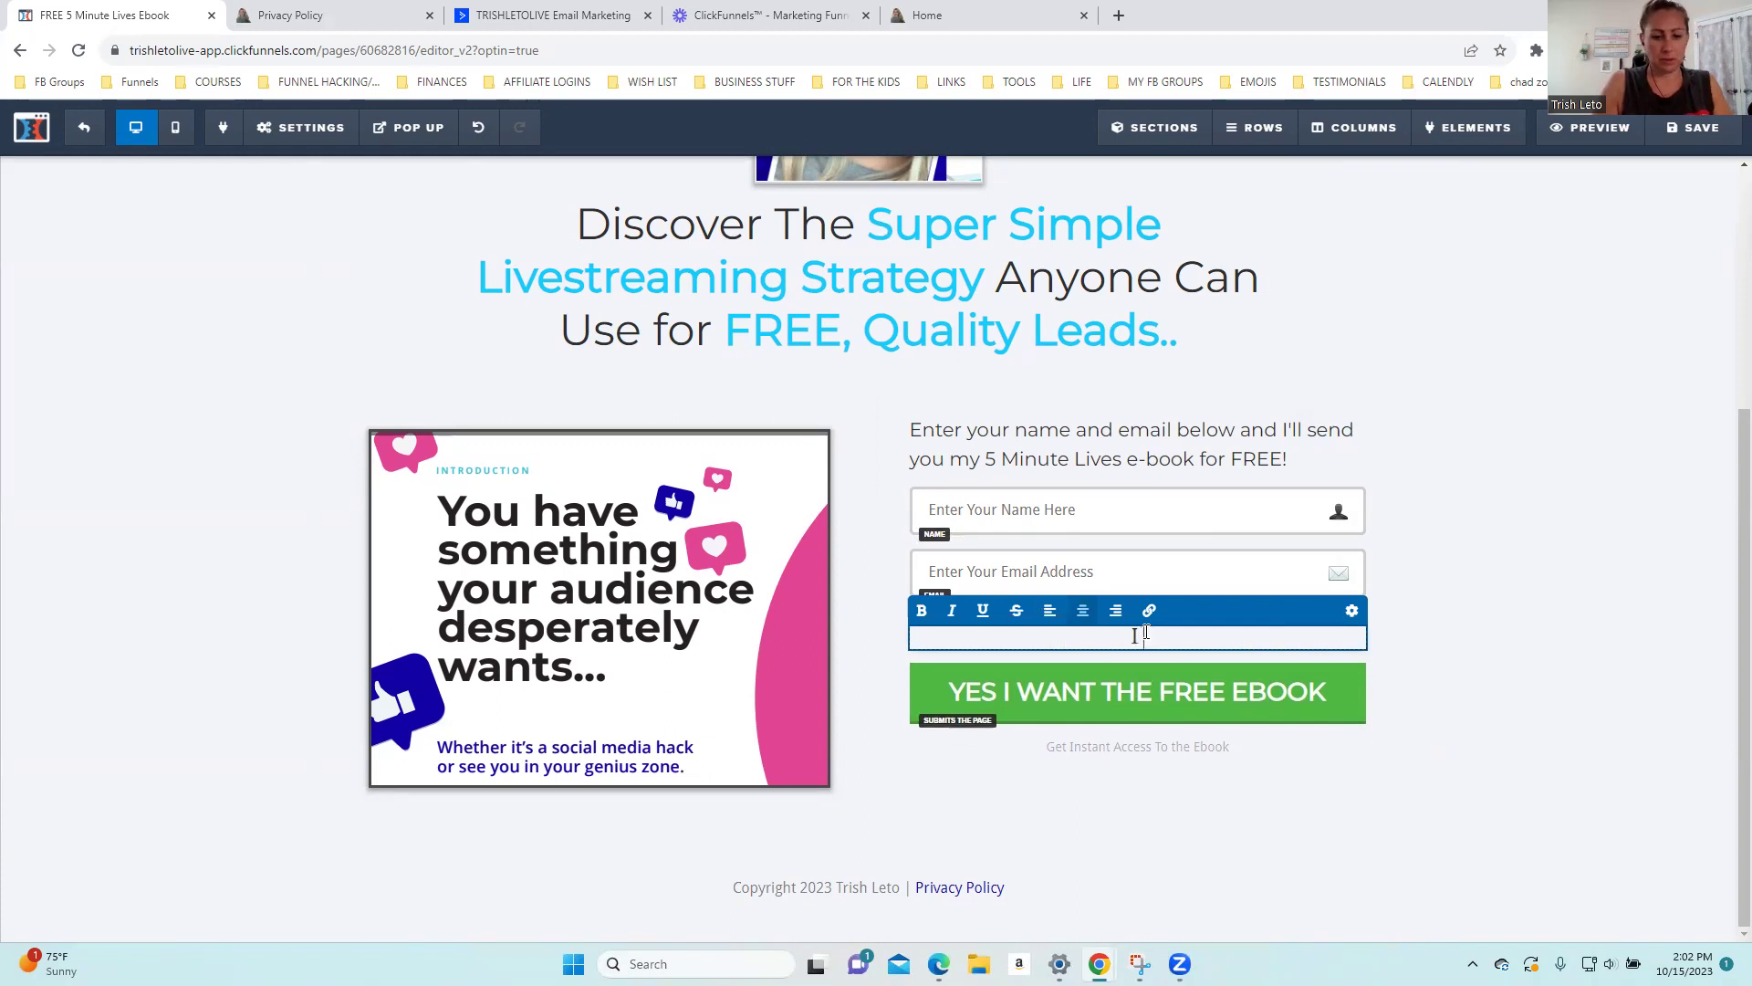
text(I will only email yo)
key(BackSpace)
key(BackSpace)
key(BackSpace)
key(BackSpace)
key(BackSpace)
text(il ou one)
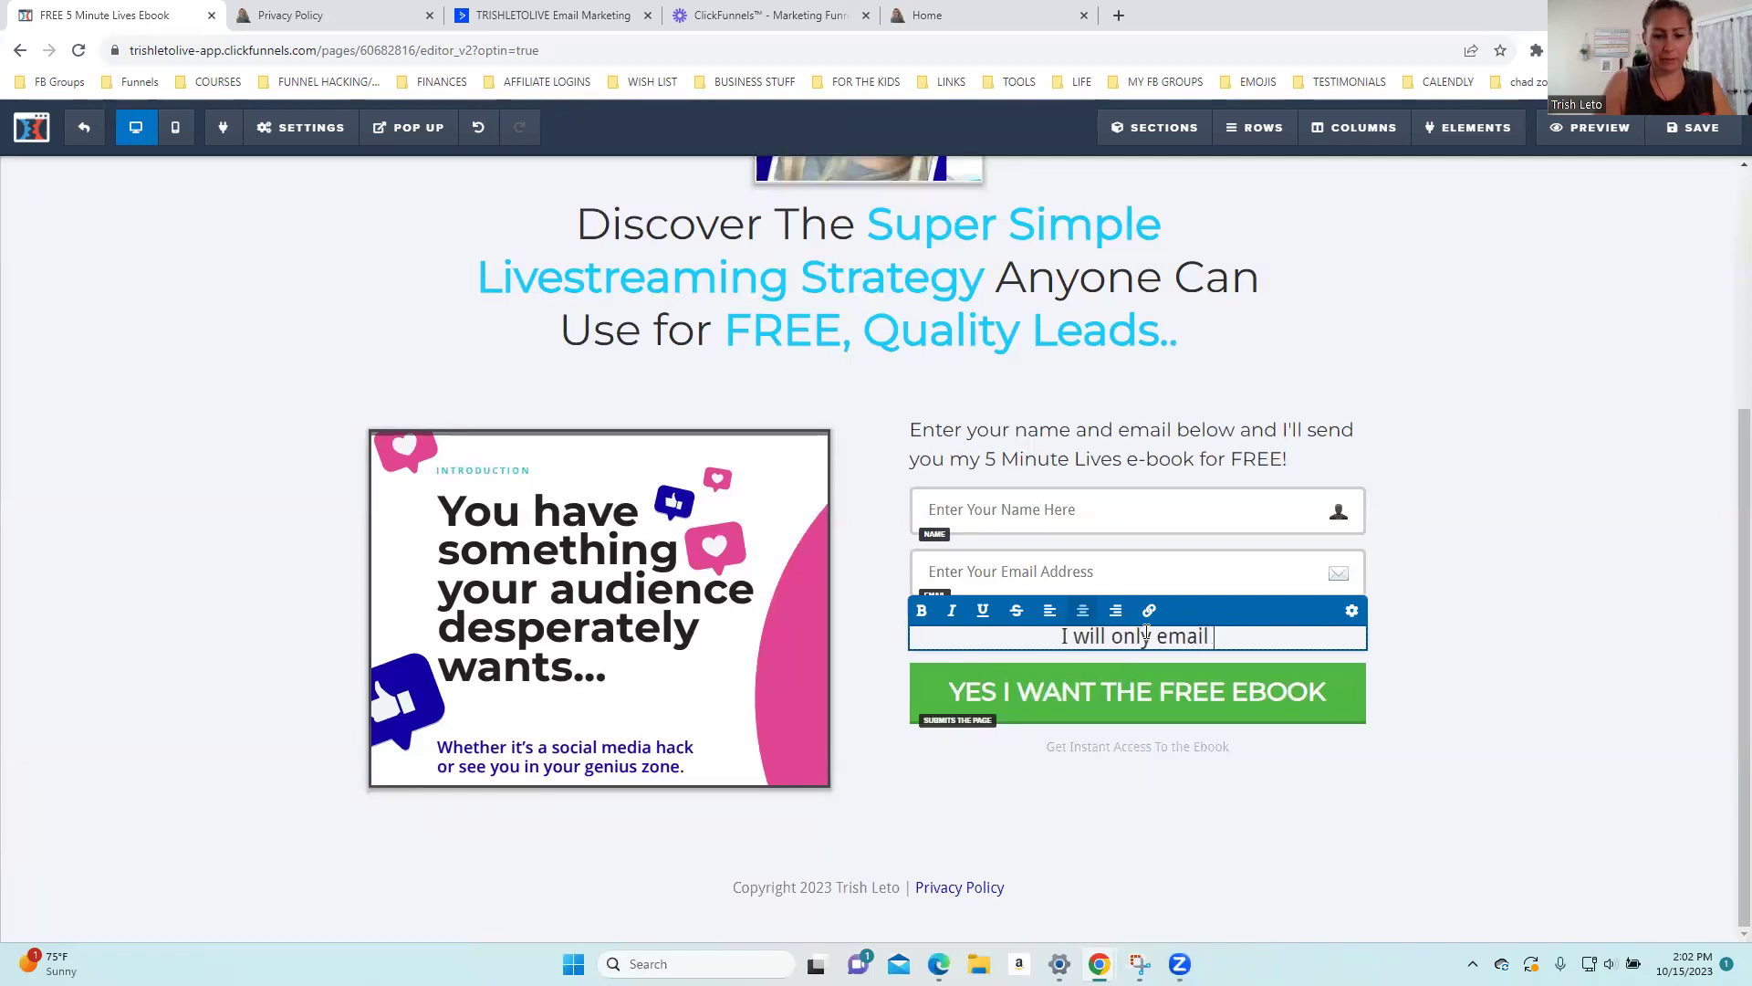
key(BackSpace)
key(BackSpace)
key(BackSpace)
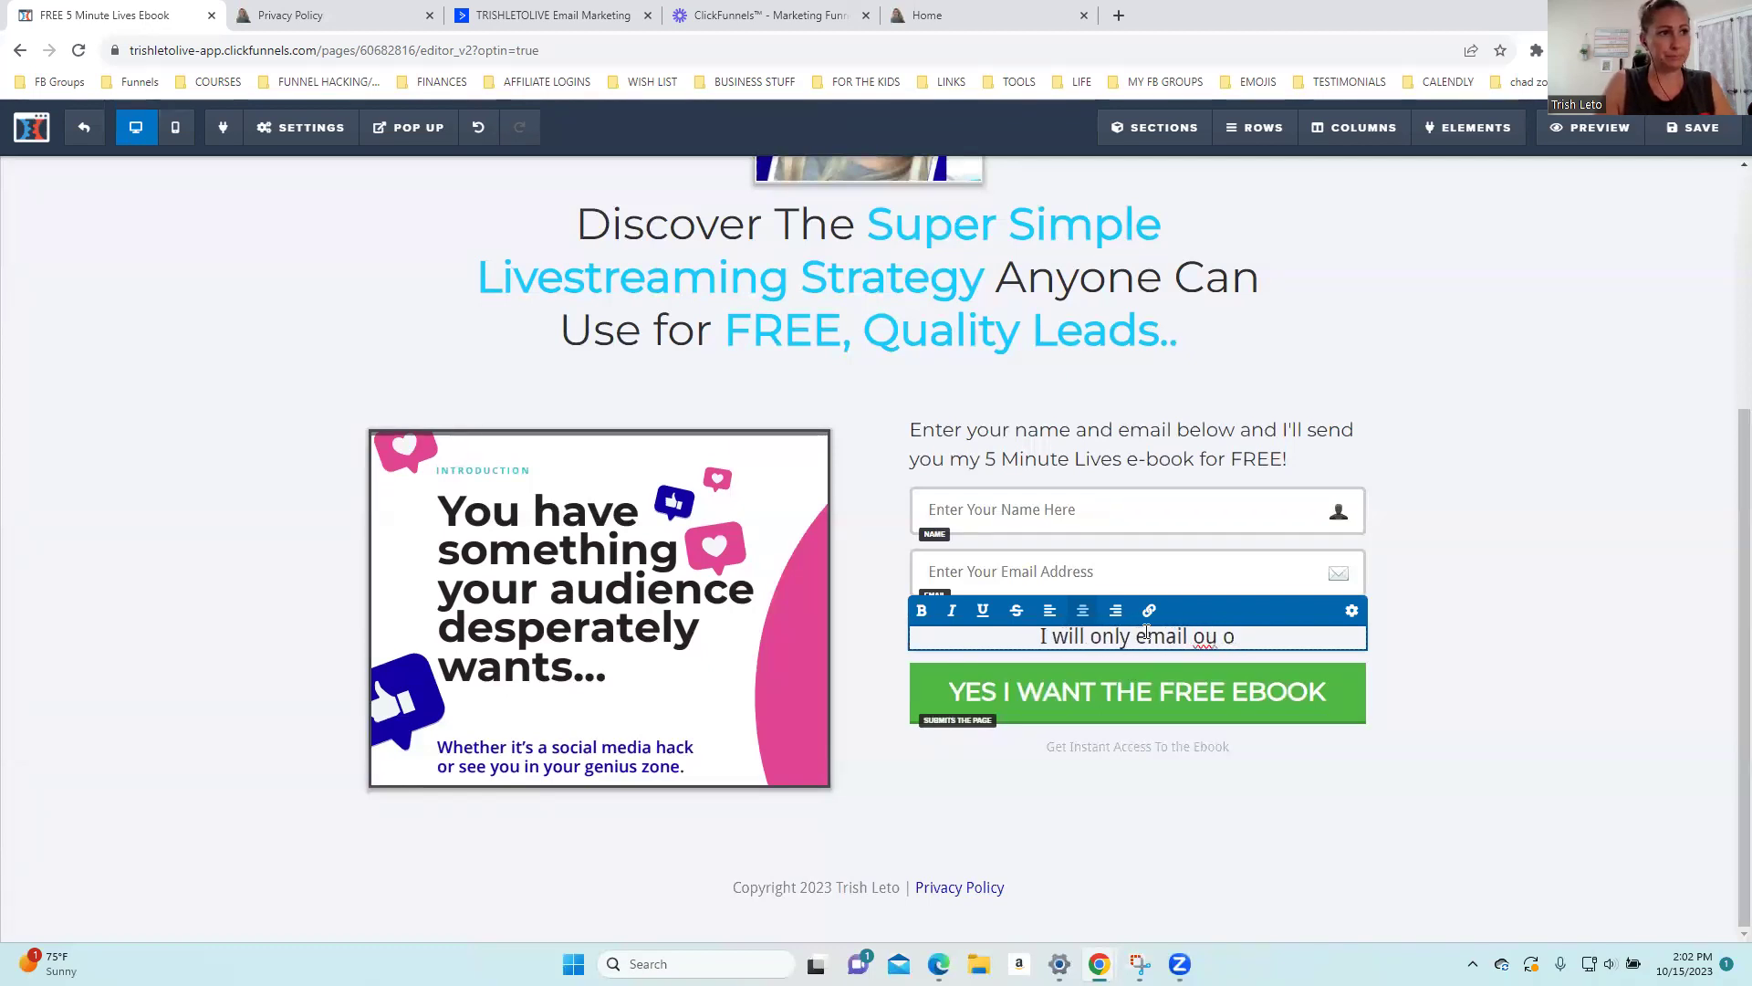
text(ce )
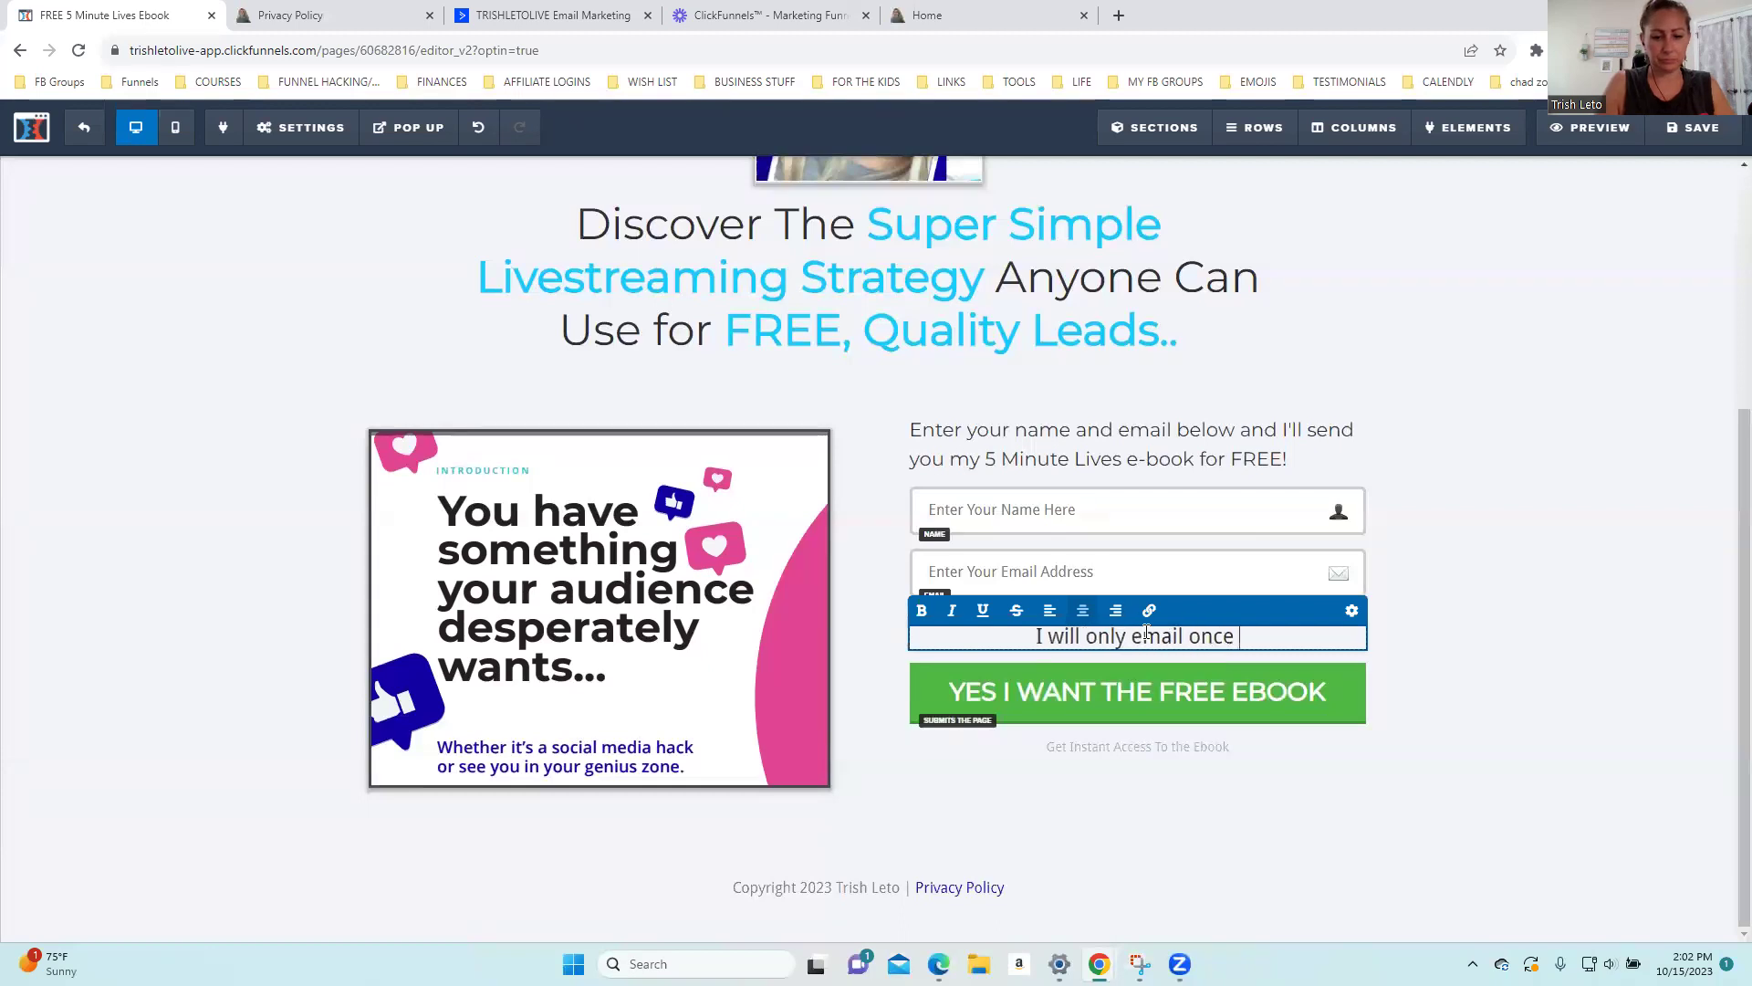
text(per week,)
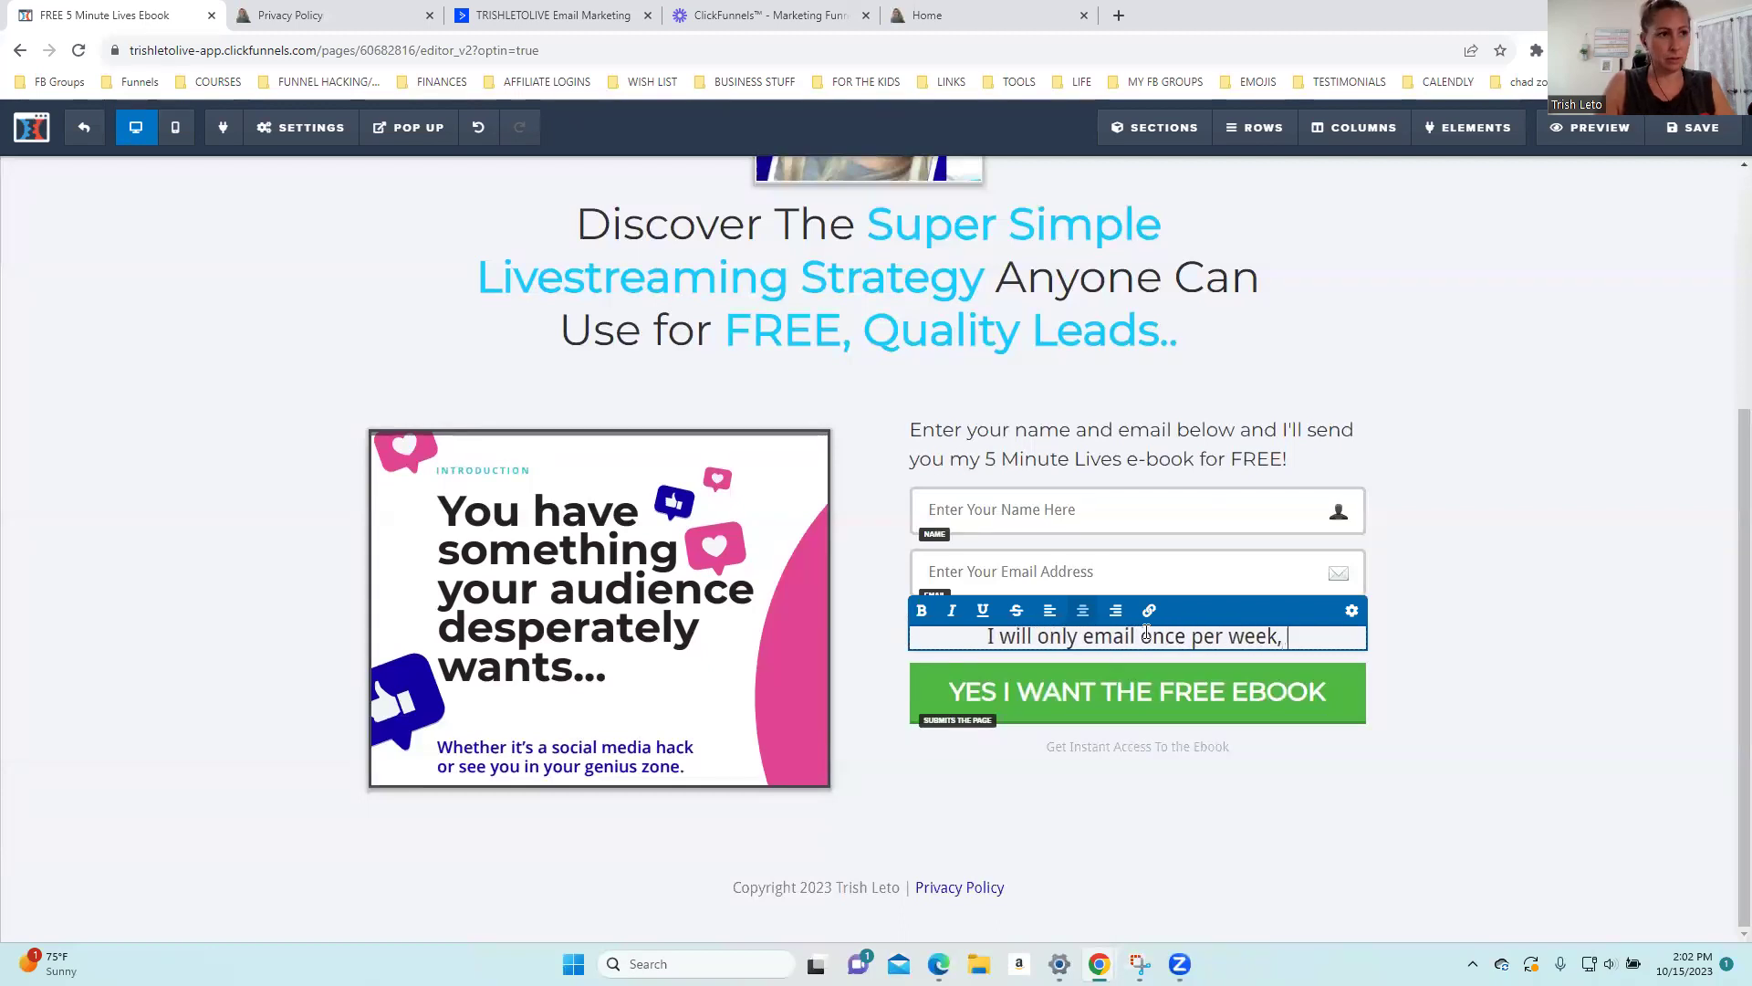
key(BackSpace)
key(BackSpace)
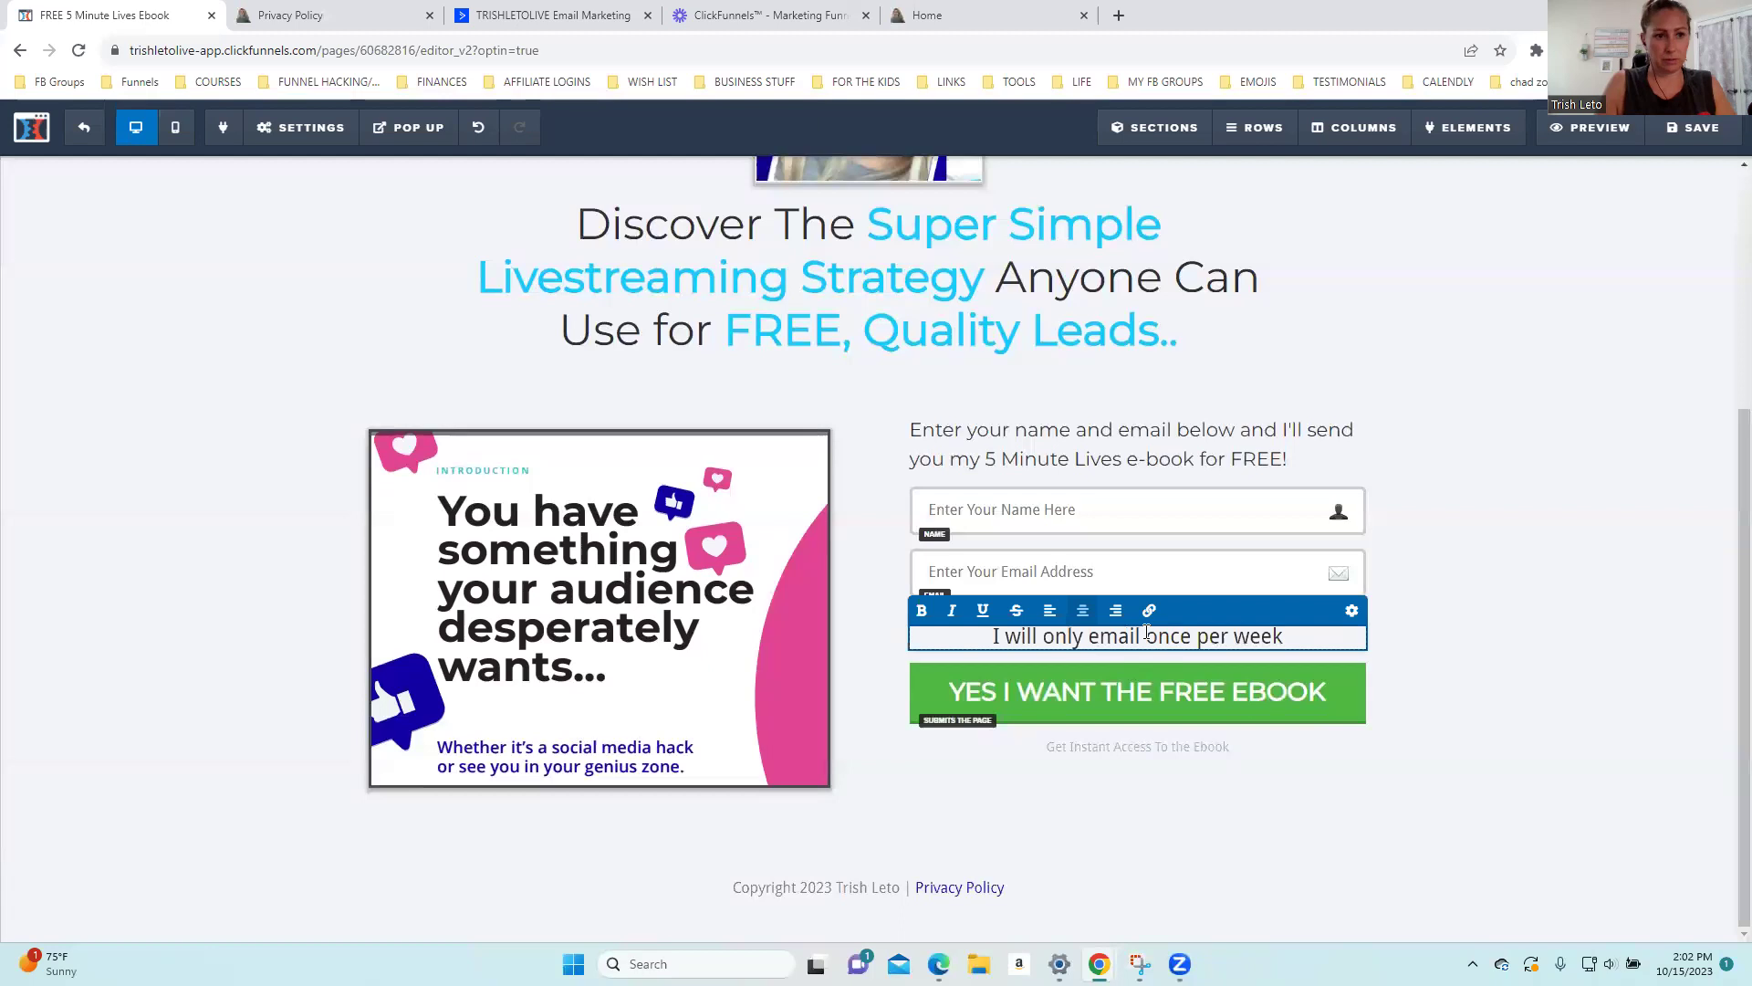
text(. I promise not to )
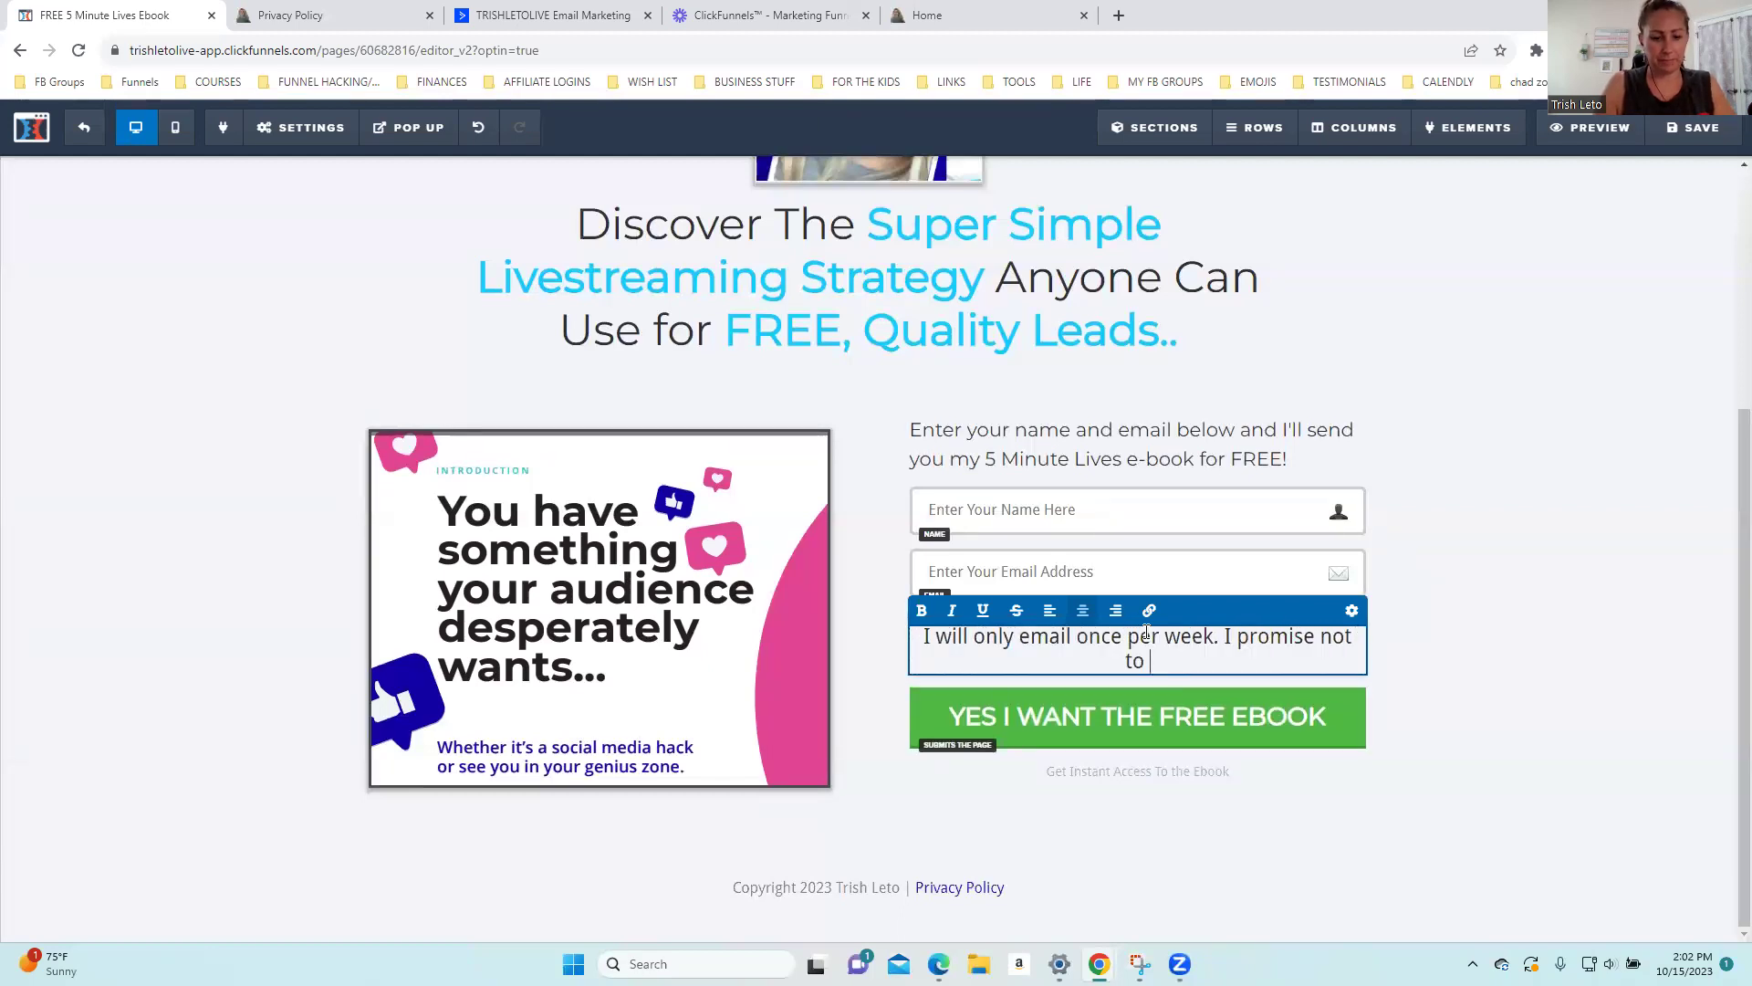
text(Spam you or share your information )
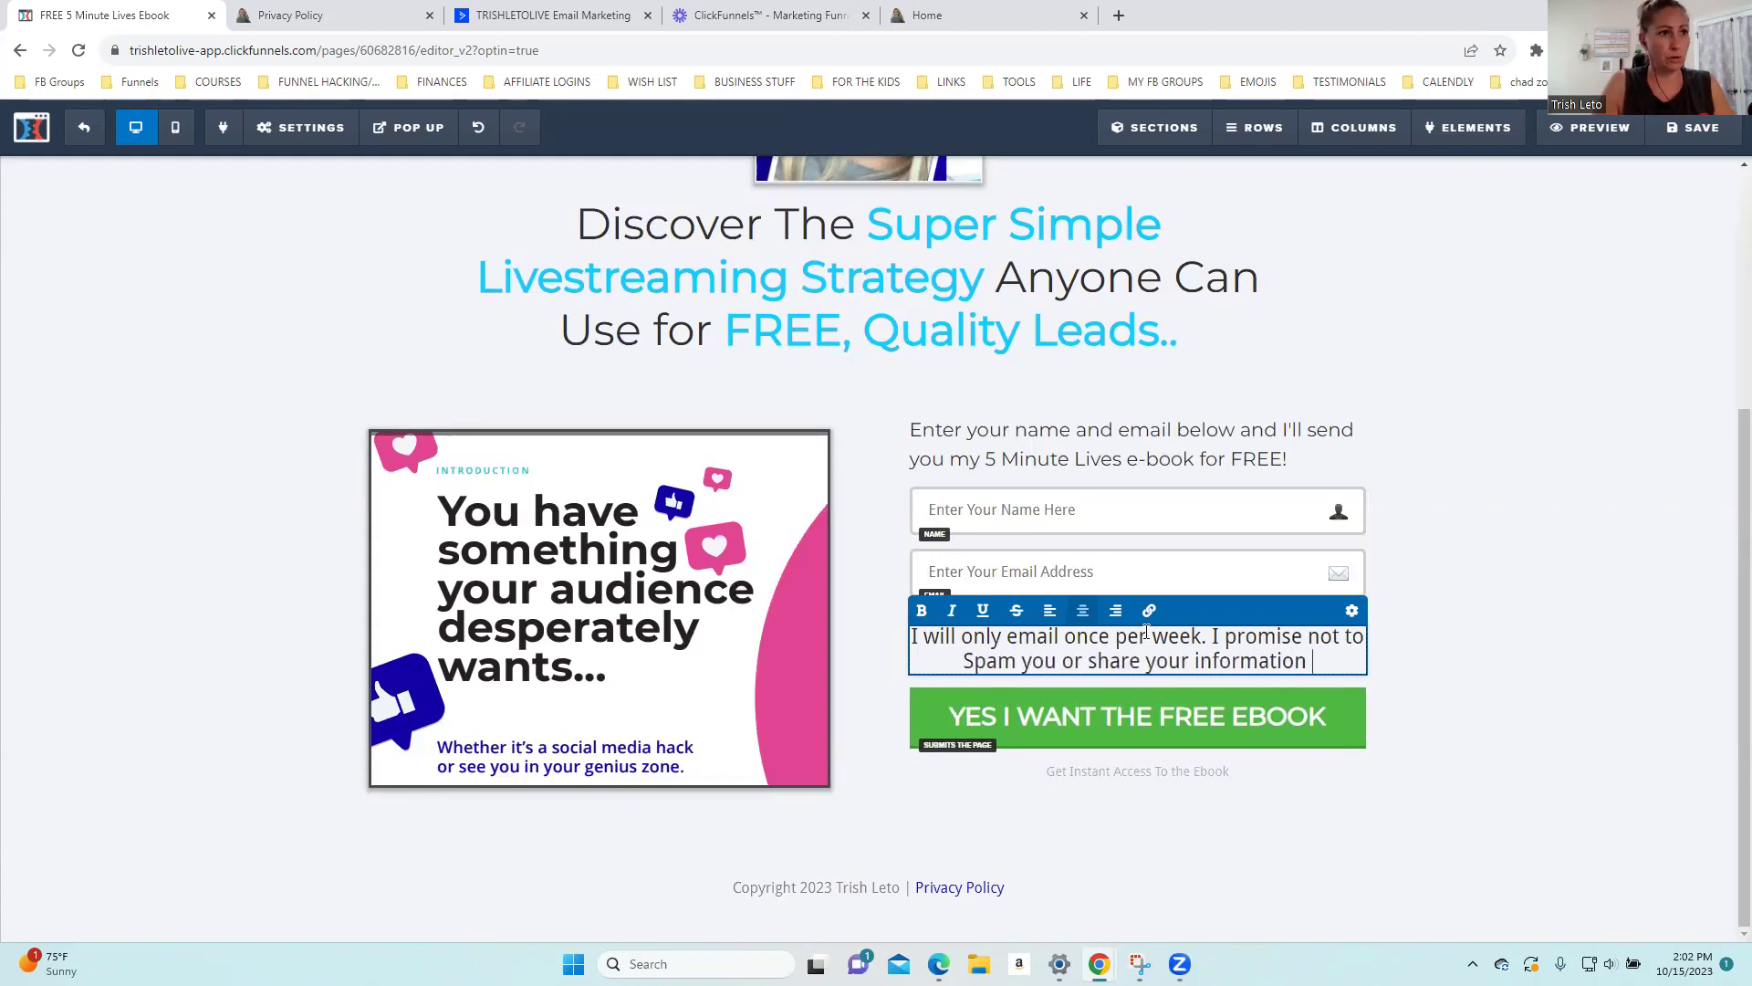
text(with anyone)
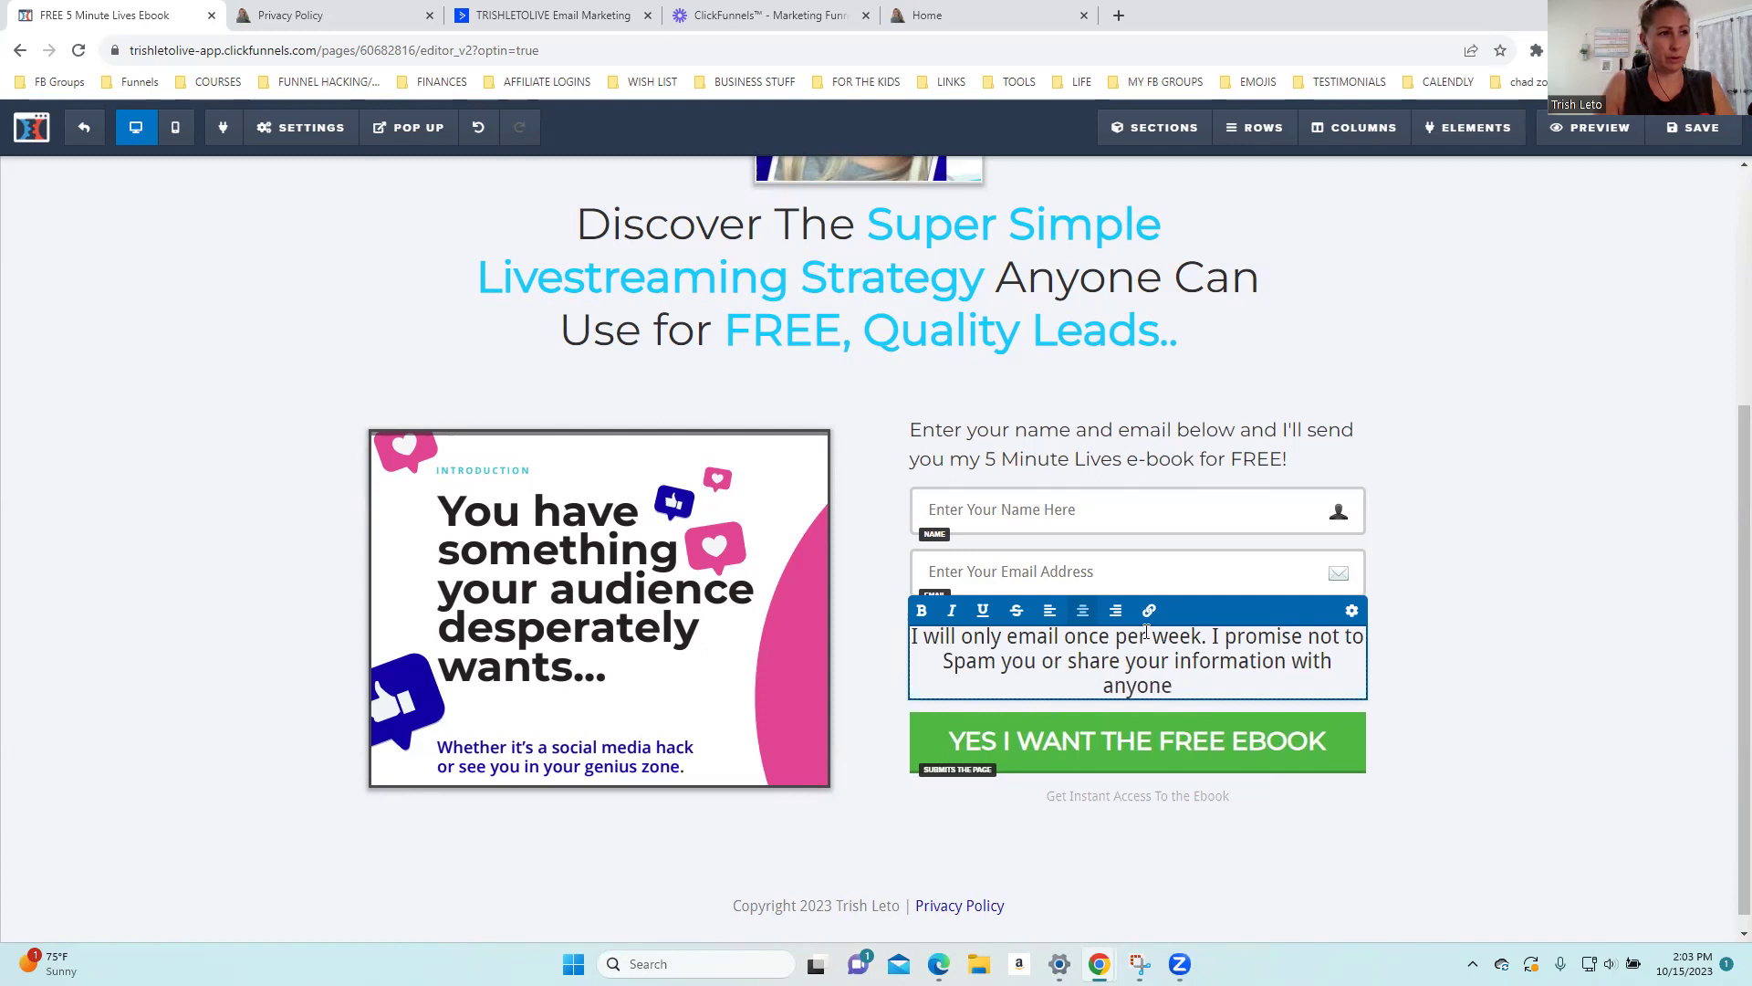
Finish the note: 'or any other entity. Your email will be used…providing you with awesome value.'
text(or any )
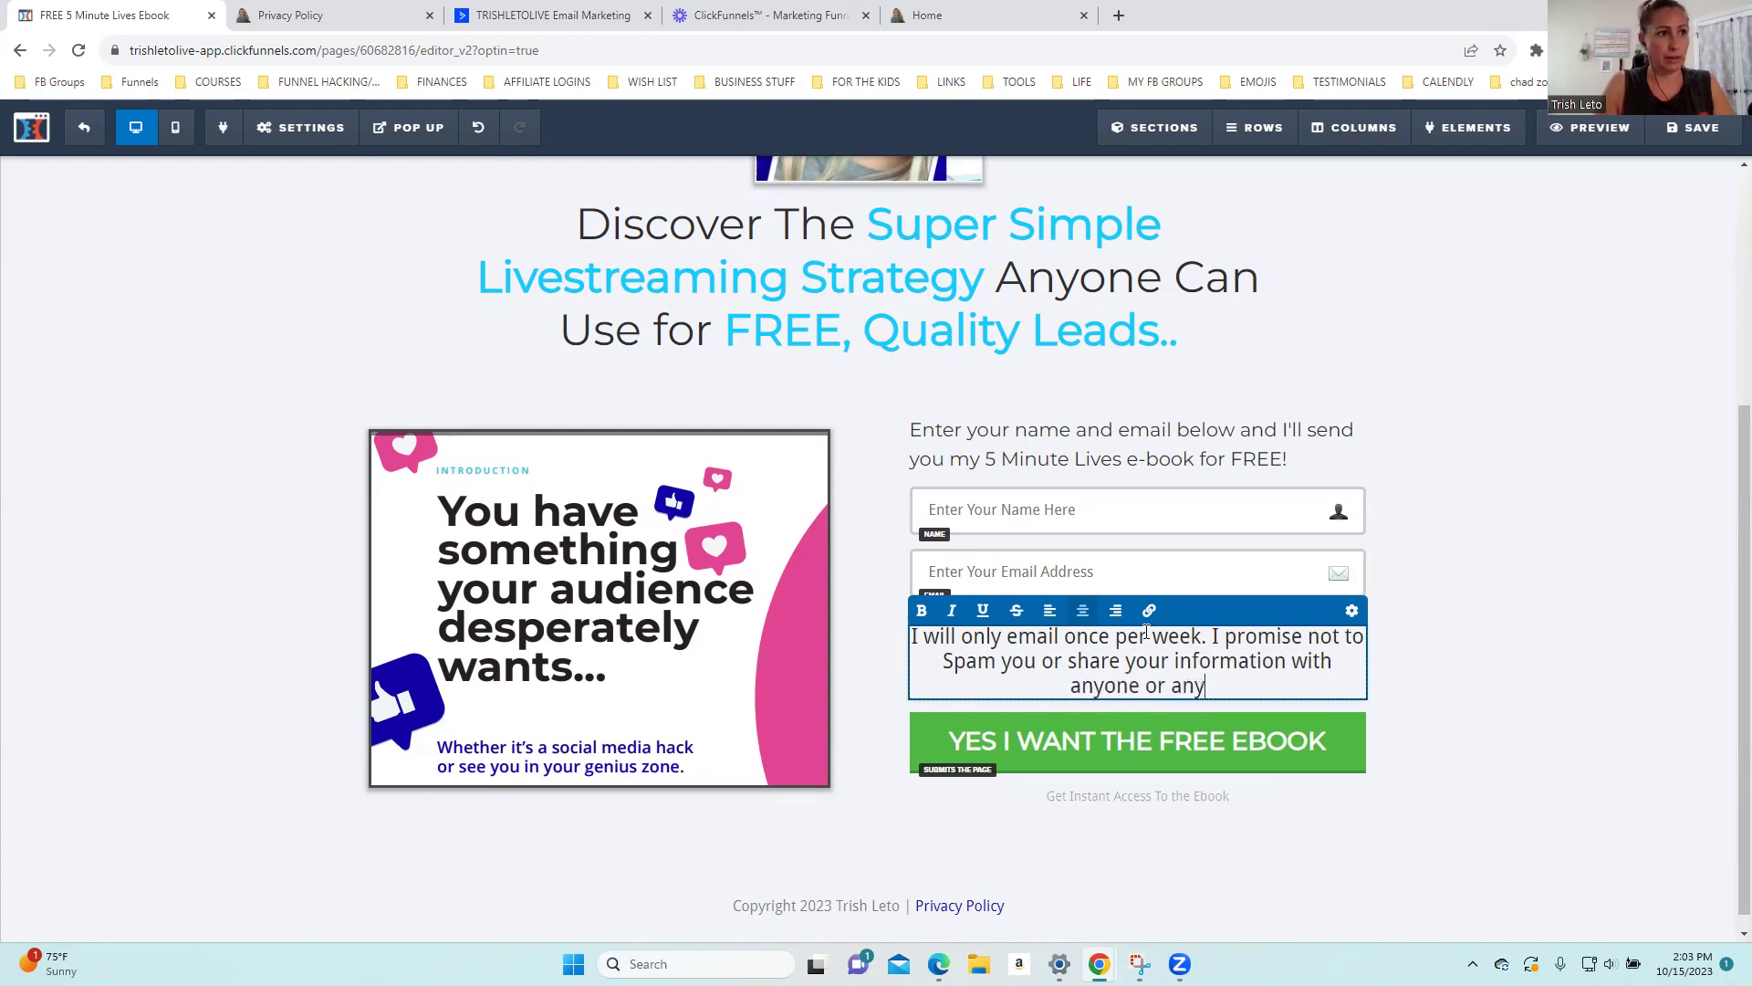
text(other en)
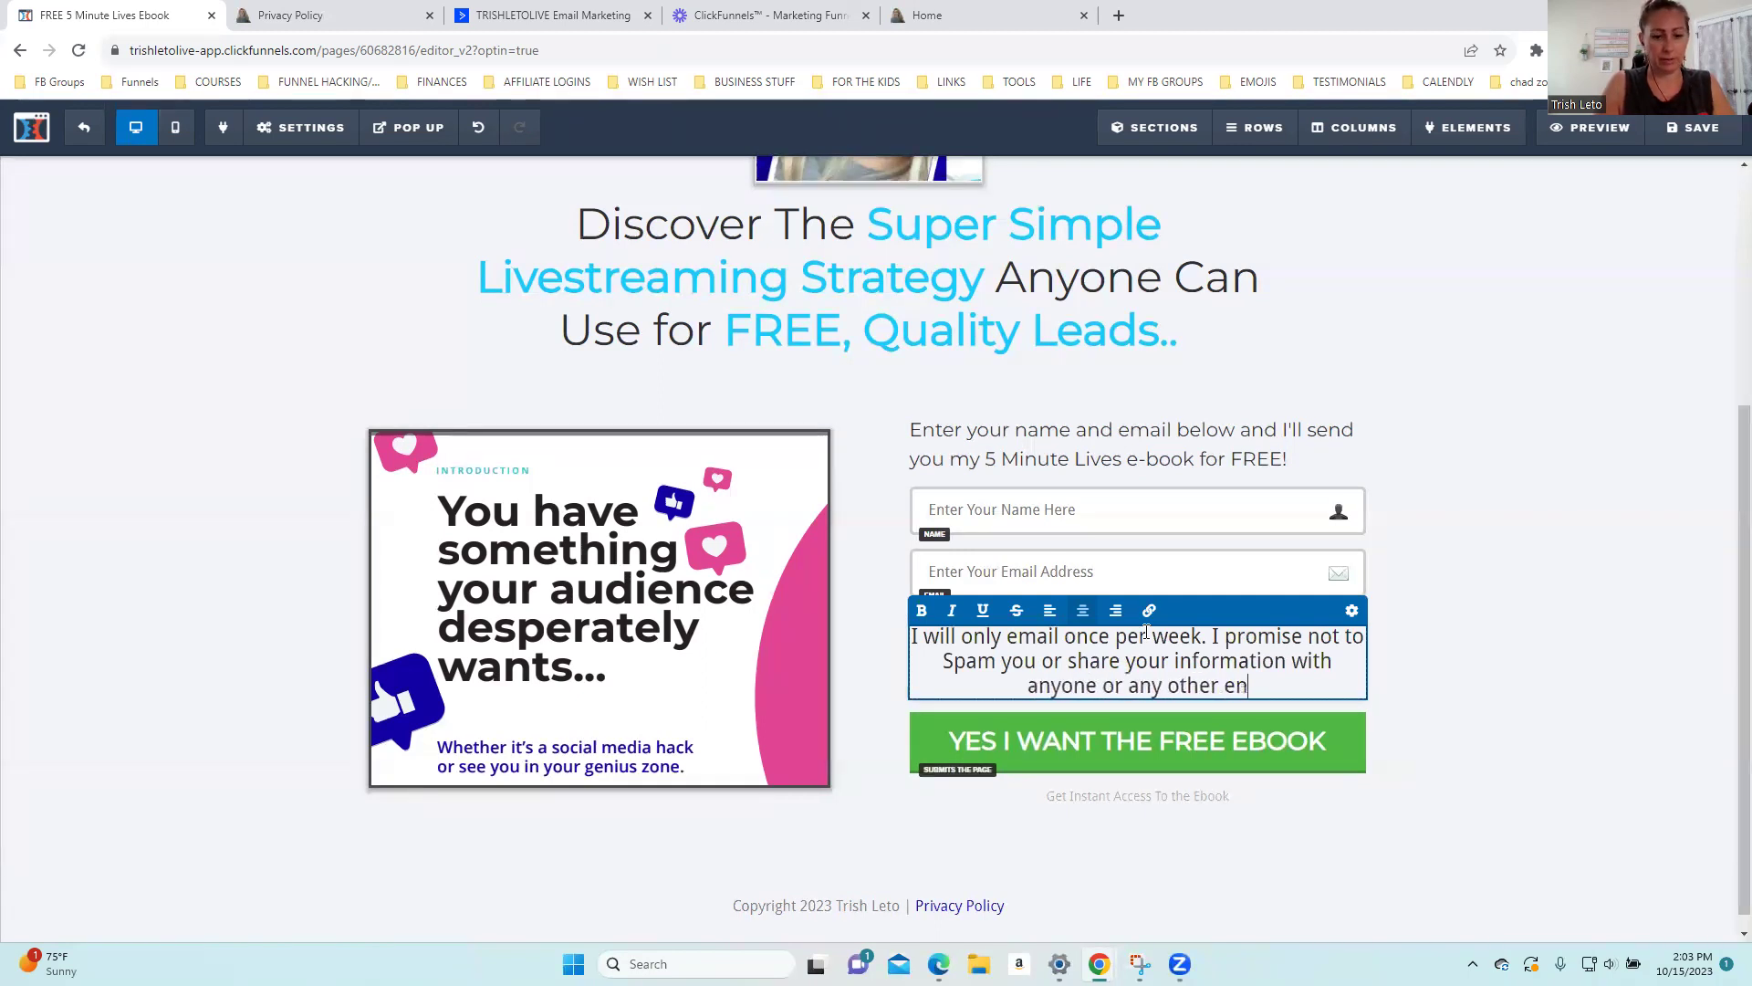
text(tity.)
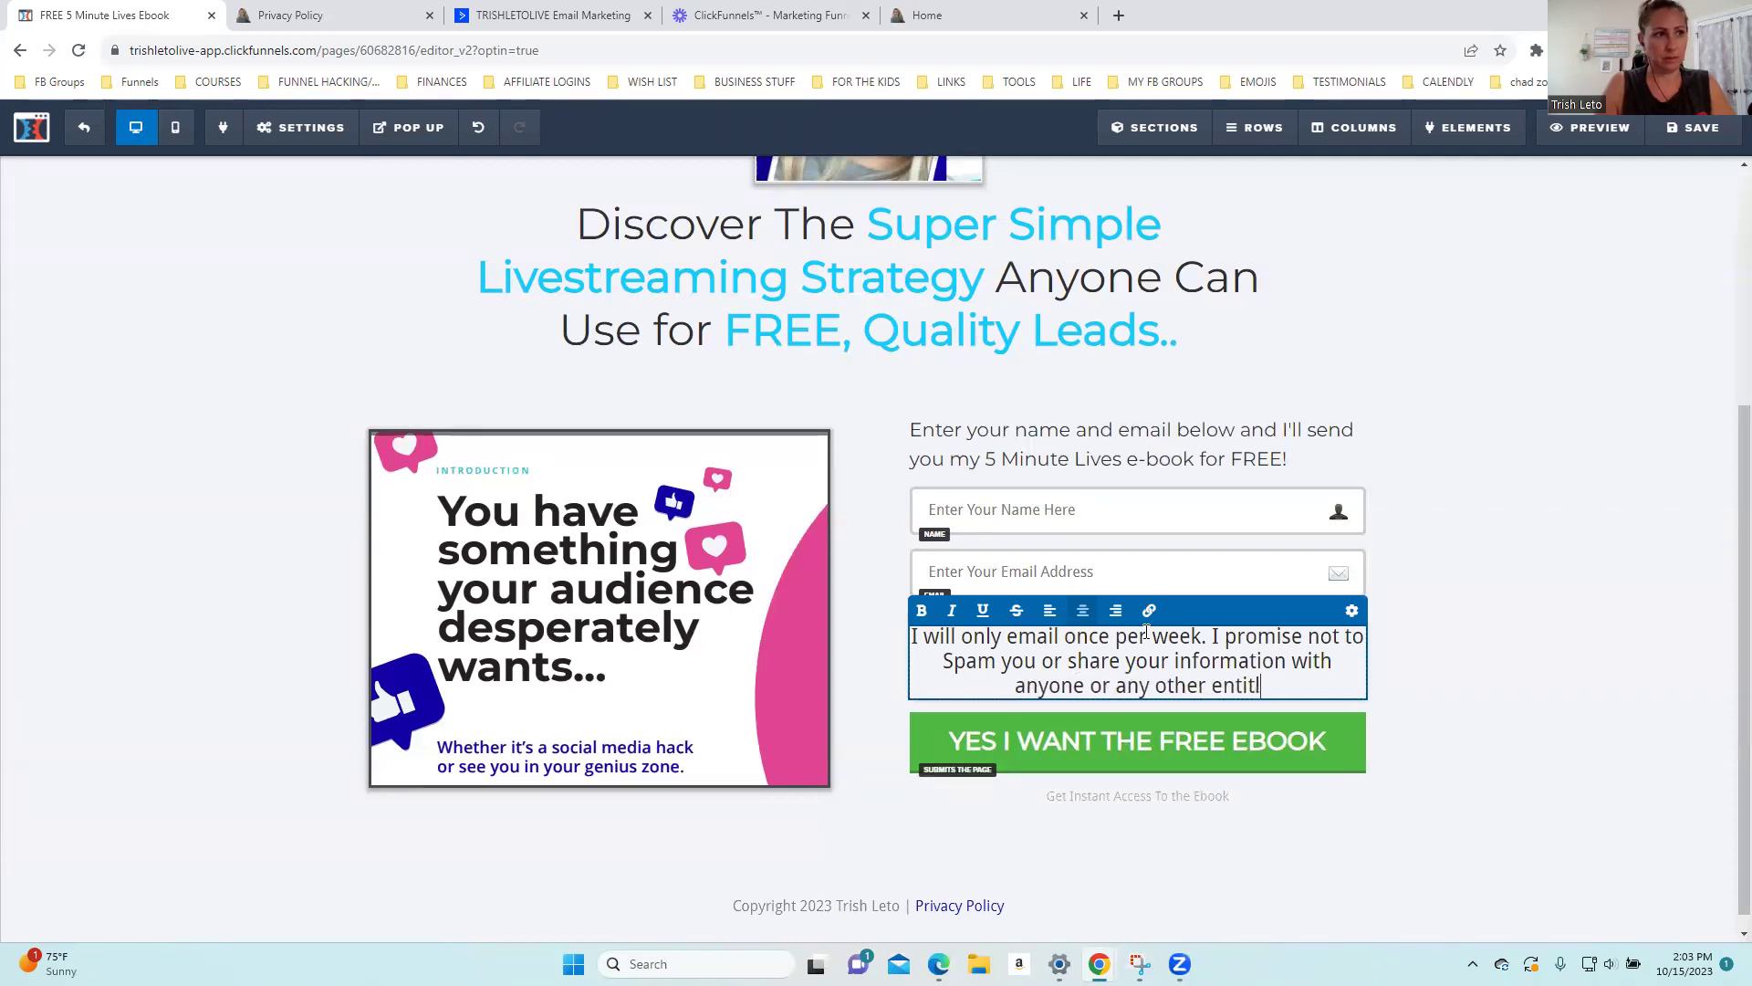
key(BackSpace)
key(BackSpace)
text(y. Your email will be sue)
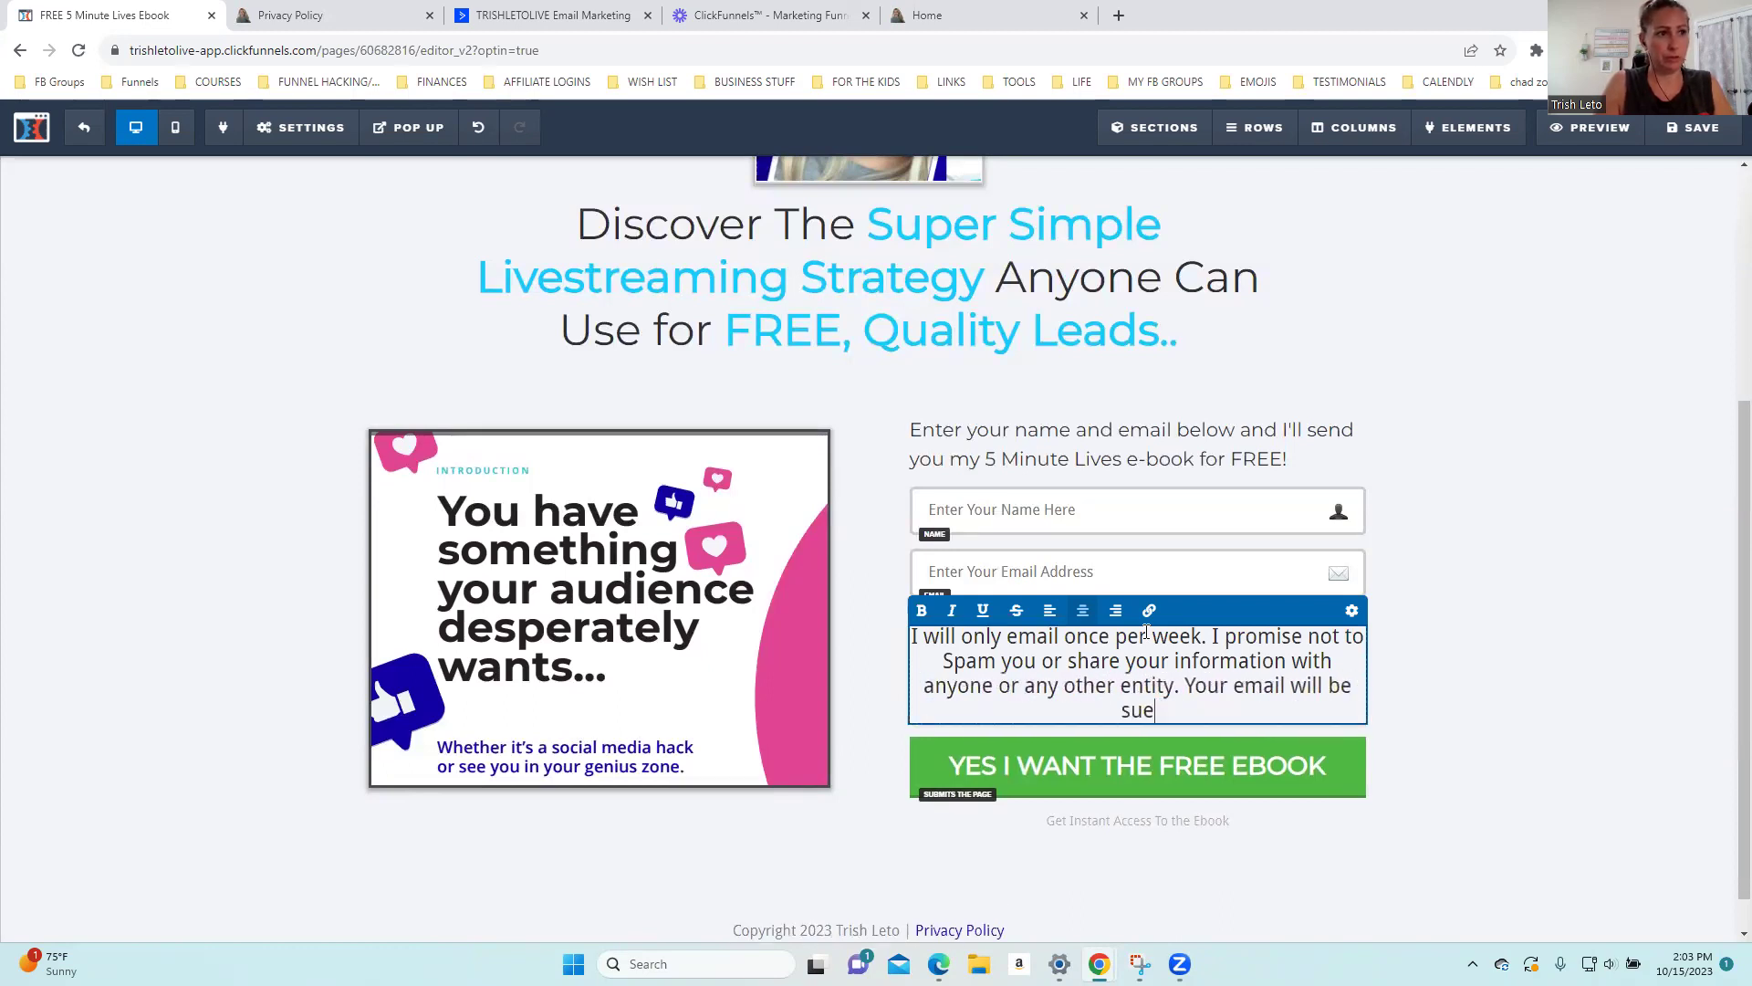
key(BackSpace)
key(BackSpace)
key(BackSpace)
text(used)
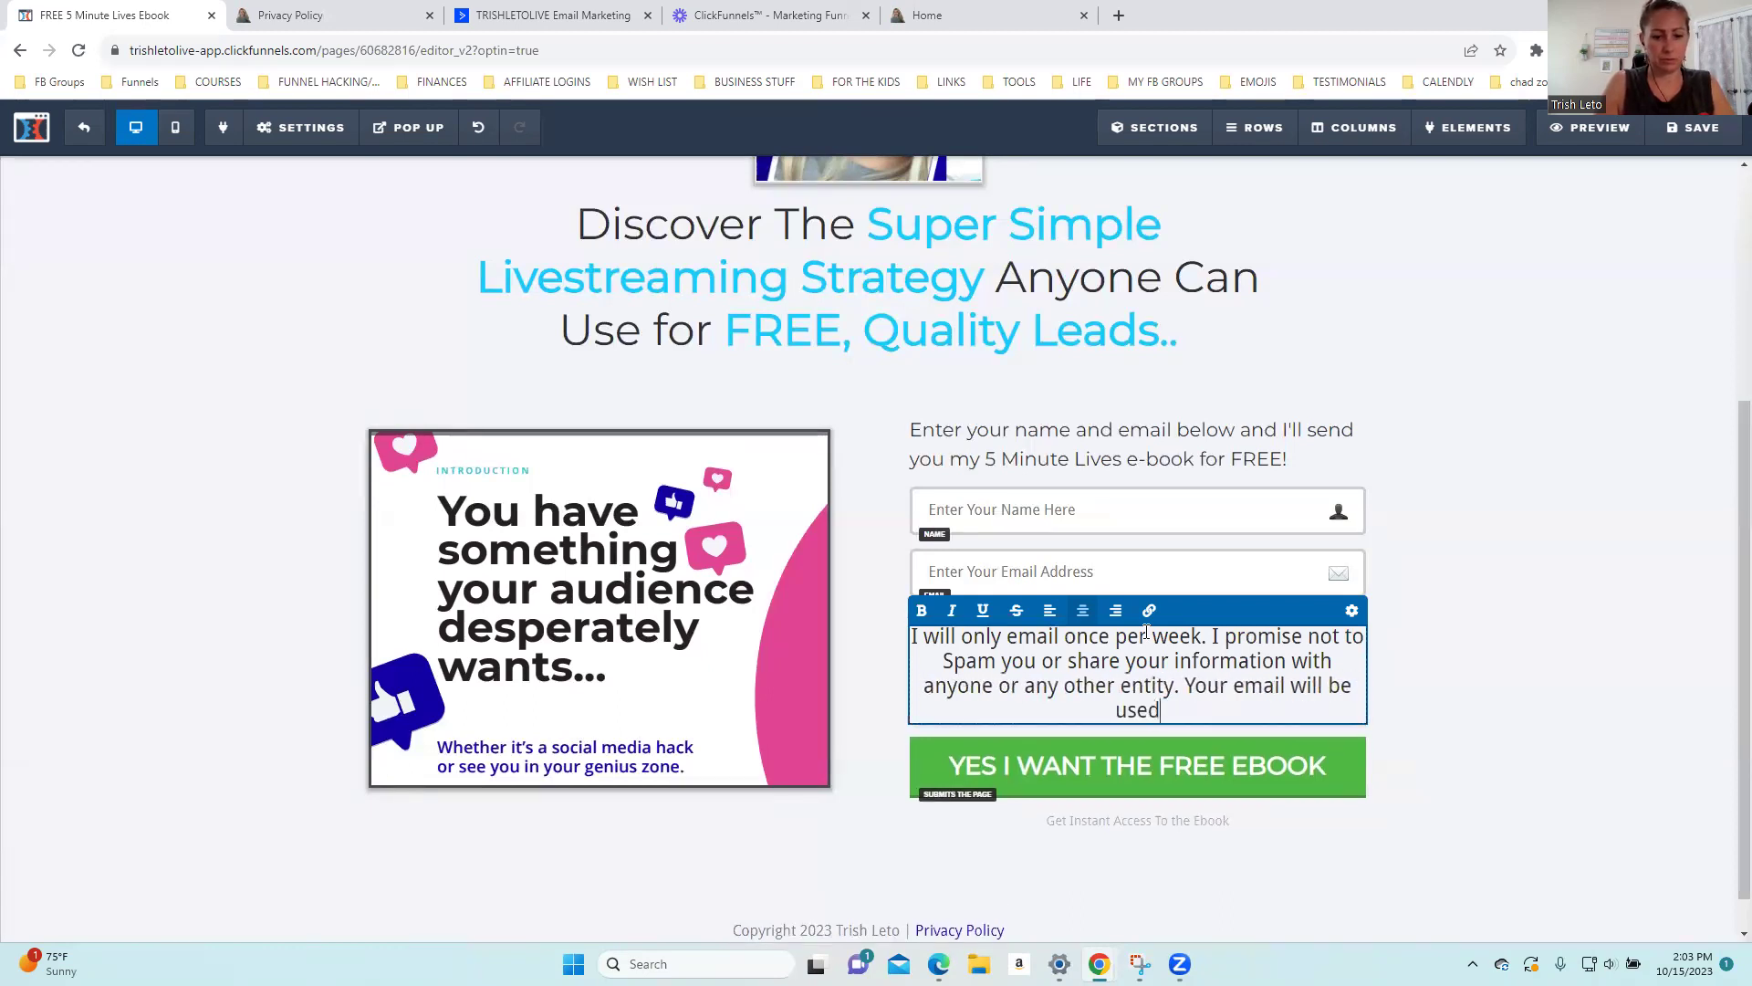
text( for the sole prup)
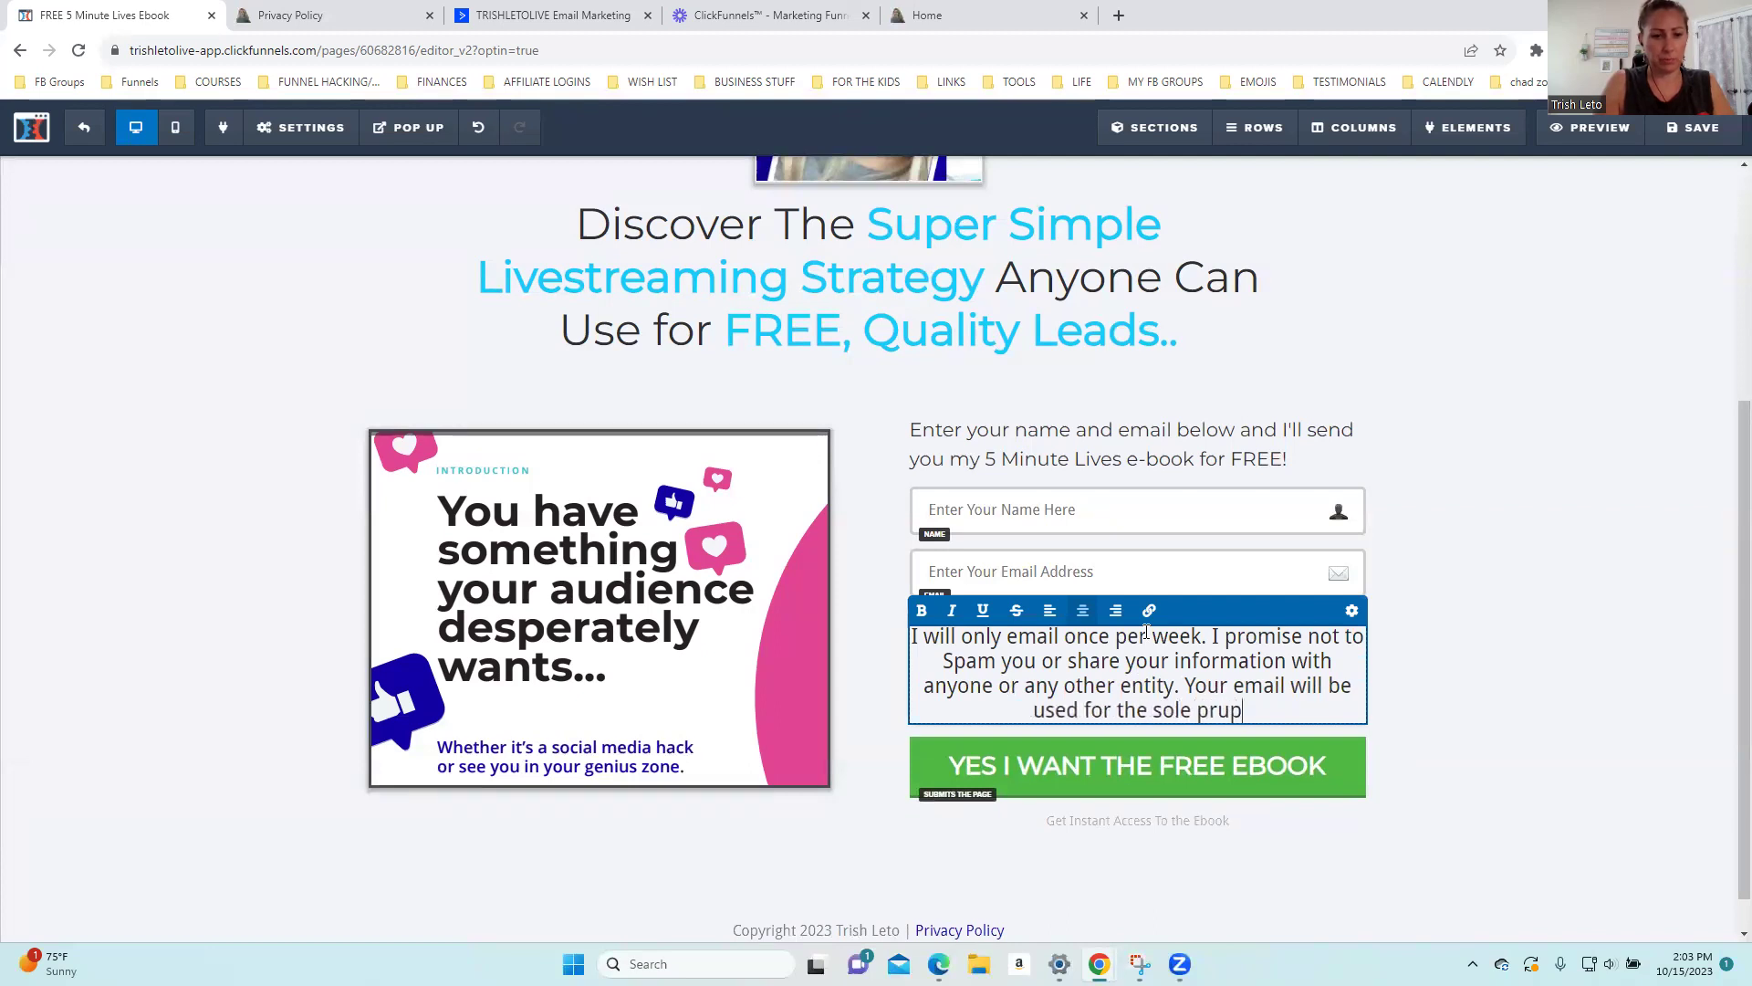
text(ose of Trish )
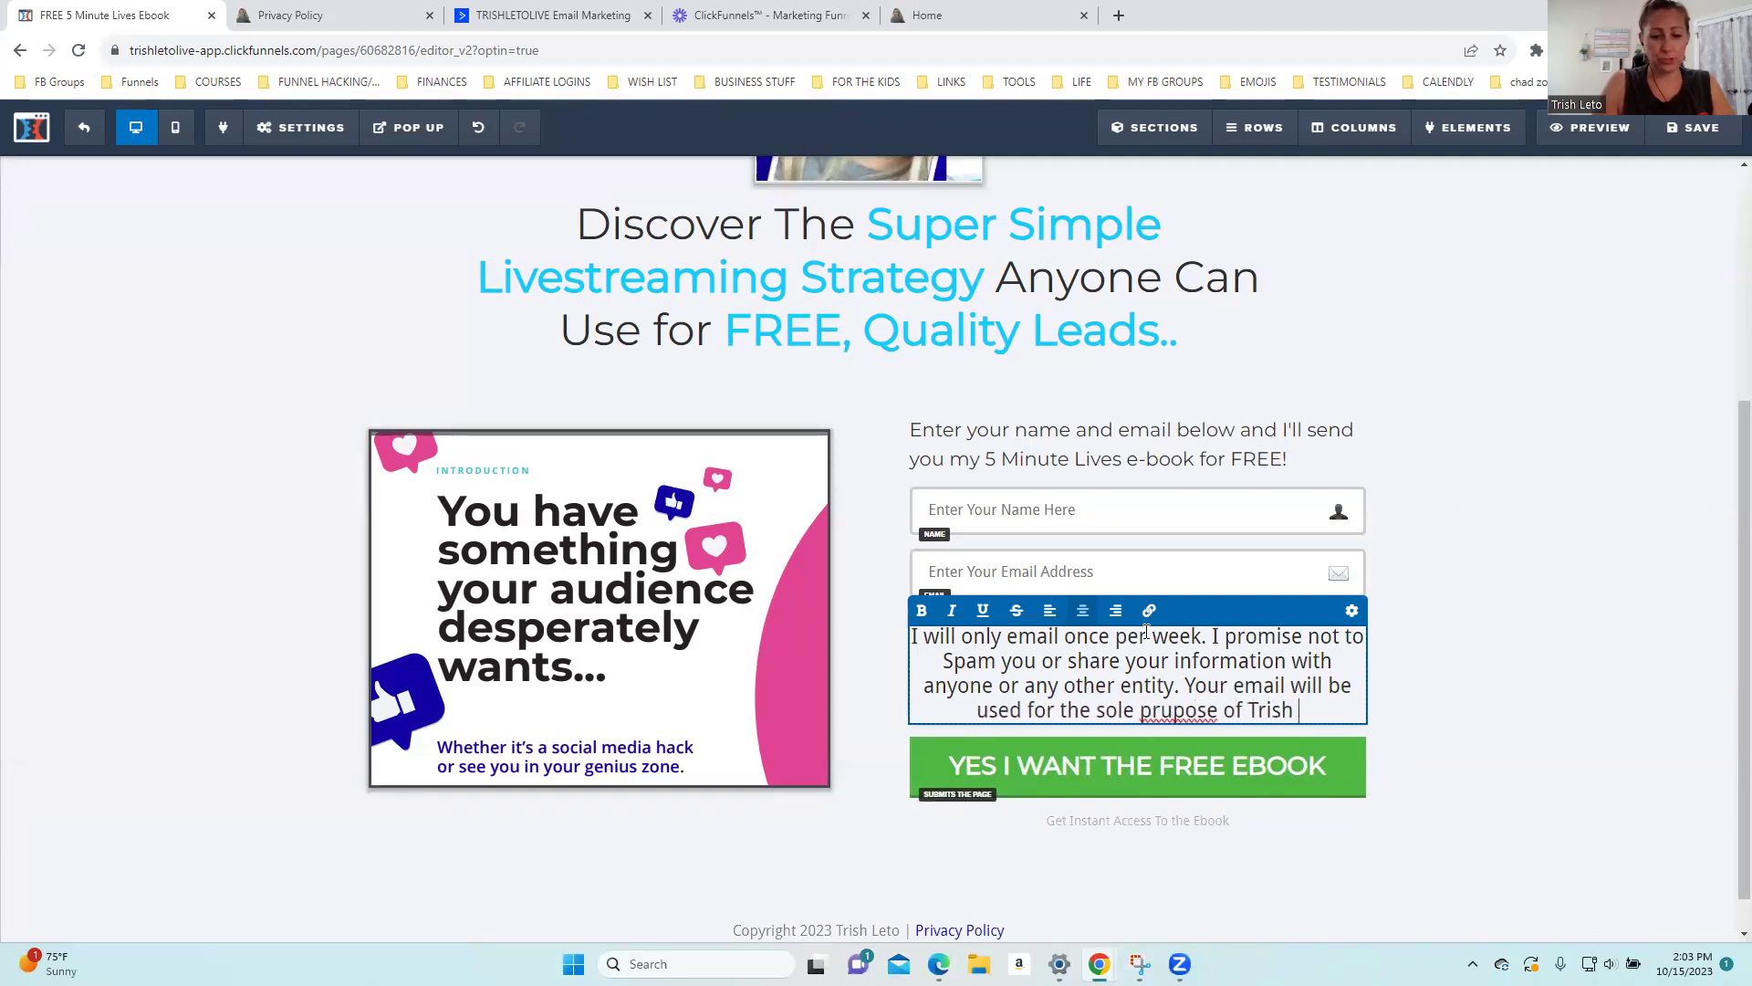
text(Leto providing you wt)
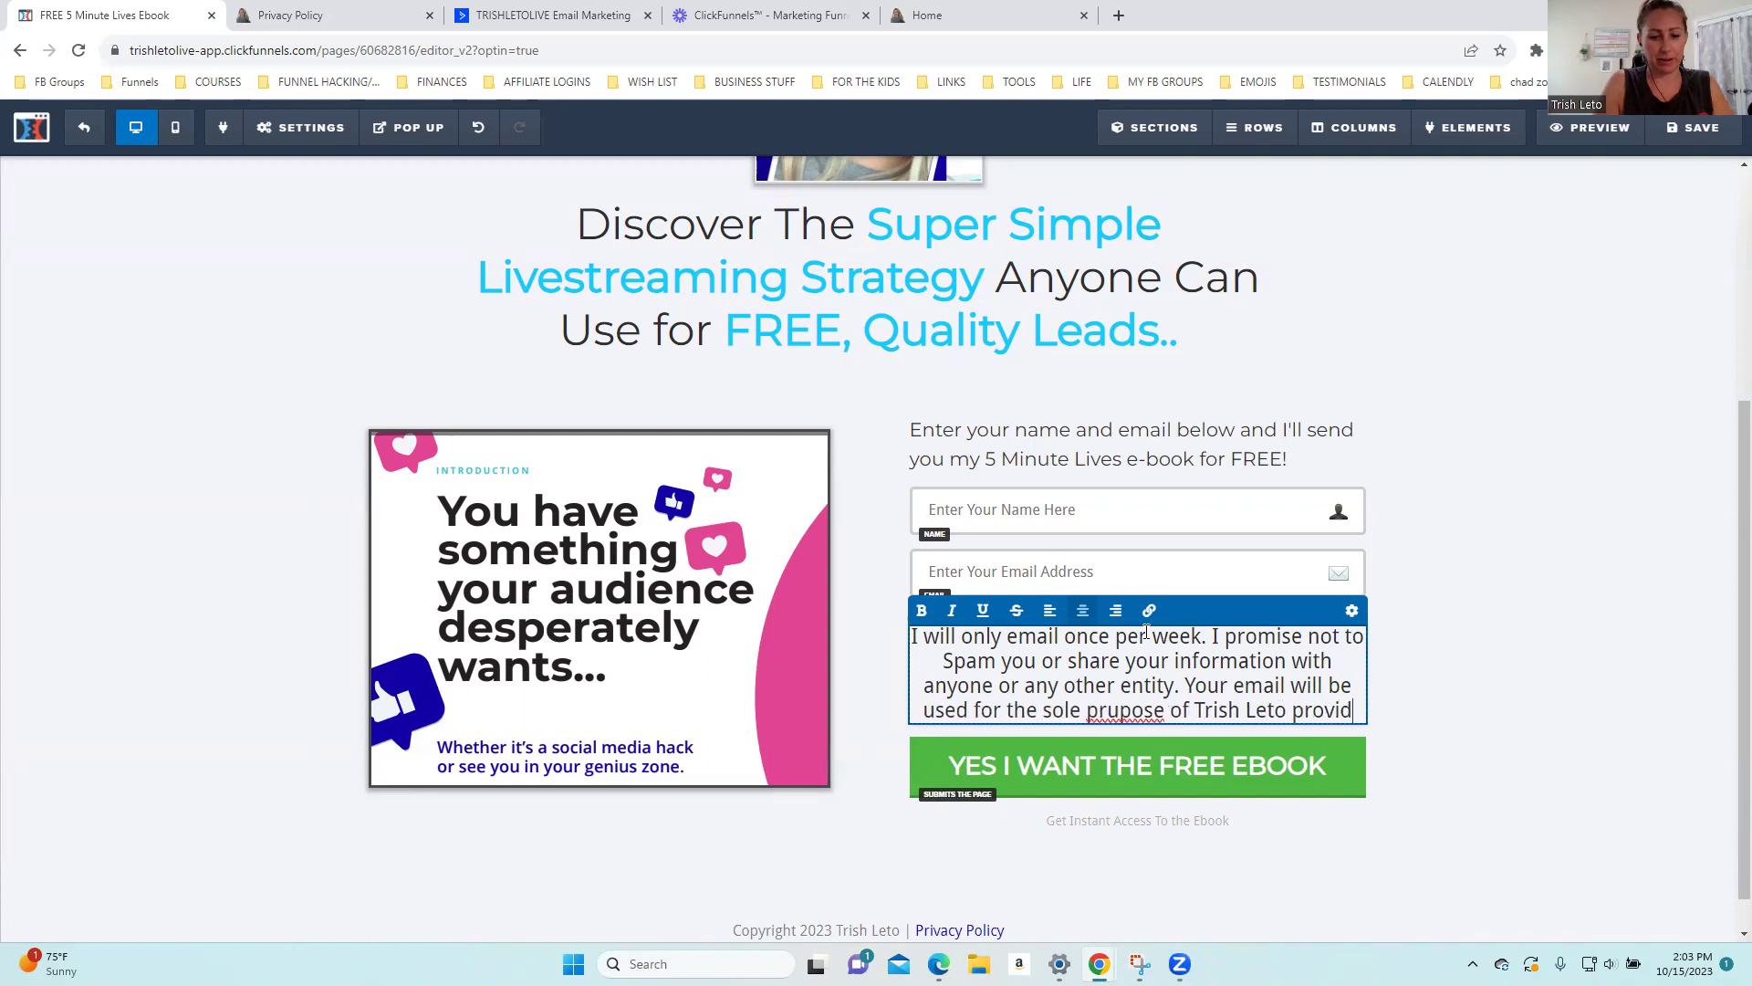
key(BackSpace)
text(ith ase)
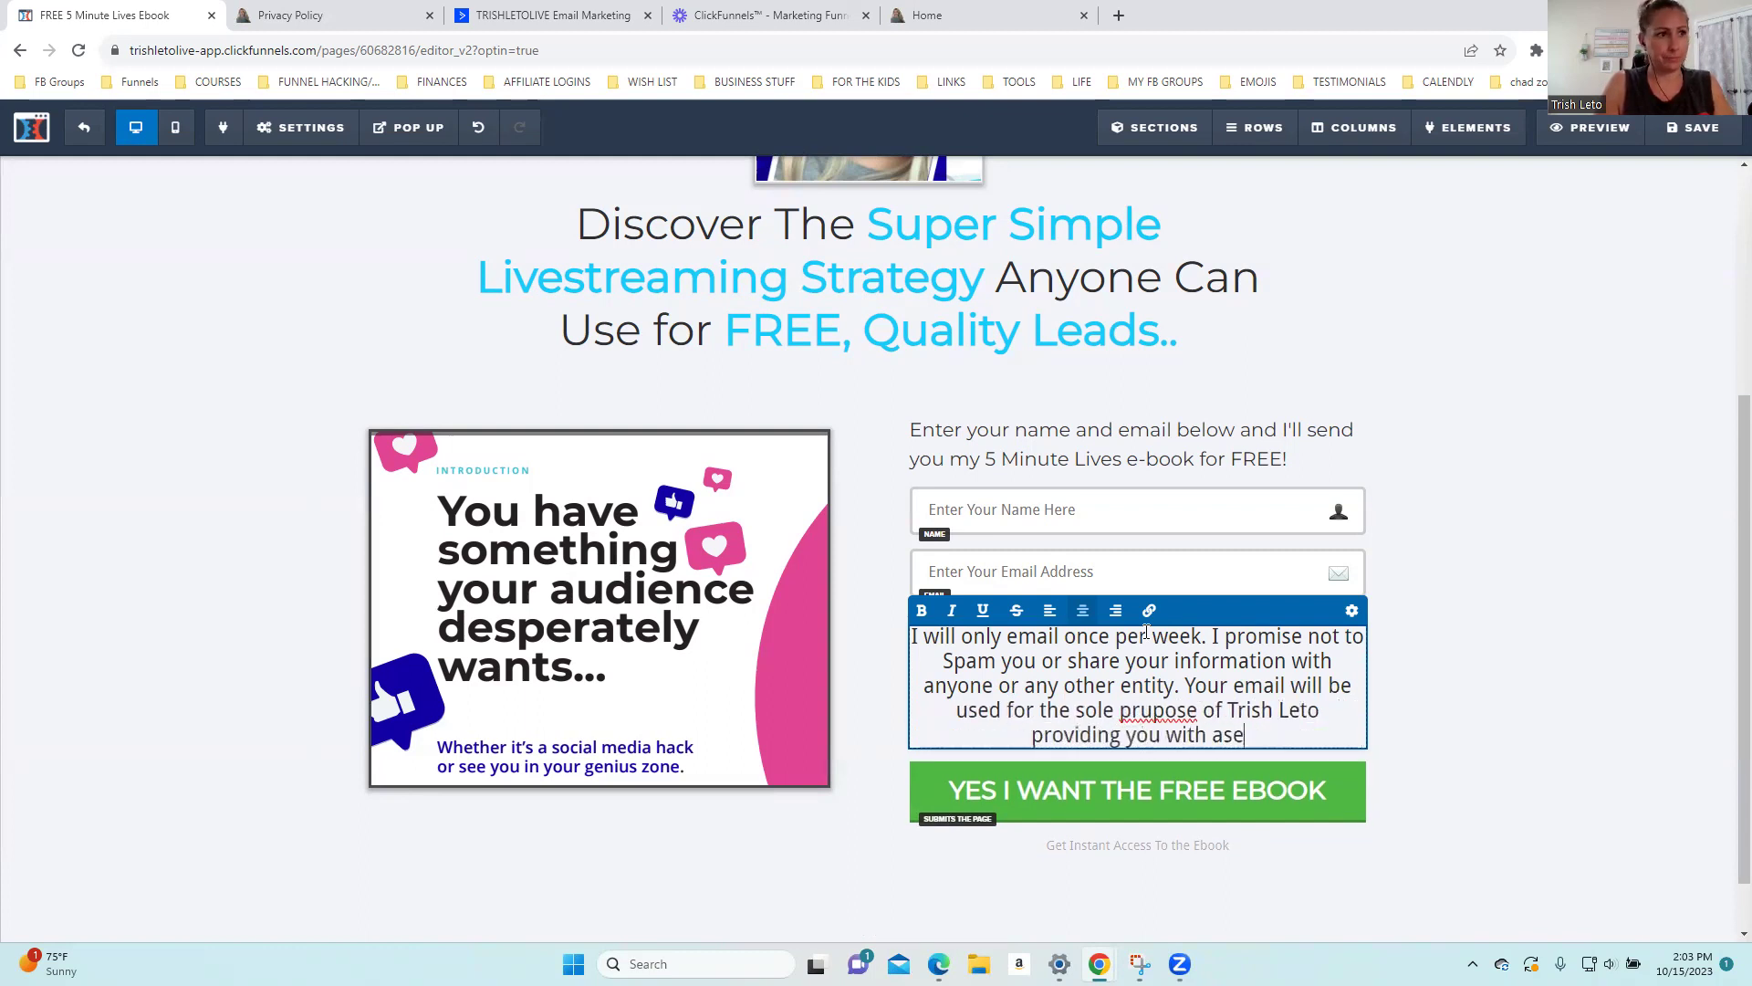
key(BackSpace)
key(BackSpace)
text(wesome )
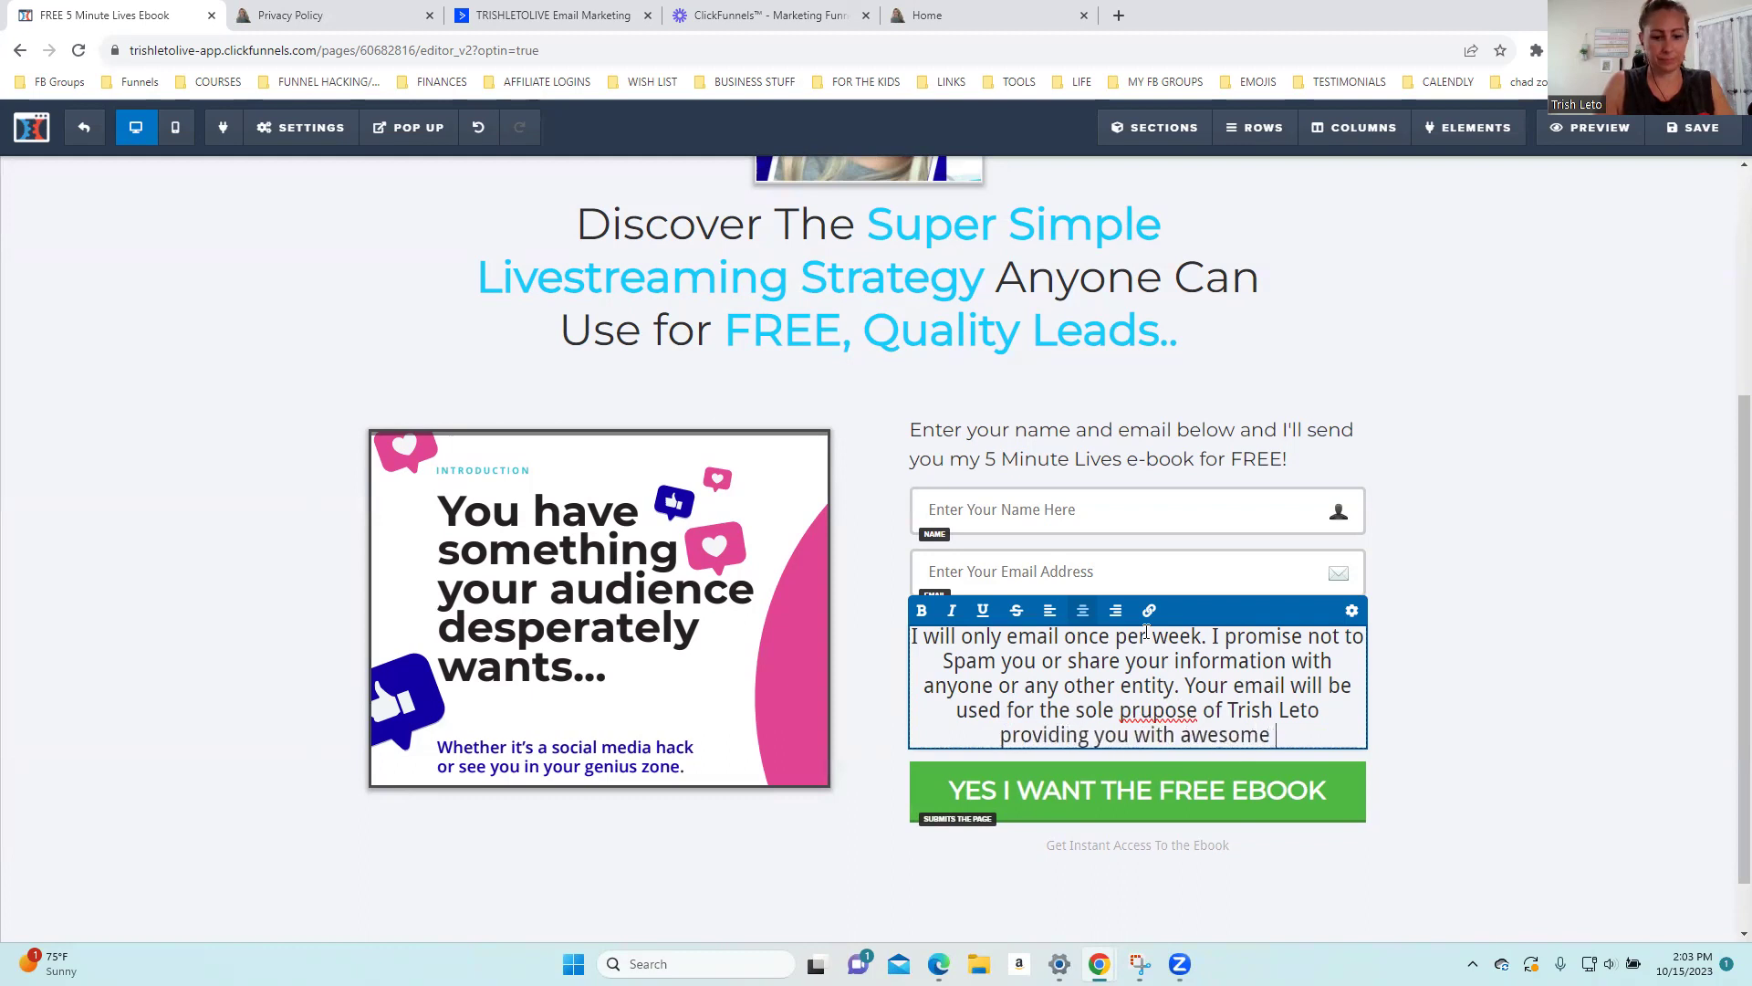
text(value.)
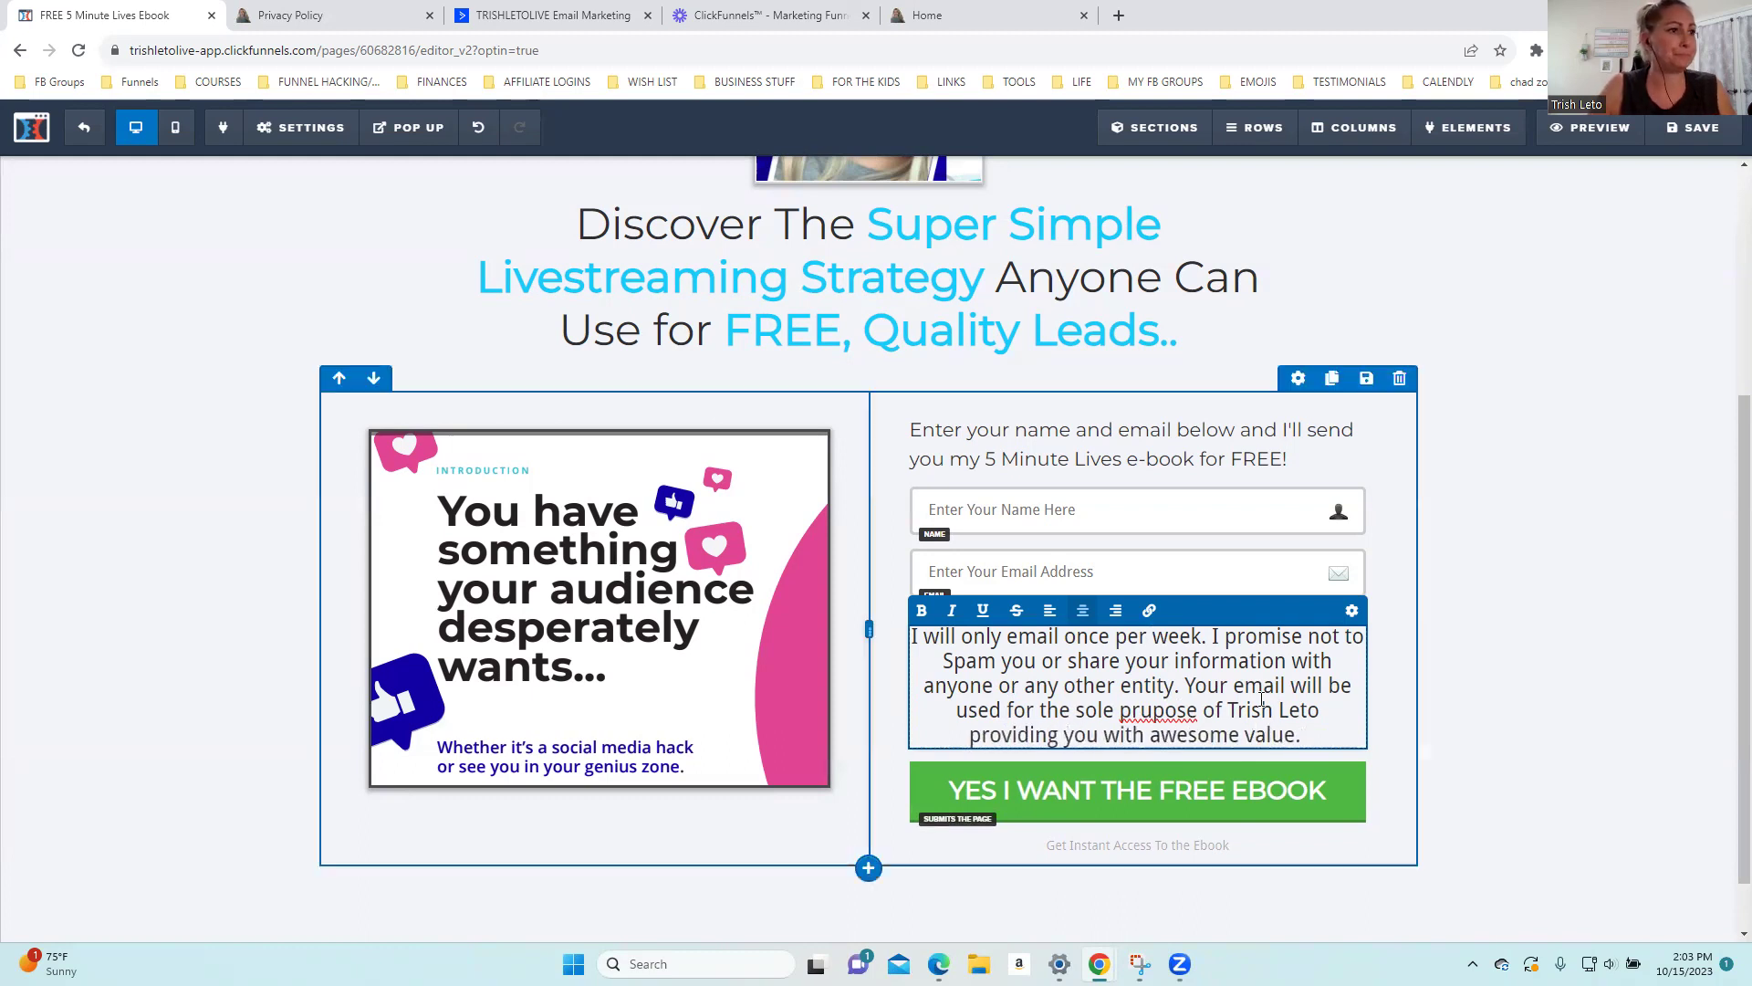
Correct 'prupose' to 'purpose' using spelling suggestions, then select the disclaimer element
right_click(1168, 713)
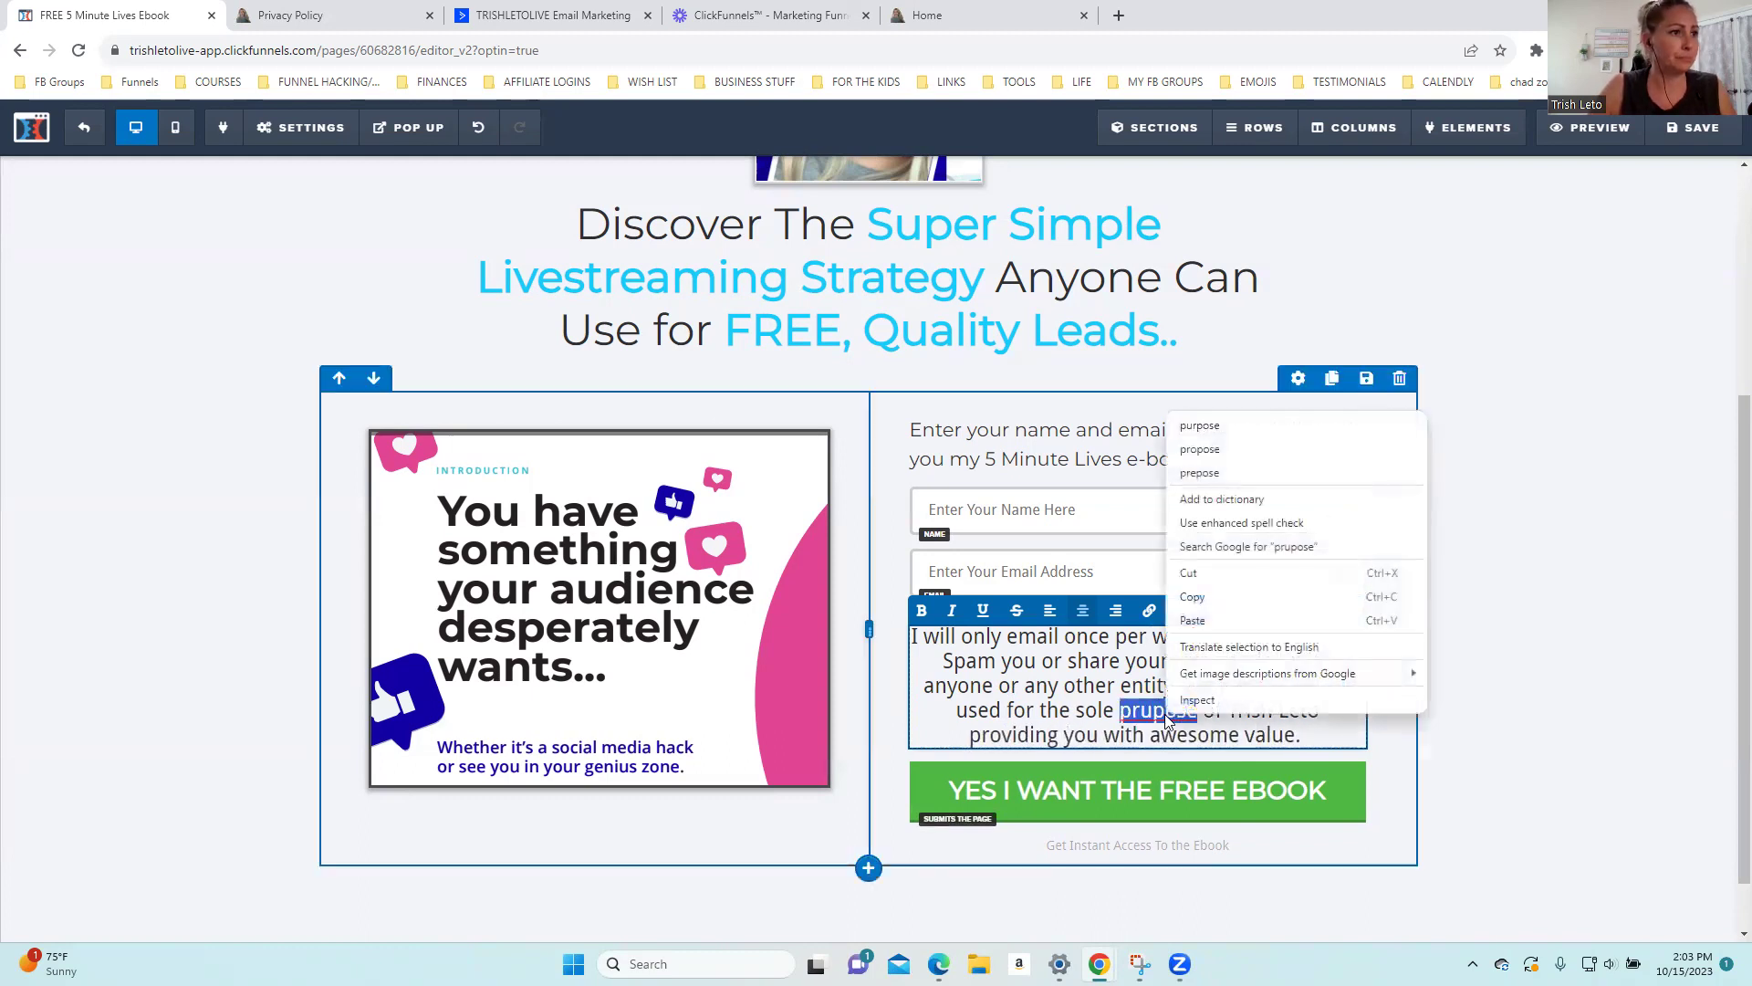
click(1225, 427)
drag(1305, 735, 1015, 612)
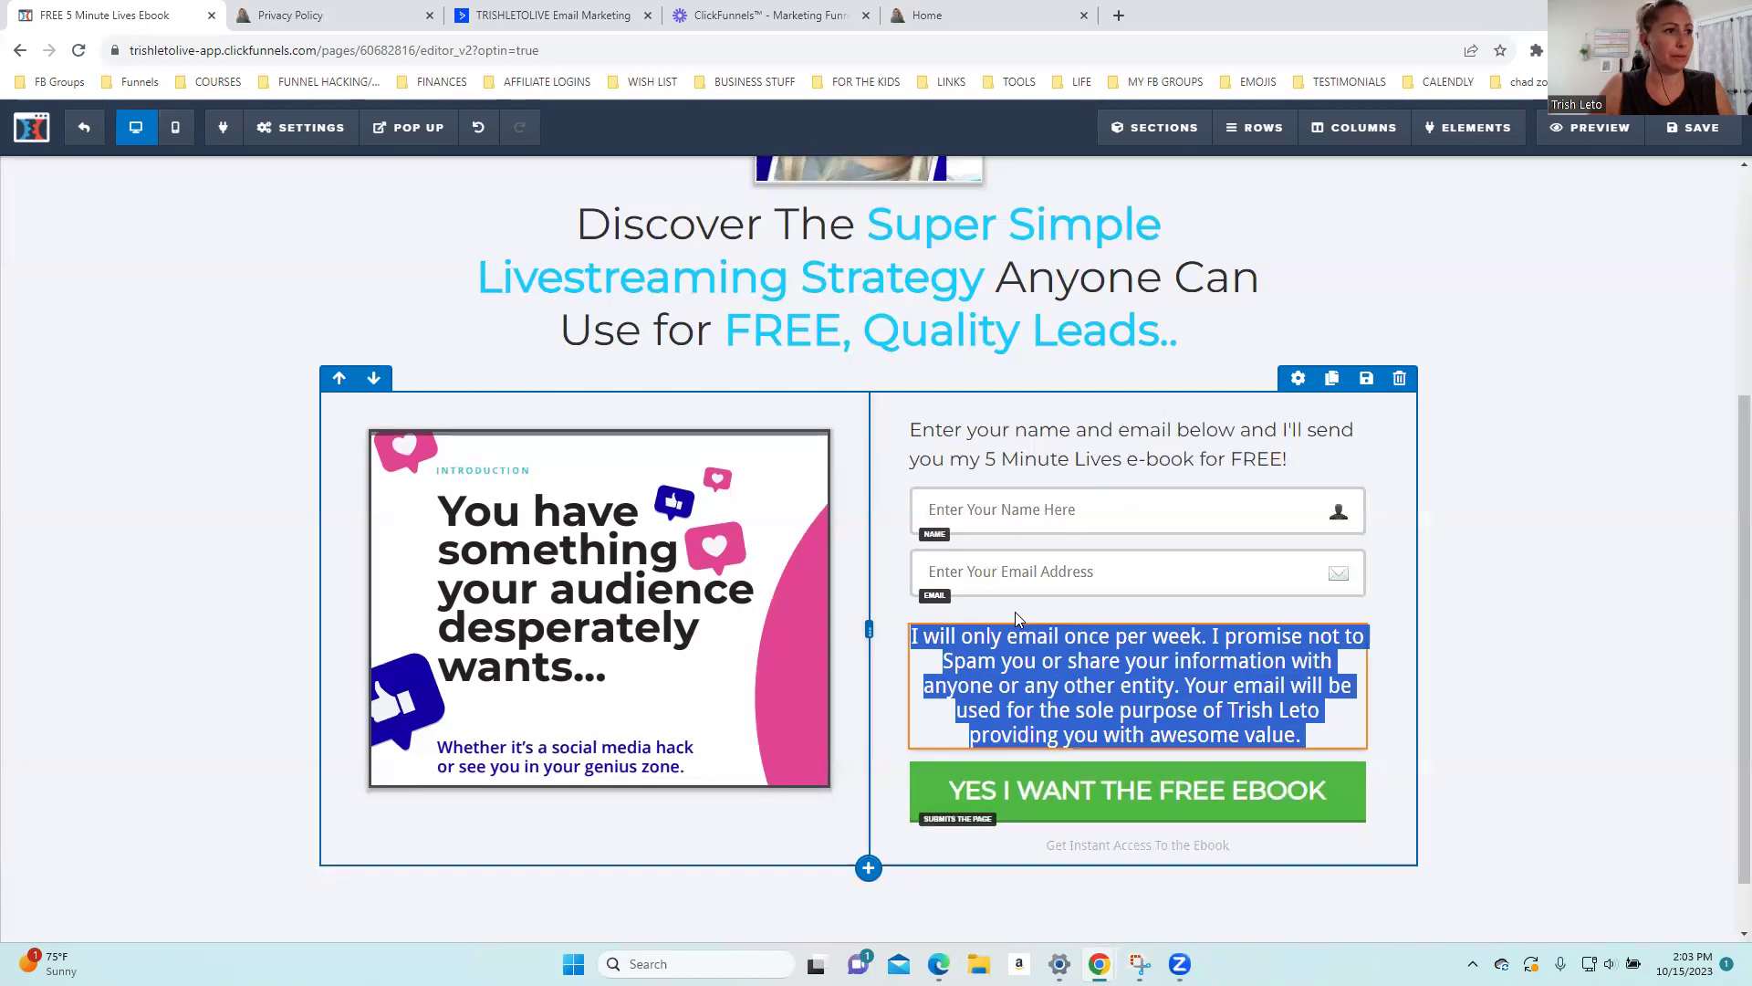
click(1297, 646)
drag(1309, 738, 894, 639)
Set the disclaimer's font size to 14
click(1284, 613)
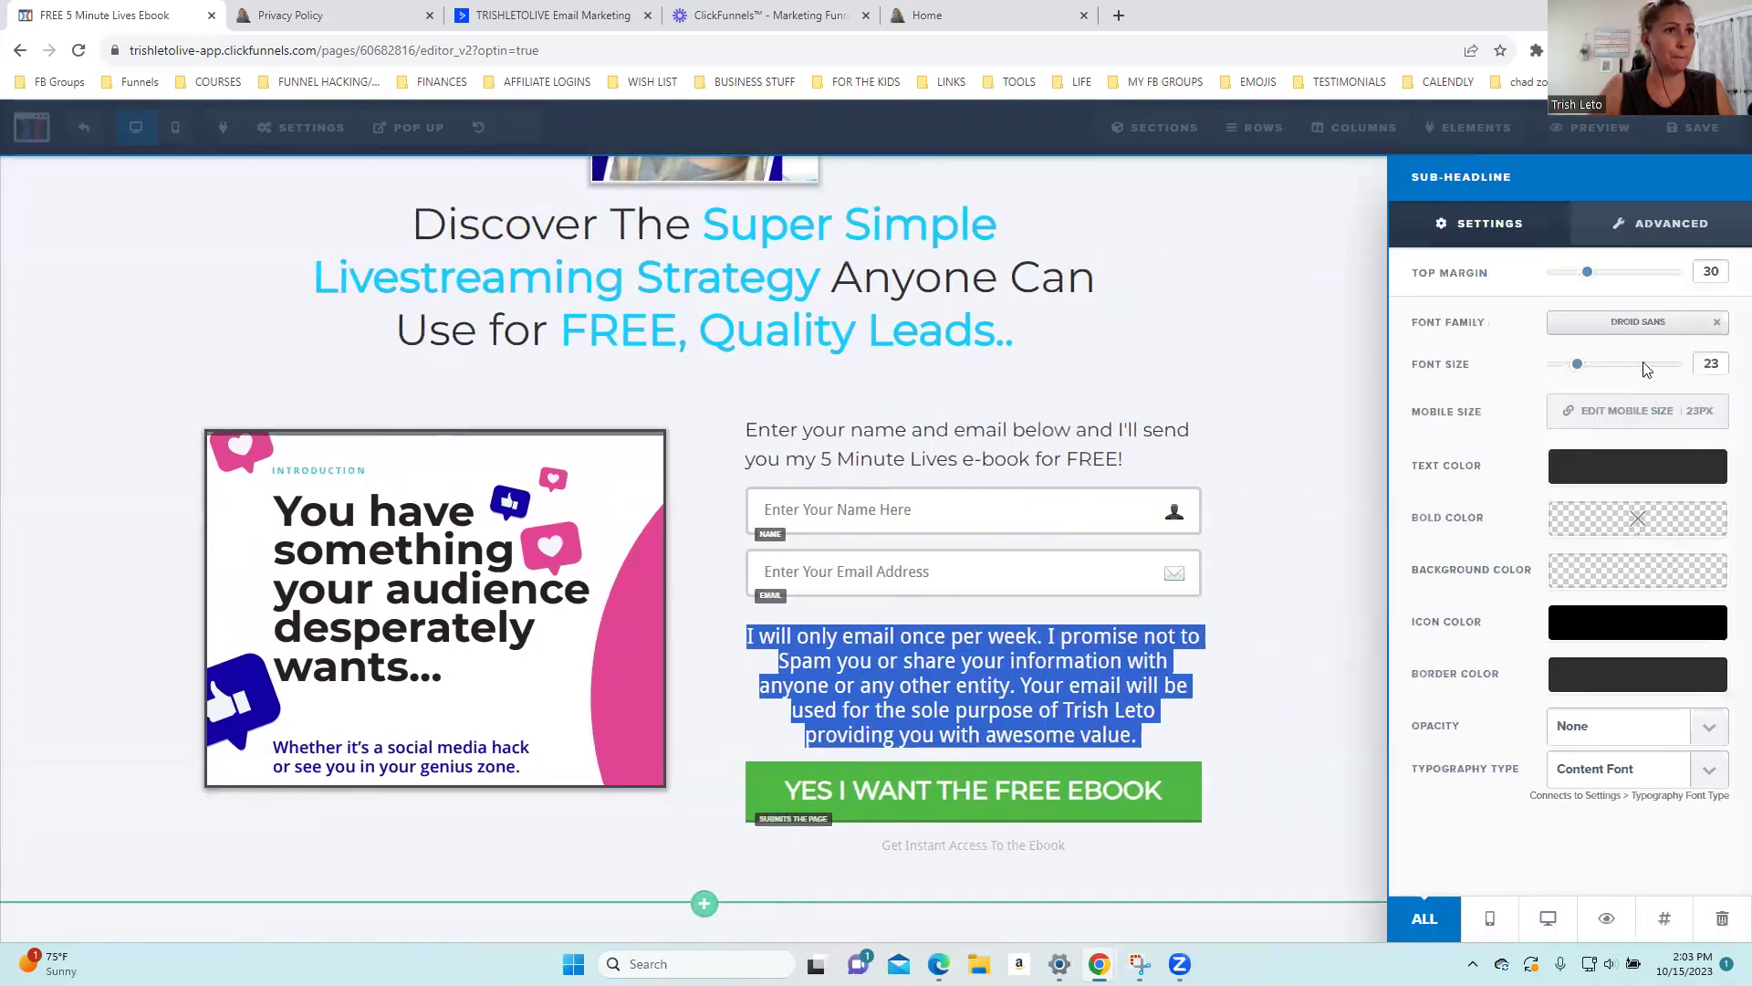
double_click(1708, 363)
text(14)
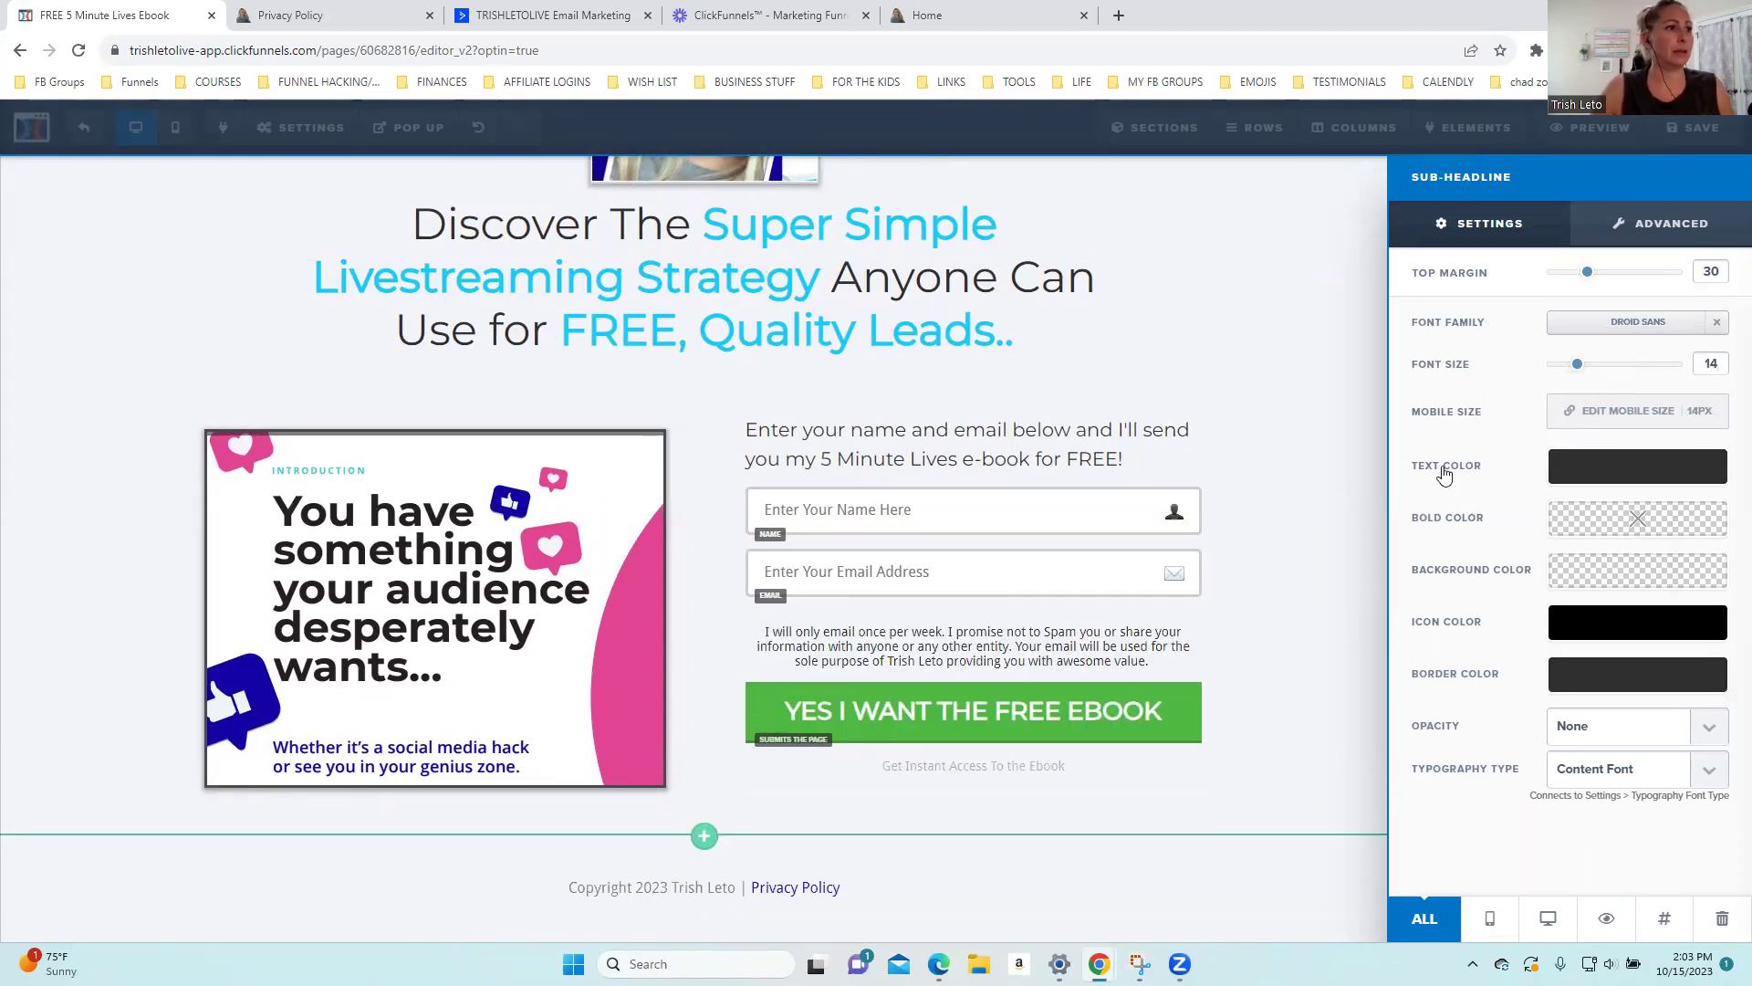
click(1056, 643)
Add '***' to the disclaimer text and save the page
click(1057, 630)
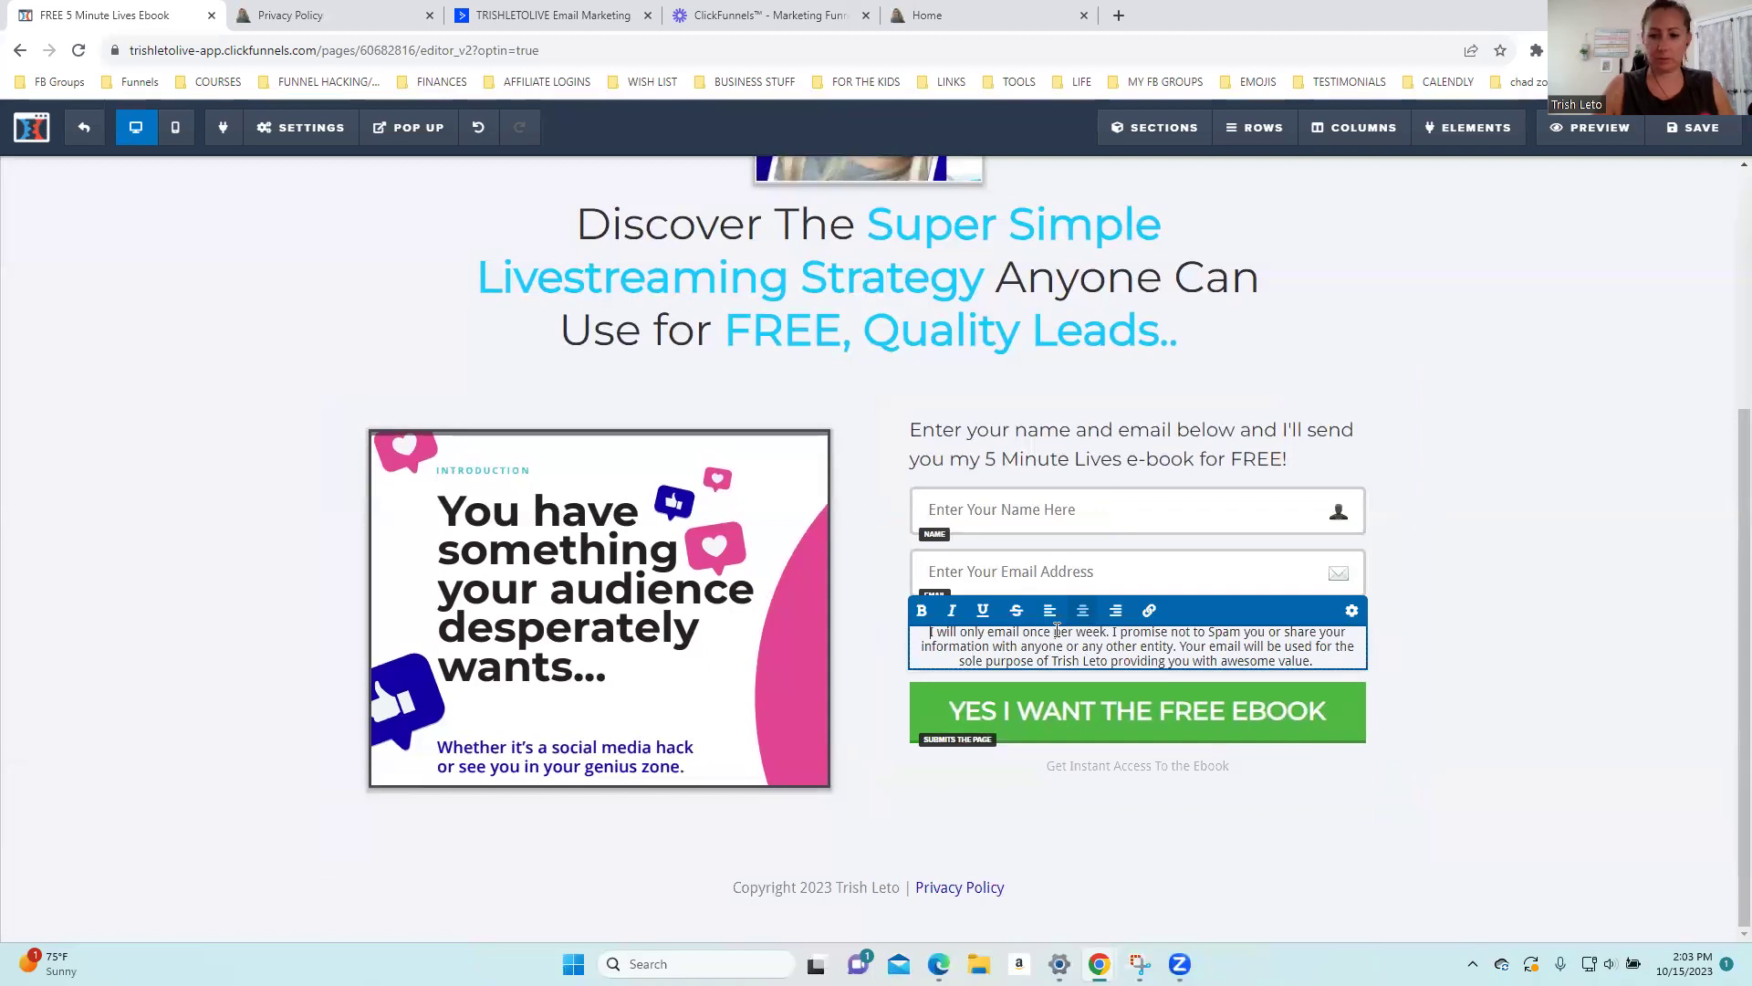
text(***)
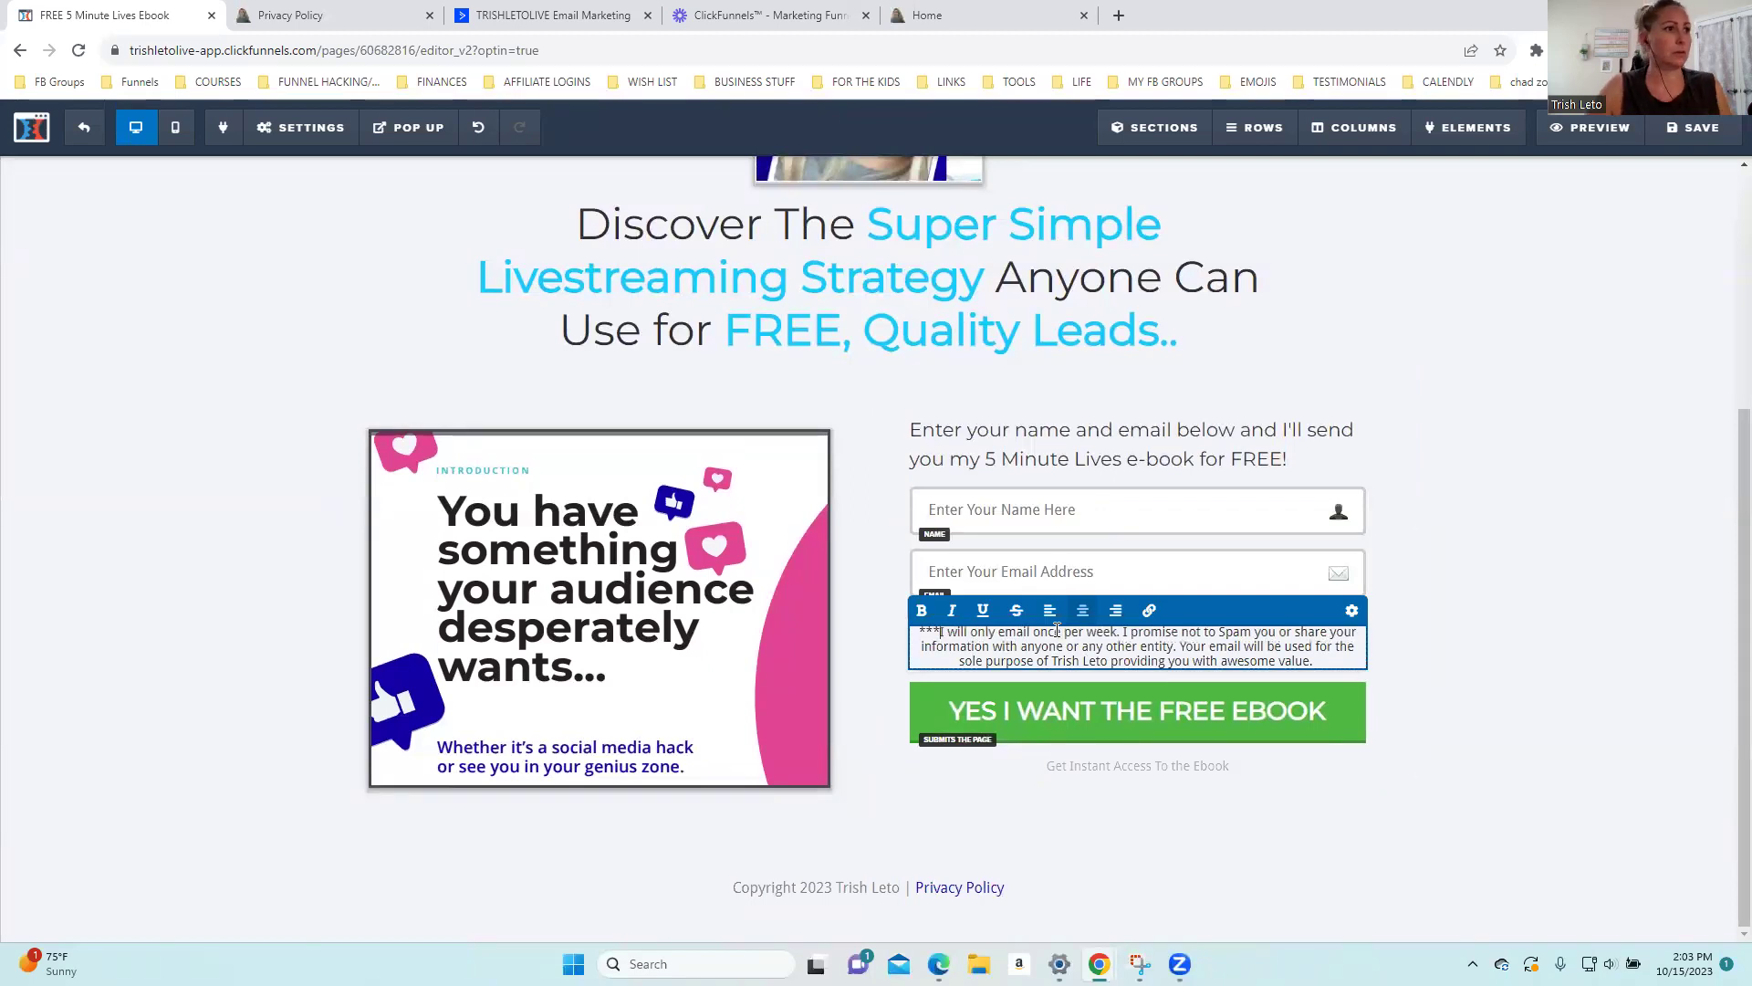
click(1531, 474)
click(1694, 128)
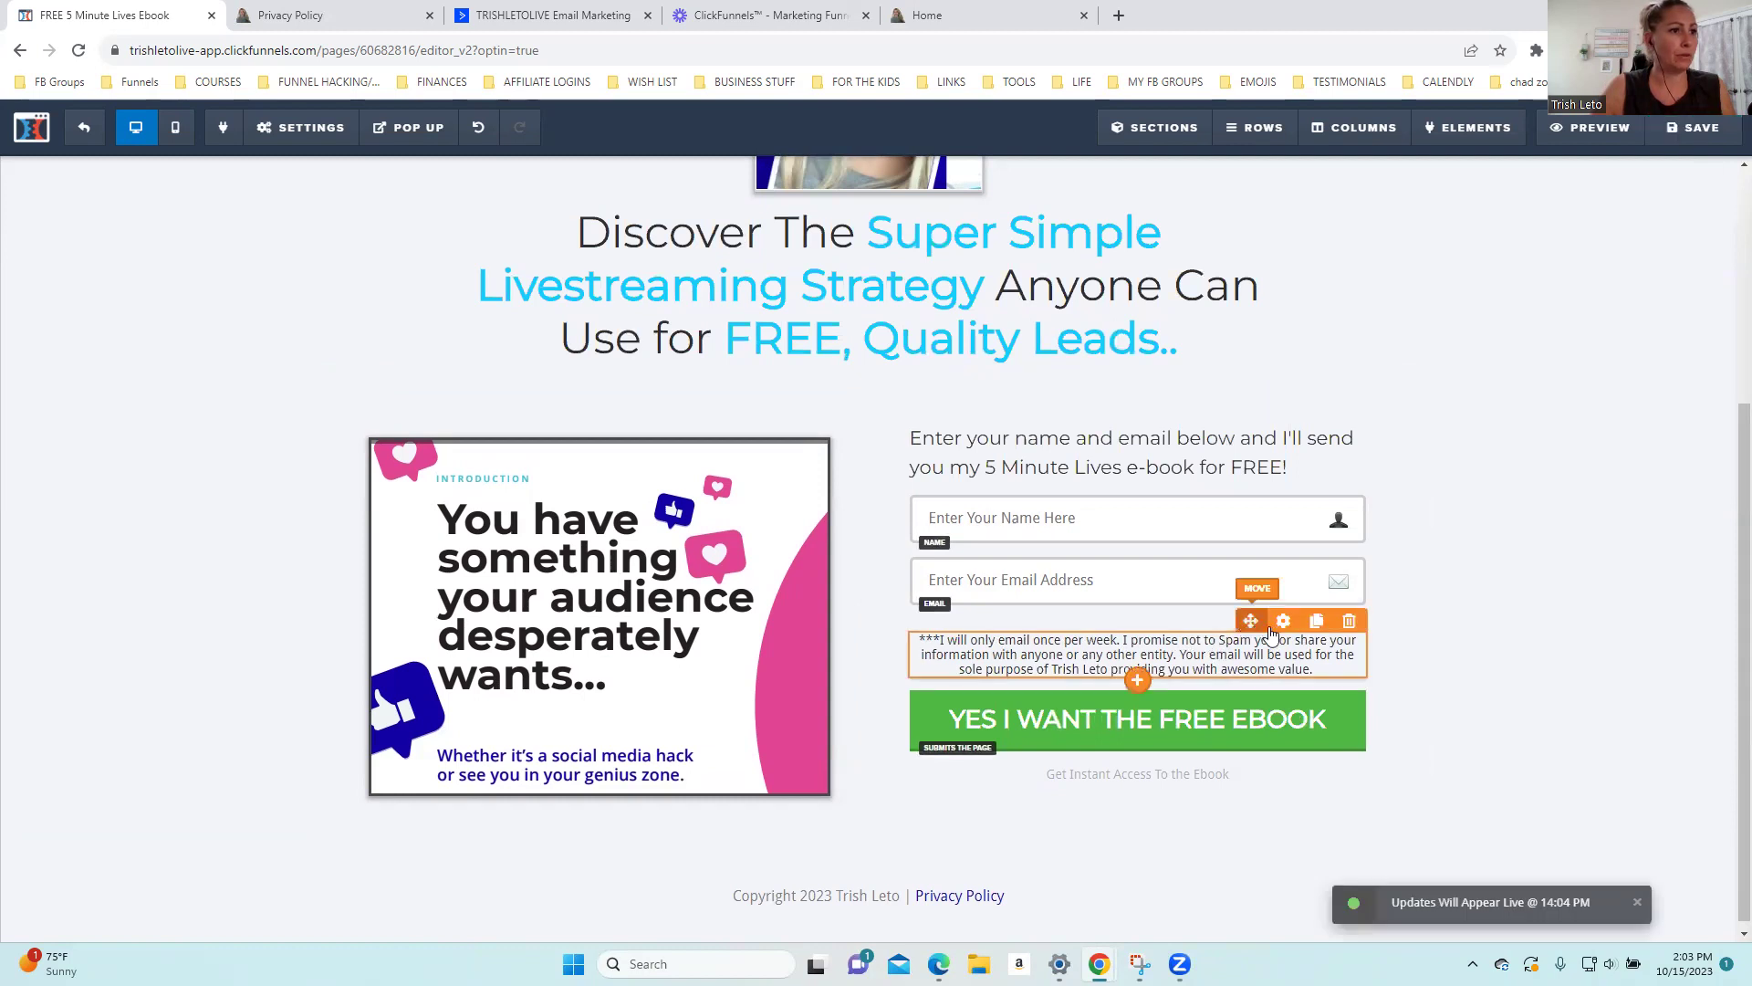
Give the disclaimer a top margin of 5 and save
click(1285, 622)
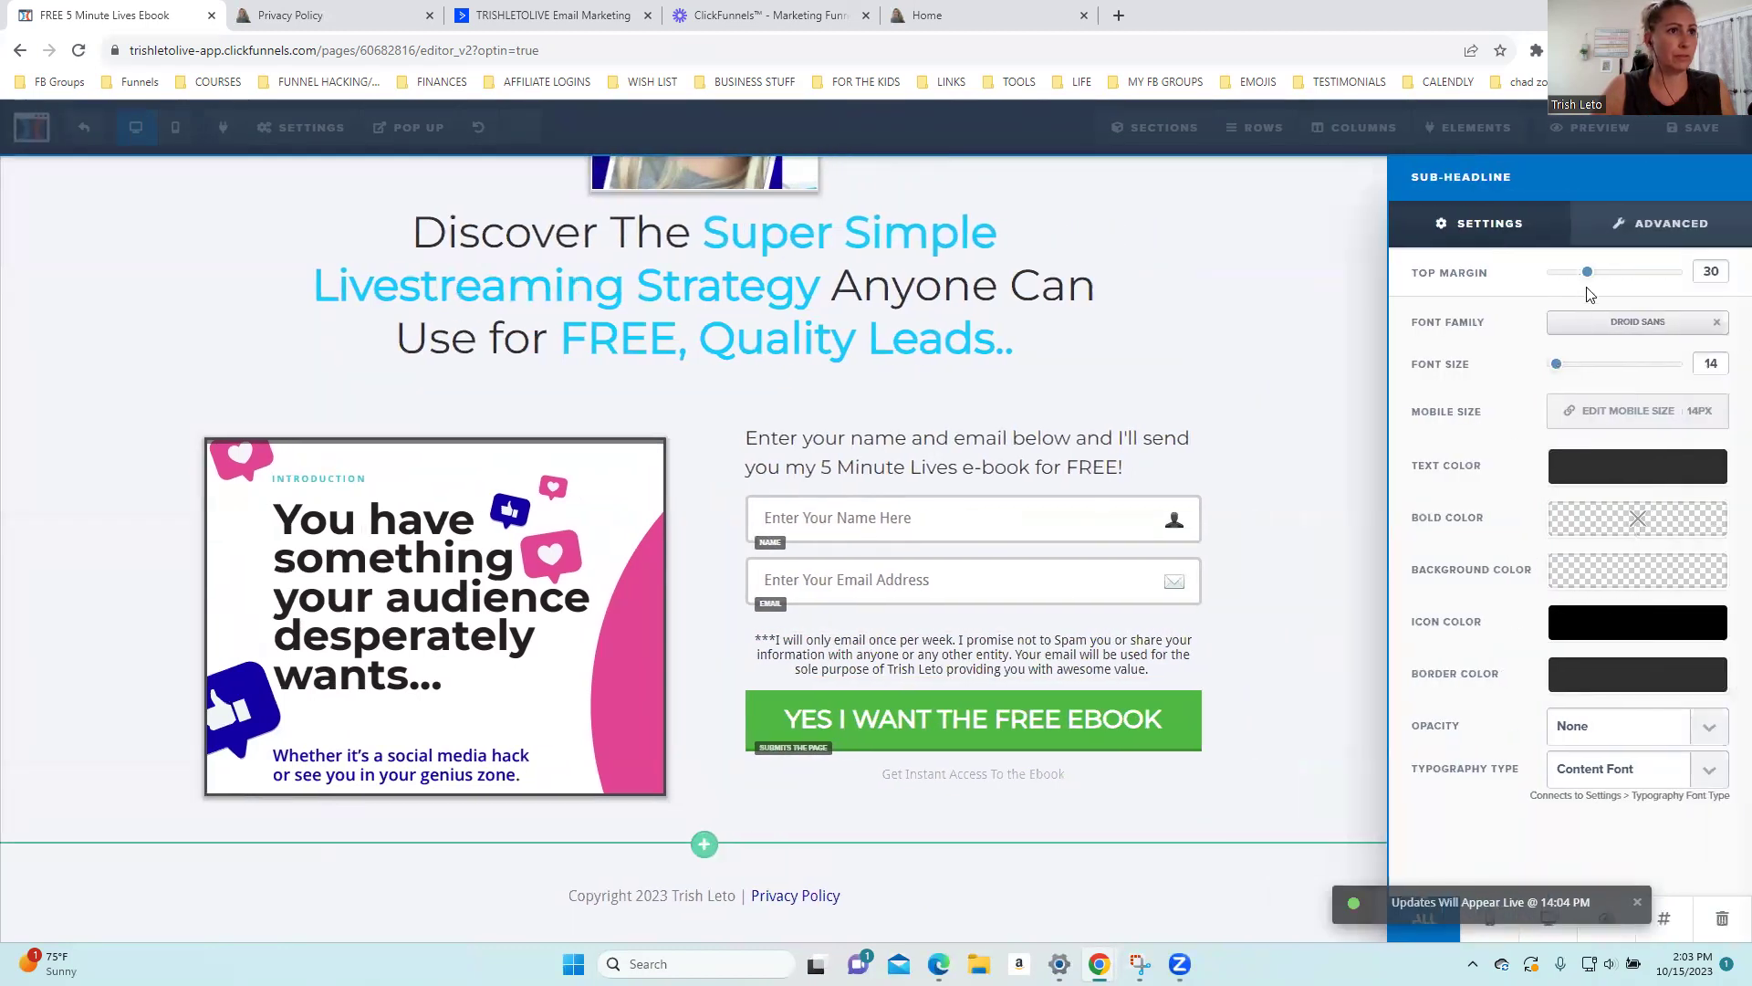
drag(1588, 276, 1533, 276)
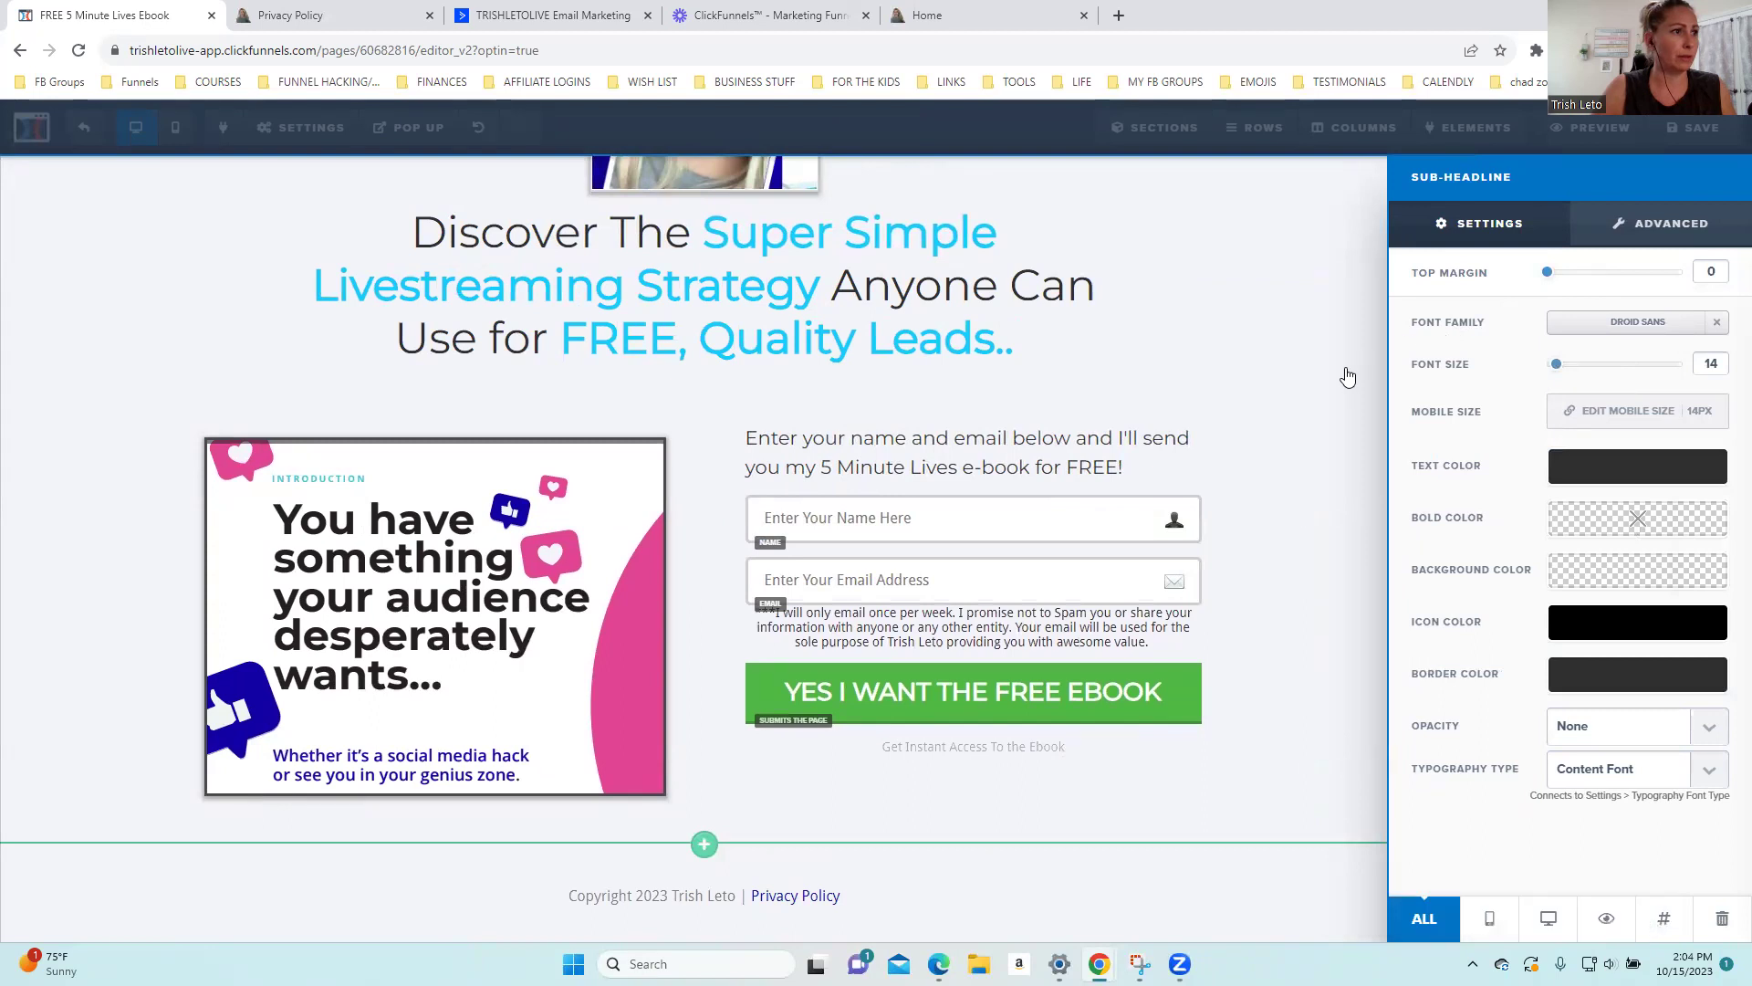
drag(1550, 274, 1558, 274)
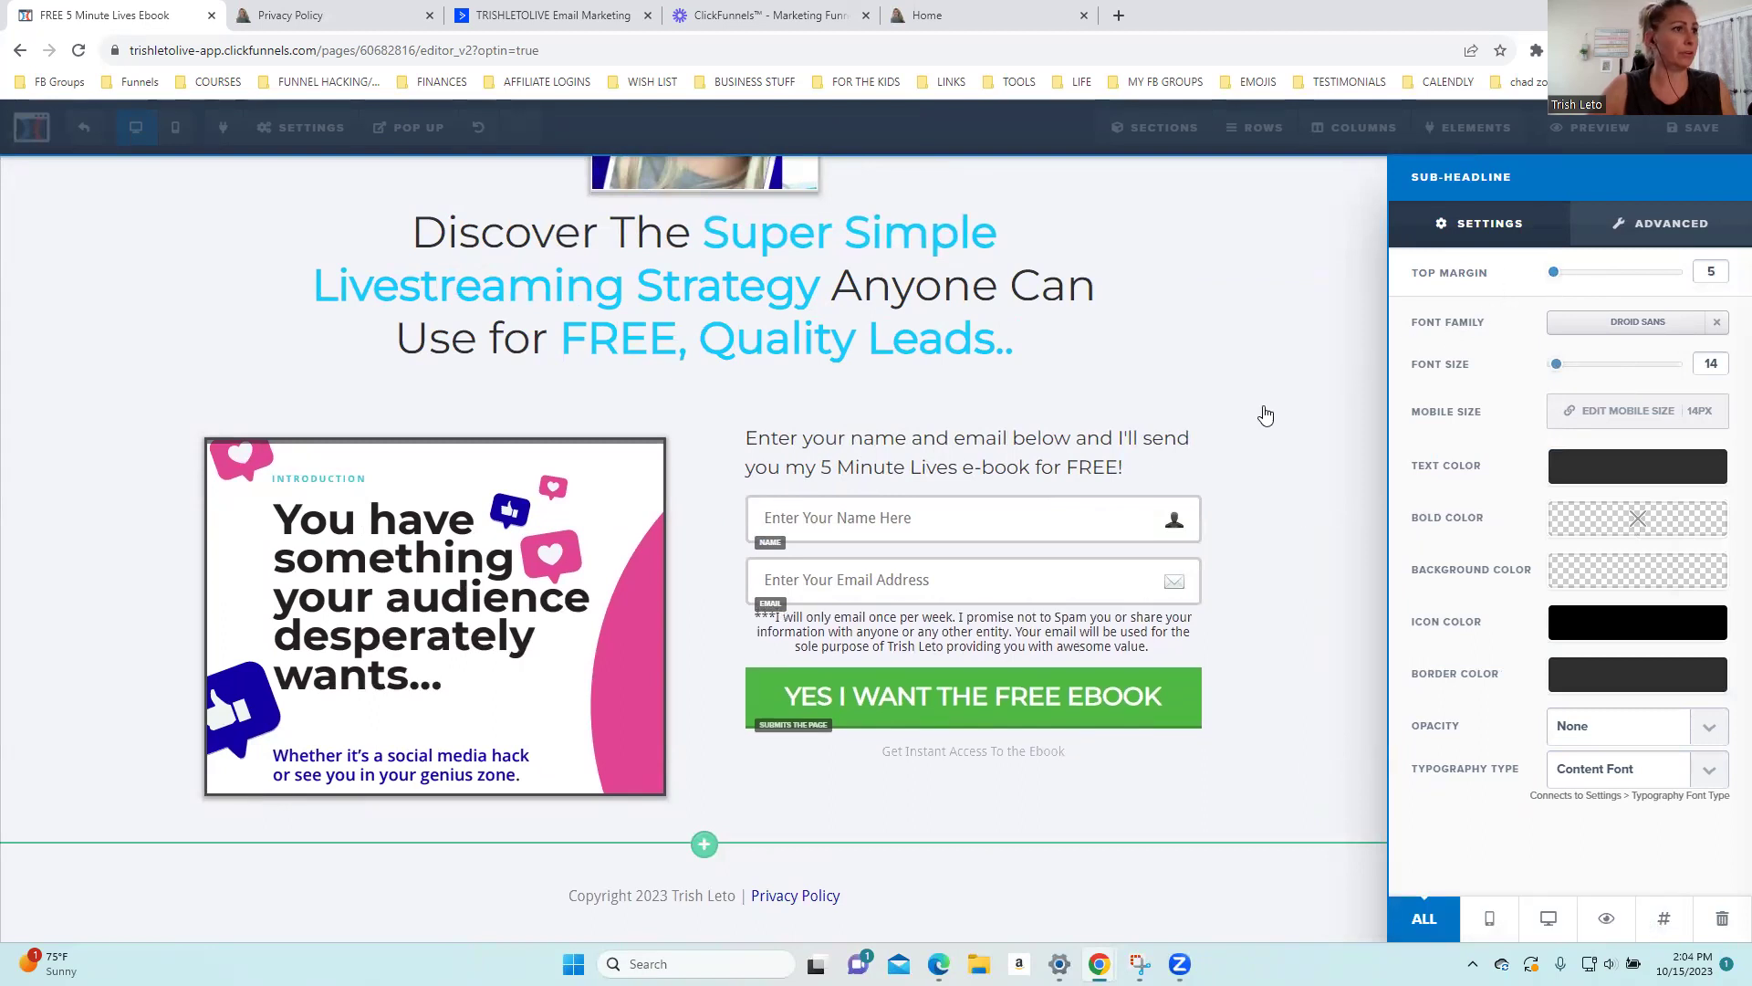
click(1267, 407)
click(1675, 144)
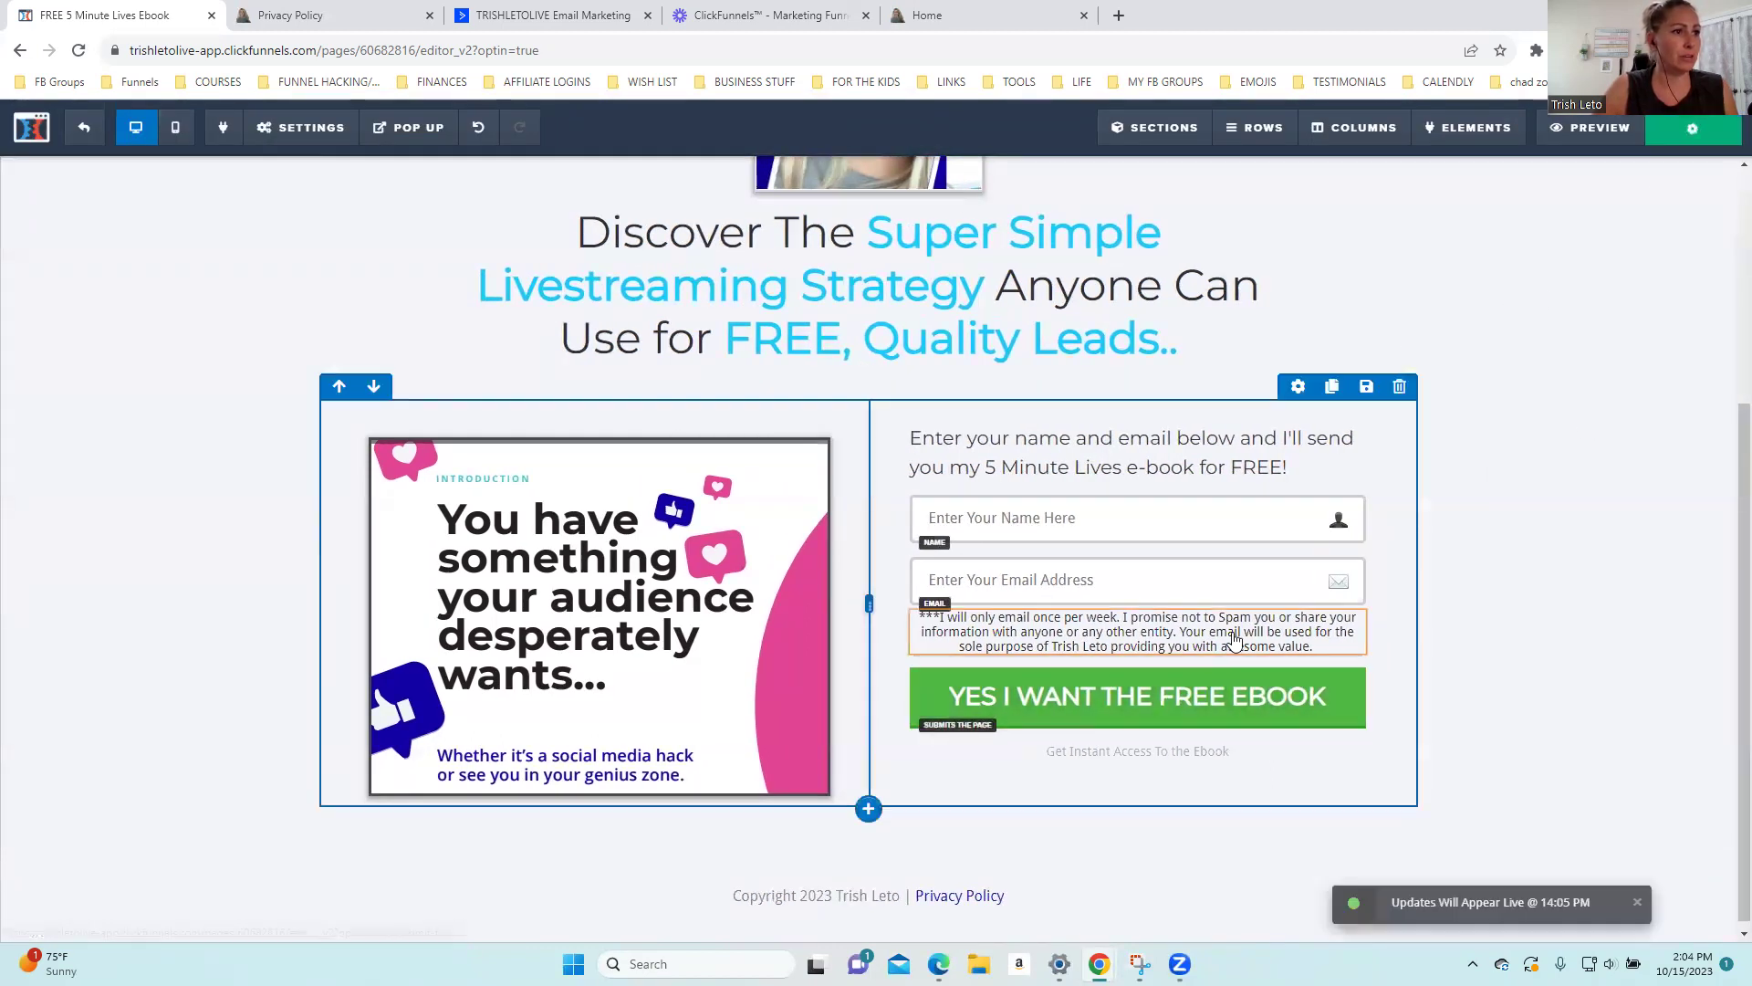
Reduce the disclaimer's font size to 10 and save
click(1340, 584)
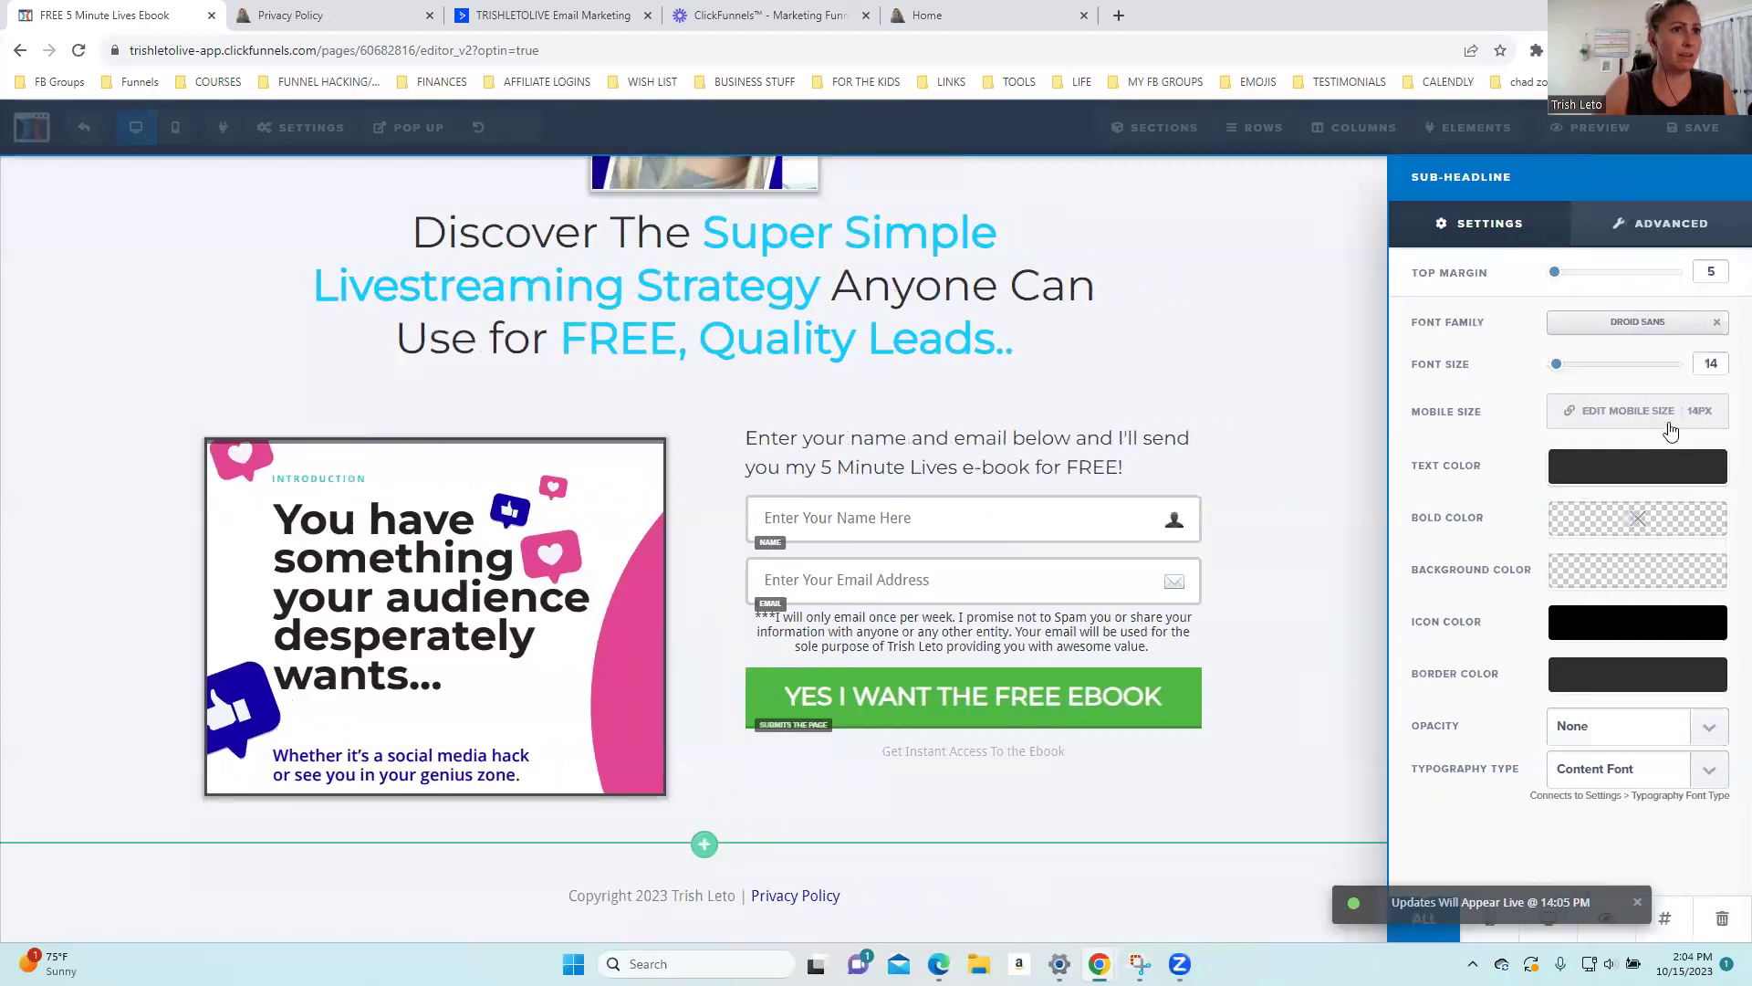
double_click(1708, 364)
text(1)
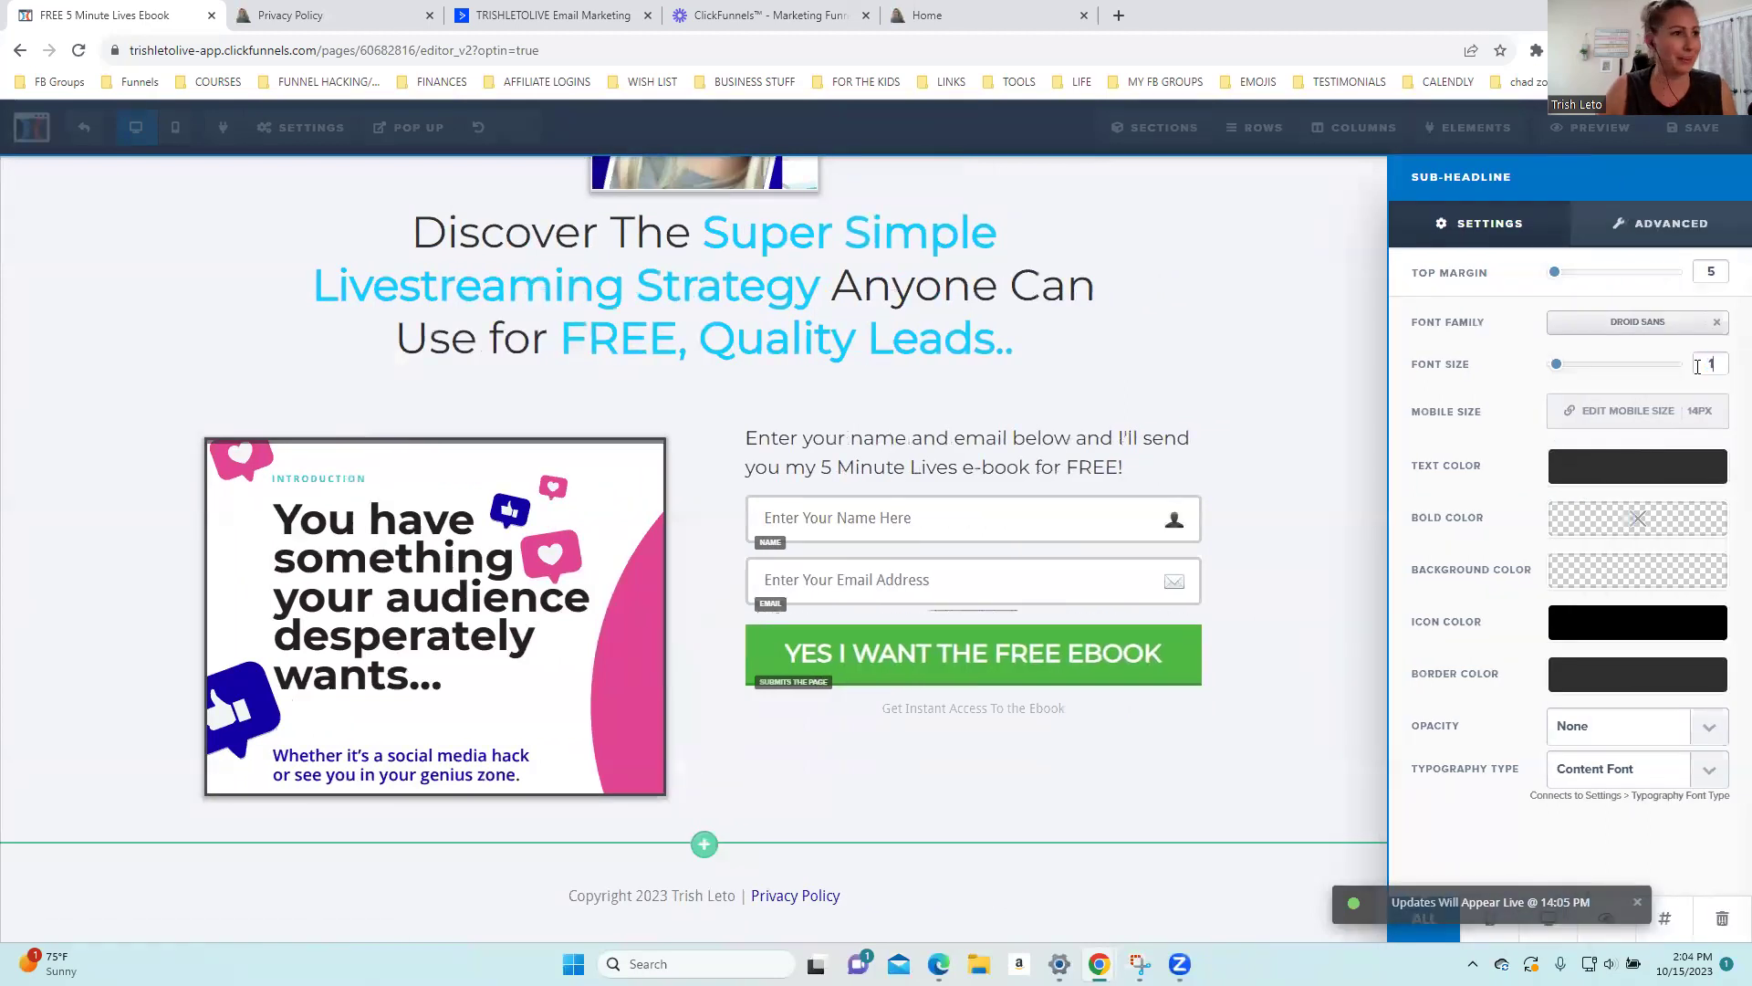
text(0)
click(1275, 384)
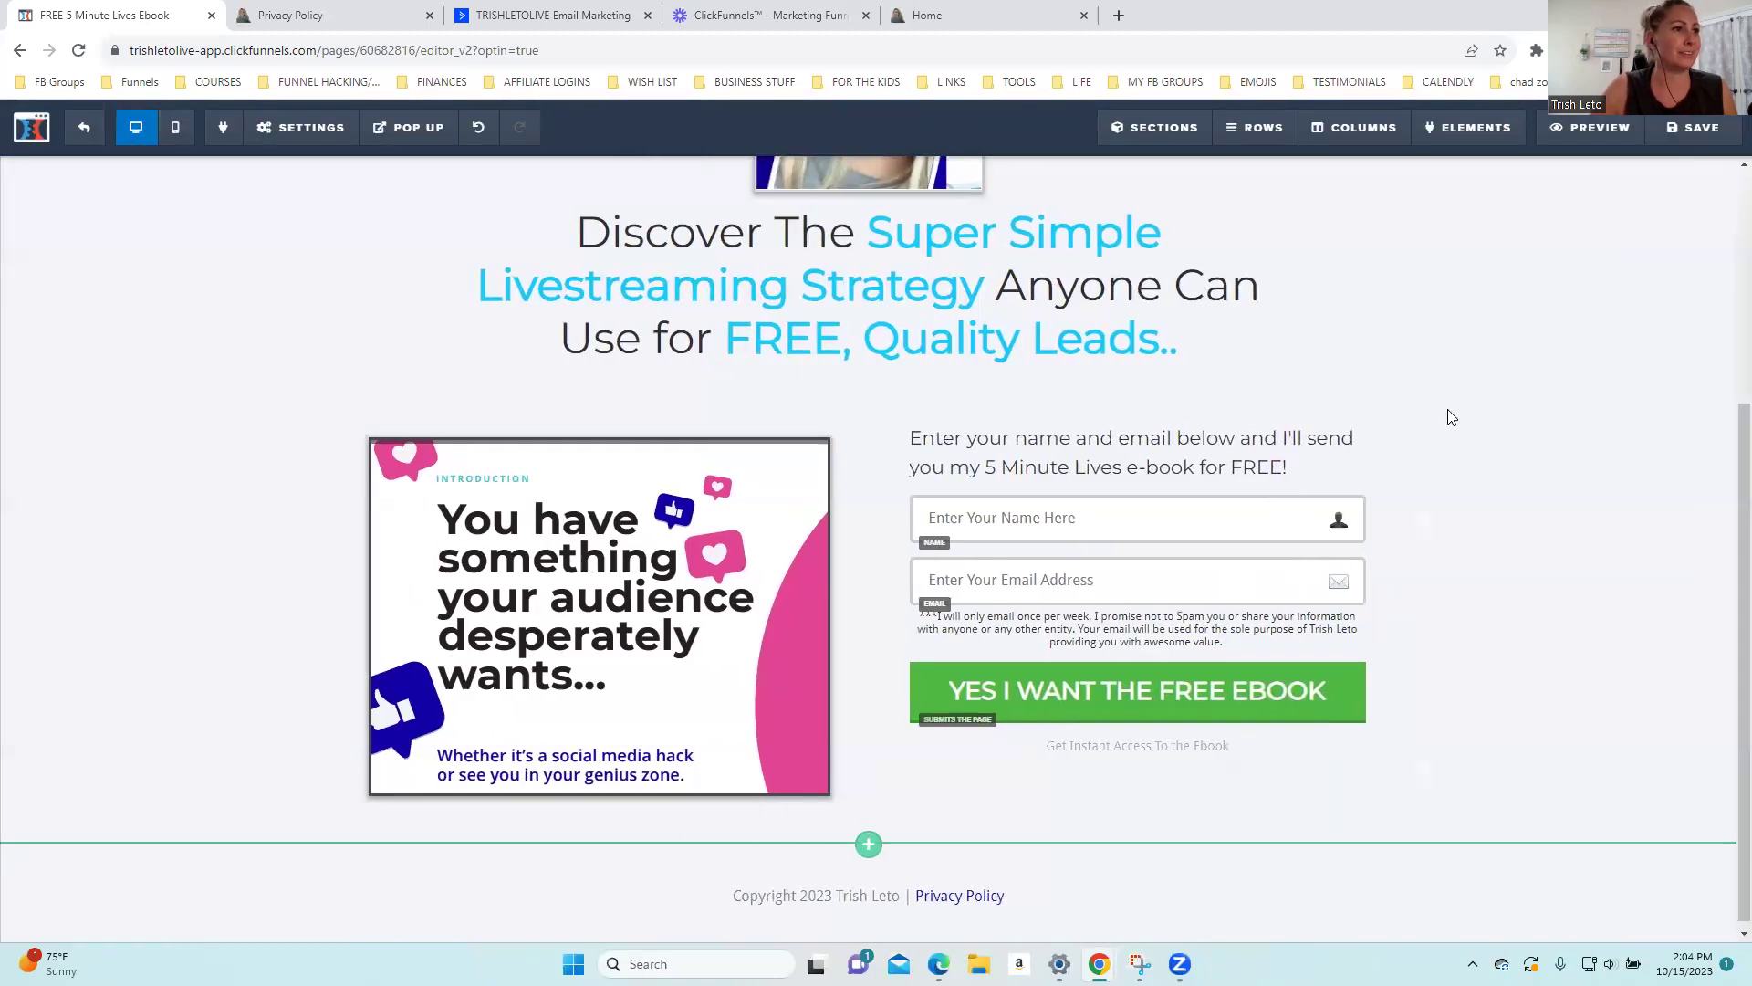
click(1697, 148)
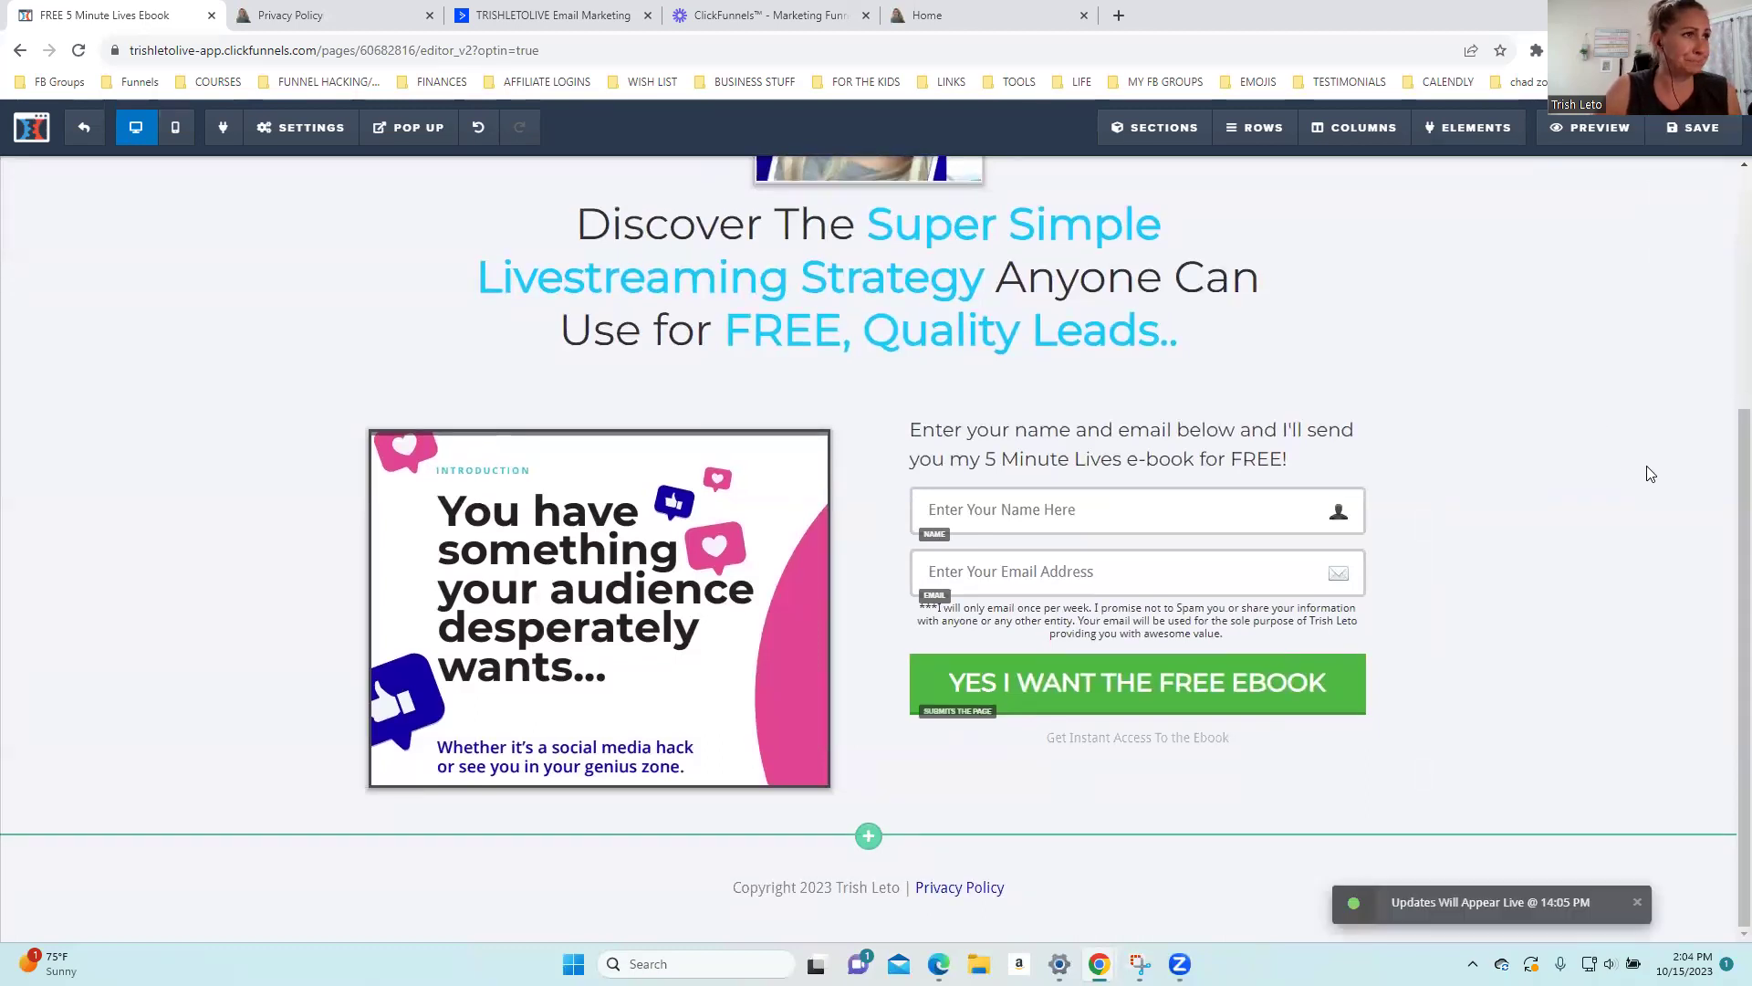
Scroll through the saved optin page back toward the top
scroll(1650, 474, up, 4)
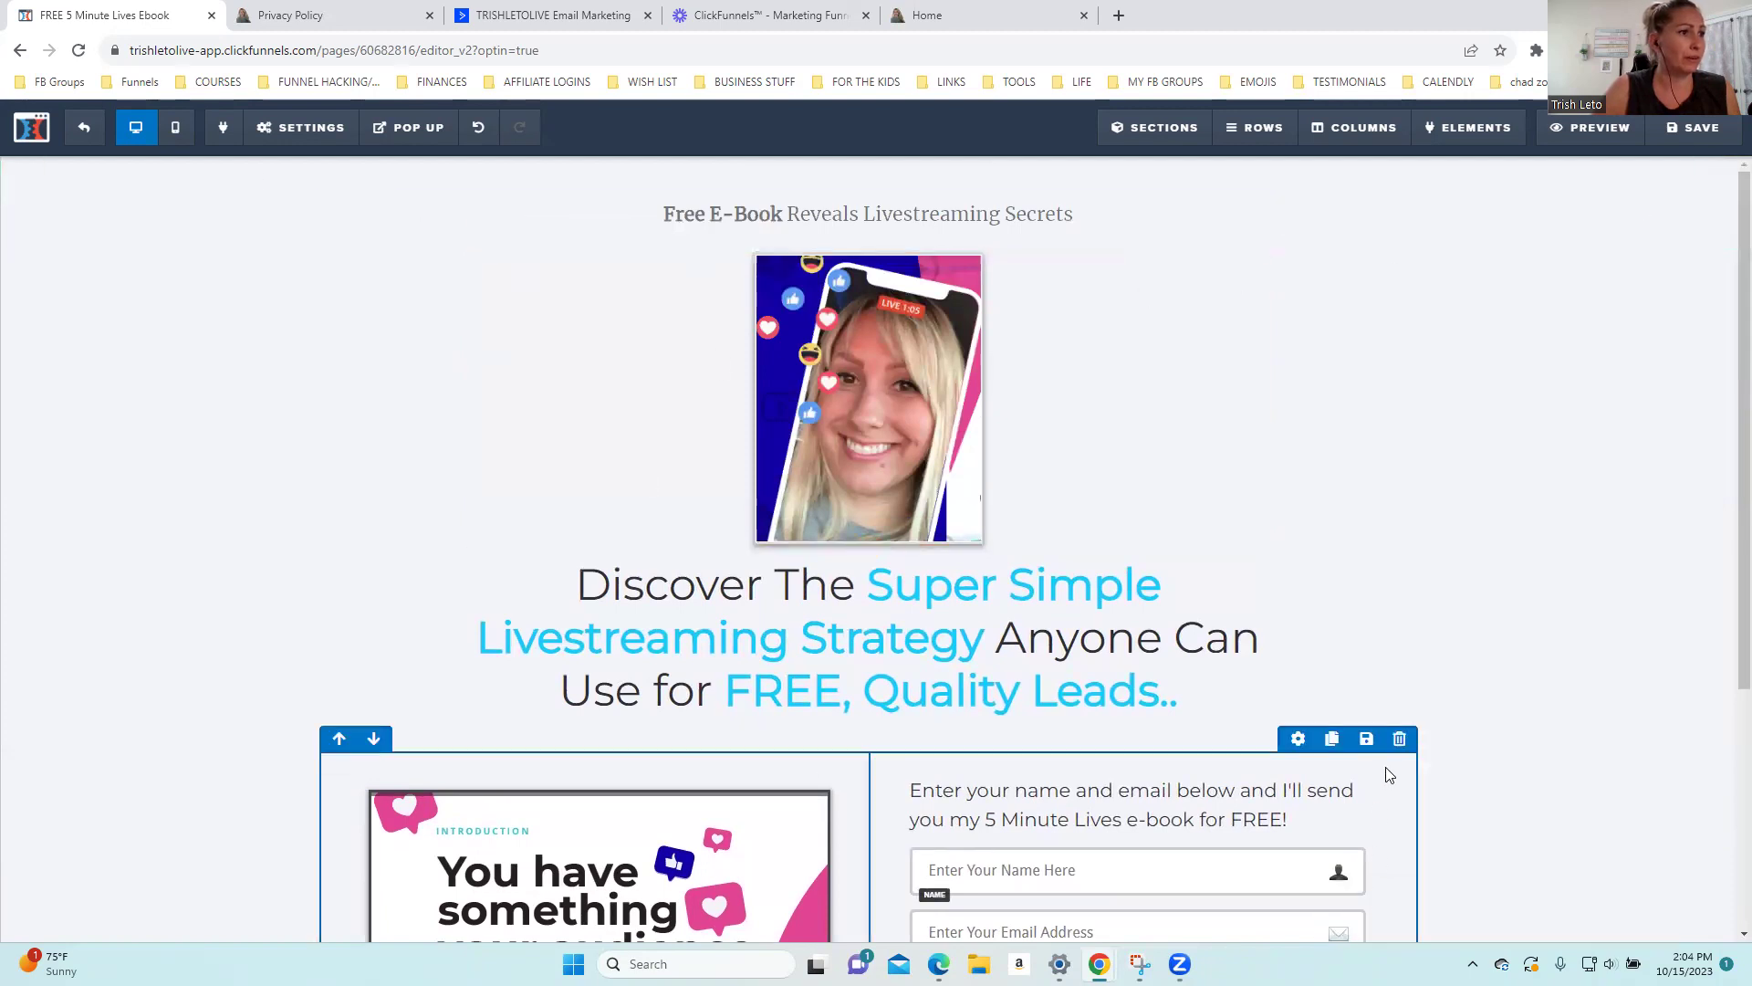
scroll(1385, 766, down, 4)
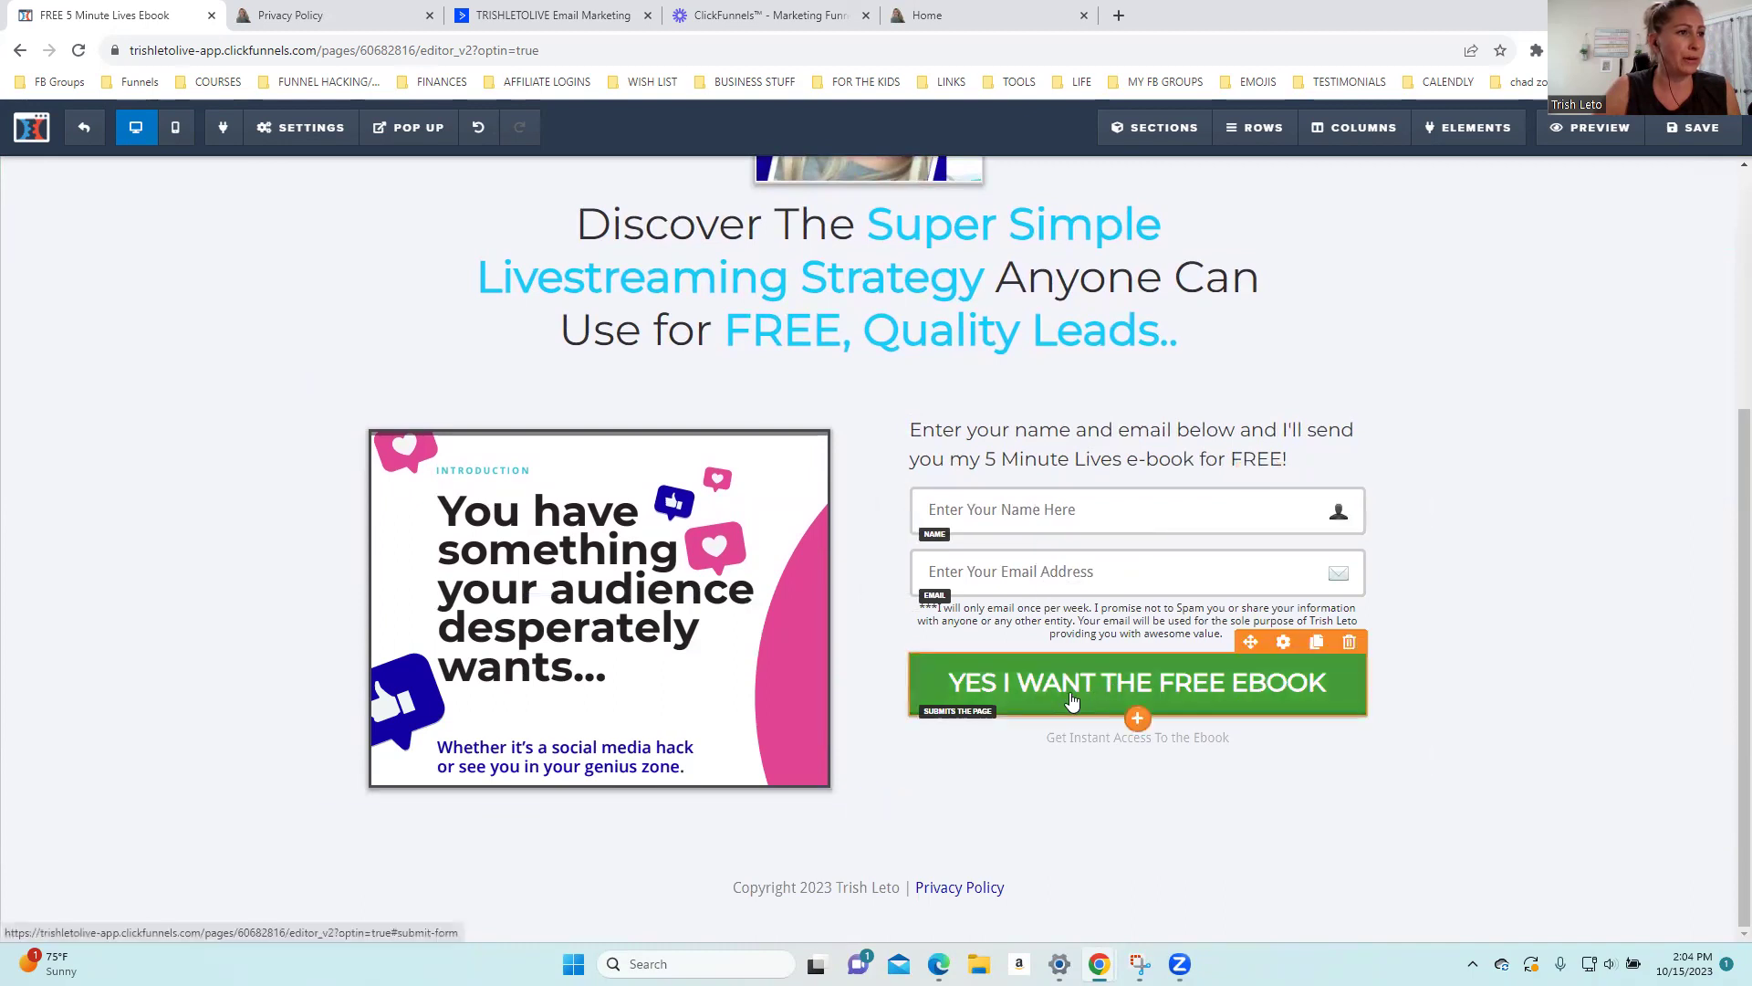
scroll(1235, 701, up, 4)
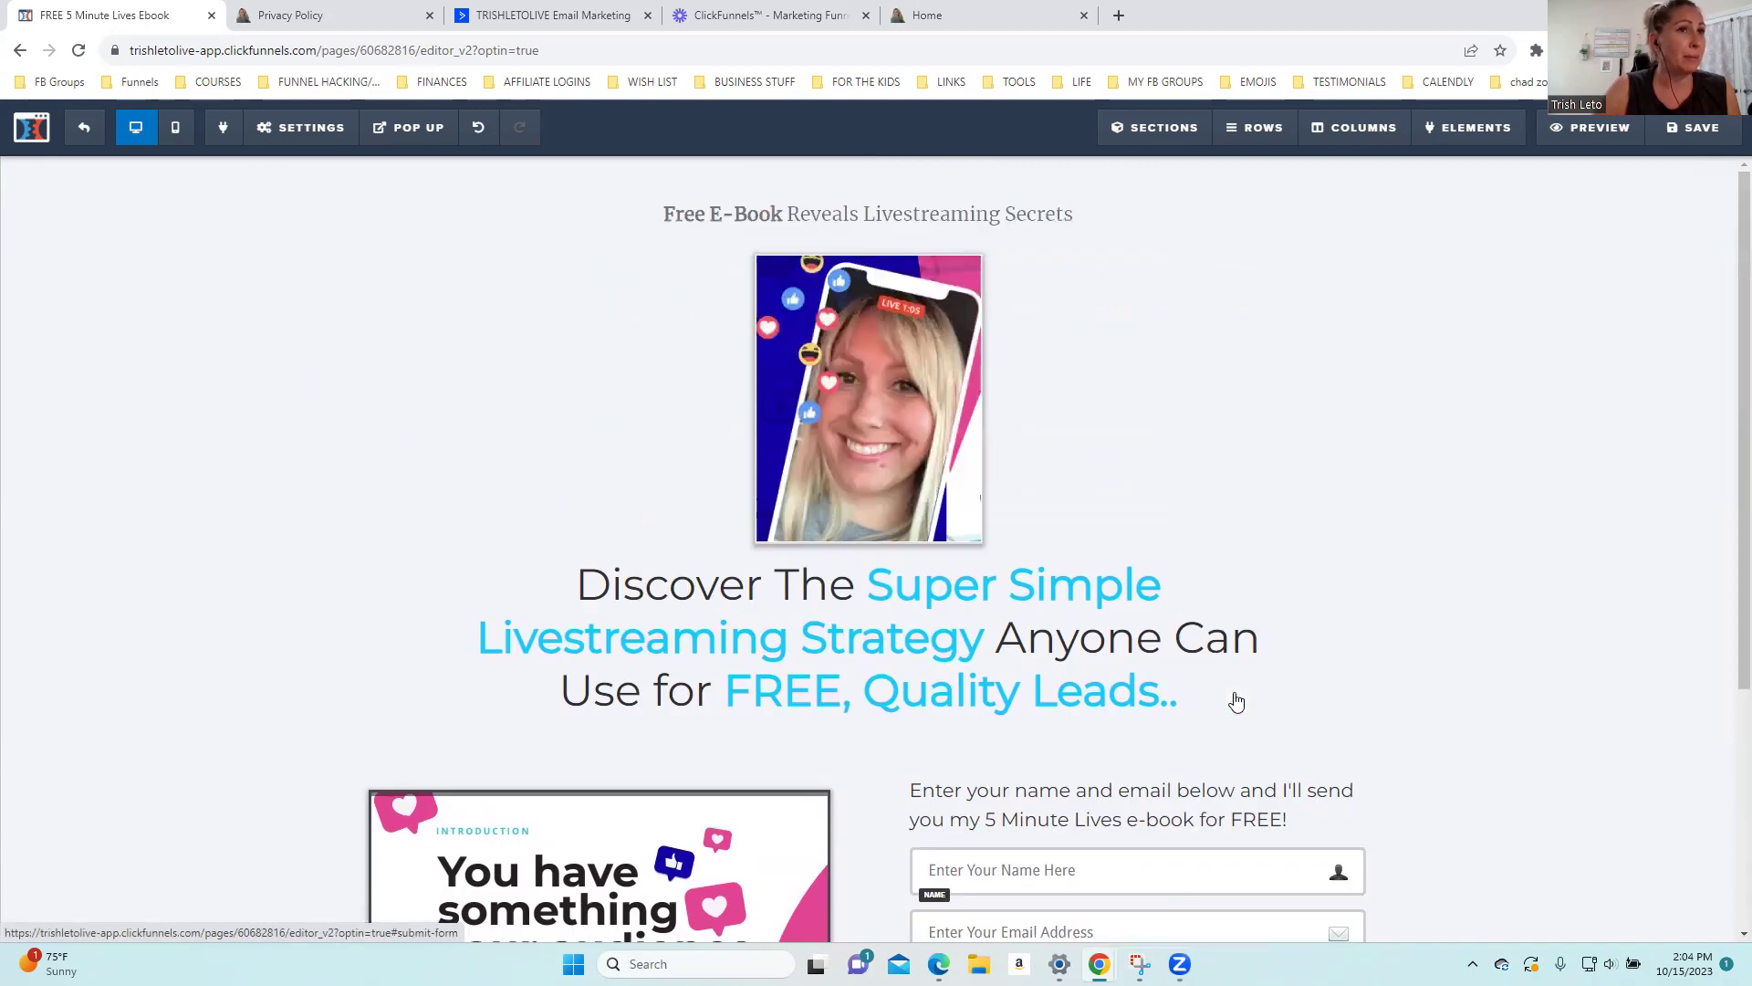
In Settings > Integrations, remove the existing autoresponder integration so it shows Not Connected
mouse_move(301, 127)
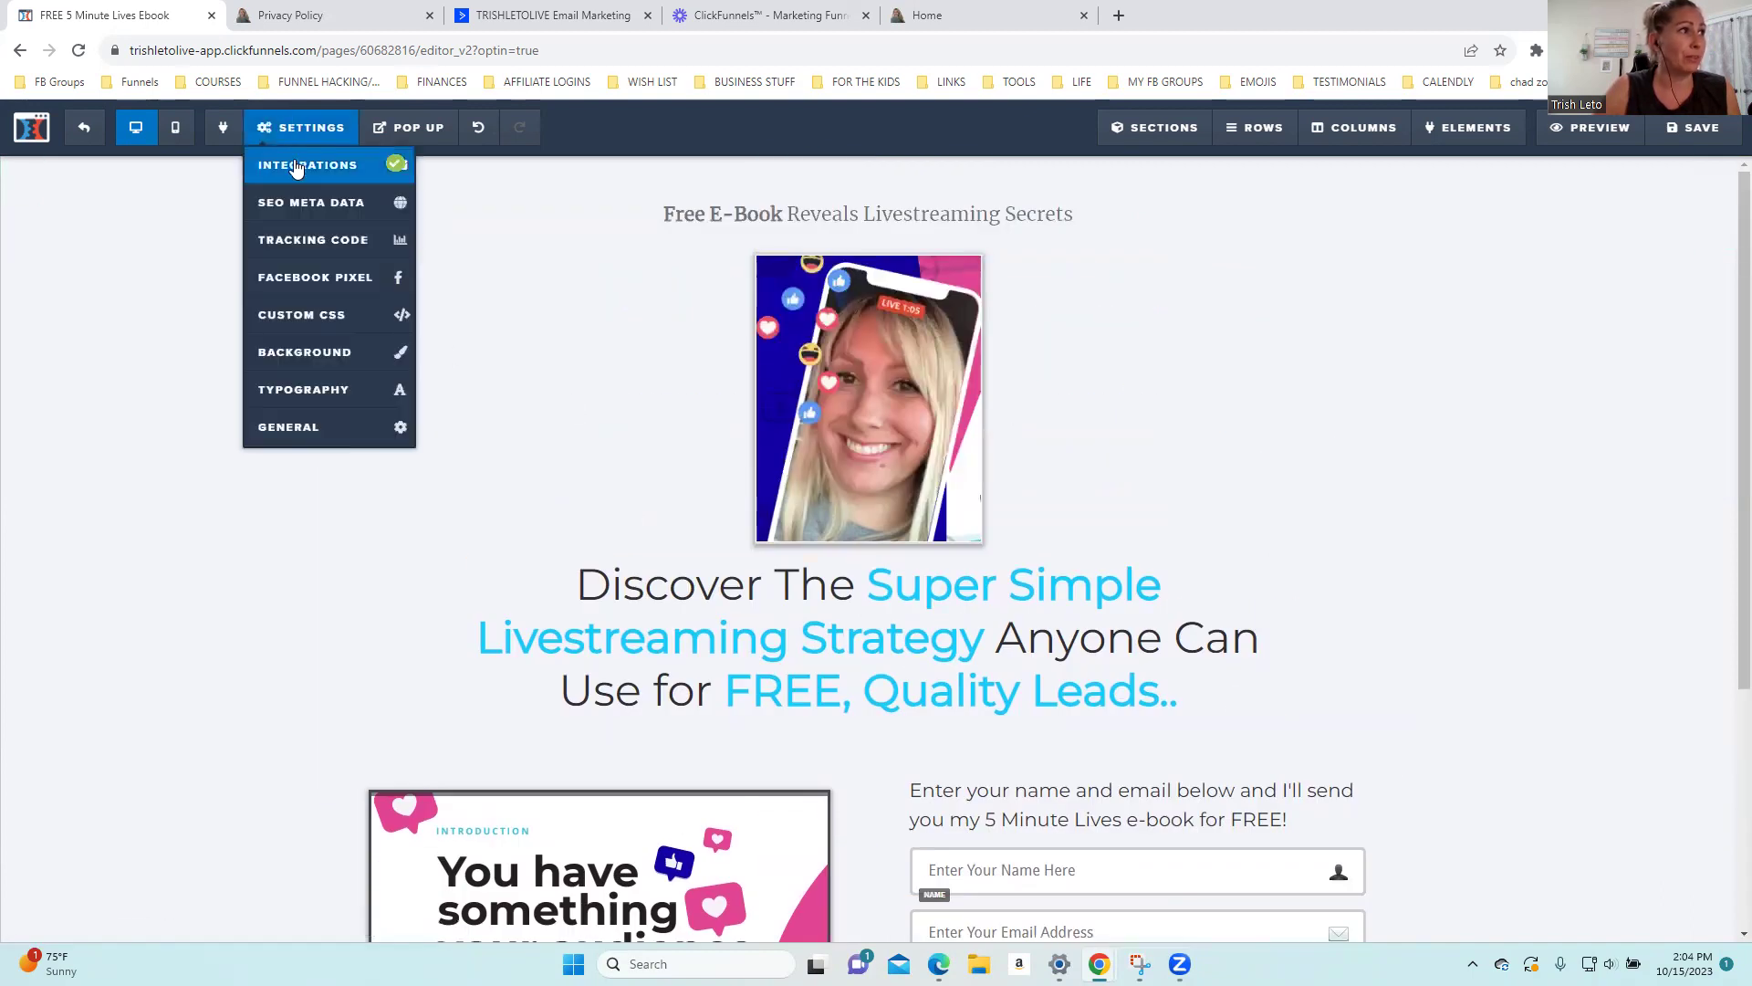
click(297, 166)
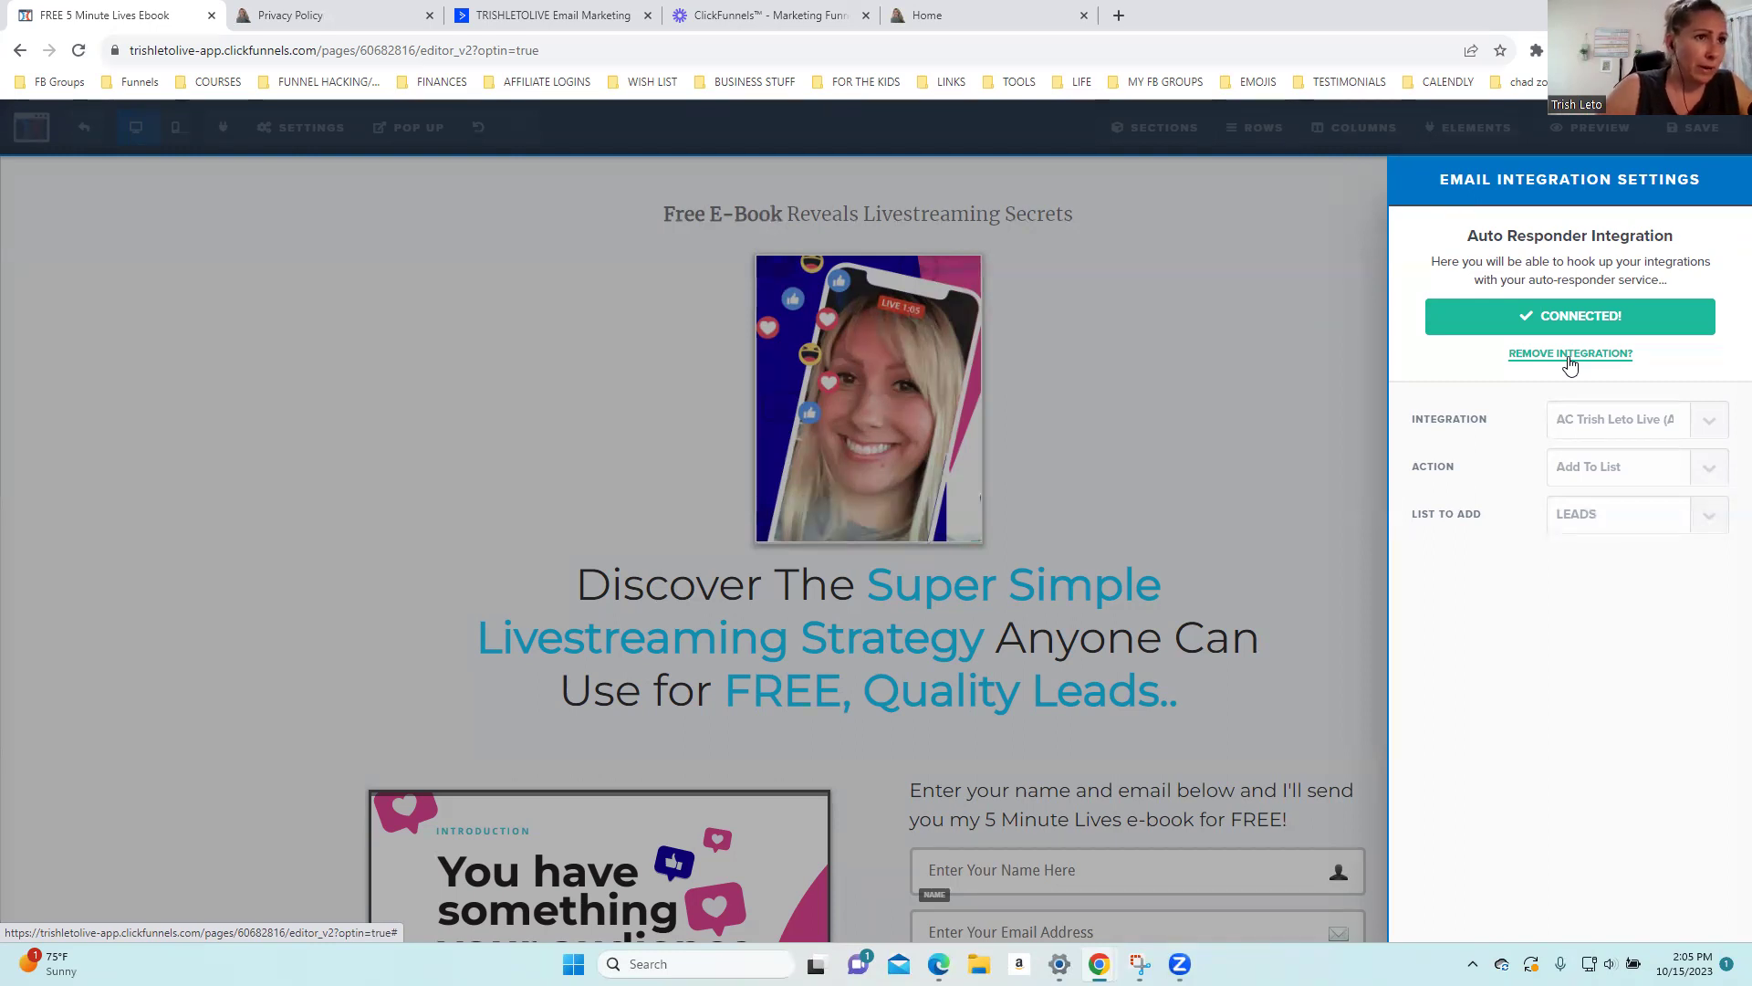
click(1569, 356)
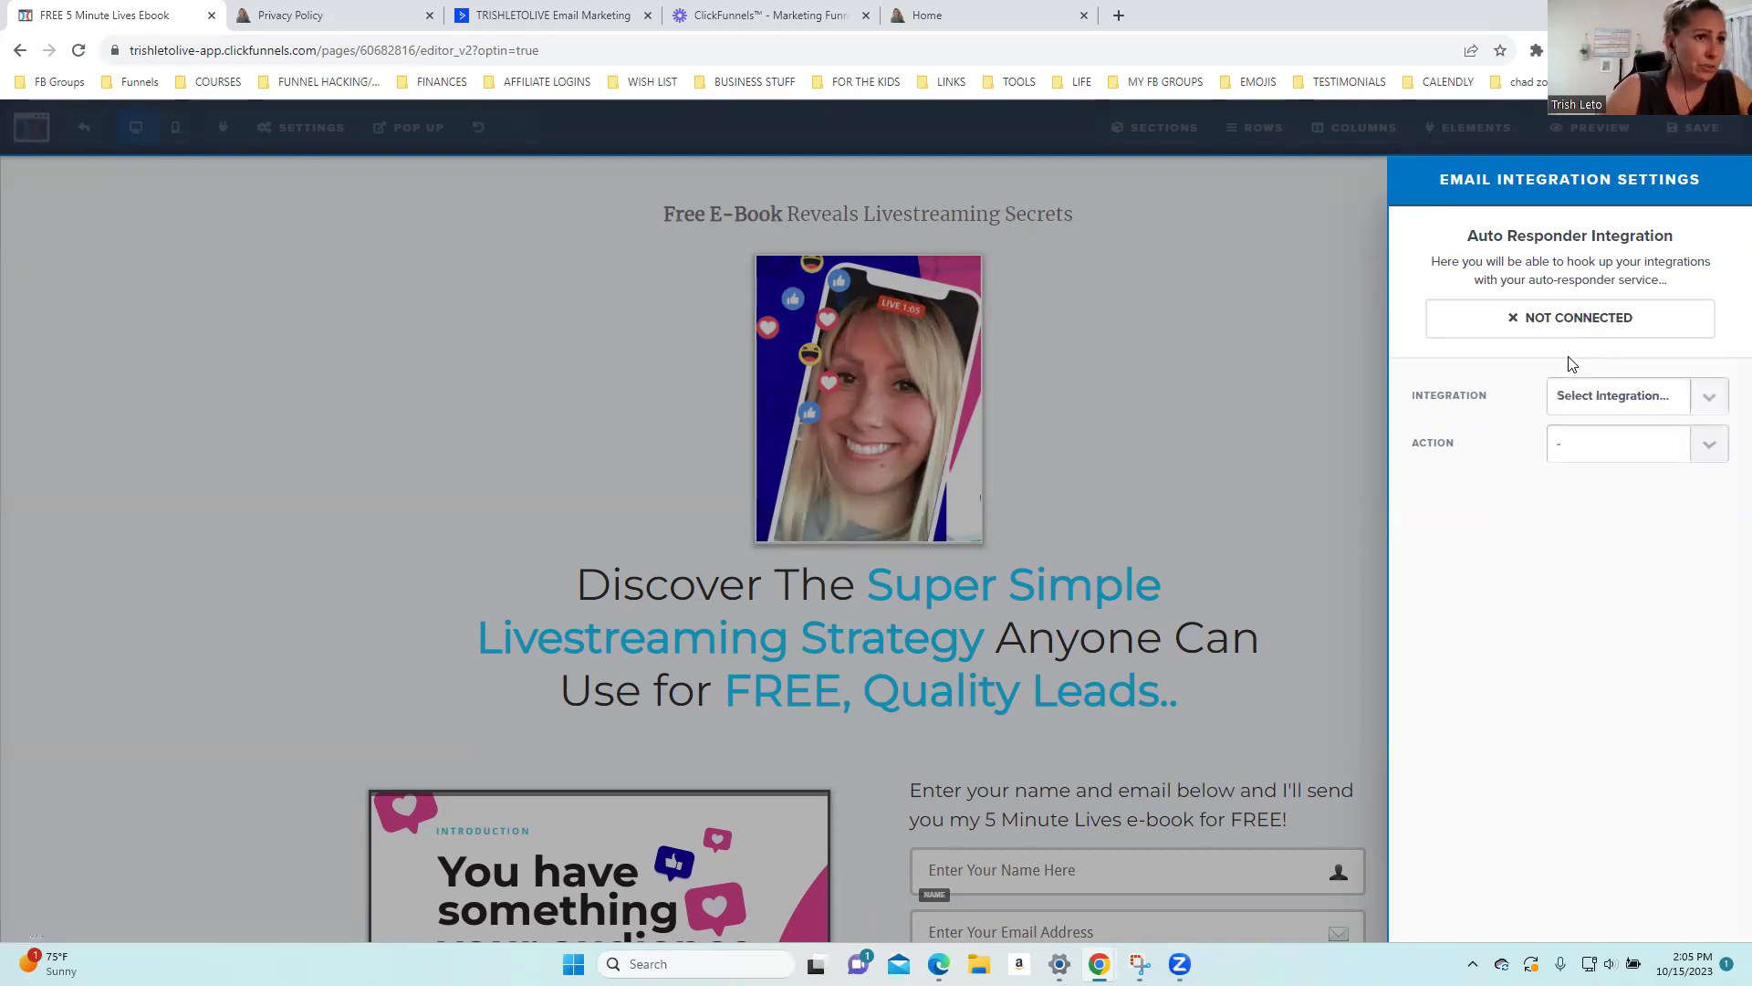
Save, then connect the ActiveCampaign integration with action Add To List and list LEADS
click(1278, 337)
click(1724, 123)
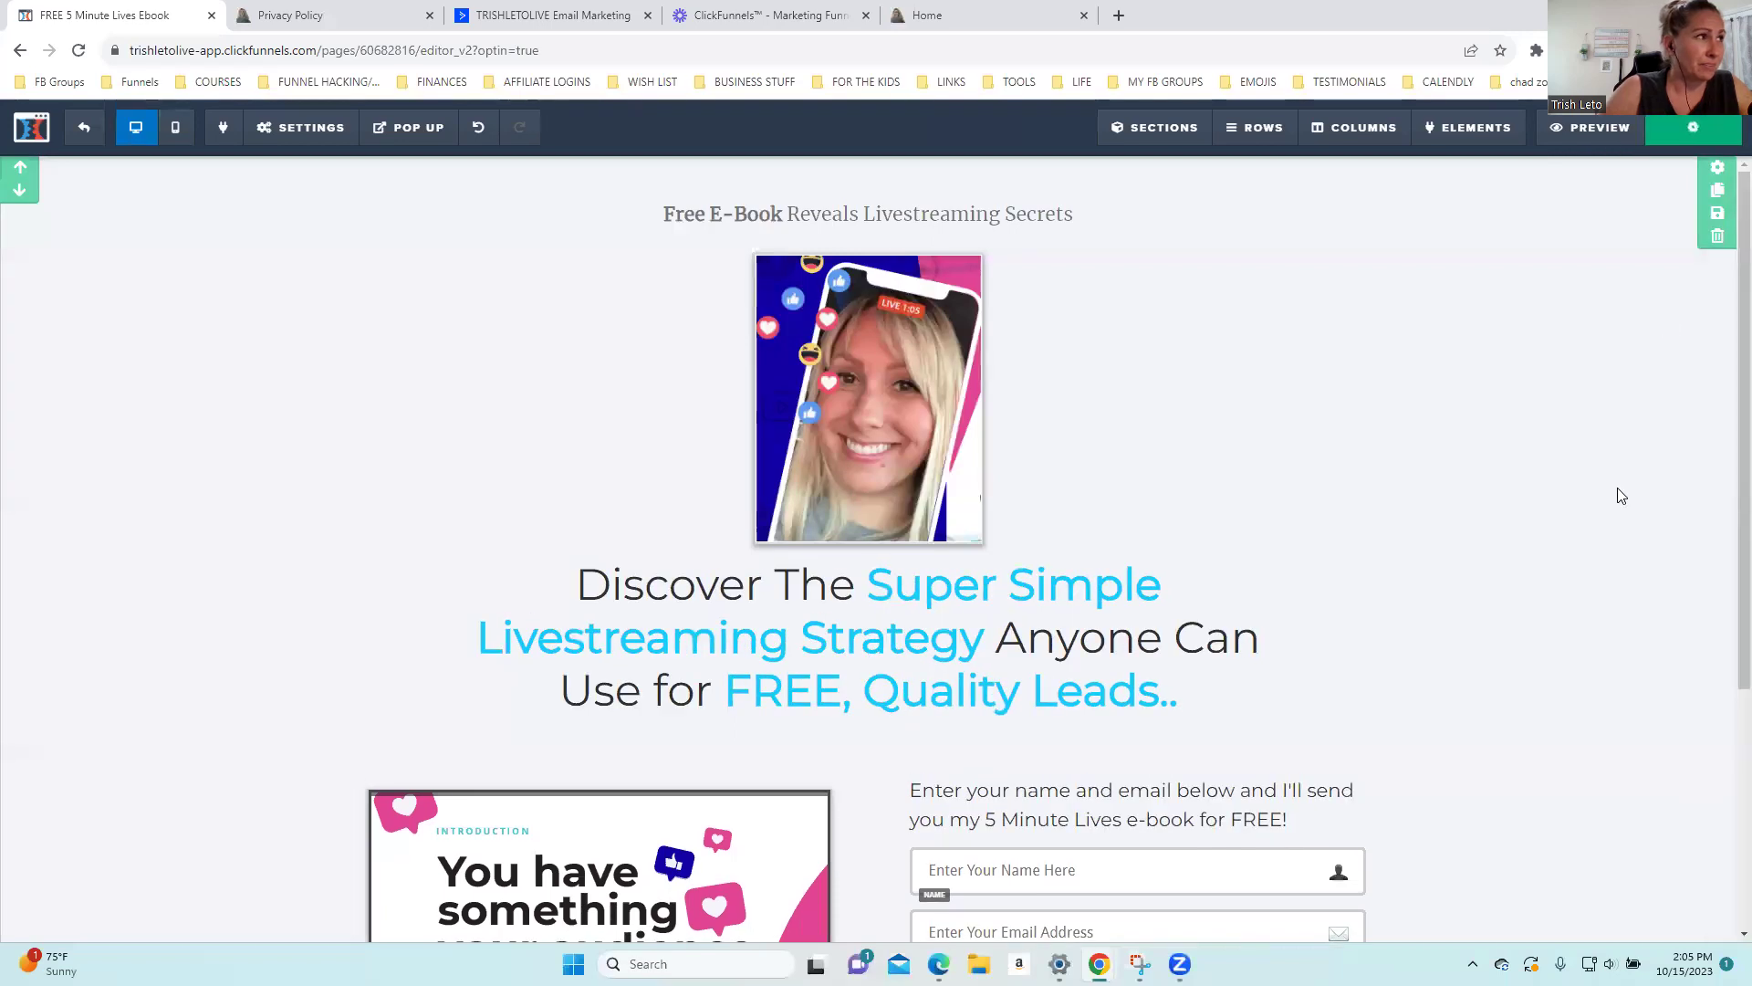
click(299, 128)
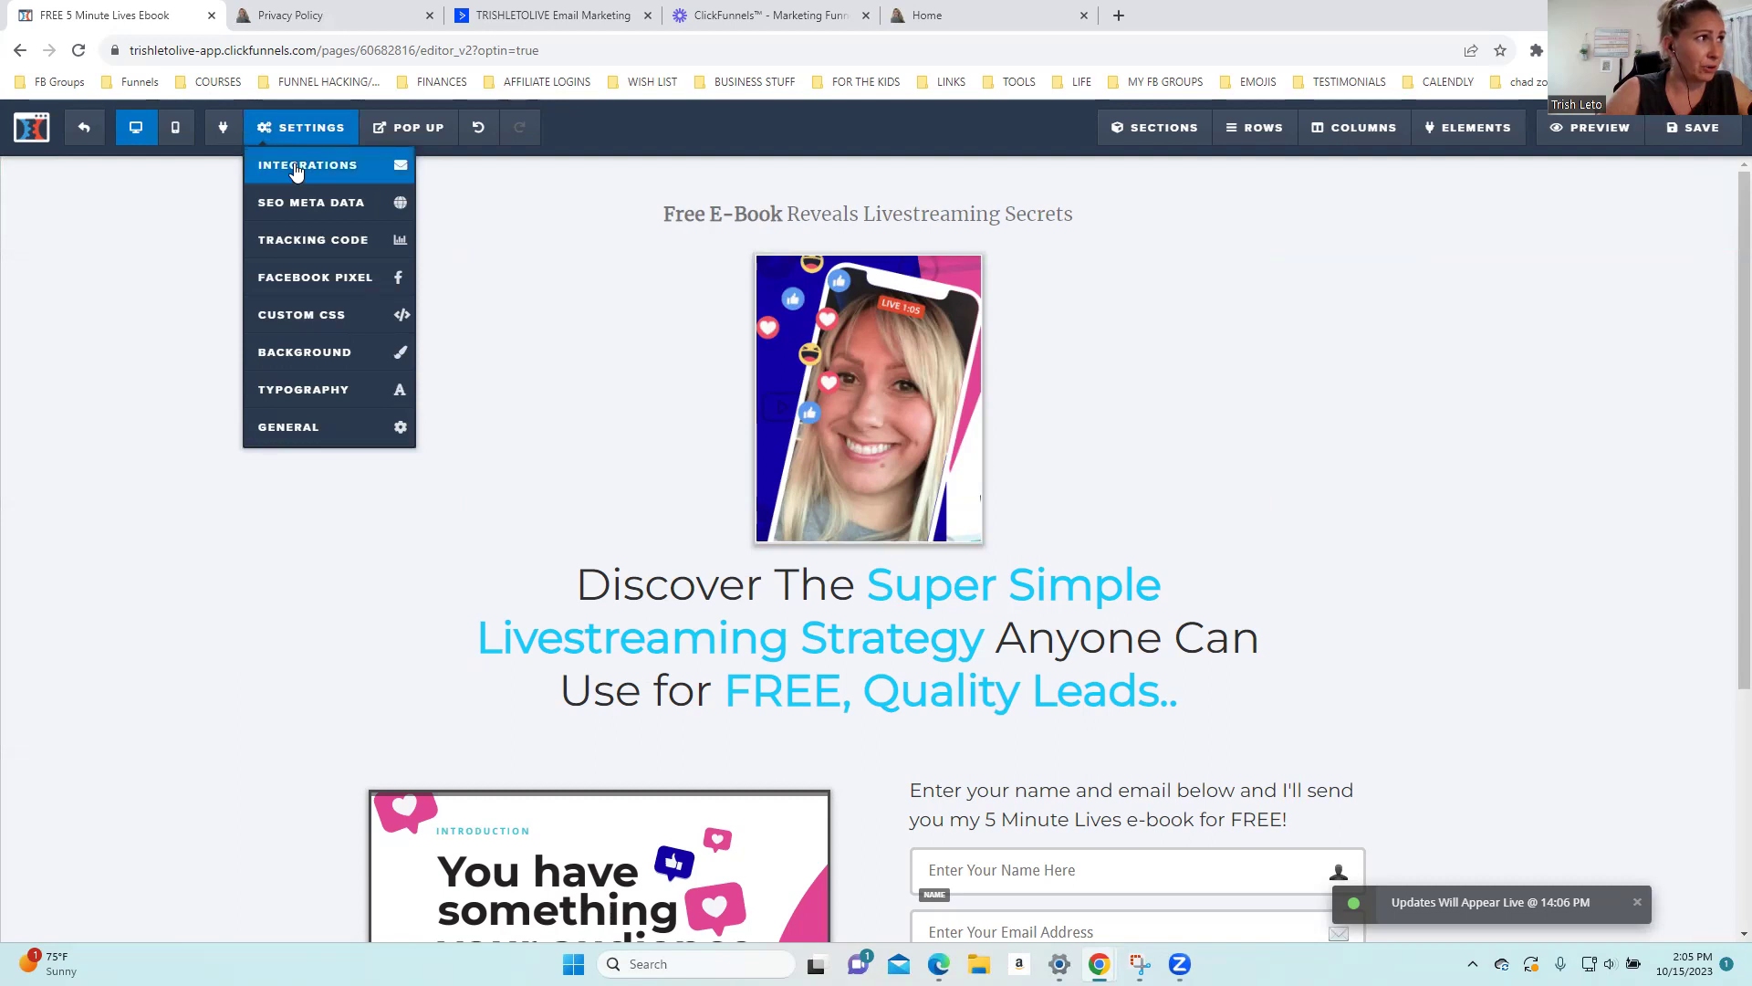
click(297, 168)
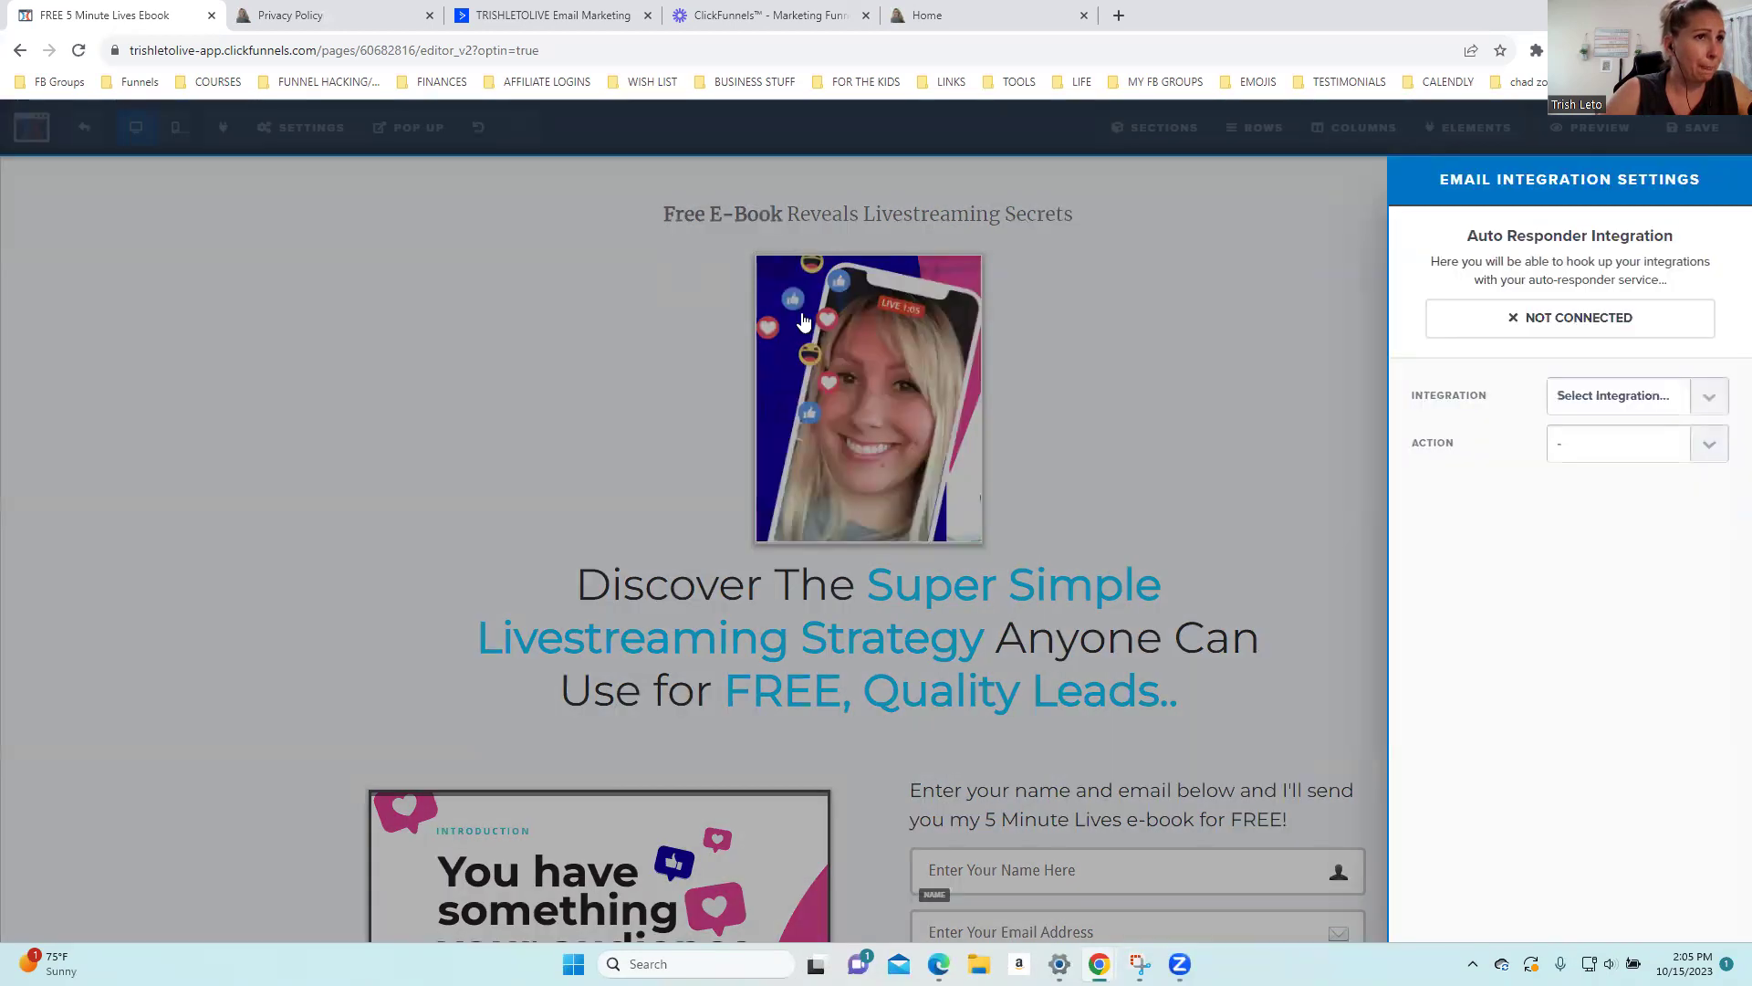
click(1704, 395)
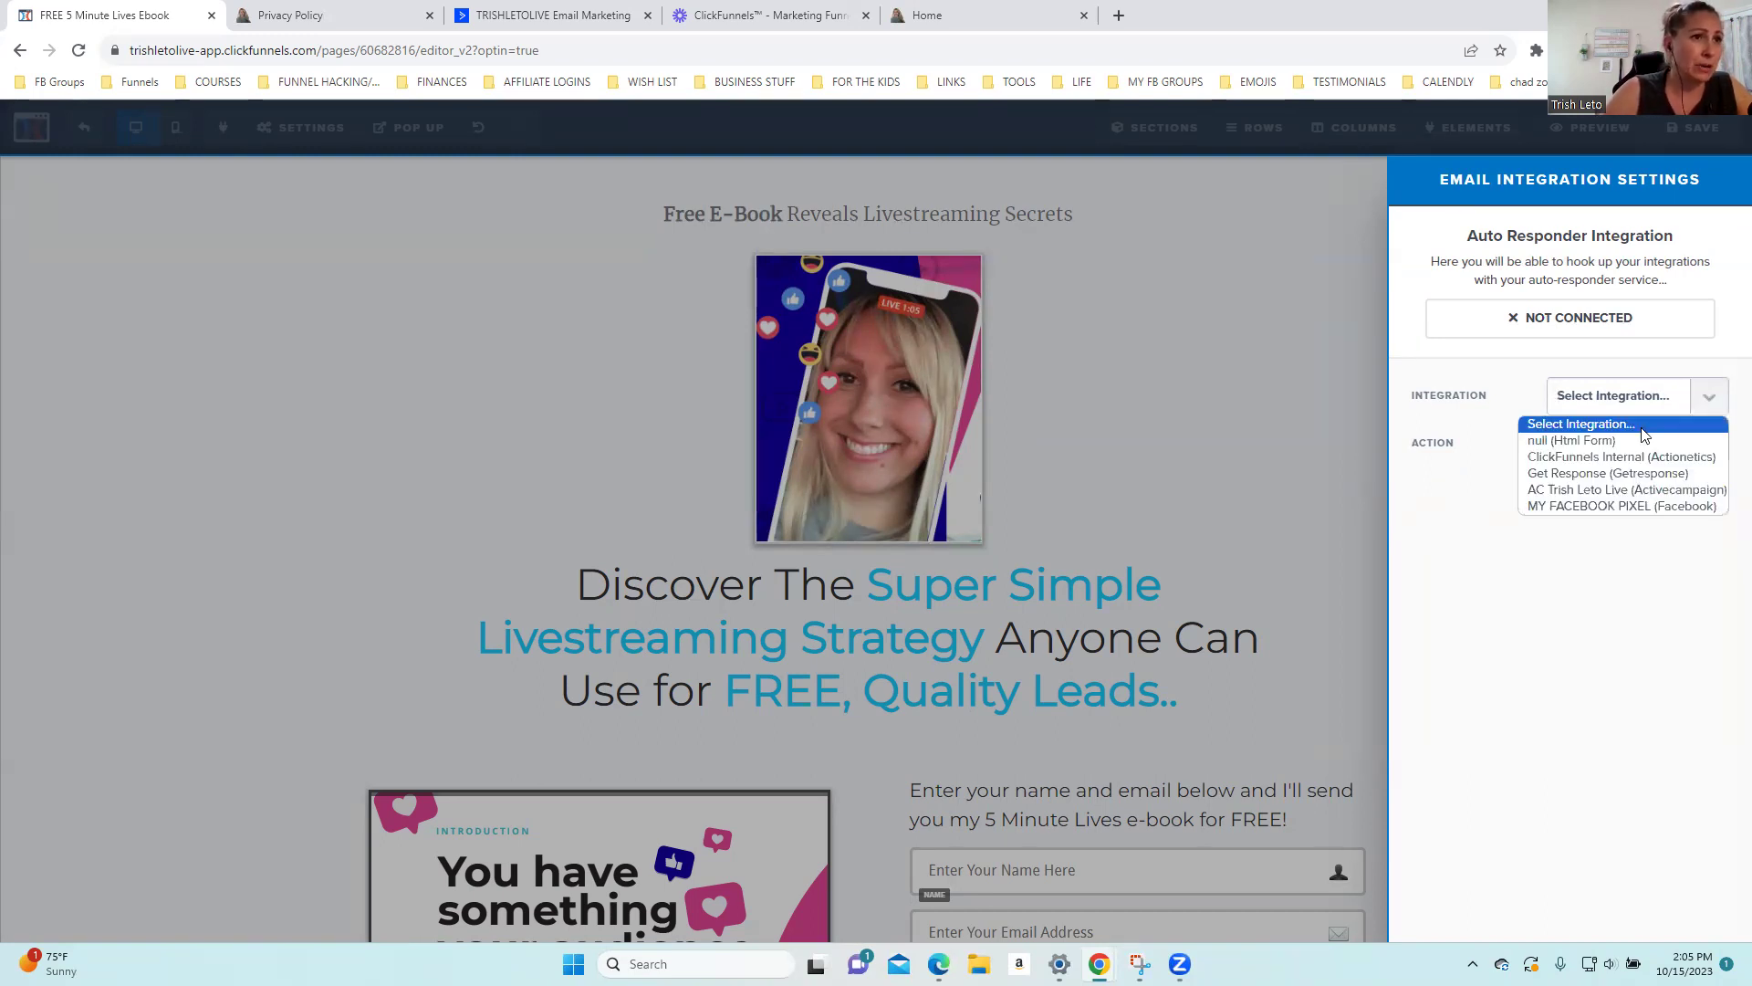
click(1588, 491)
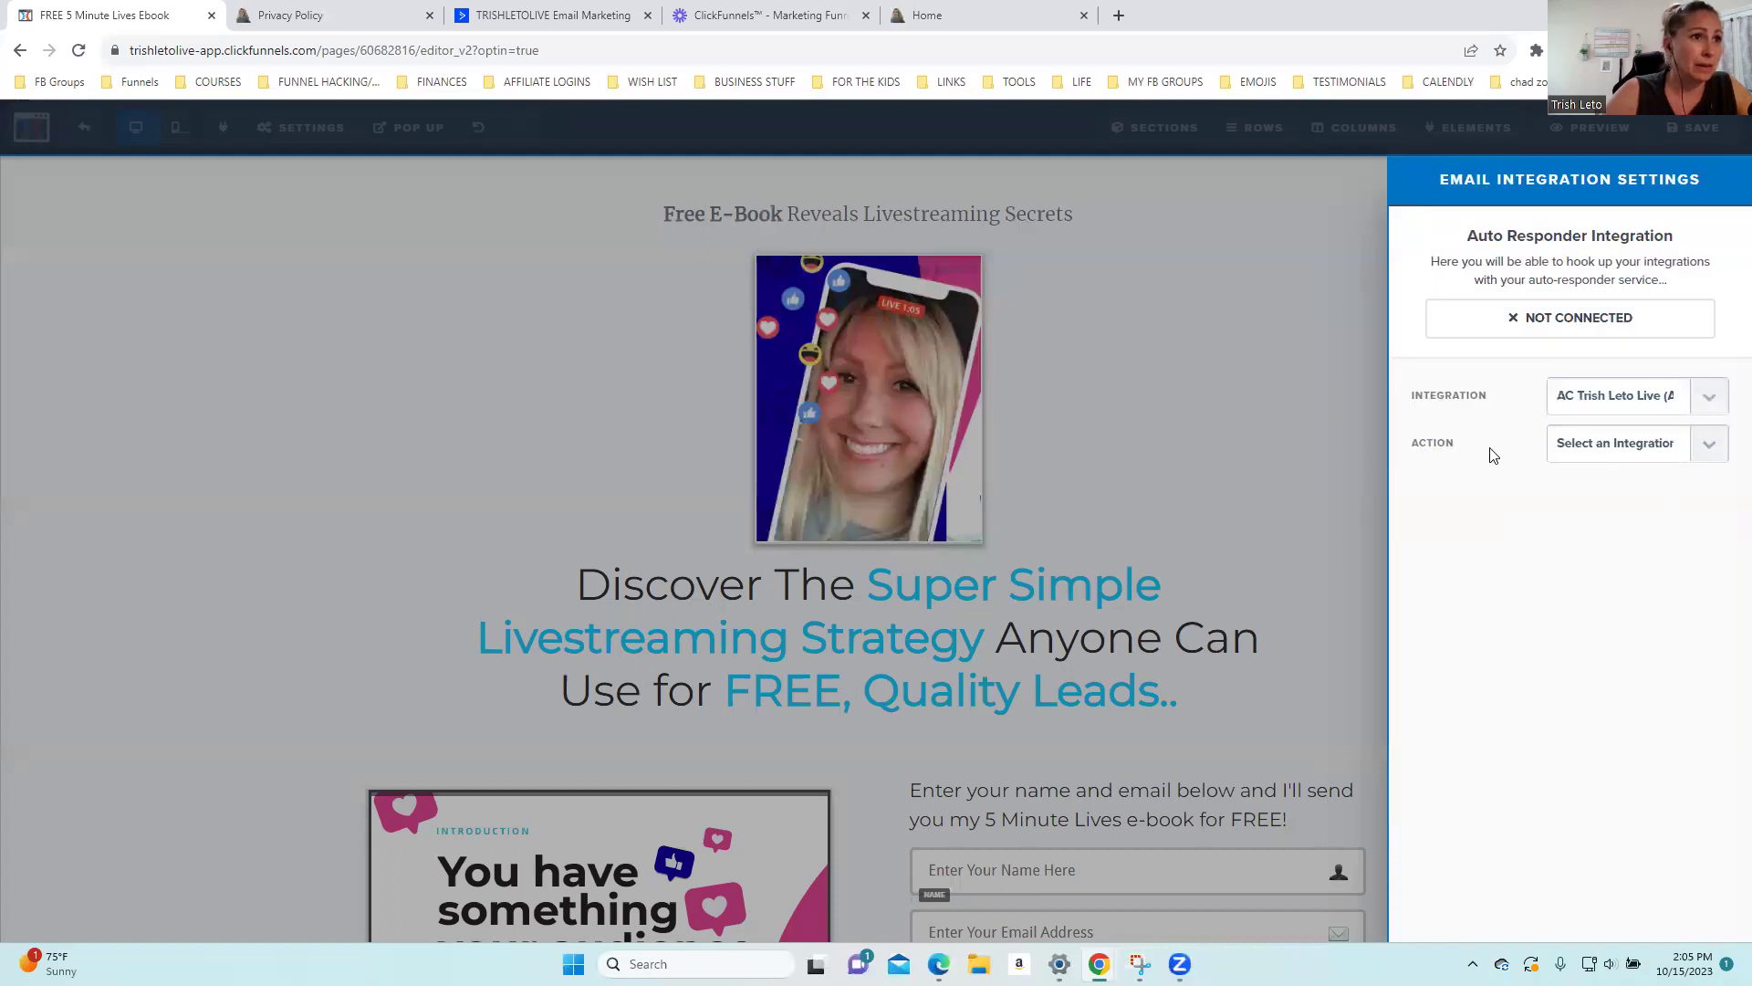
click(1702, 448)
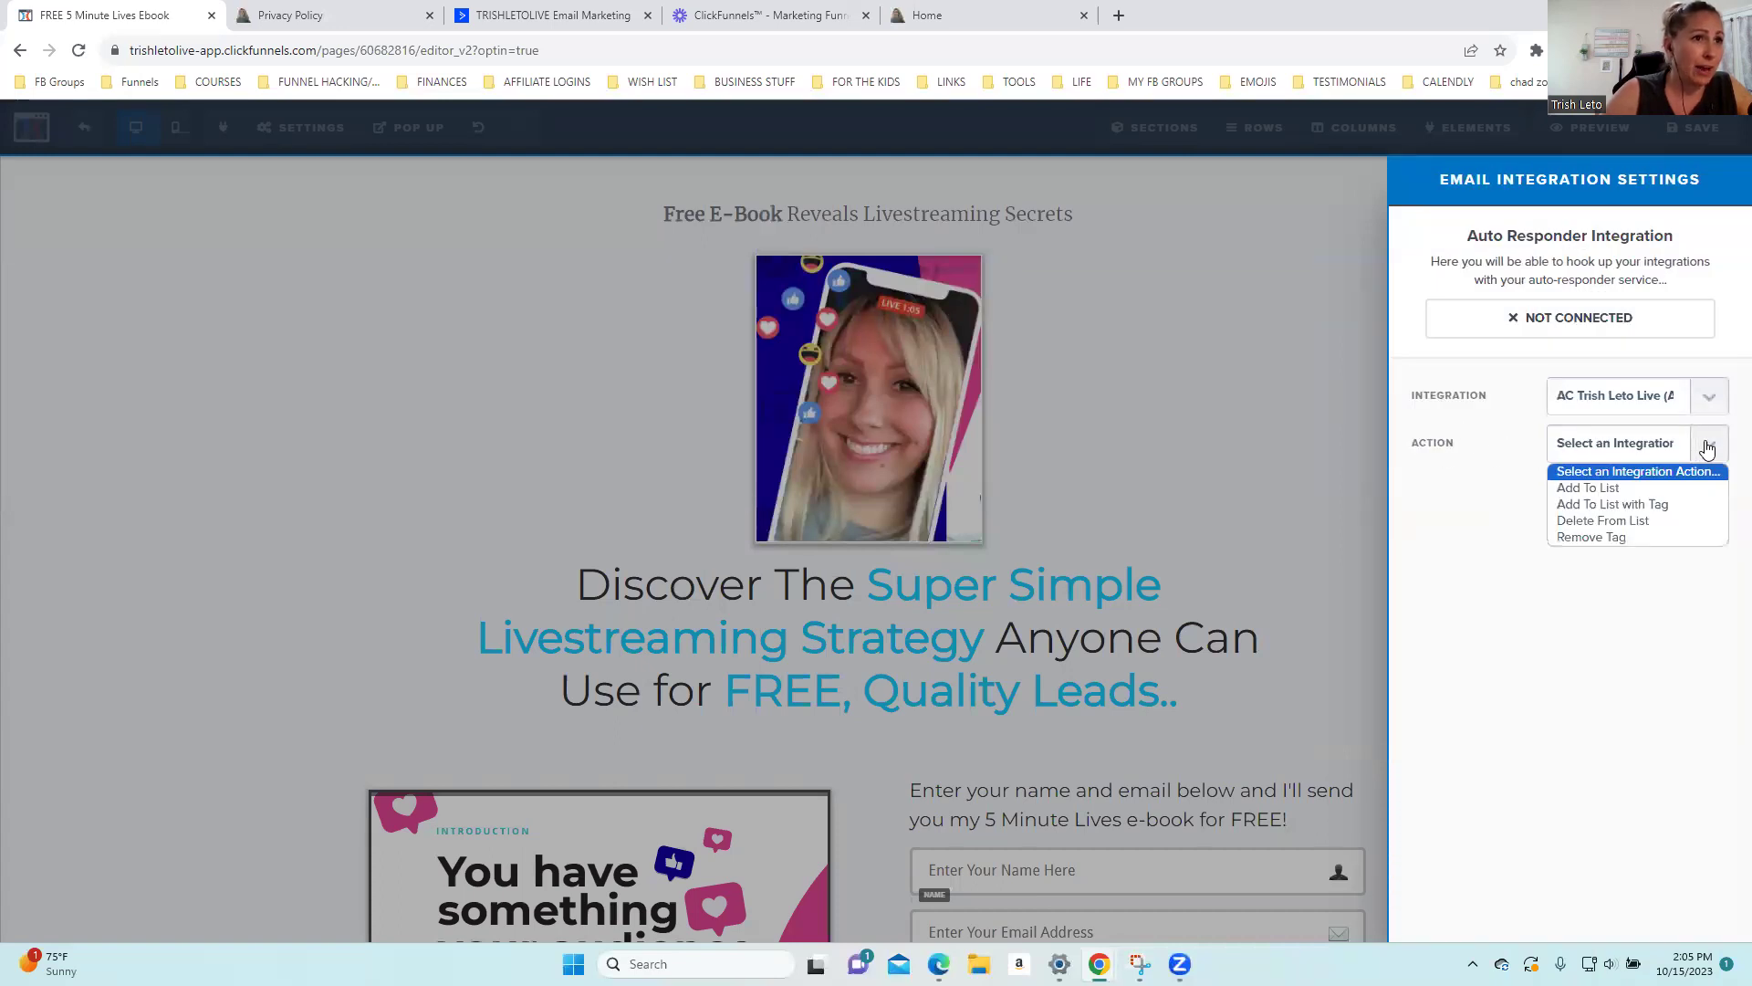
click(1621, 487)
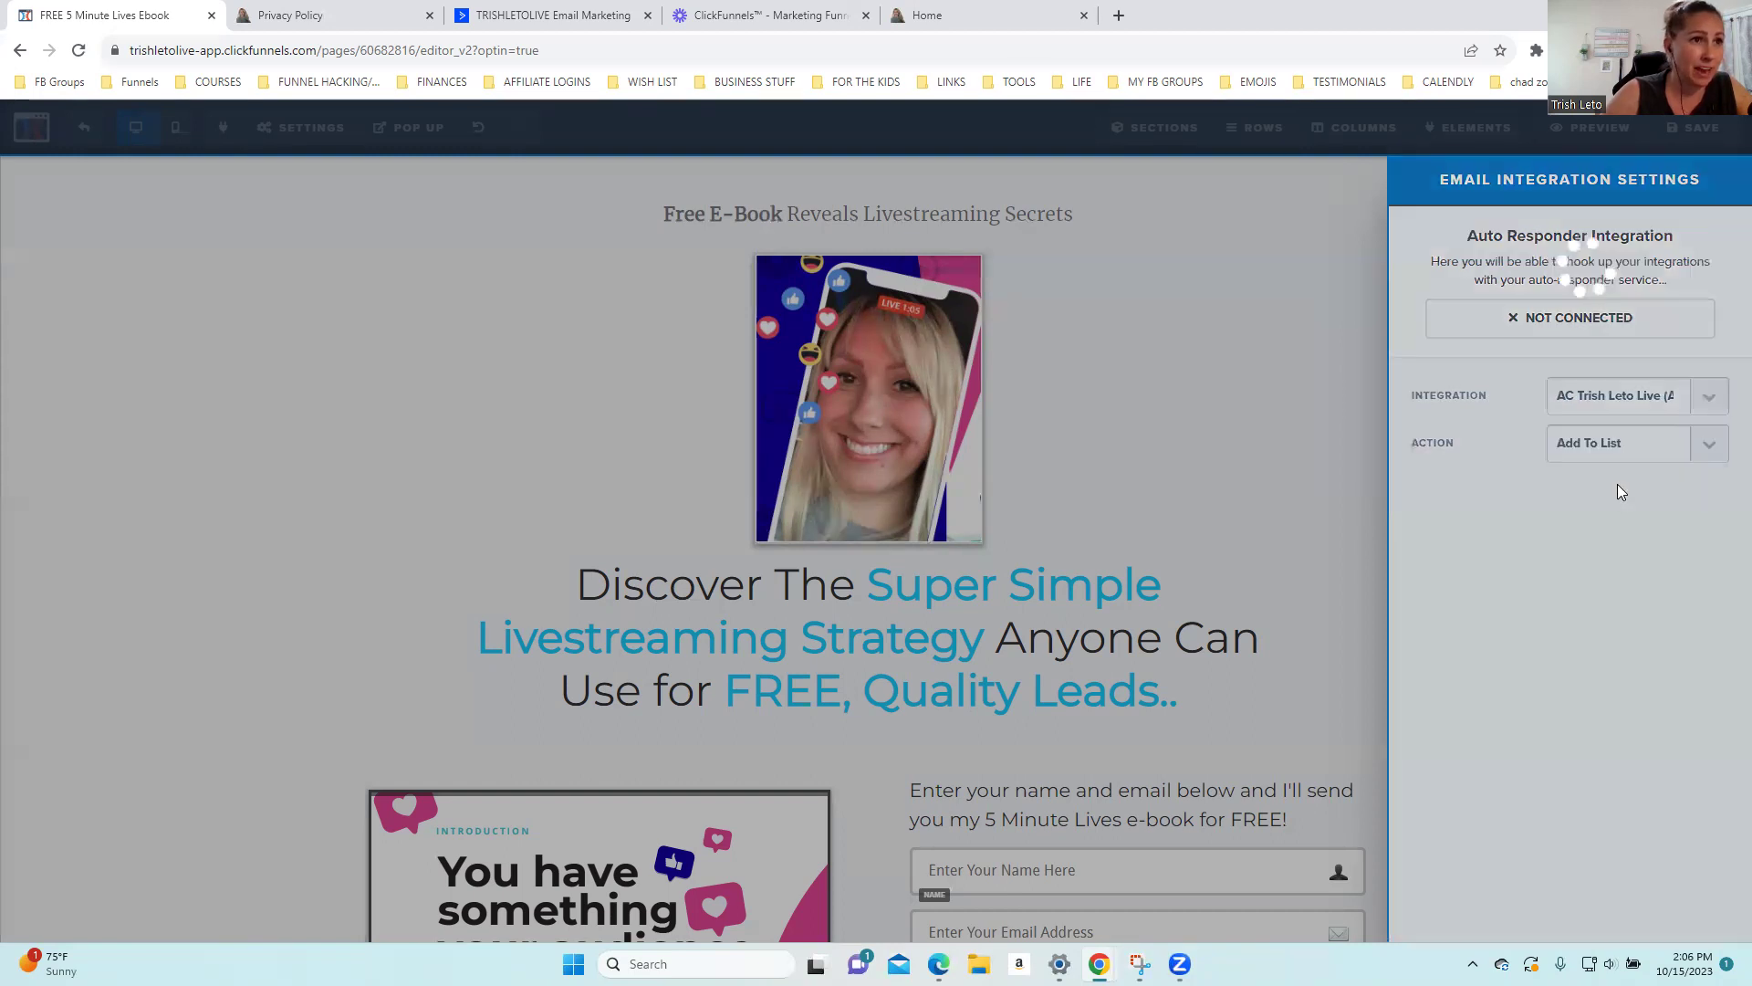
click(1717, 495)
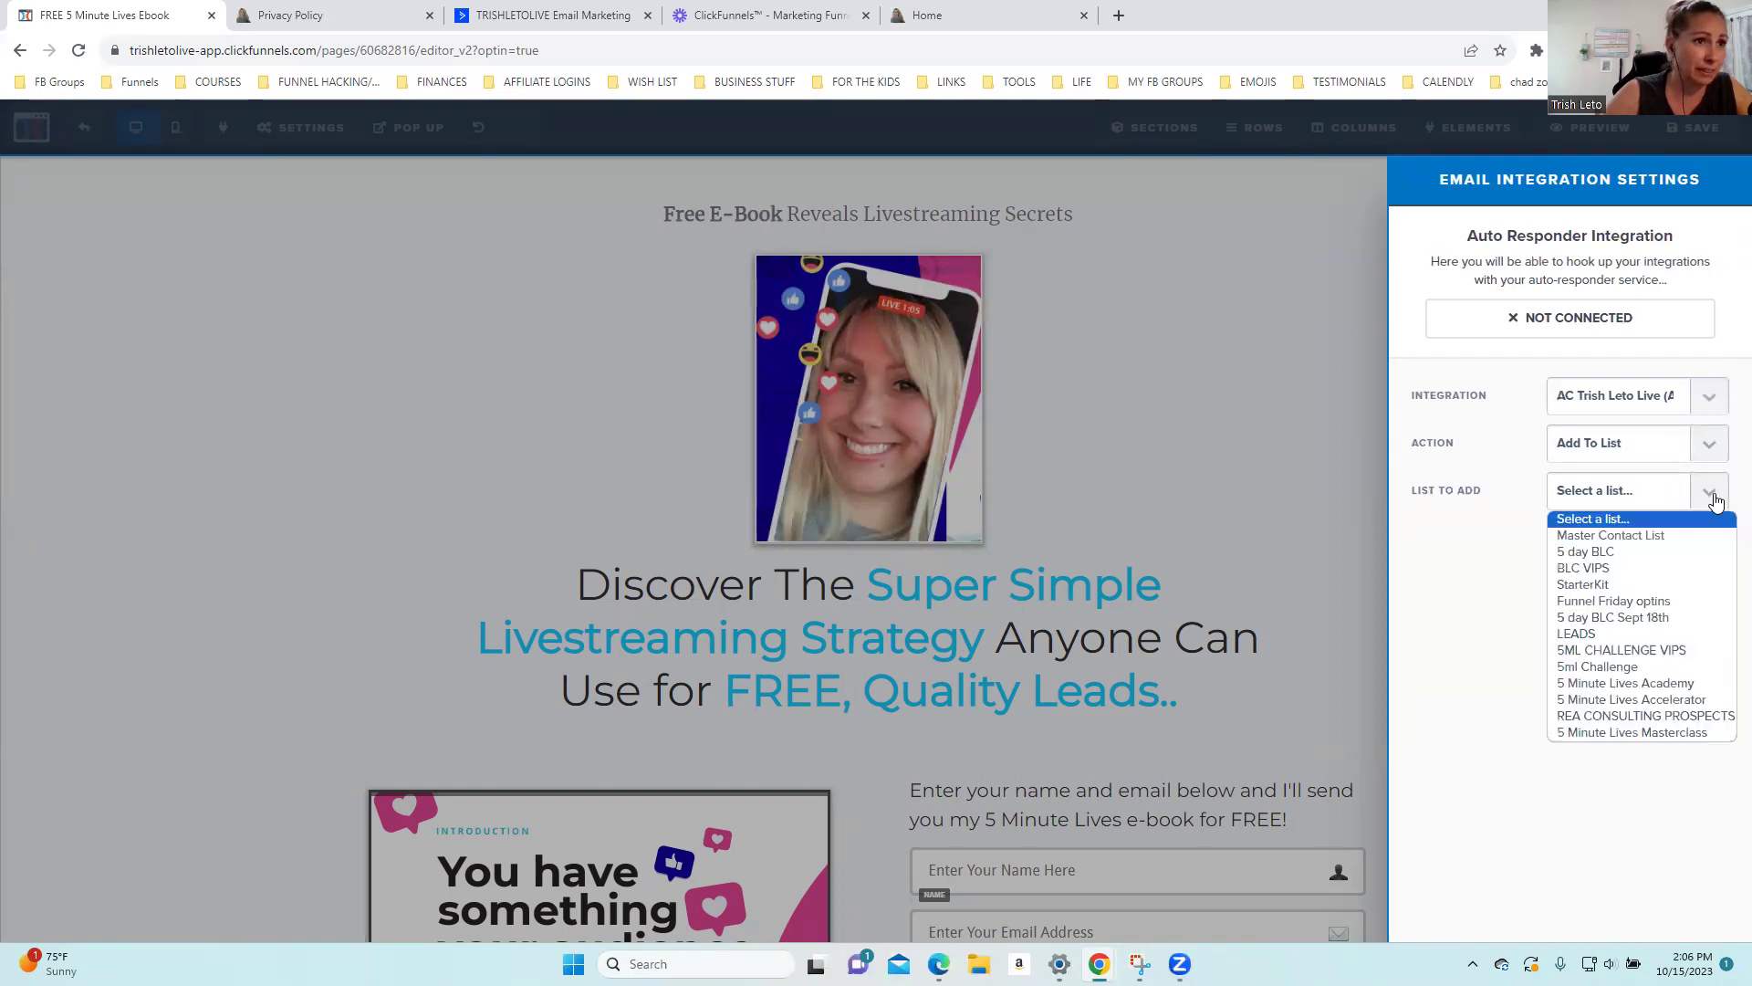
click(1597, 643)
Save the page again and return to the funnel's Optin step overview
click(1235, 372)
click(1701, 137)
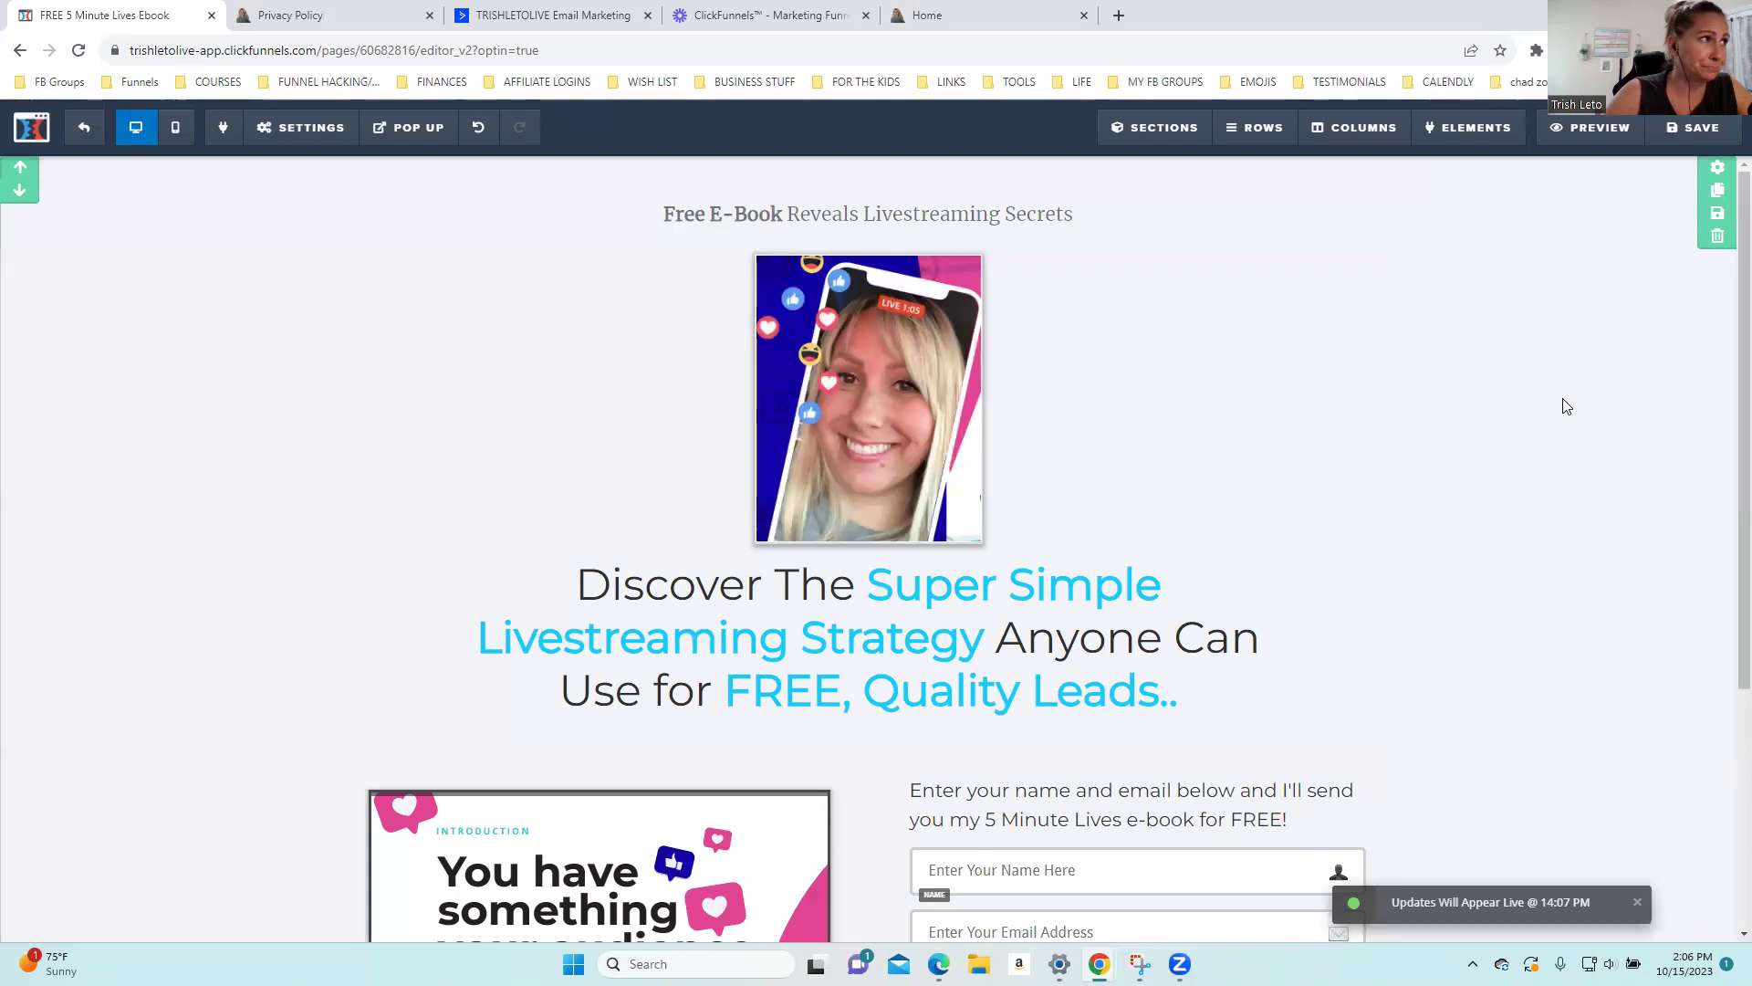
click(83, 128)
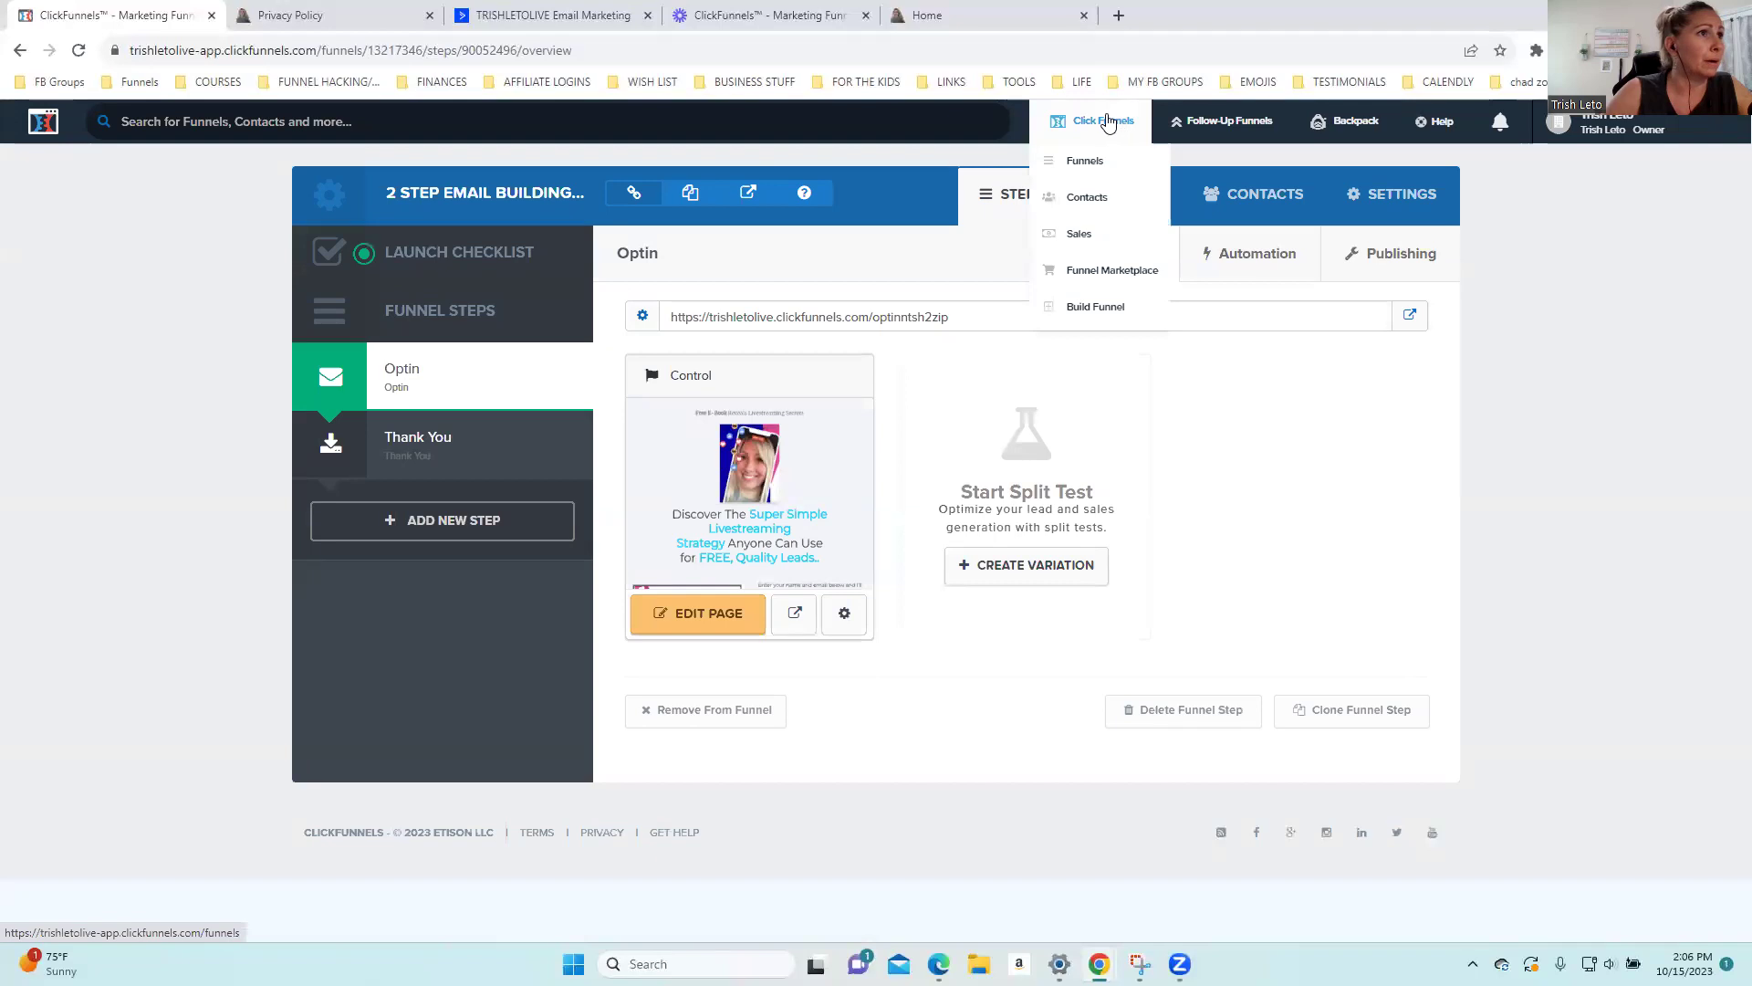
Go to Account Settings and open the Integrations page listing the API connections
mouse_move(1611, 117)
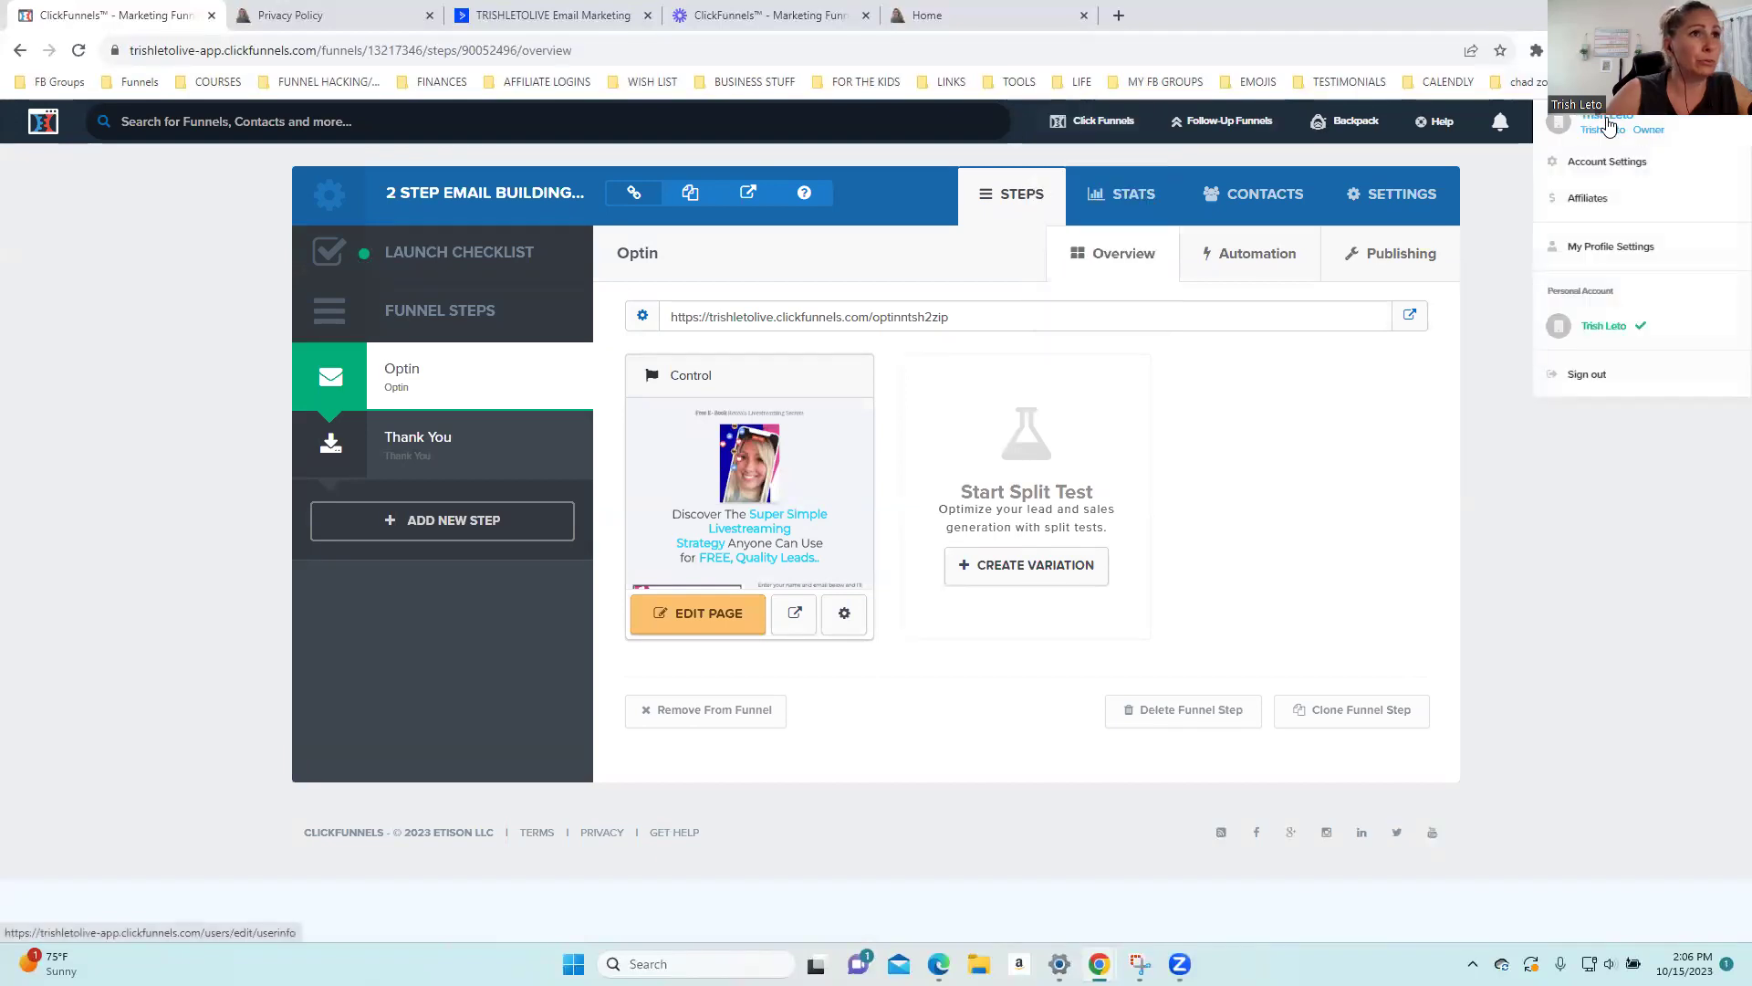
click(1602, 171)
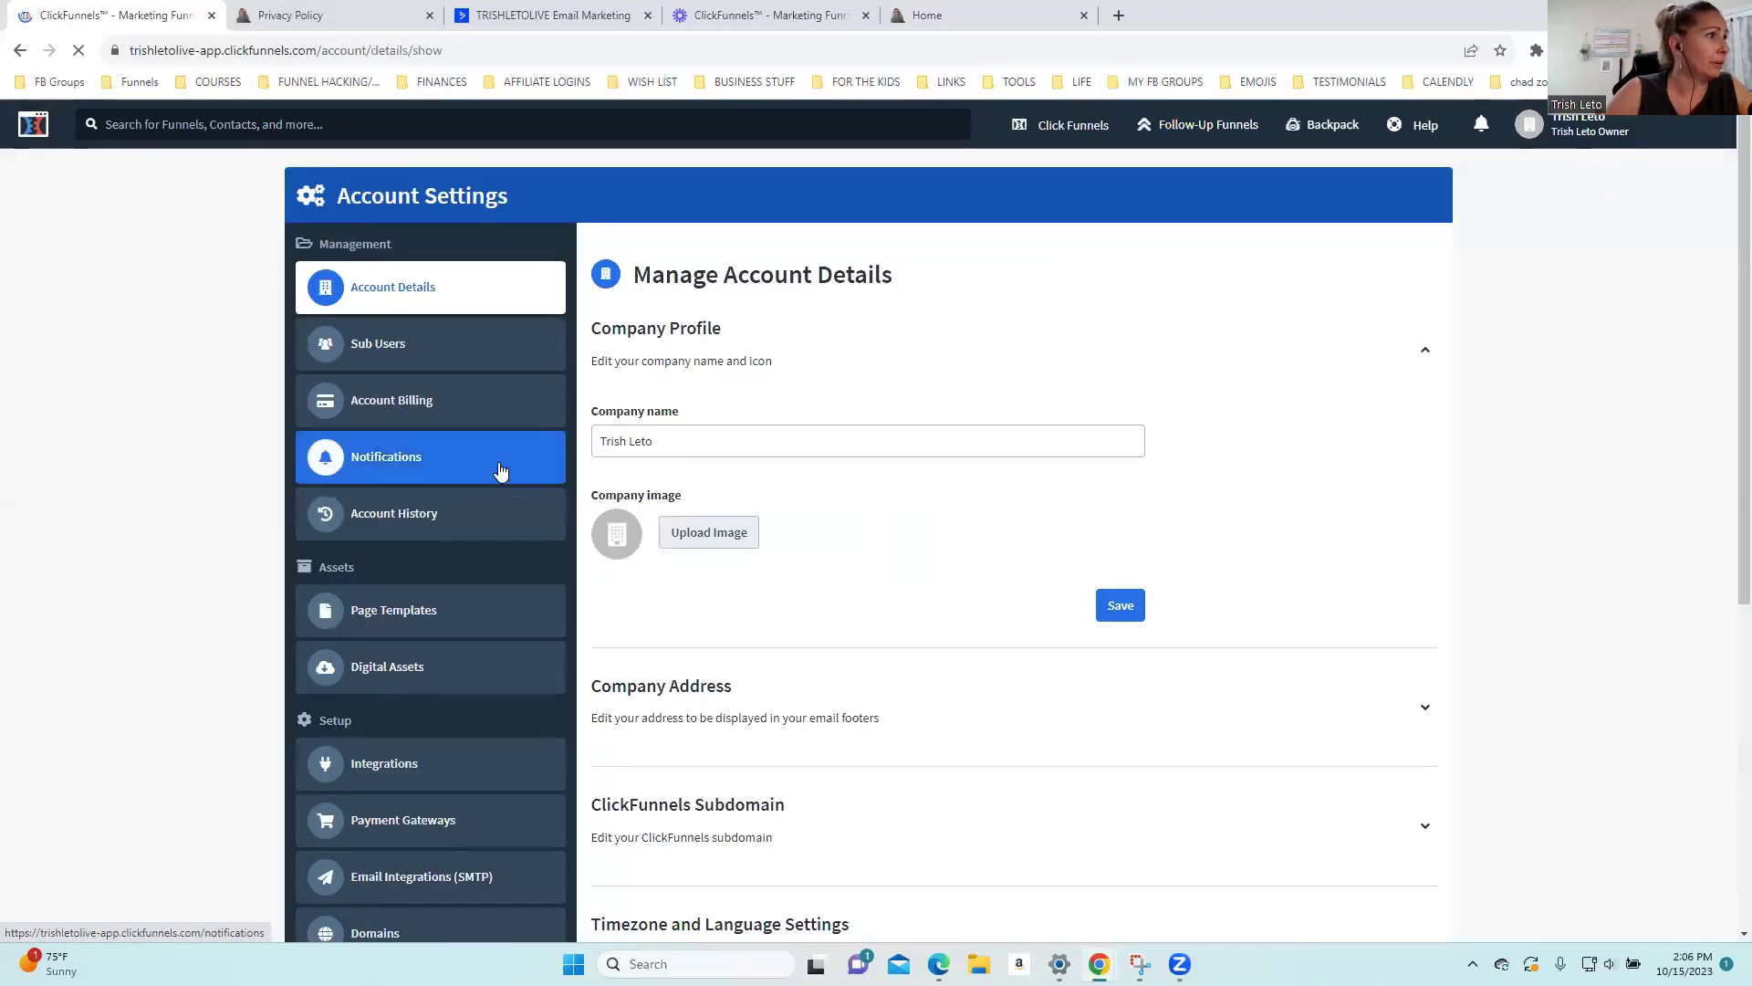
scroll(442, 593, down, 3)
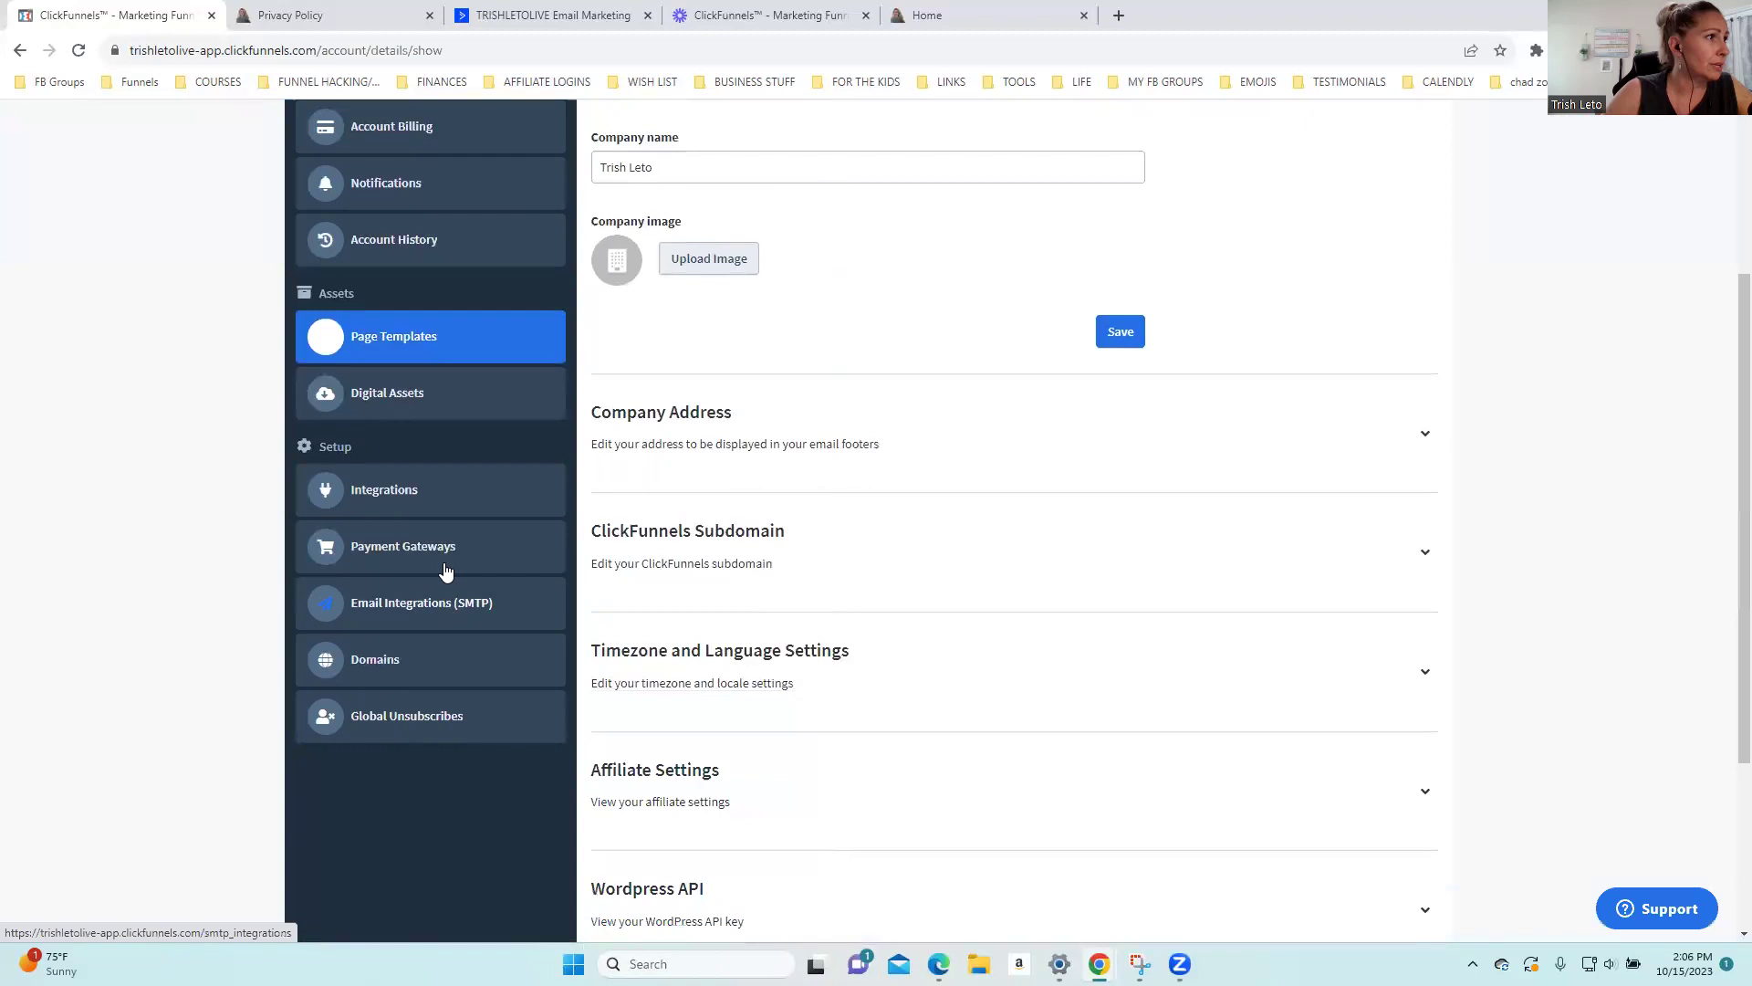
click(425, 501)
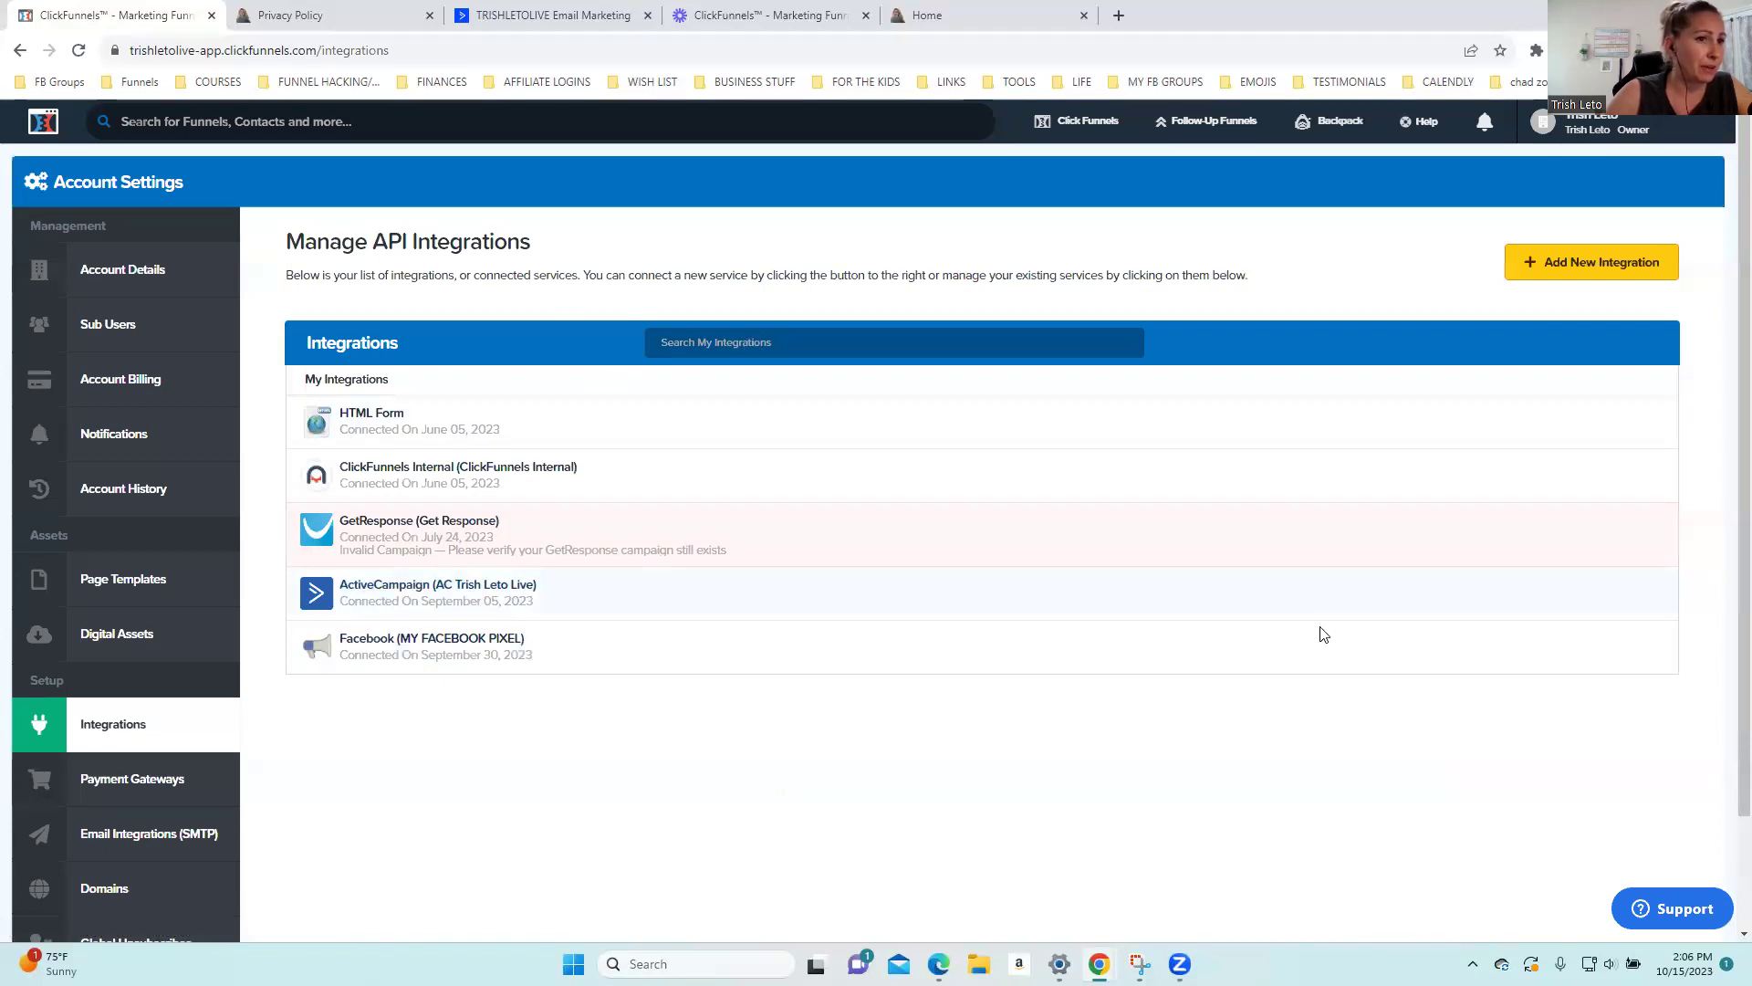
Dismiss the support chat, open the funnel from the Funnels list and select its Optin step
click(1681, 907)
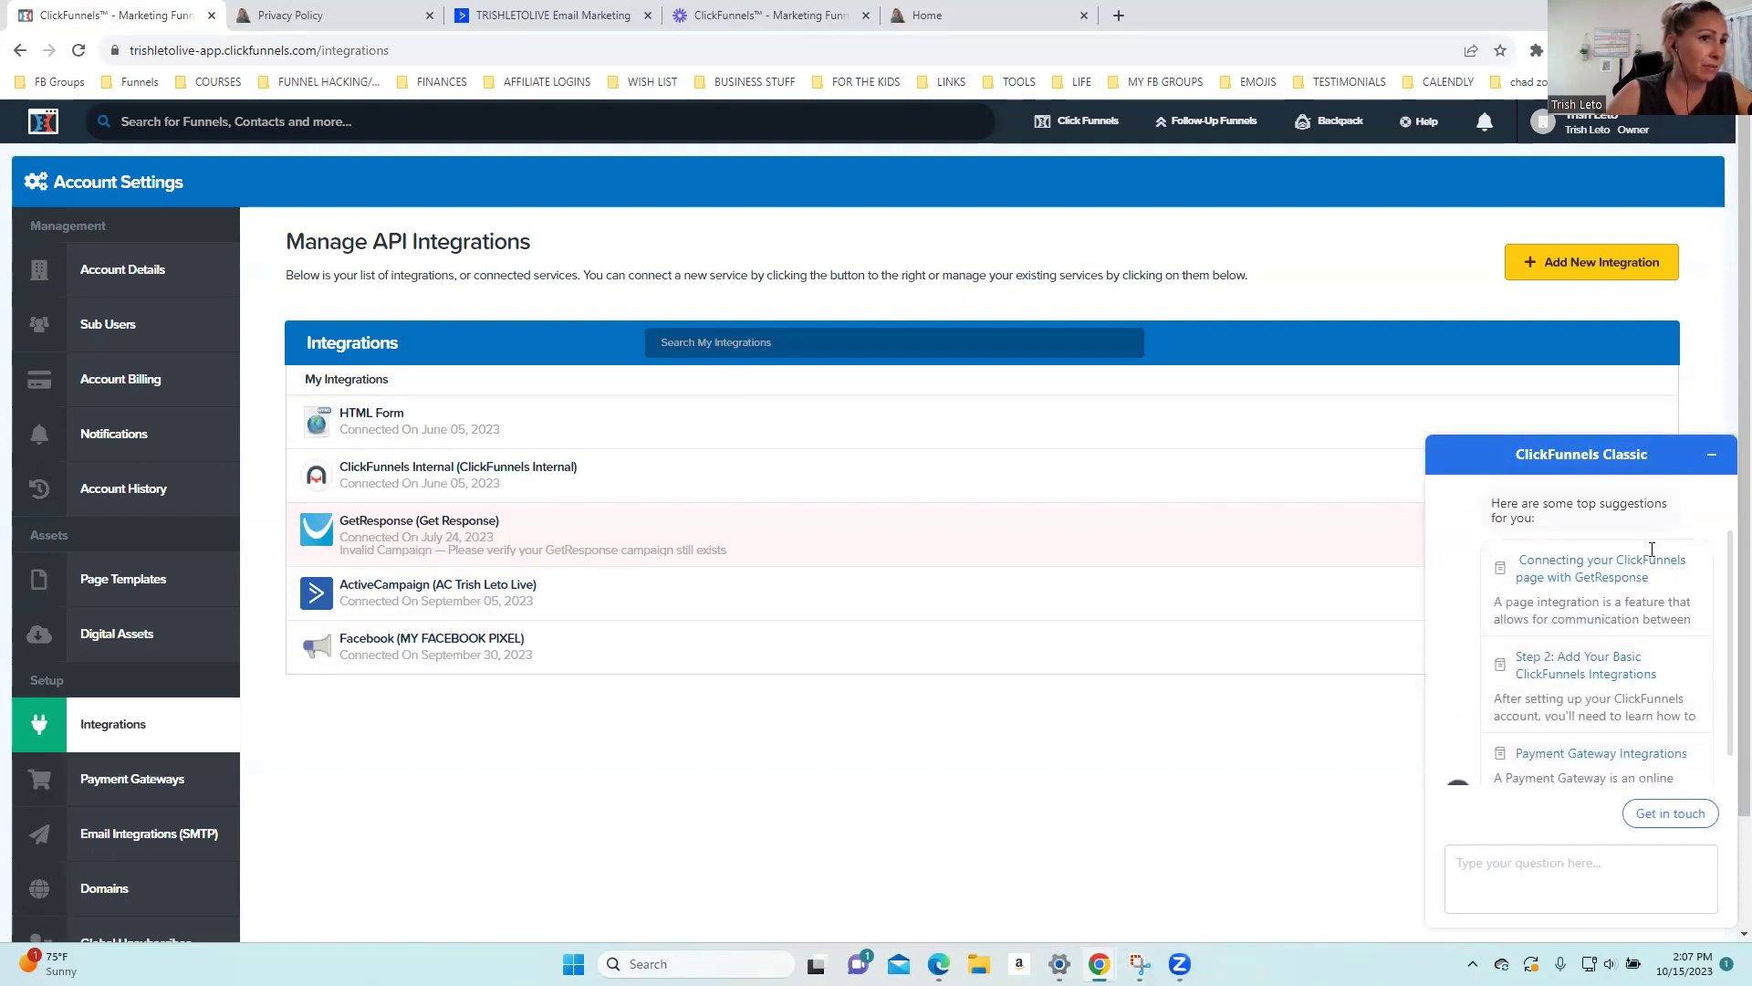
click(1722, 457)
mouse_move(1079, 126)
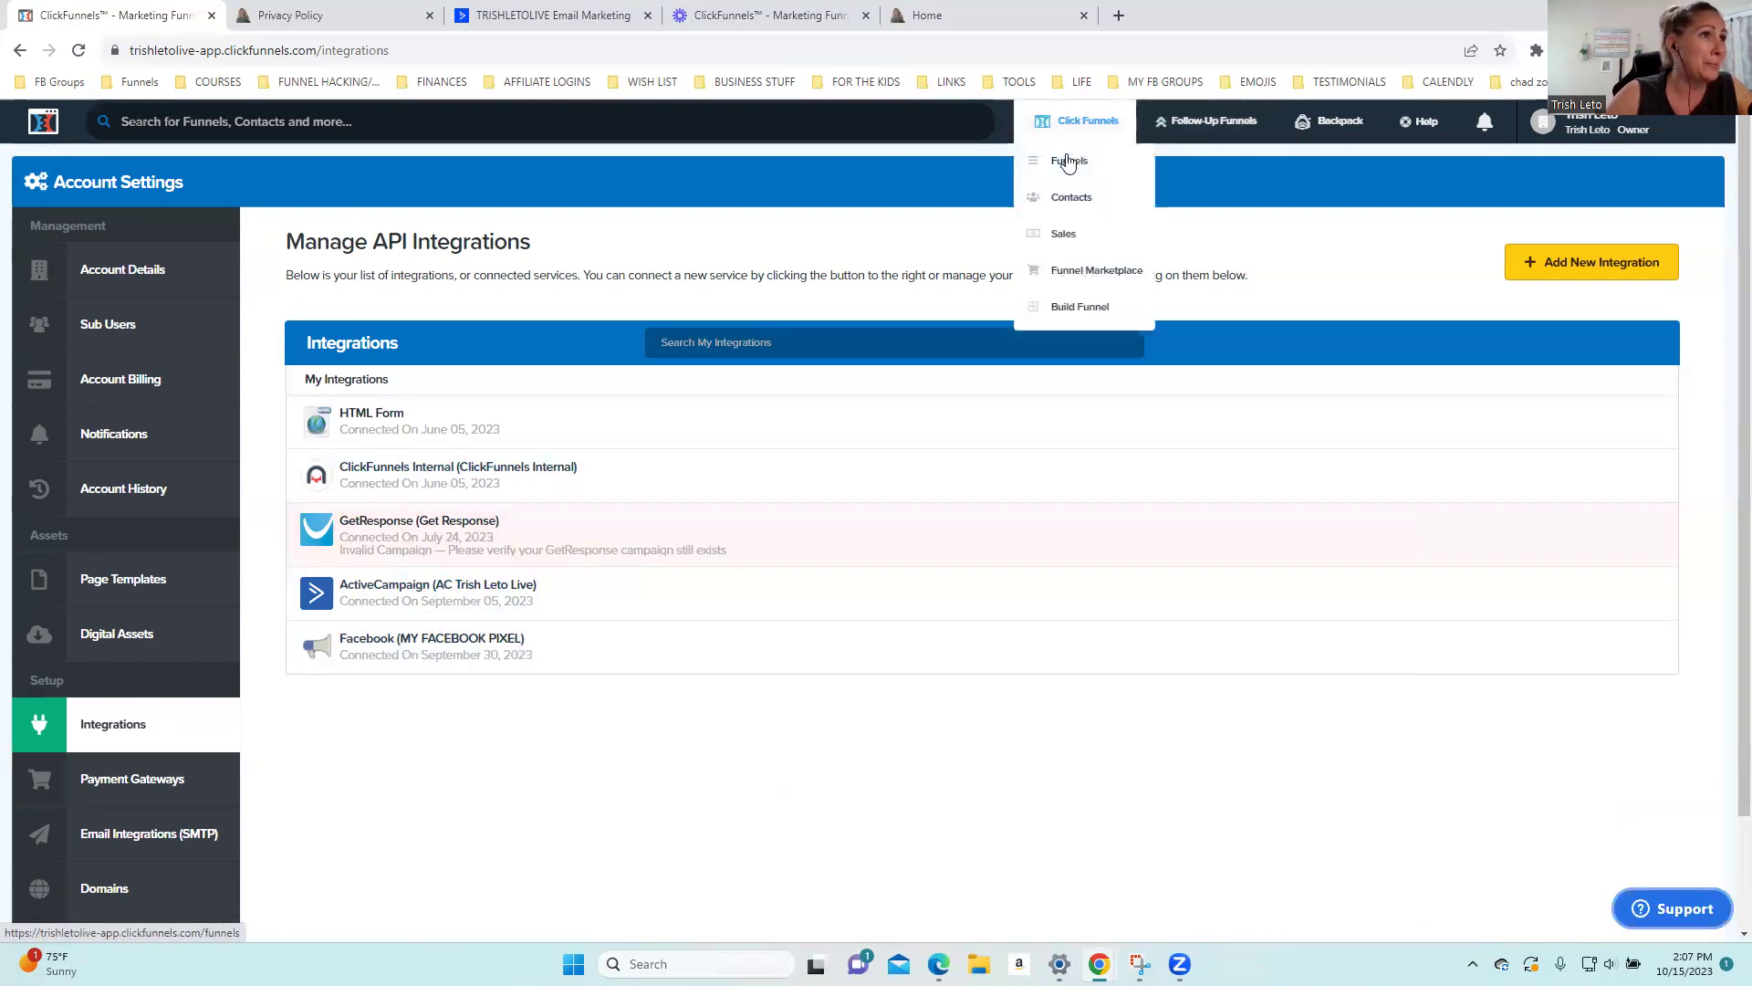
click(1071, 163)
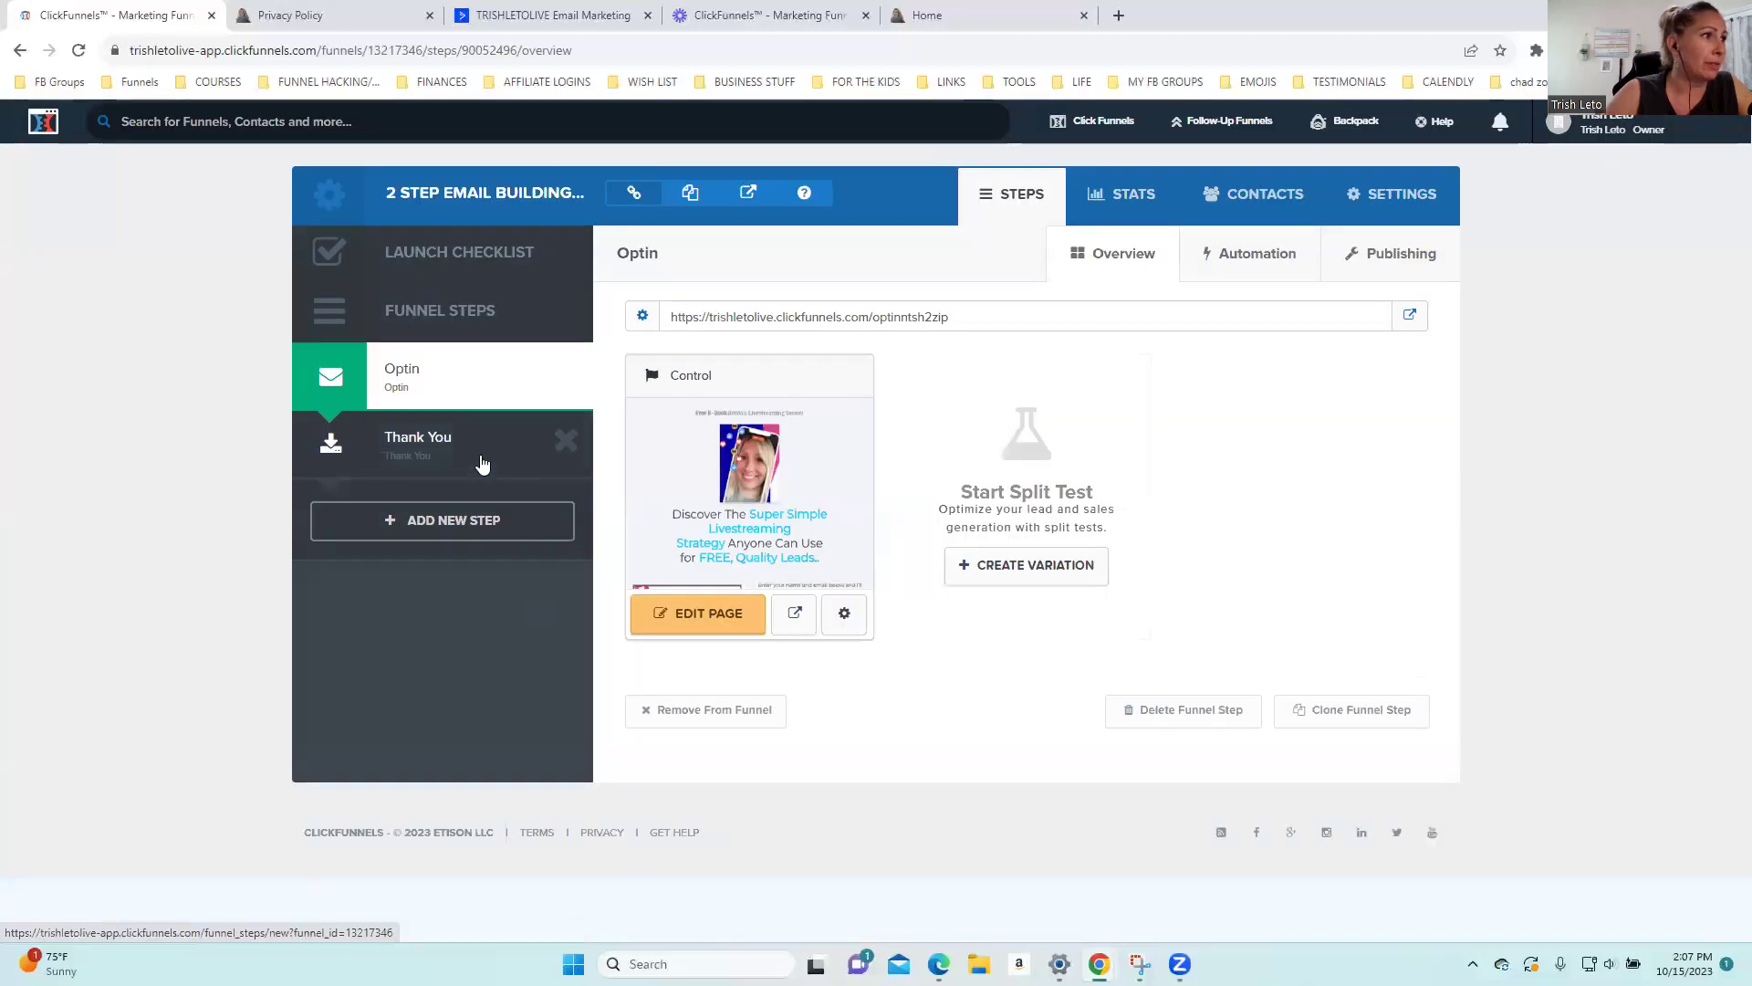
click(404, 459)
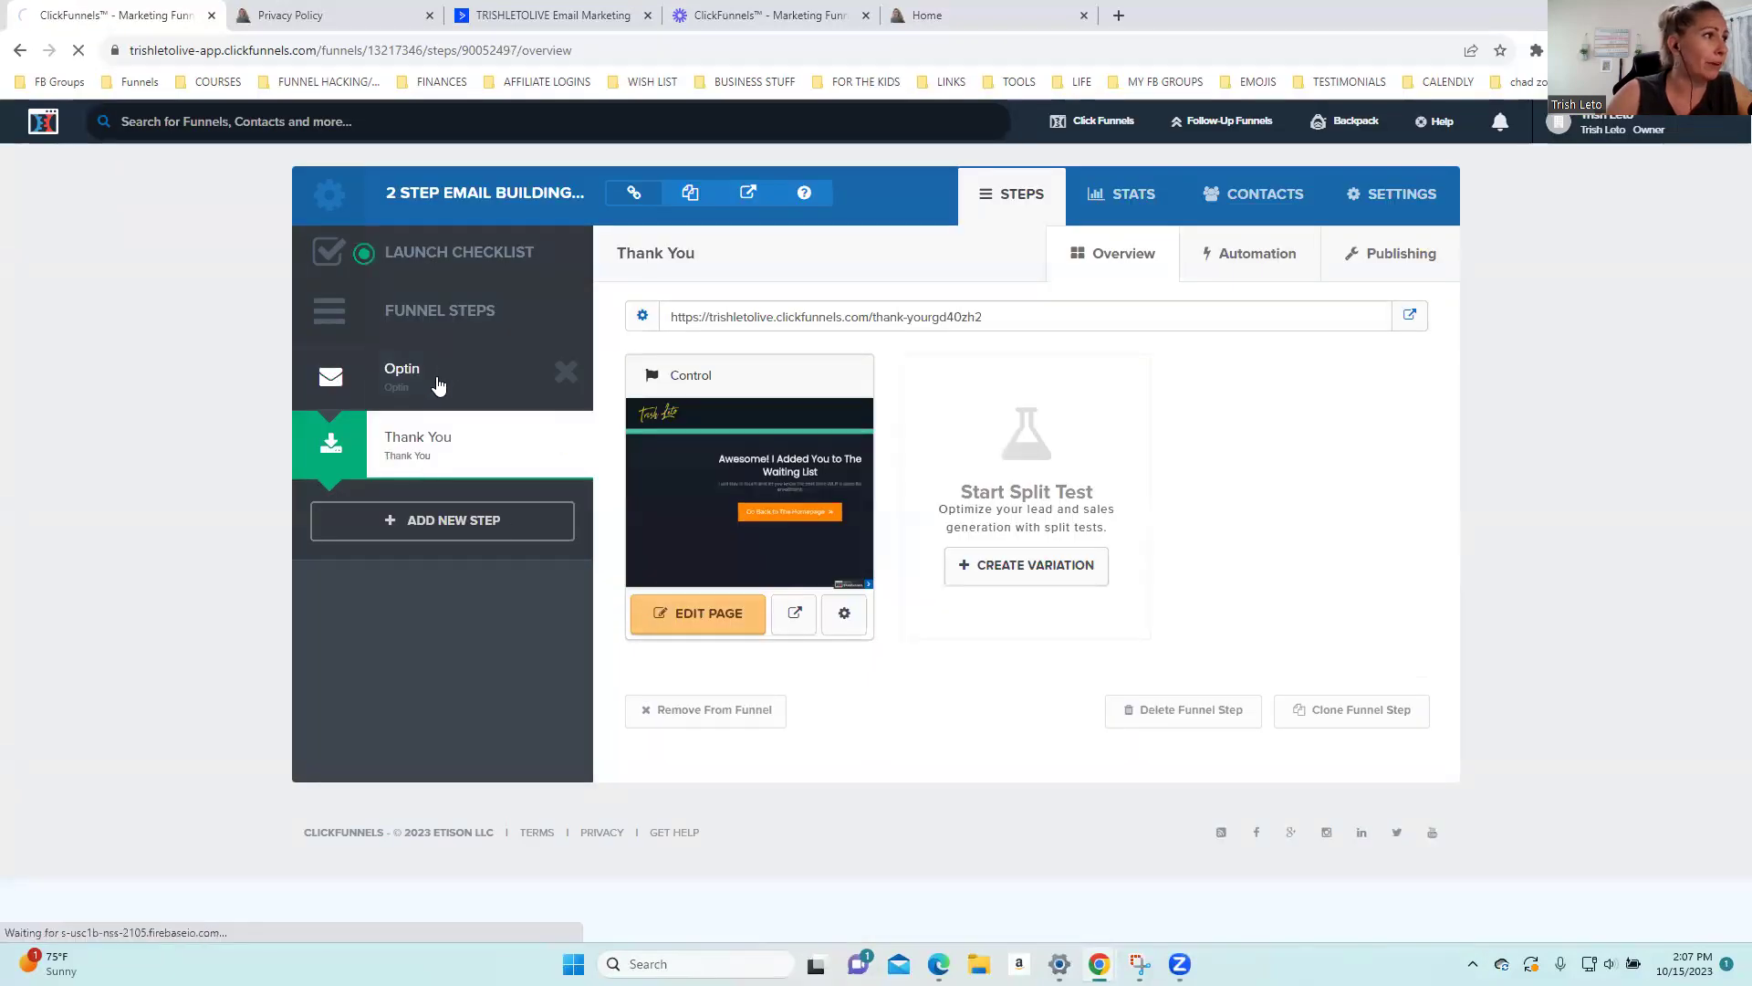
click(438, 385)
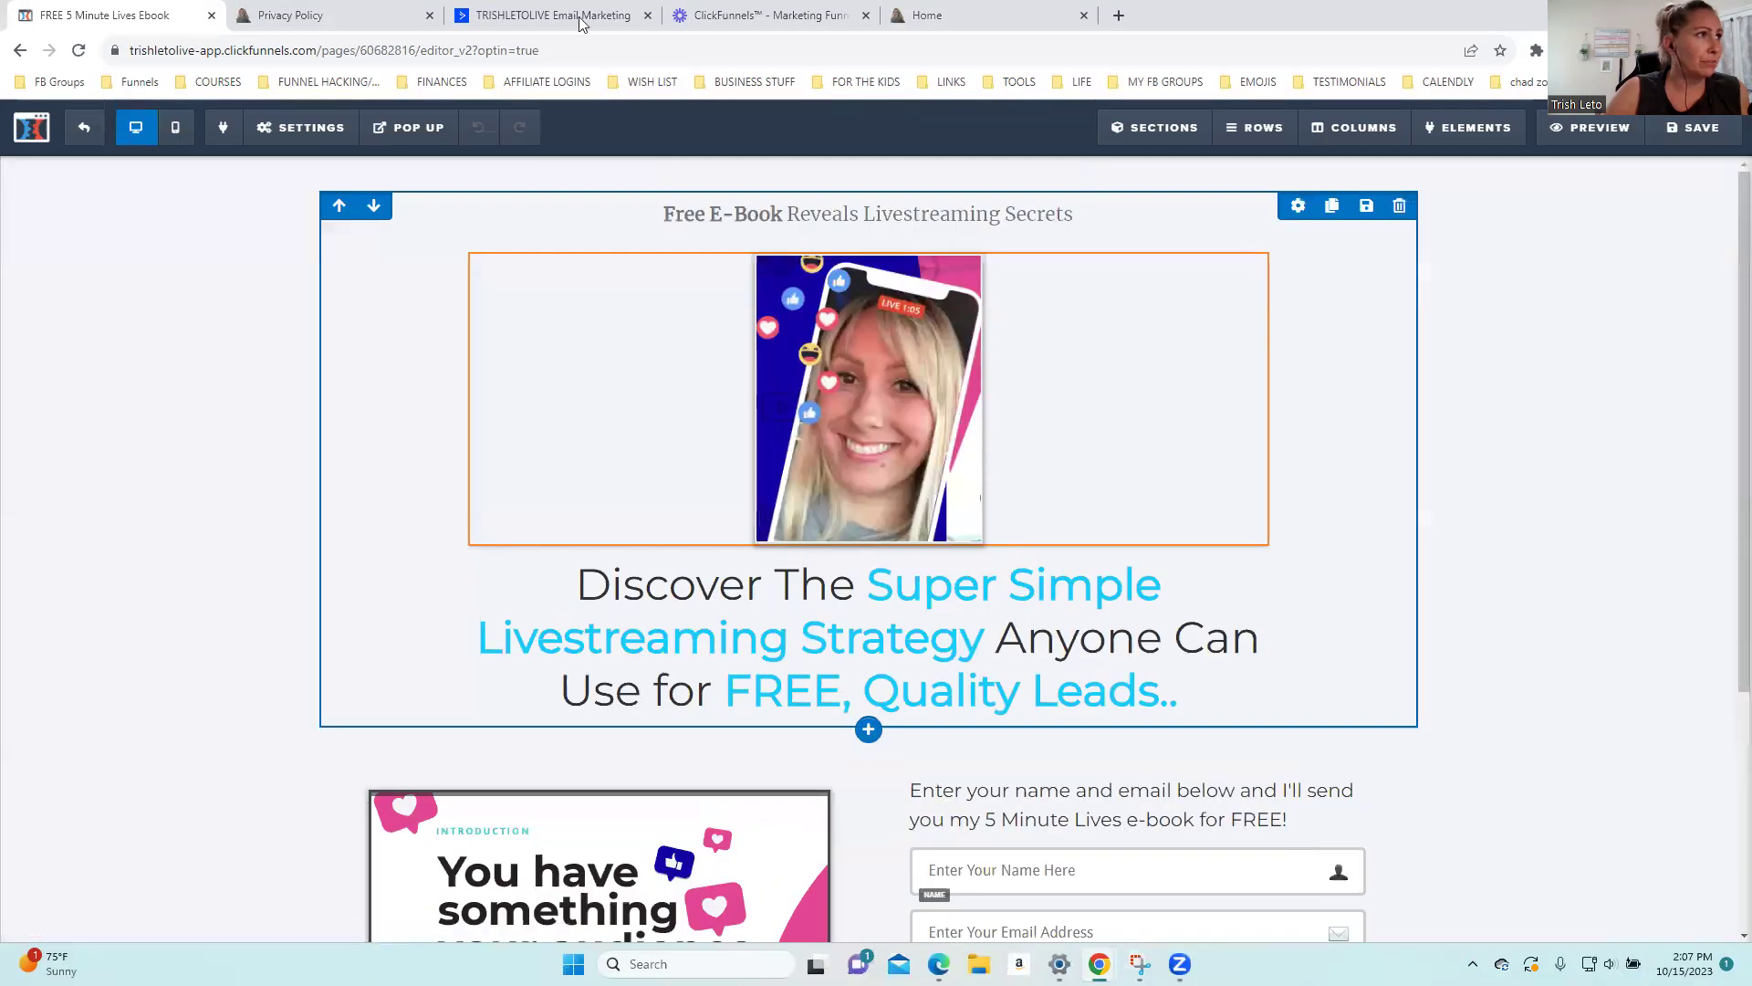
Add ™ after 'Lives' in the SEO title and after '5' in the description, then save
click(274, 127)
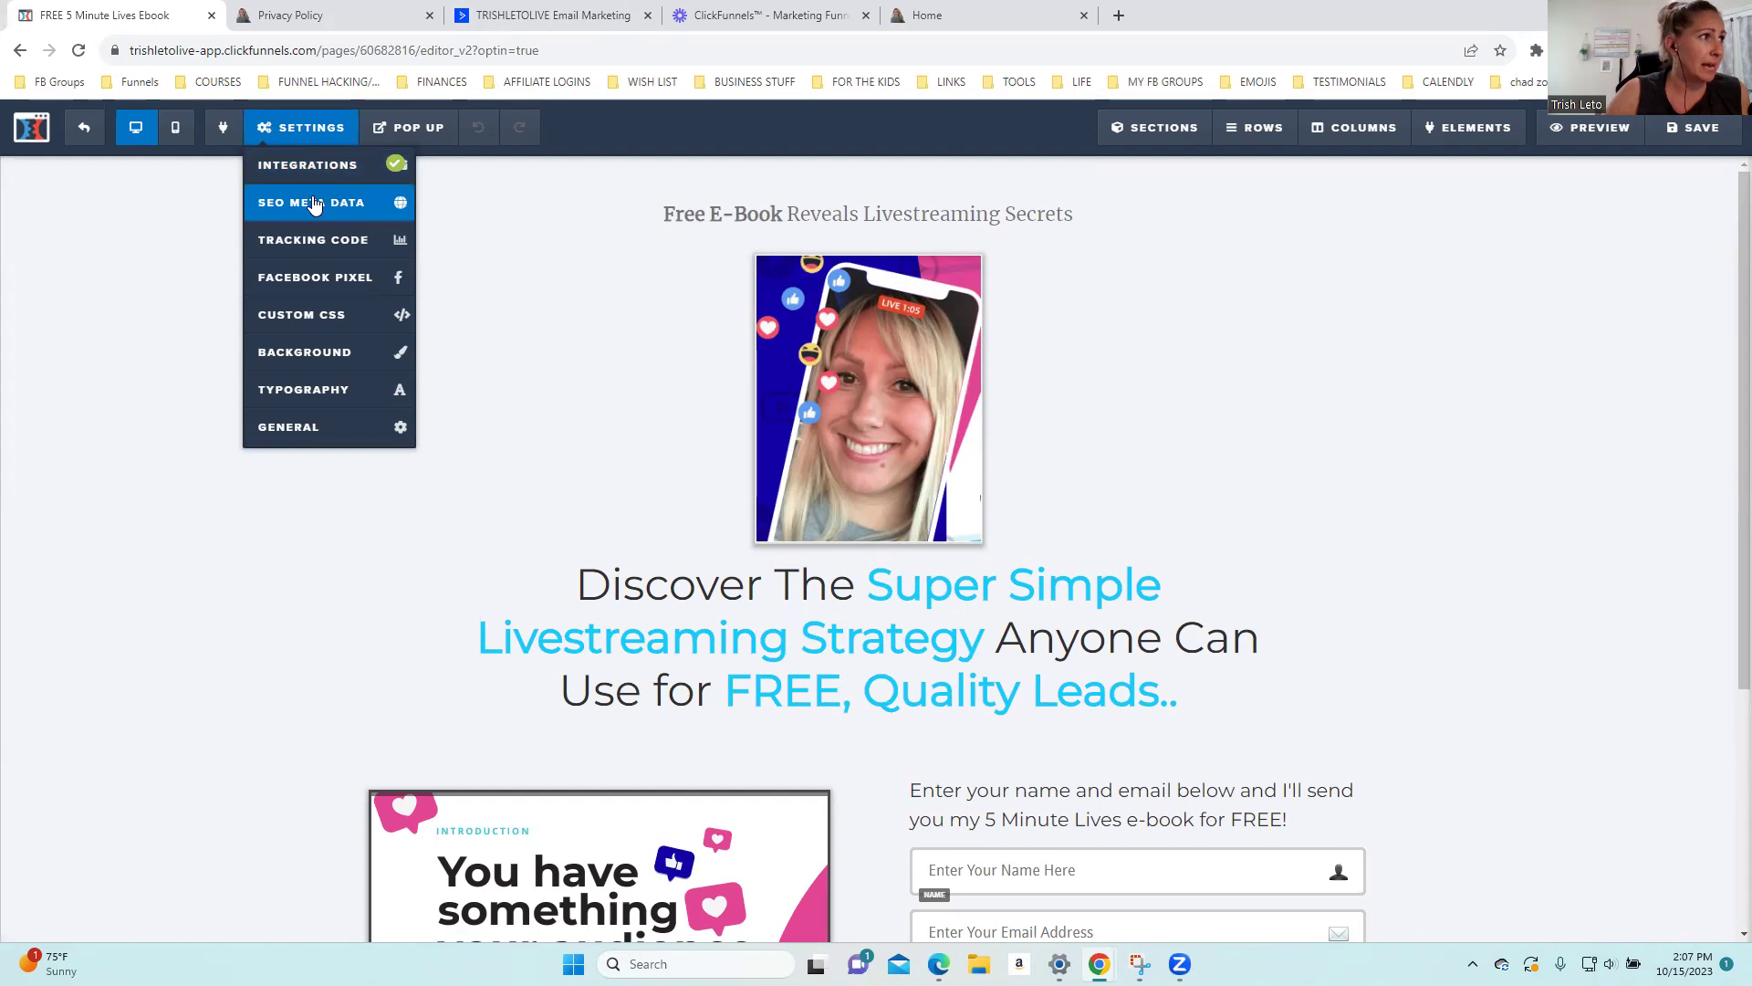
click(313, 202)
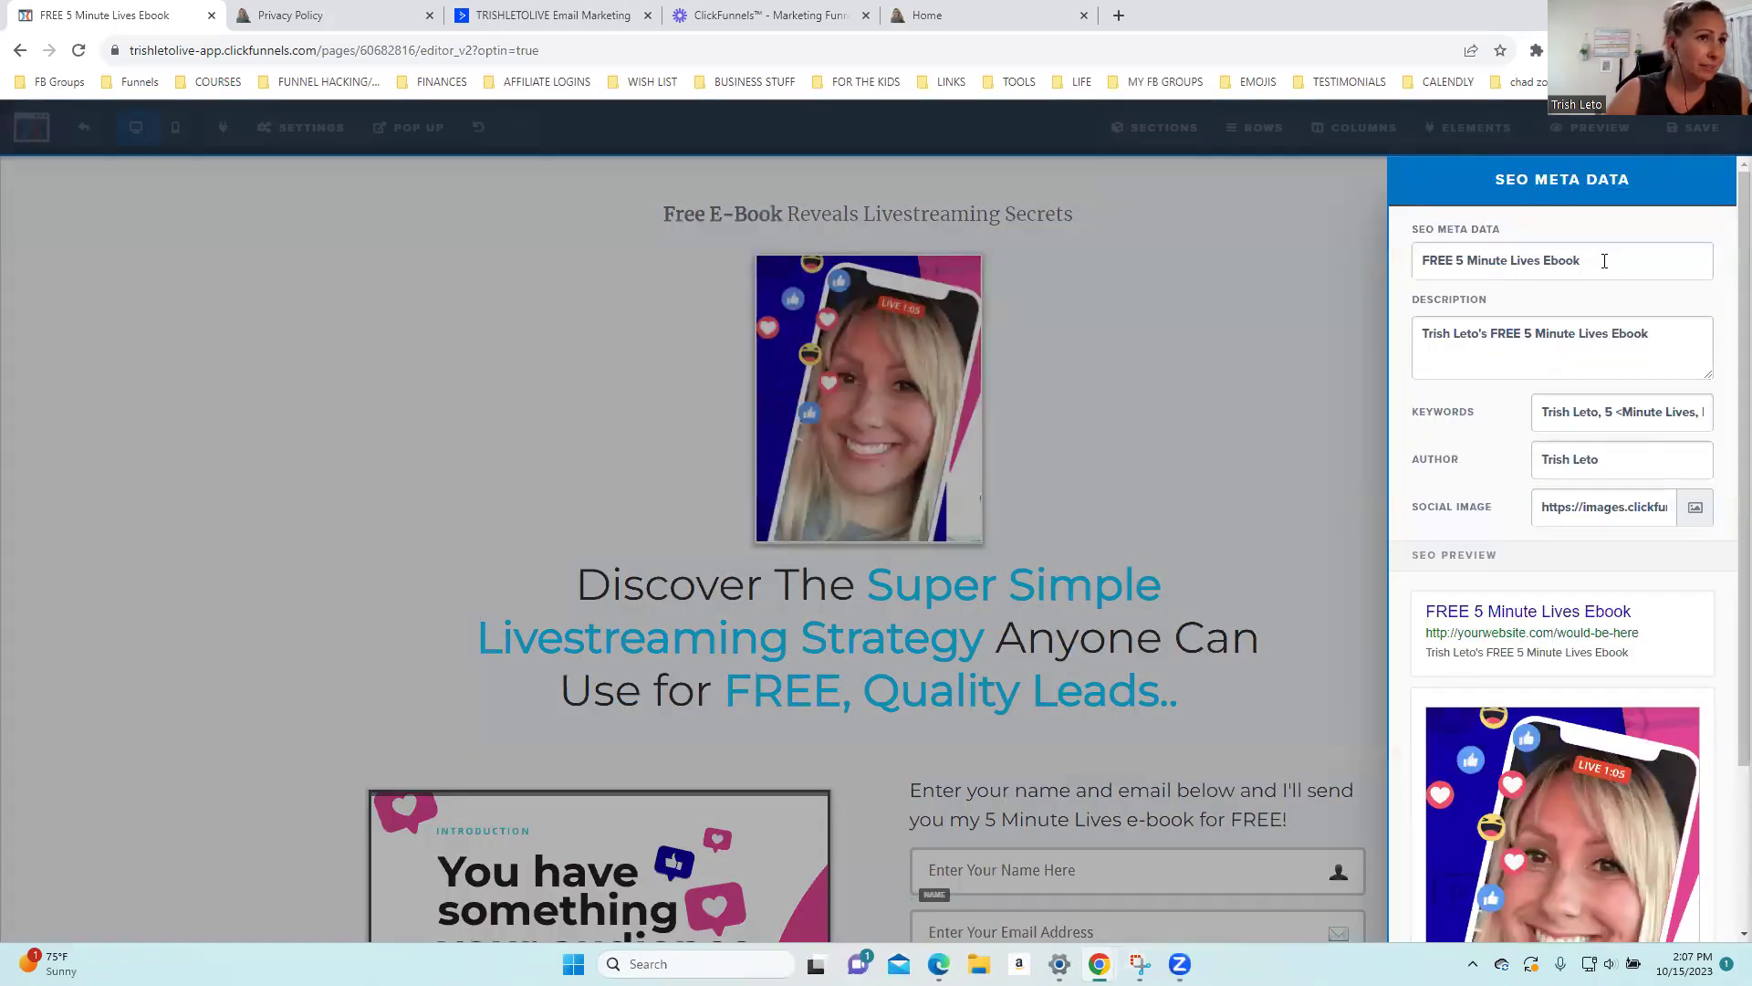
double_click(1605, 261)
triple_click(1604, 261)
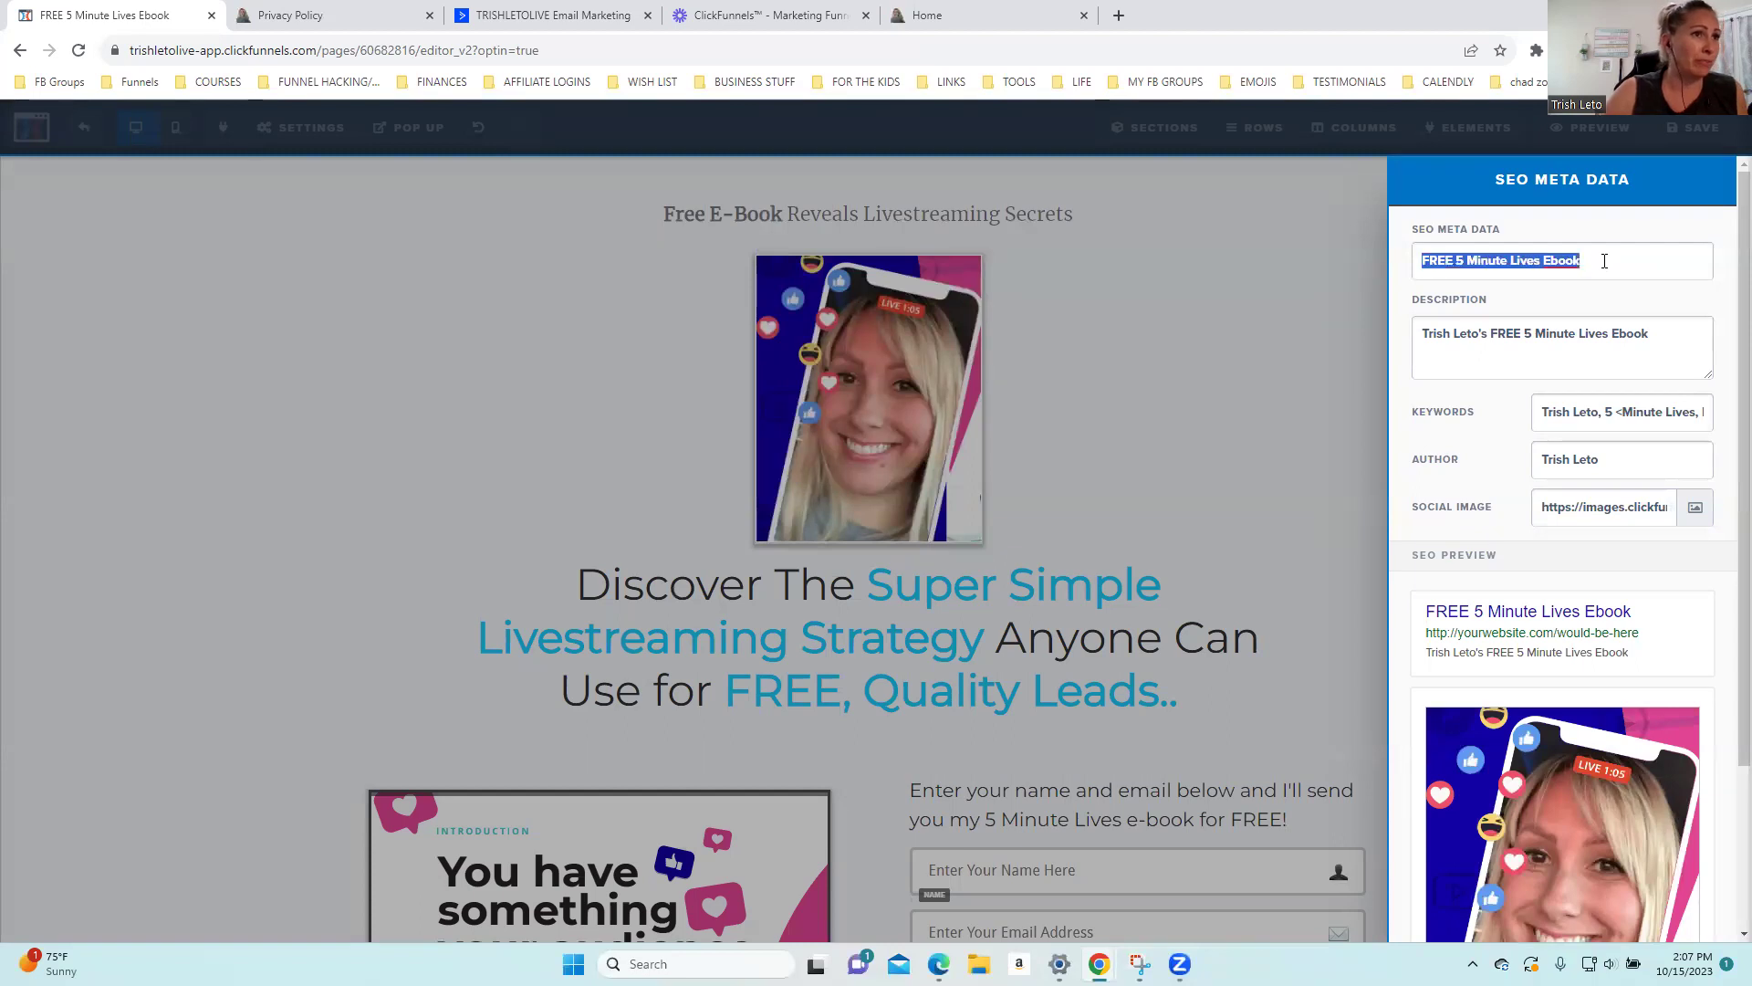
click(1543, 260)
text(™)
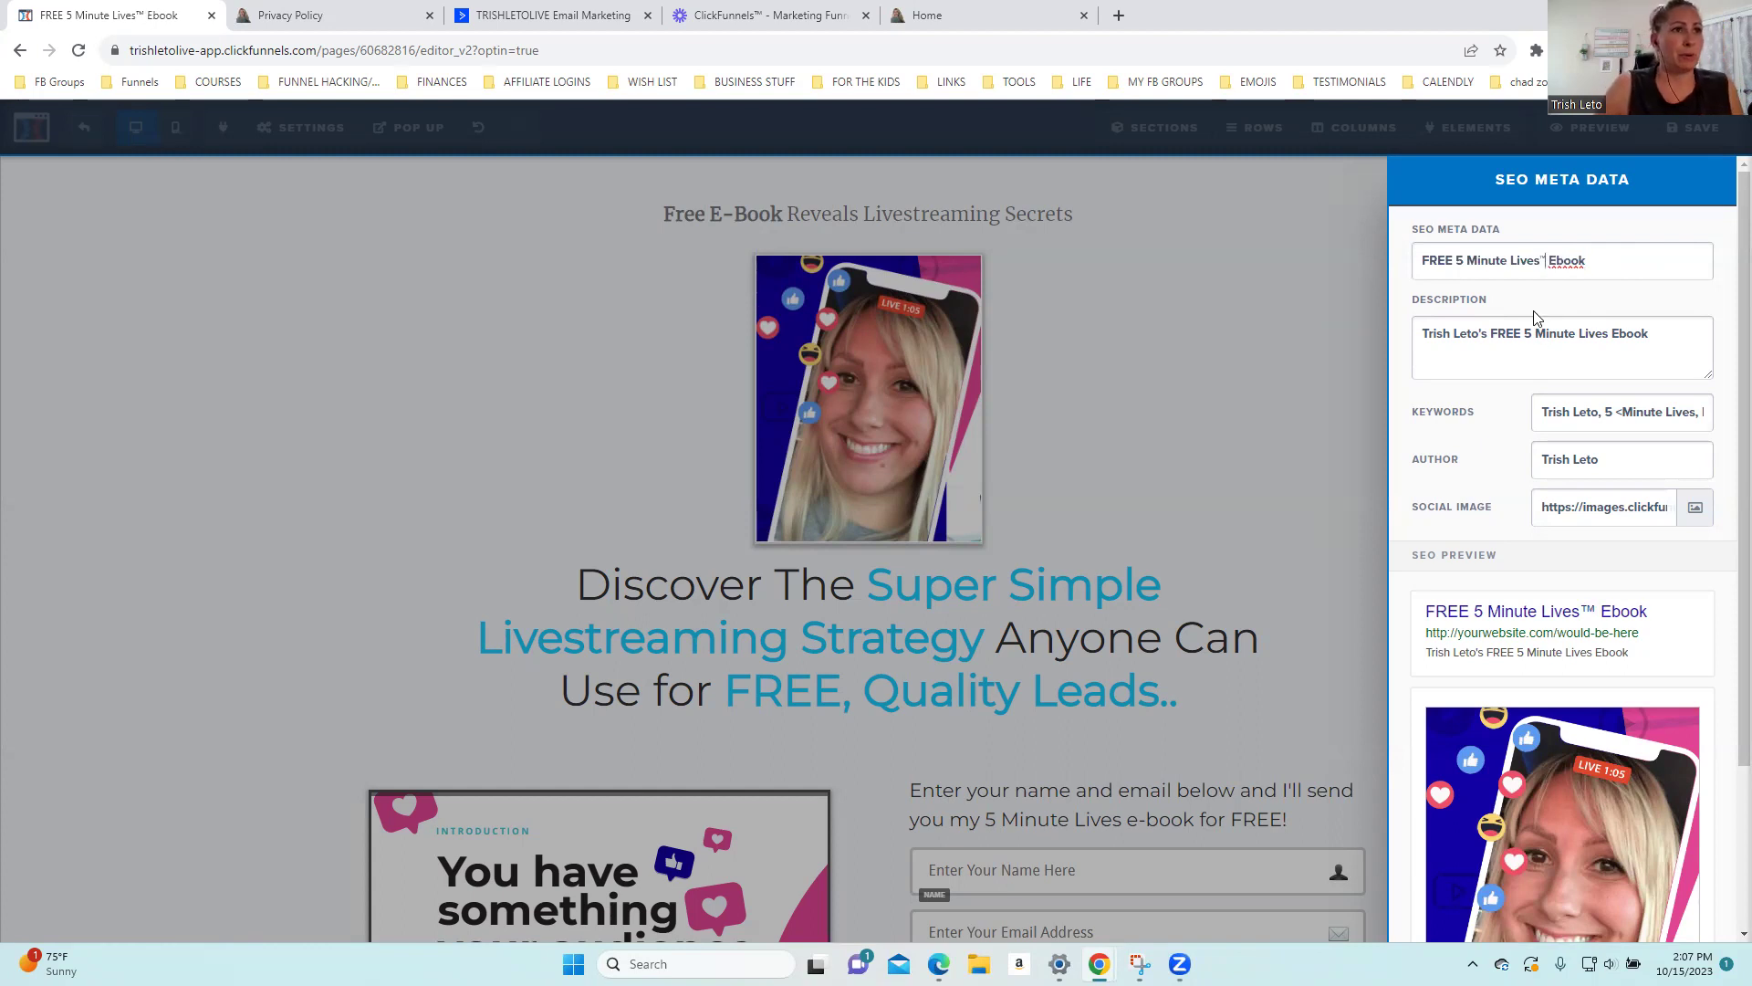
click(1529, 334)
text(™)
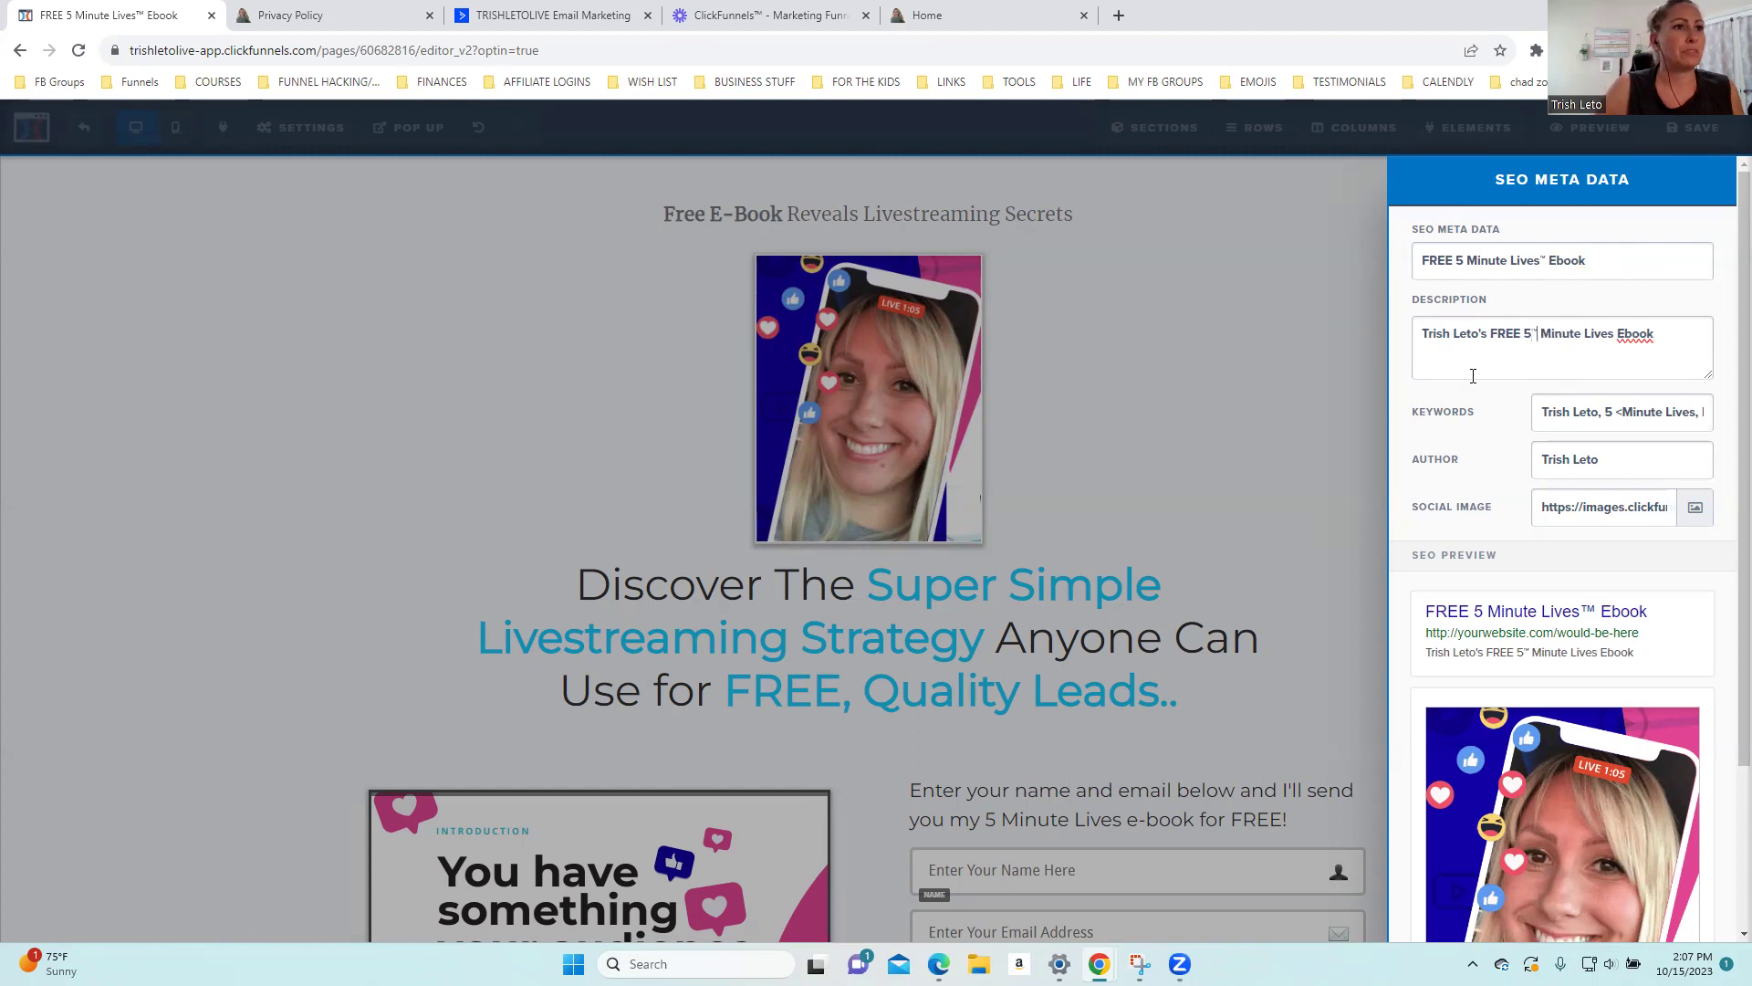
click(1341, 332)
Delete the stray '<' from the SEO keywords and bring up the social image library
click(294, 128)
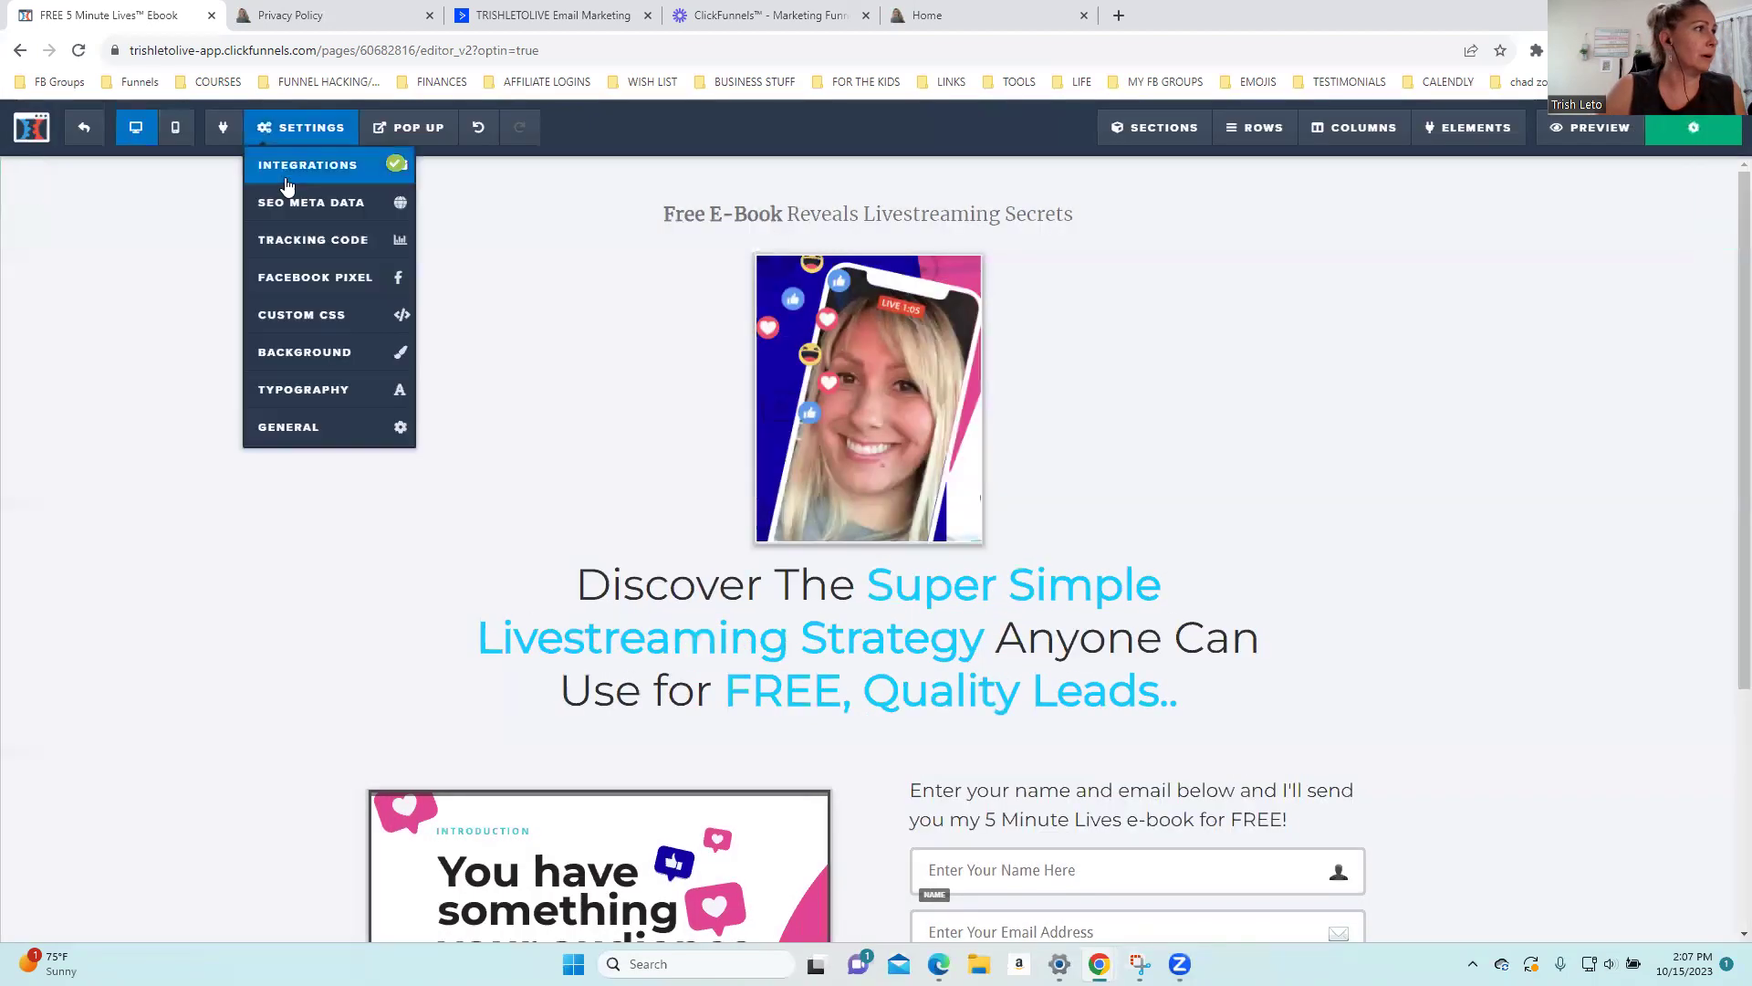
click(287, 207)
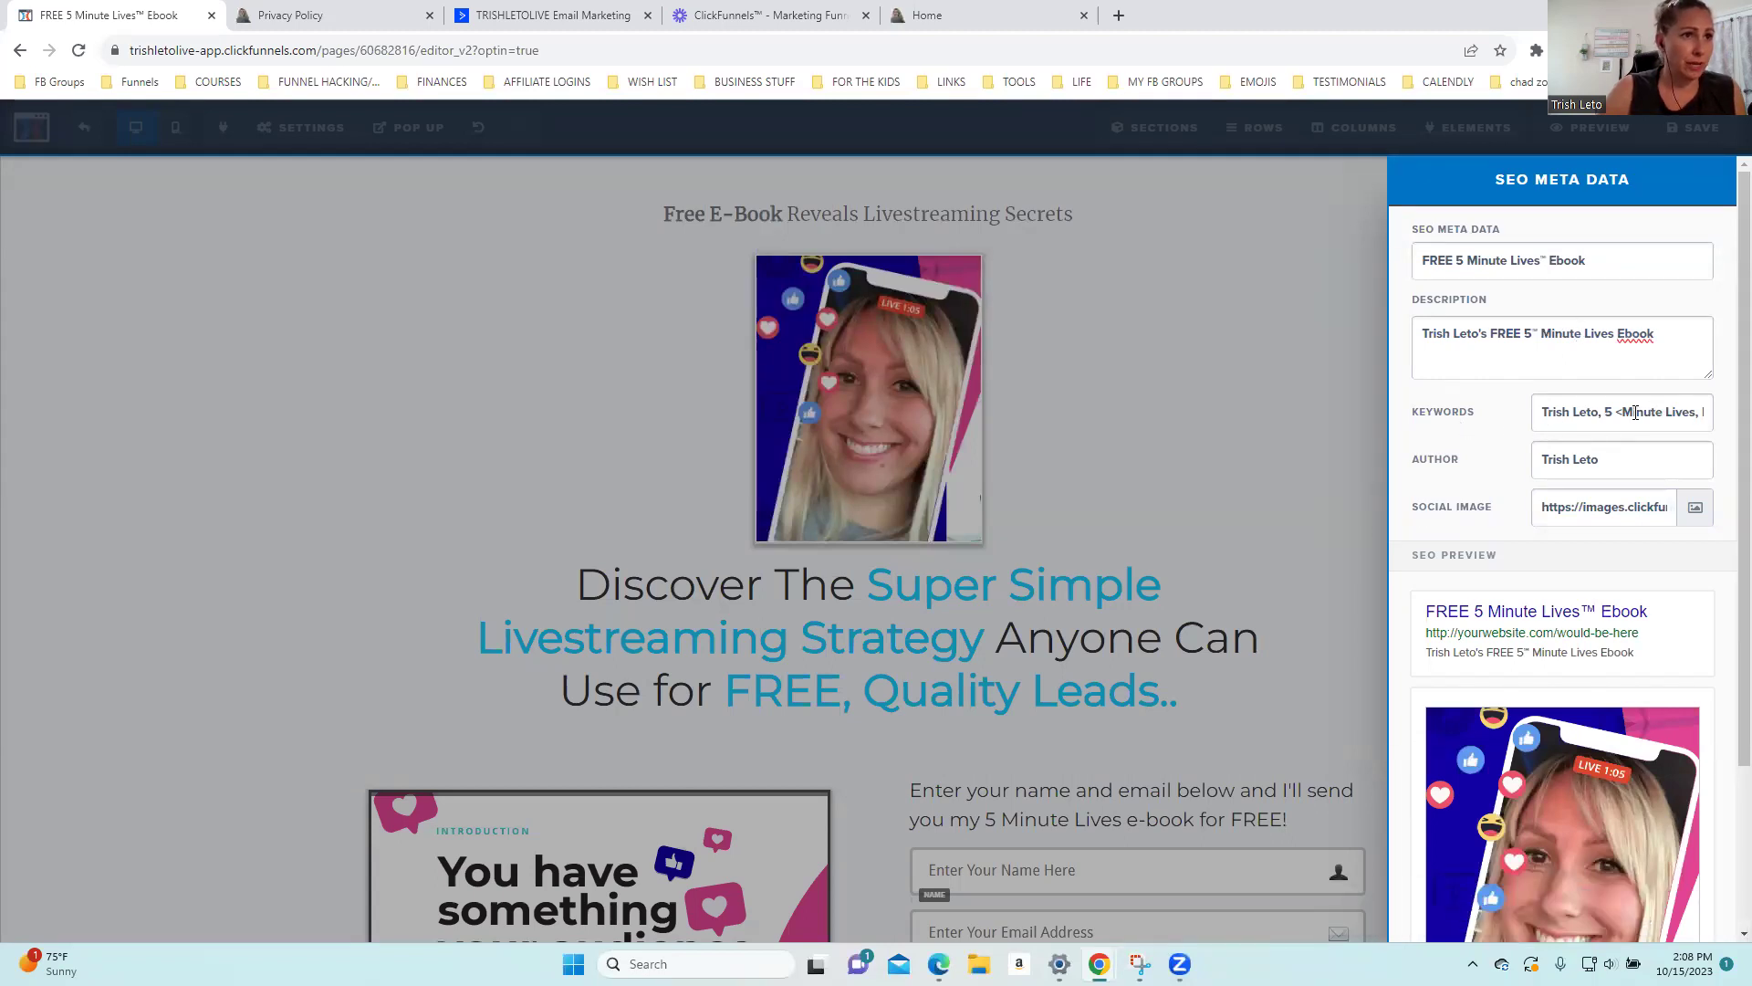
key(BackSpace)
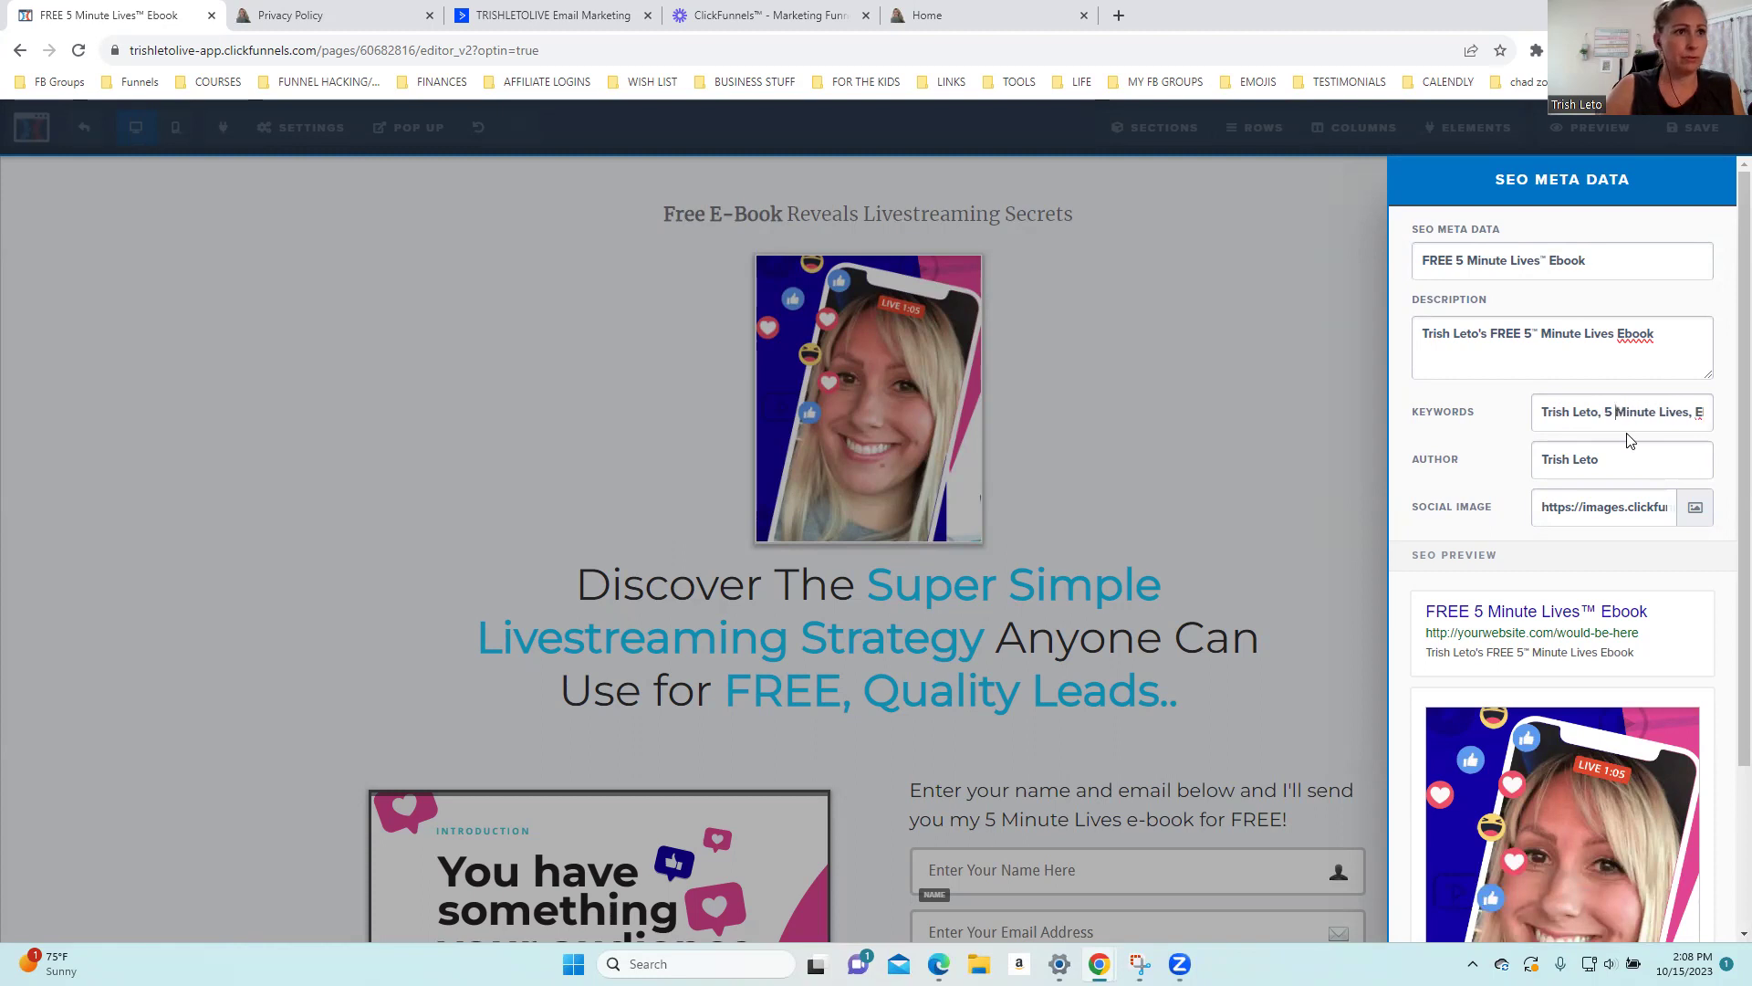
key(End)
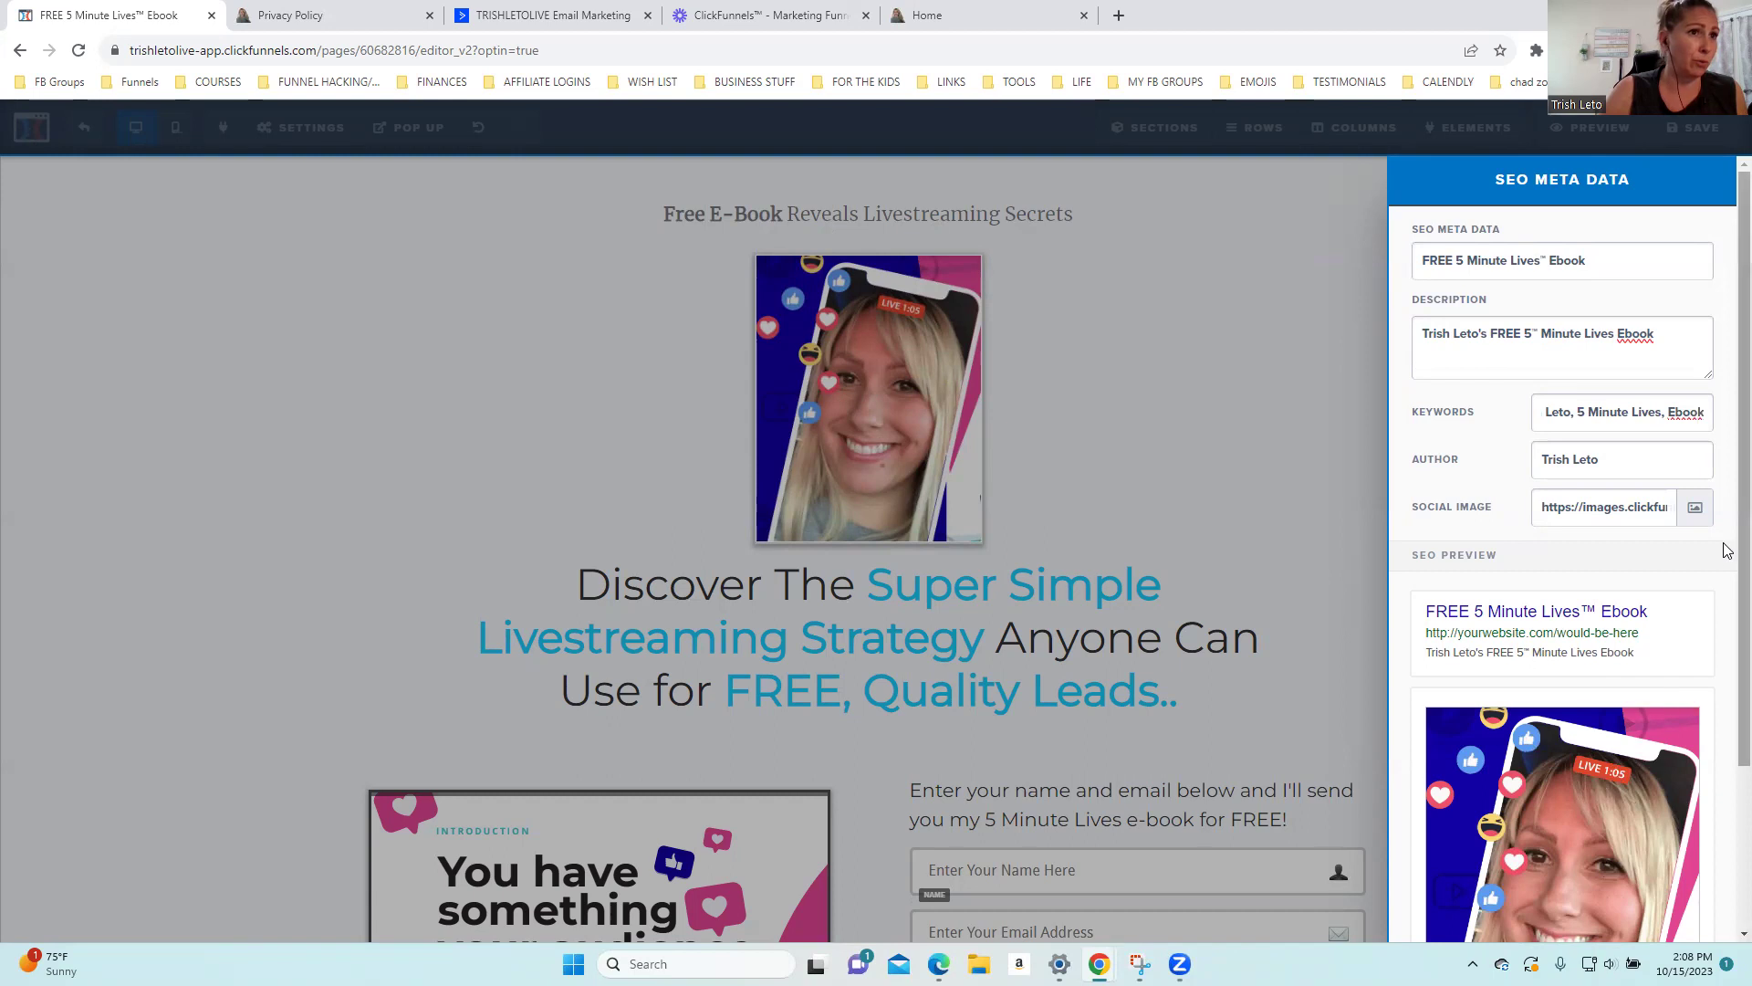
click(1695, 506)
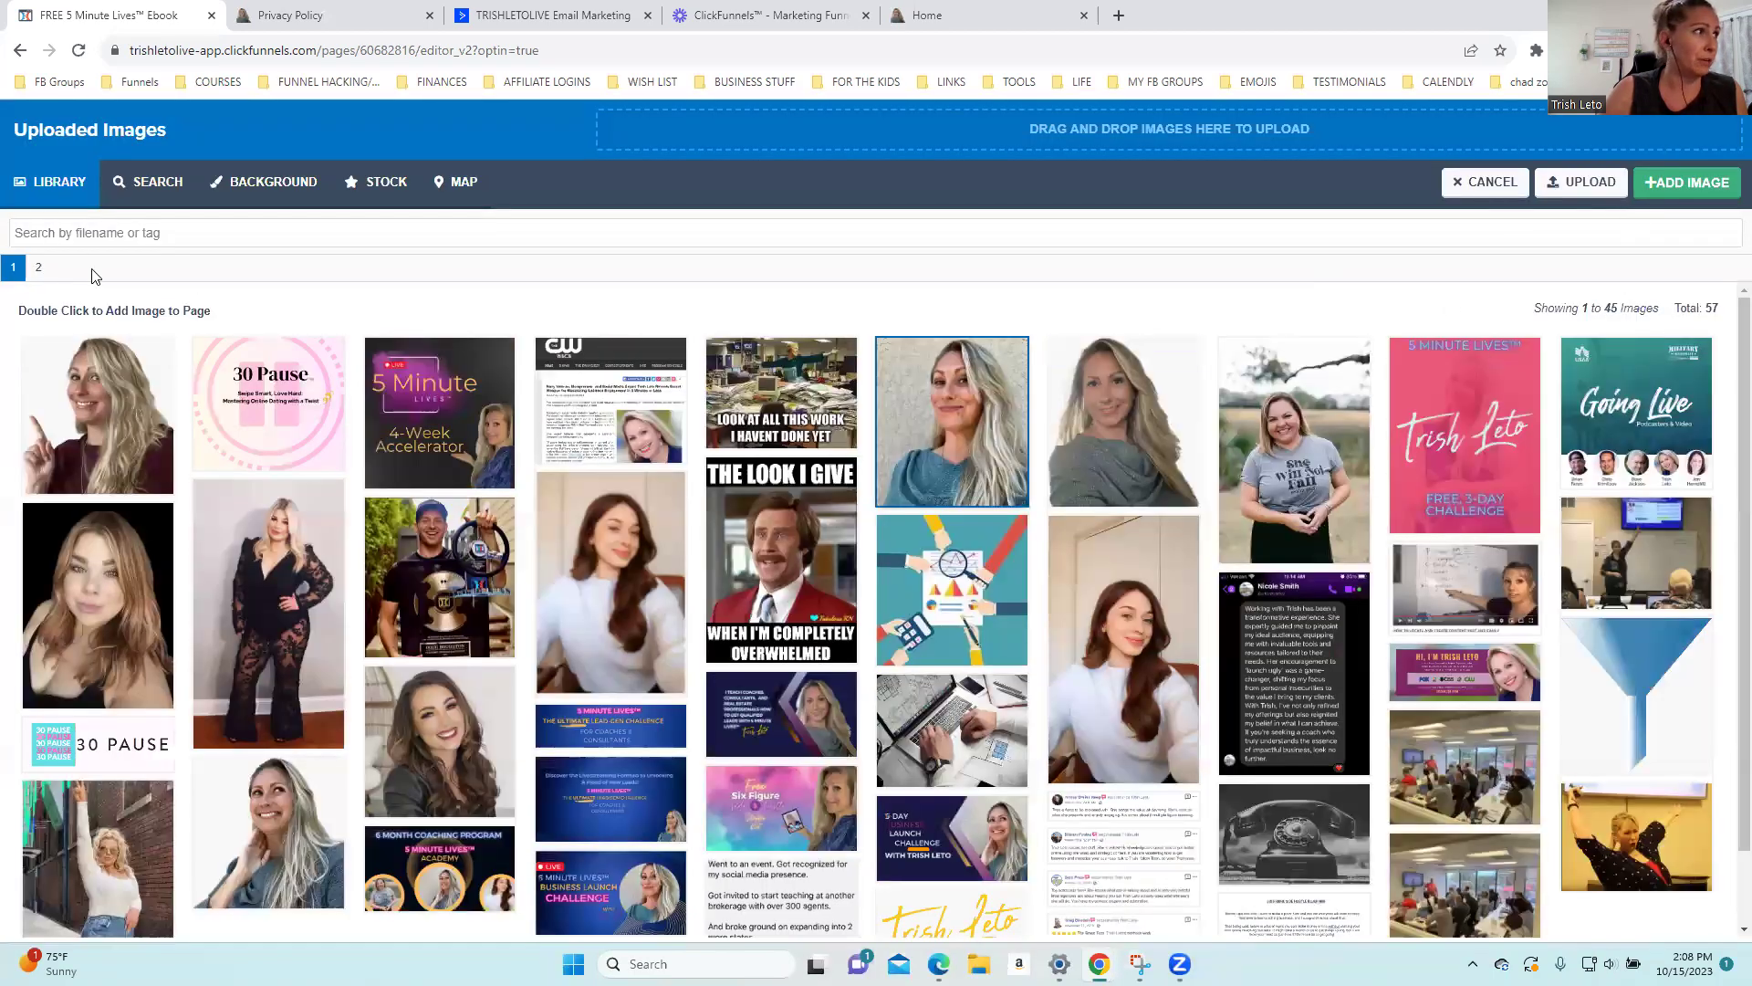
Keep the current social image, review the SEO preview, and save the page
click(1460, 186)
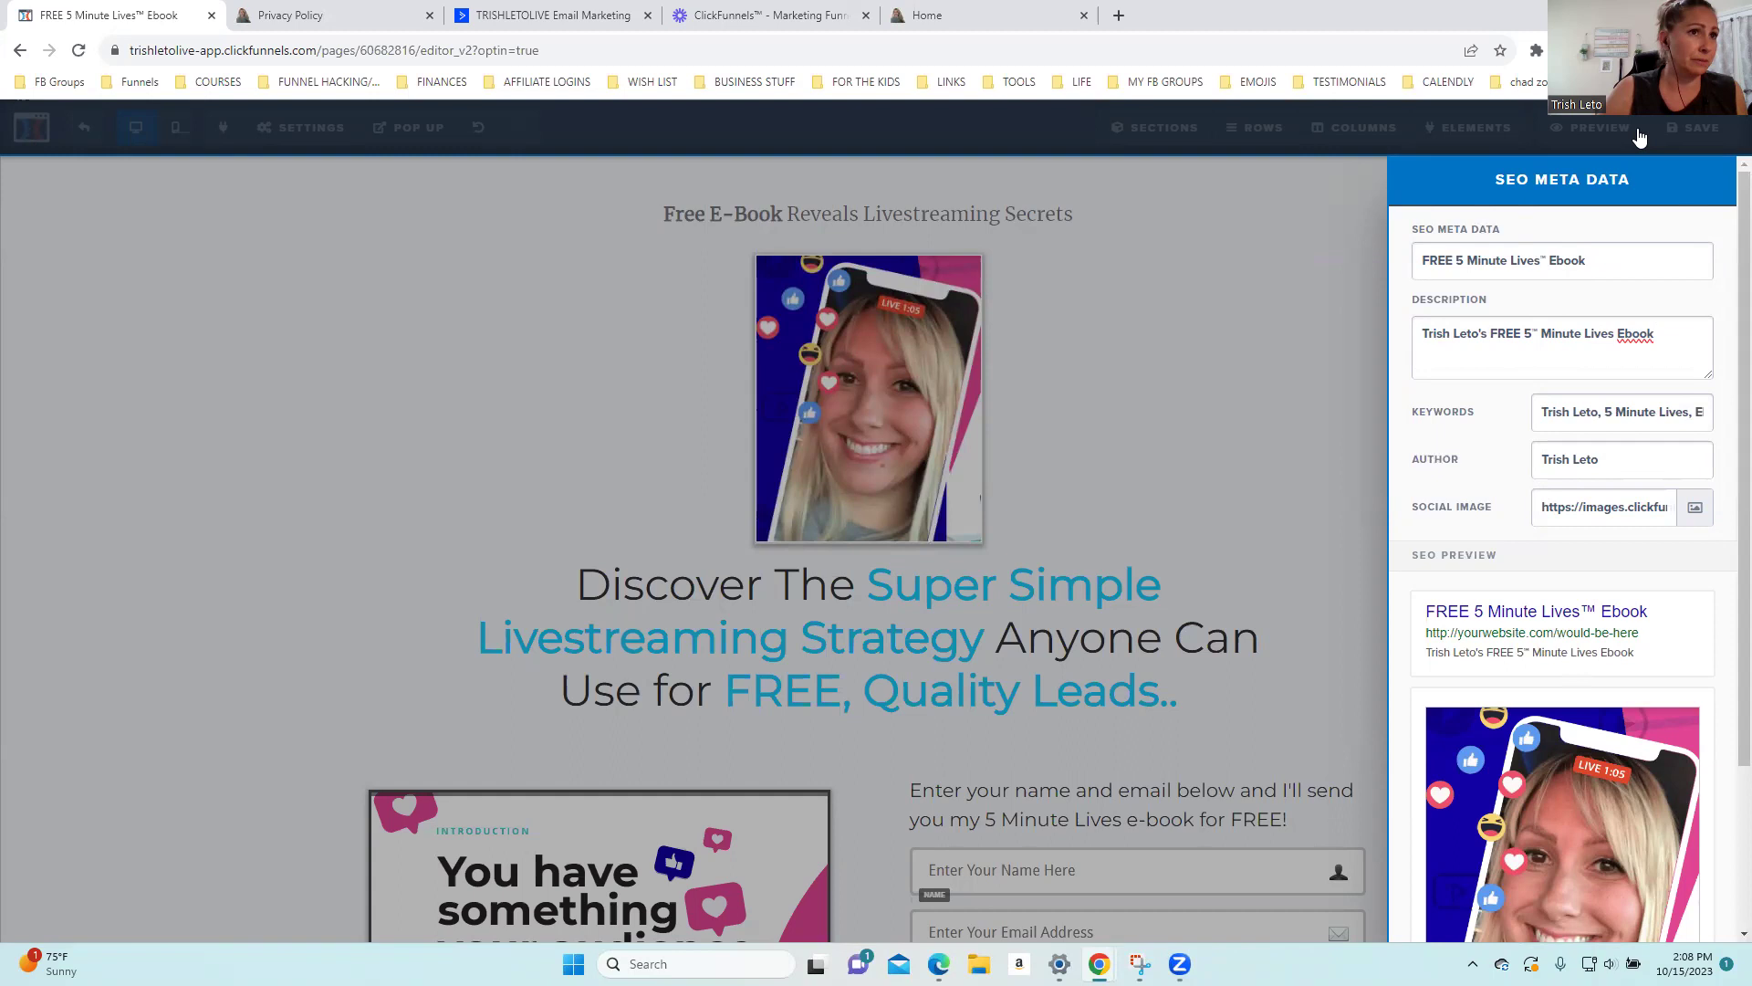
scroll(1722, 206, down, 3)
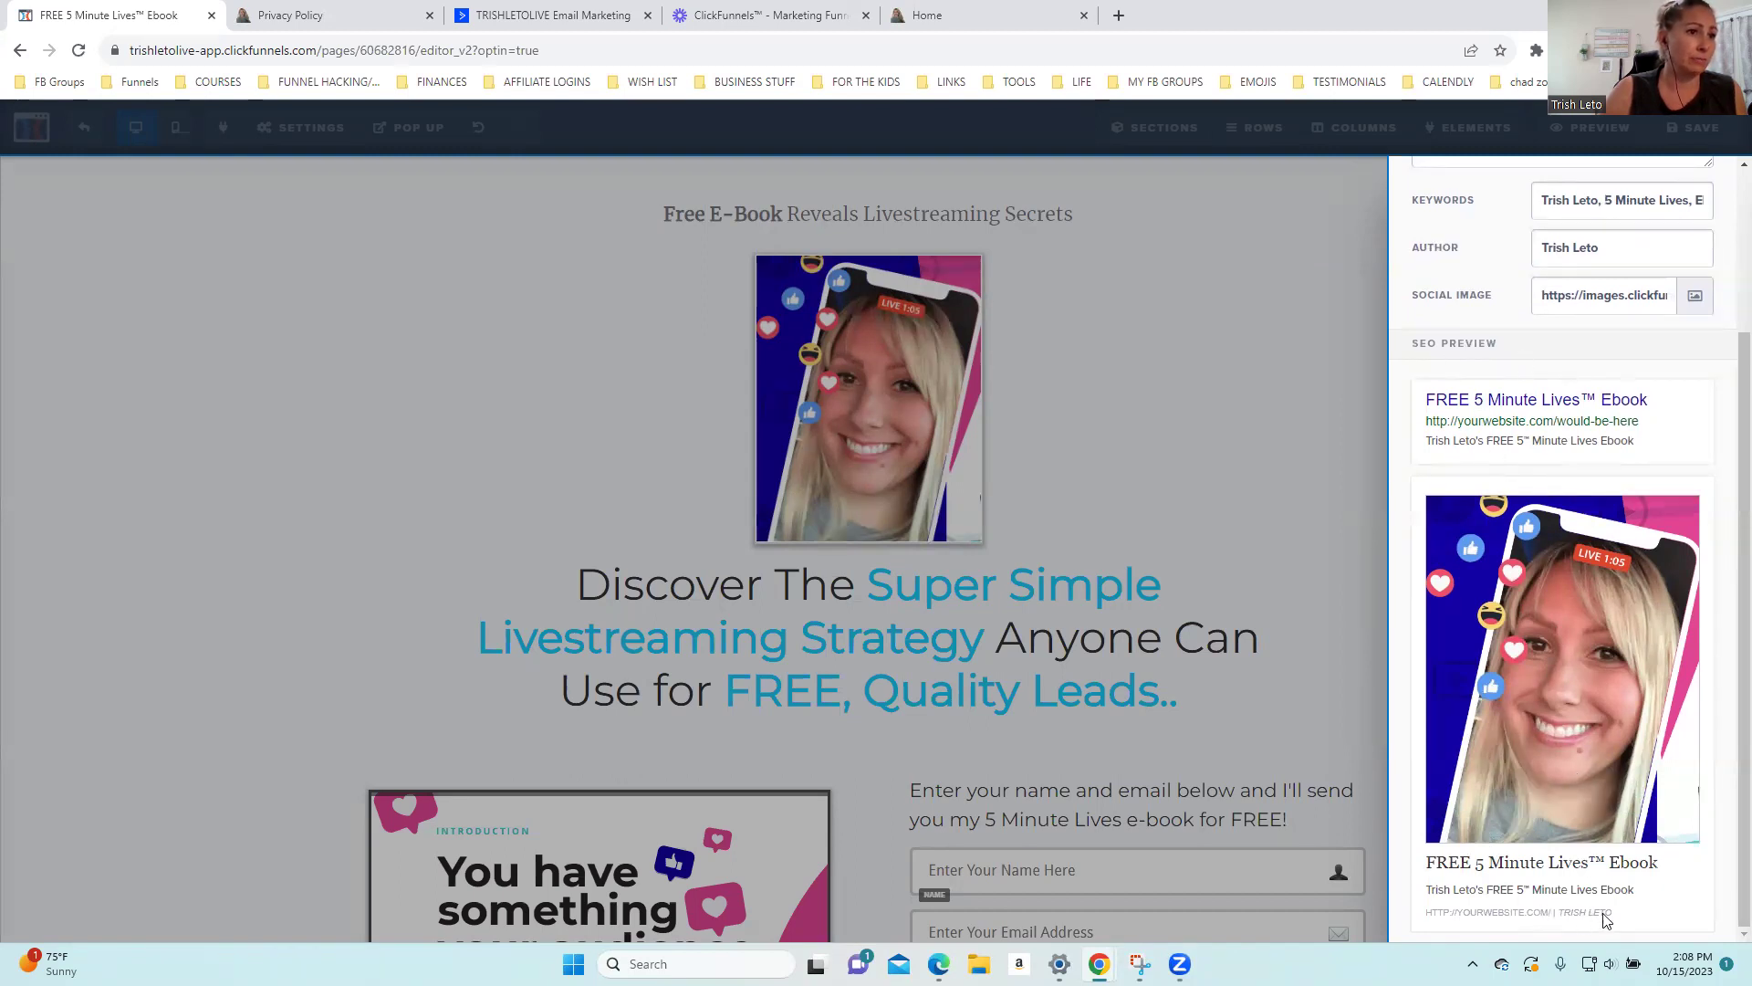
click(1112, 256)
click(1722, 128)
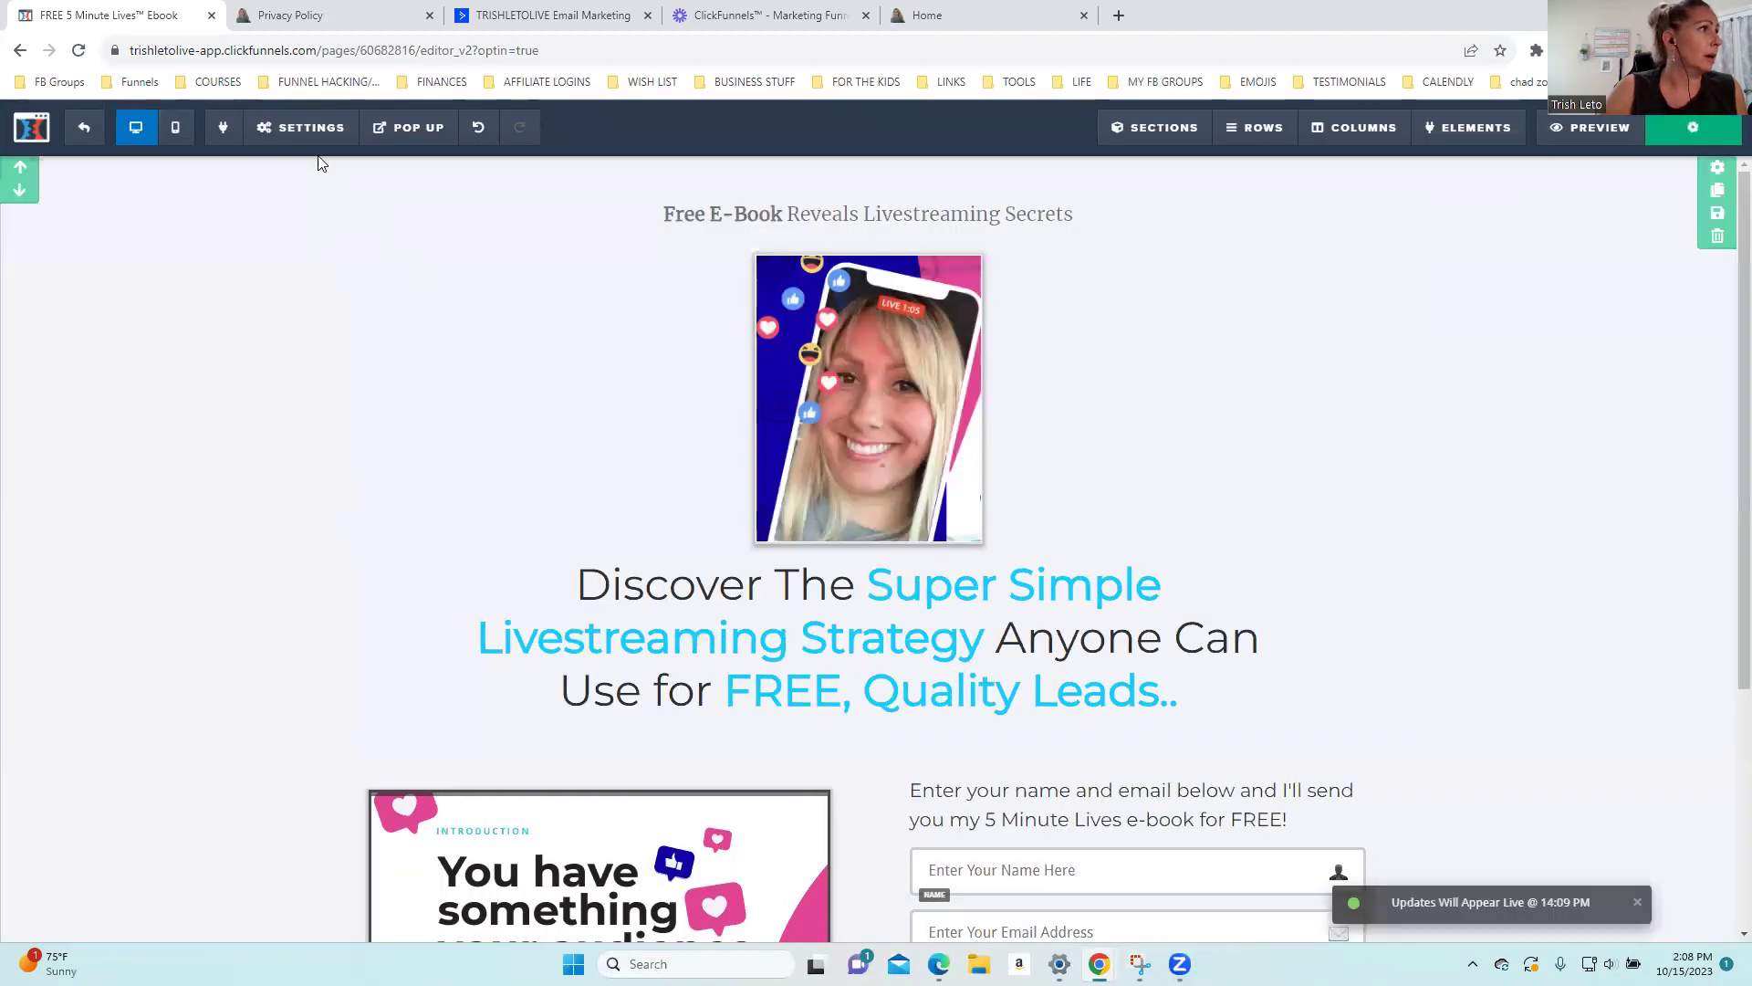
Set the page's content font to Roboto in typography settings
click(301, 128)
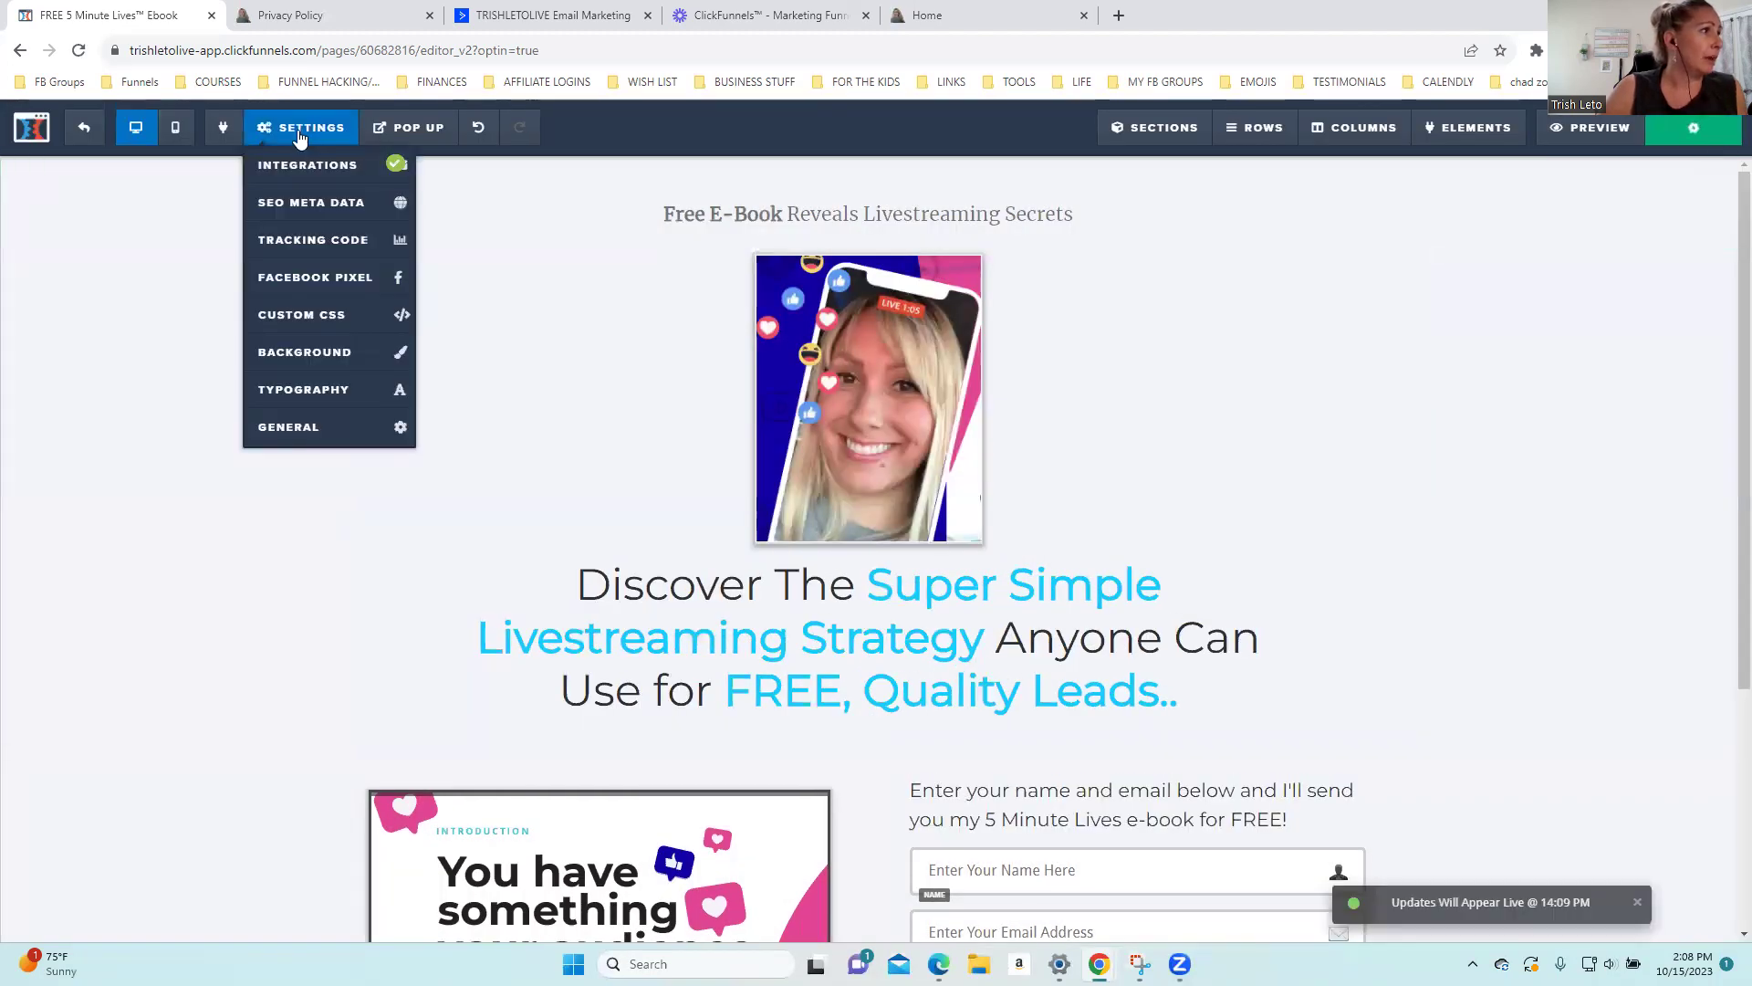
click(292, 390)
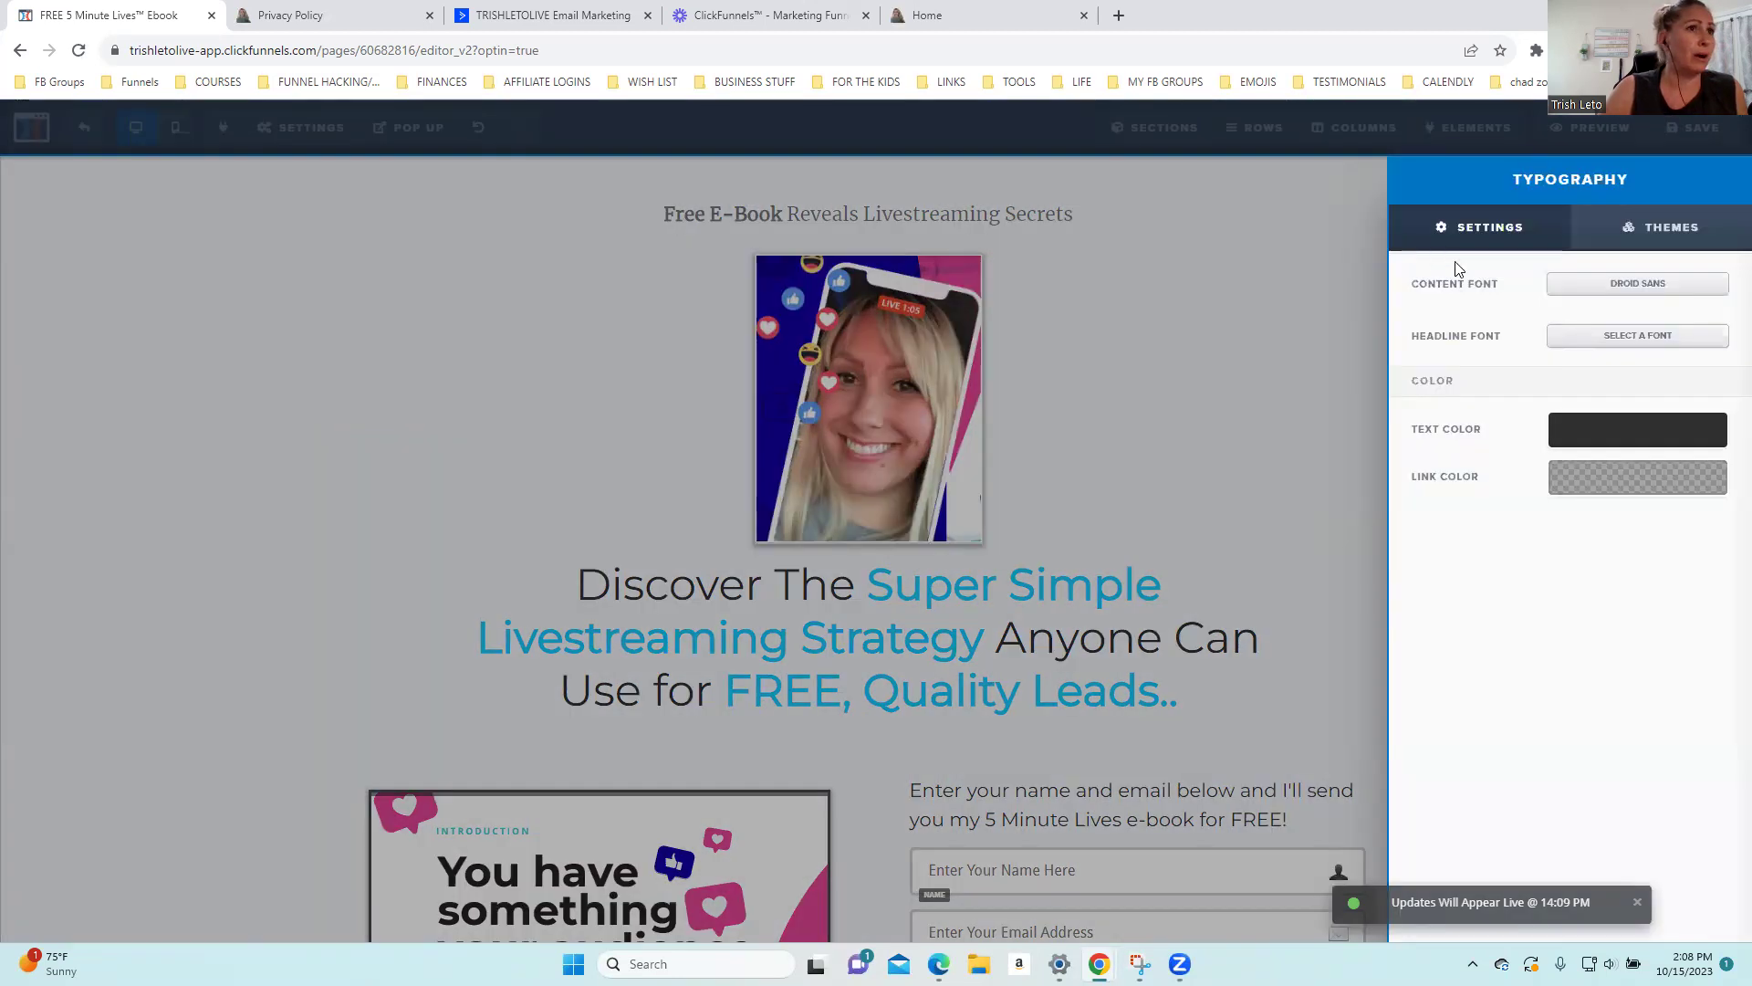
click(1662, 284)
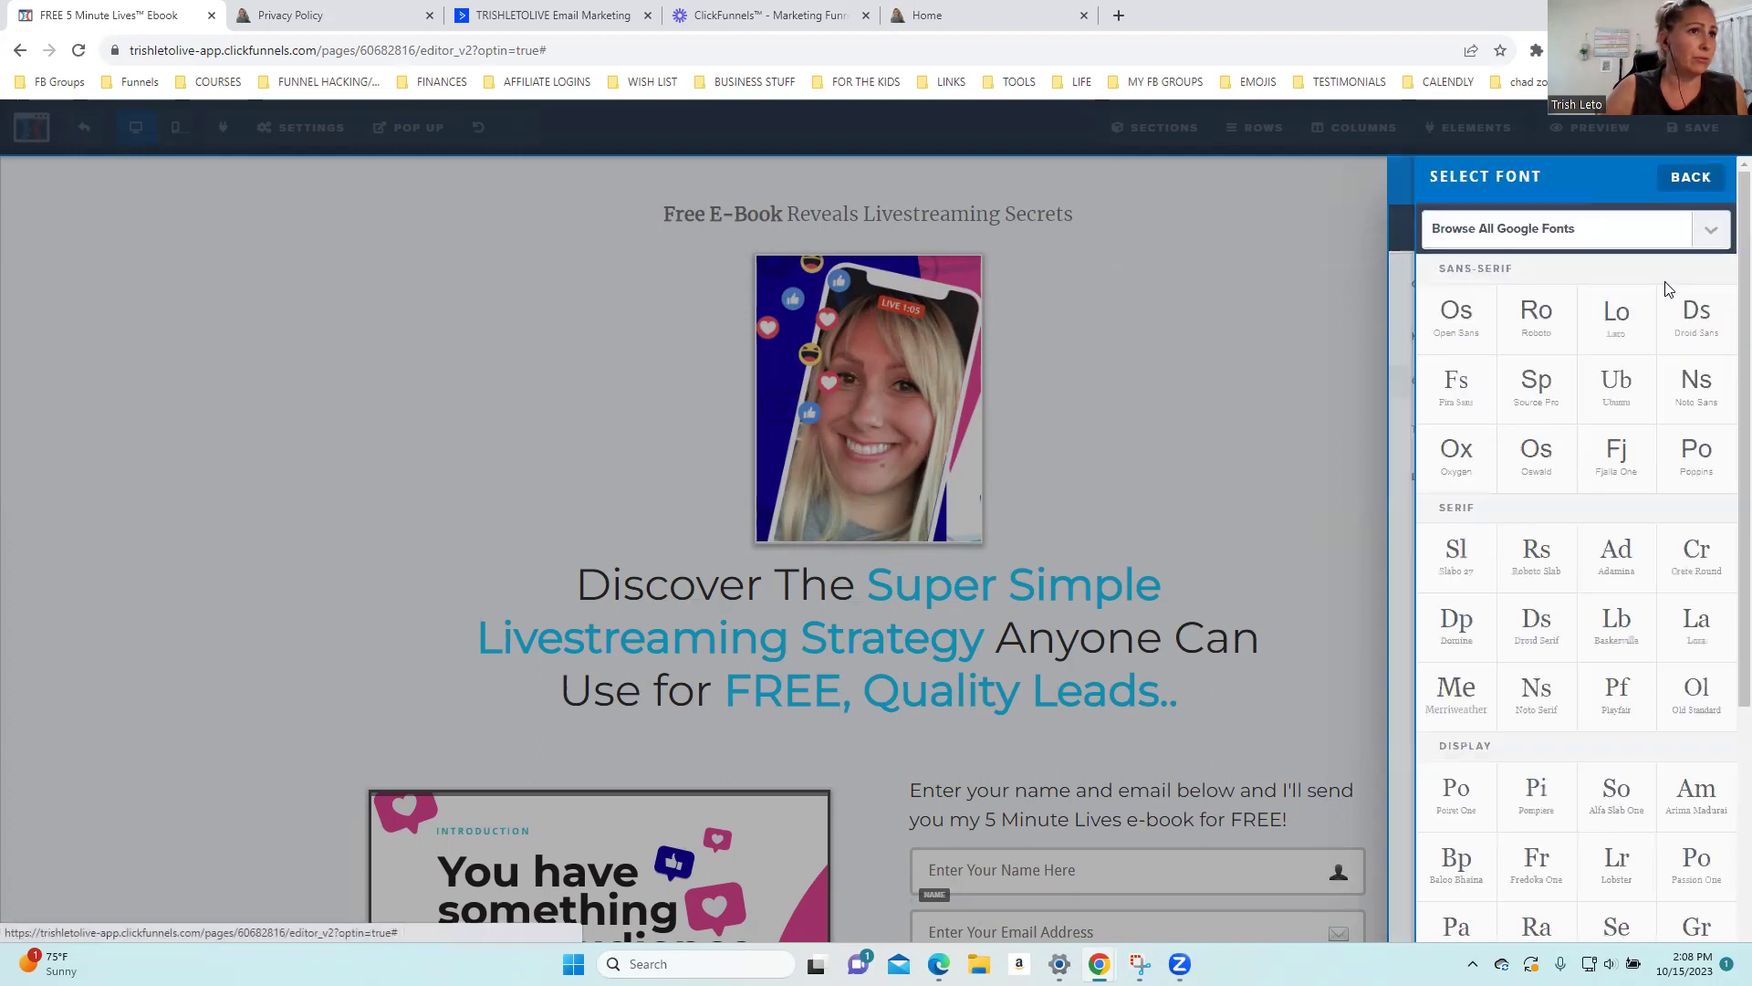
click(1517, 319)
click(1341, 239)
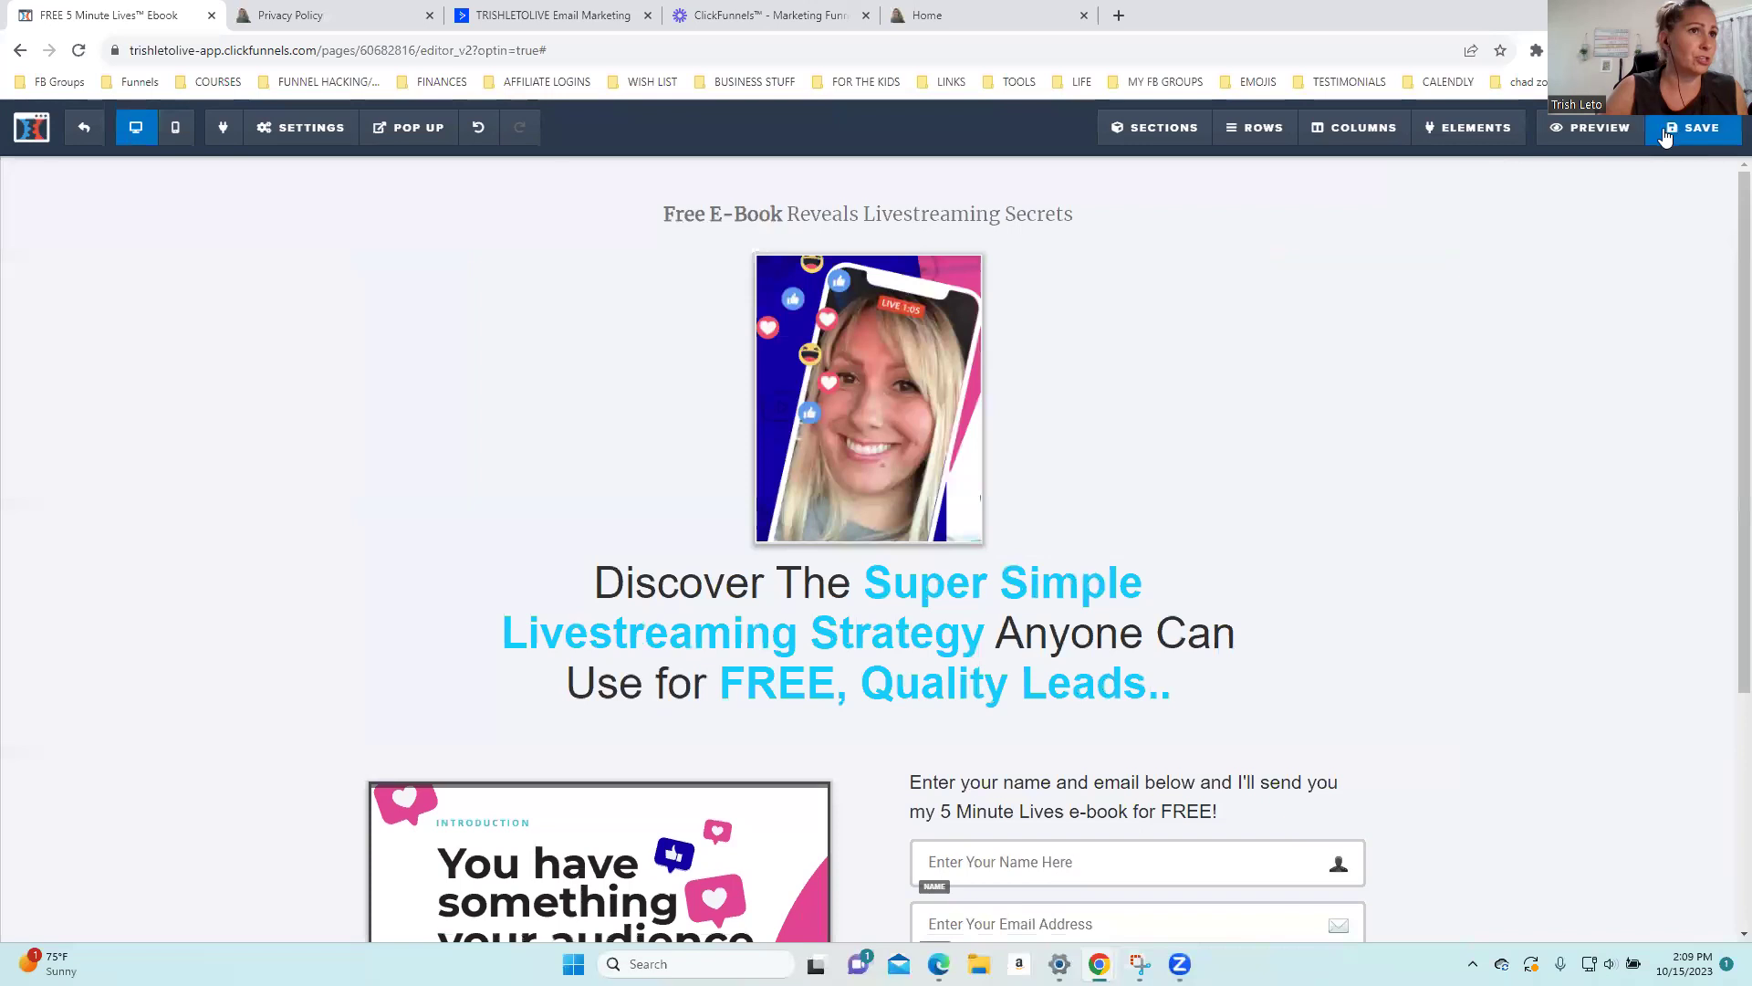
click(301, 127)
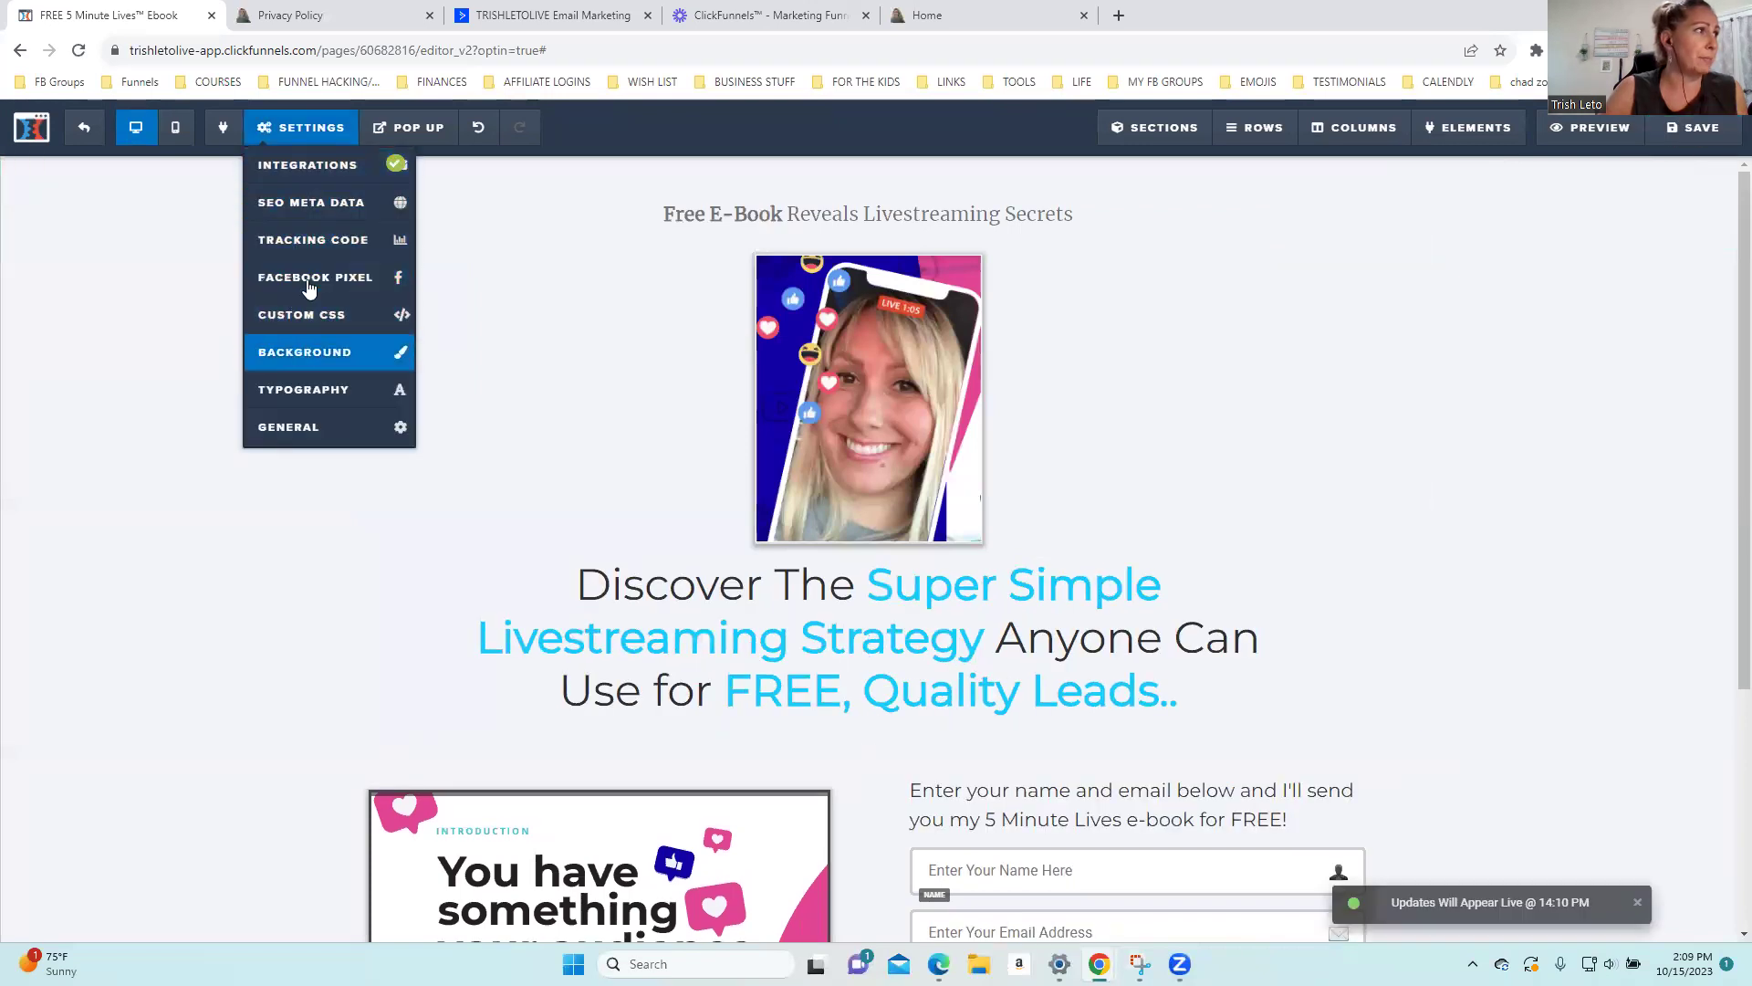
Set the page typography's headline font to Montserrat
click(314, 401)
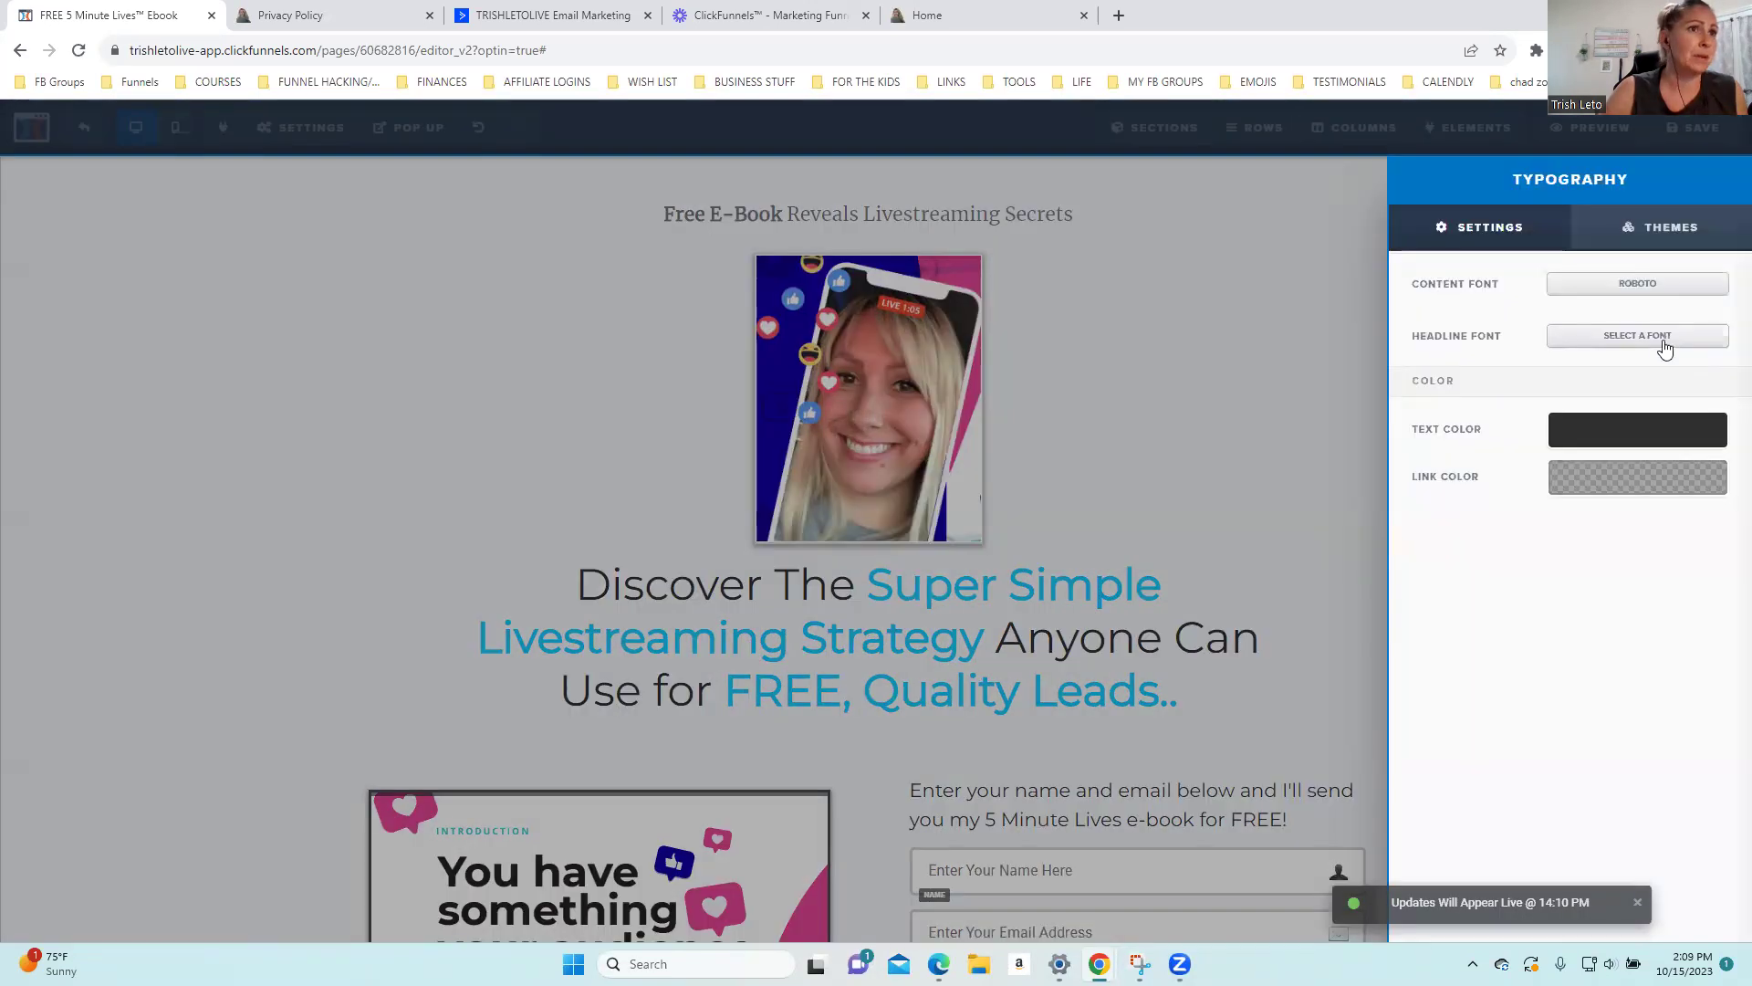
click(1582, 343)
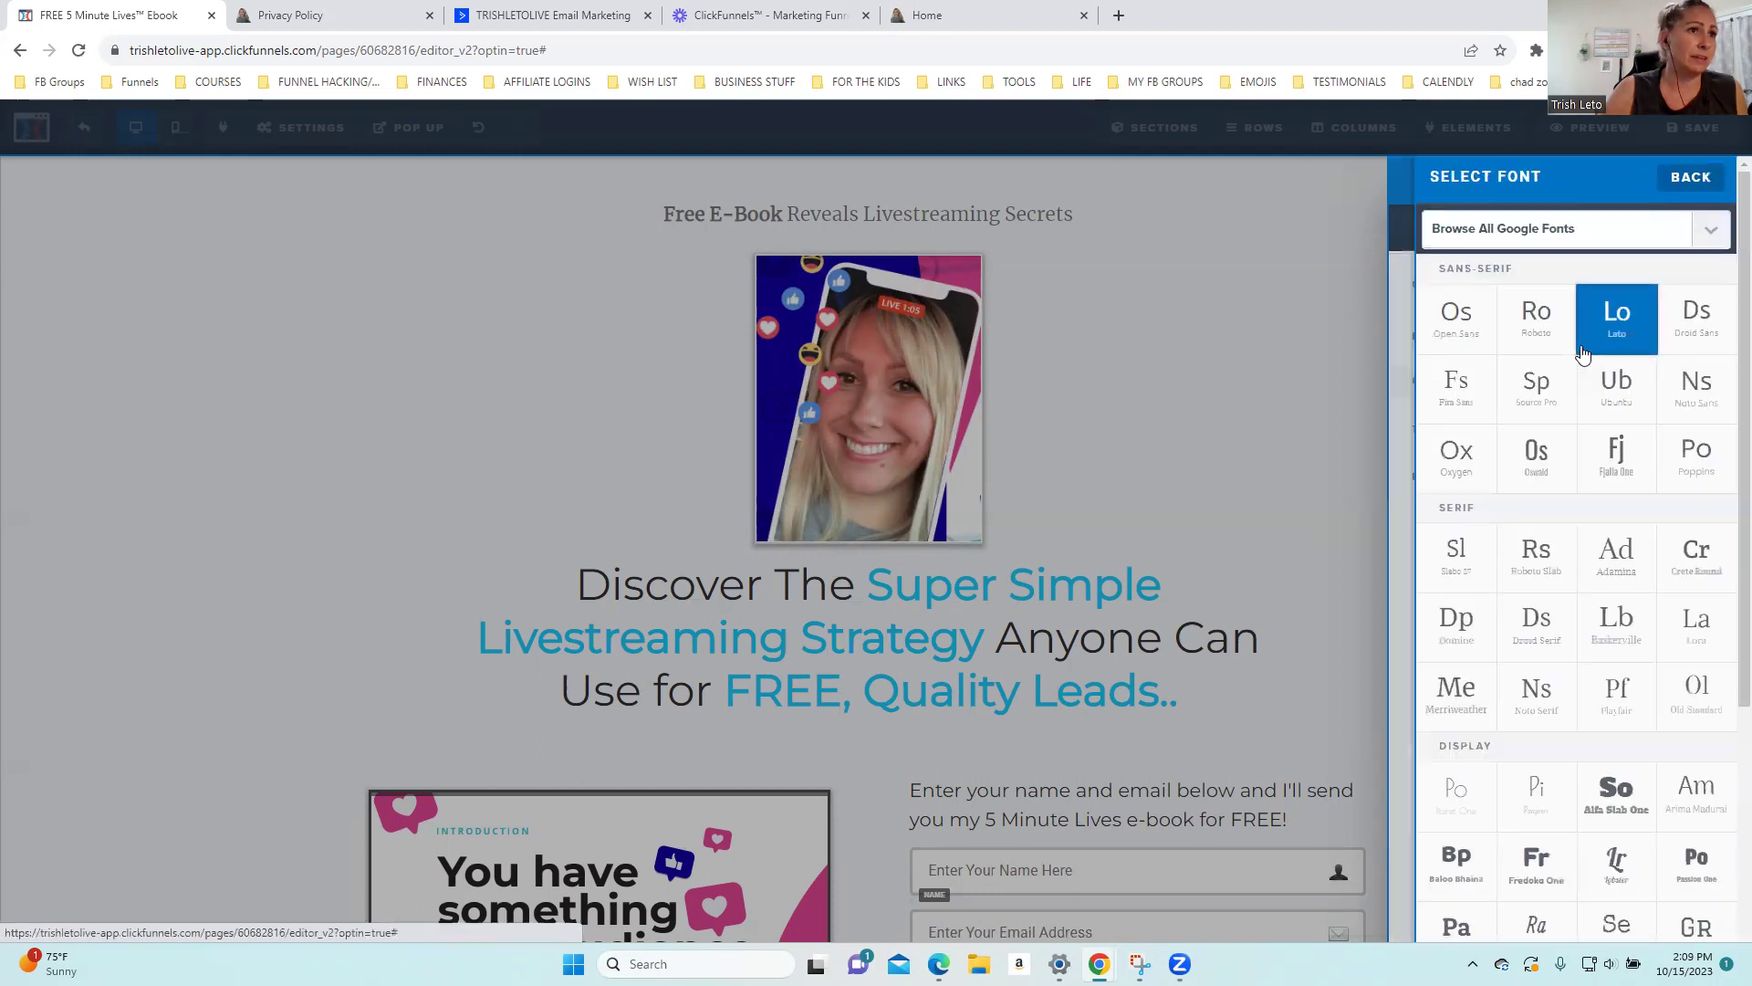
click(1709, 230)
text(mo)
key(Down)
key(Down)
key(Down)
key(Down)
key(Down)
key(Down)
key(Down)
key(Down)
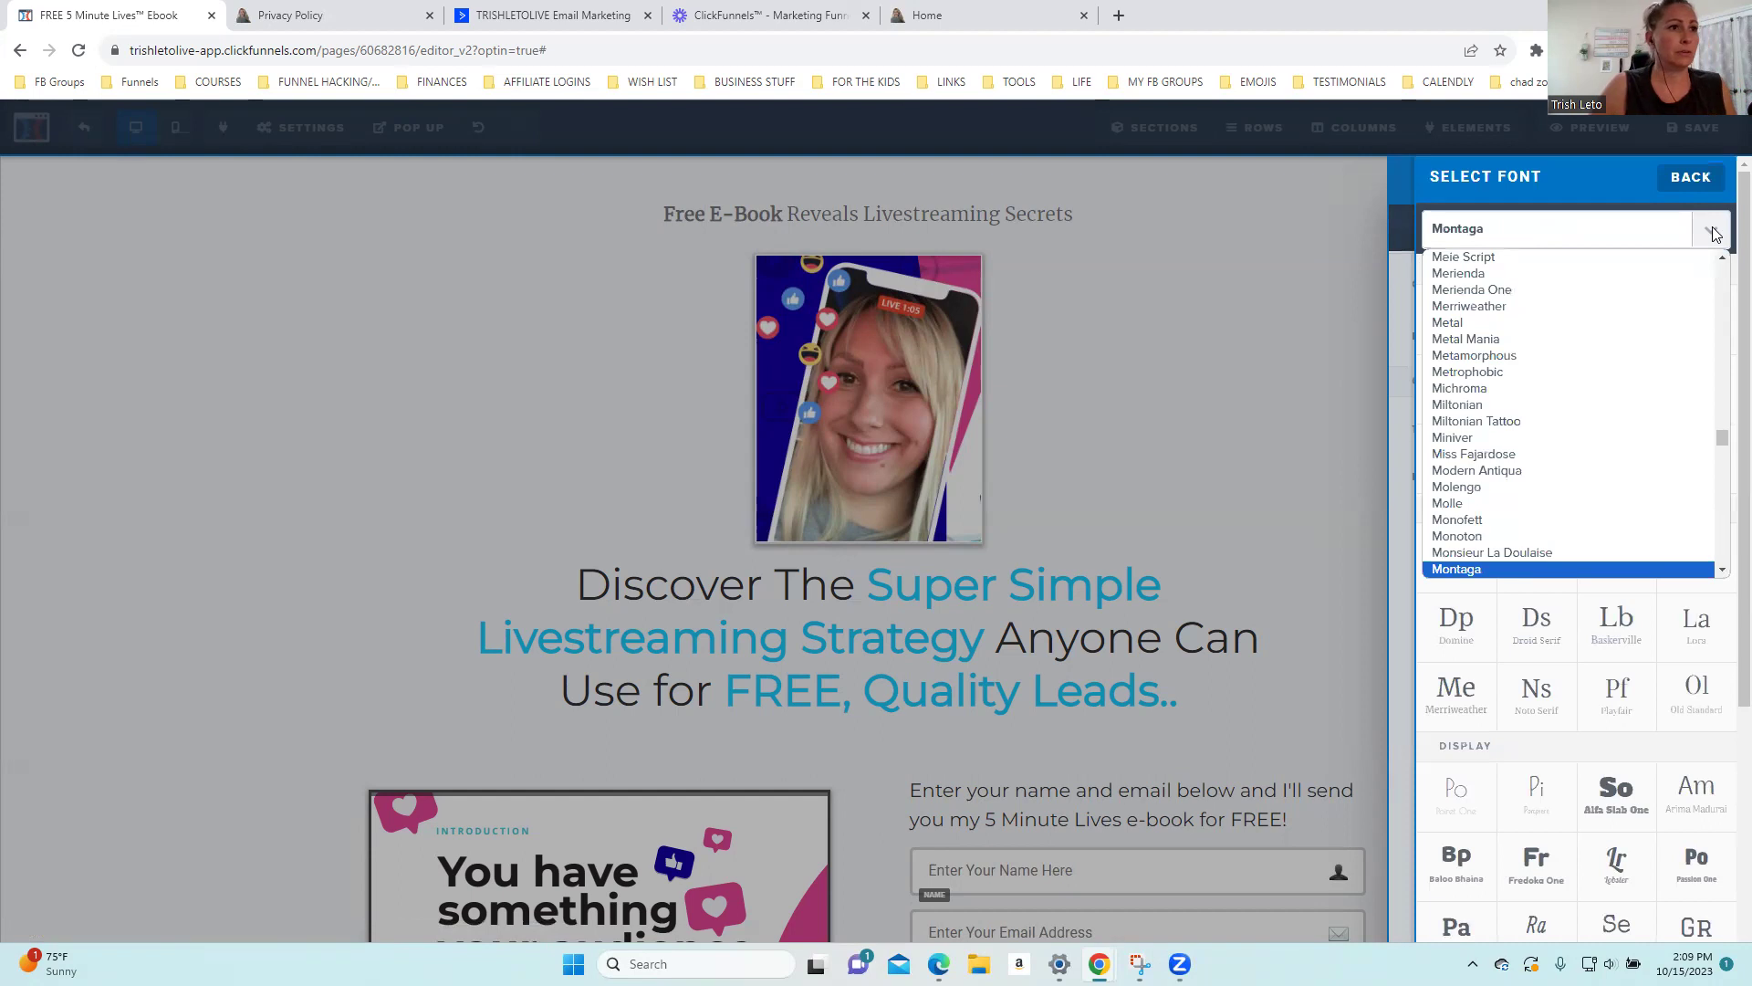
key(Return)
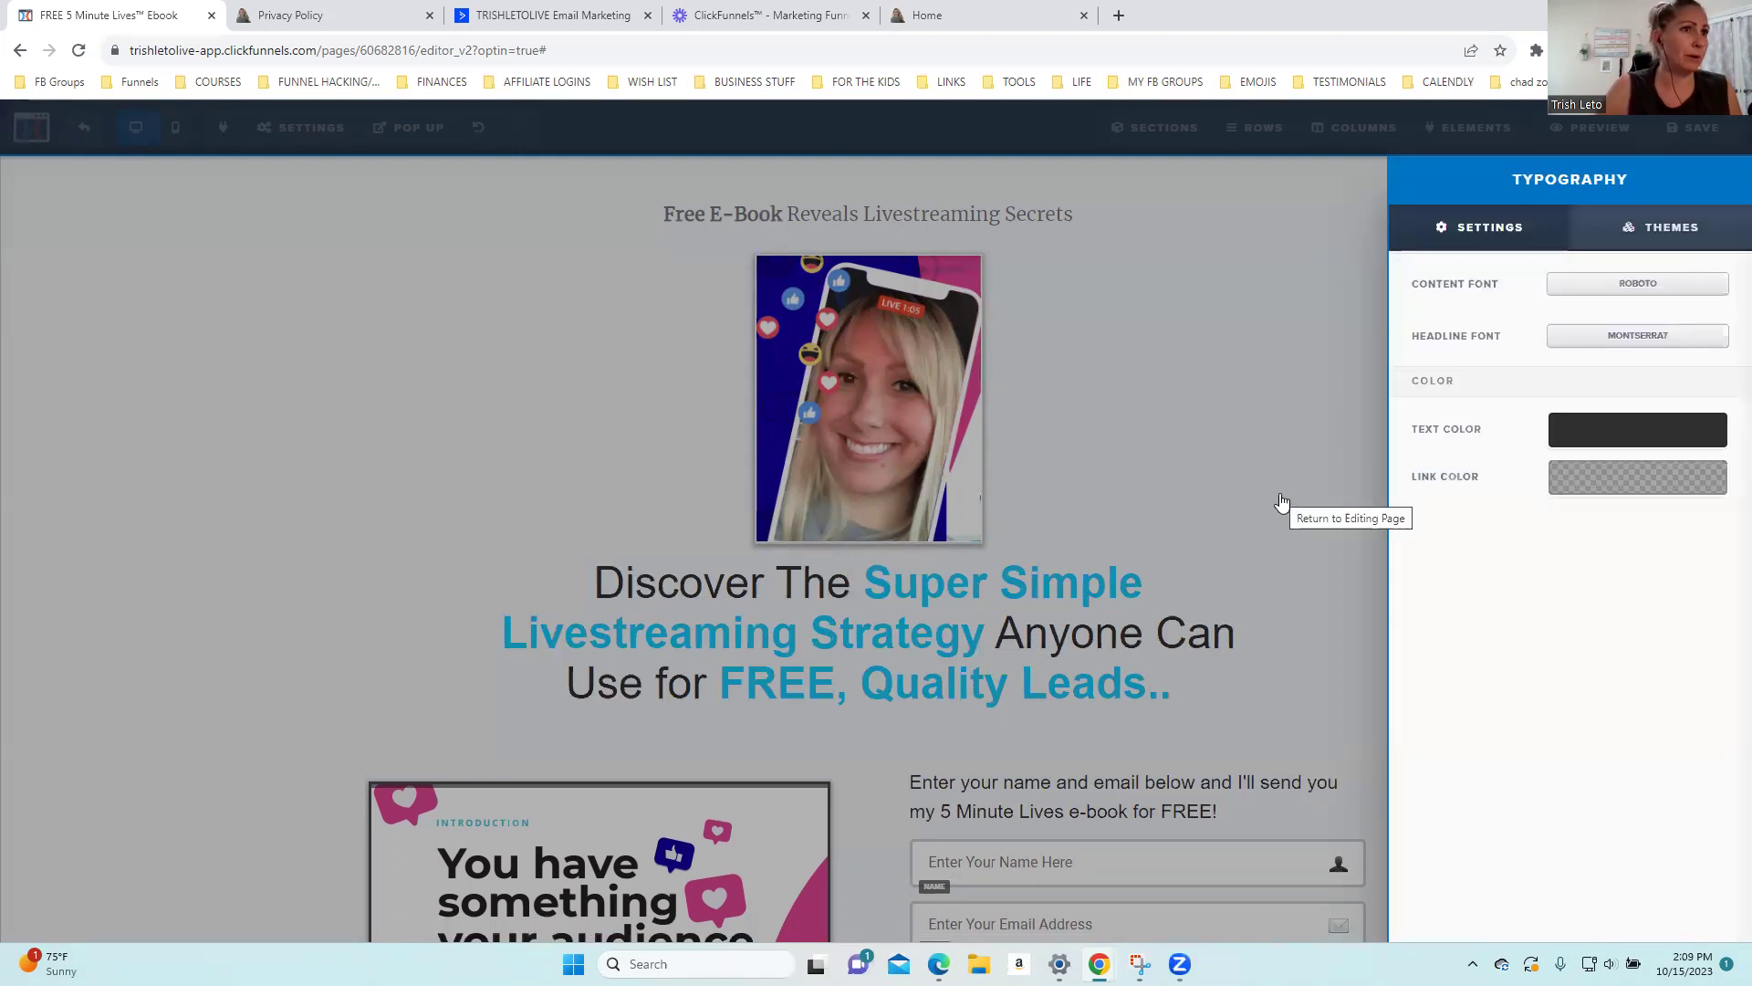
click(1606, 289)
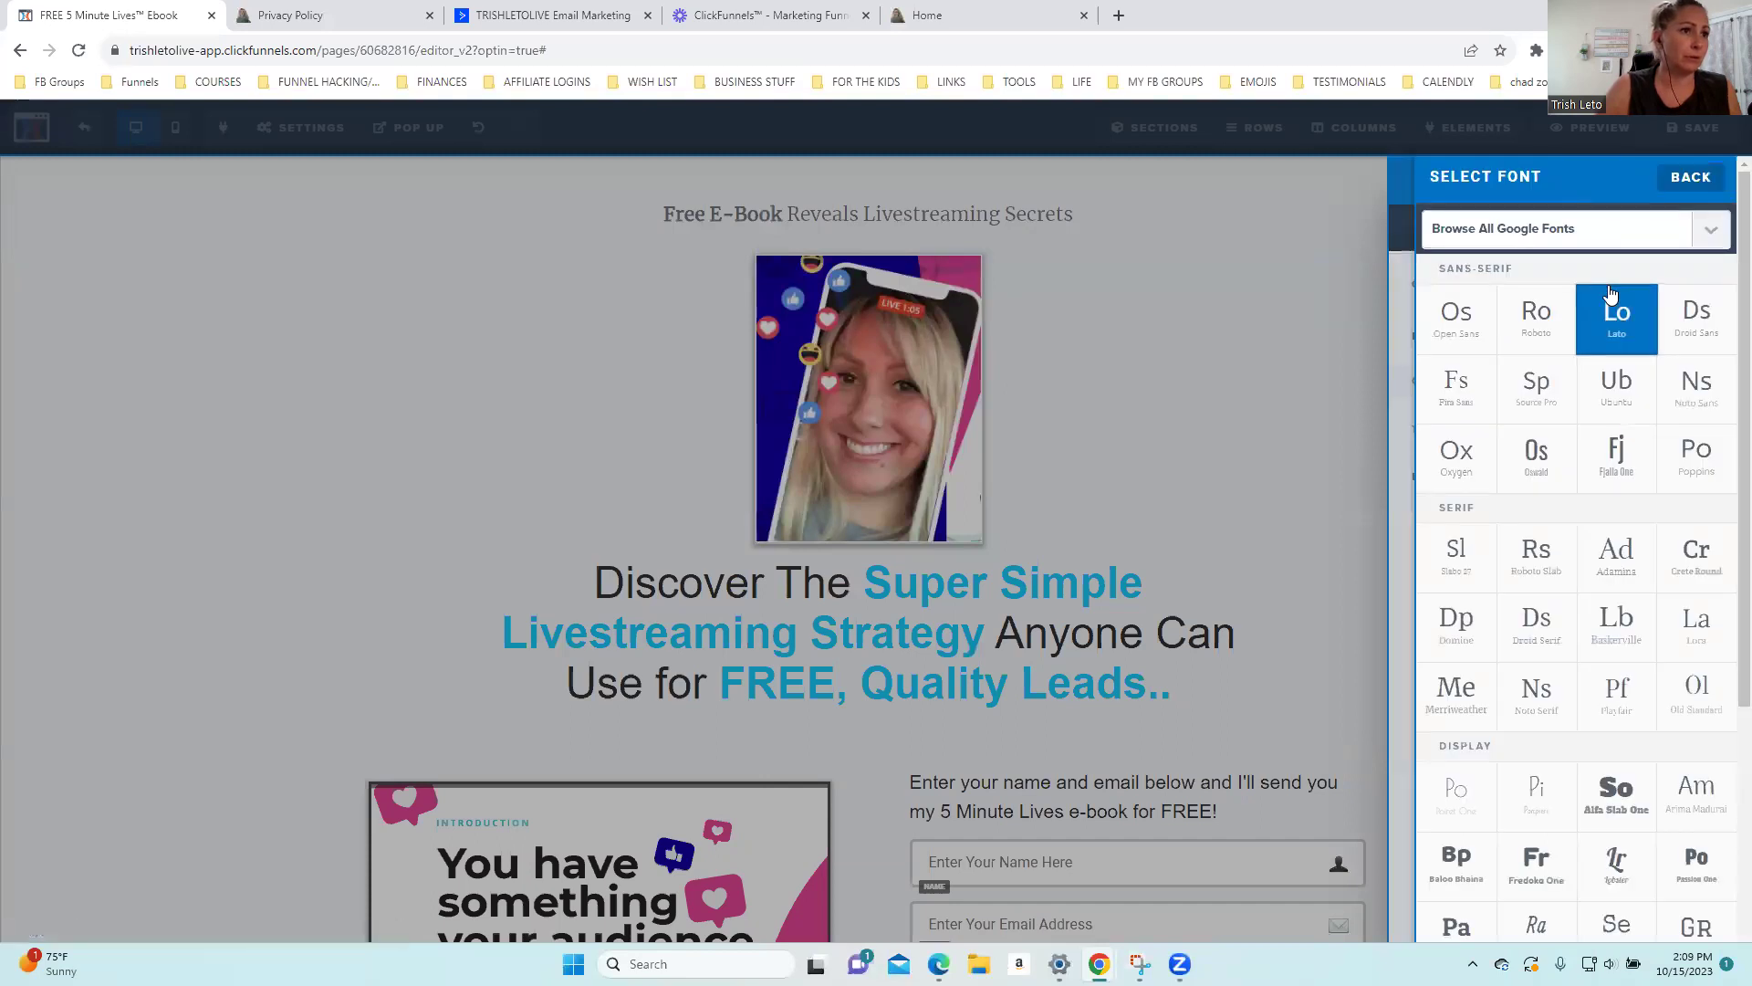
click(1268, 348)
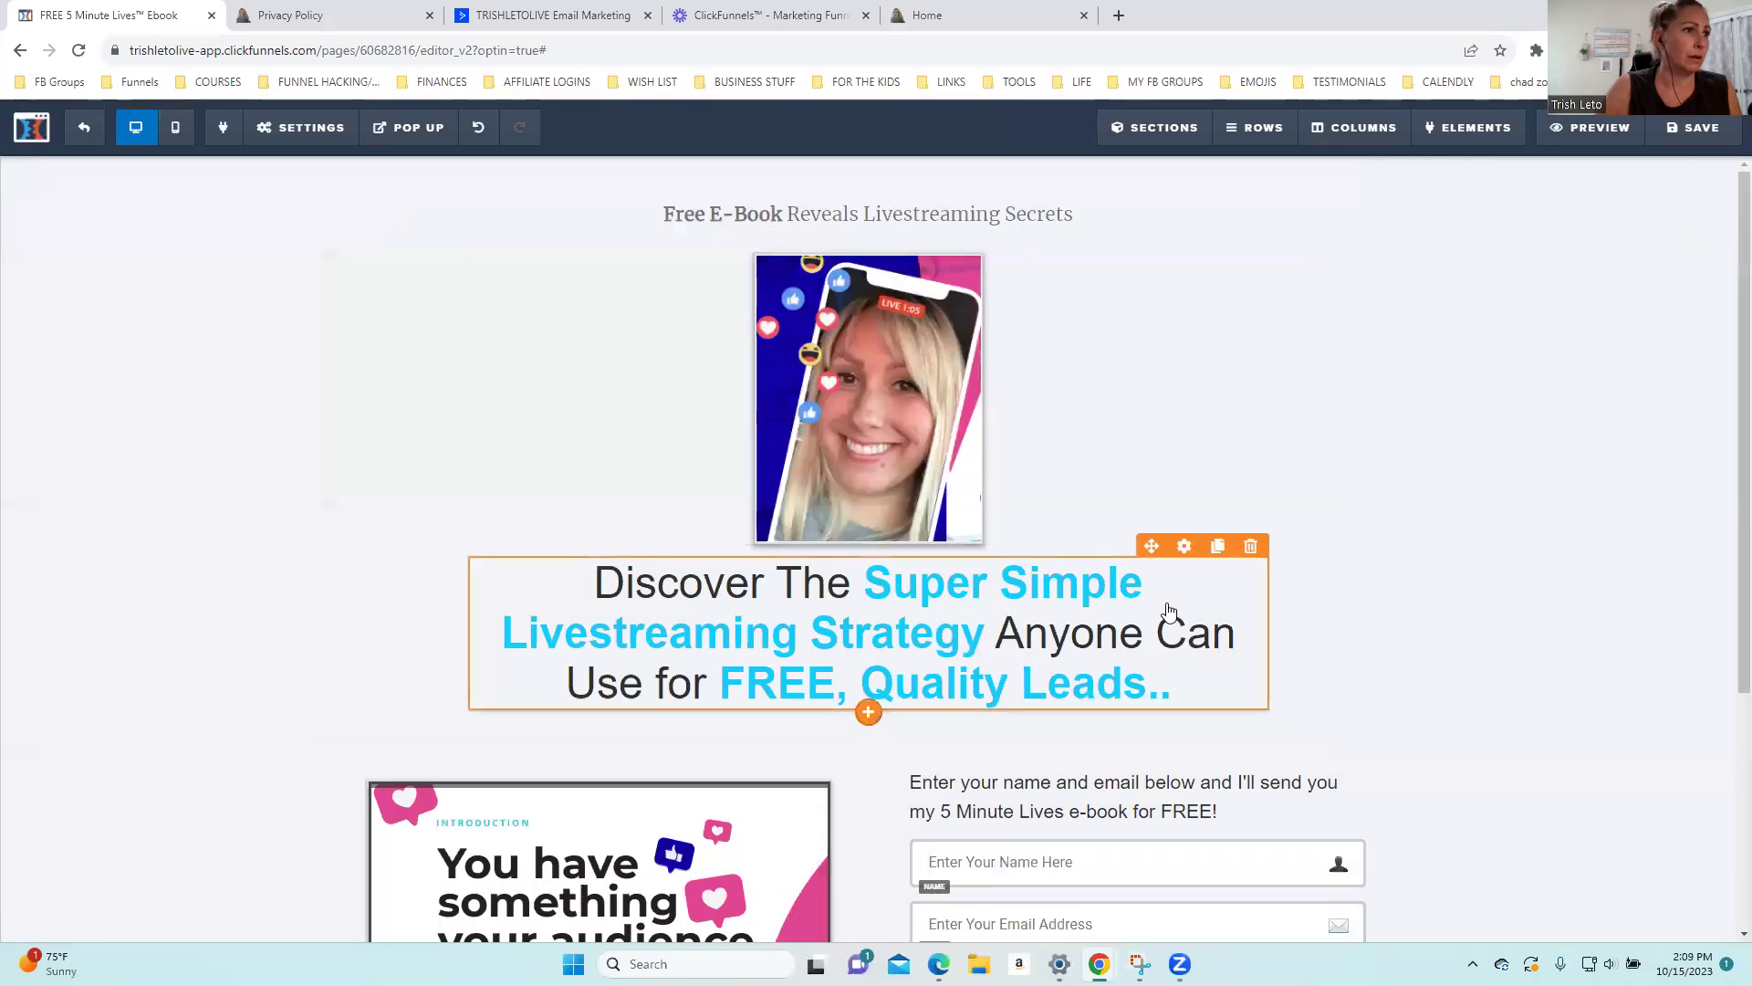
Change the main headline's font to Montserrat Alternates and save the page
click(1181, 548)
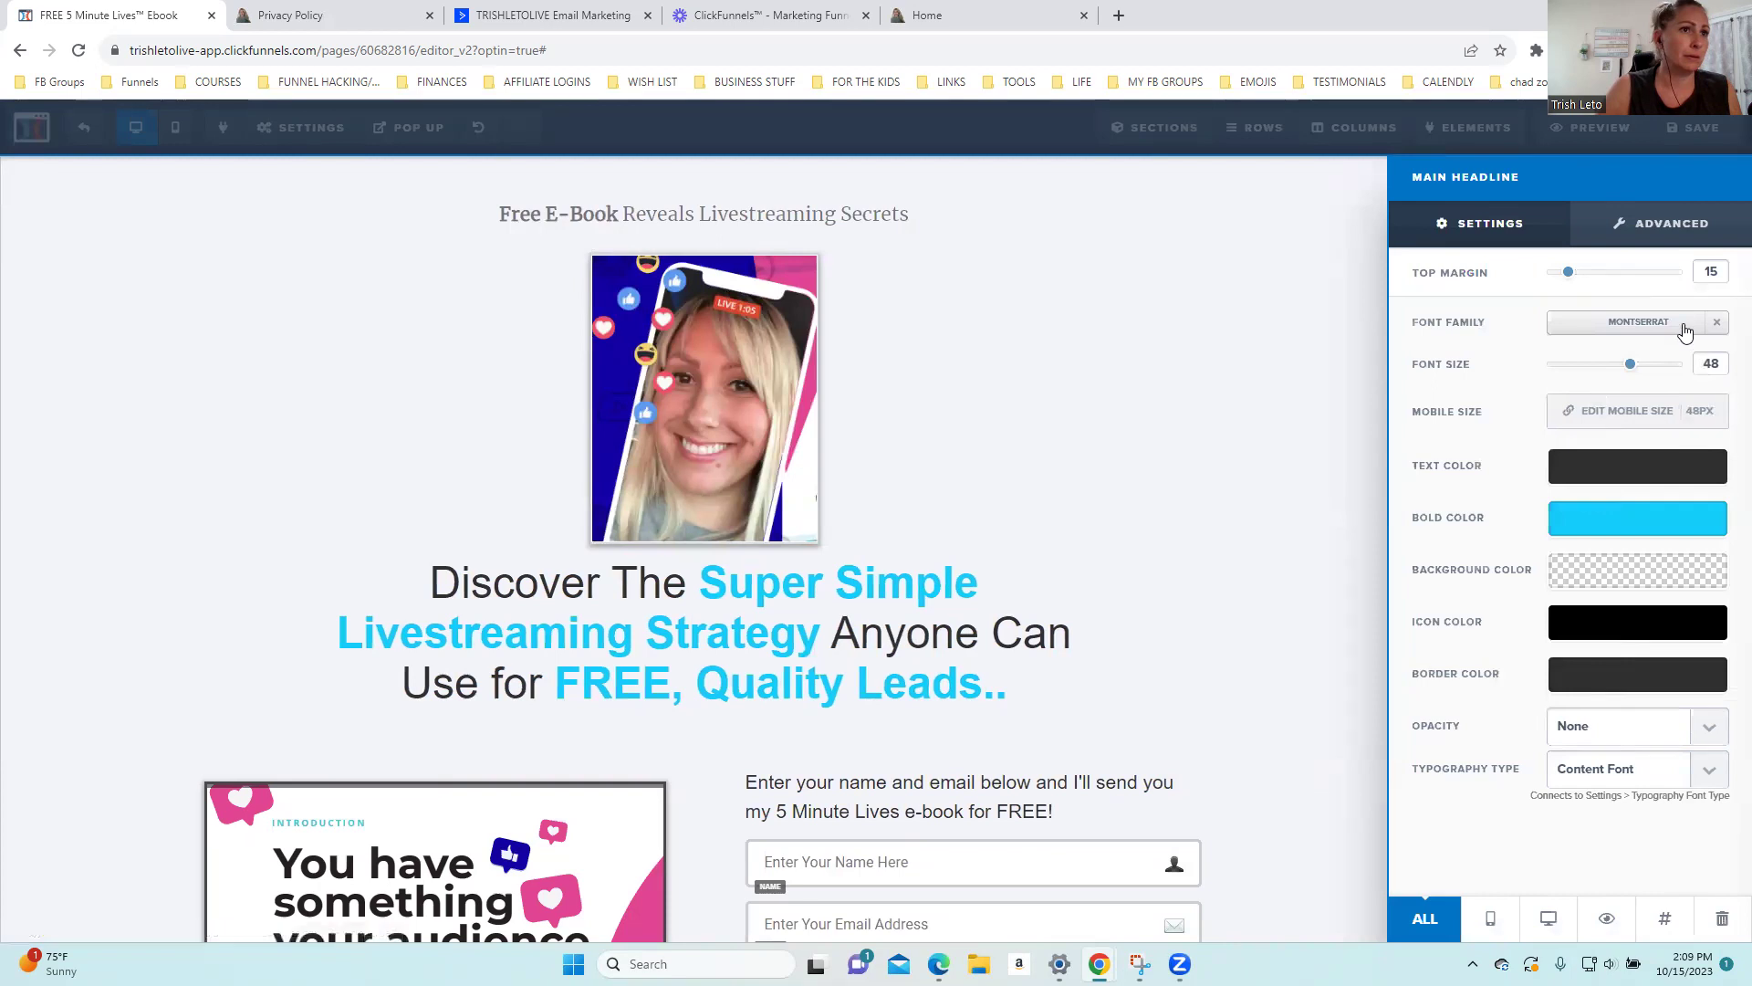
click(1684, 330)
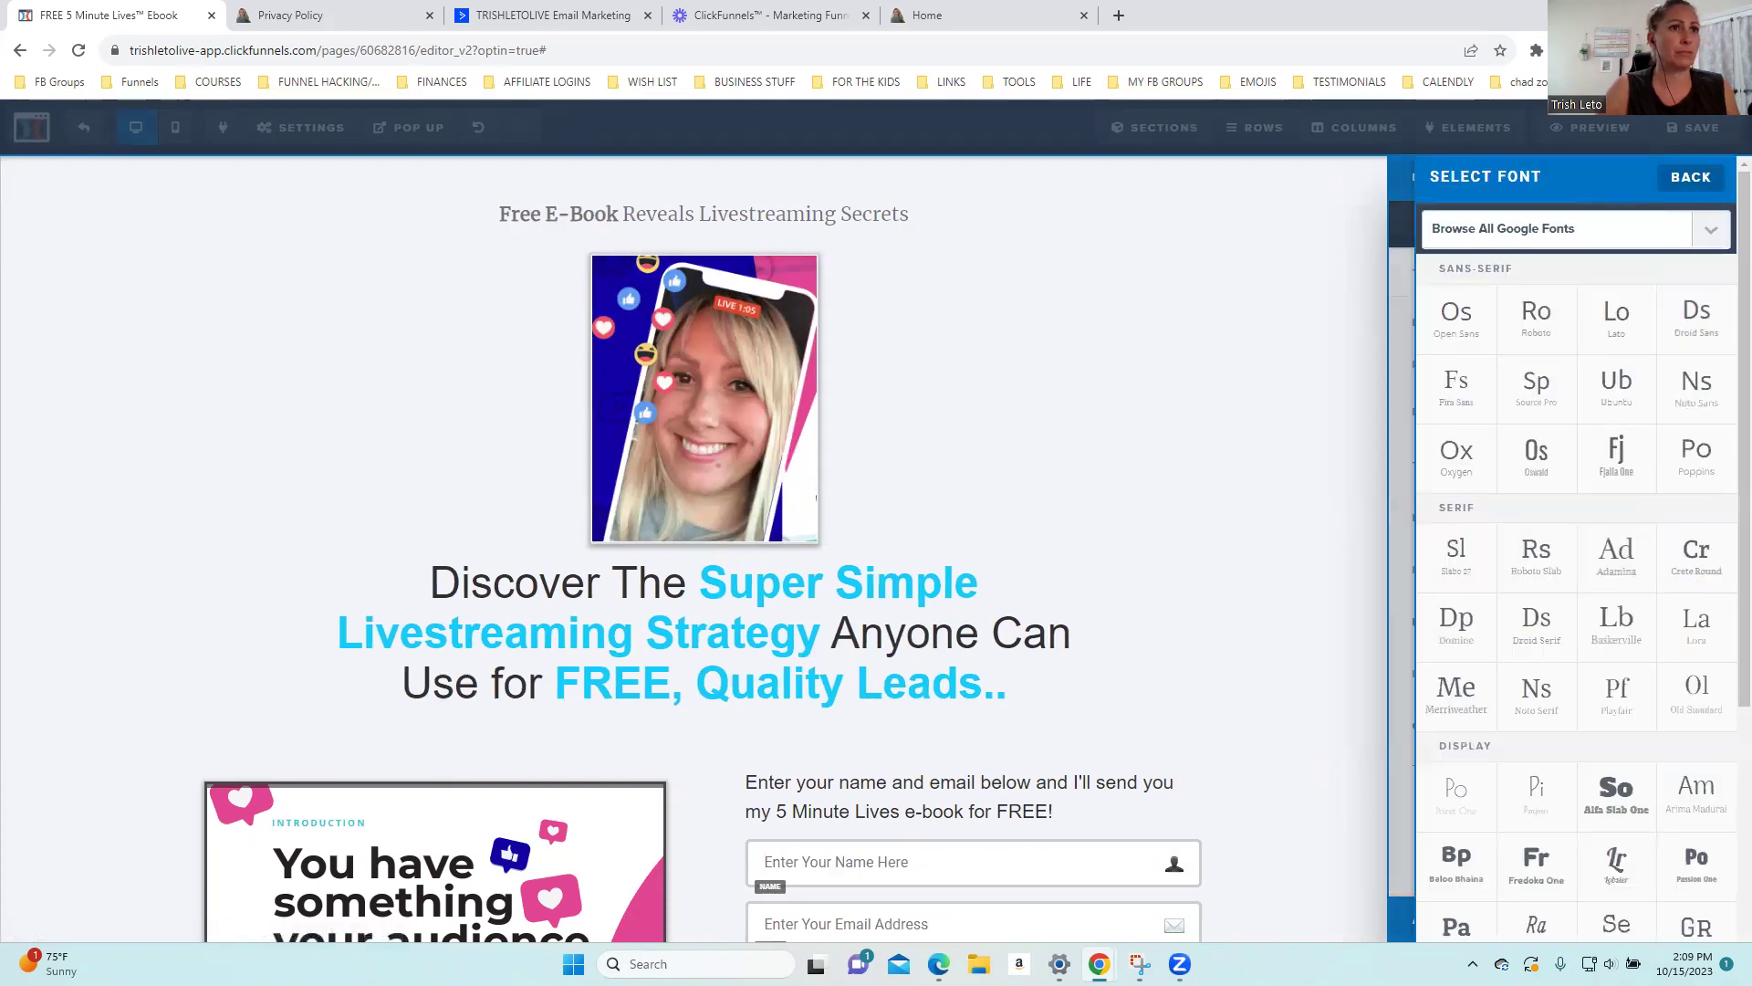
click(1711, 231)
text(monts)
key(Down)
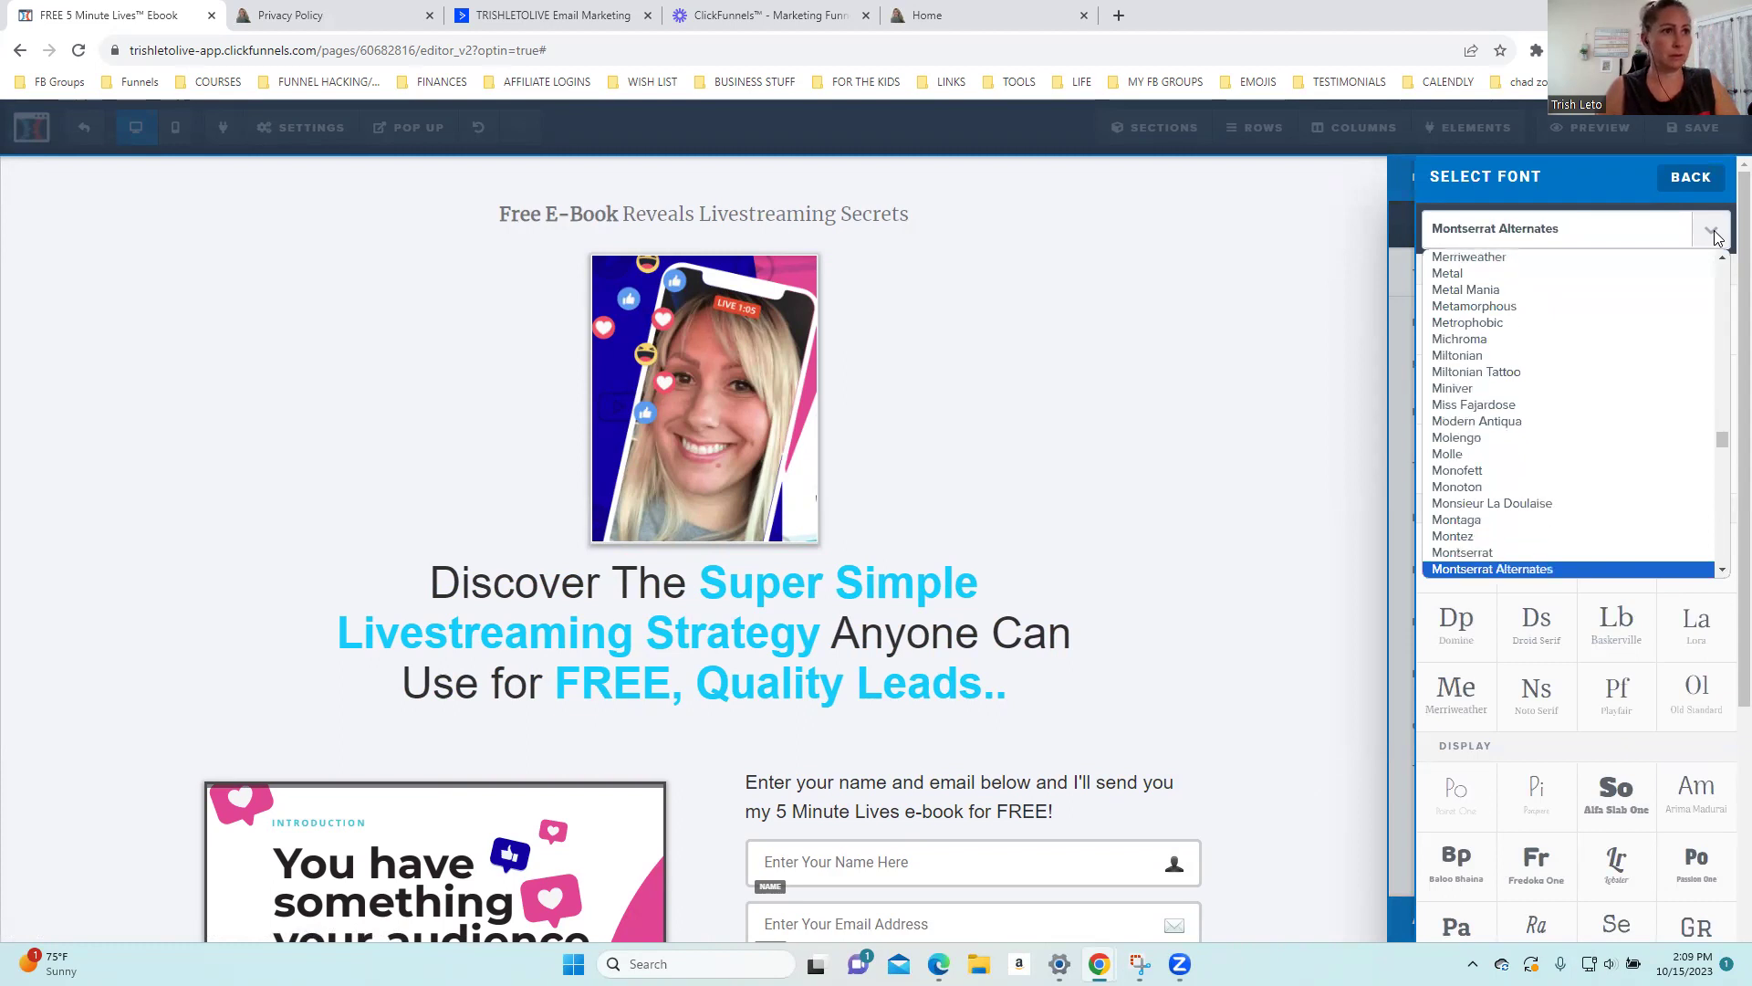
key(Return)
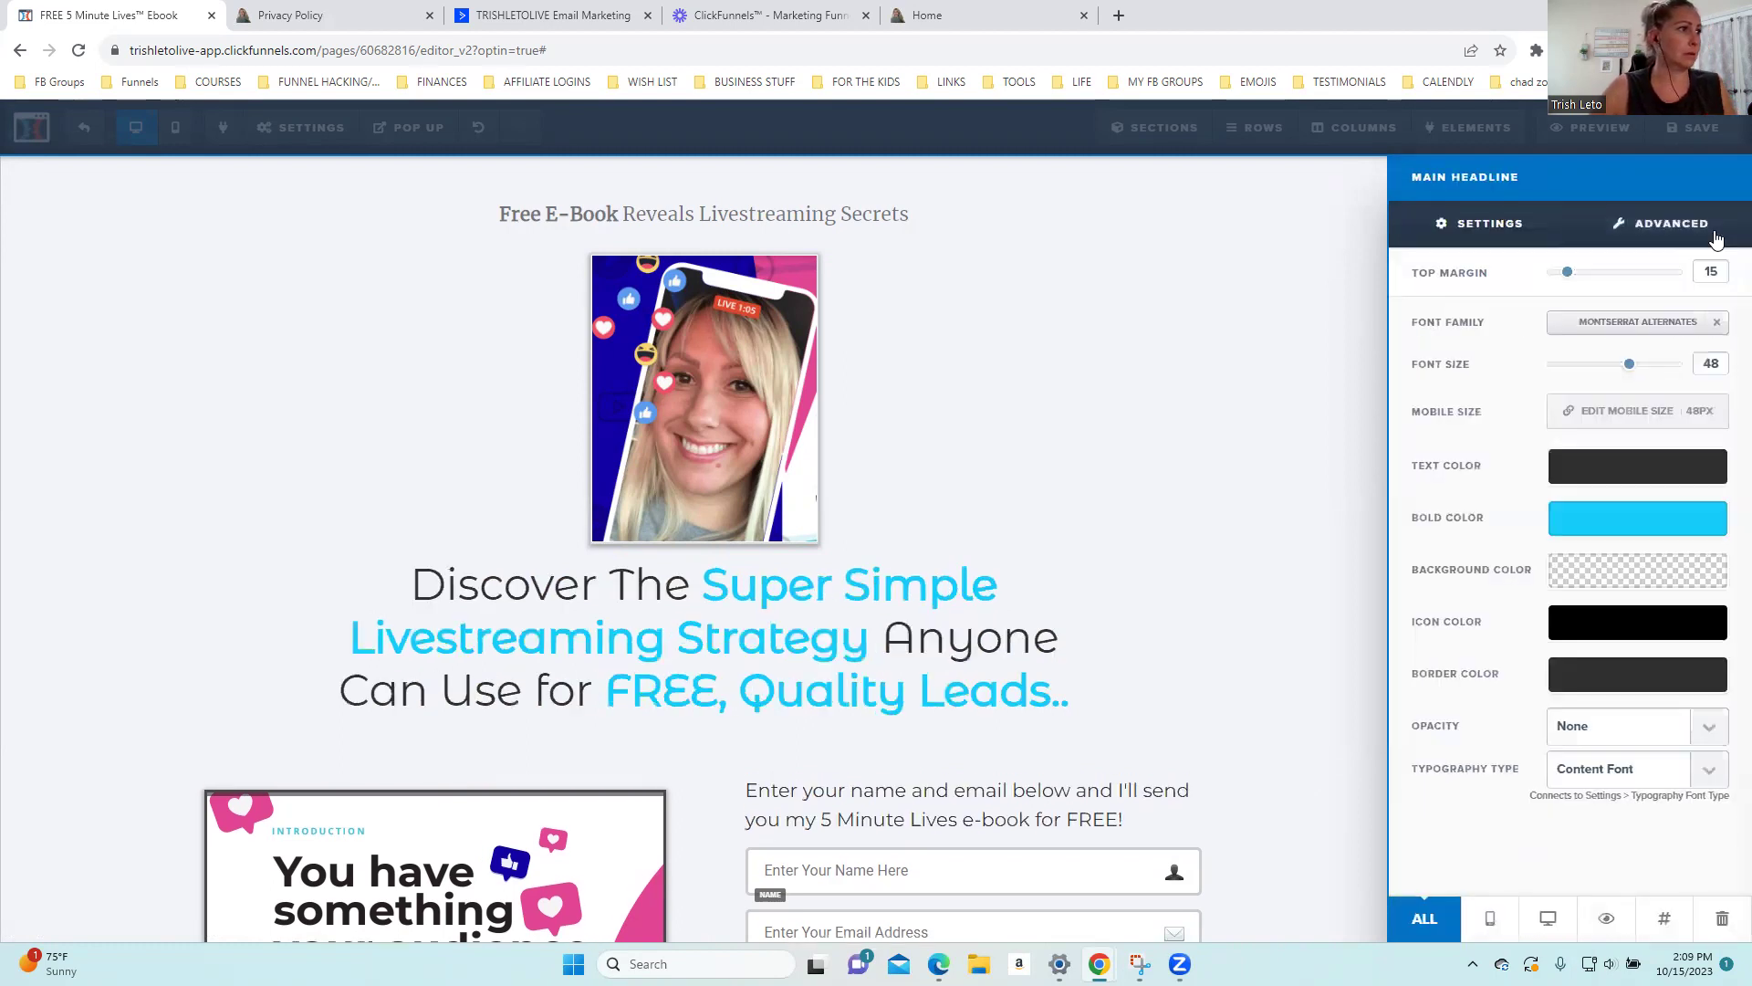
click(1048, 344)
click(1702, 127)
click(287, 133)
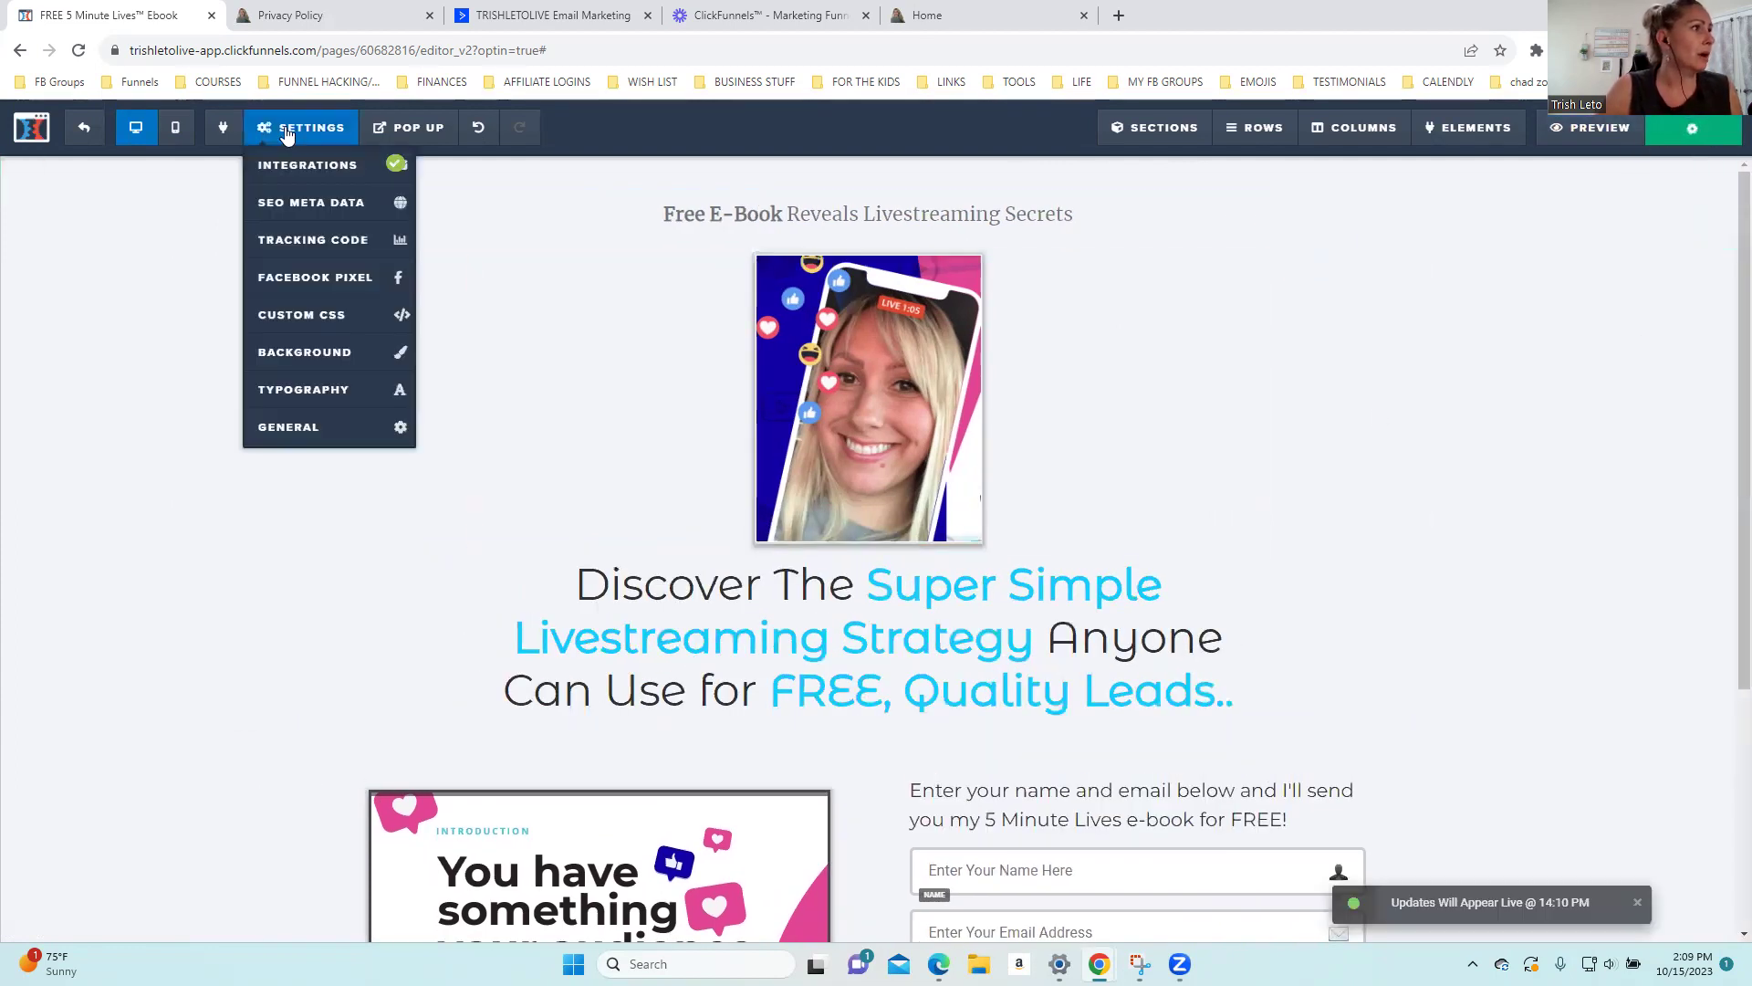
click(313, 355)
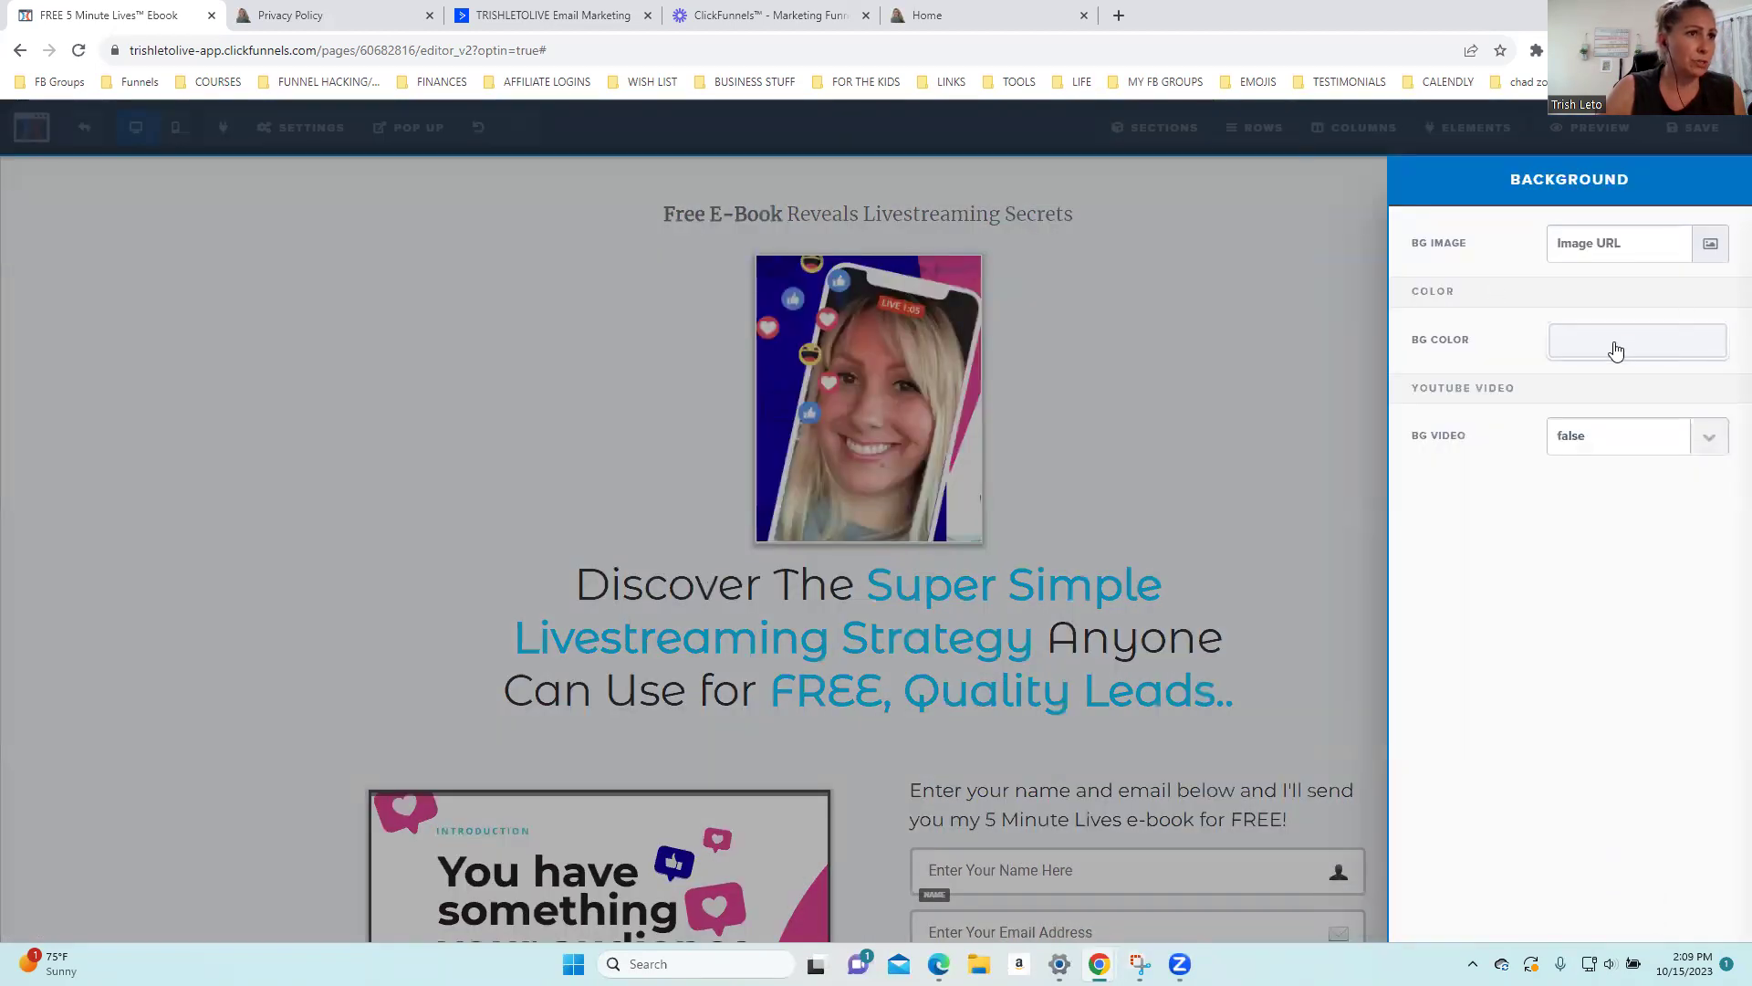
click(1269, 365)
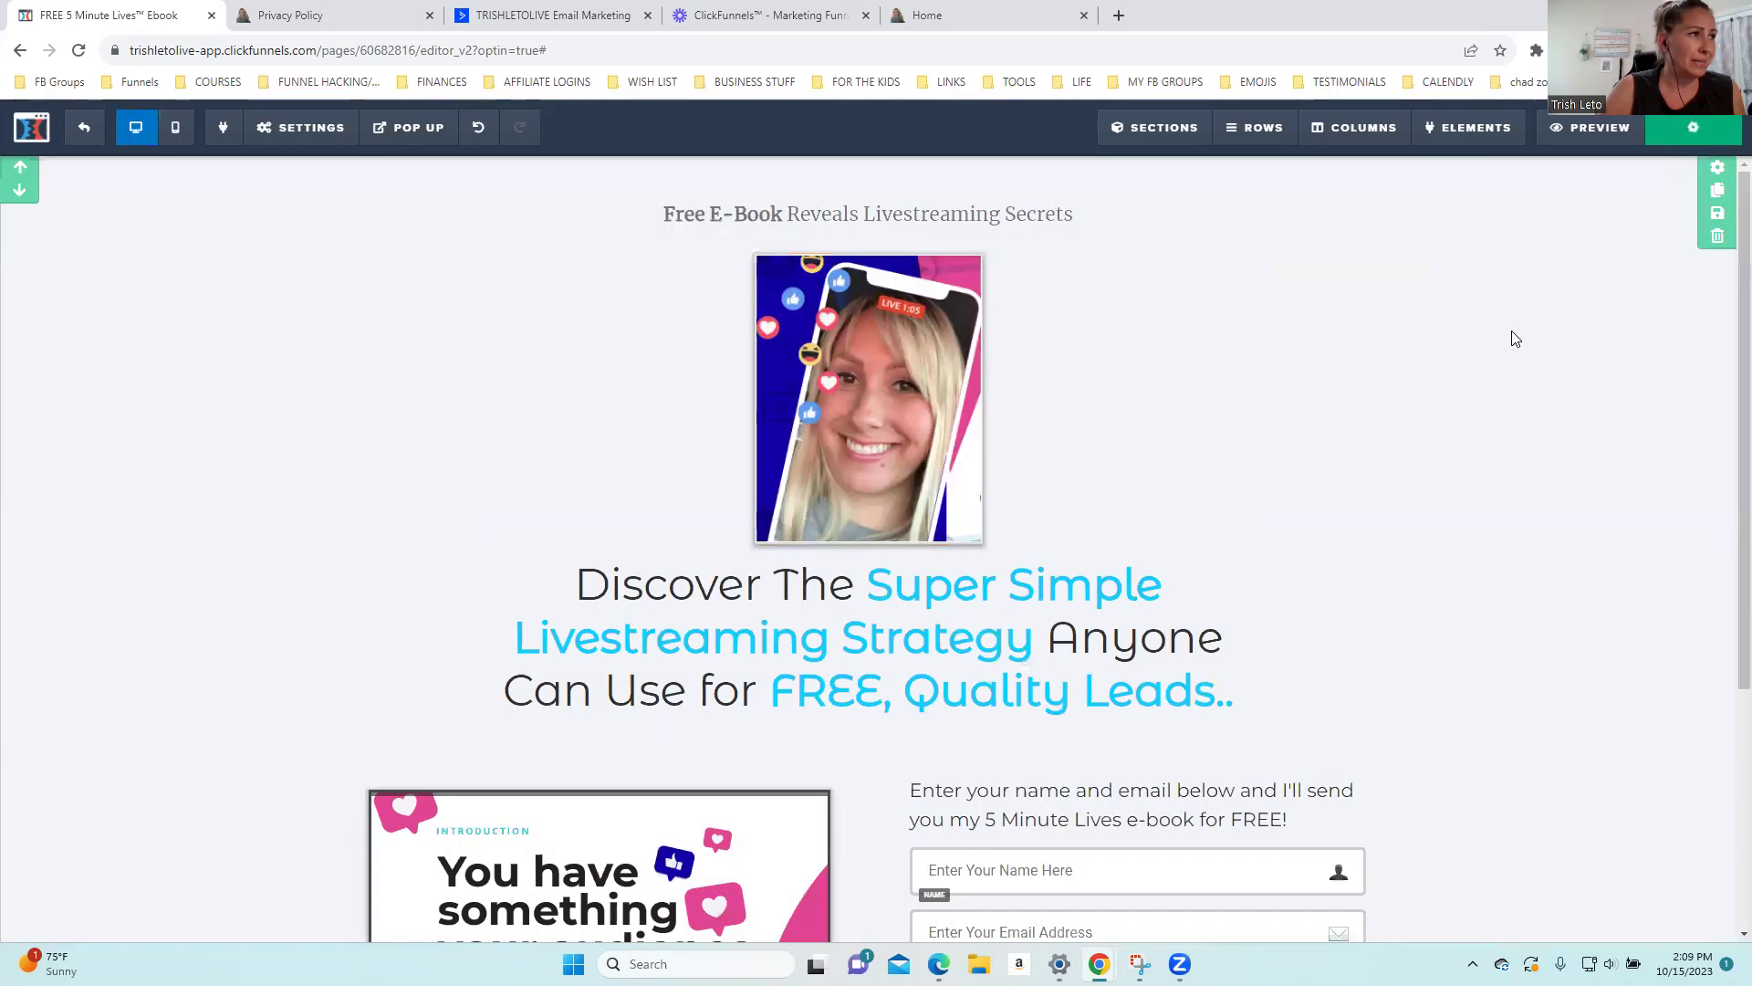
scroll(1531, 329, down, 4)
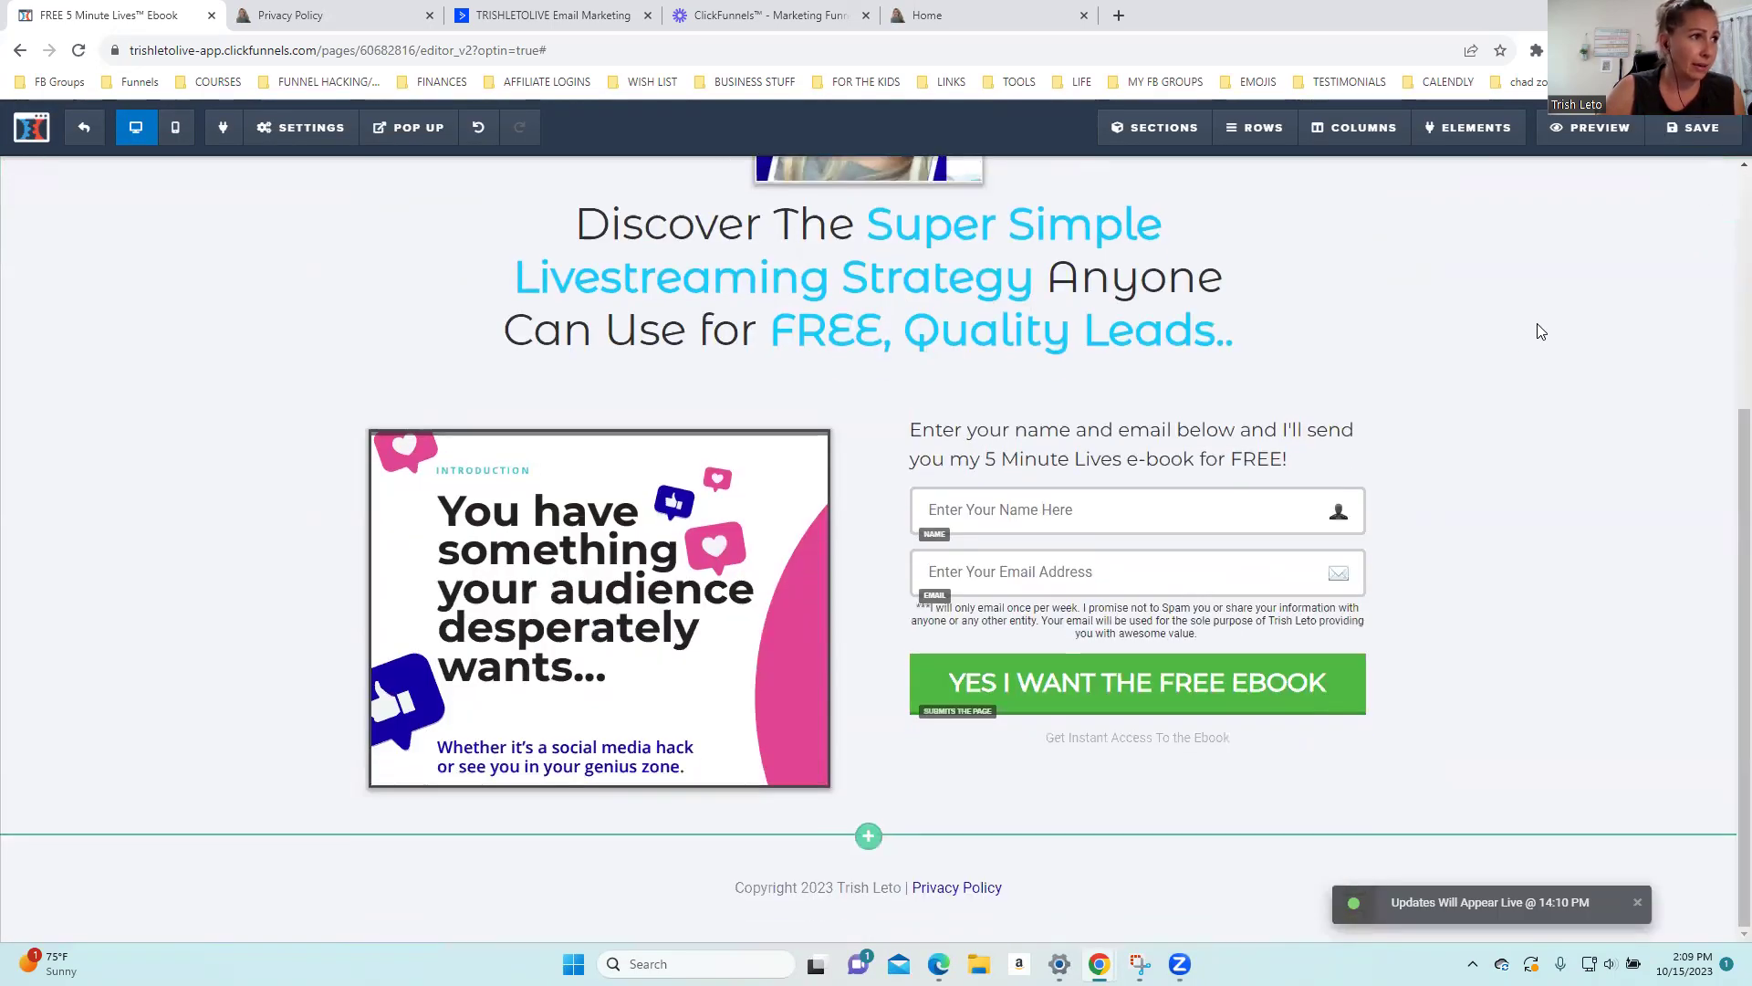
scroll(1517, 414, up, 4)
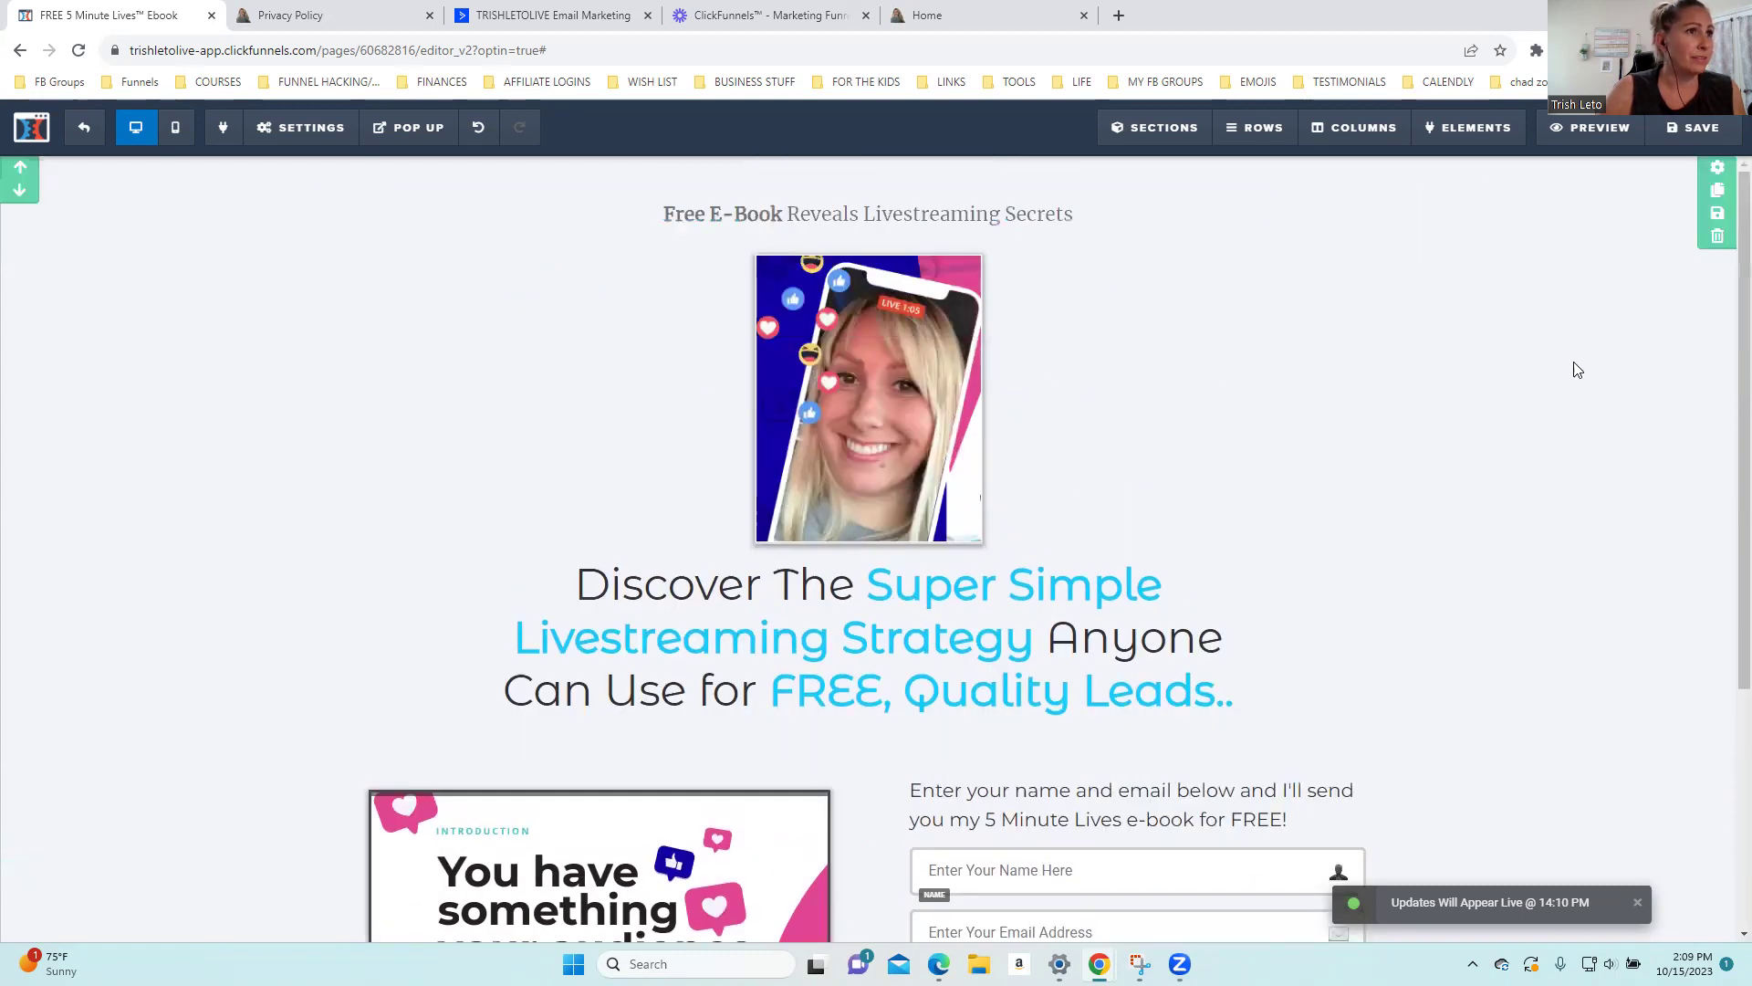
scroll(1588, 296, down, 4)
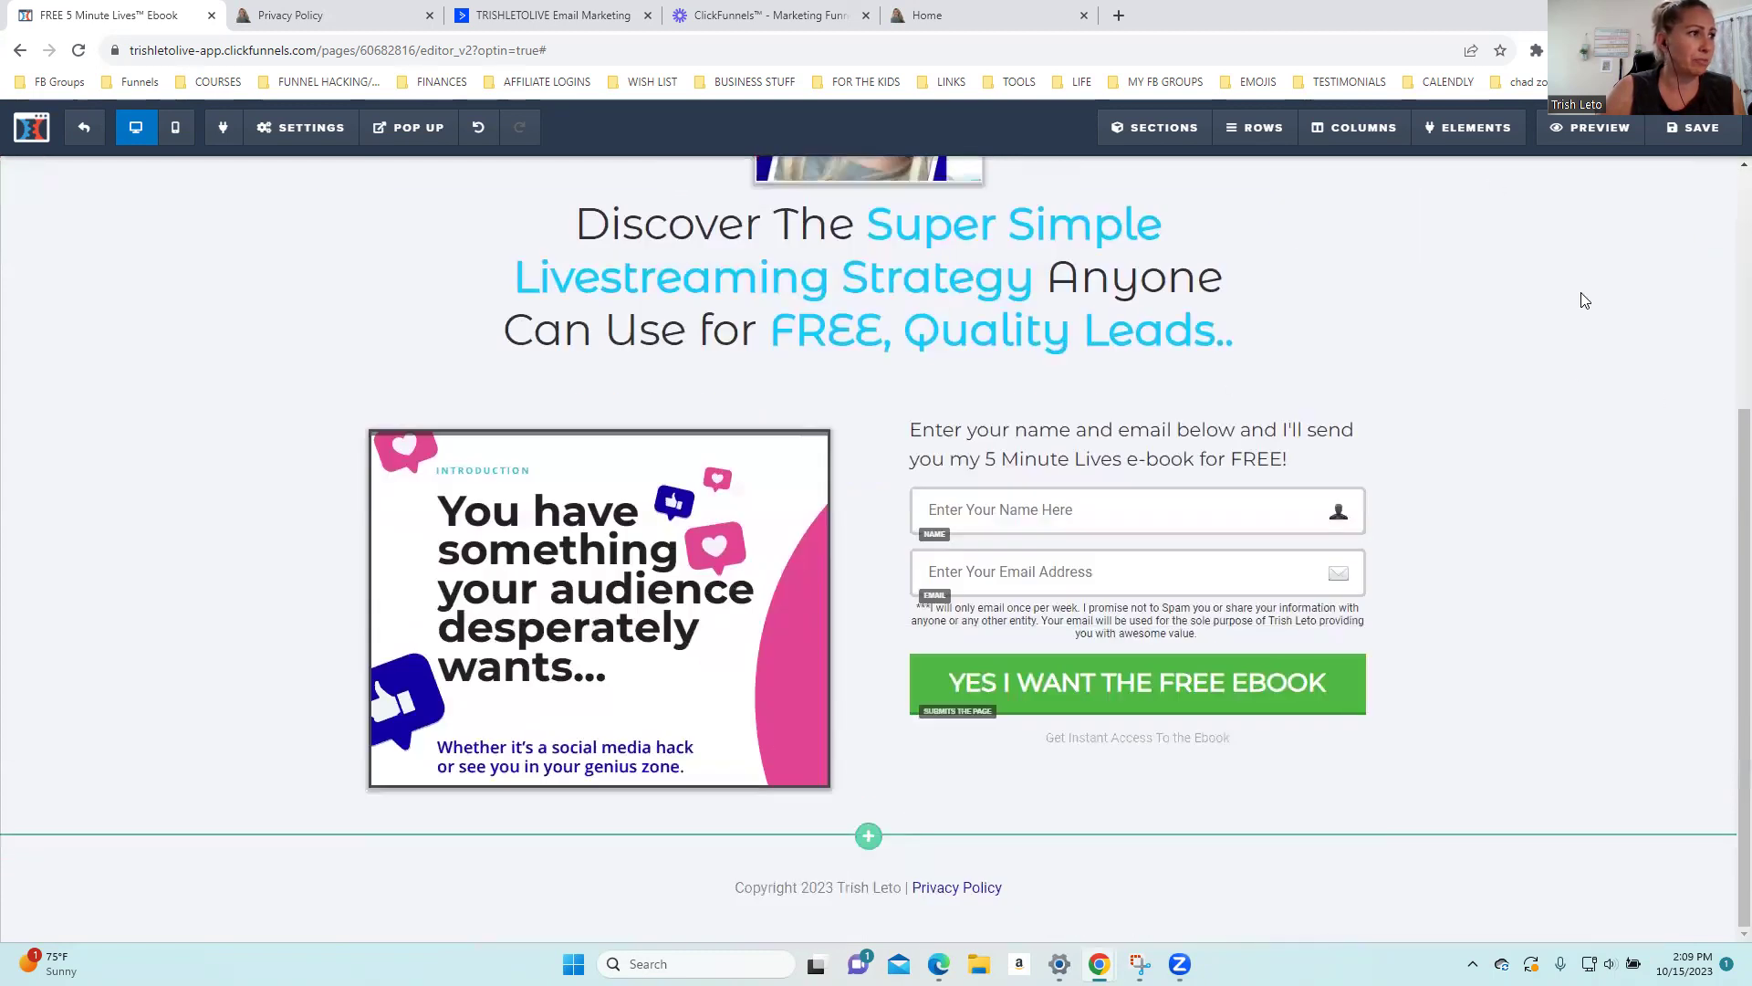
scroll(1584, 300, up, 4)
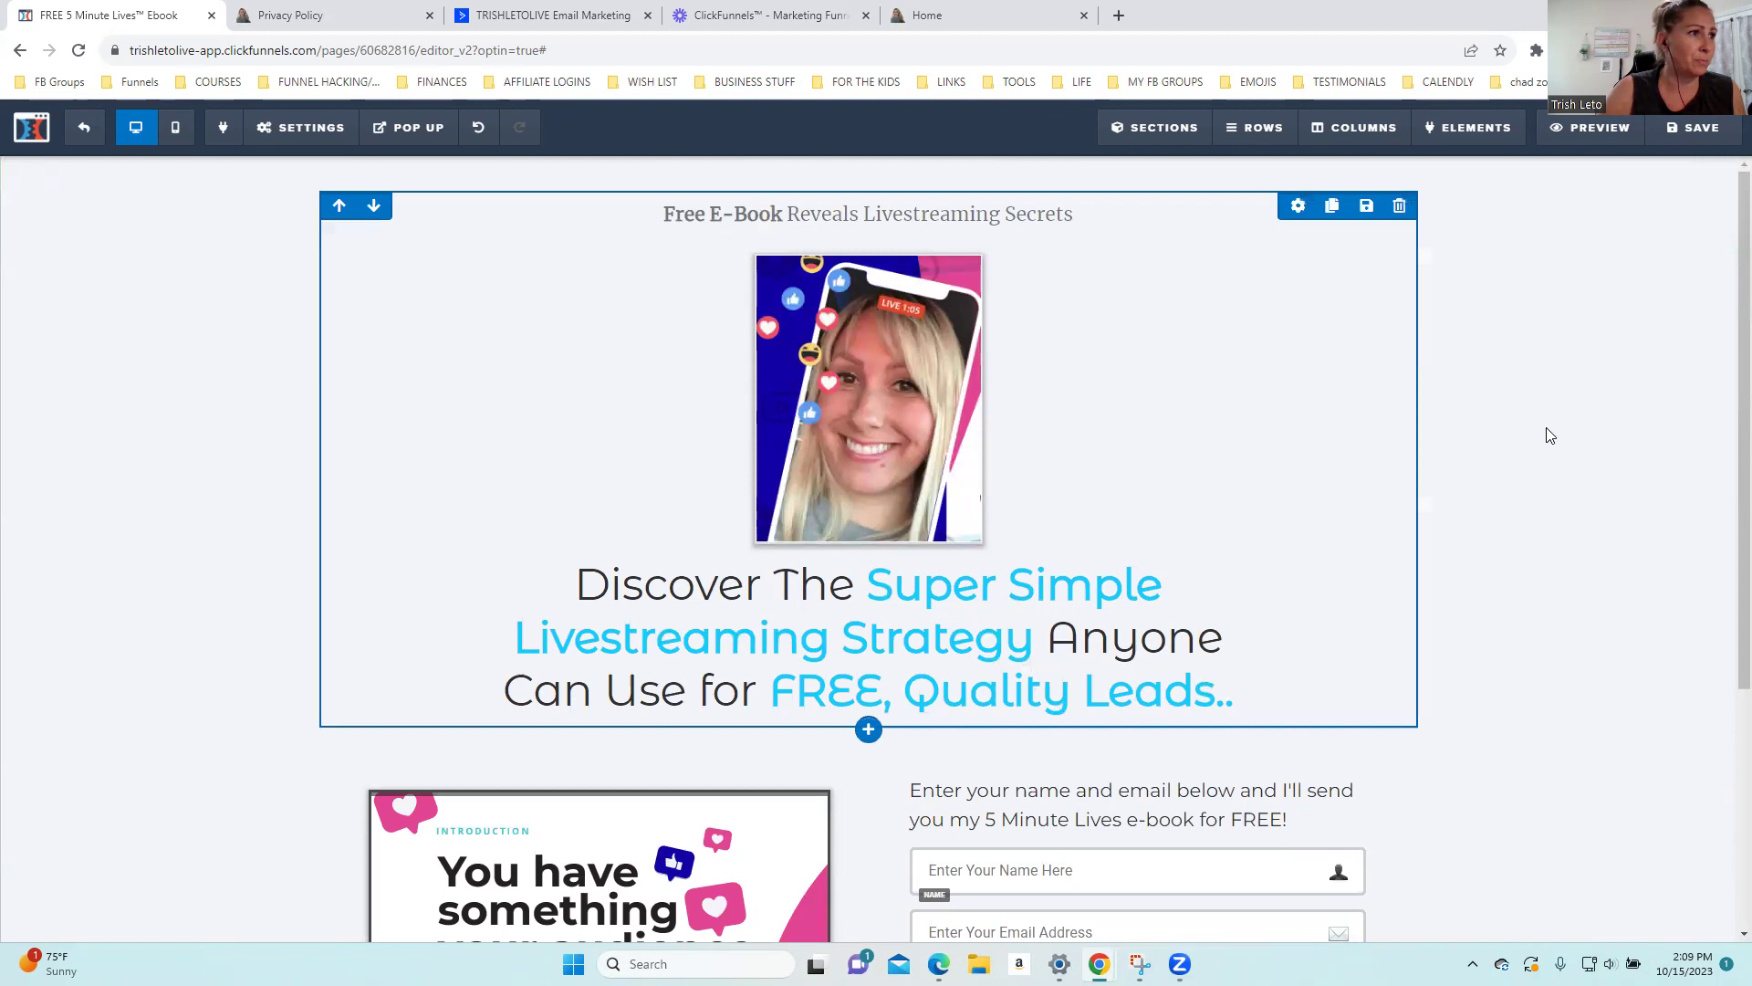
scroll(1595, 411, down, 4)
scroll(1599, 407, up, 4)
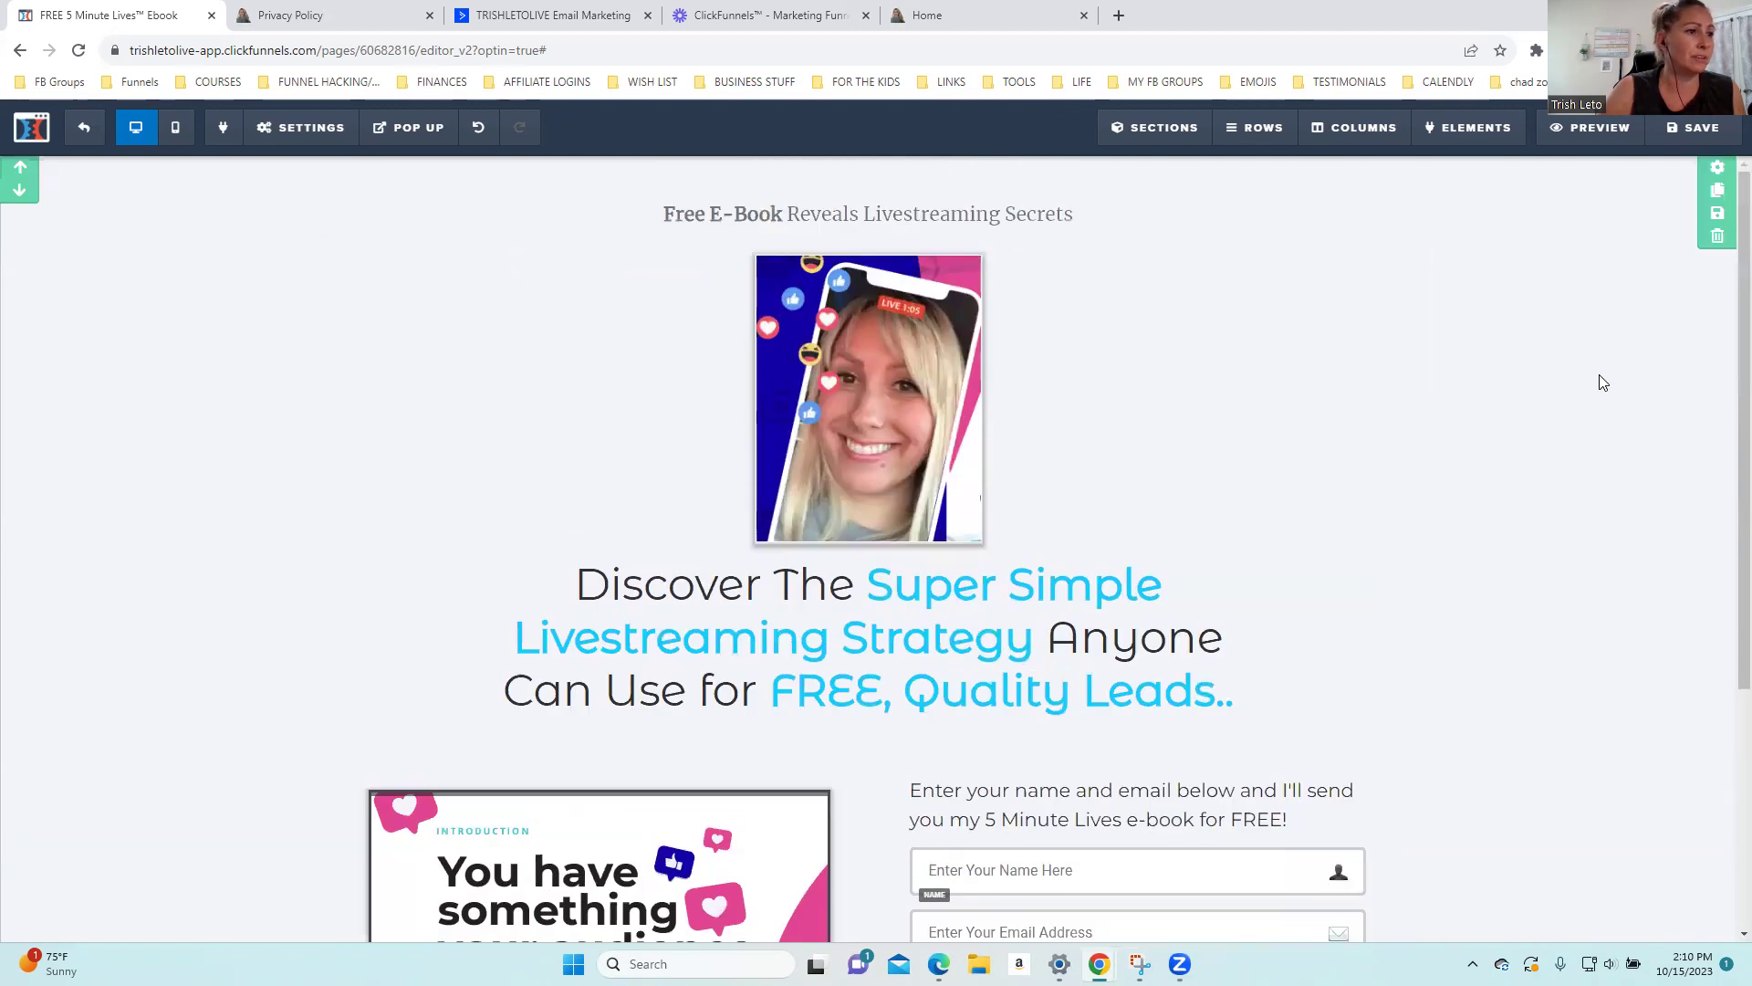
scroll(1603, 383, down, 2)
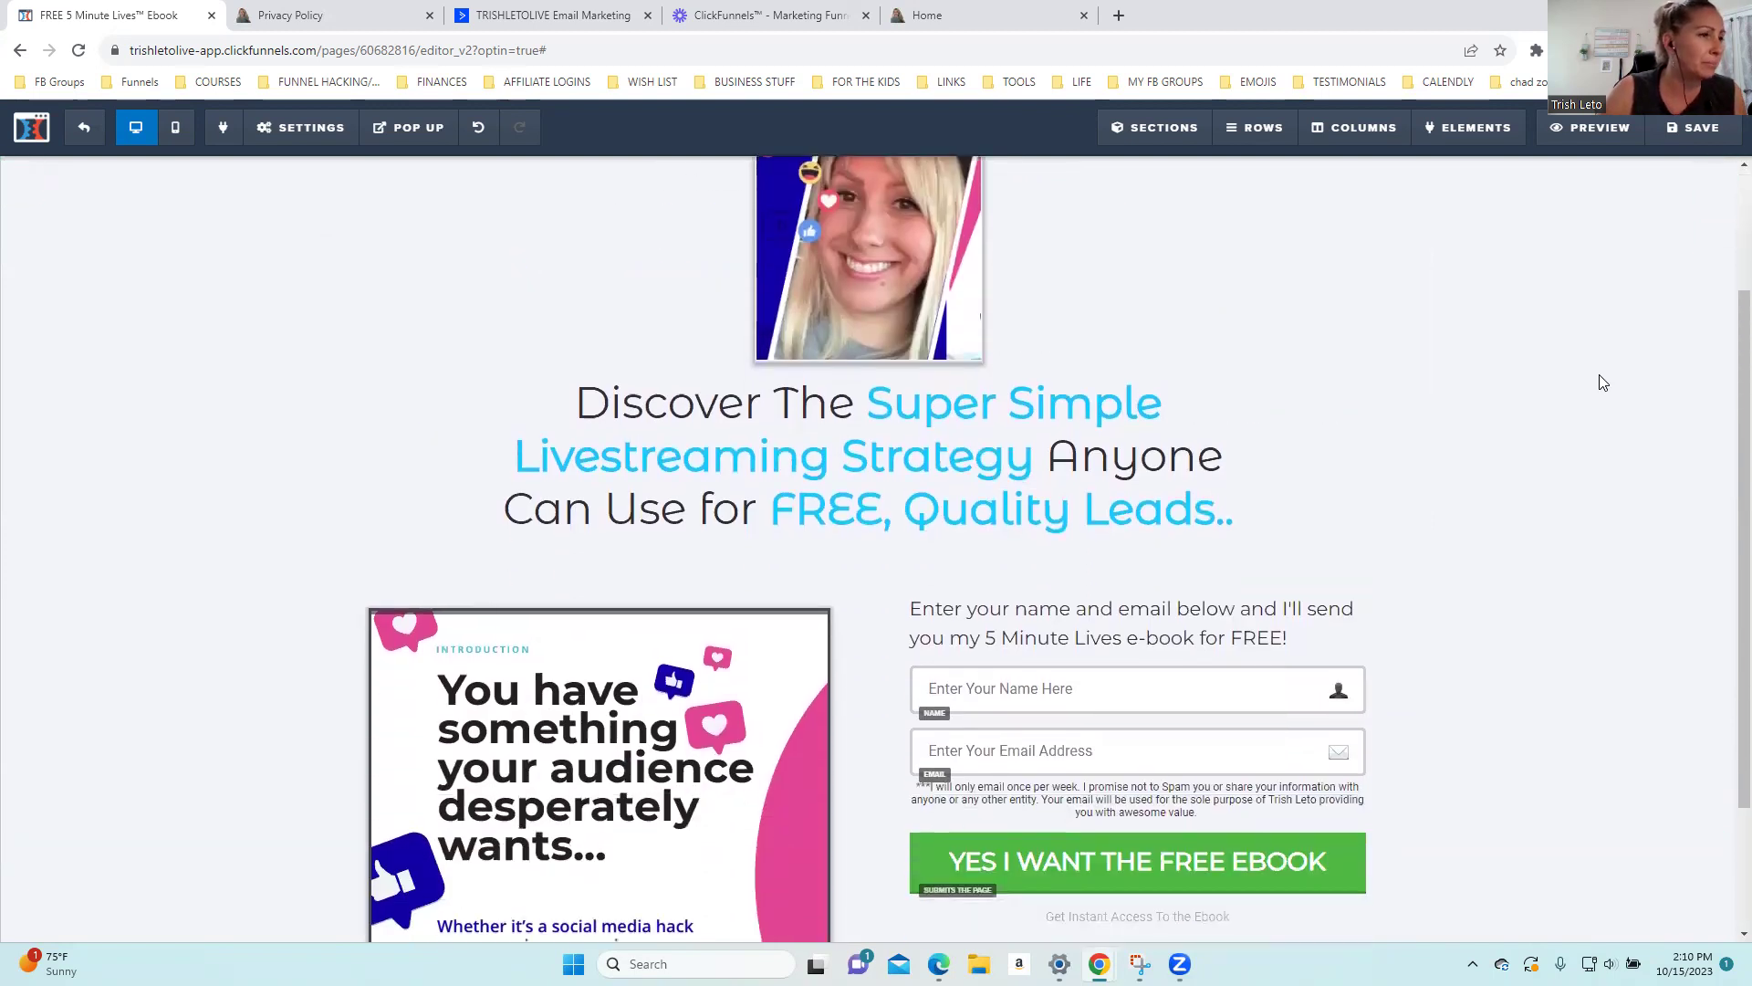
scroll(1604, 383, down, 2)
scroll(1599, 374, up, 1)
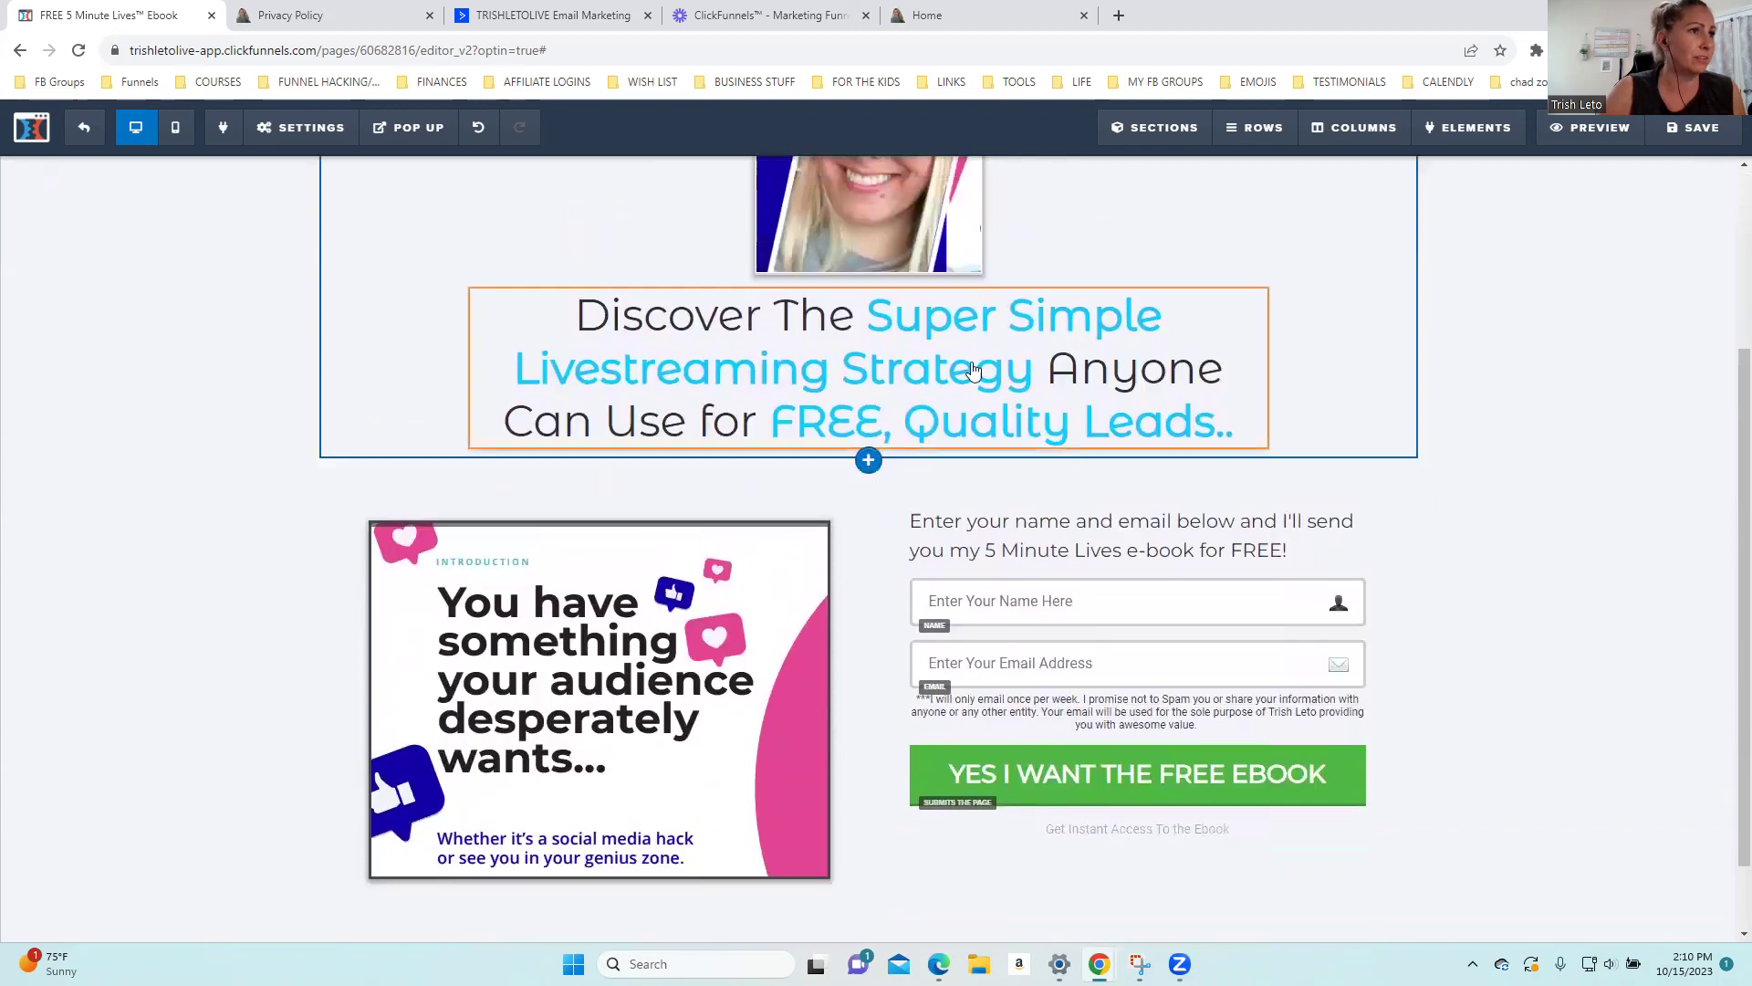
Change the optin page's main headline font from Montserrat Alternates to Merriweather
click(1187, 319)
click(1510, 375)
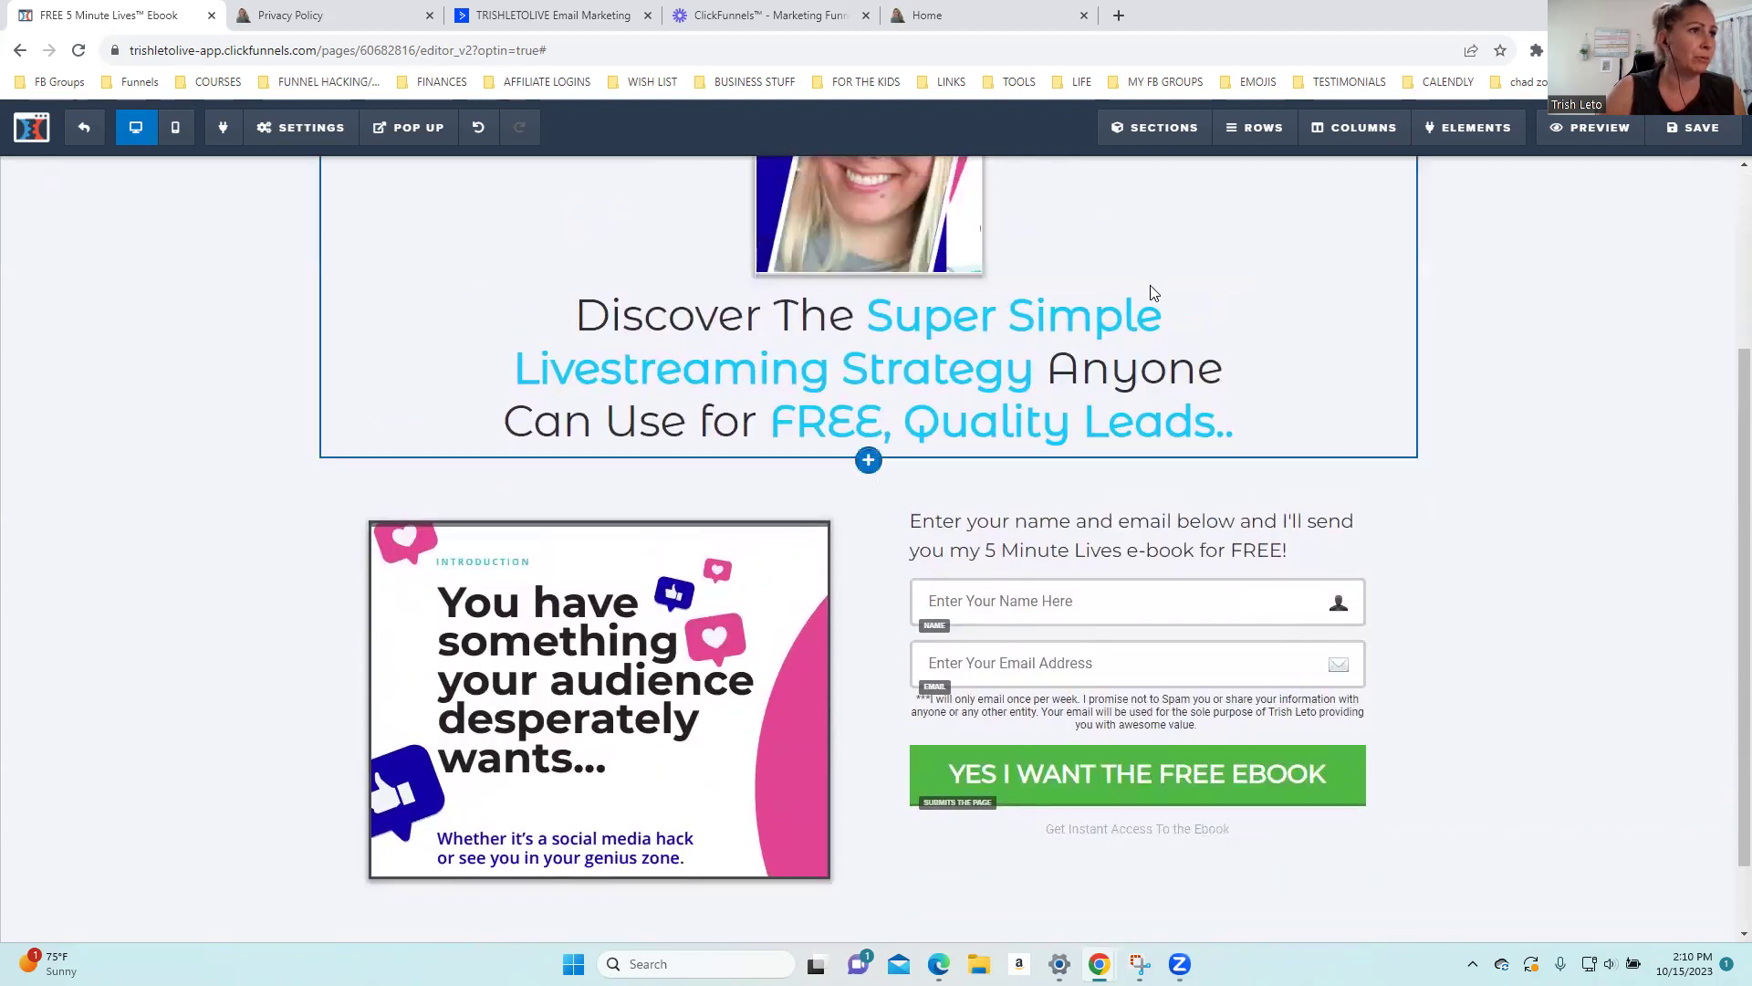
click(1185, 277)
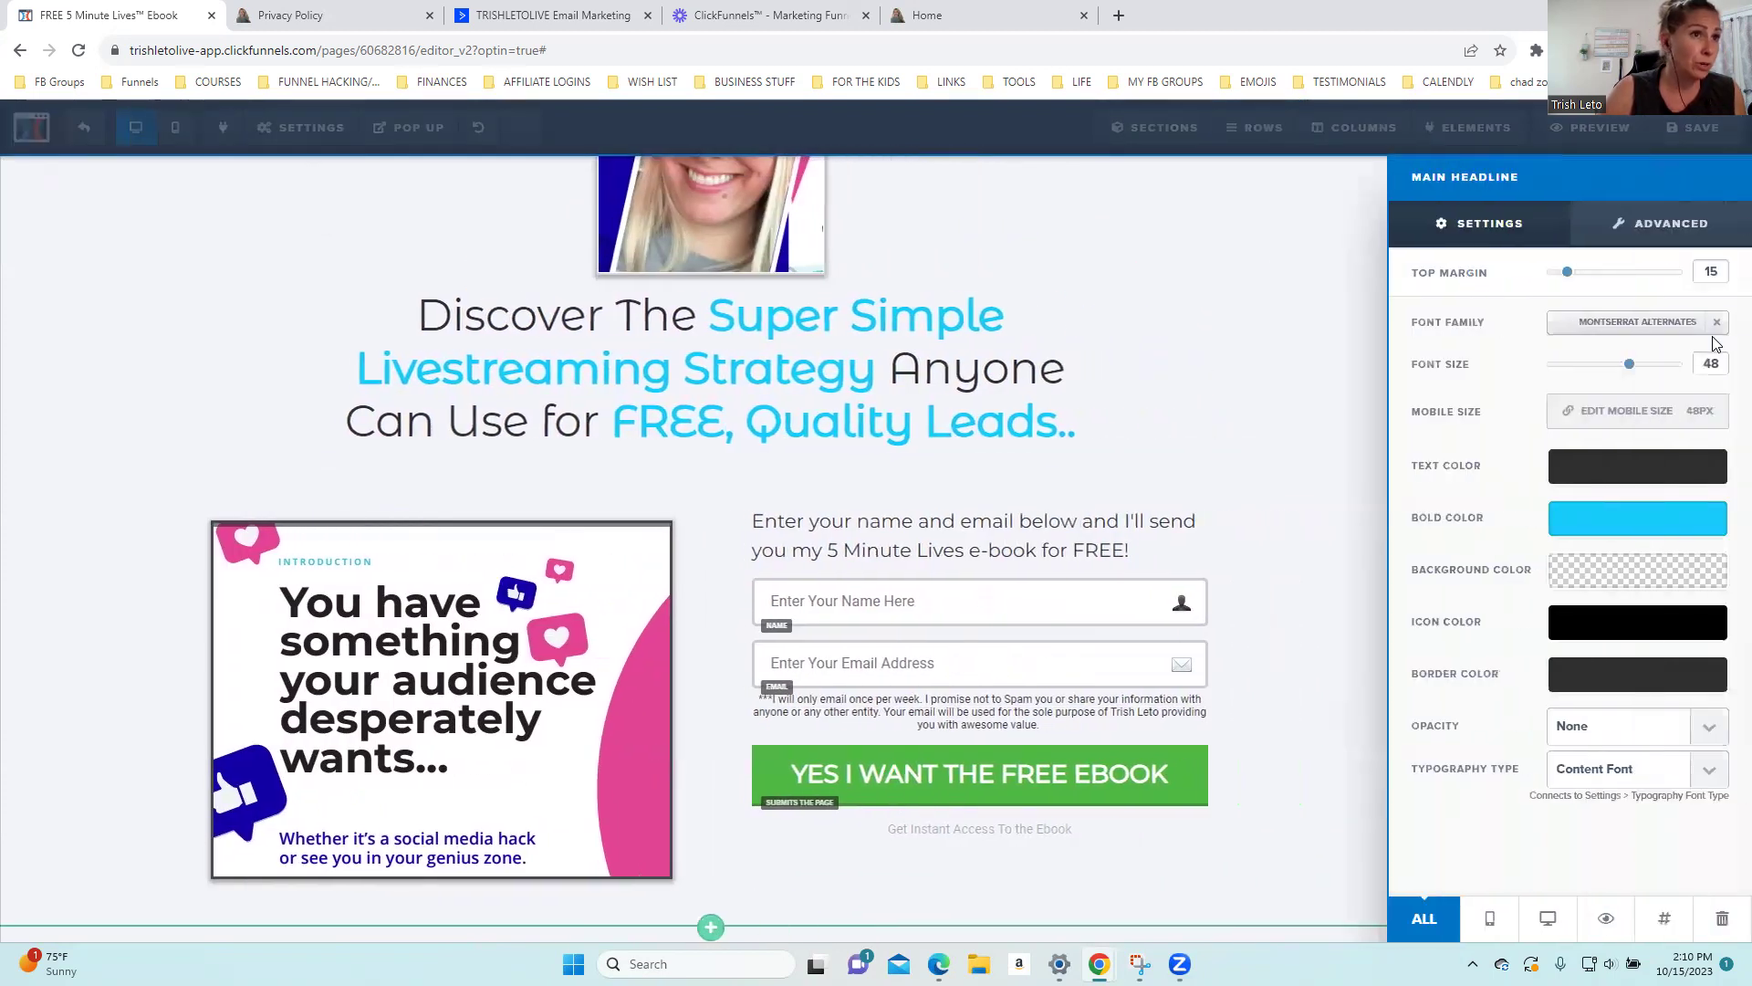
click(1636, 327)
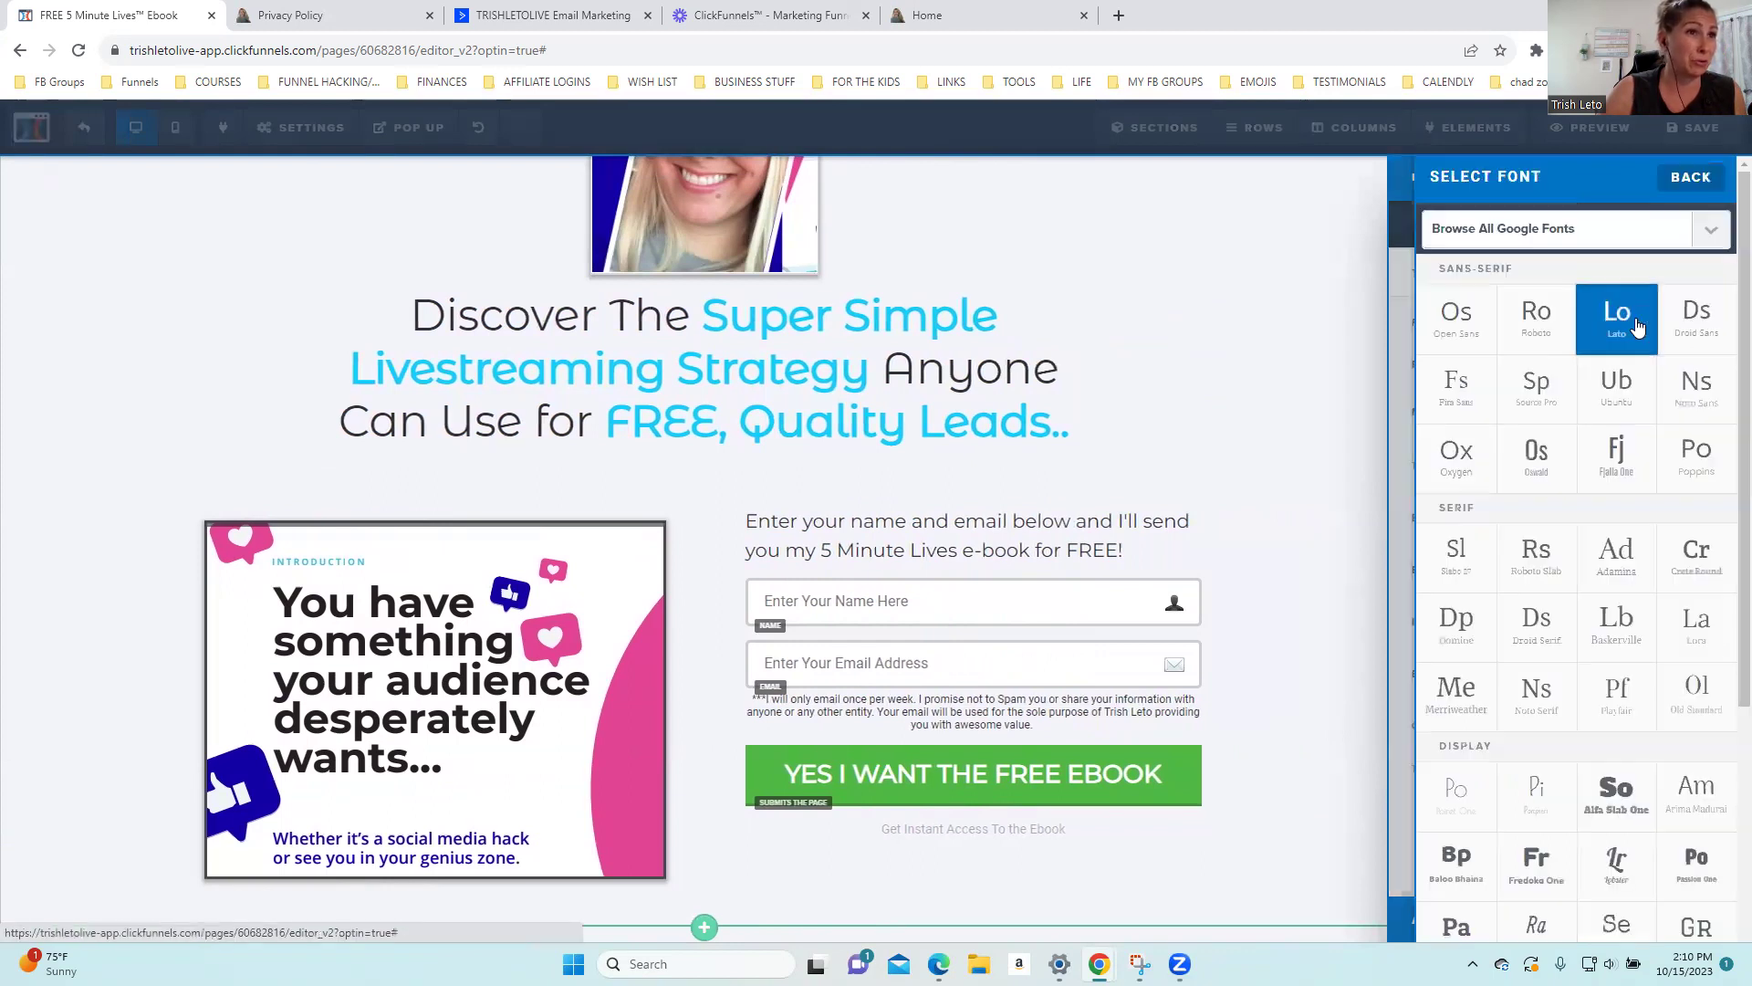
scroll(1697, 545, down, 2)
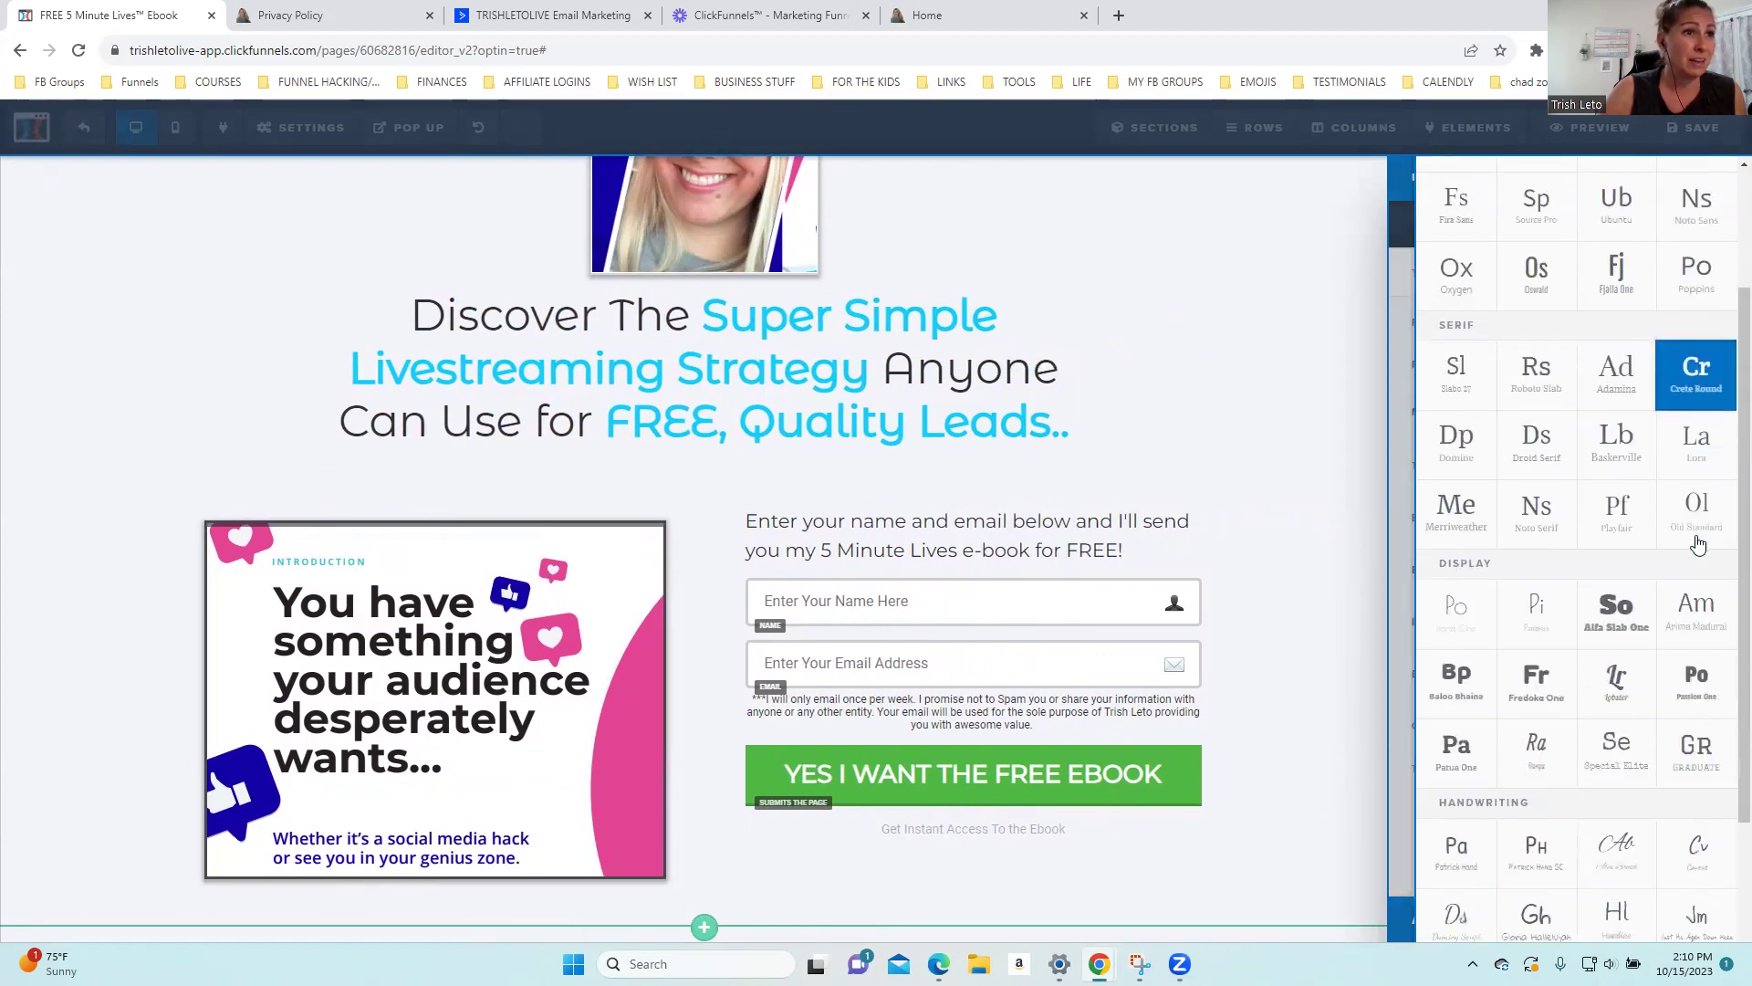
click(1456, 508)
click(1340, 315)
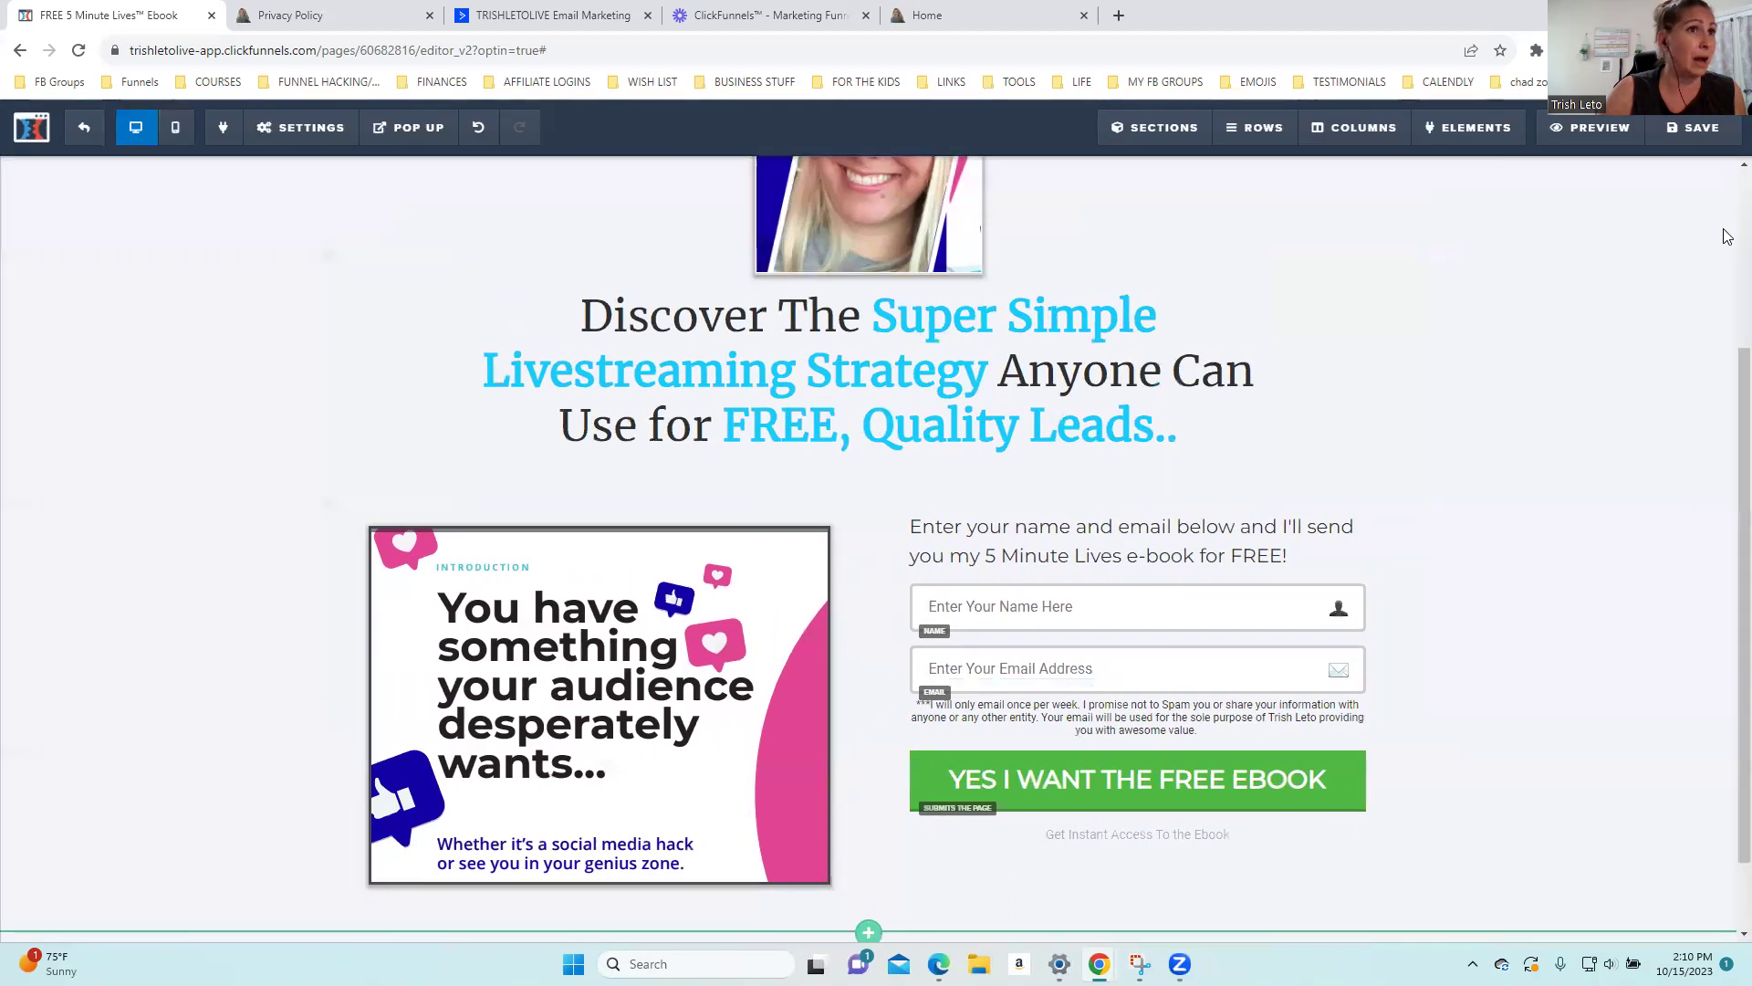
scroll(1607, 497, up, 3)
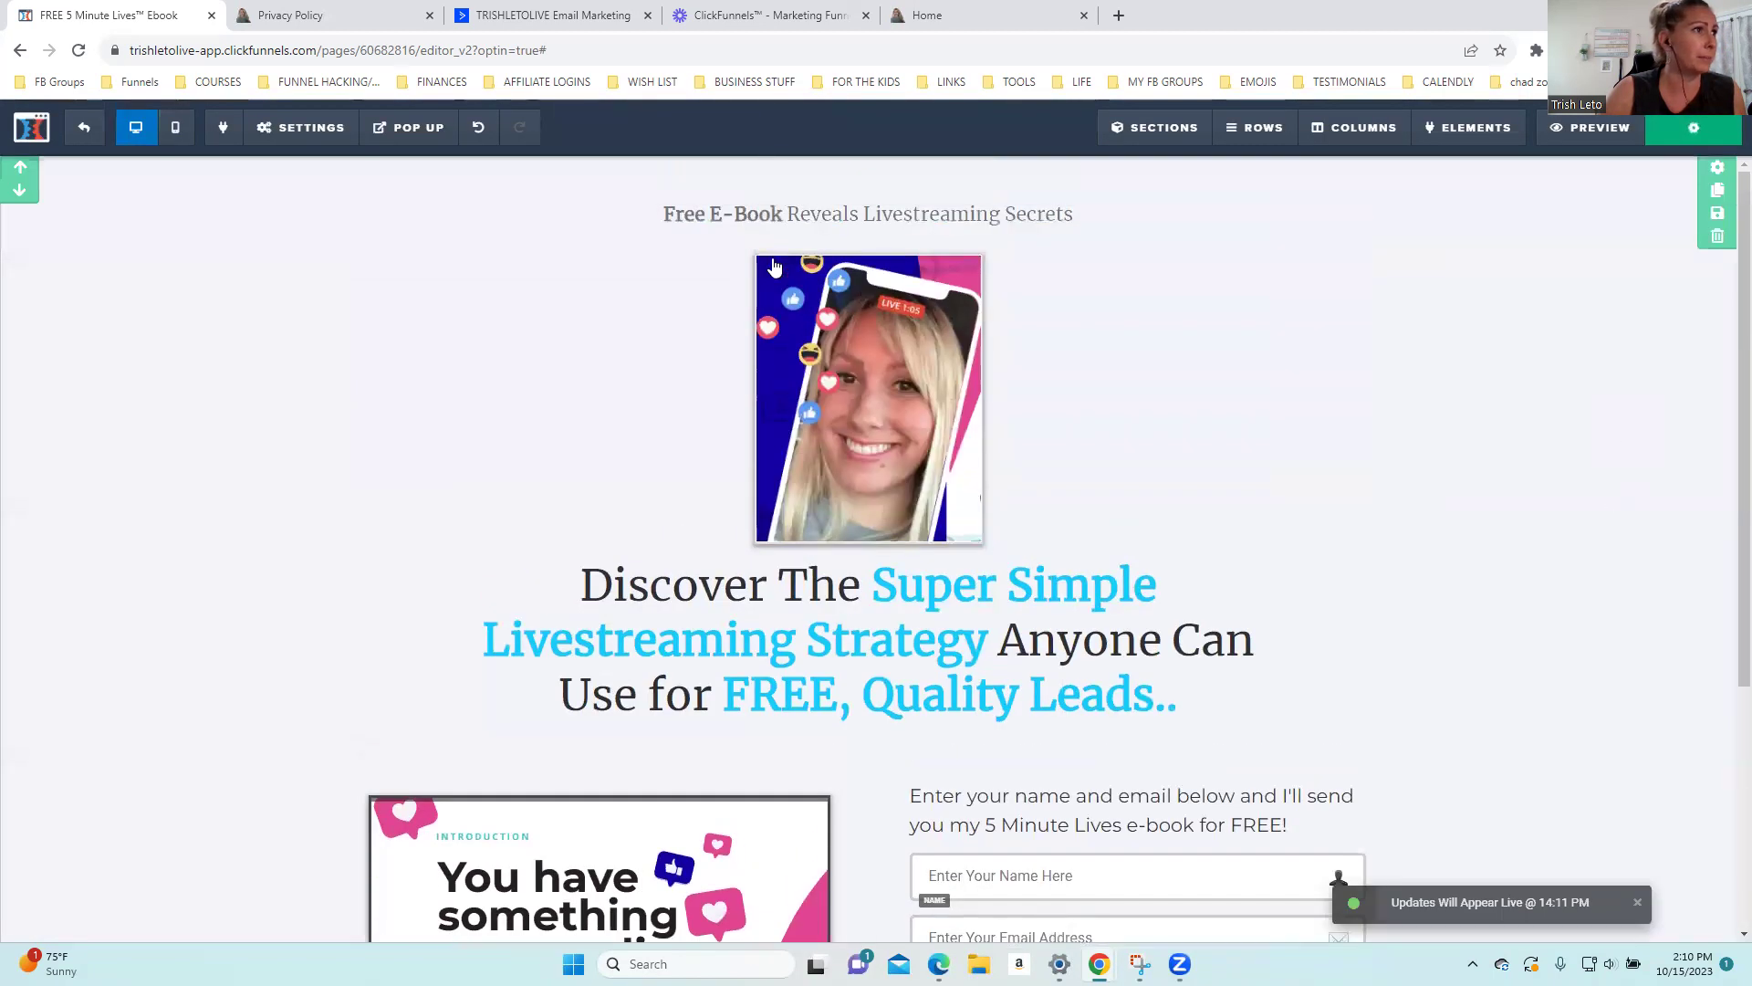
click(304, 134)
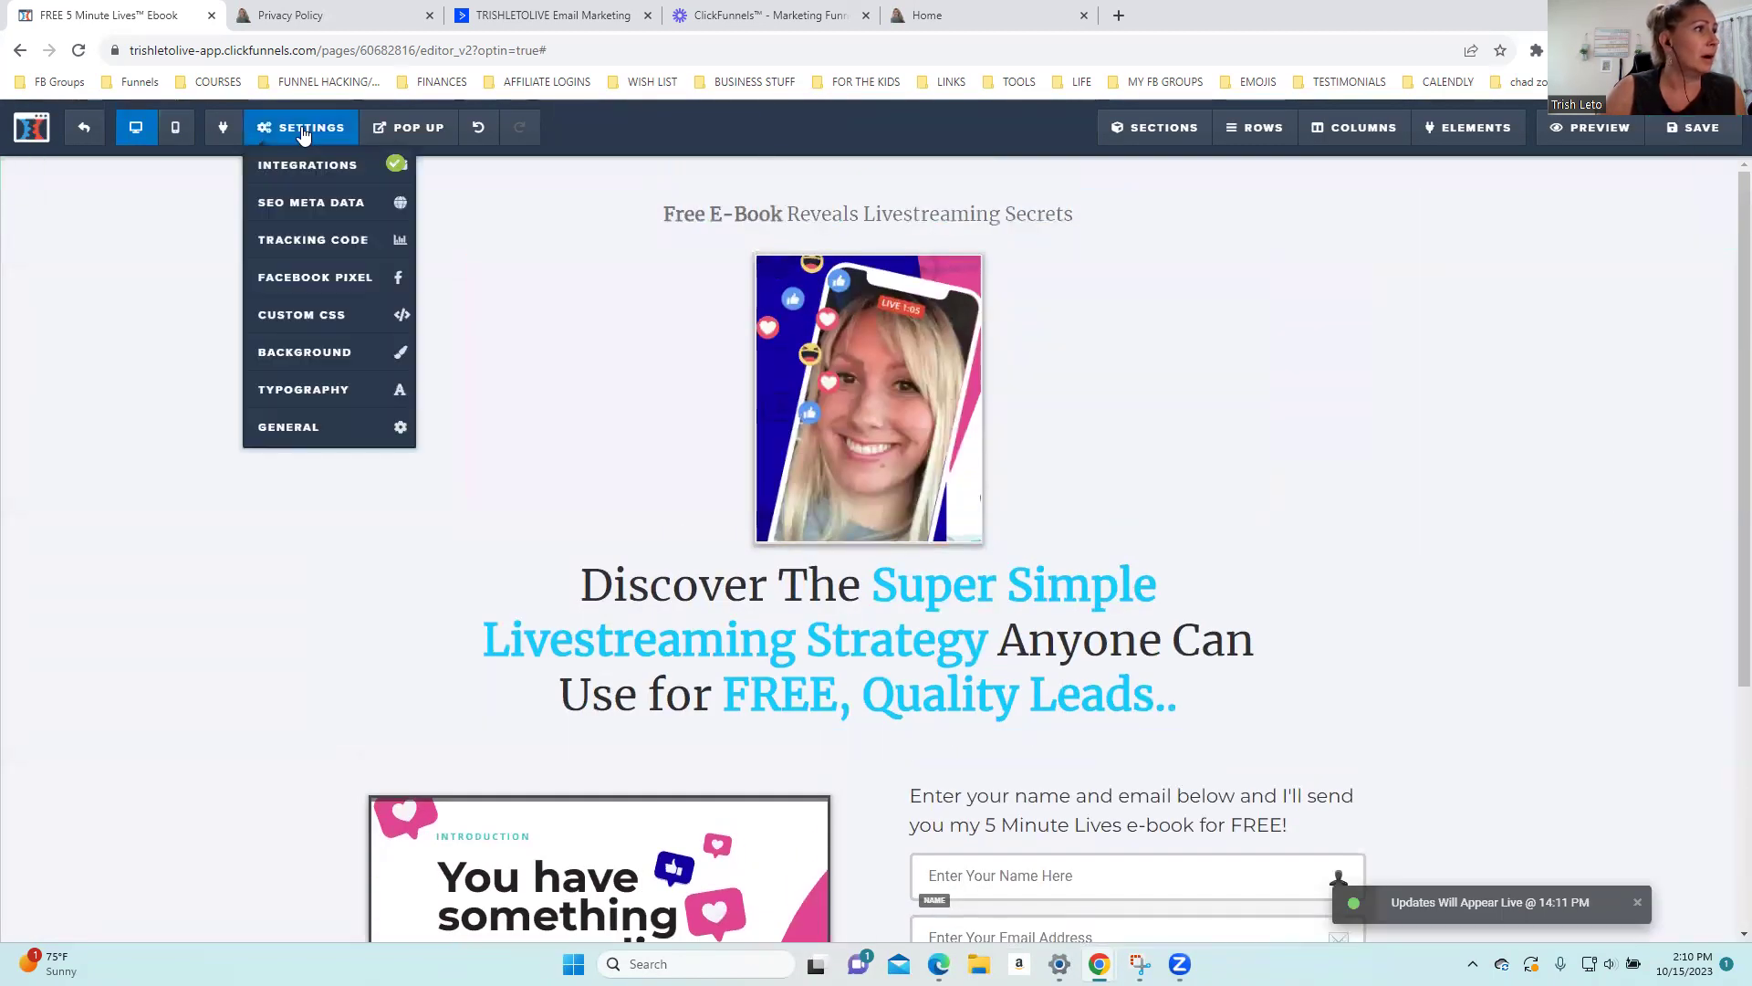
click(292, 291)
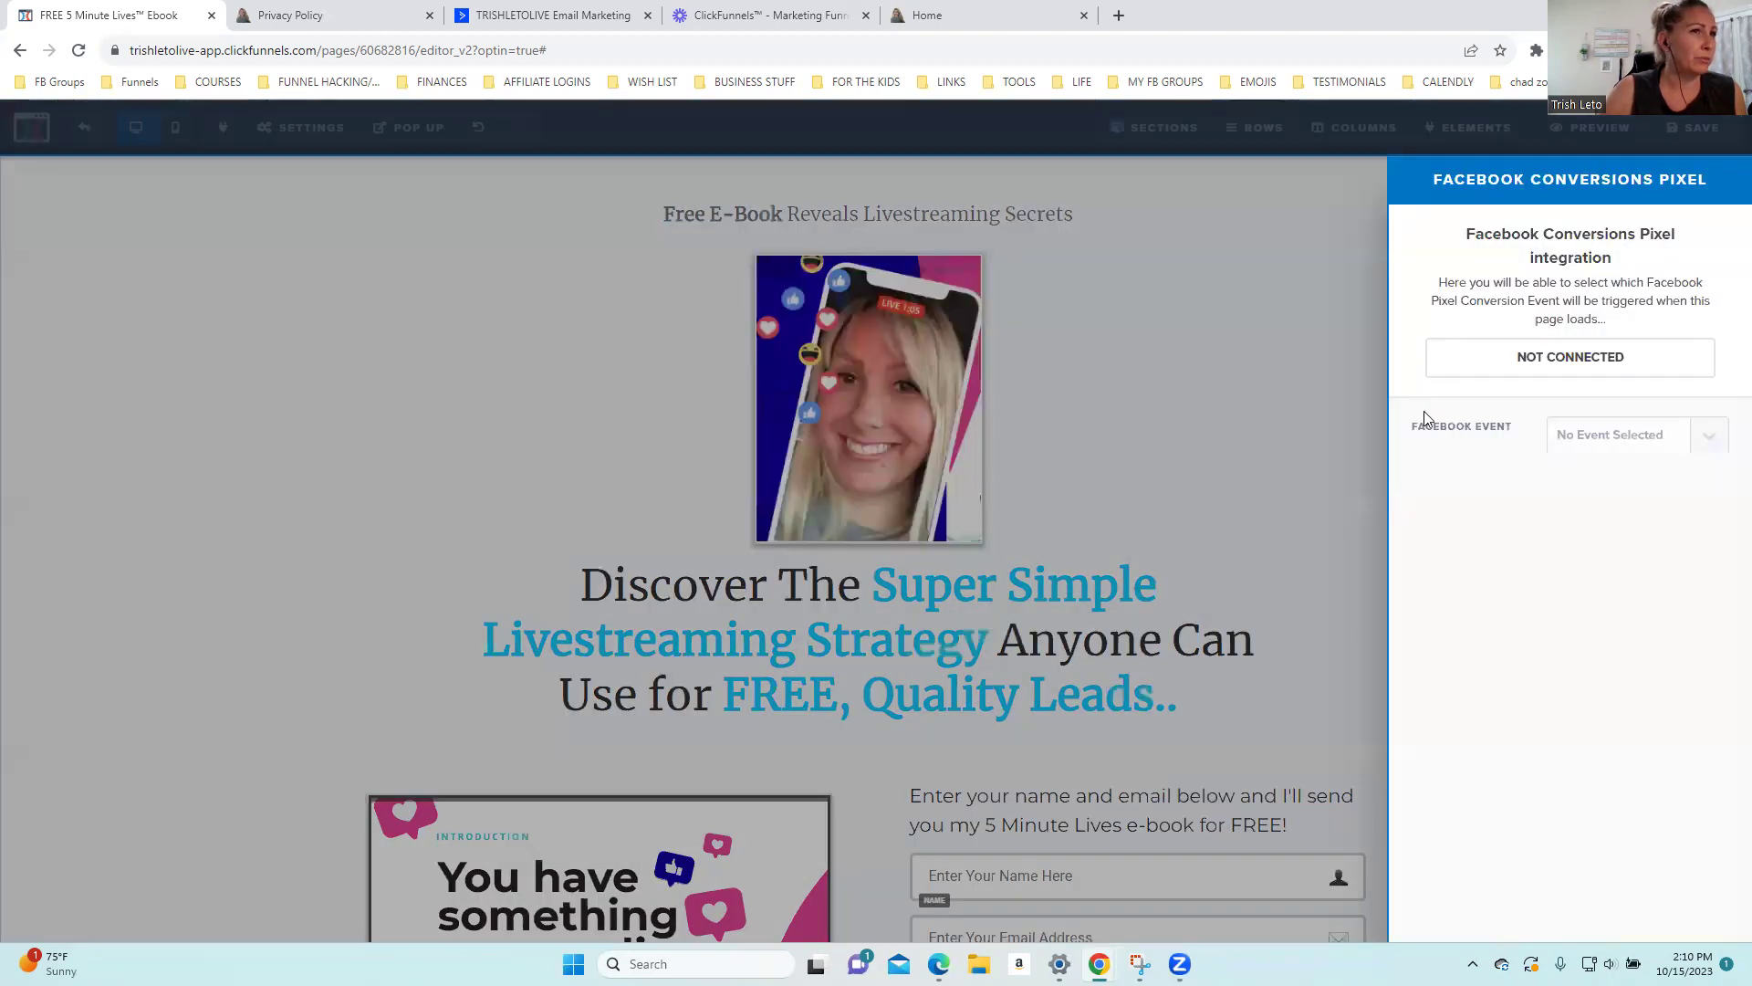
click(1136, 385)
click(1702, 127)
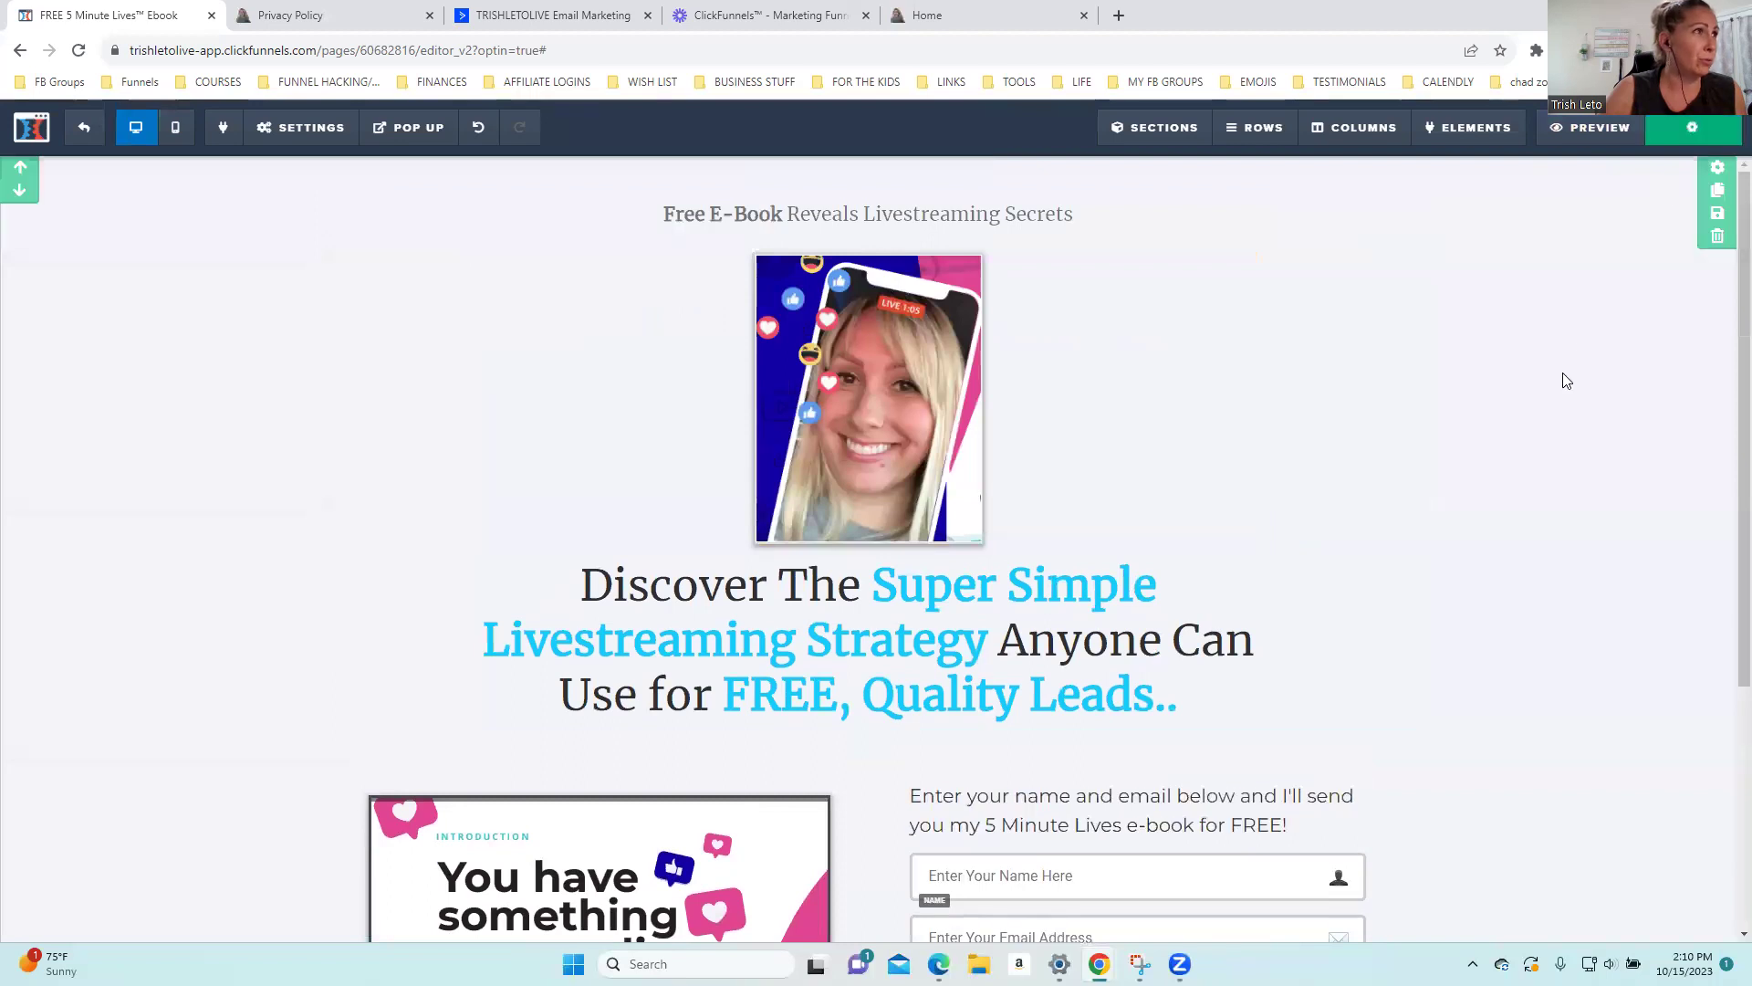
mouse_move(424, 125)
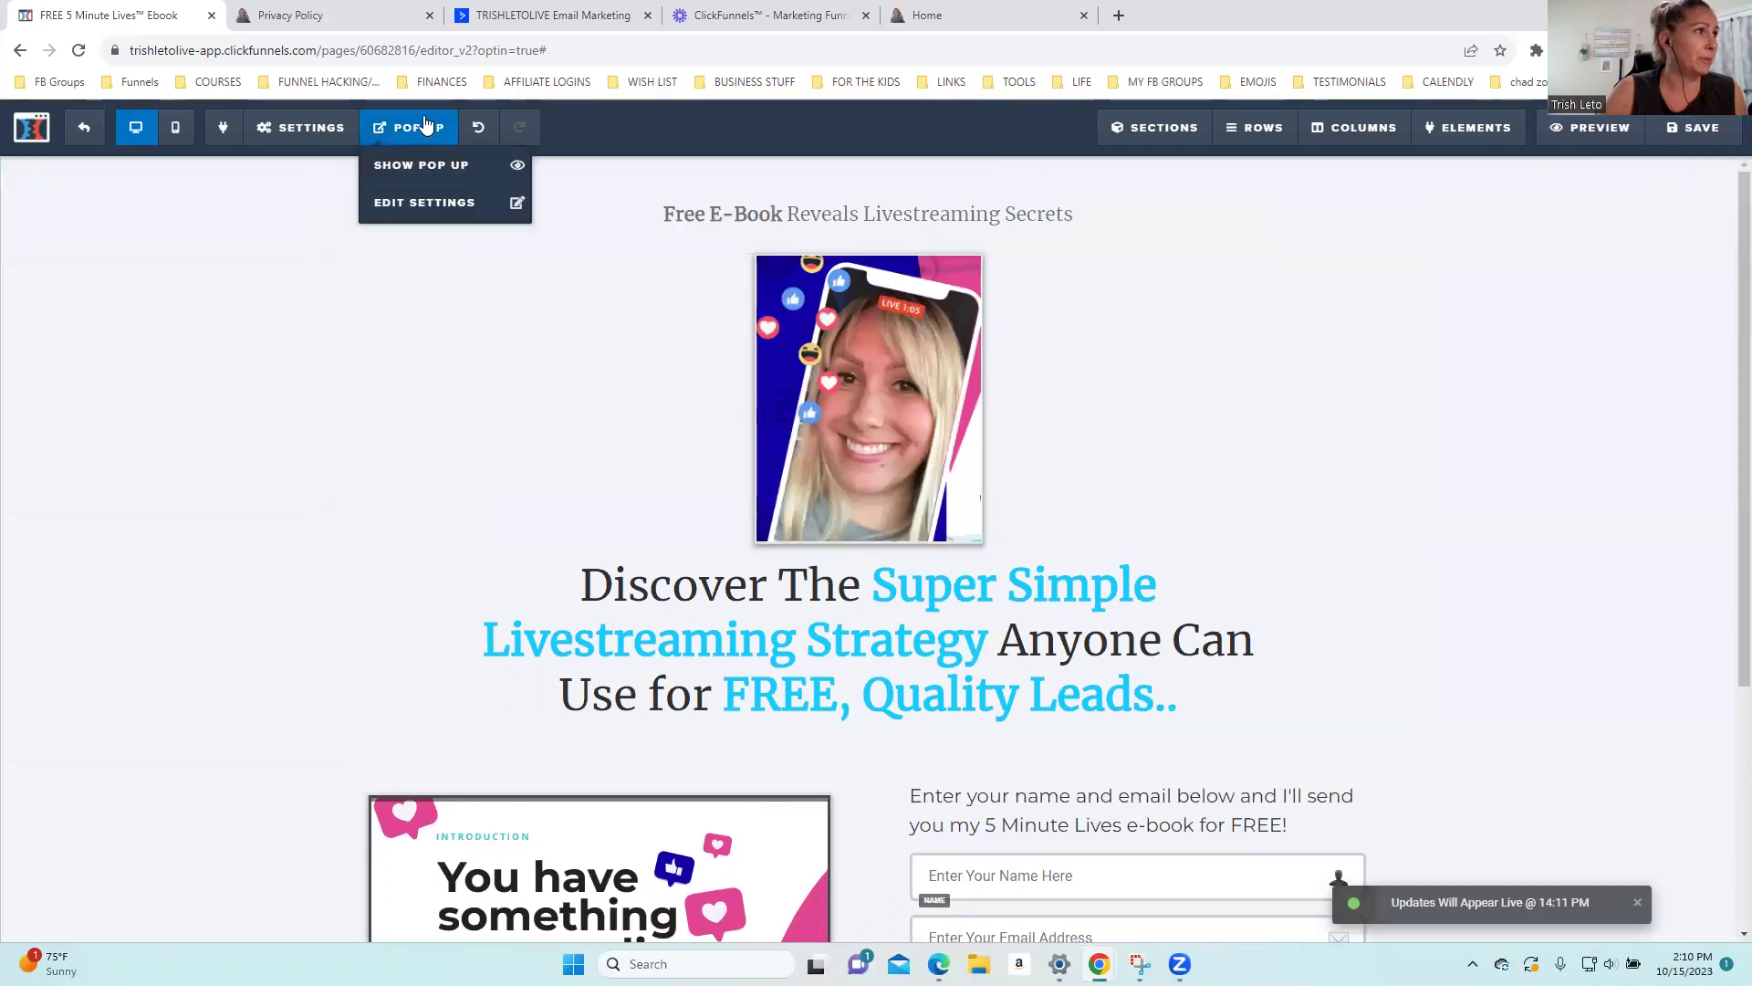
mouse_move(296, 141)
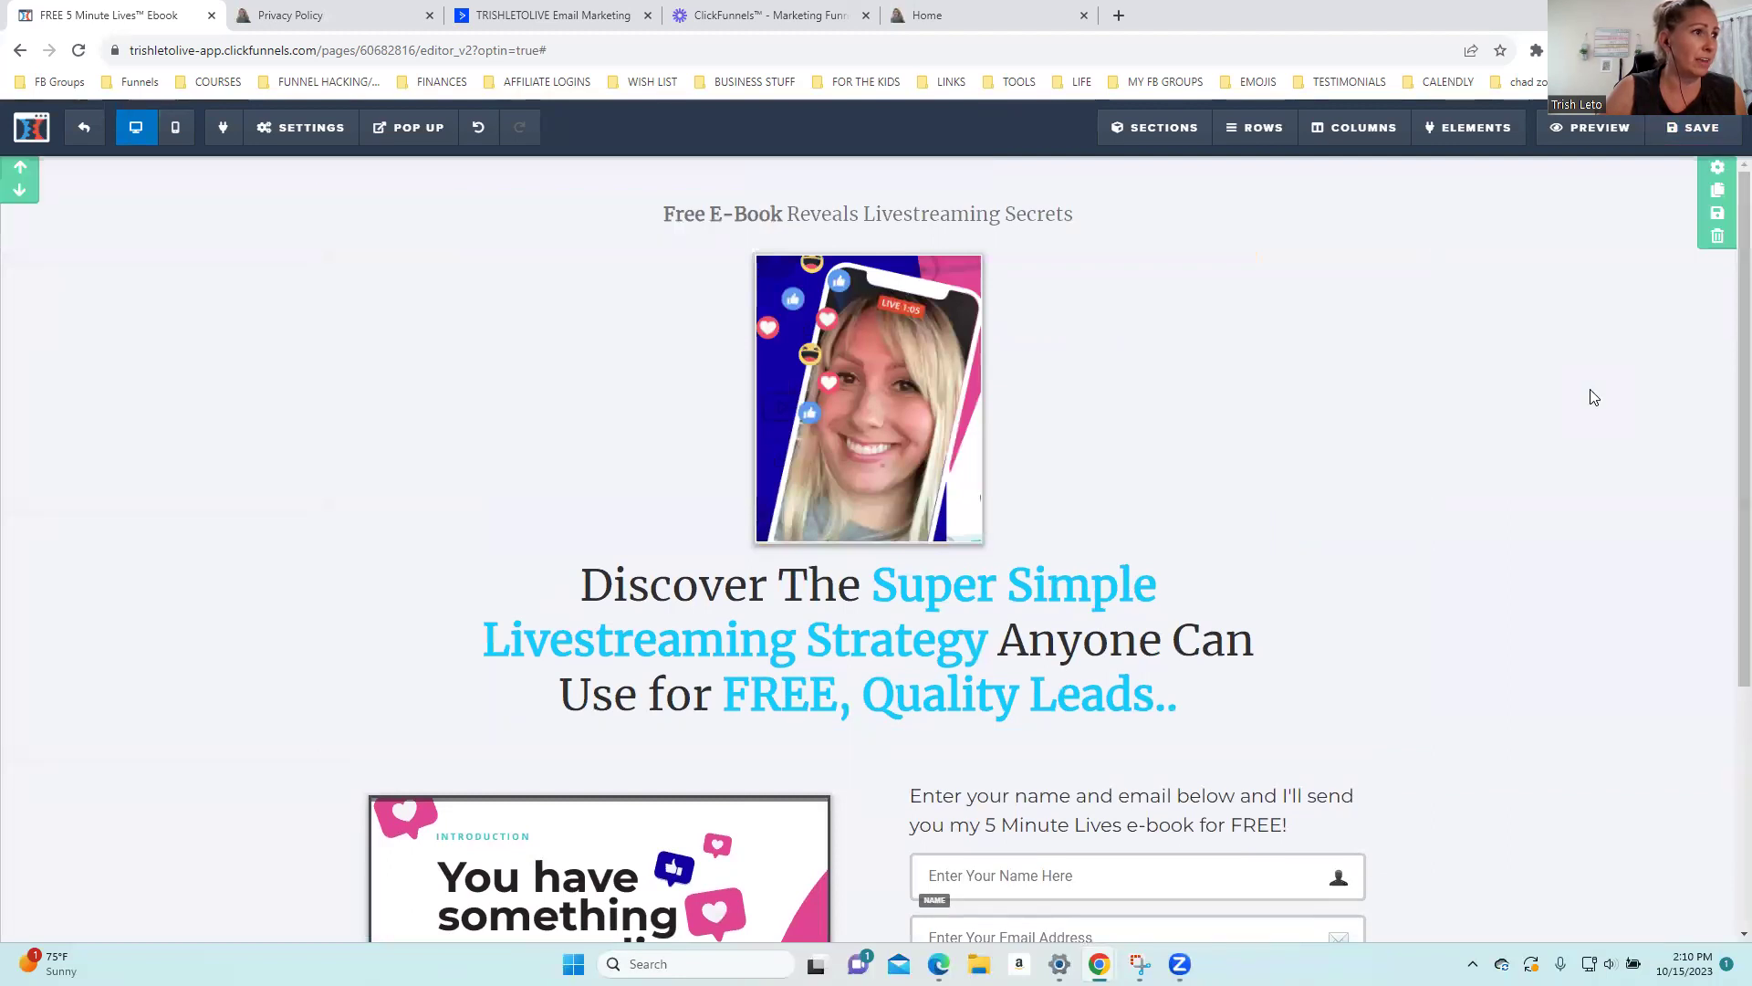
scroll(1593, 397, down, 4)
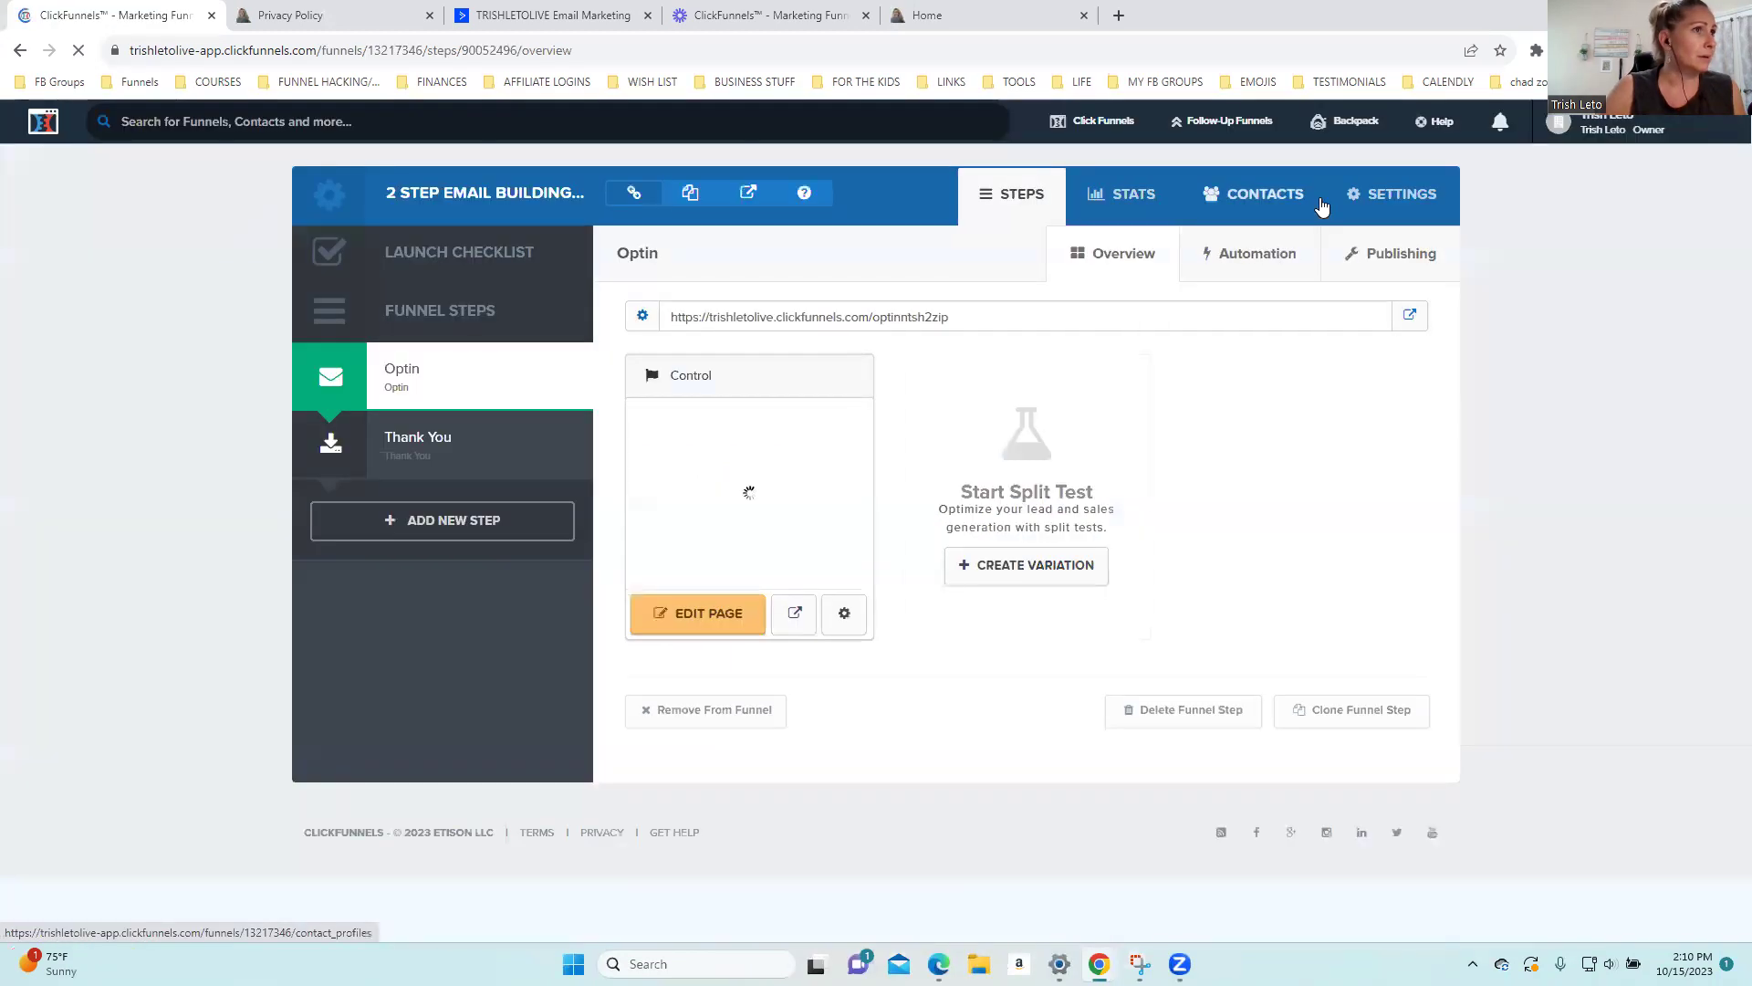
Select the funnel's Thank You step and open its page in the editor
click(406, 445)
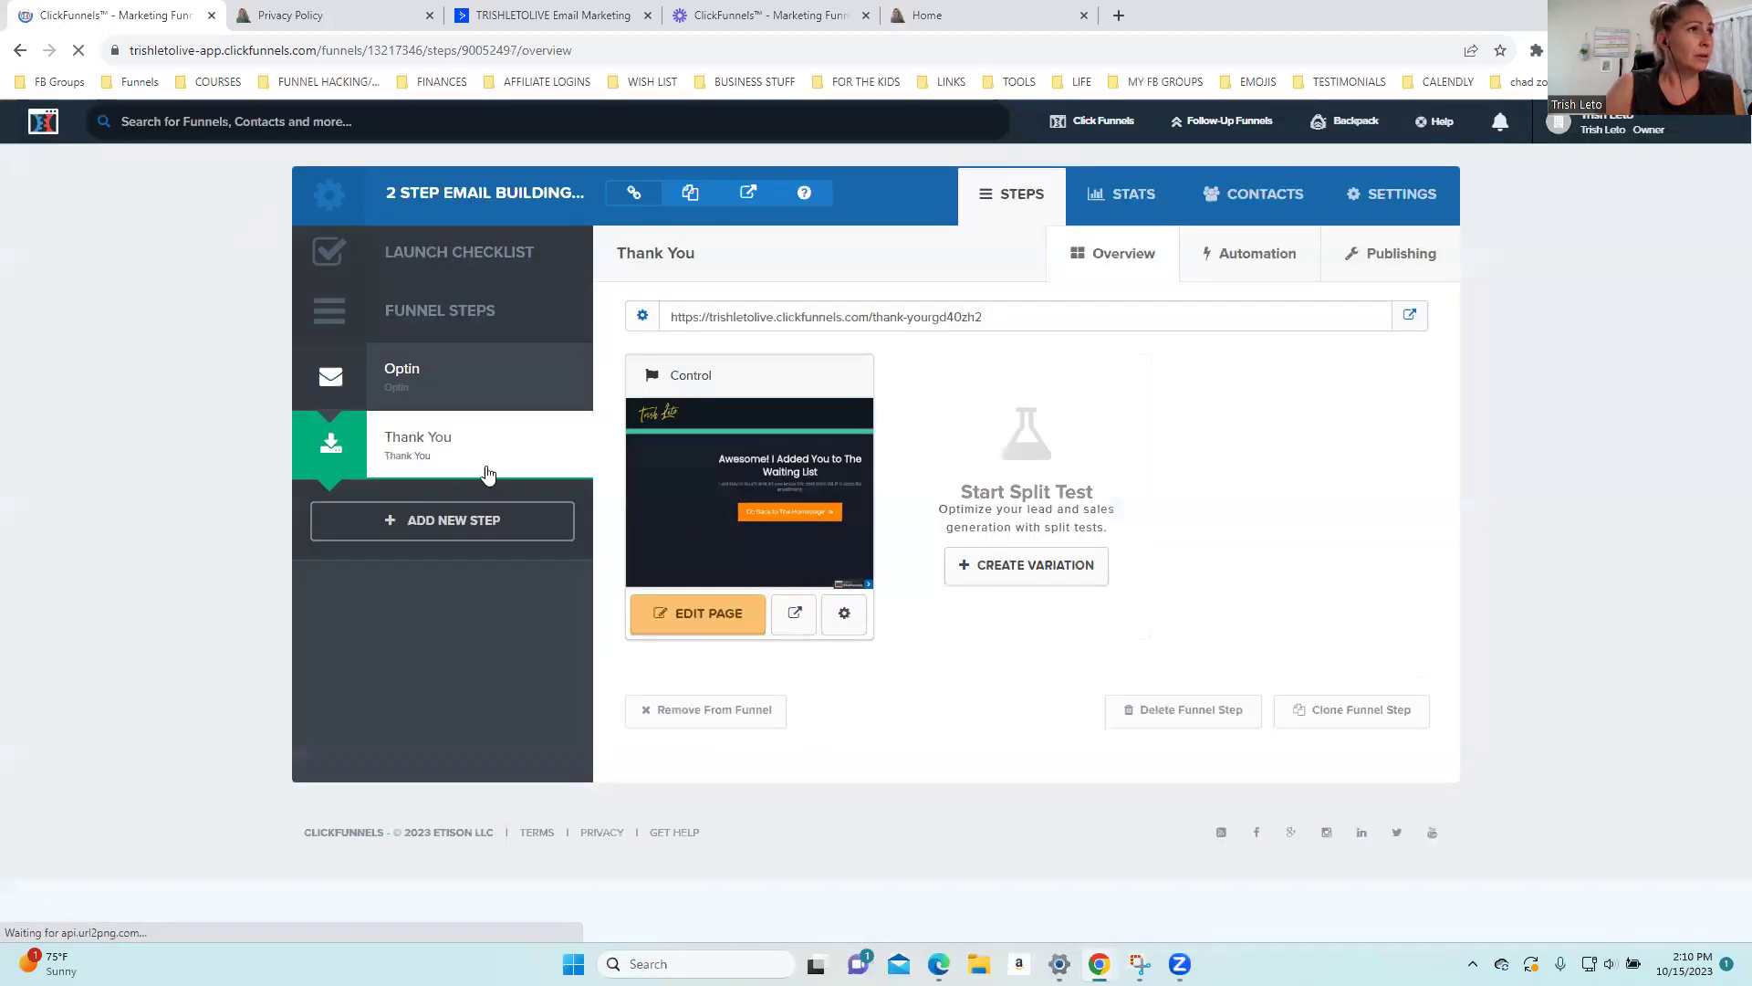
click(693, 616)
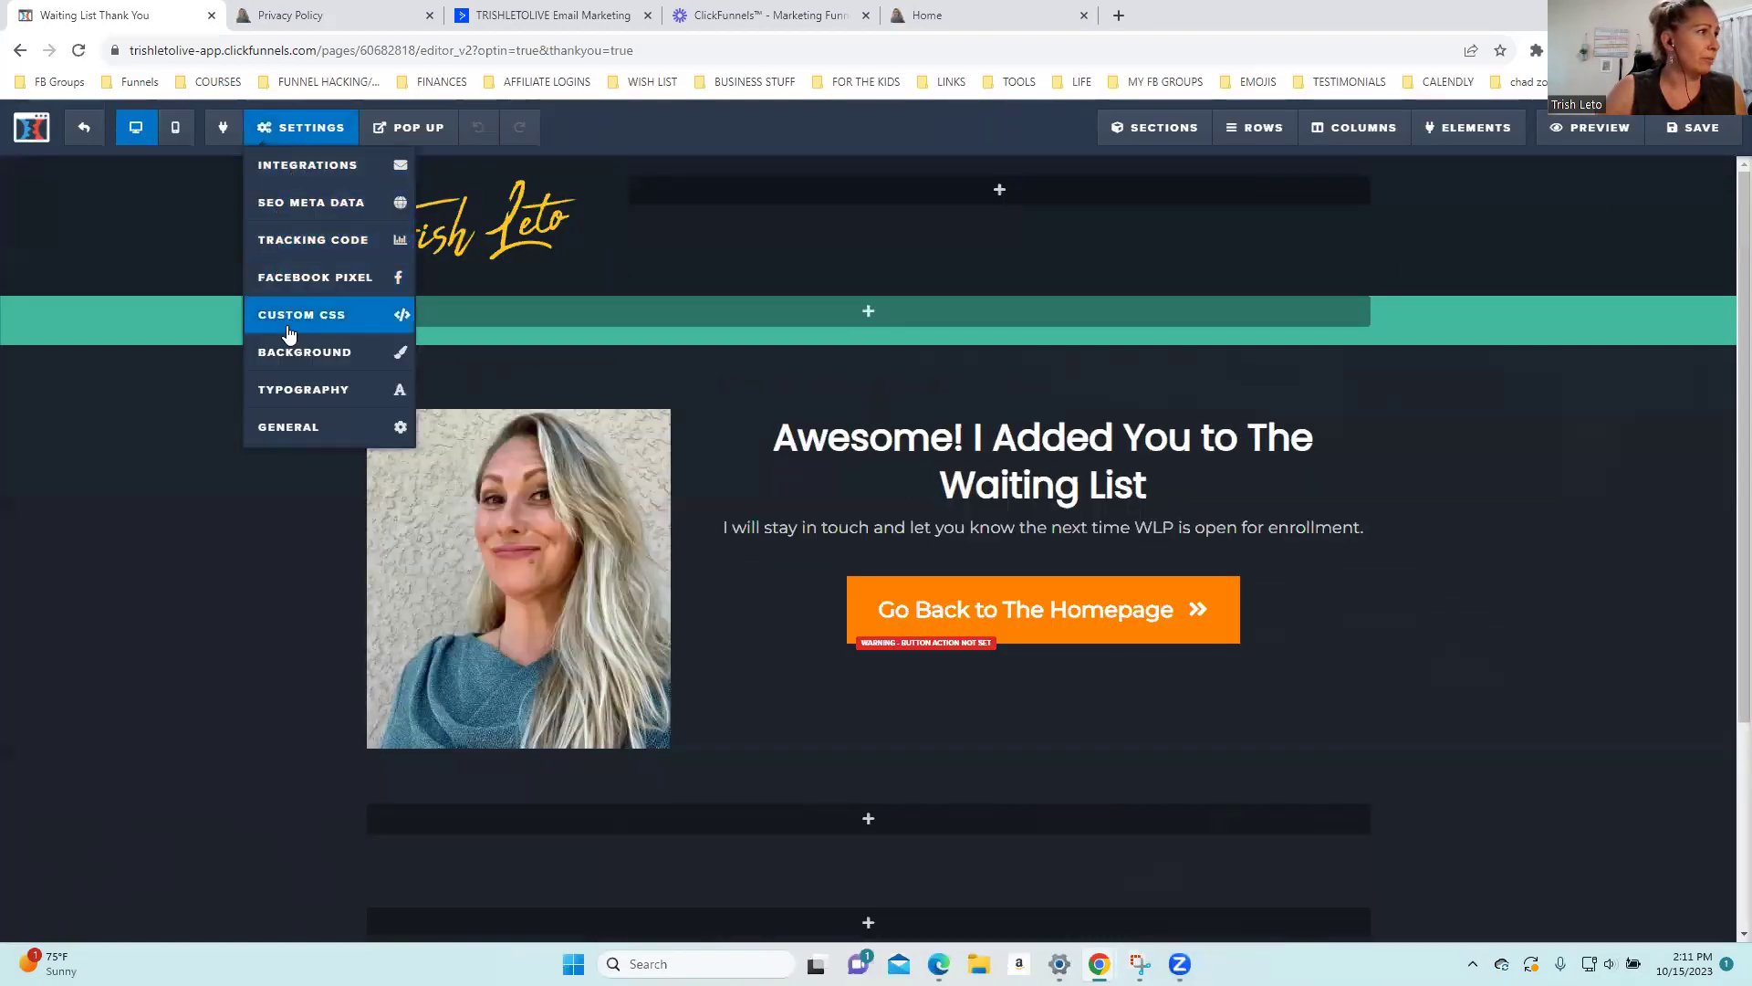
Set the Thank You page's background colour to a grey swatch
click(294, 351)
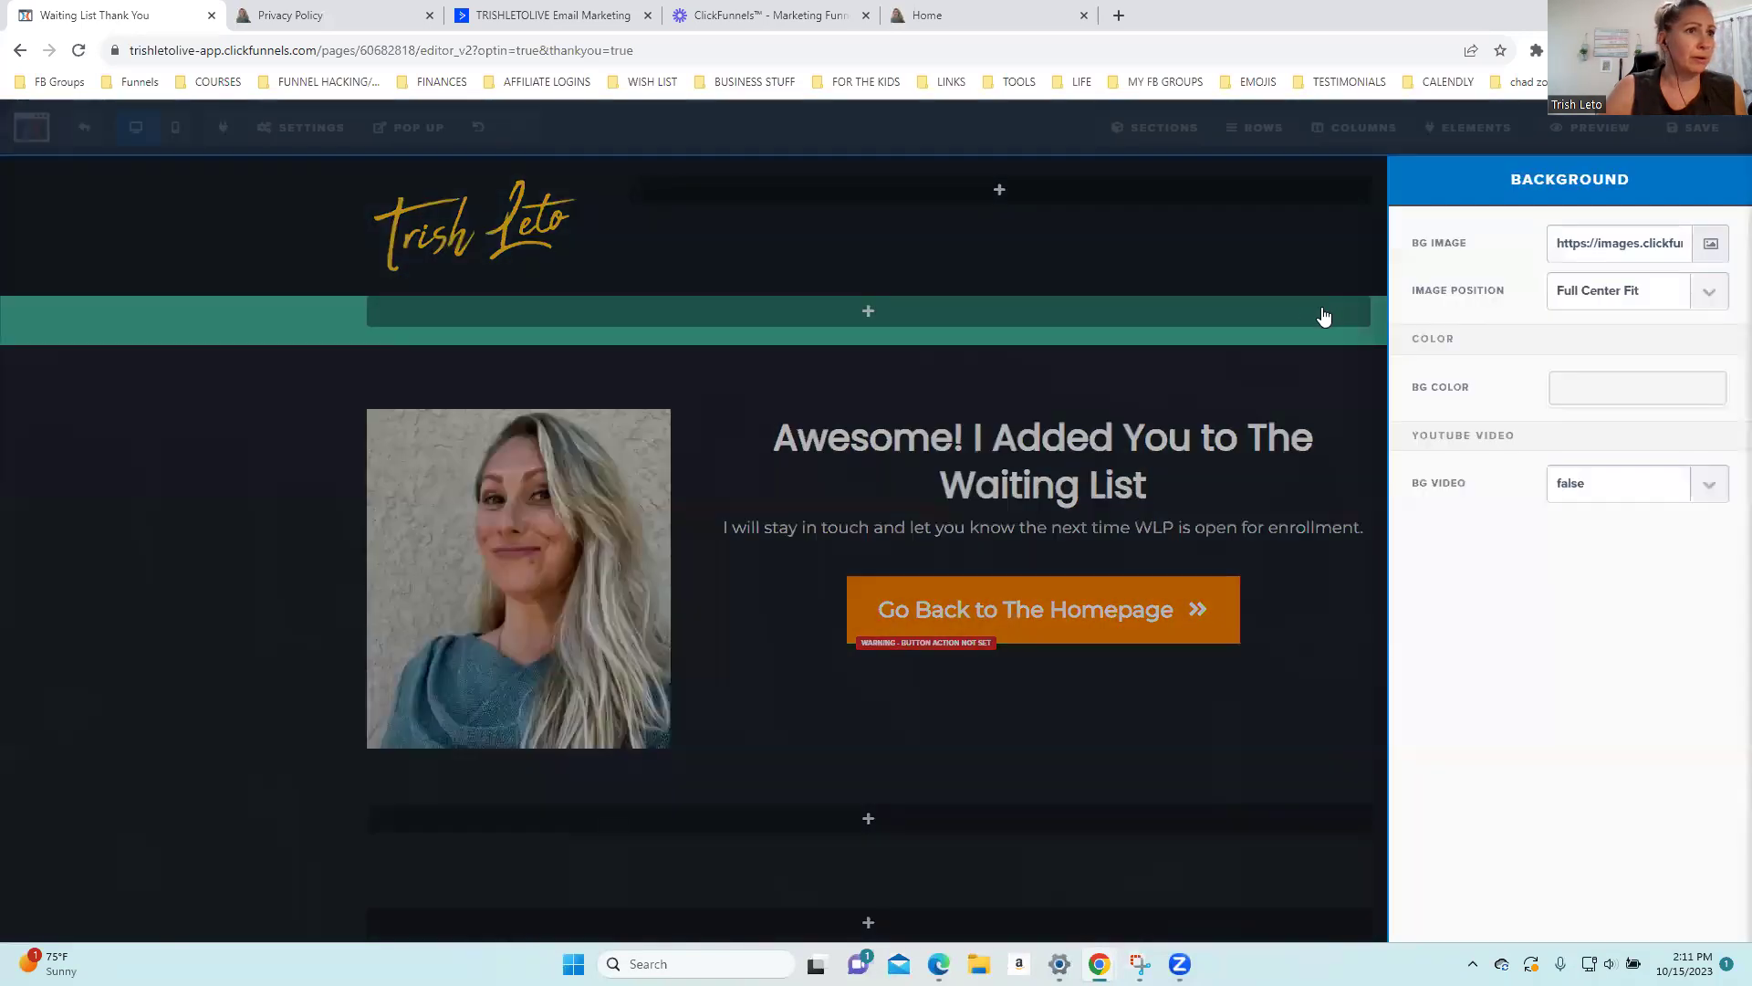
click(1602, 395)
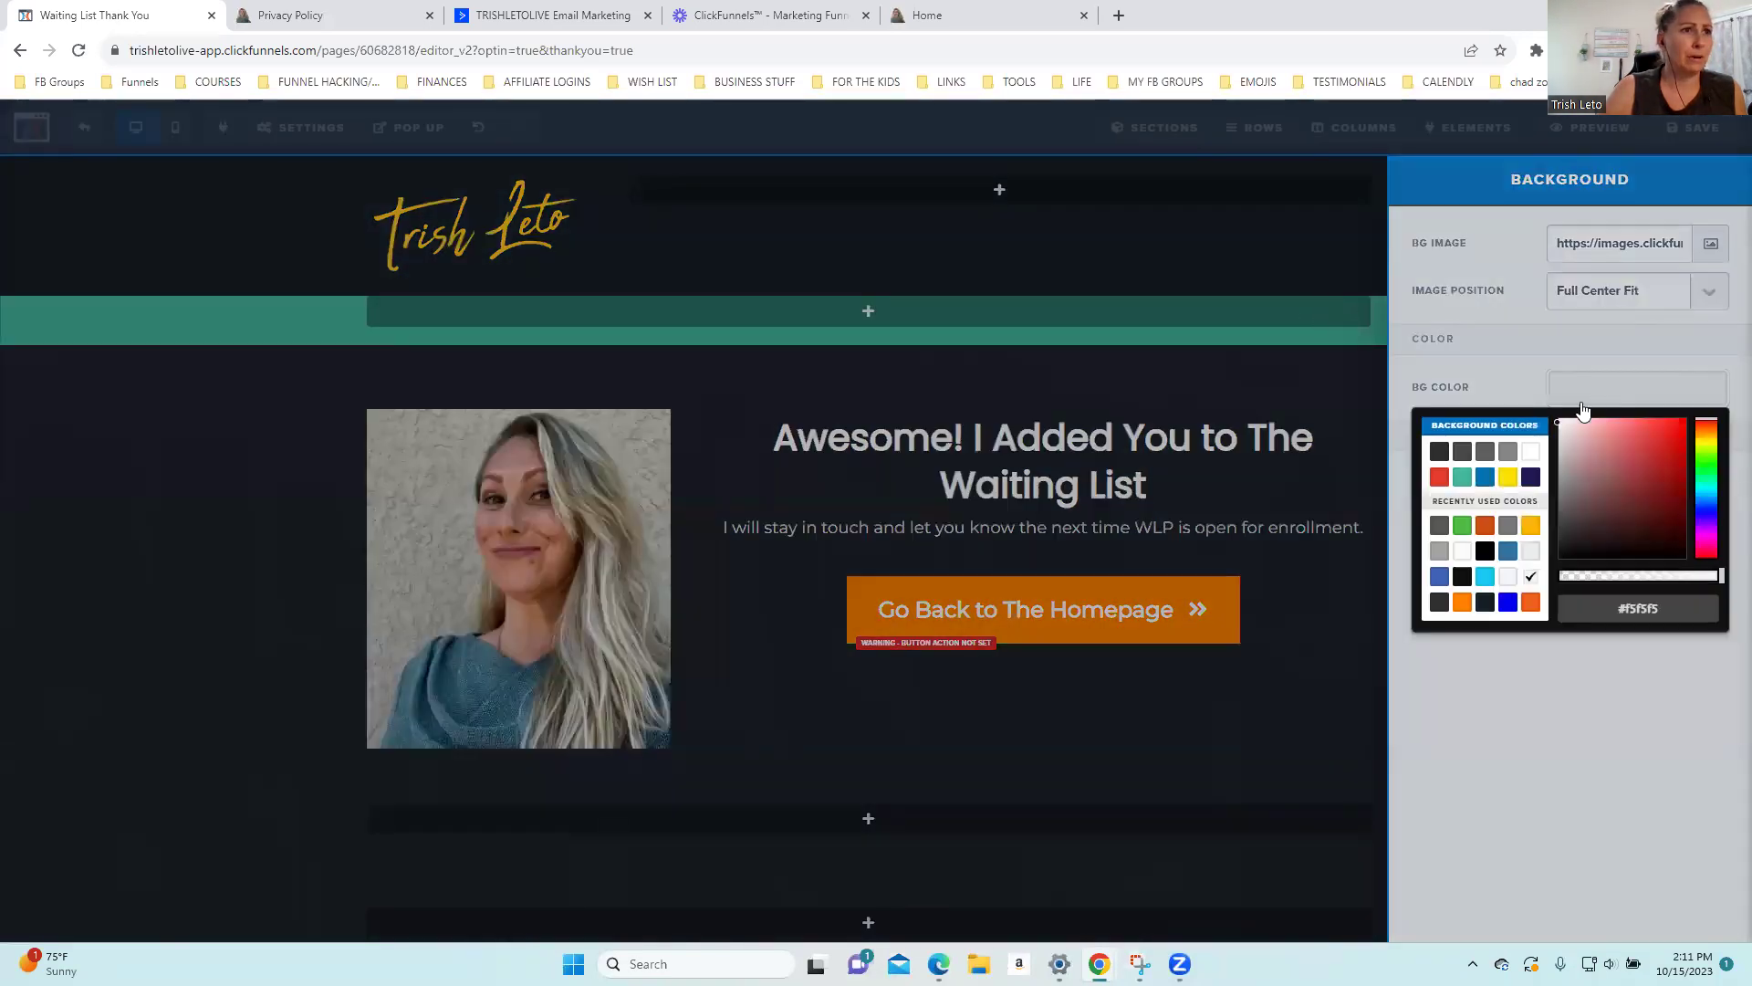
click(1507, 453)
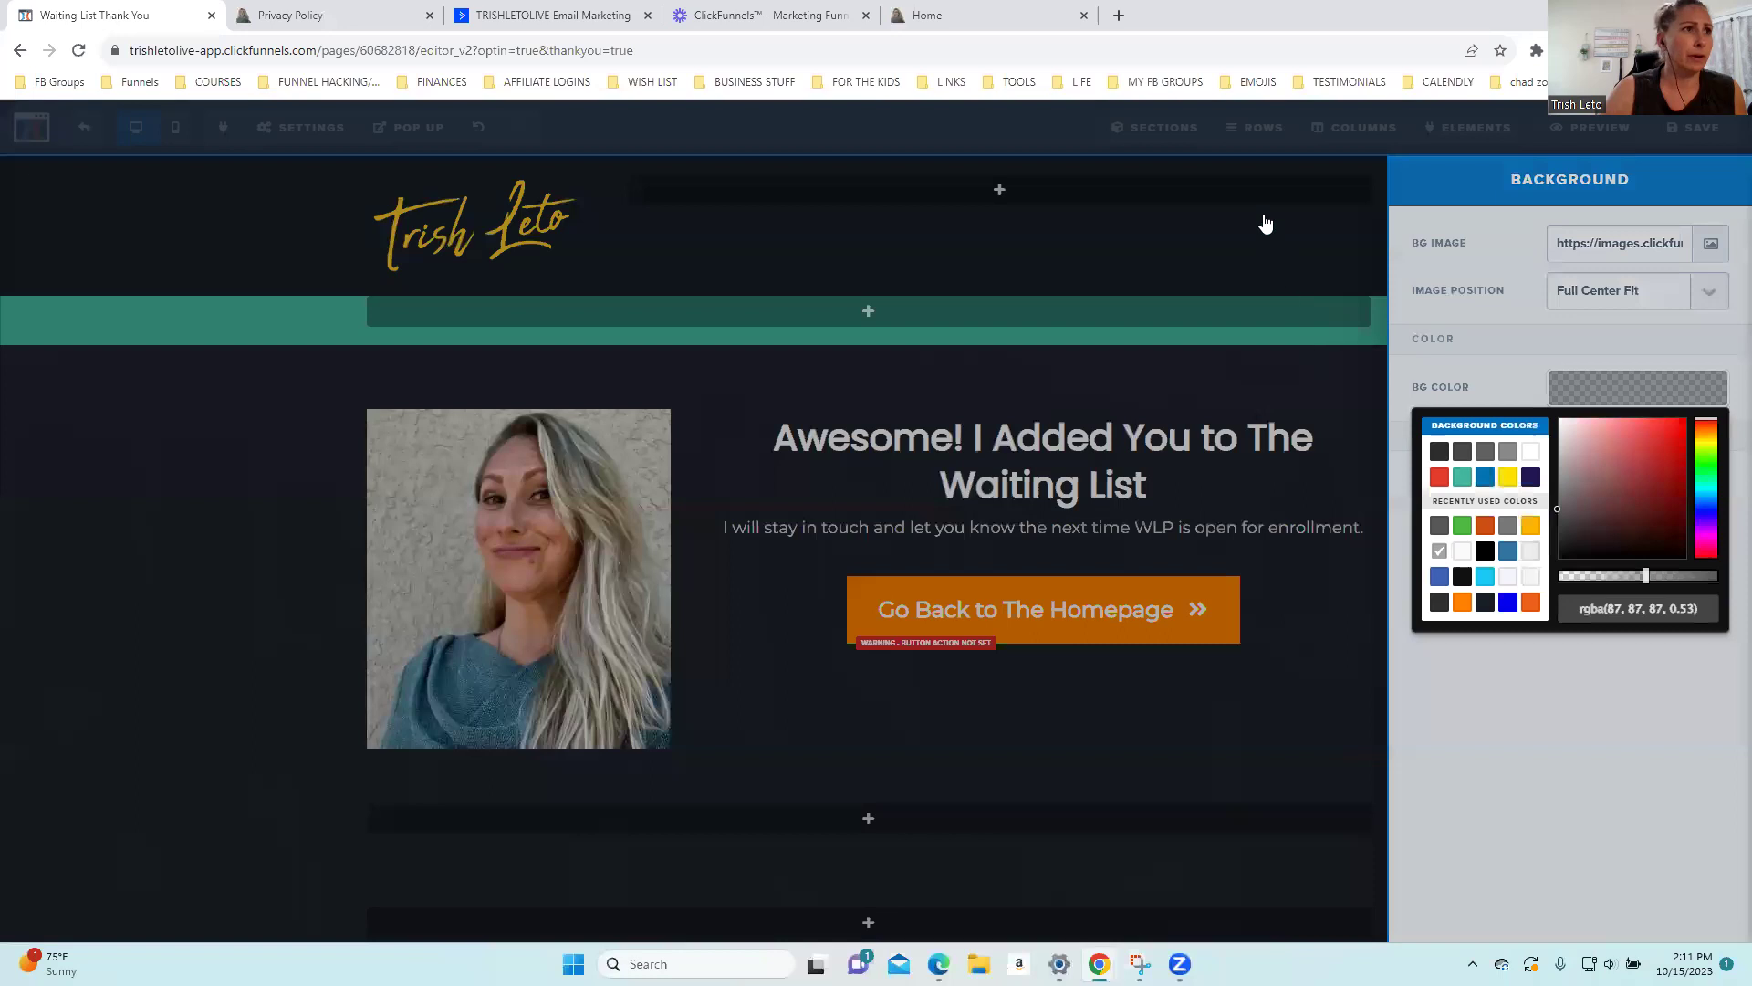
click(1263, 223)
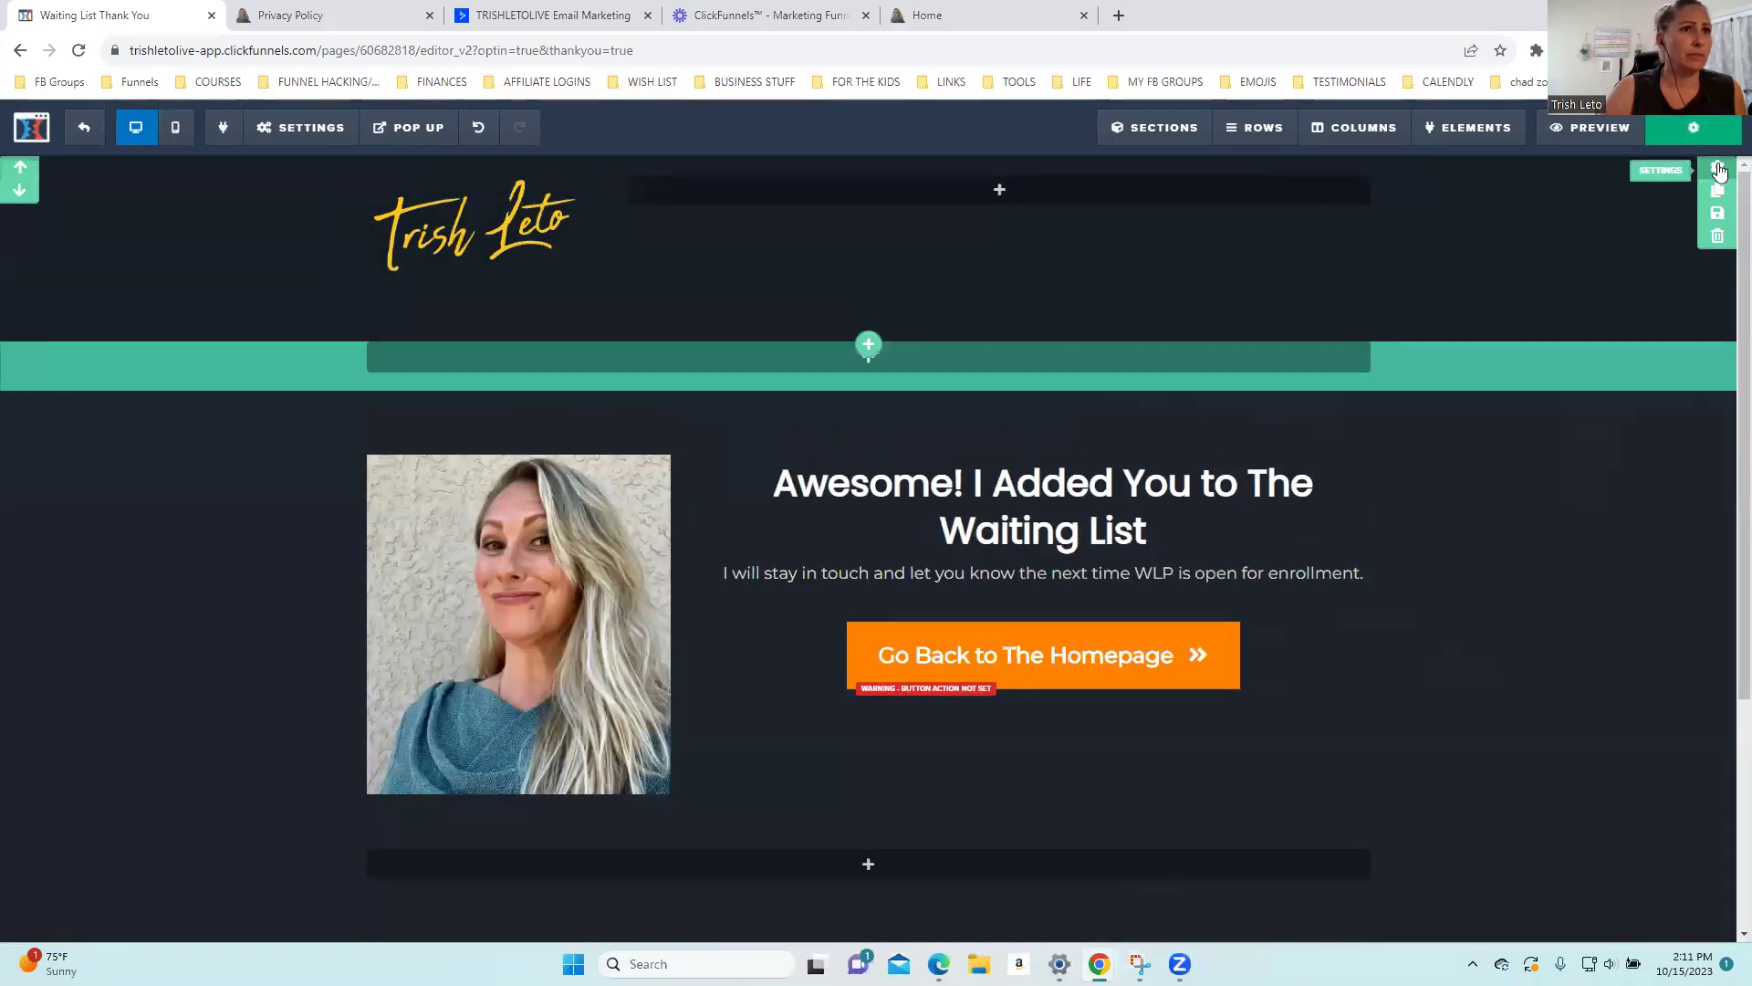
Give the top logo section a translucent grey background, rgba(87, 87, 87, 0.53)
click(1717, 169)
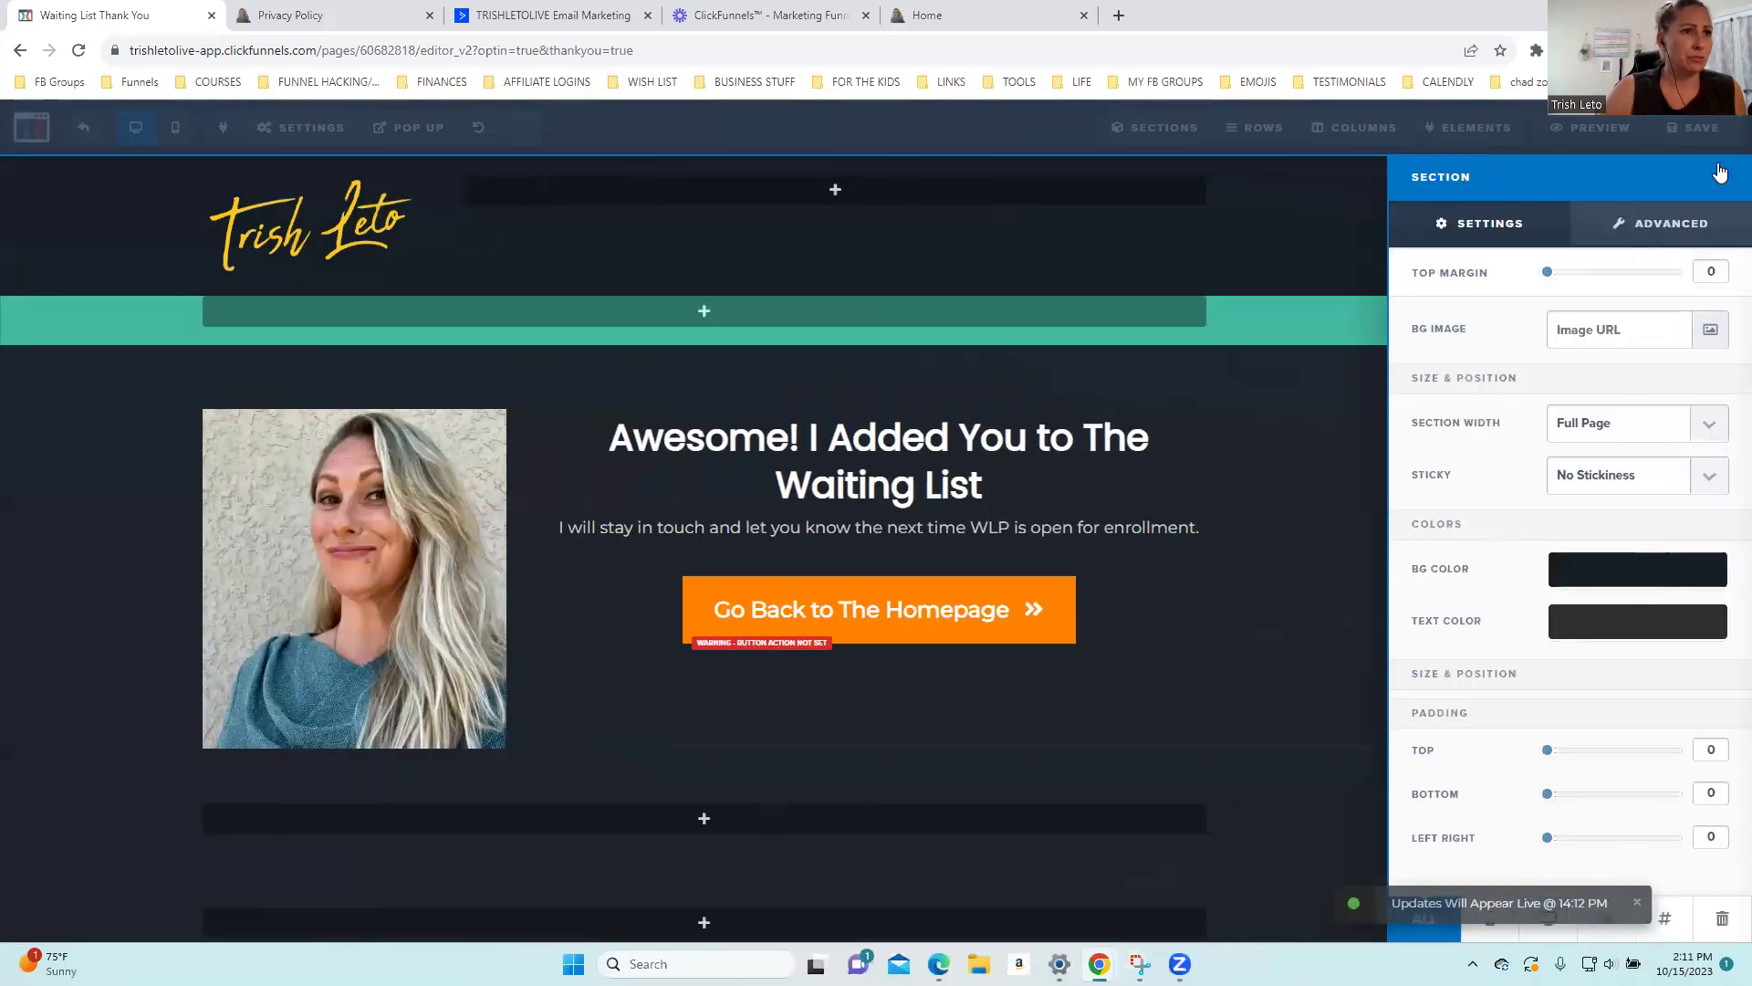
click(1579, 574)
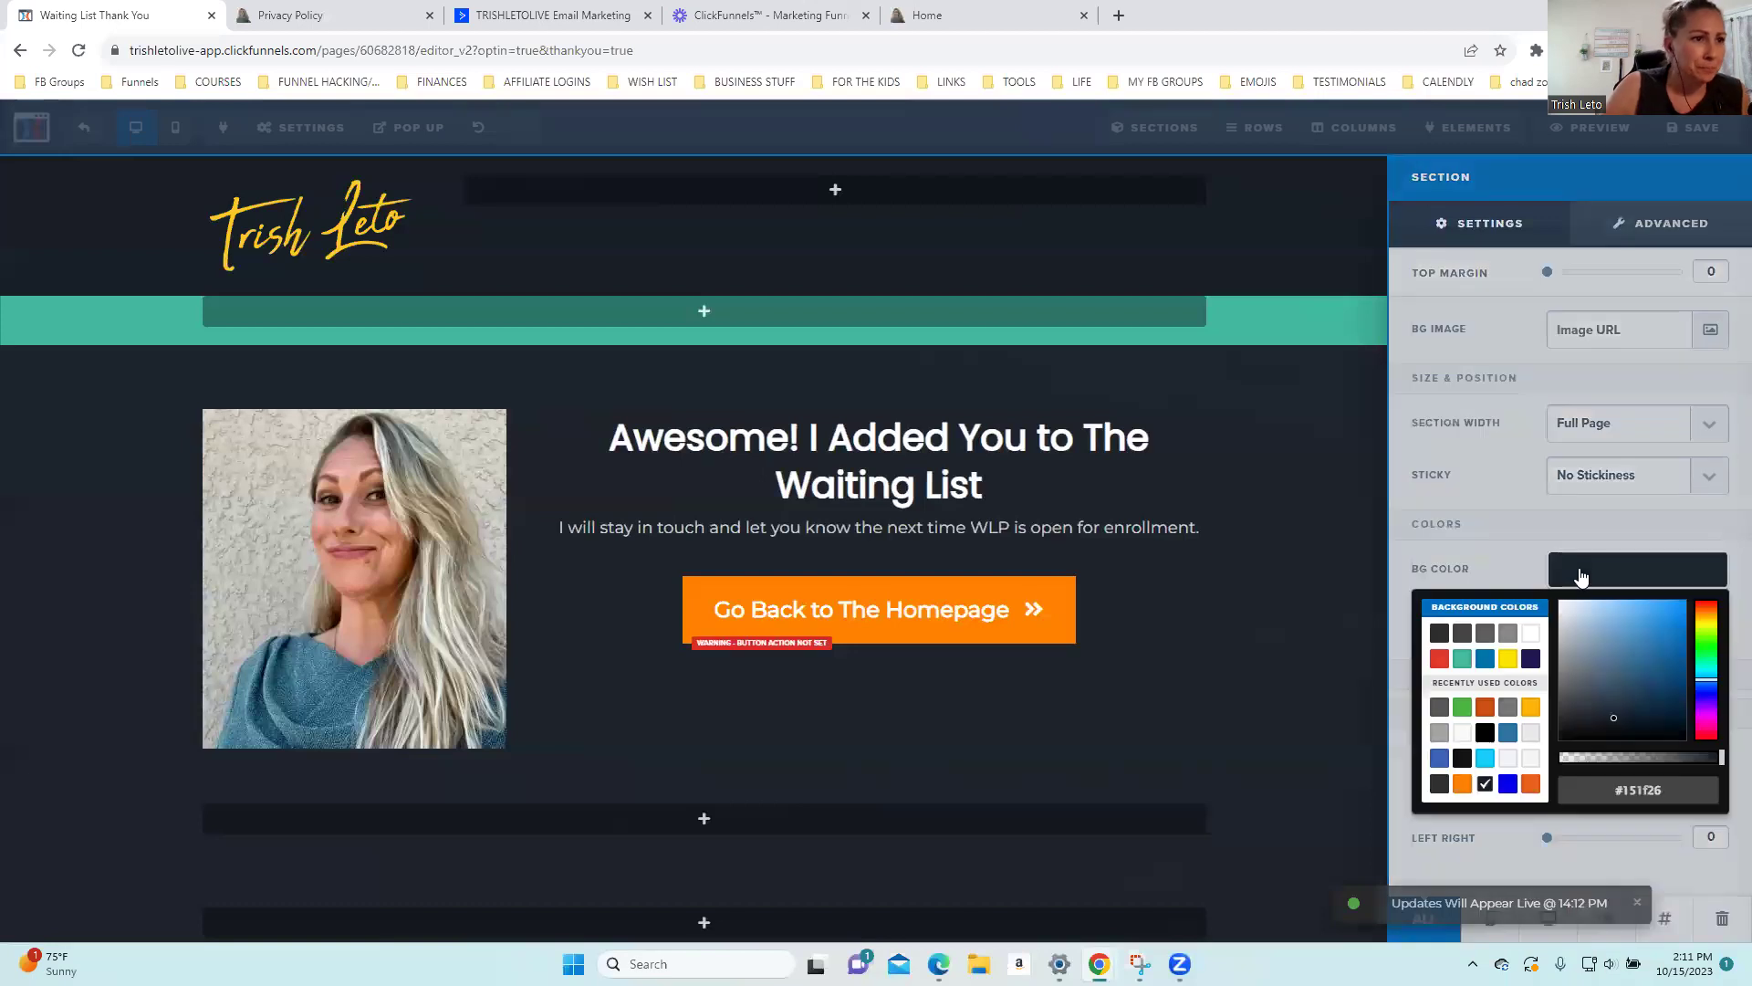
click(1442, 733)
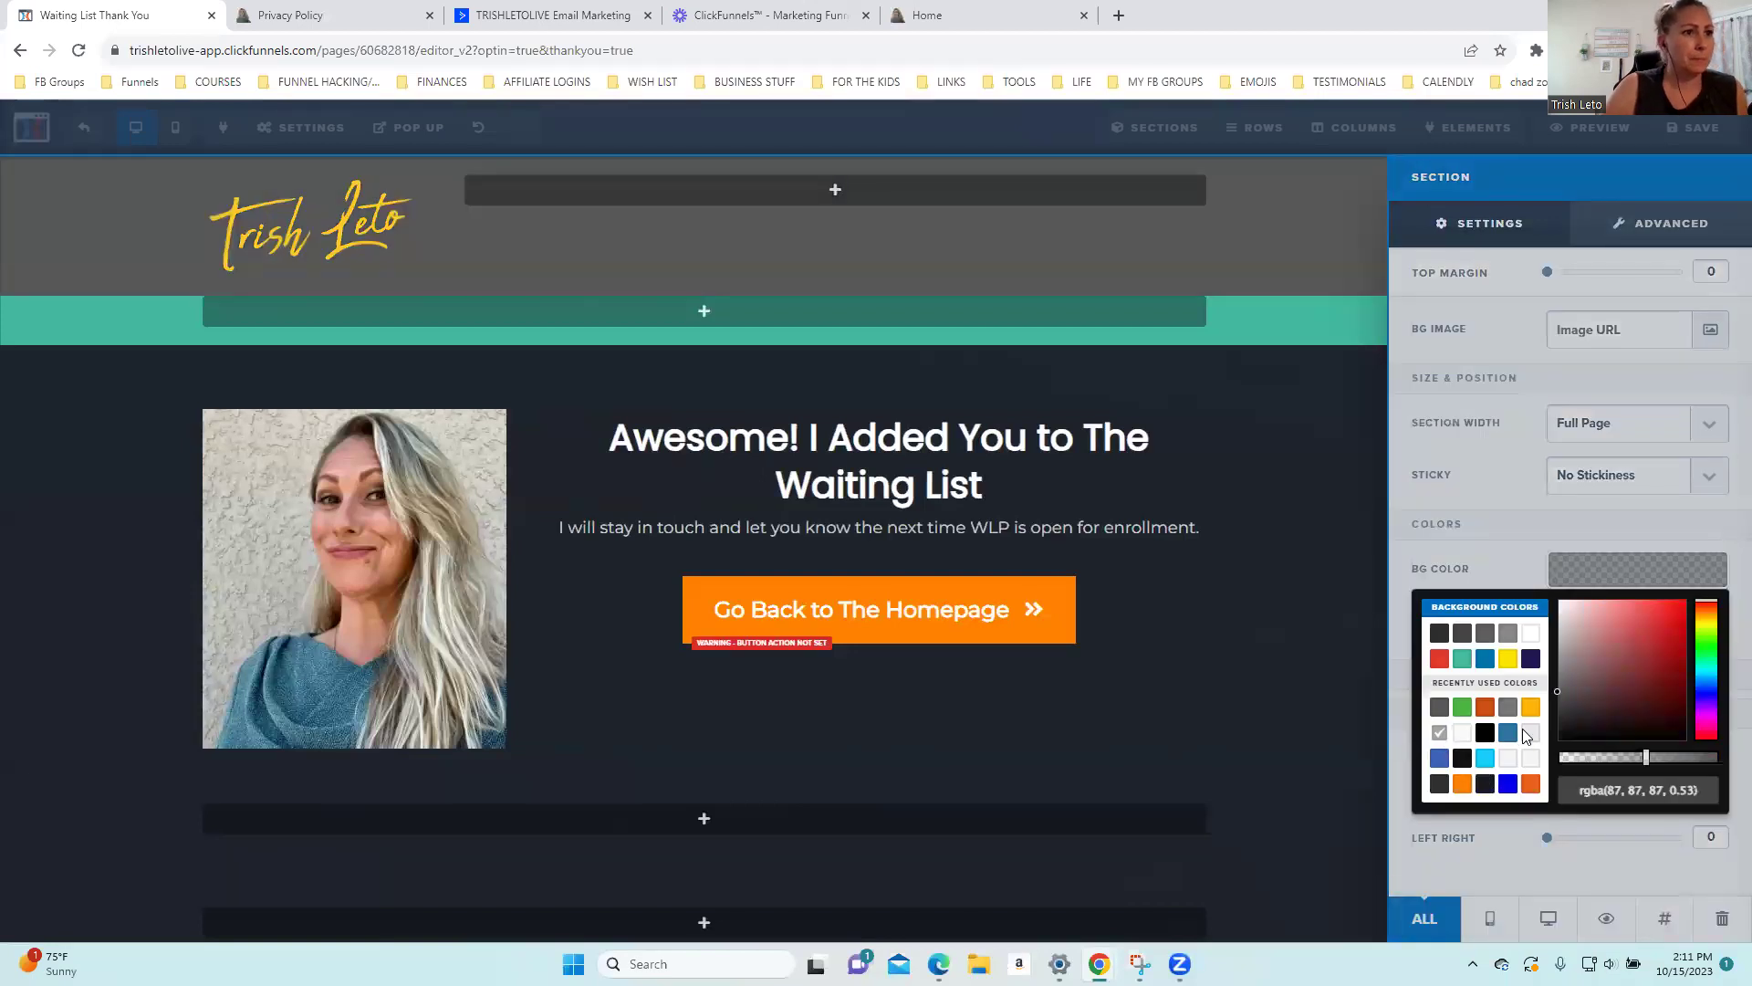
click(1537, 370)
key(Escape)
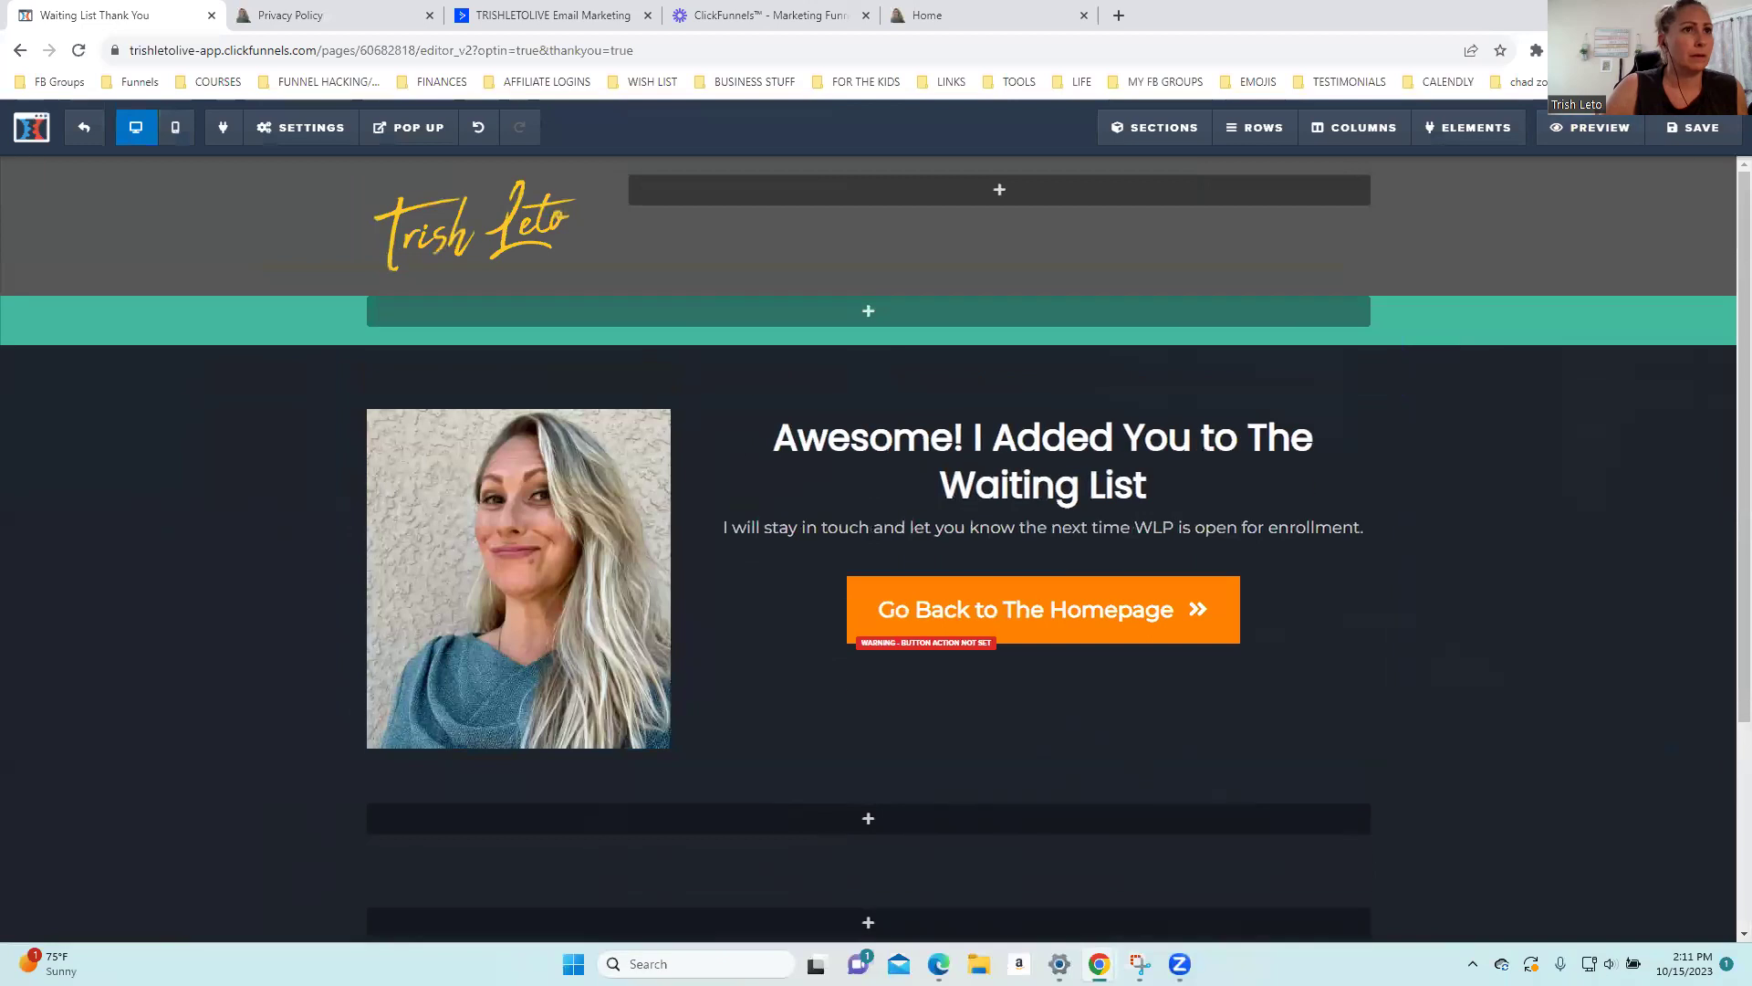
Set the hero section's background colour to grey #888888 and save the page
click(1682, 127)
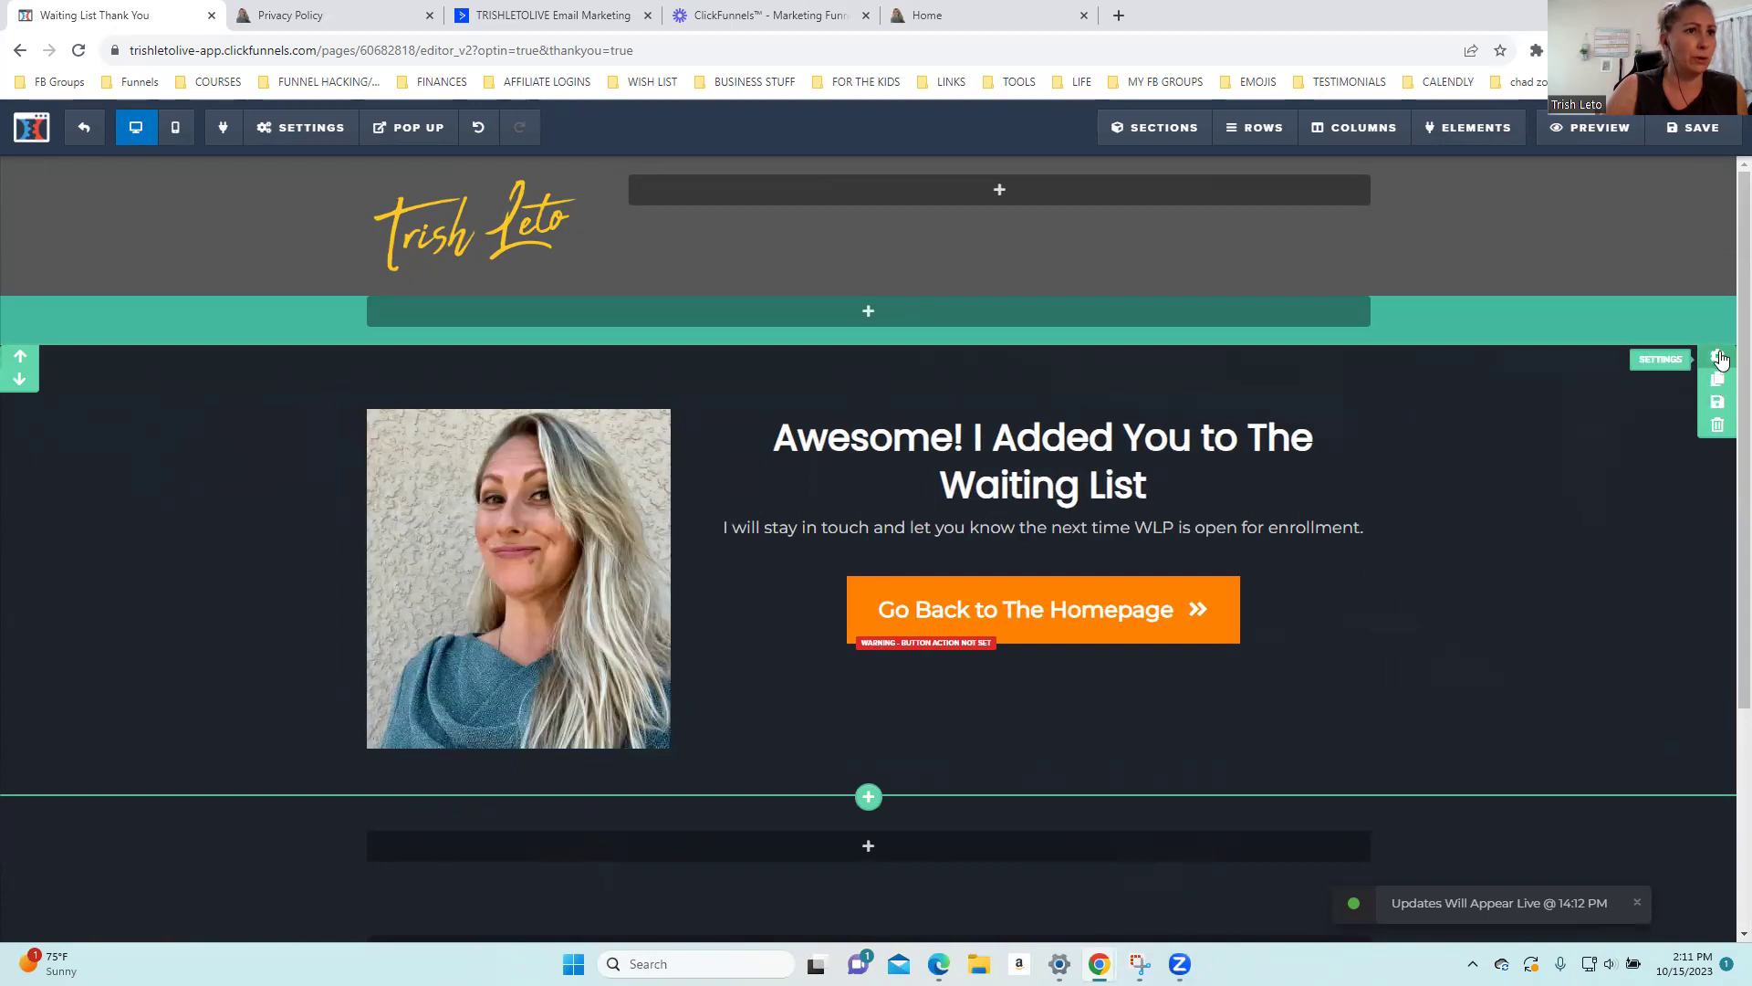
click(1719, 357)
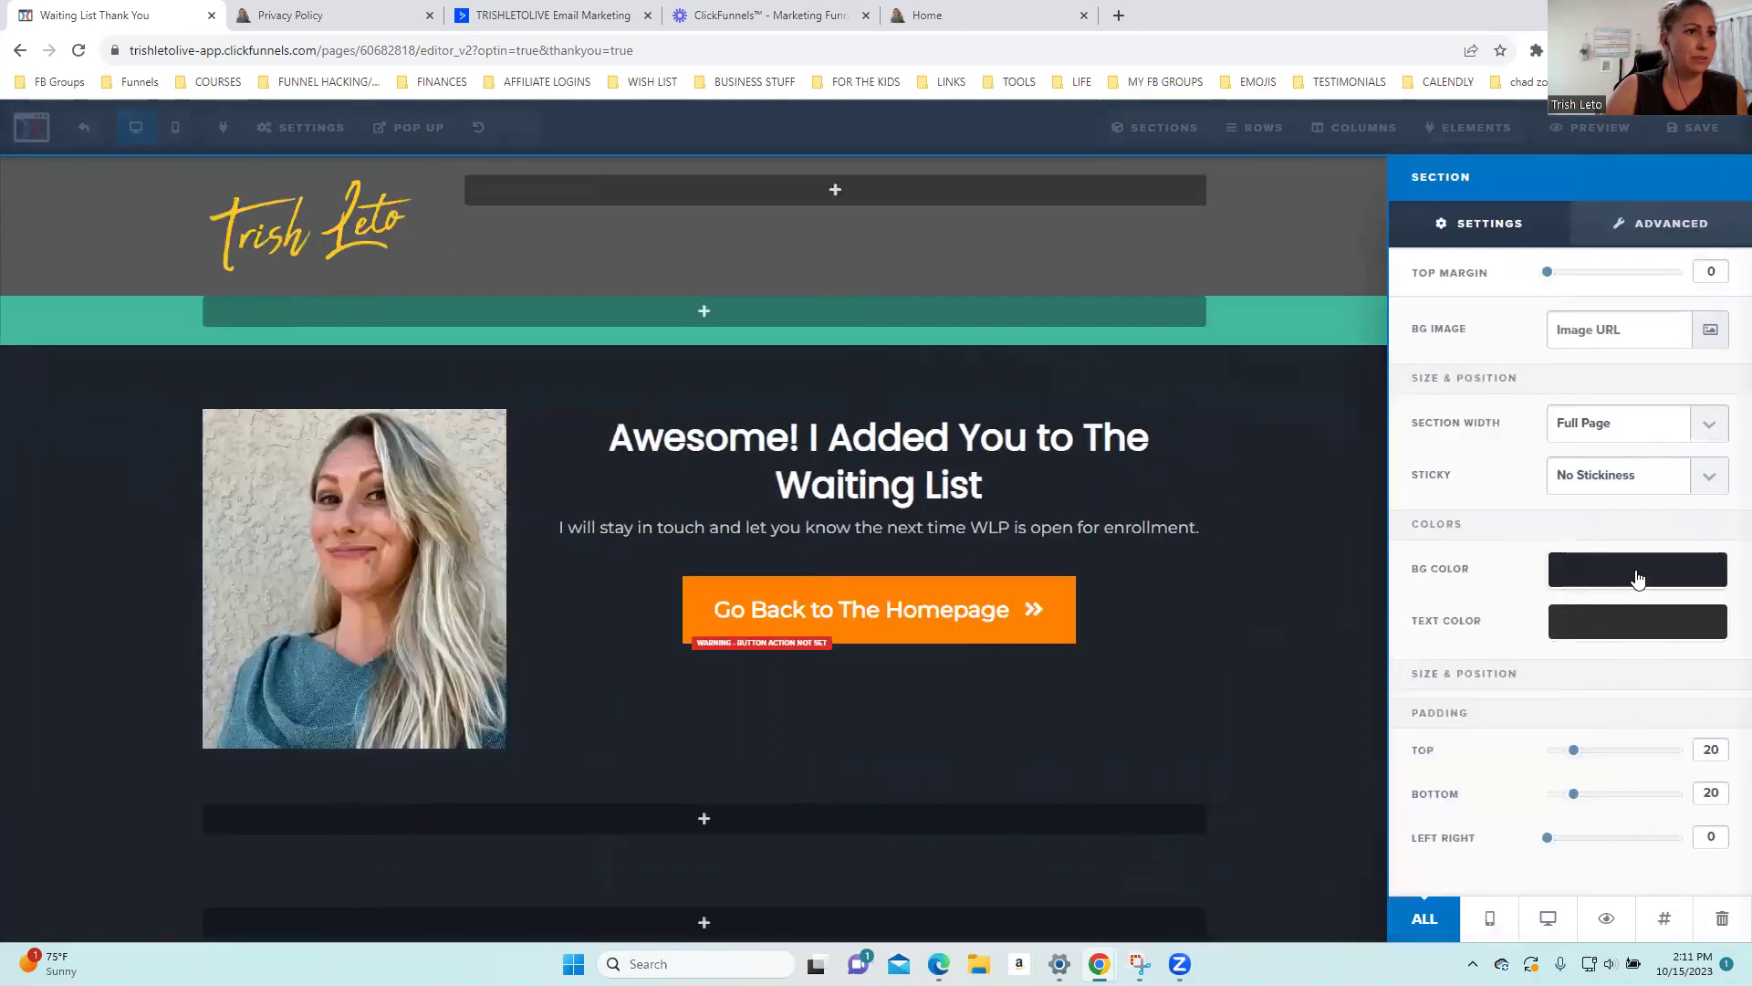
click(1636, 579)
click(1506, 636)
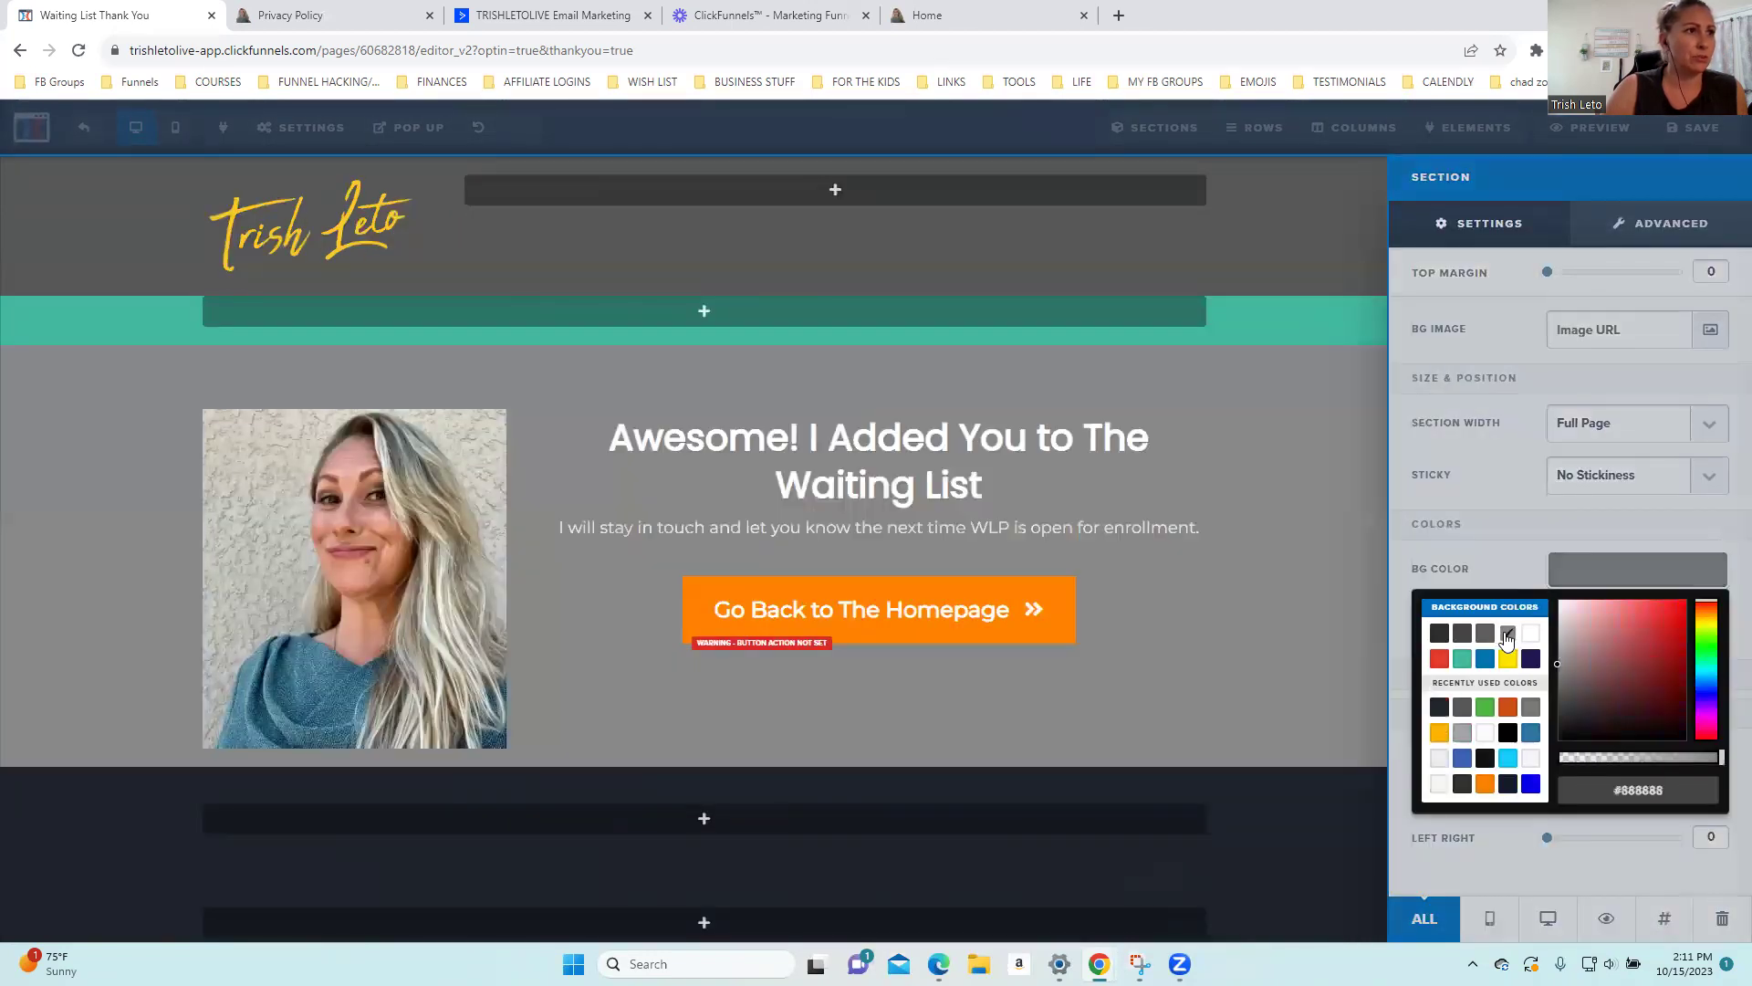
click(1358, 401)
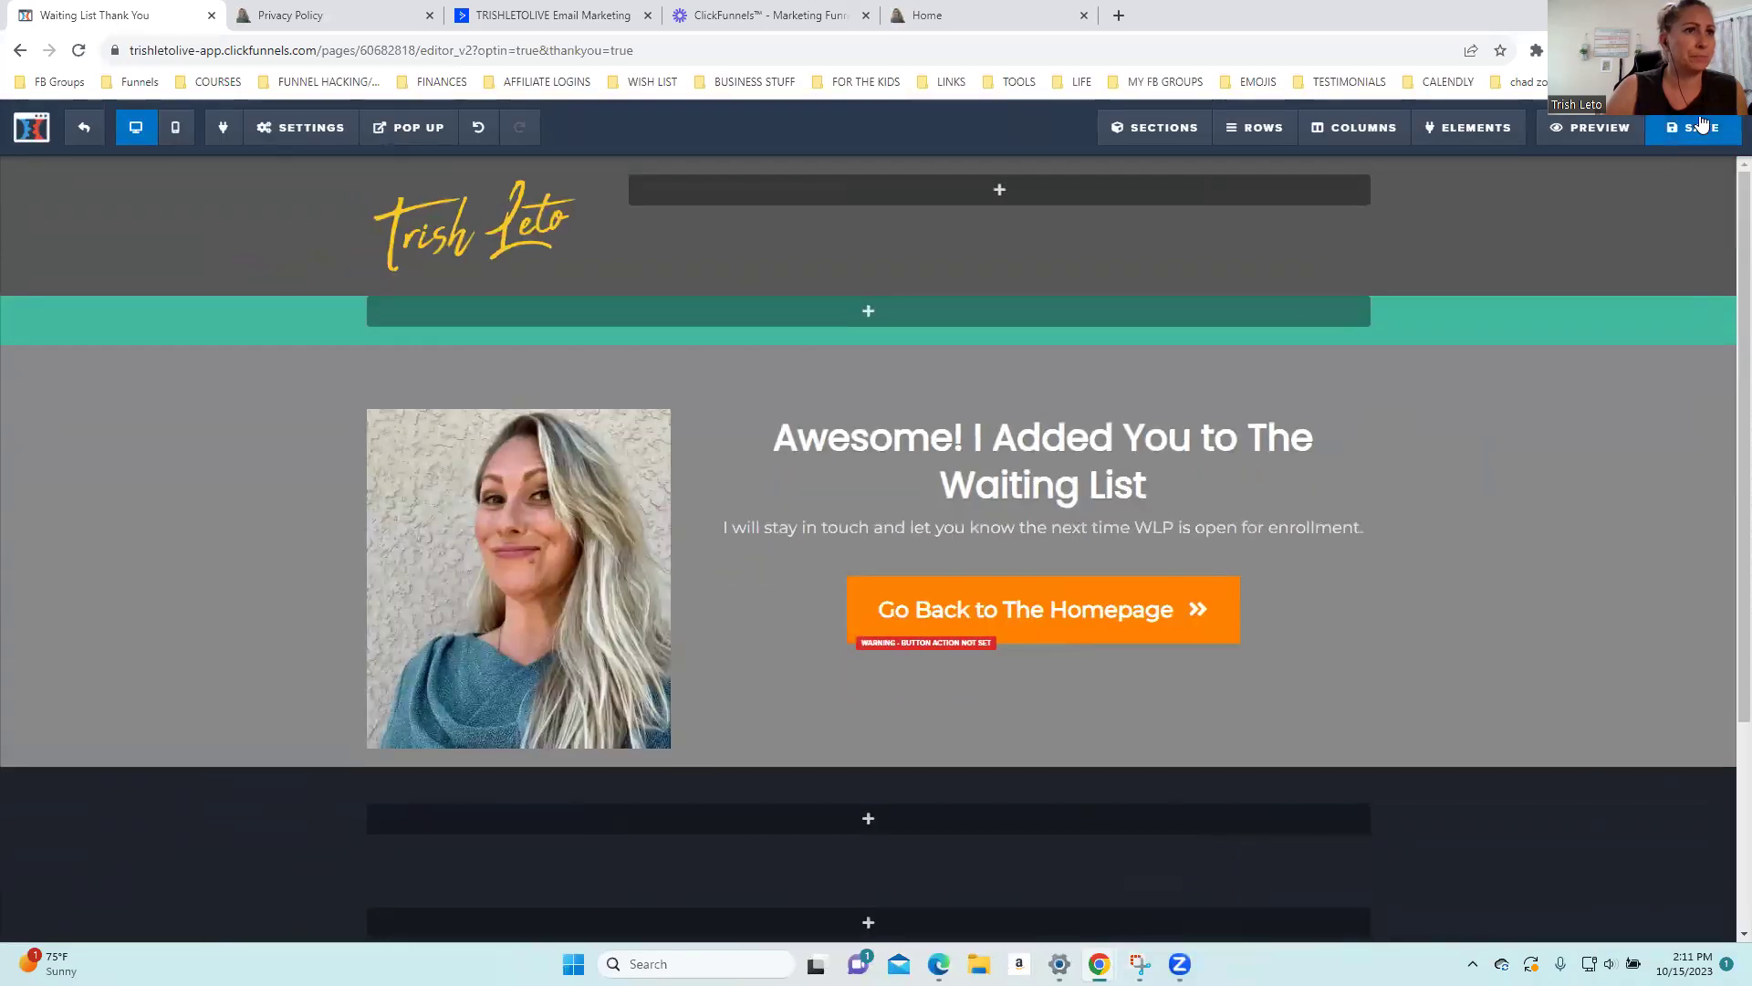
click(1702, 126)
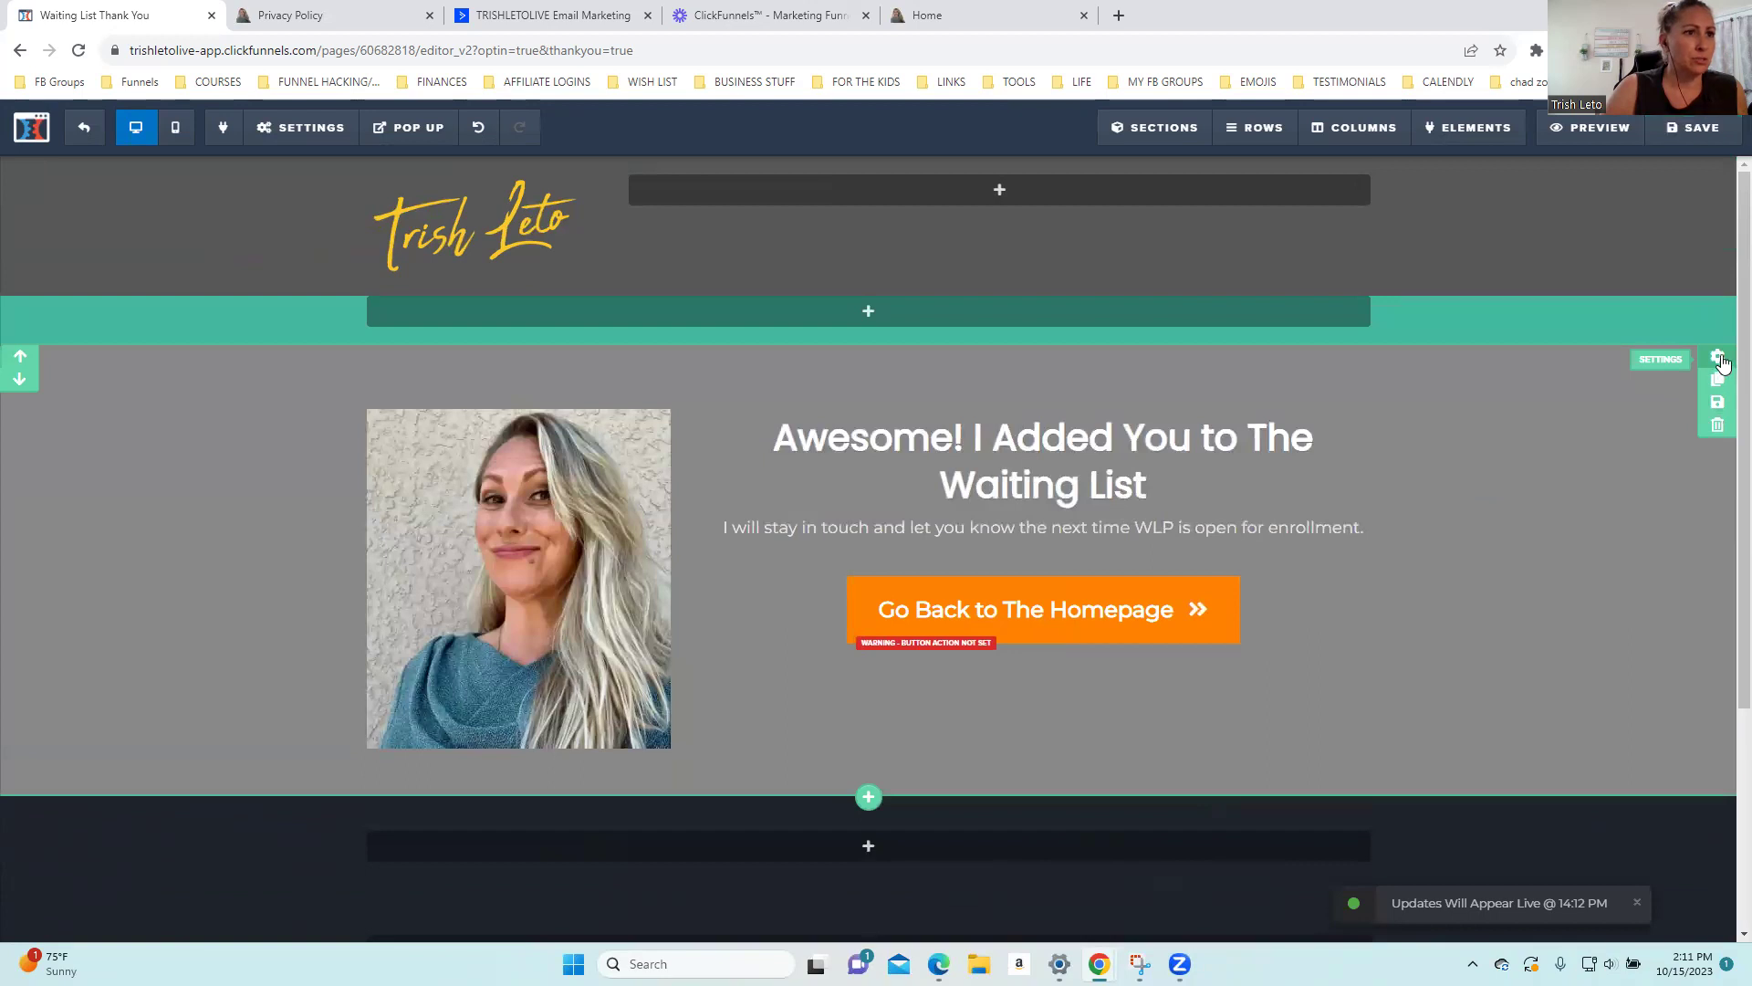
Make the hero background translucent grey rgba(87, 87, 87, 0.46) so the city photo shows through
click(1718, 358)
click(1606, 576)
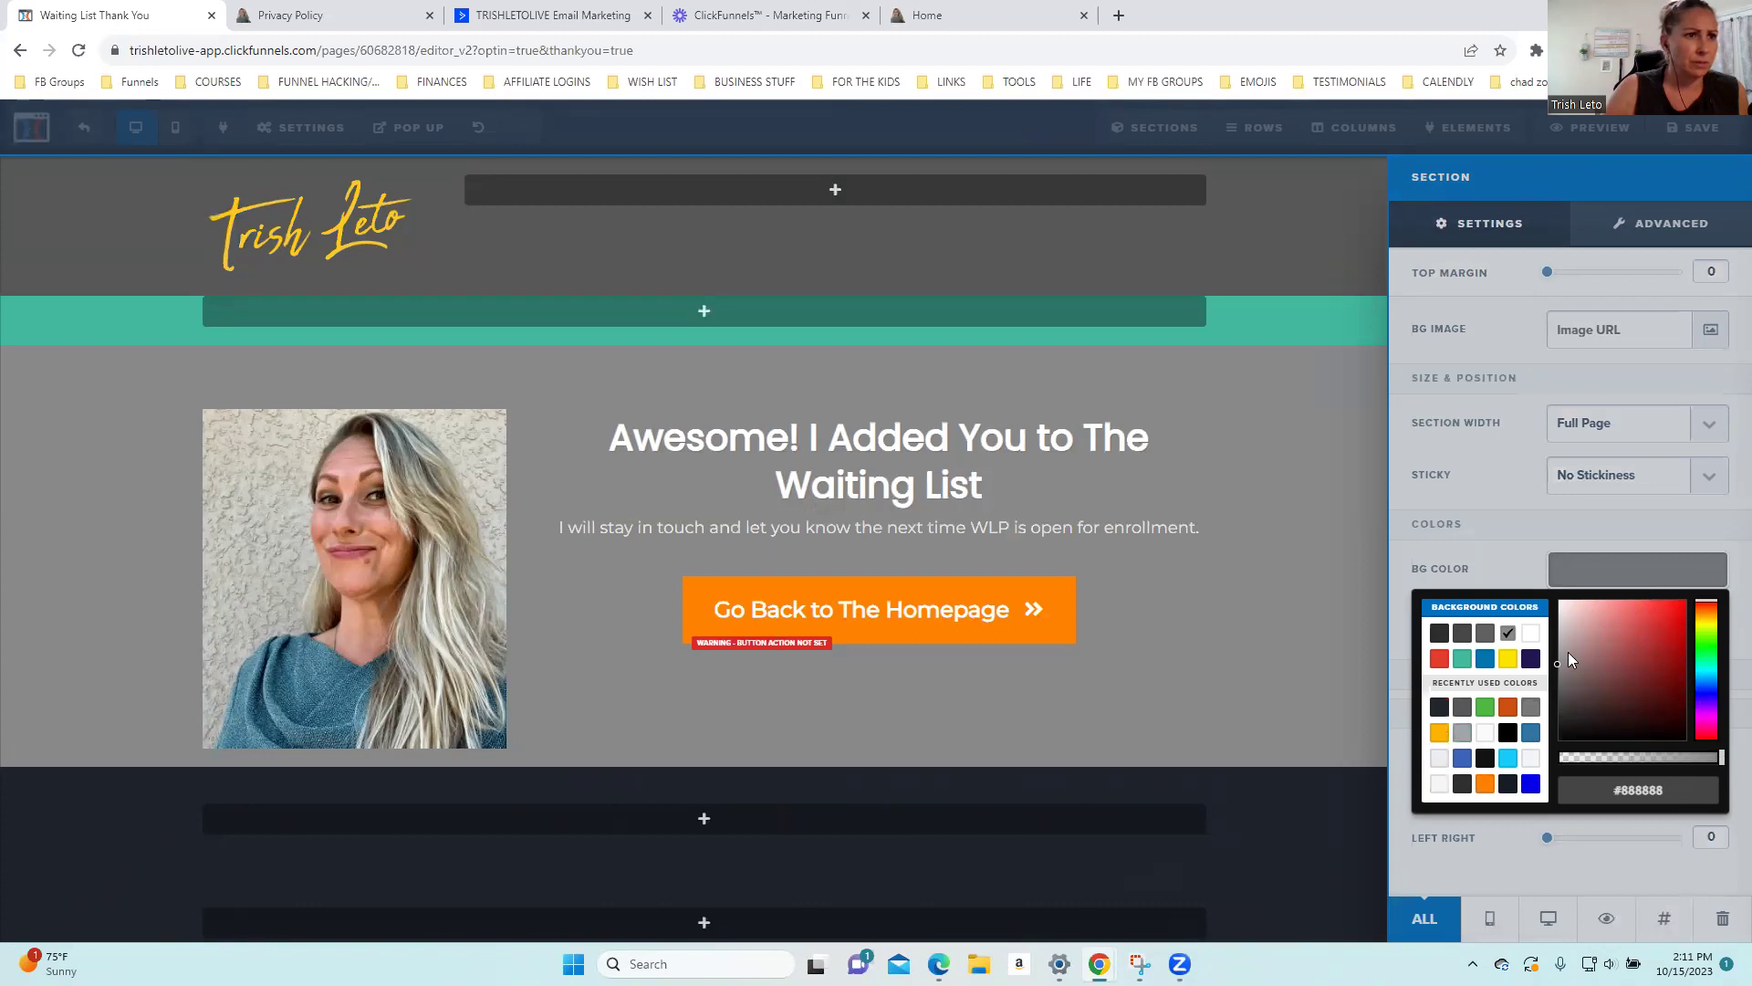
click(1562, 680)
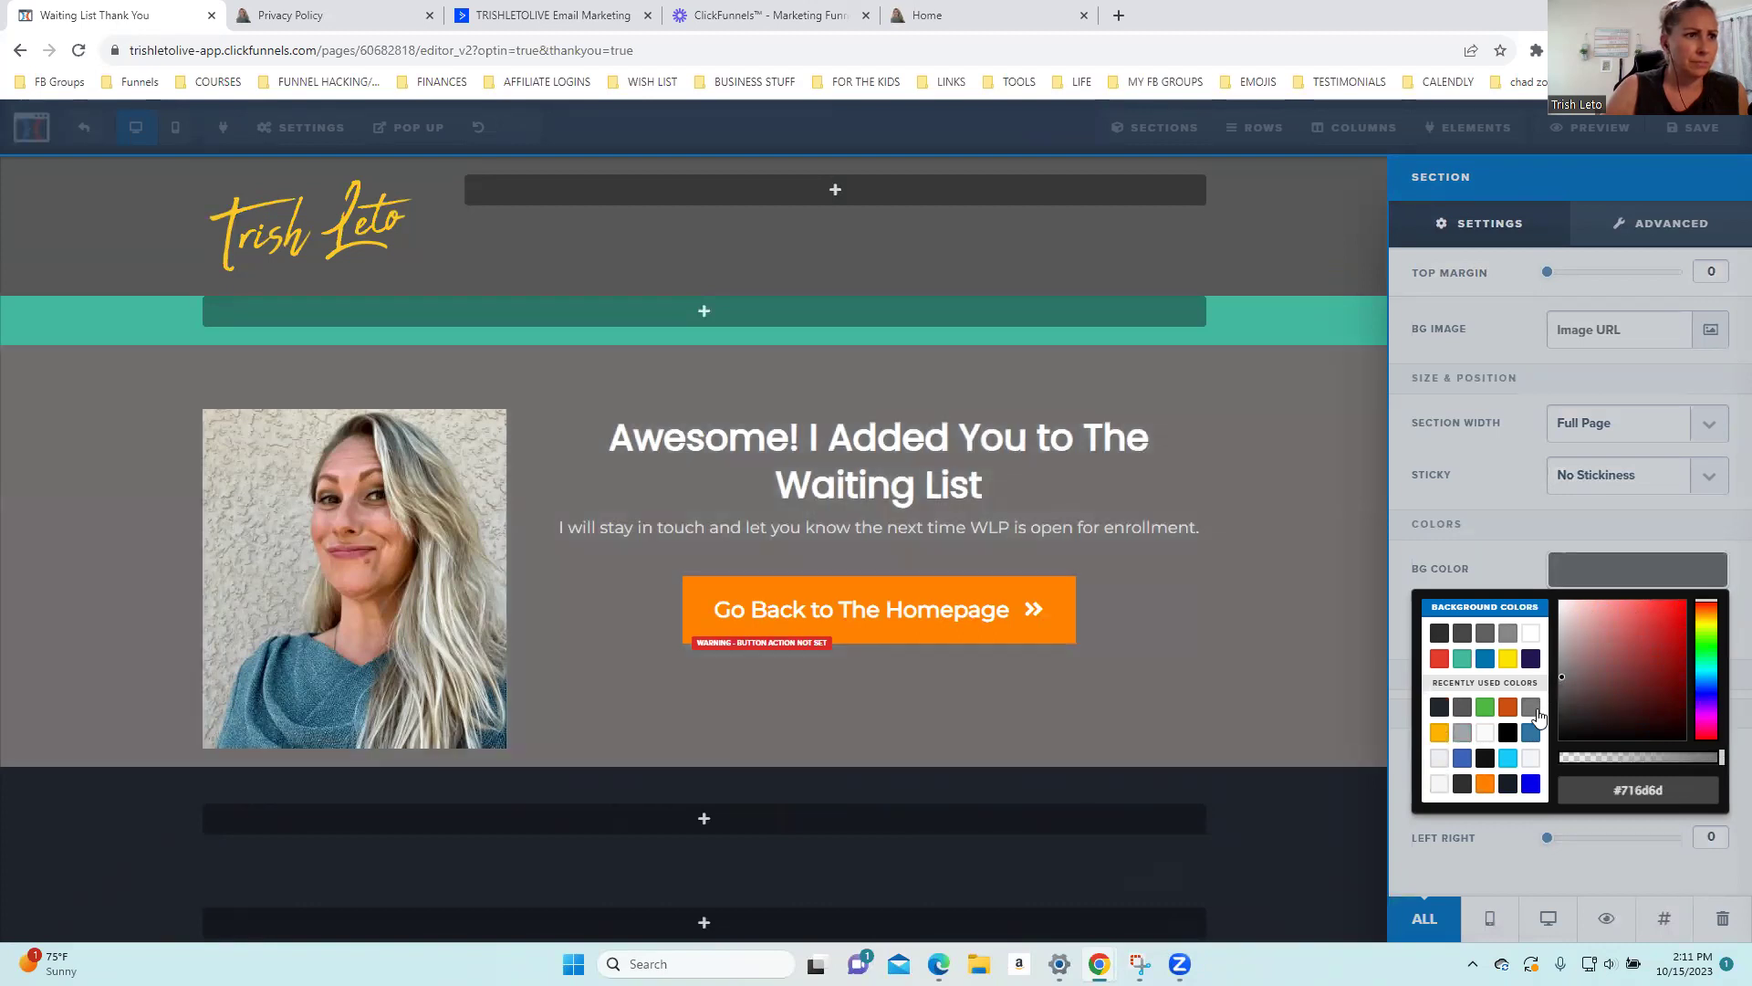
click(1533, 708)
click(1463, 734)
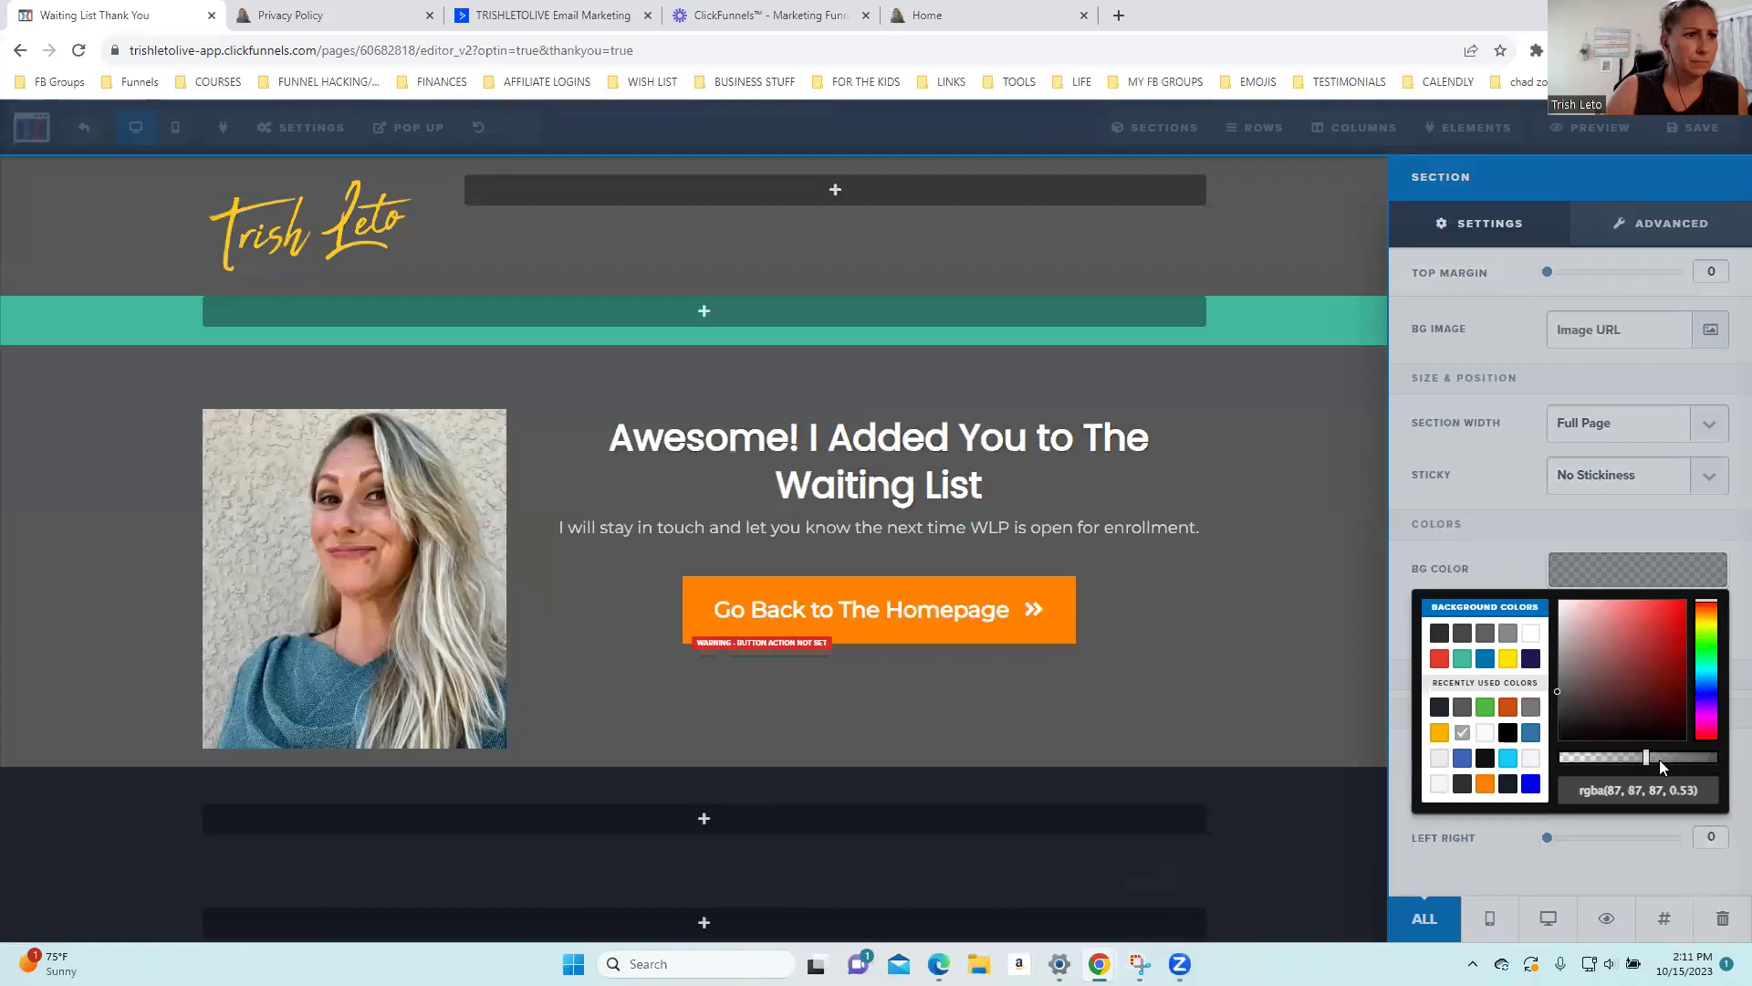
drag(1654, 761, 1640, 763)
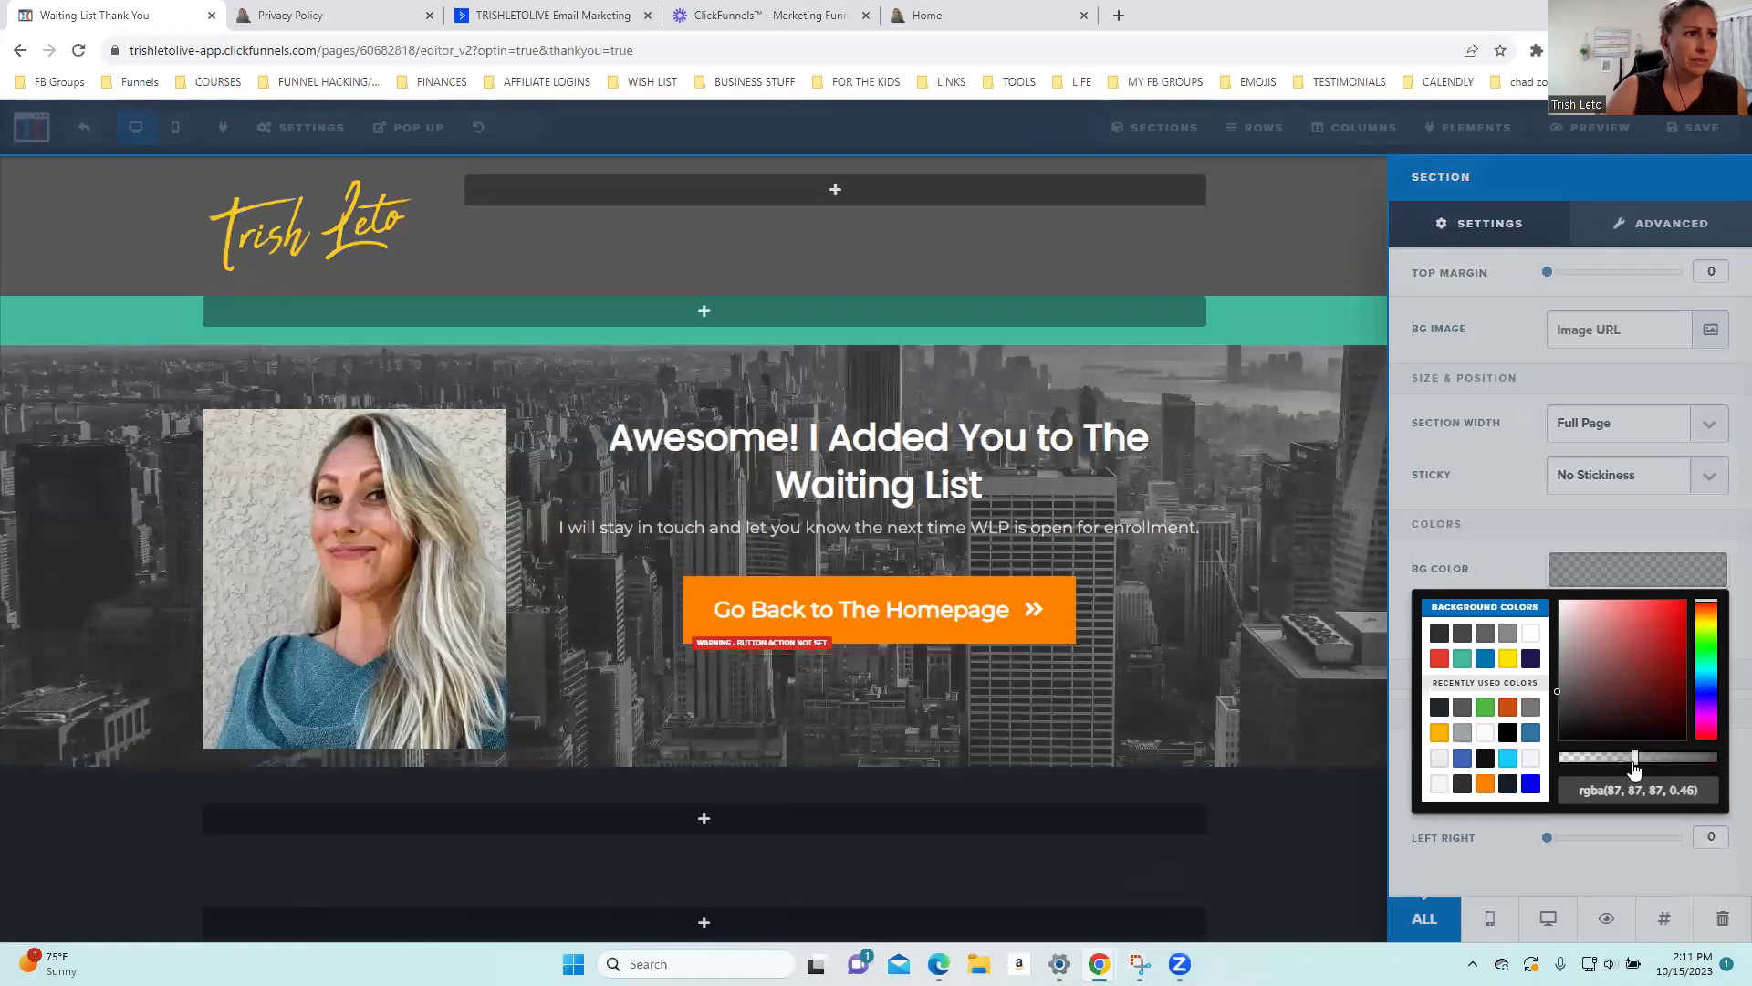
click(1323, 418)
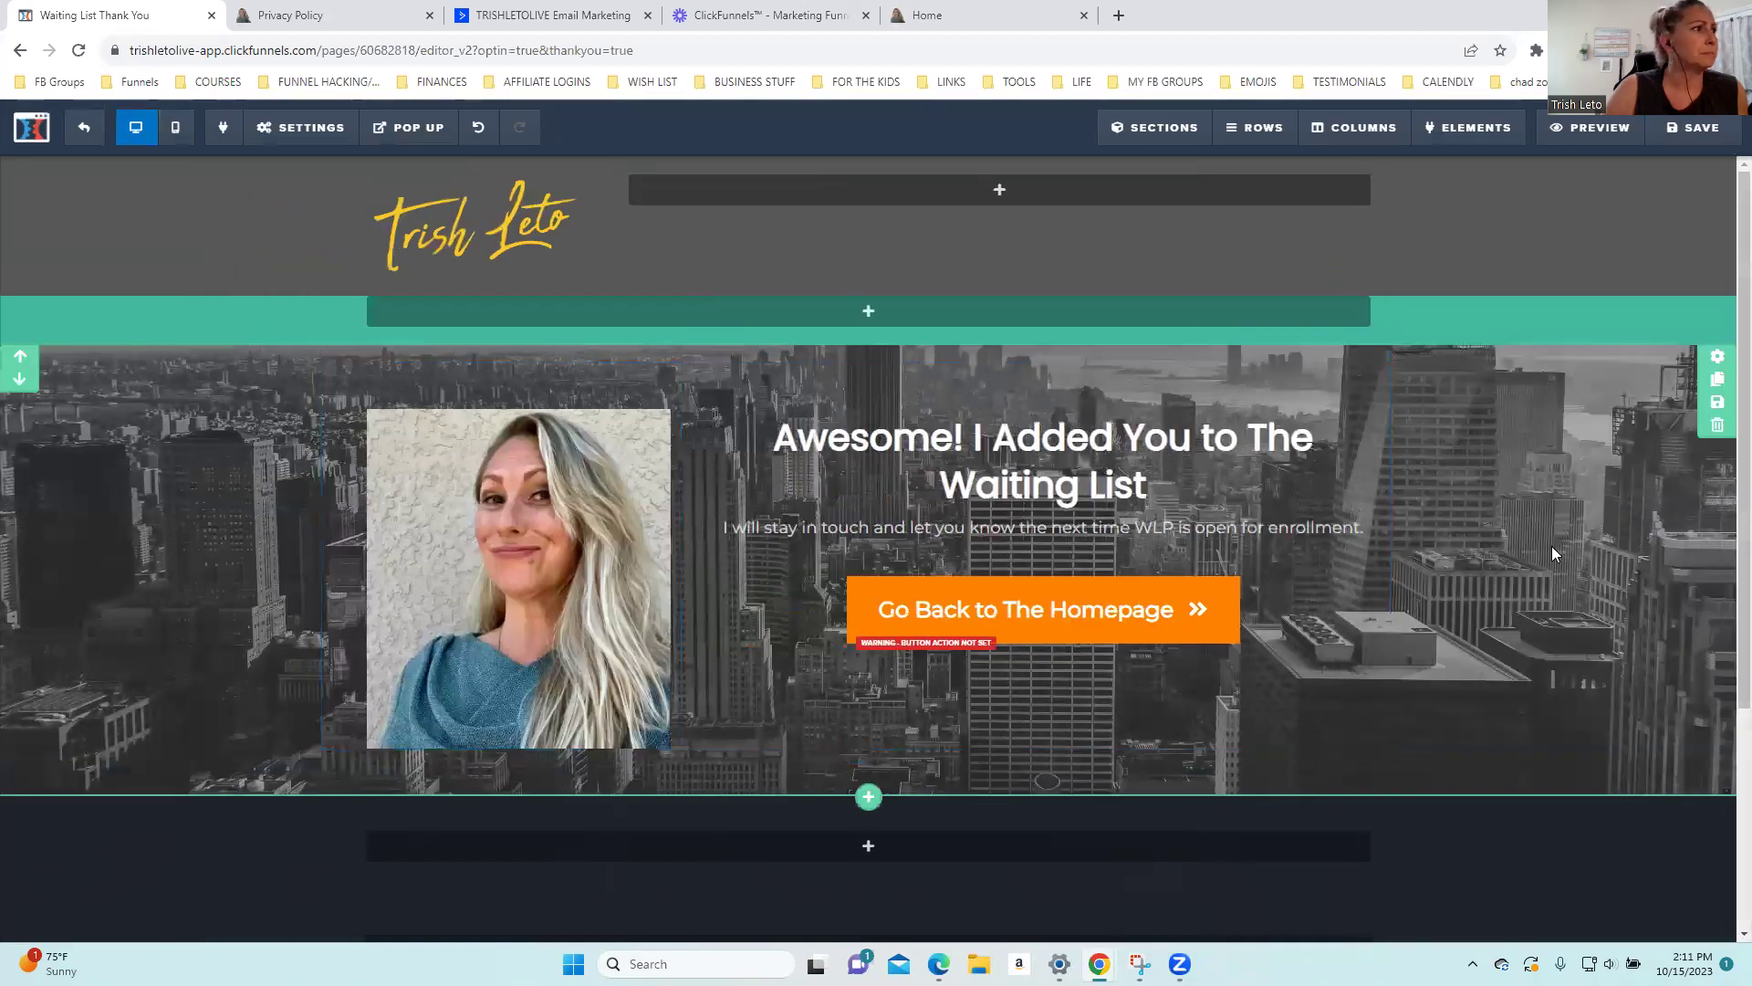
scroll(1551, 546, down, 3)
scroll(1551, 554, up, 4)
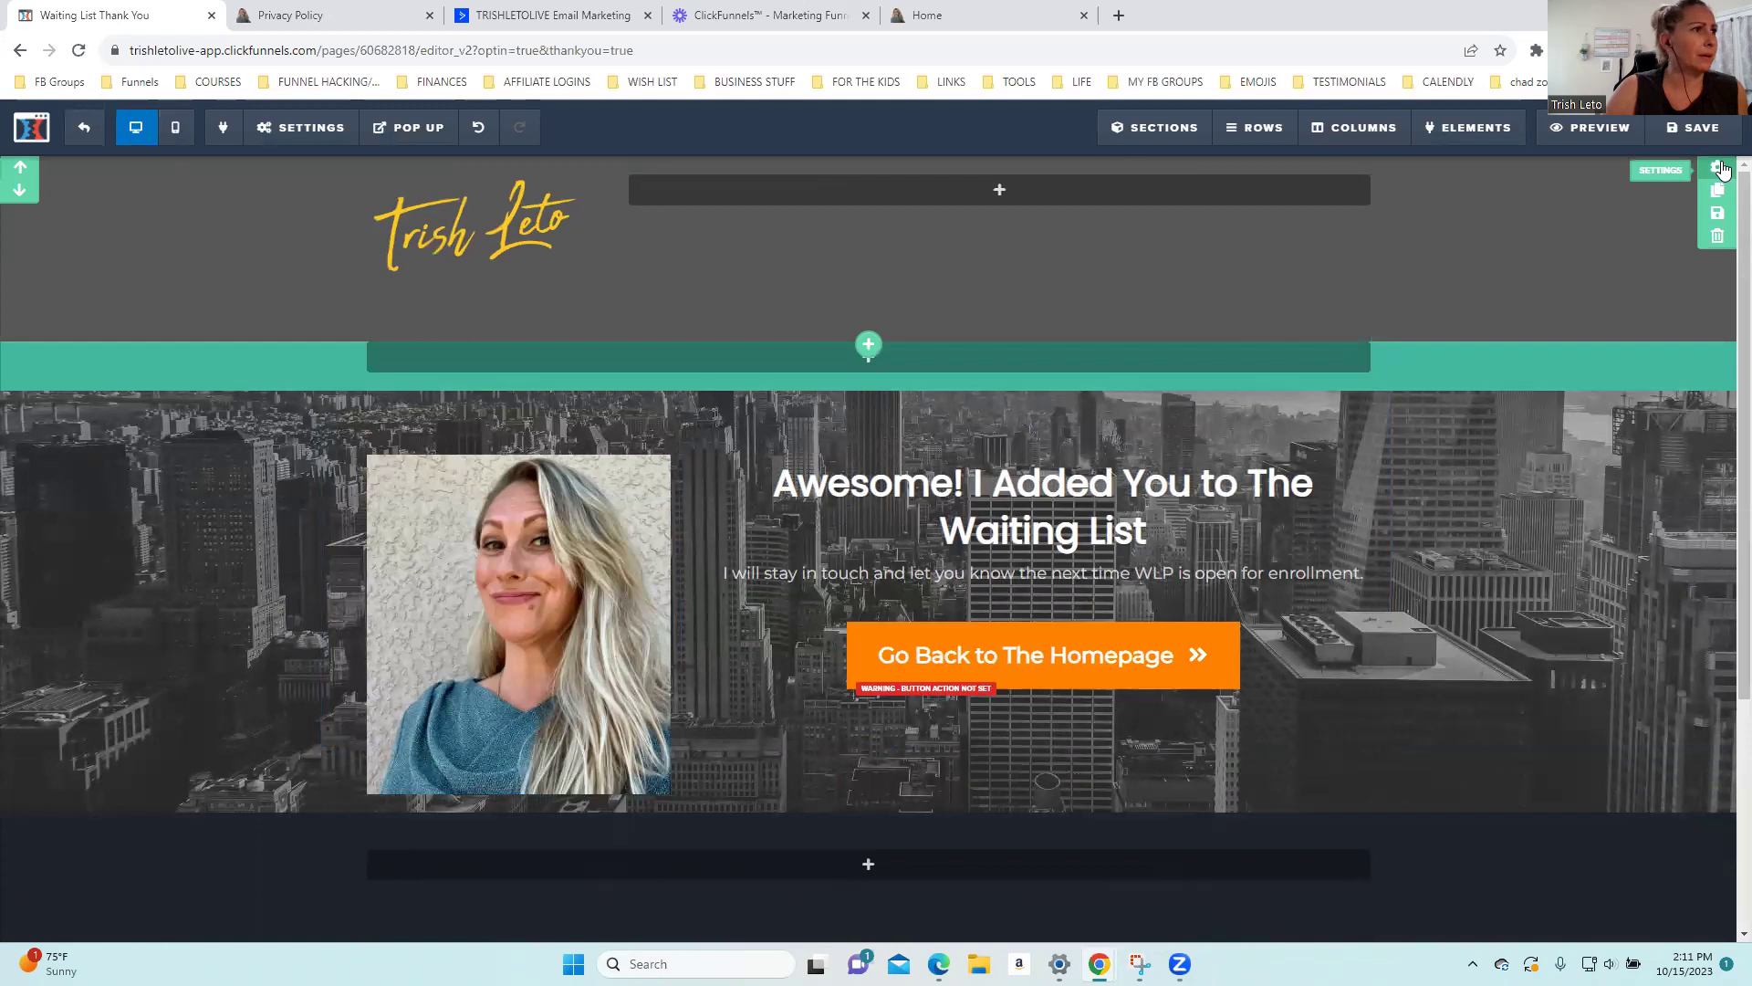
Lighten the logo section background to #958a8a and save the page
click(1718, 168)
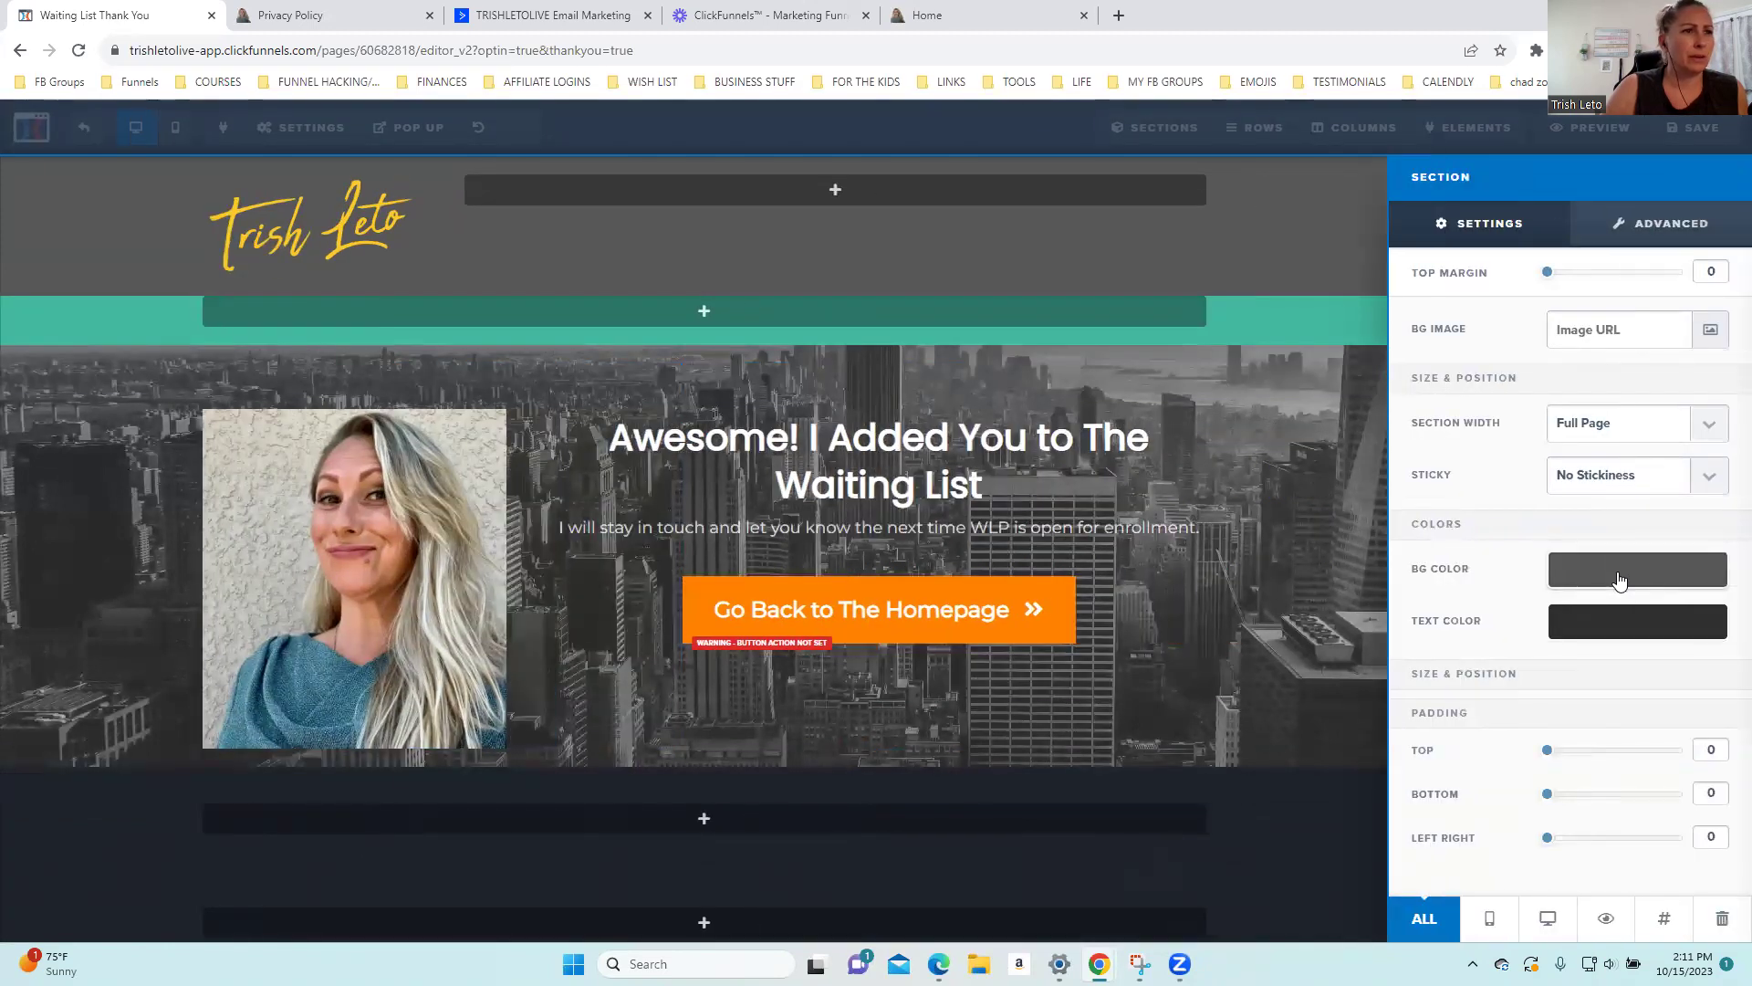
click(1620, 579)
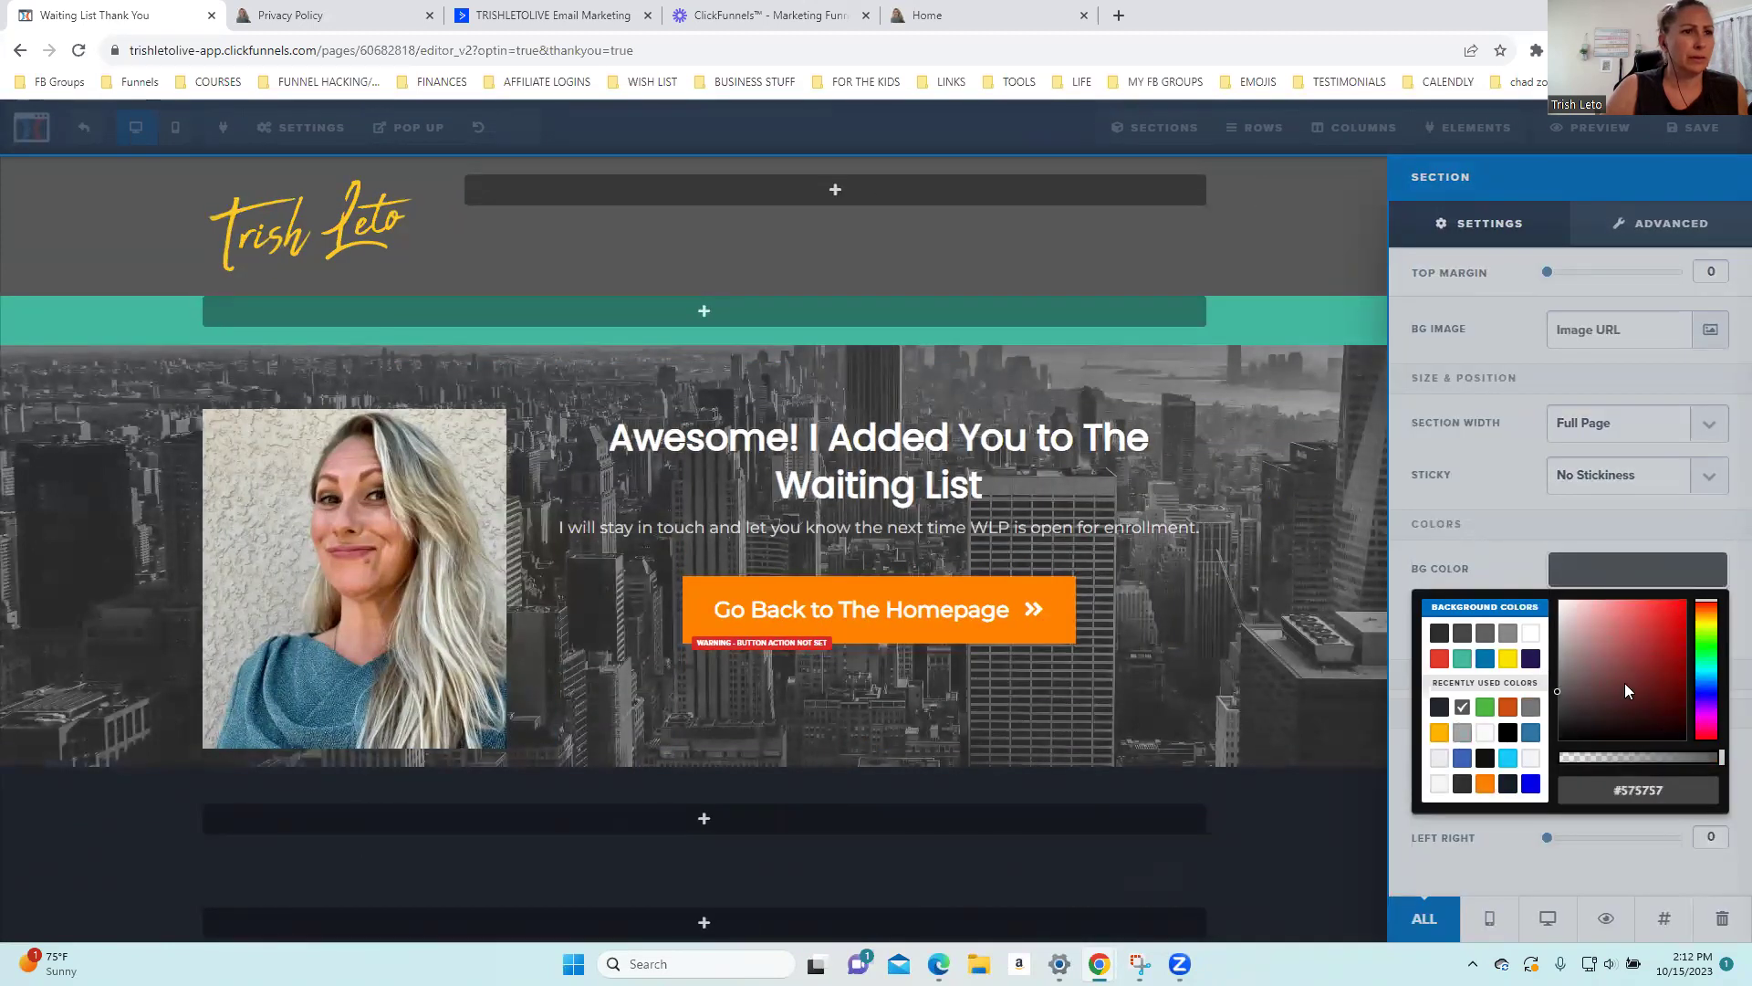
drag(1568, 685, 1567, 666)
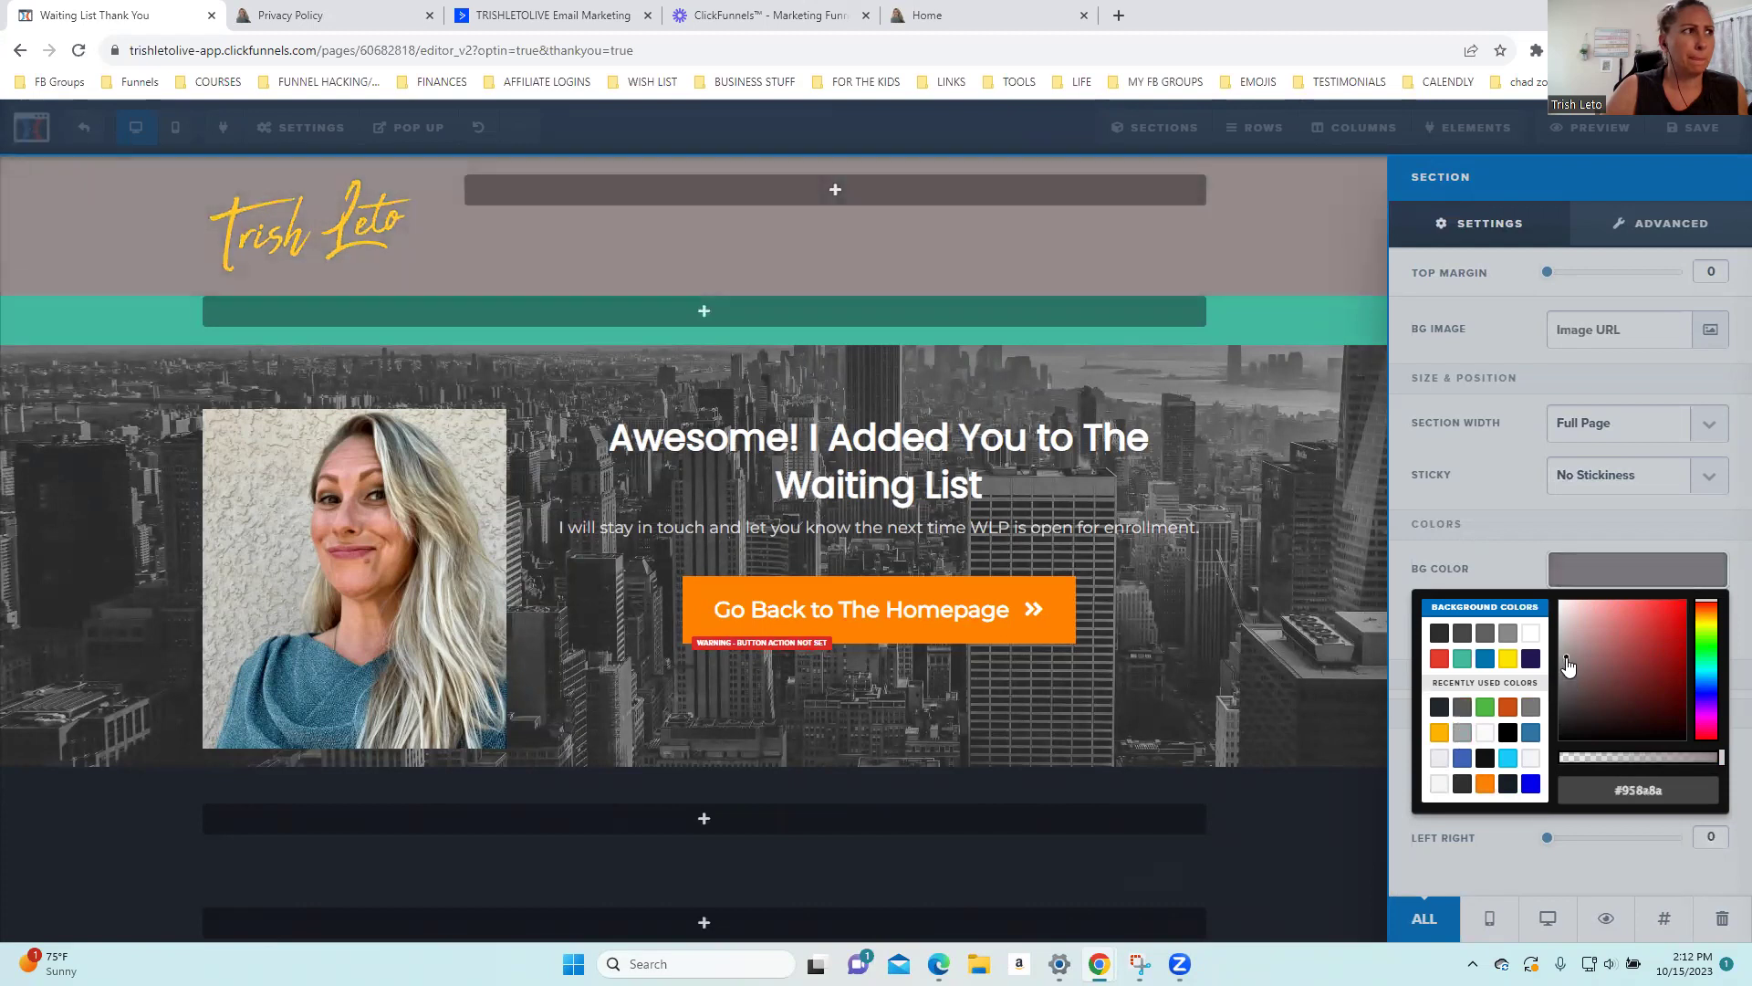
click(1330, 254)
click(1682, 129)
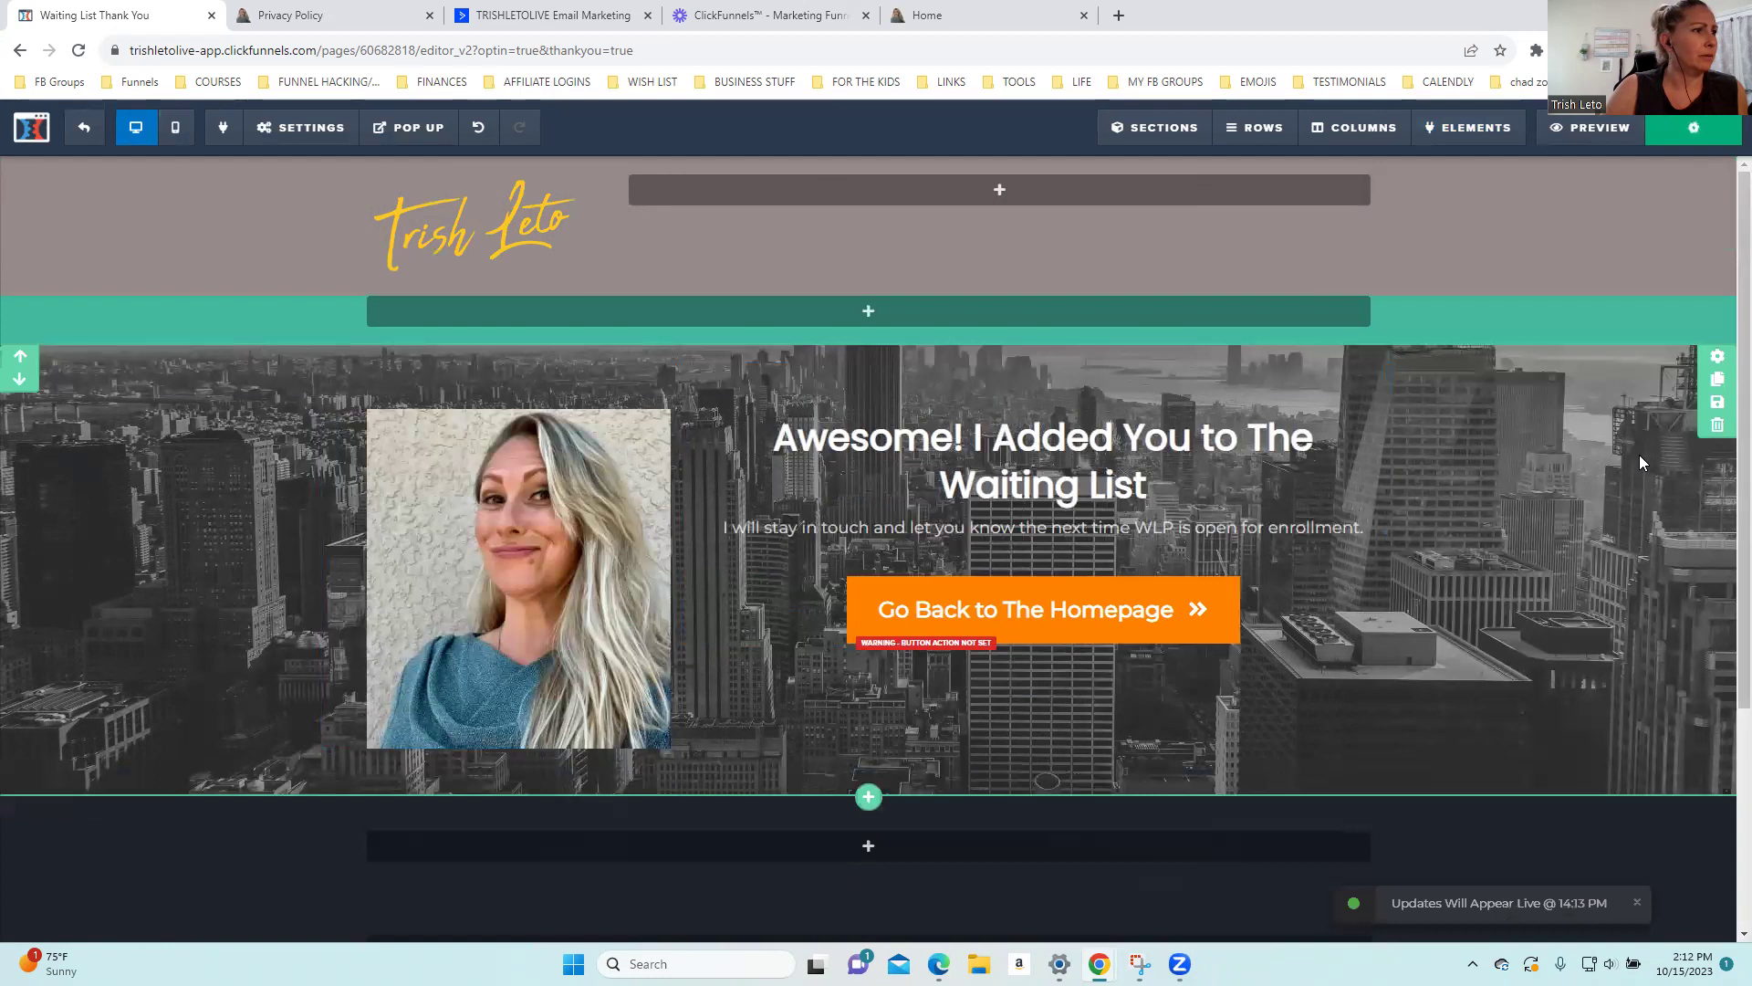
scroll(1639, 455, down, 4)
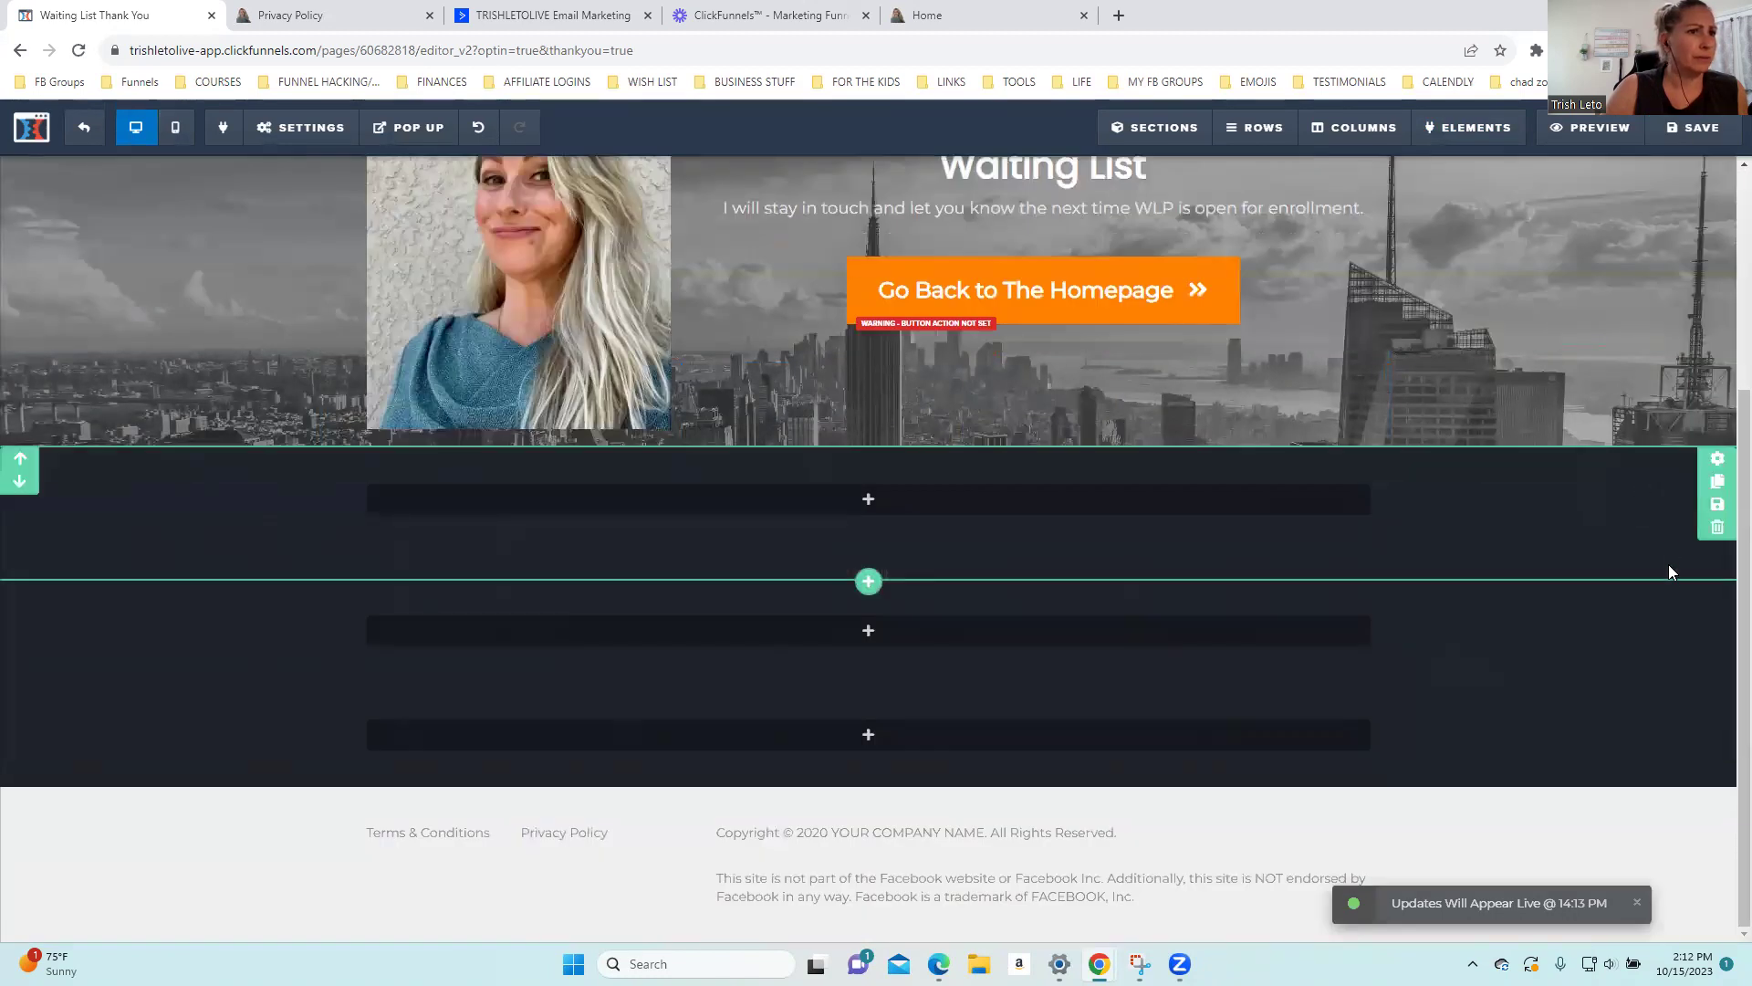
Delete the three empty dark sections below the hero
click(1719, 531)
key(Return)
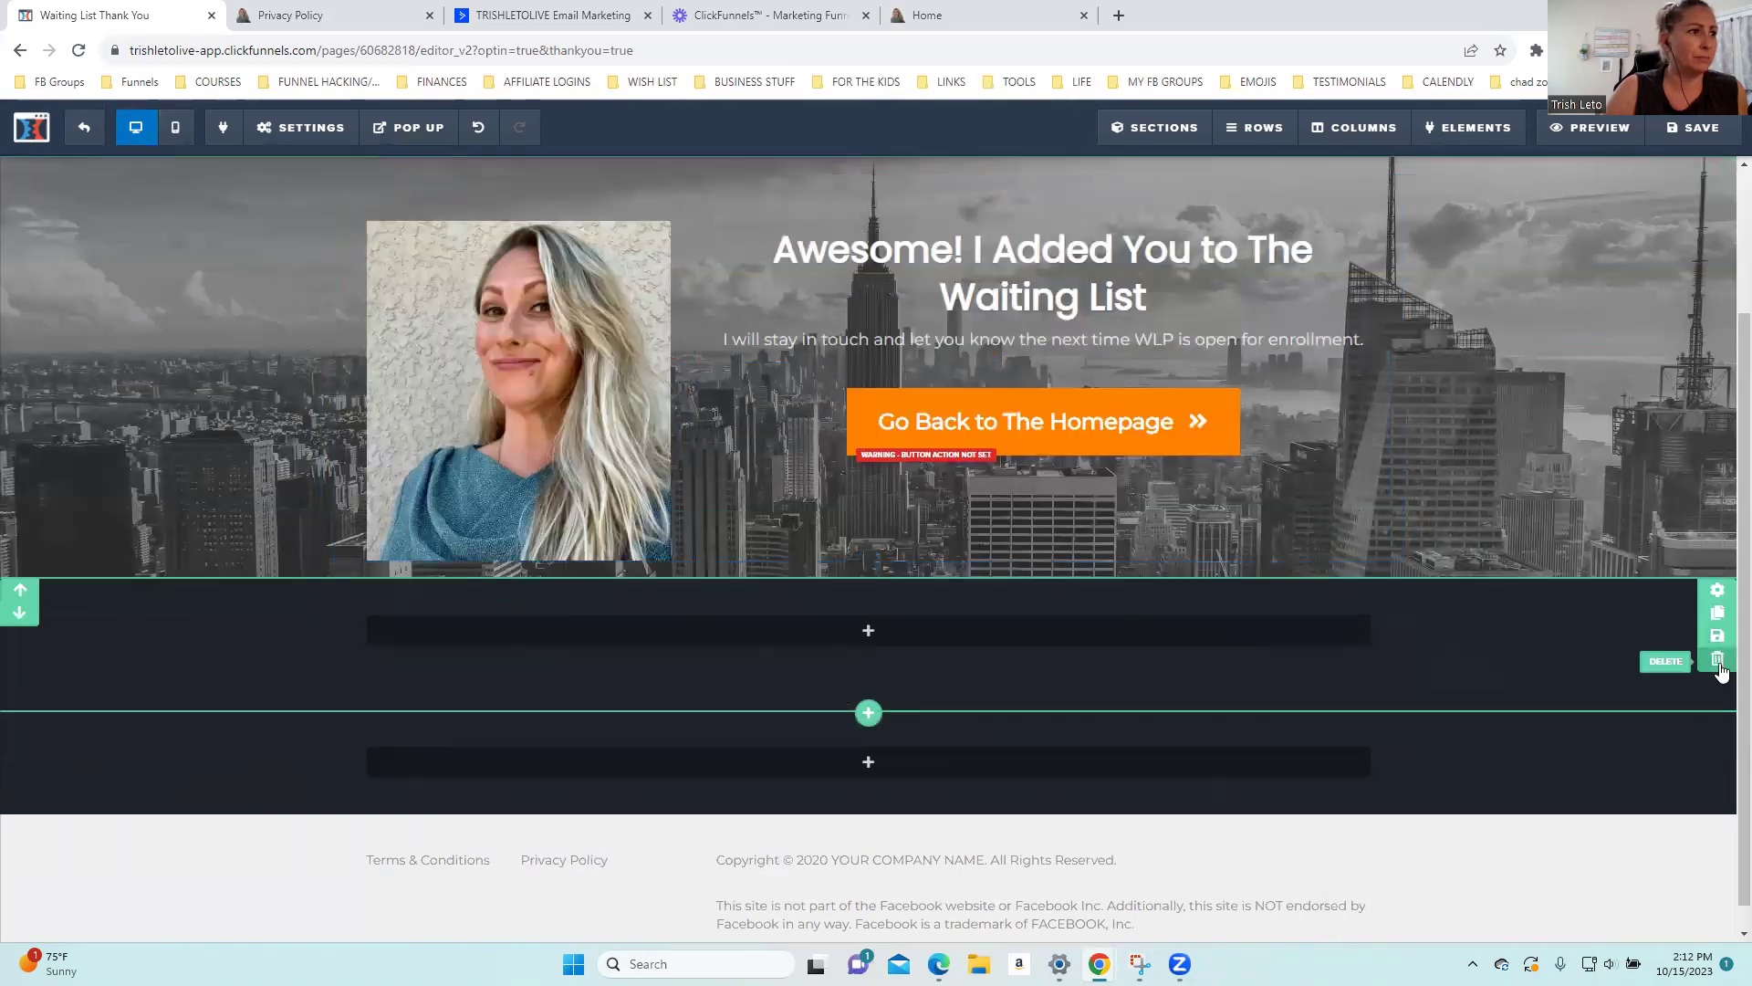
click(1720, 659)
key(Return)
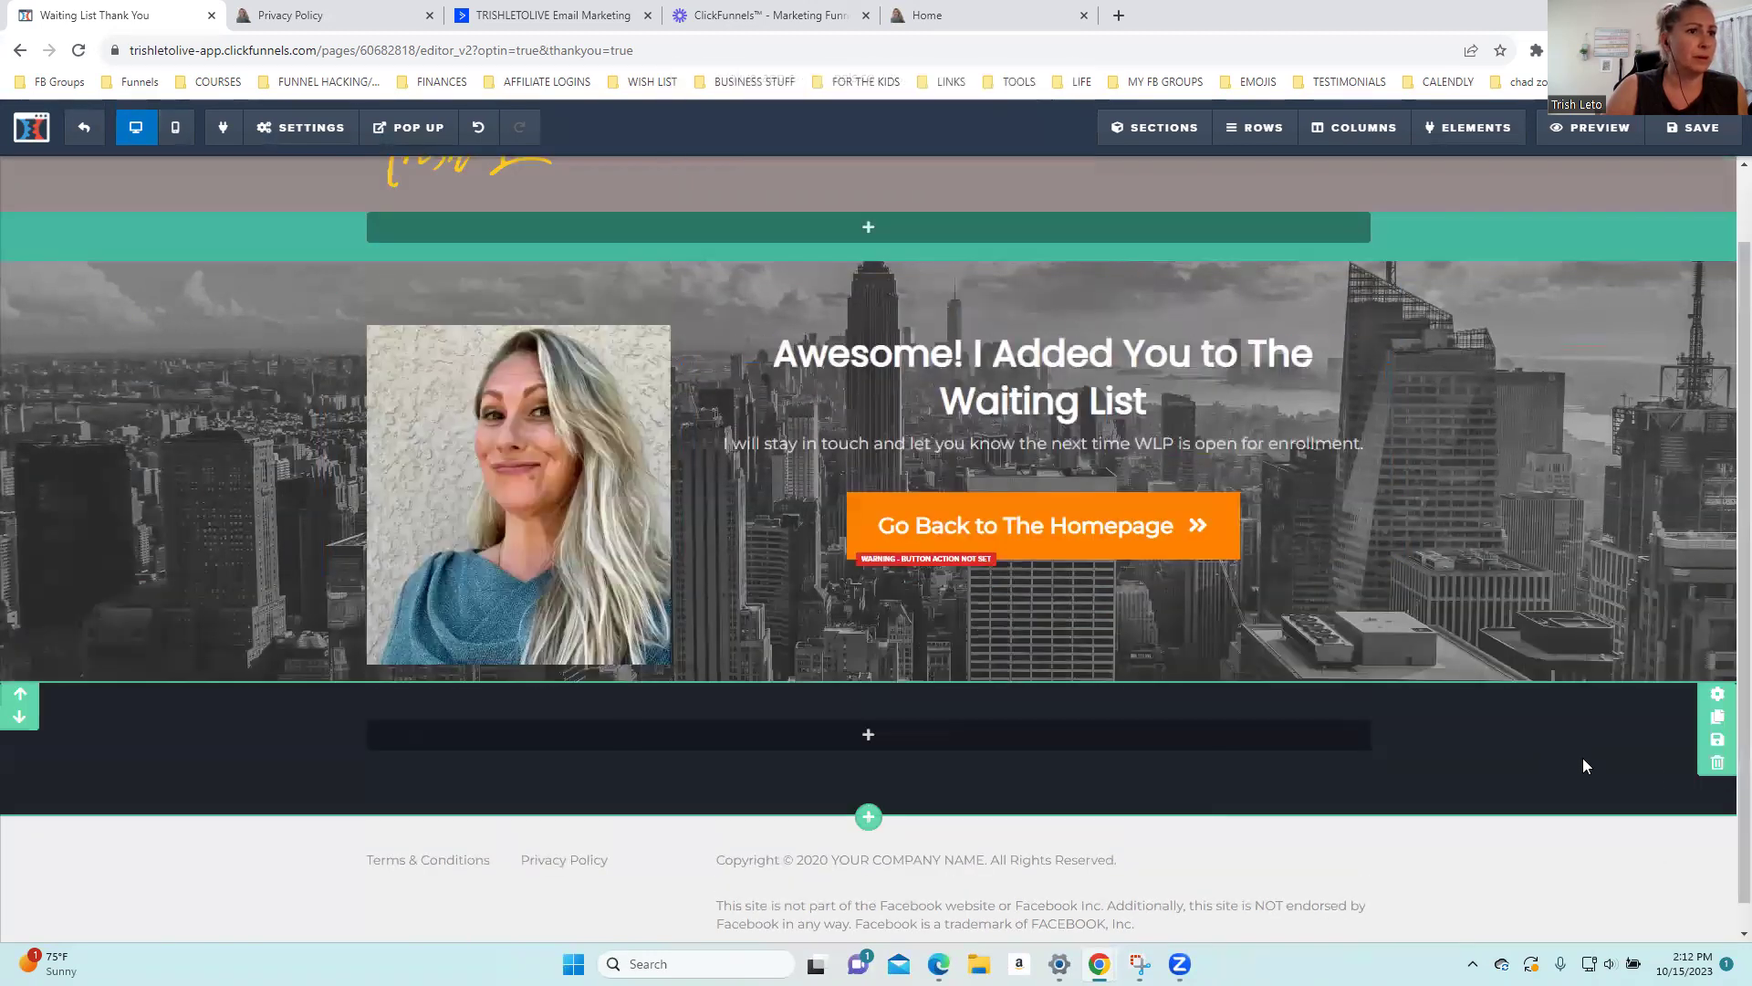
click(1717, 762)
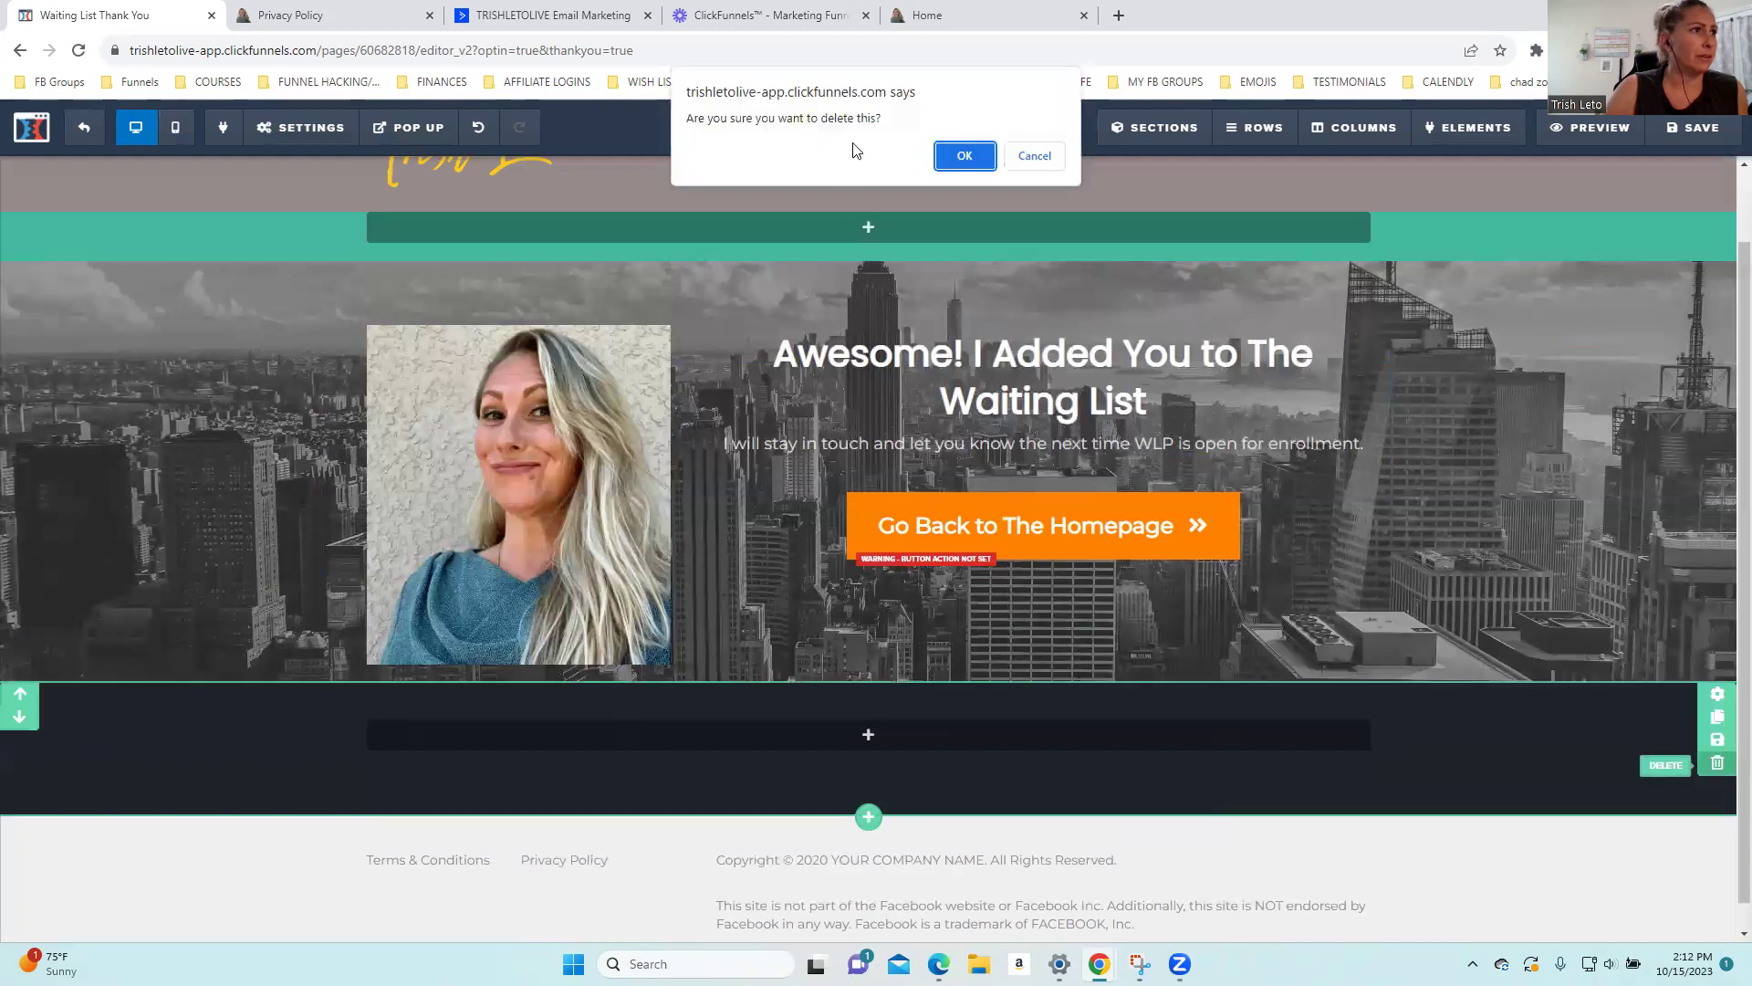
click(965, 155)
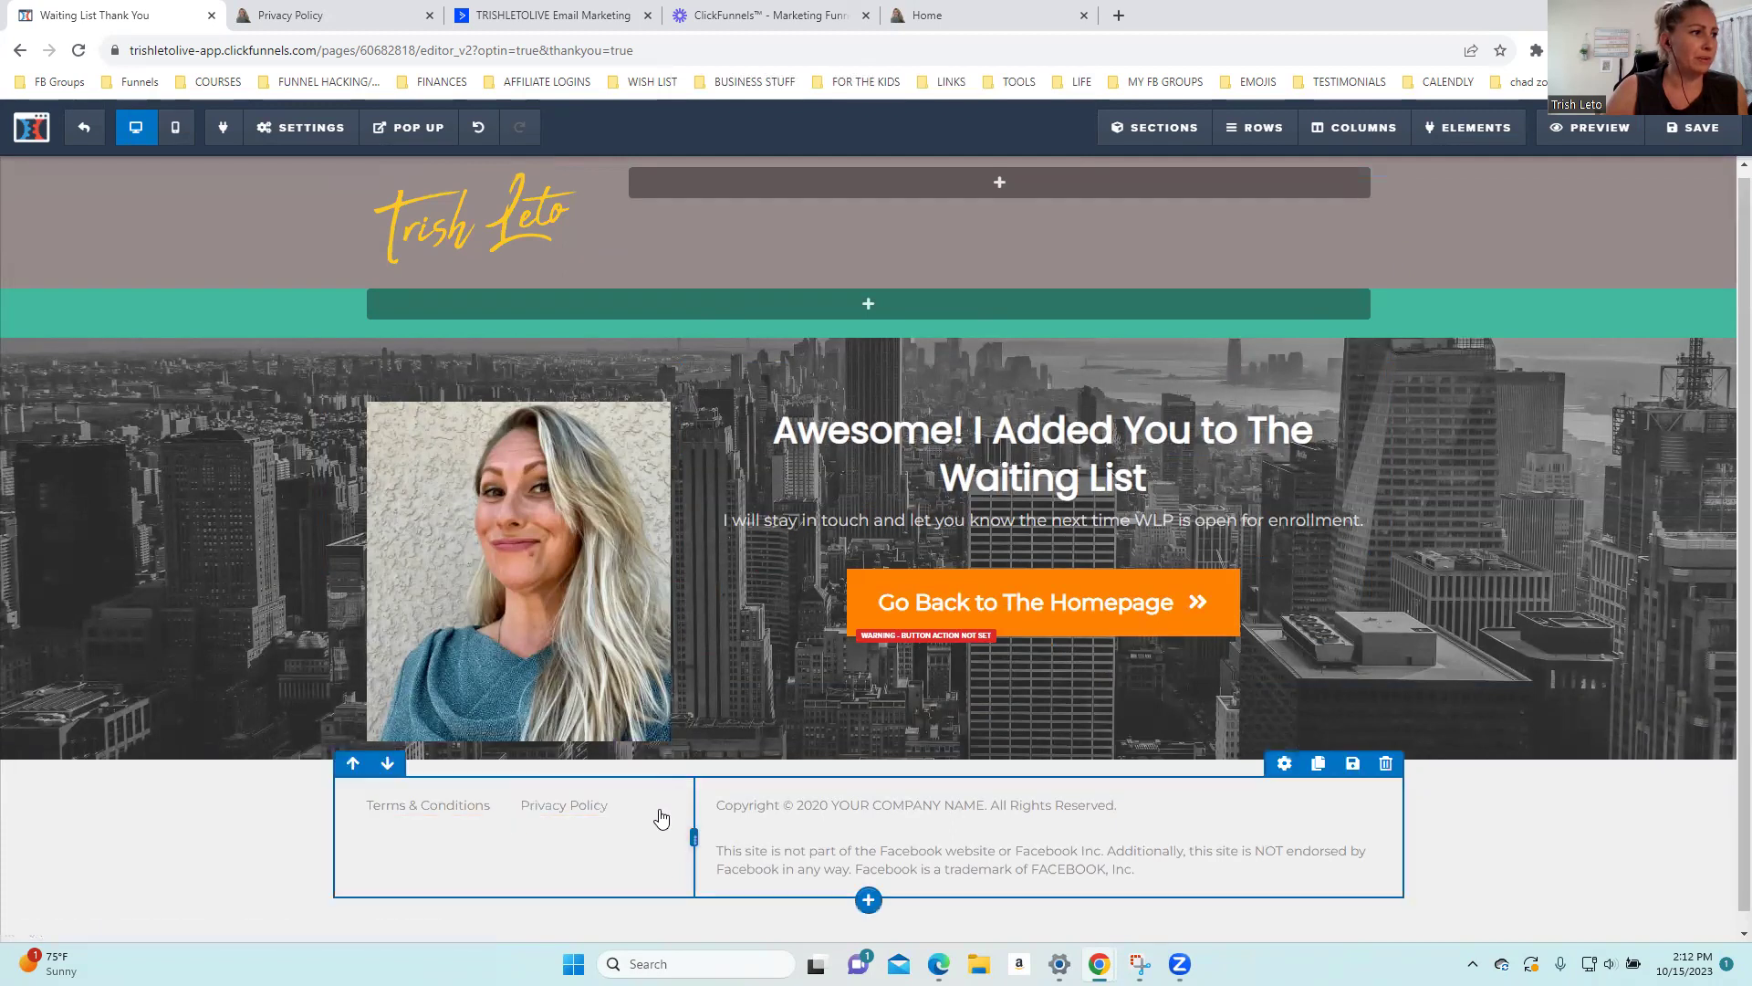
Remove the Terms & Conditions/Privacy Policy links and Facebook disclaimer, keep the copyright line, and save
click(653, 783)
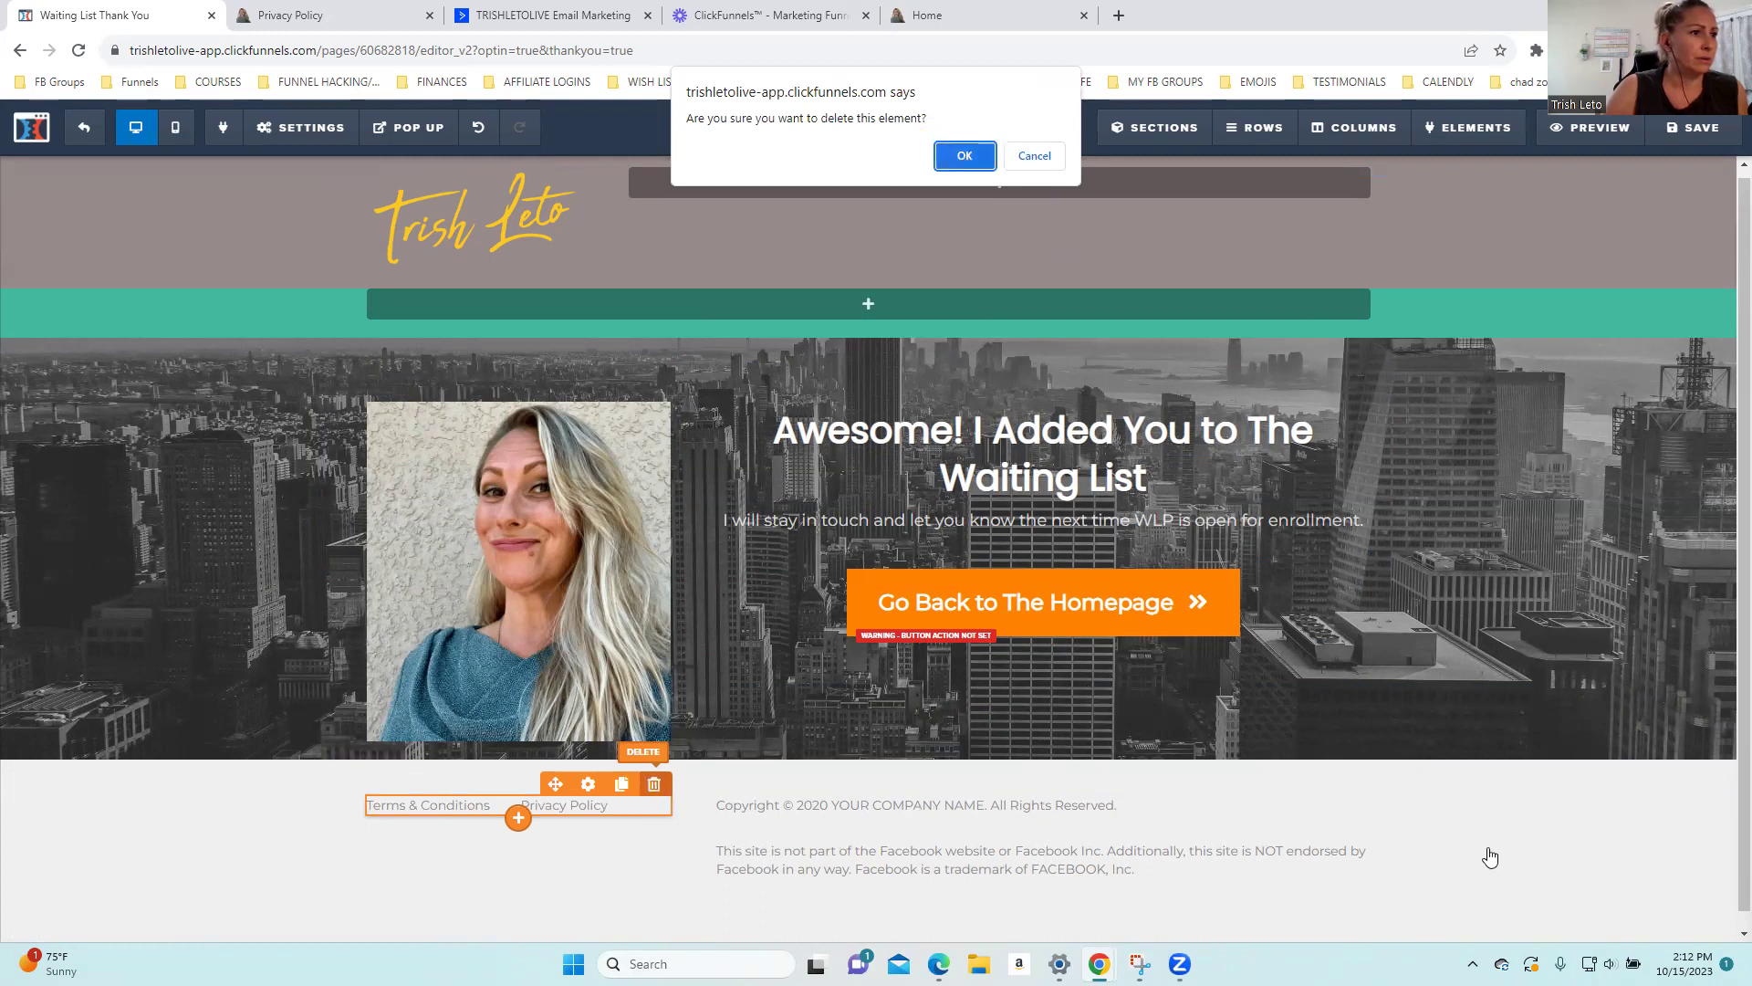
click(965, 157)
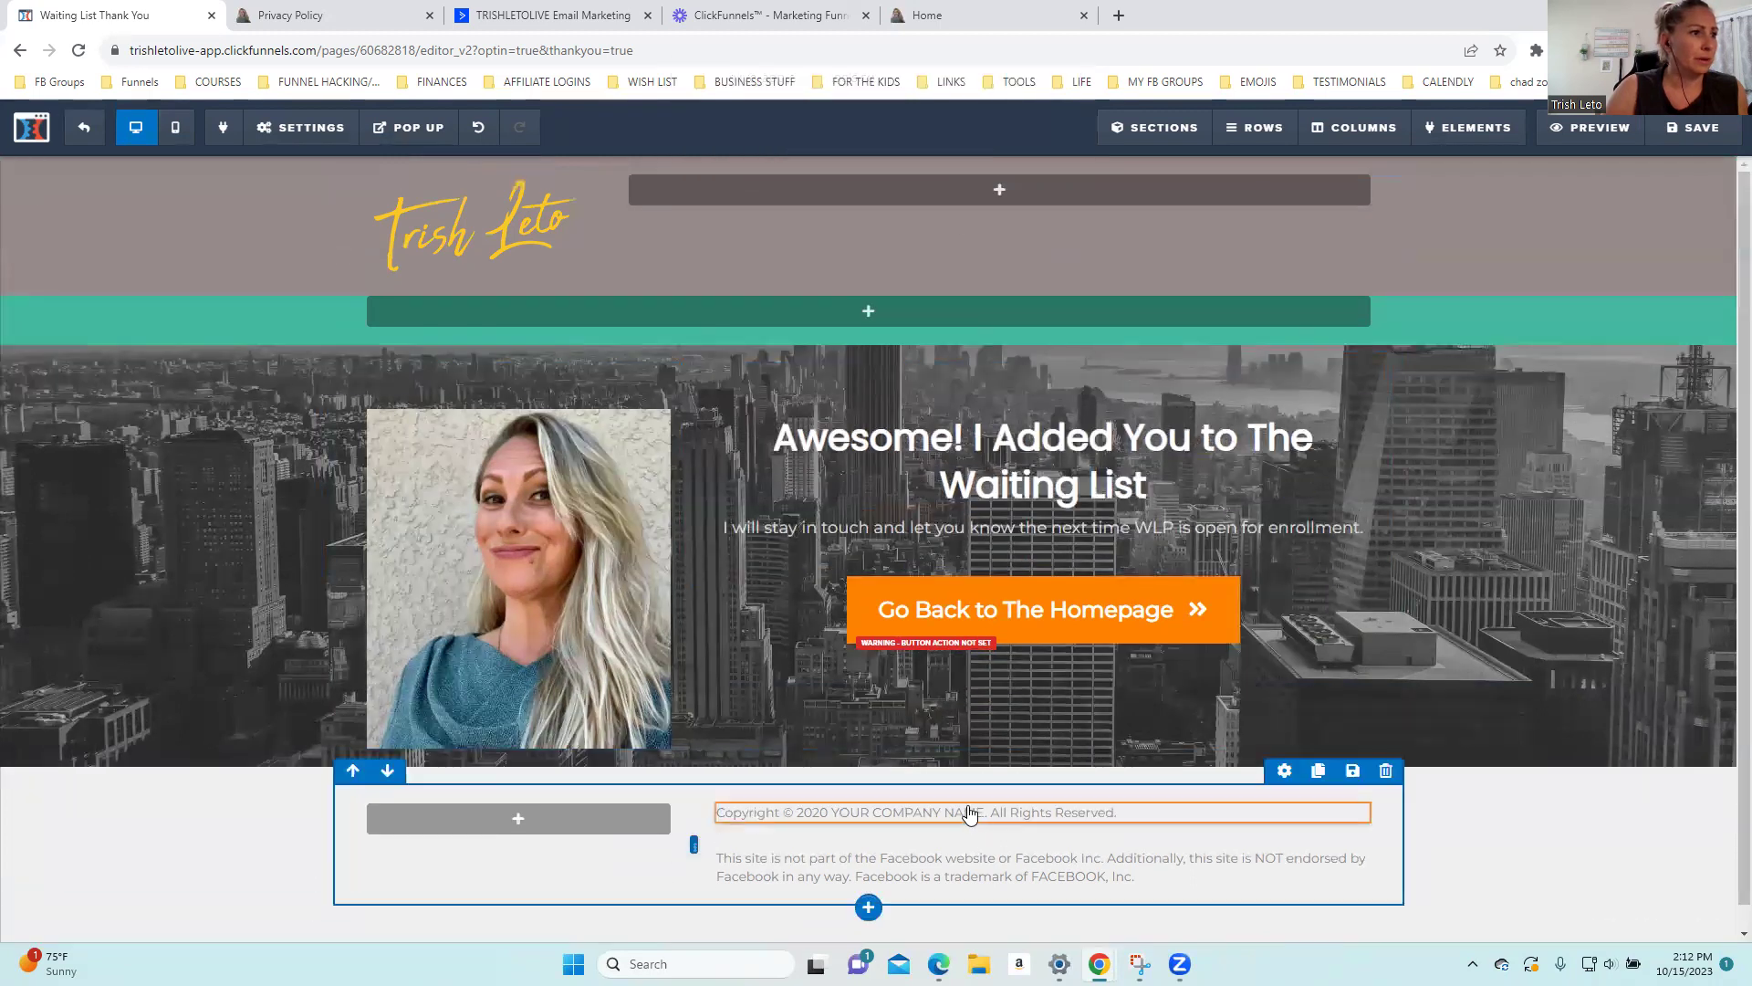
click(1041, 820)
click(1093, 860)
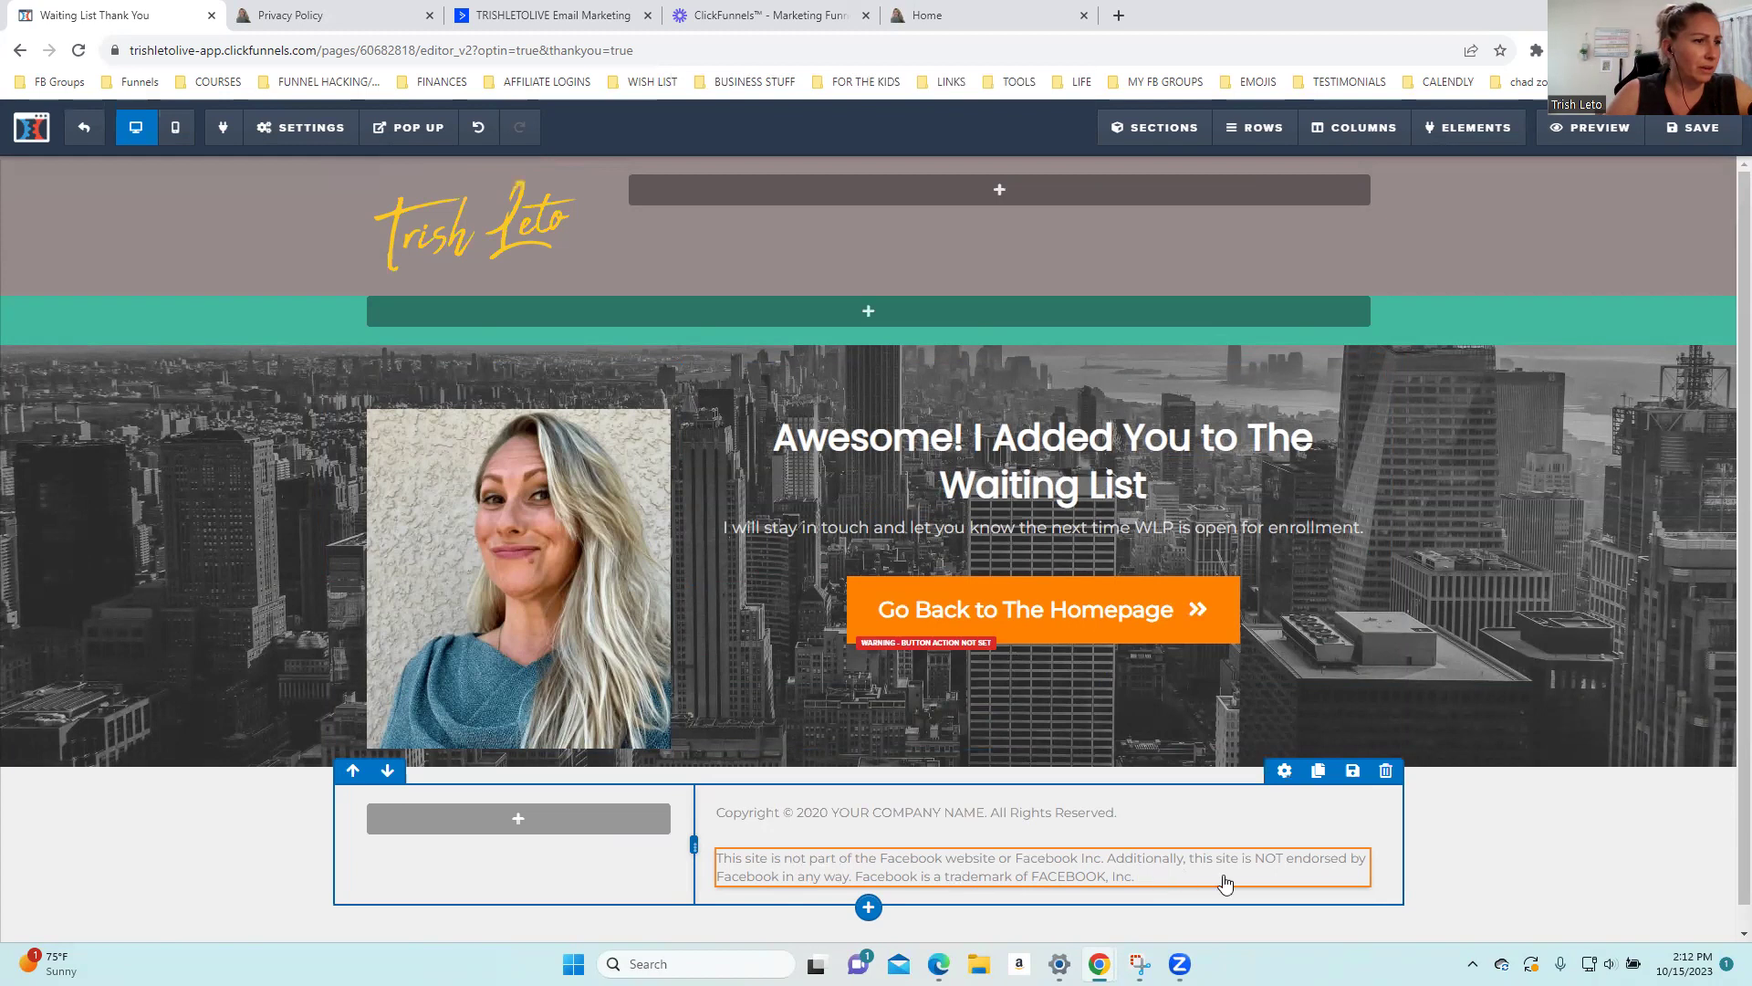
mouse_move(1309, 881)
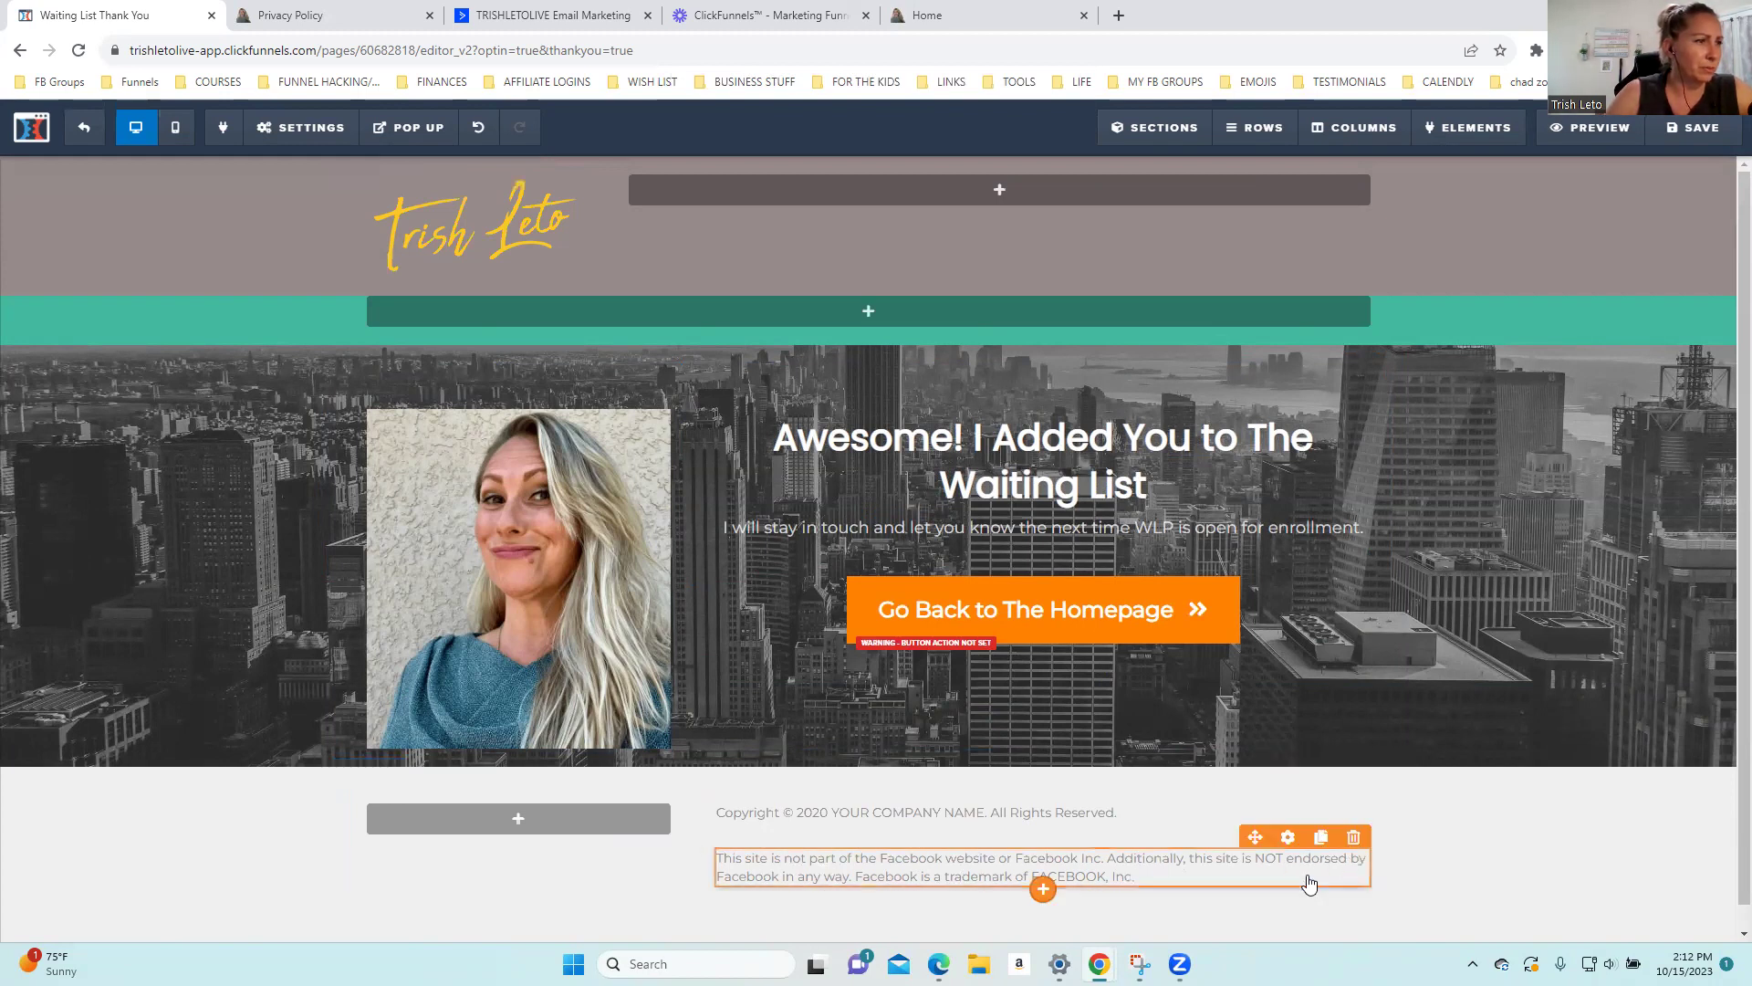
click(1355, 838)
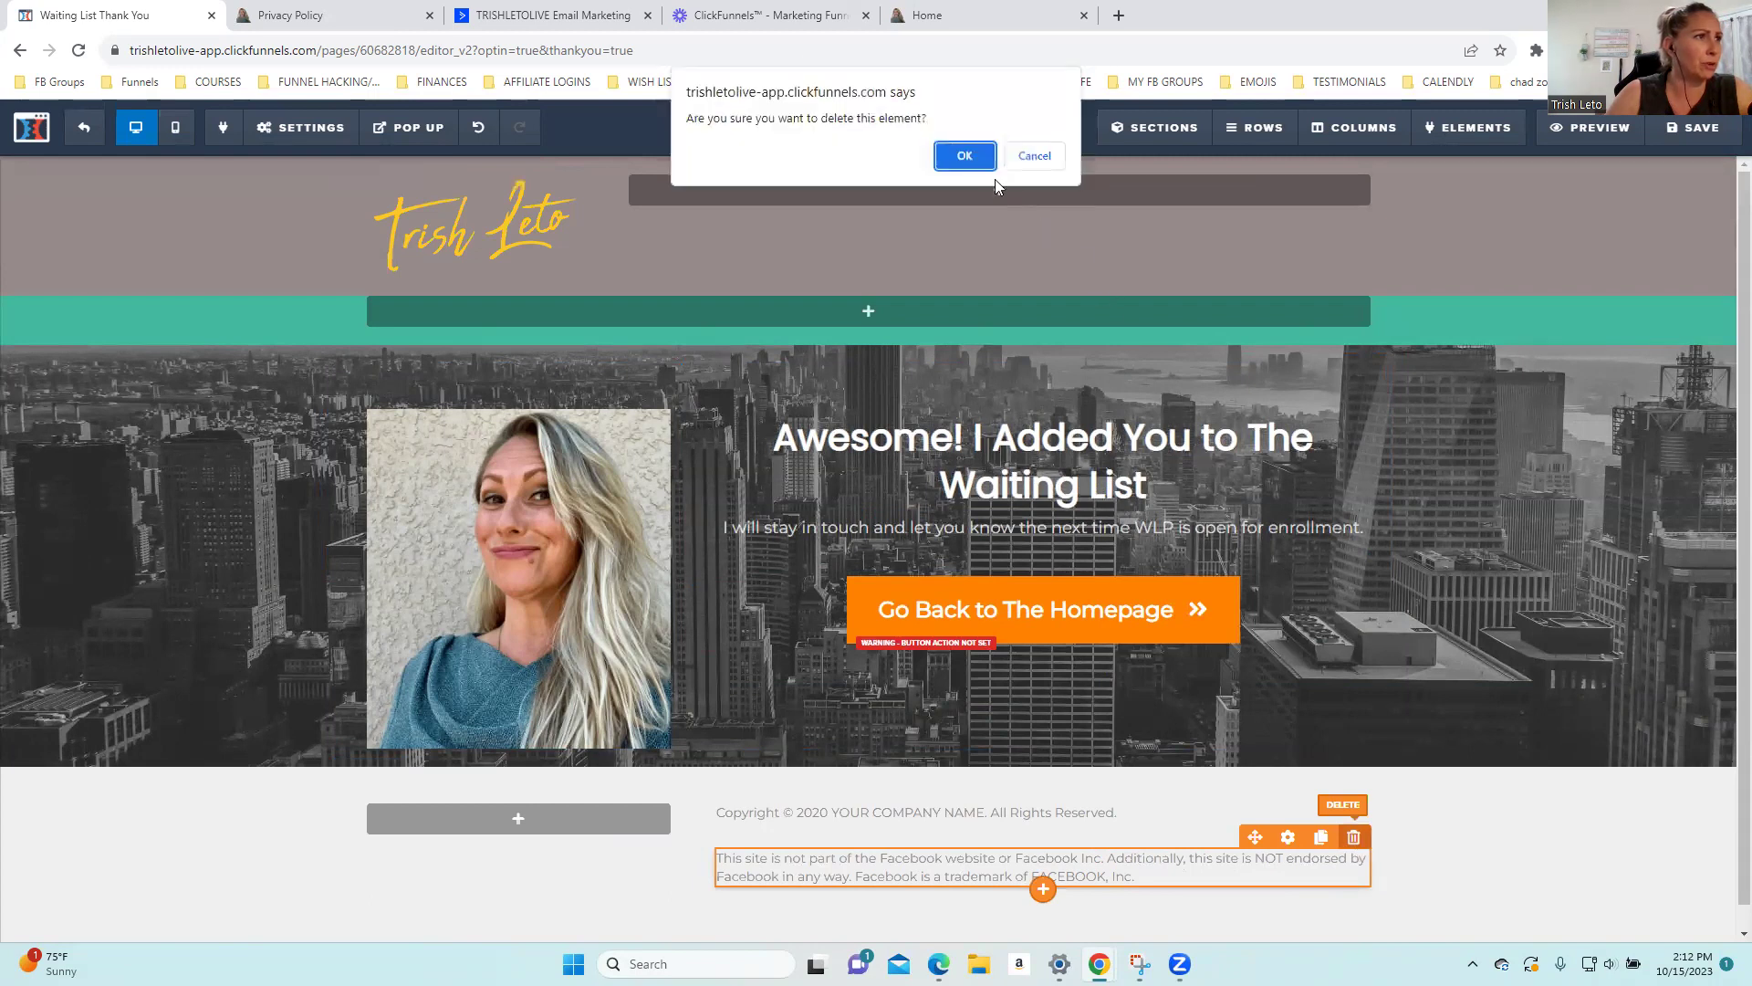
click(982, 164)
click(1693, 128)
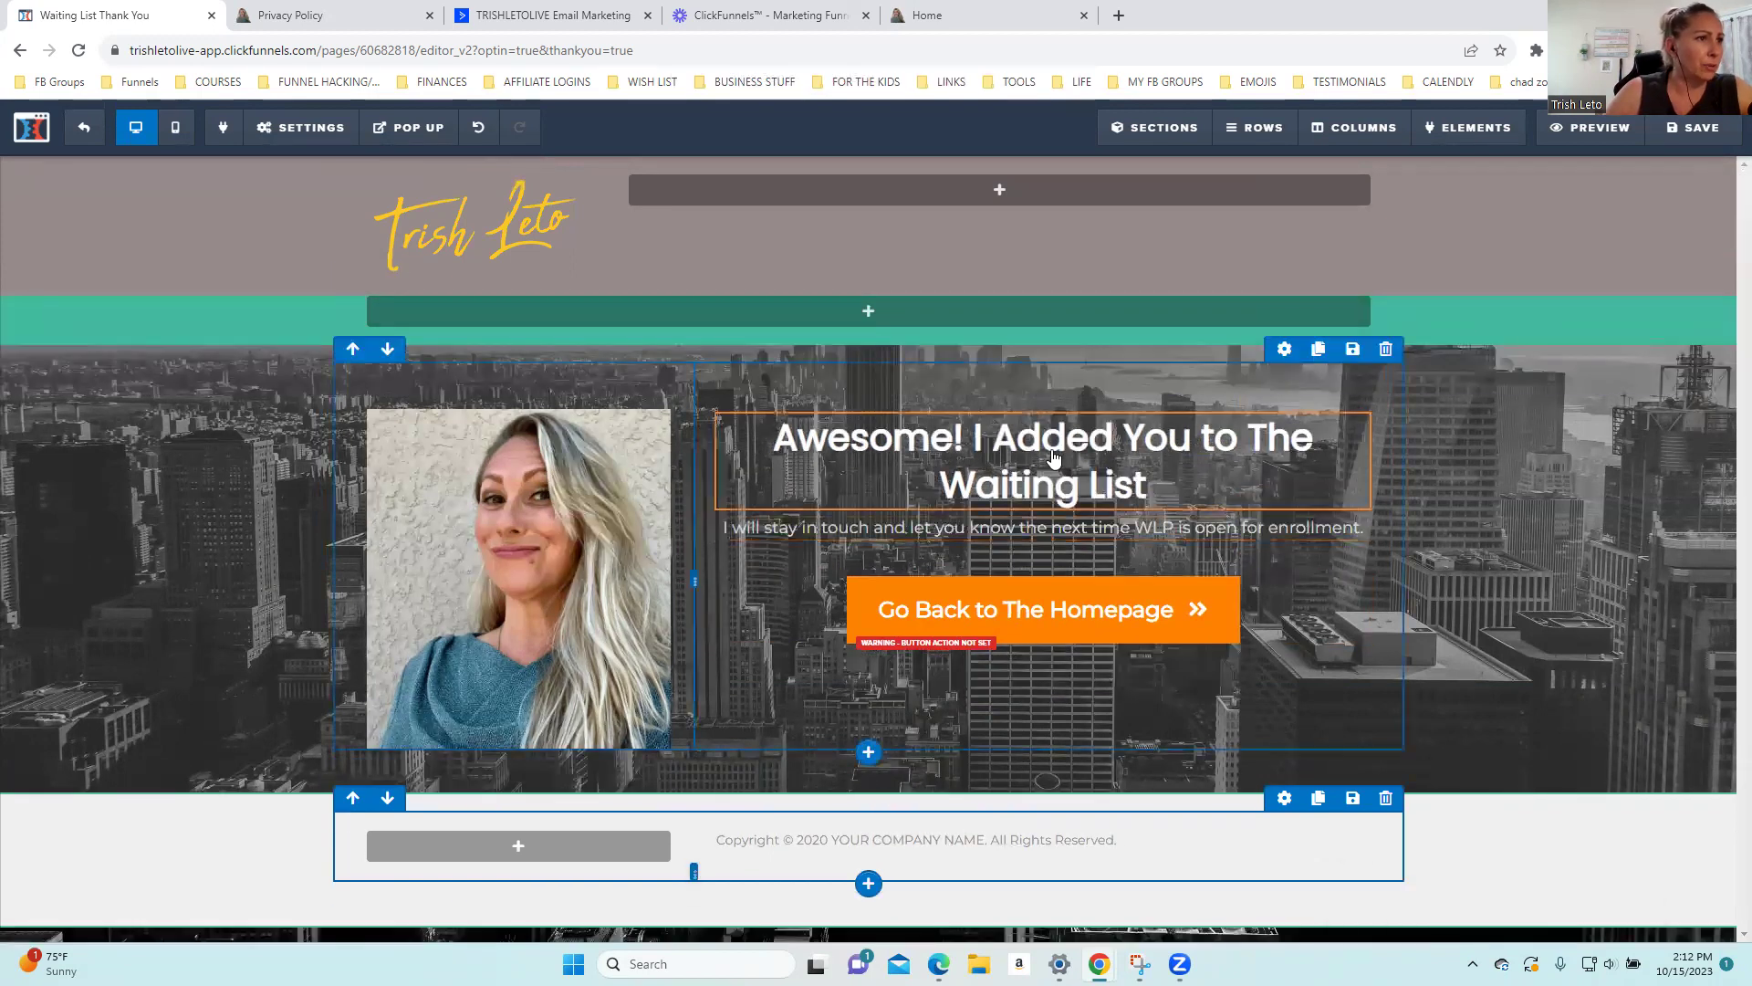
Replace the headline with 'Your Free Ebook is on it's way to your Inbox. Don't forget to check your SPAM folder'
click(1052, 449)
drag(1152, 486, 967, 451)
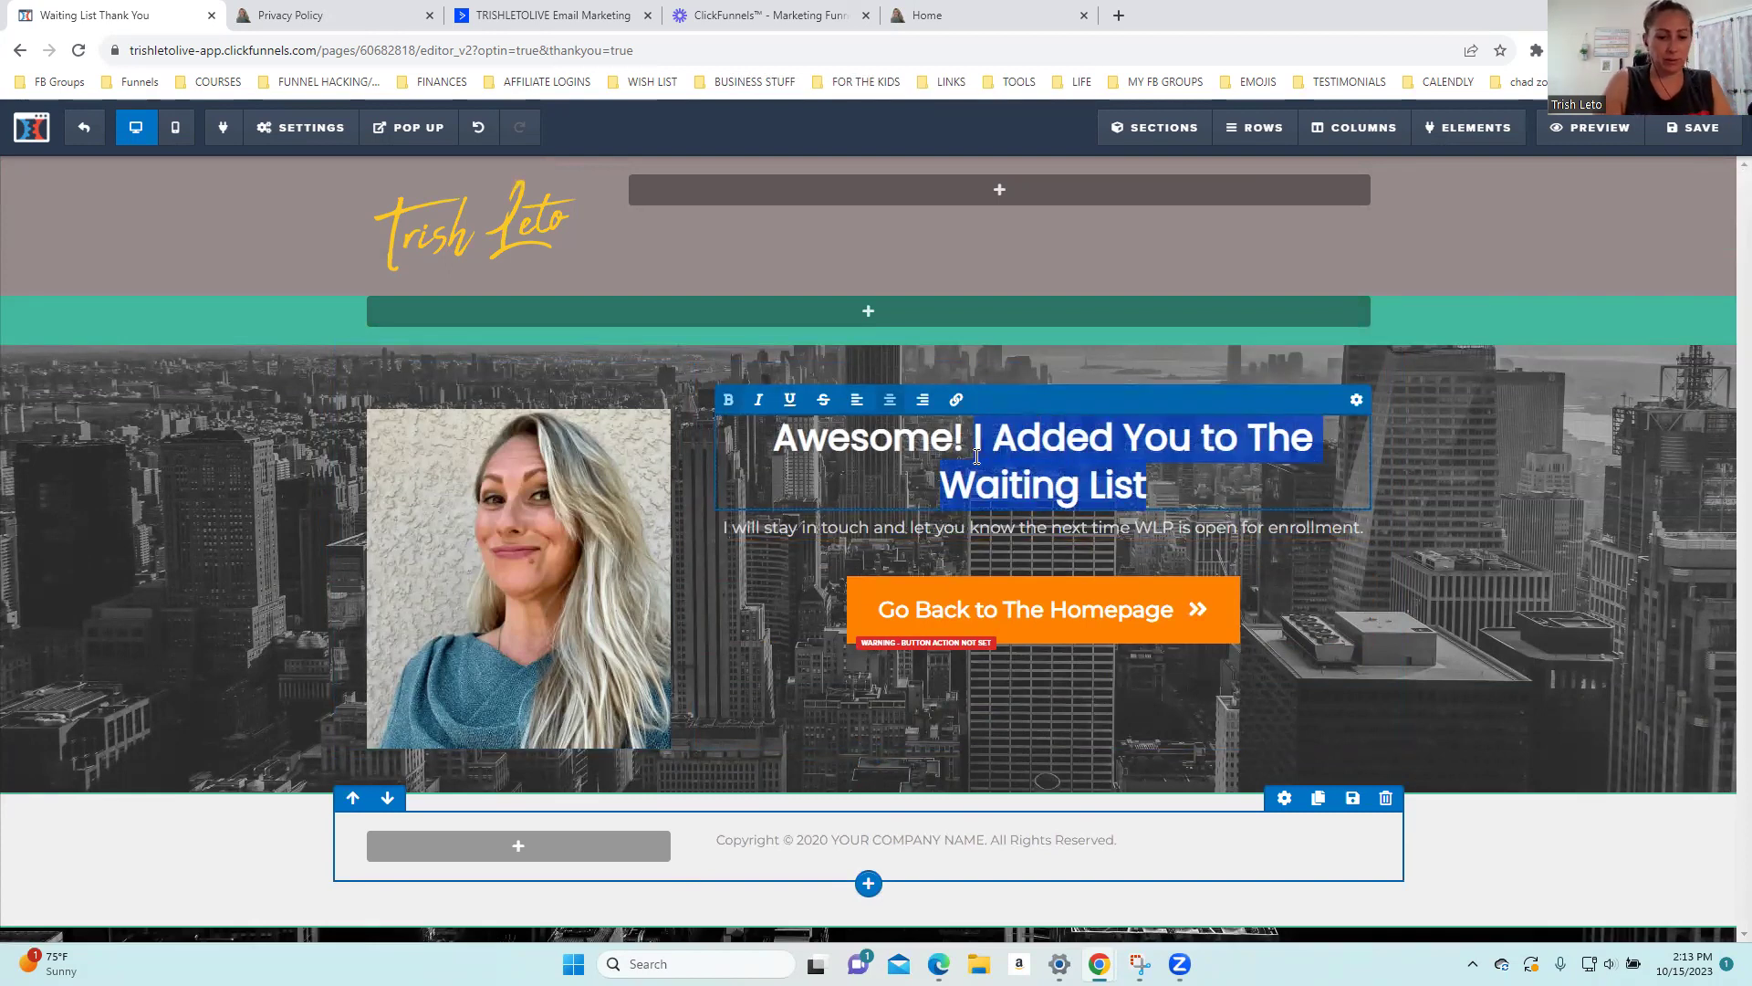
text(Your F)
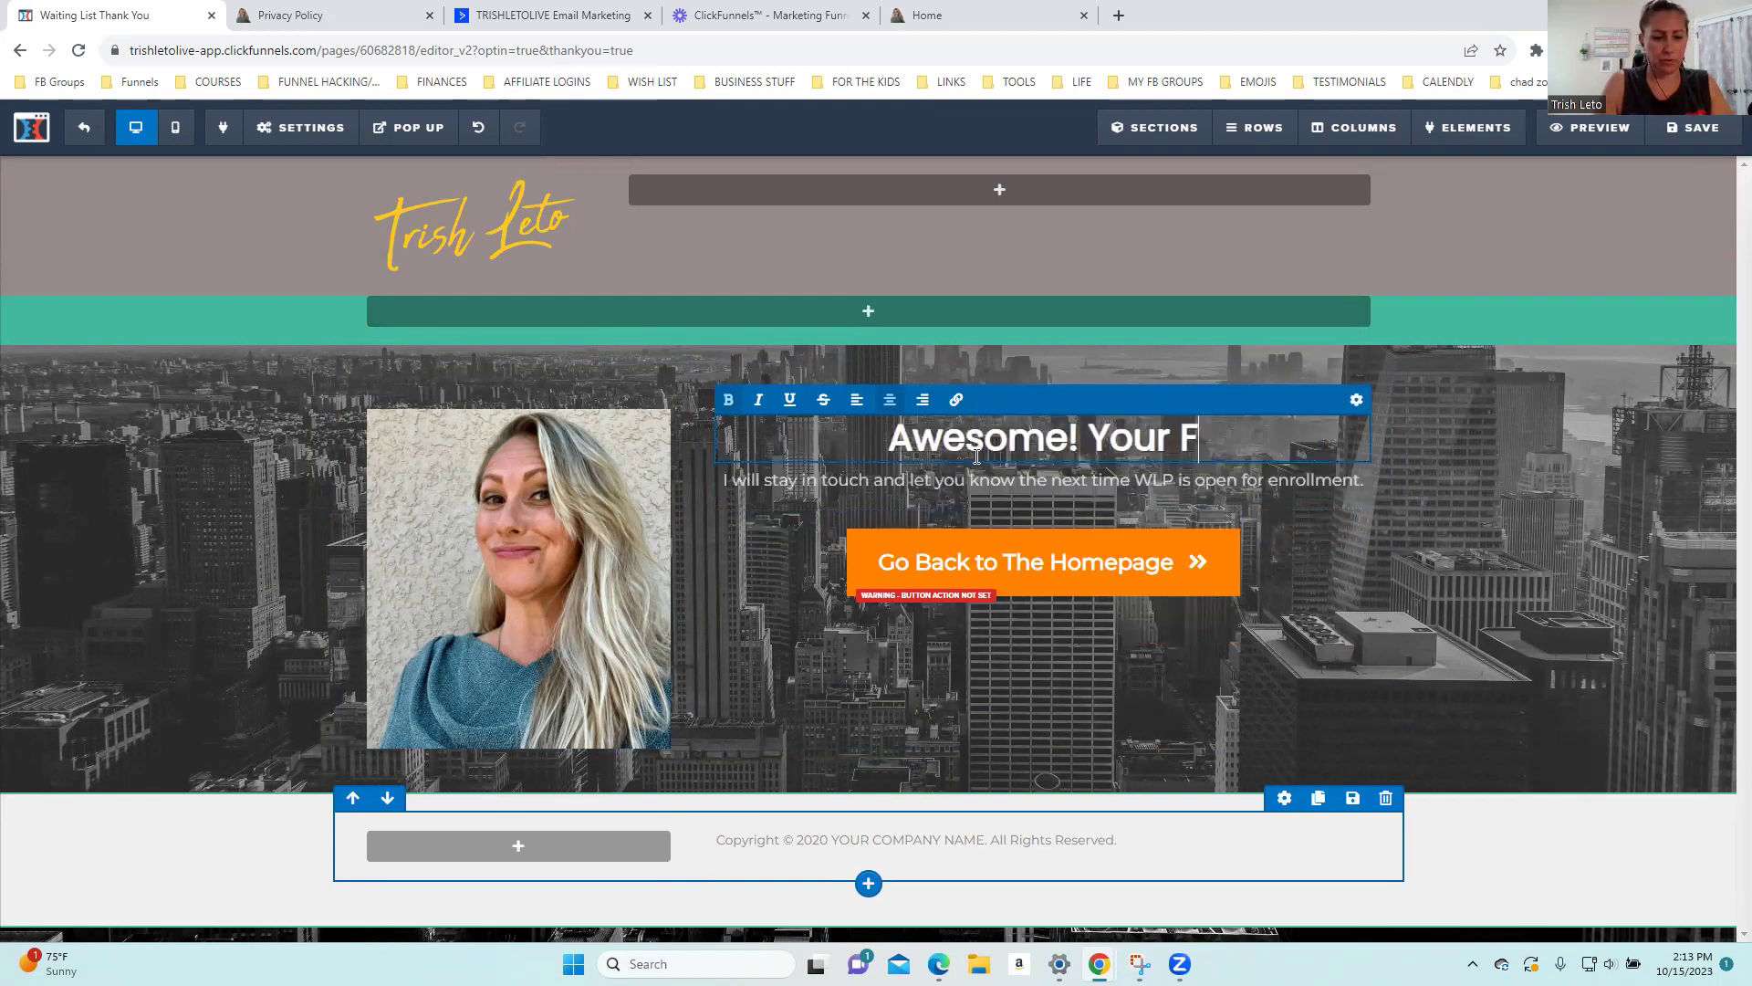
text(ree E)
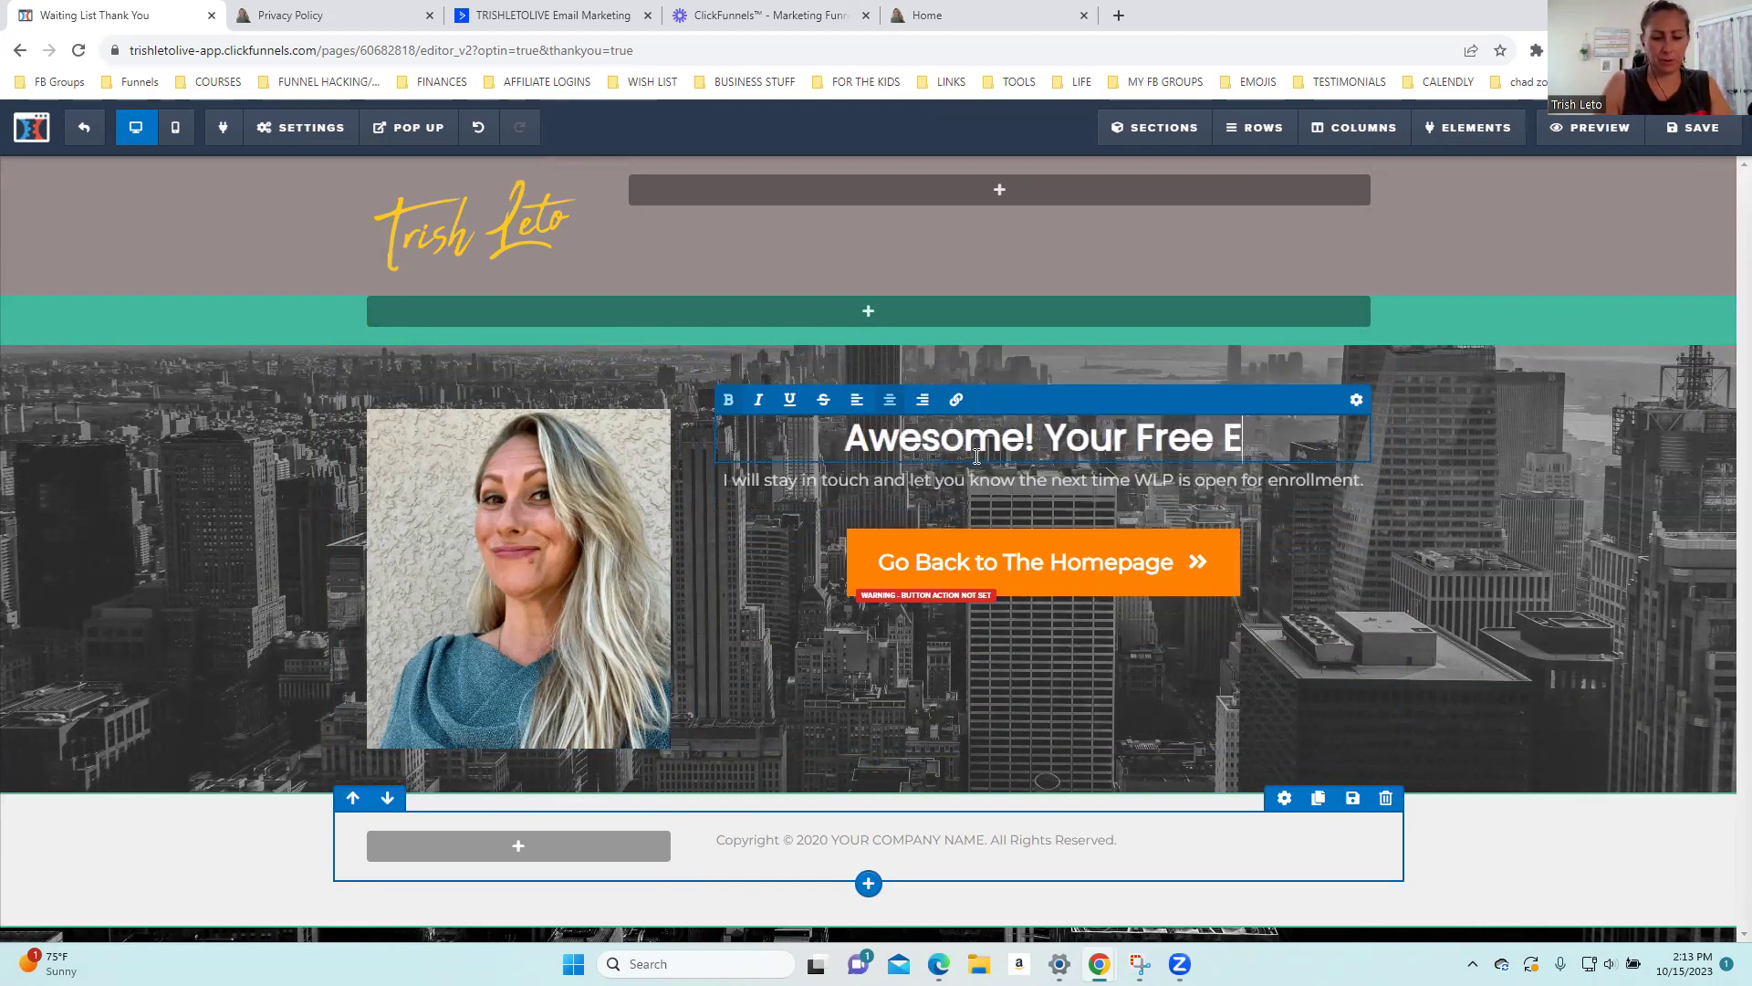
text(book is o)
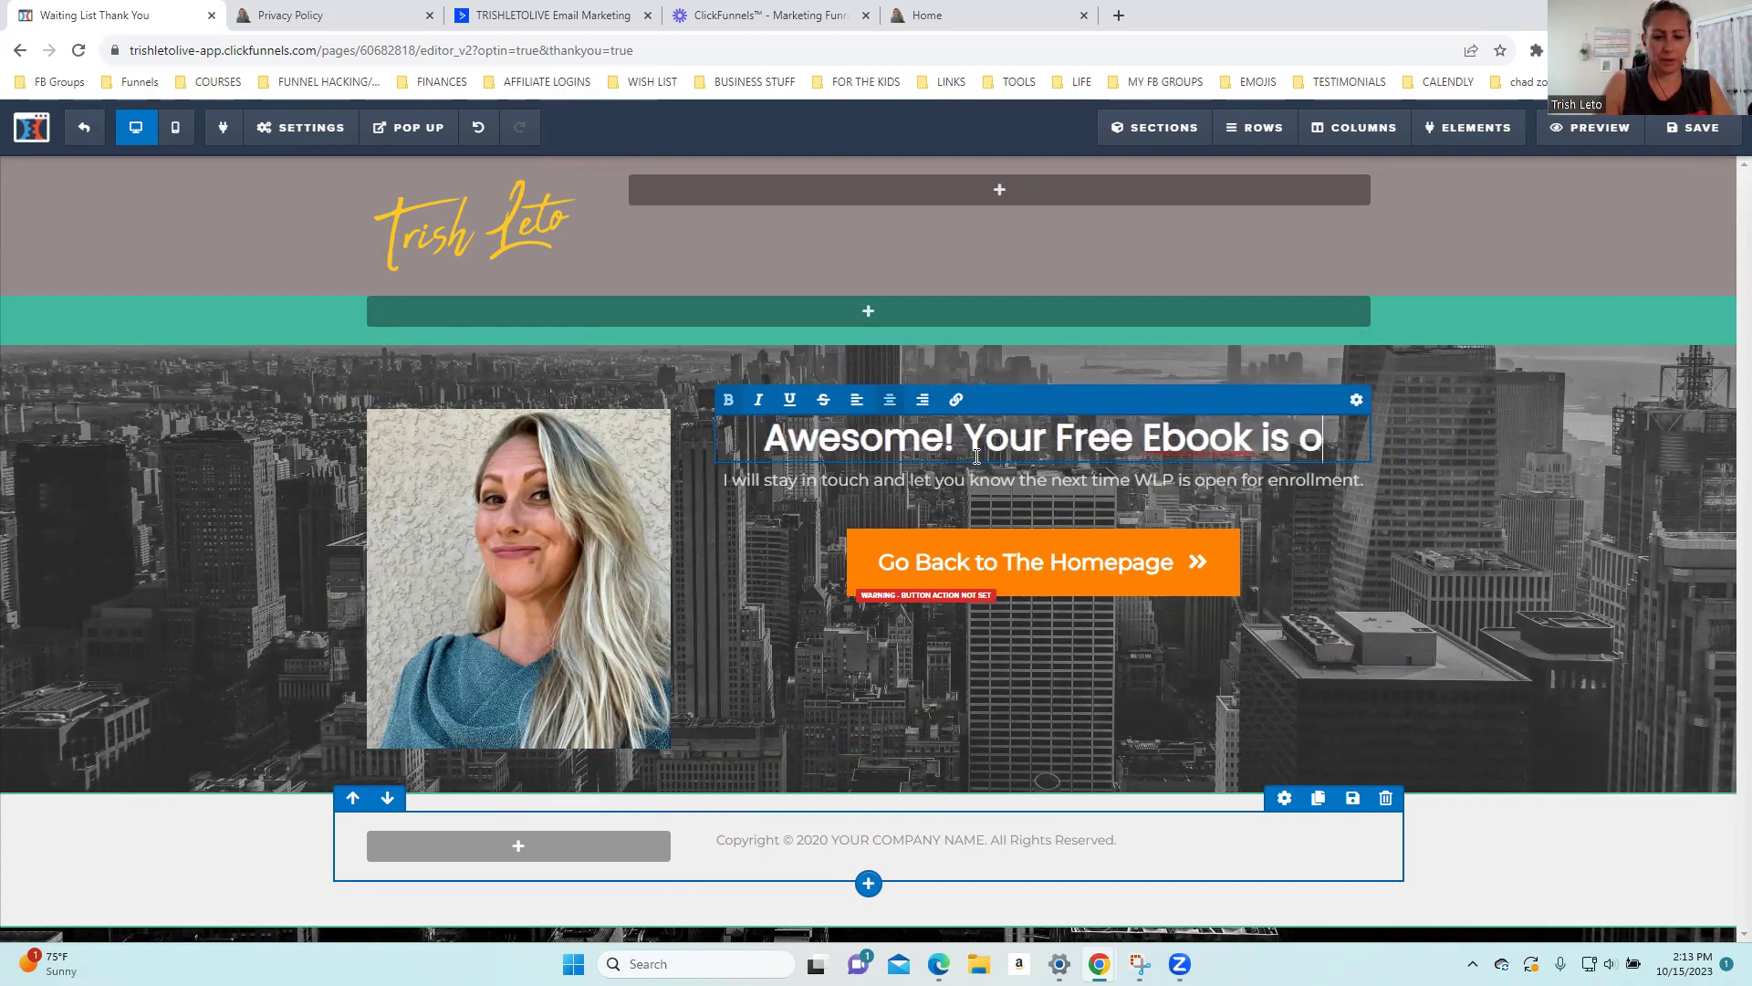
text(n it's way to )
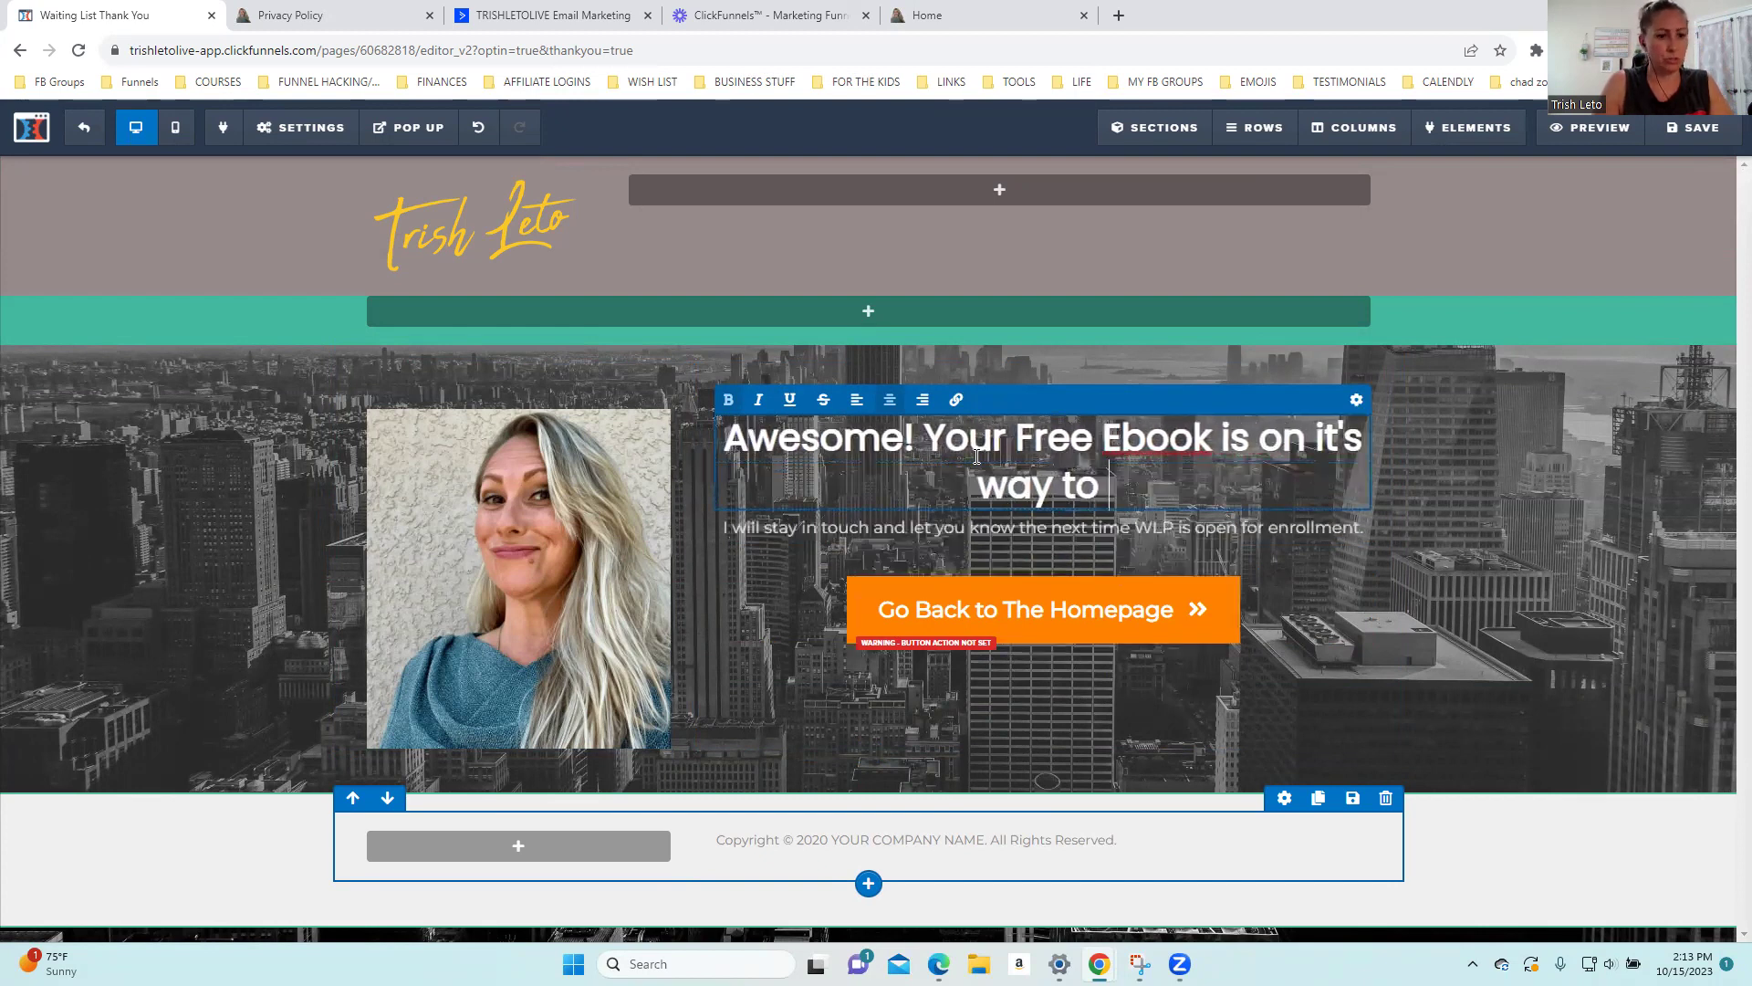
text(your Inb)
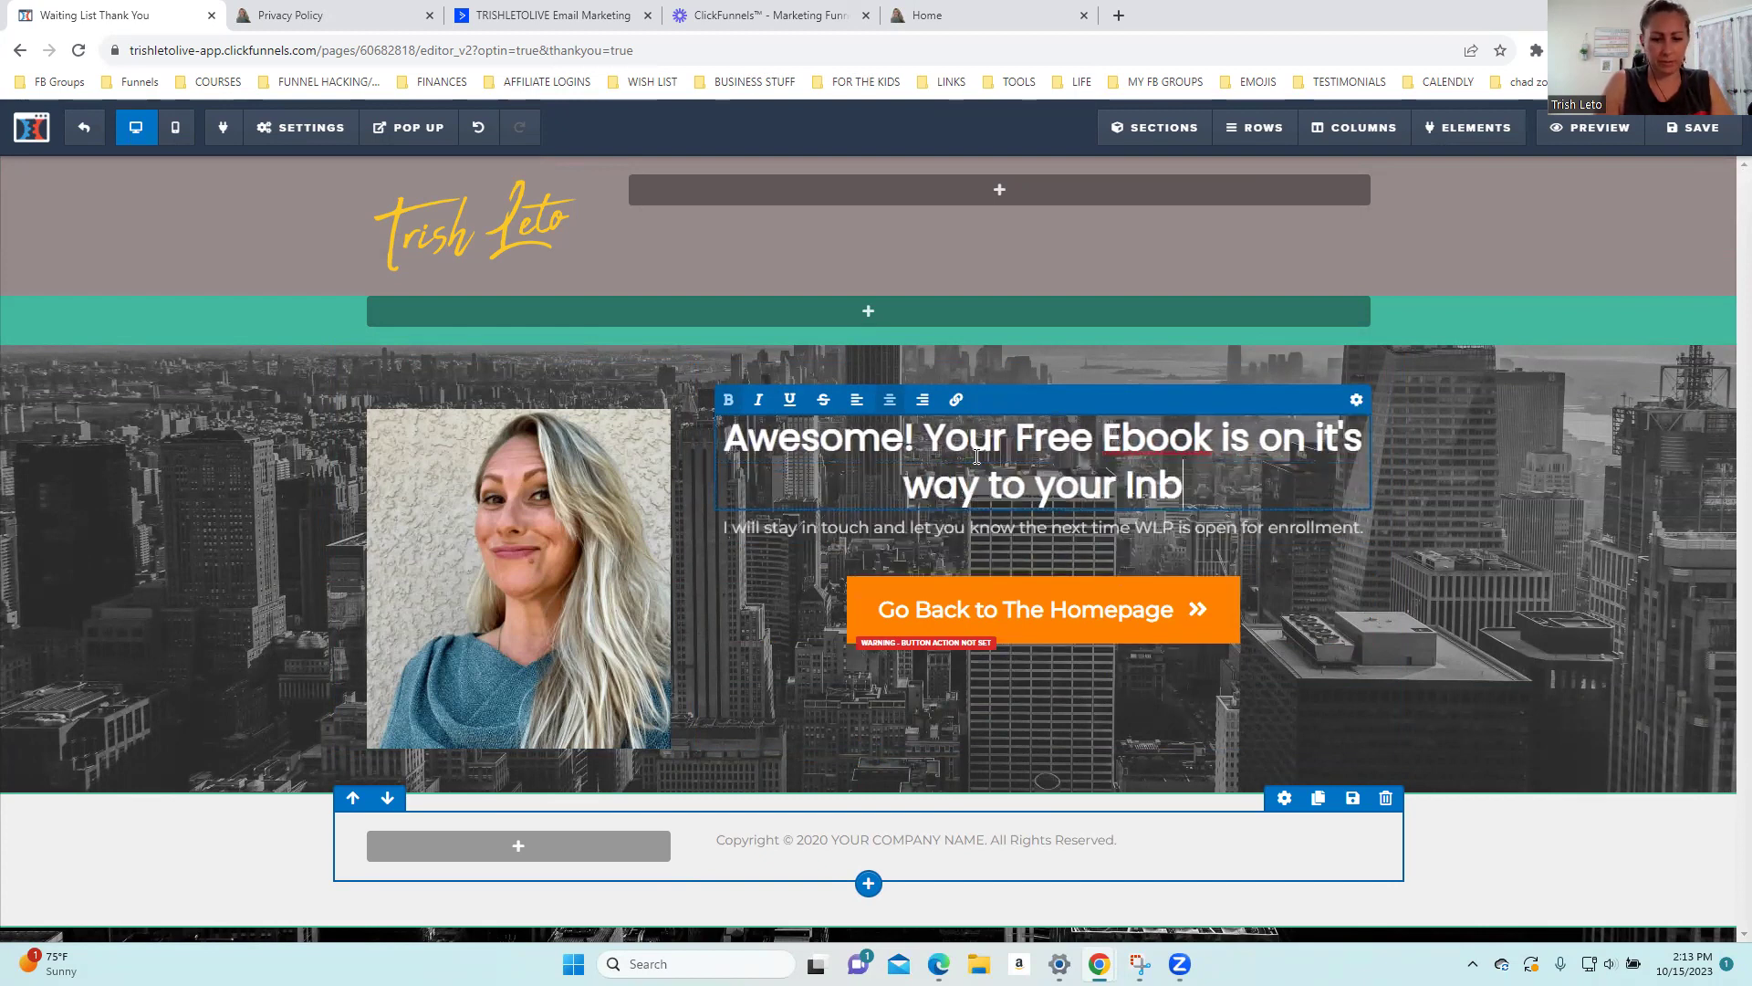
text(ox. Don't)
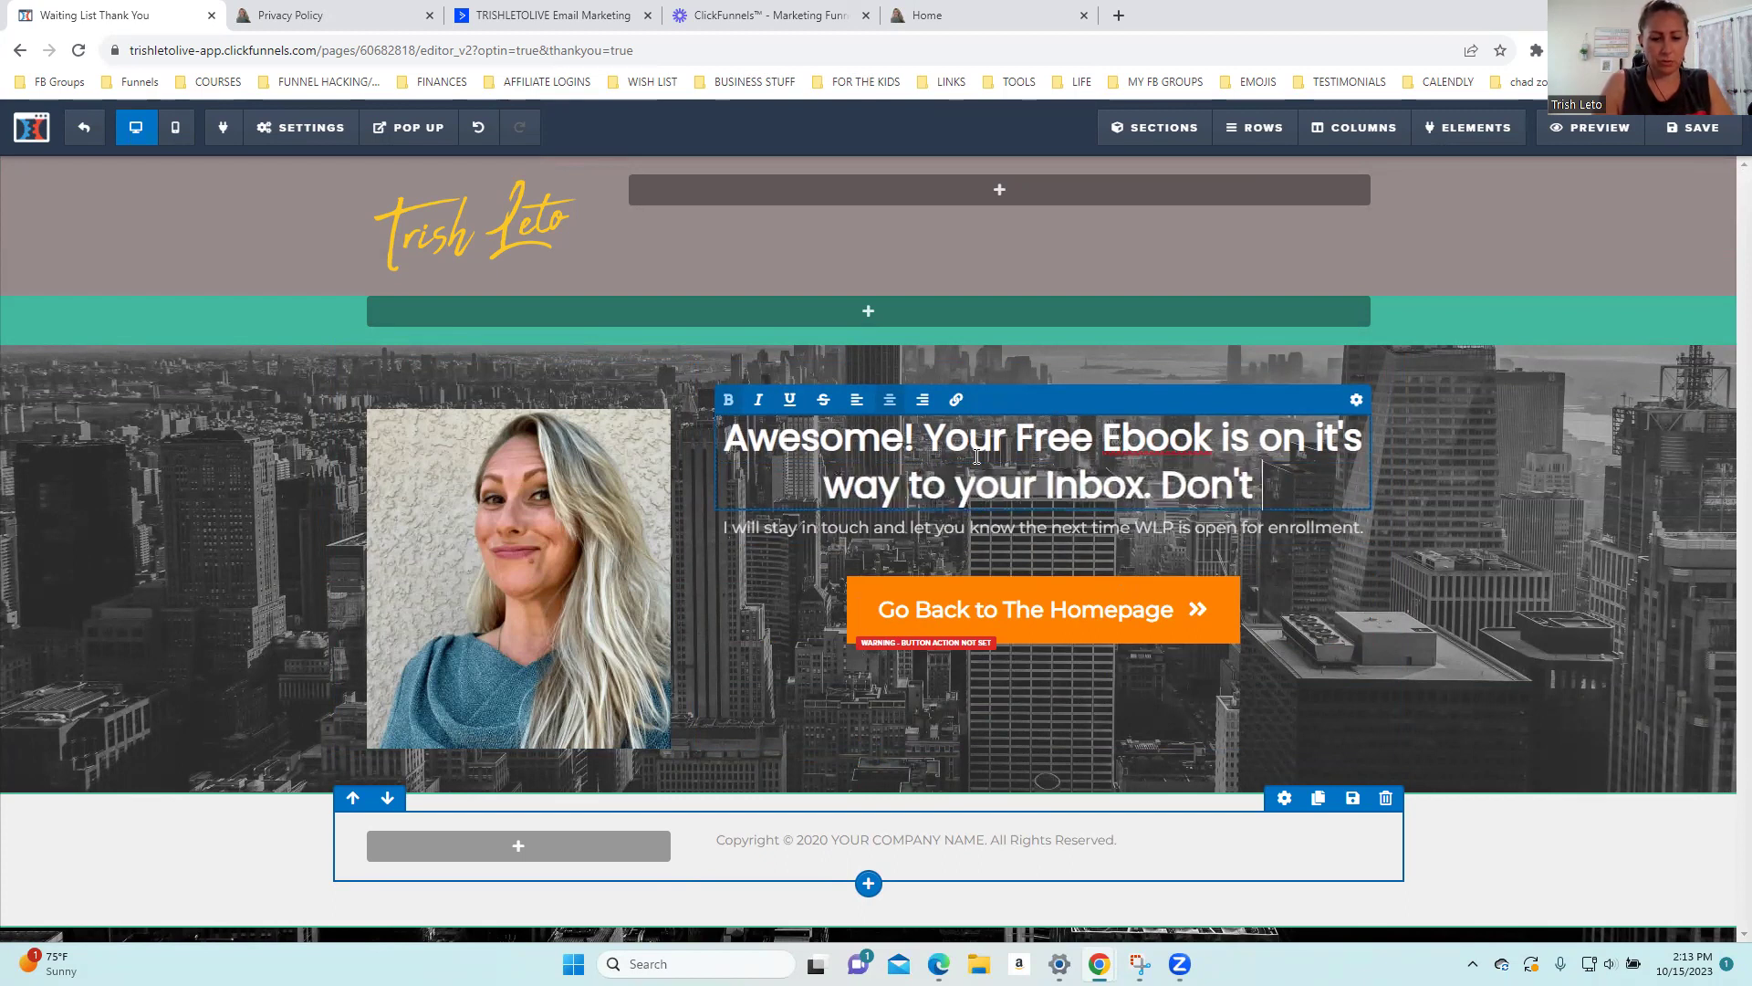
text( forget to c)
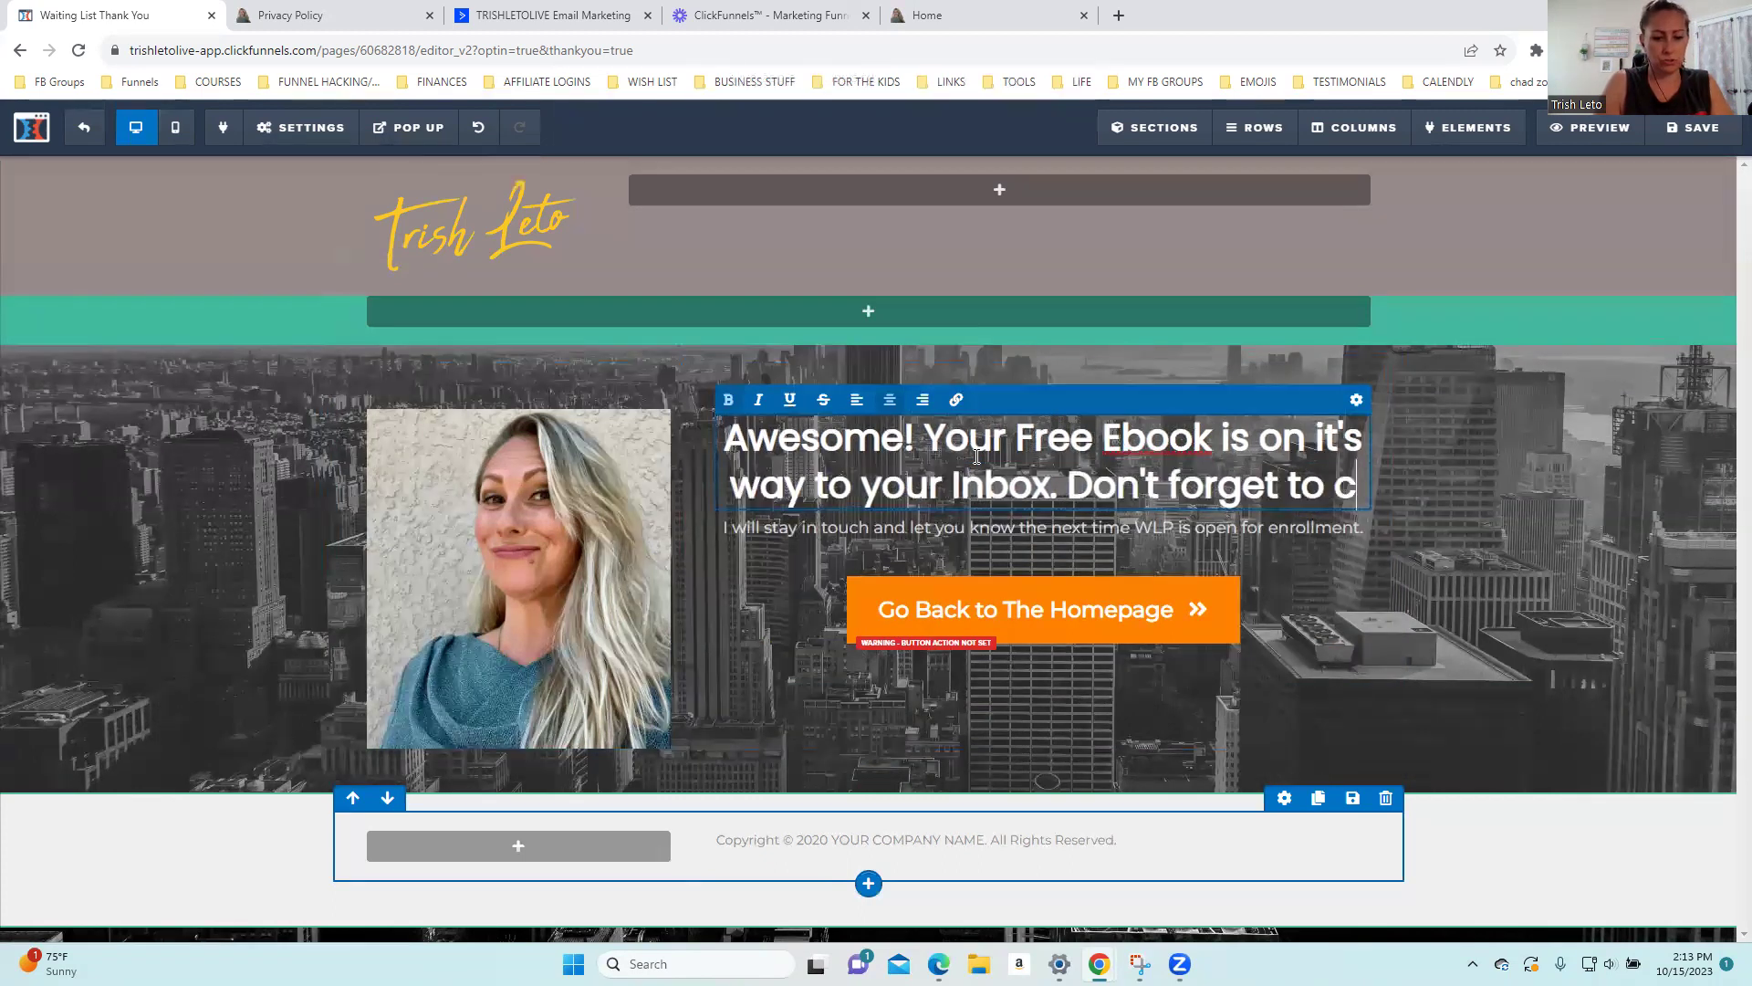
text(heck your SPA)
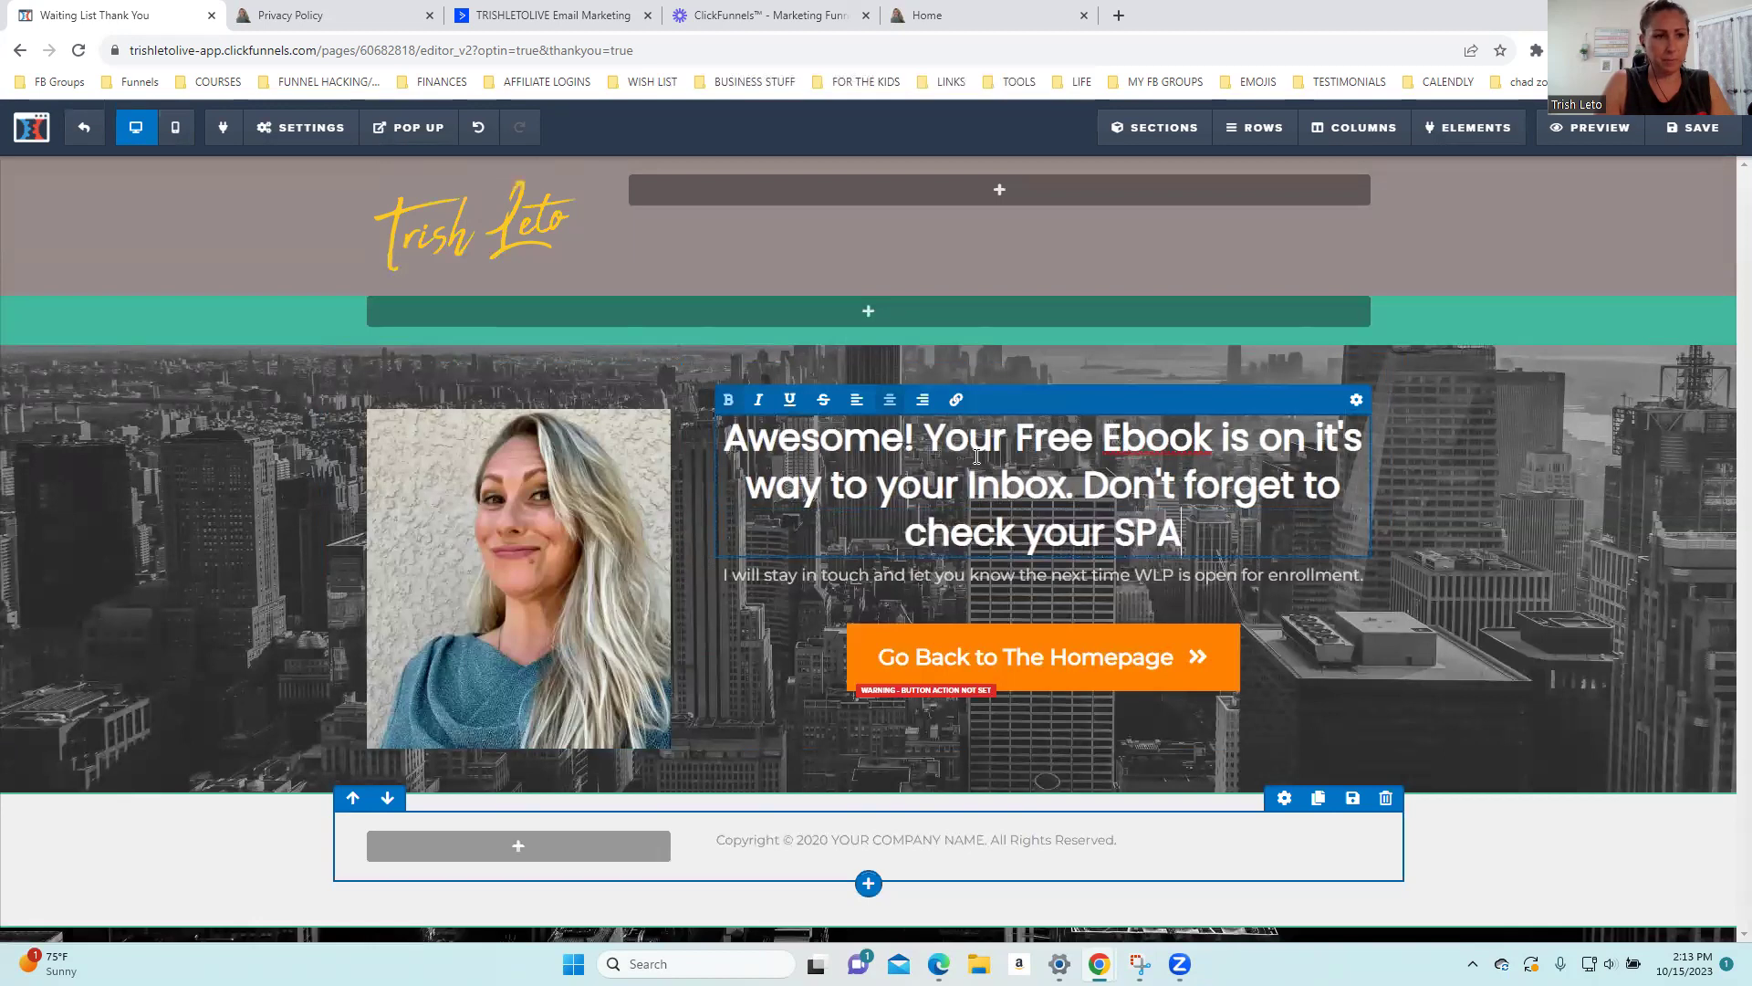
text(M fold)
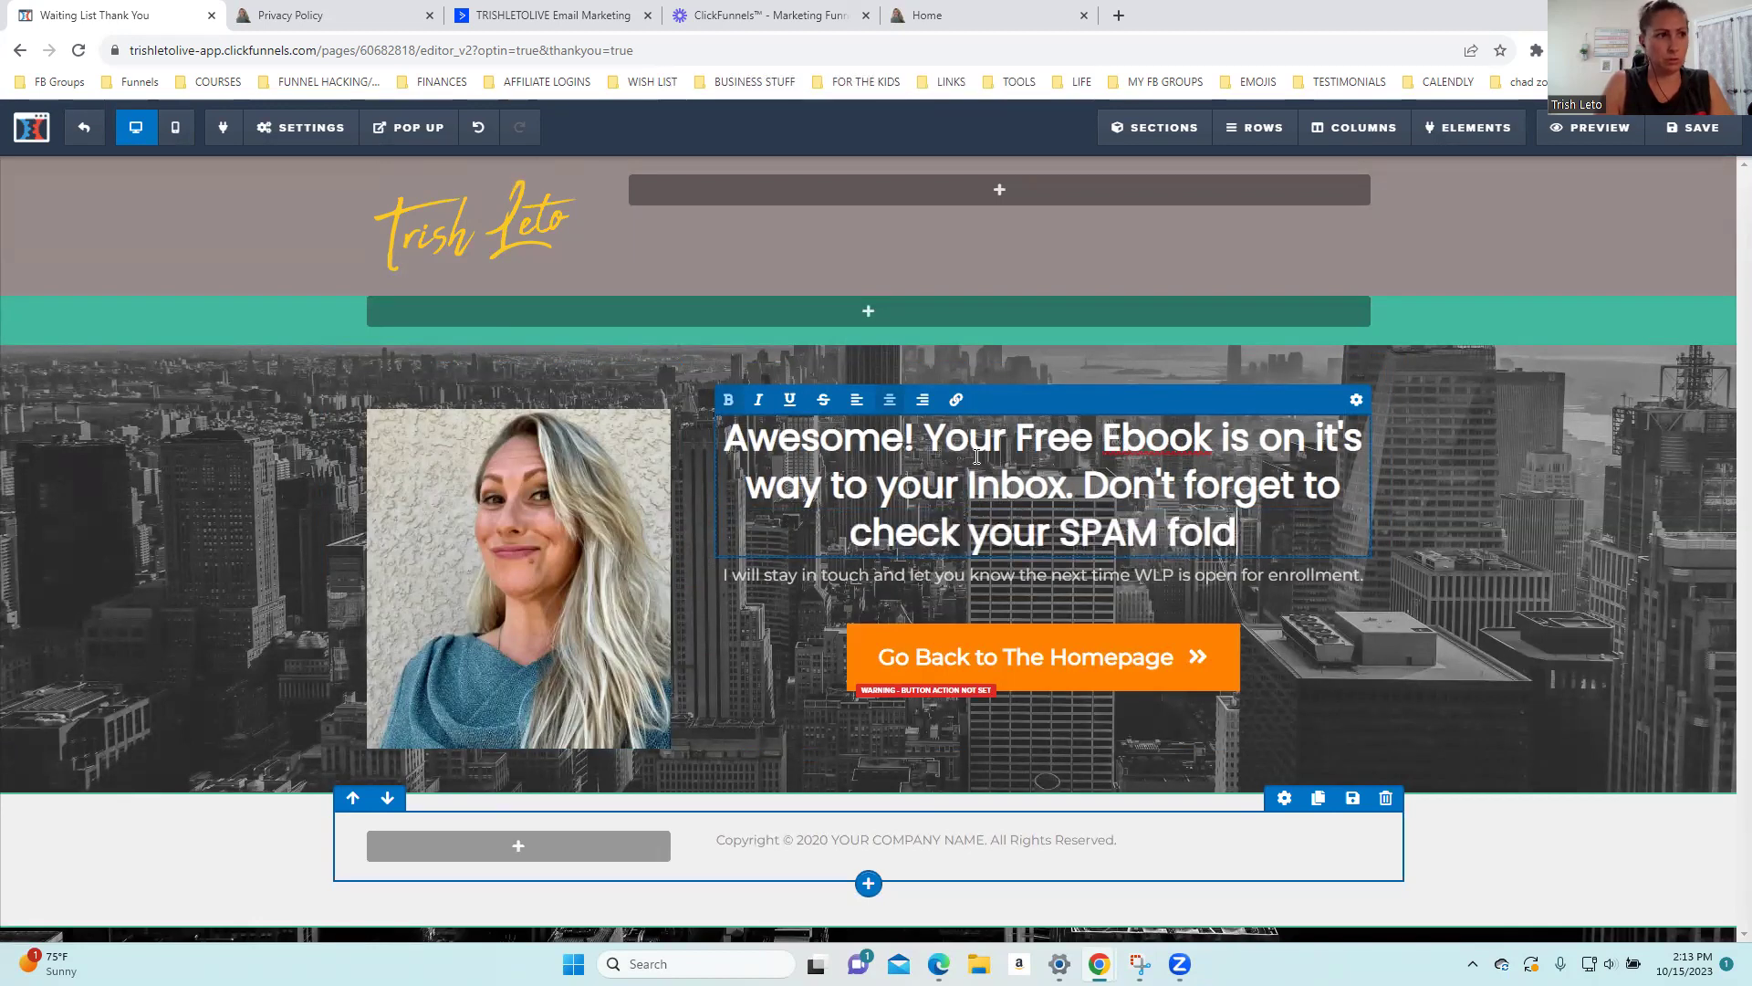
text(er Just in case.)
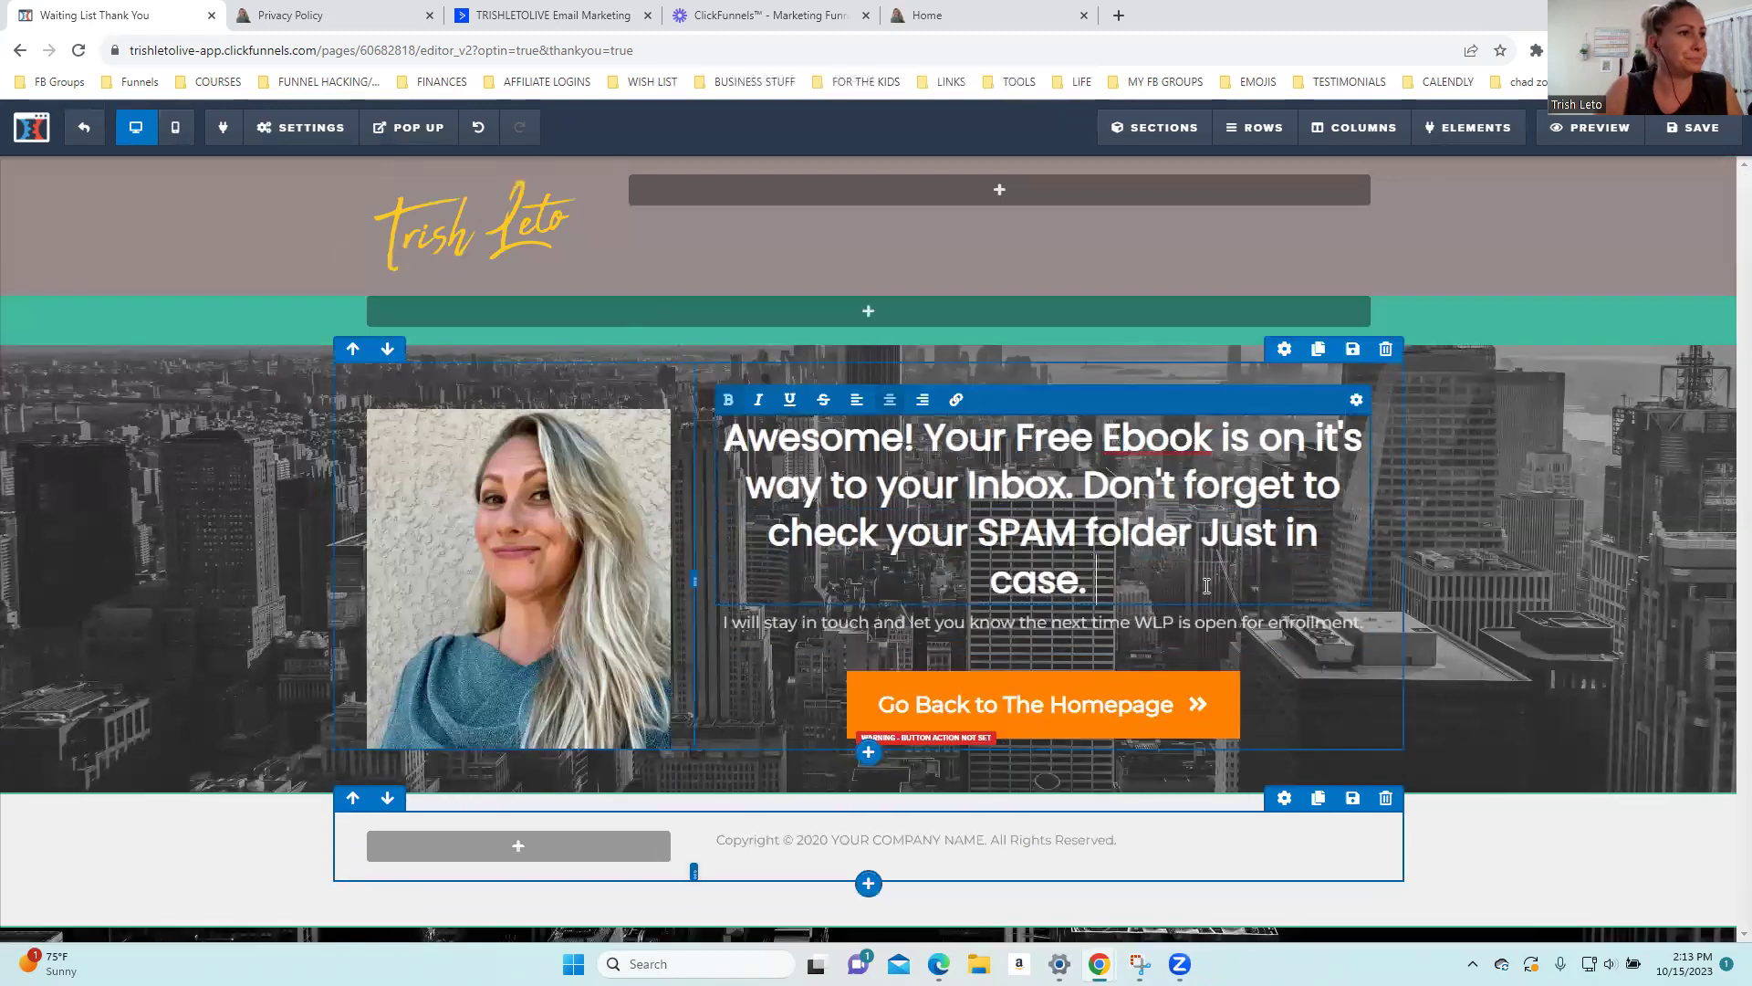
Make 'Just in case.' italic and underlined, add '...' and a line break after 'folder', then save
drag(1212, 539, 1226, 570)
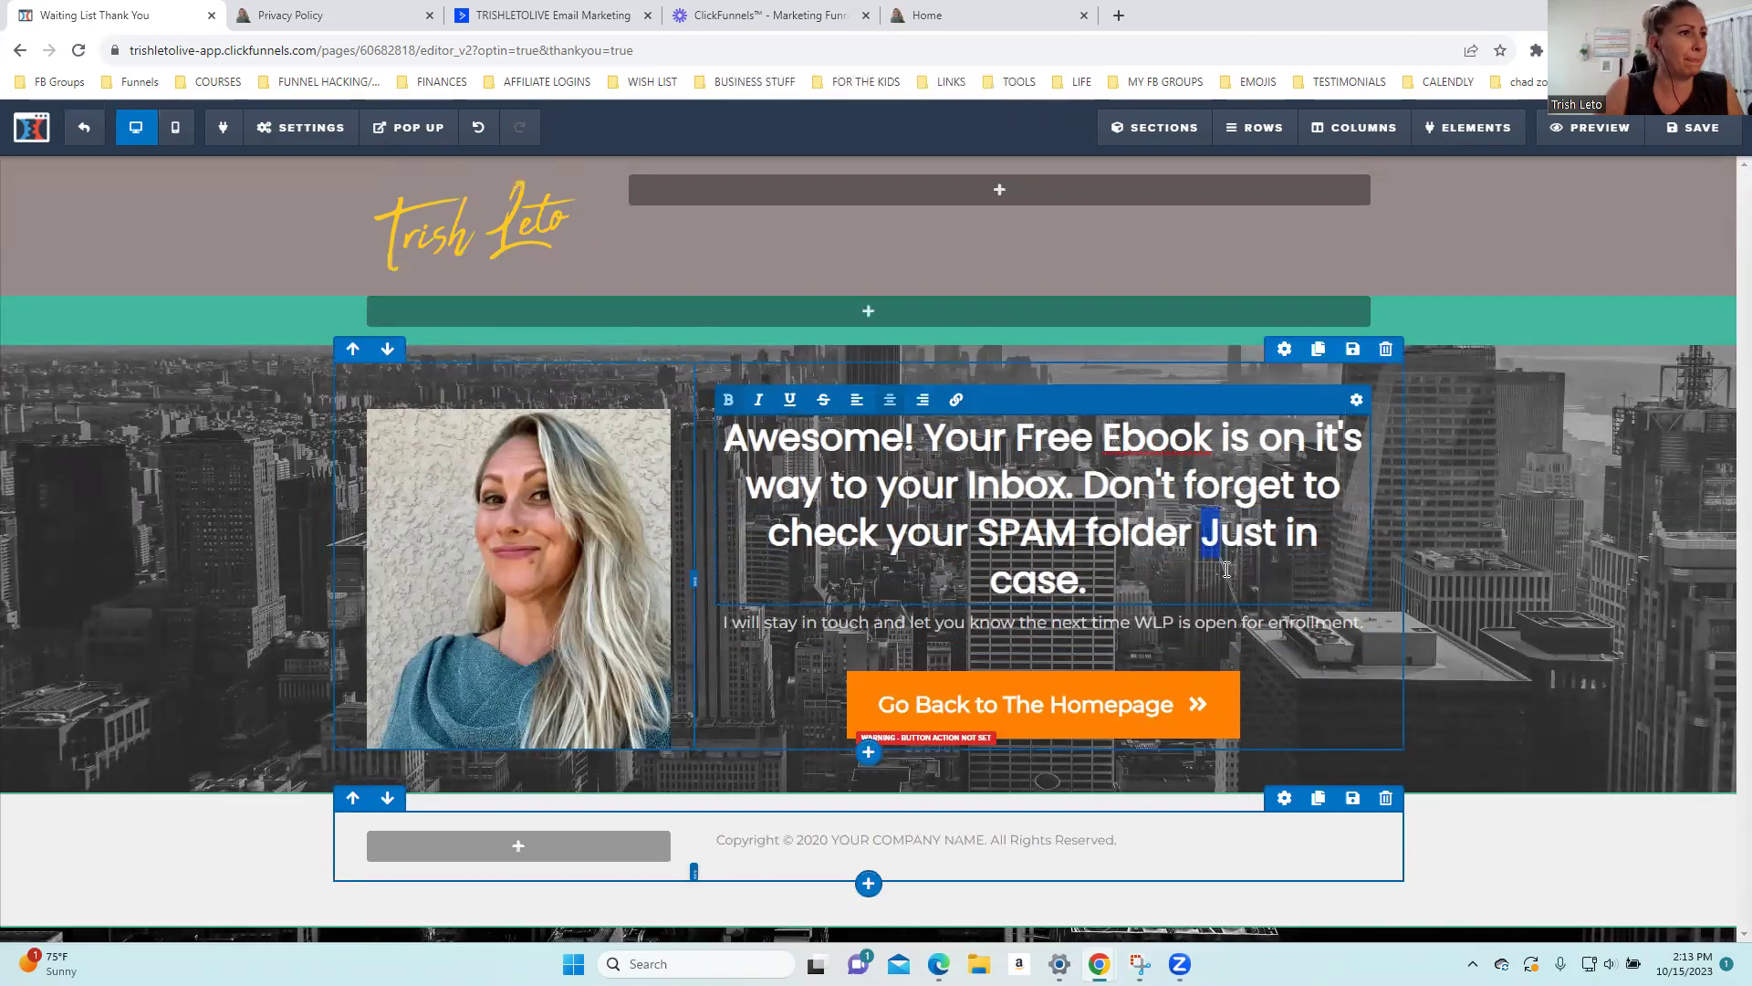
click(758, 399)
click(790, 399)
click(1189, 536)
text(...)
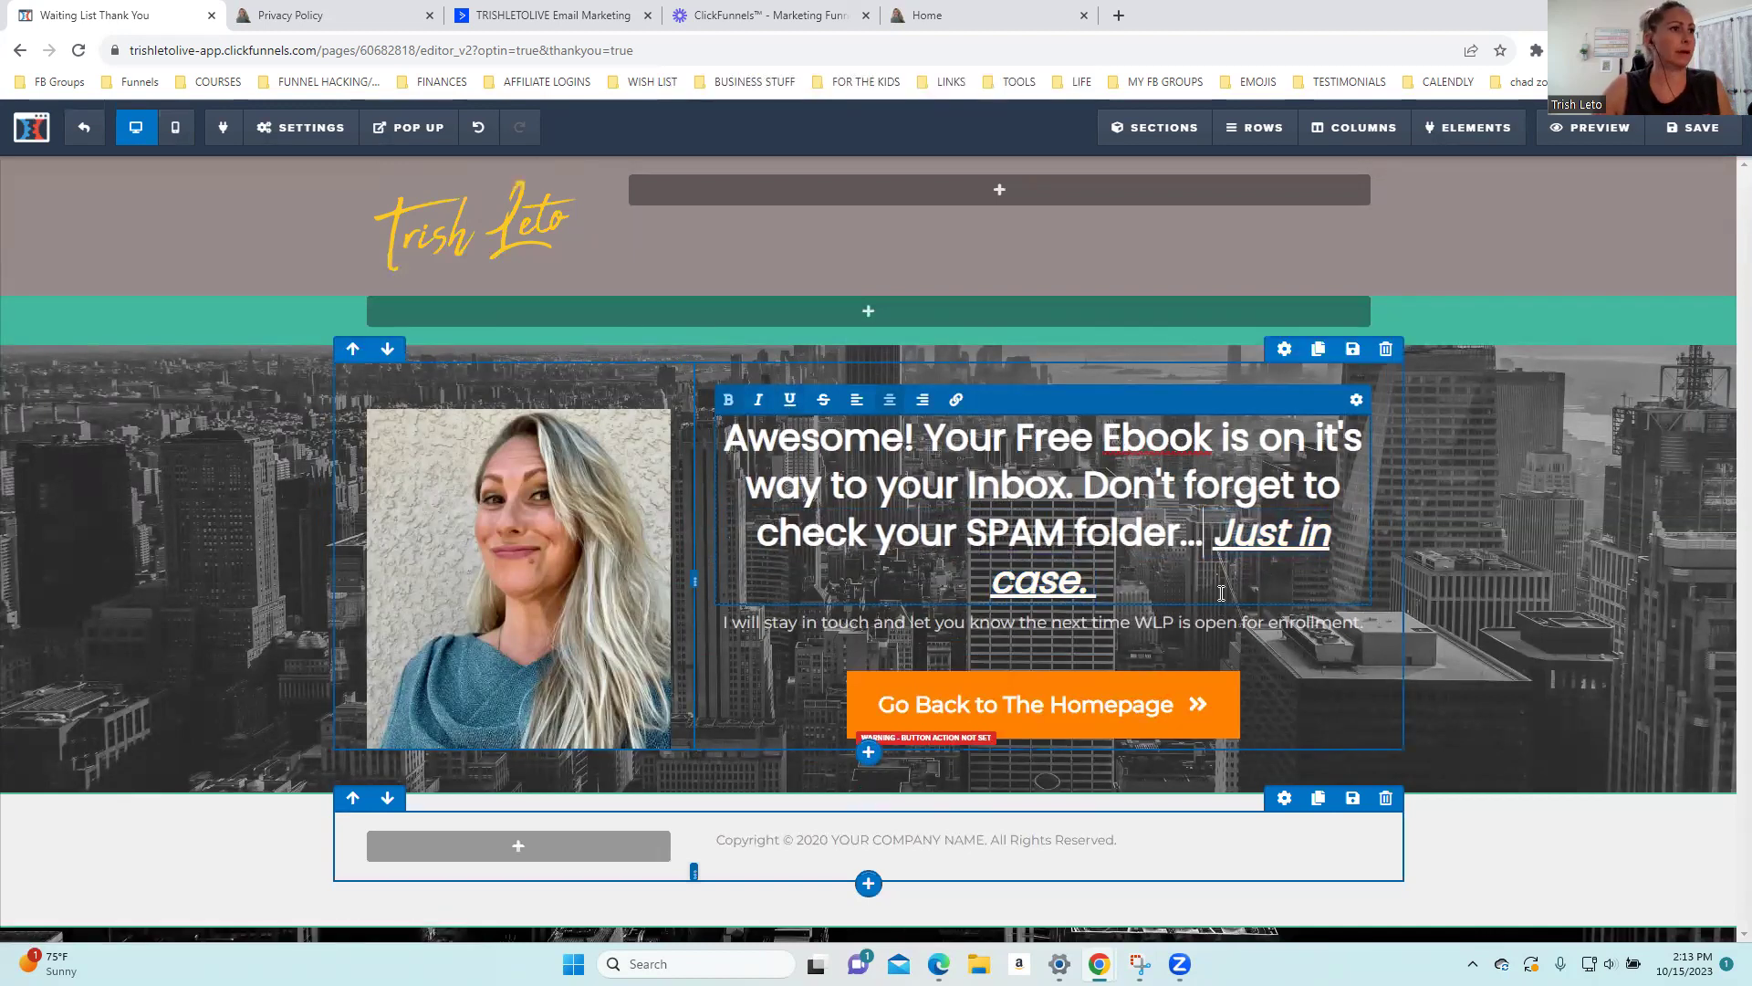
key(Return)
key(ctrl+s)
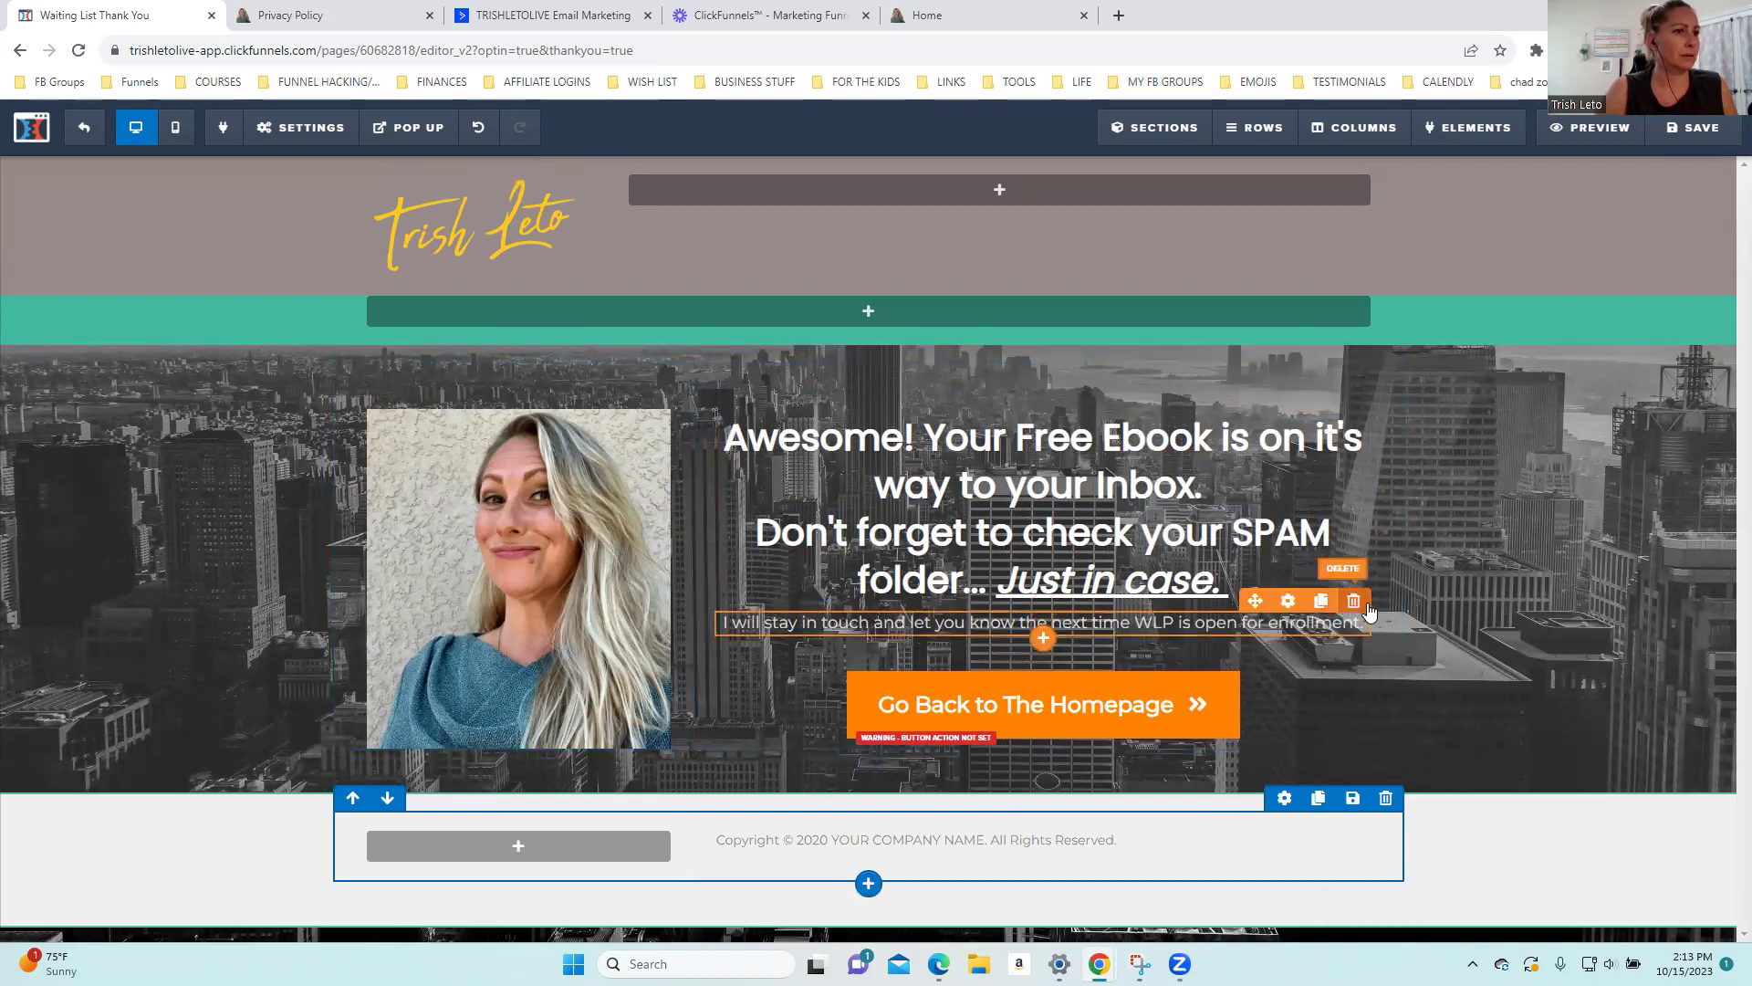
Delete the enrollment subheadline and change the orange button text to 'Download your FREE Ebook Here!'
click(1353, 600)
click(965, 155)
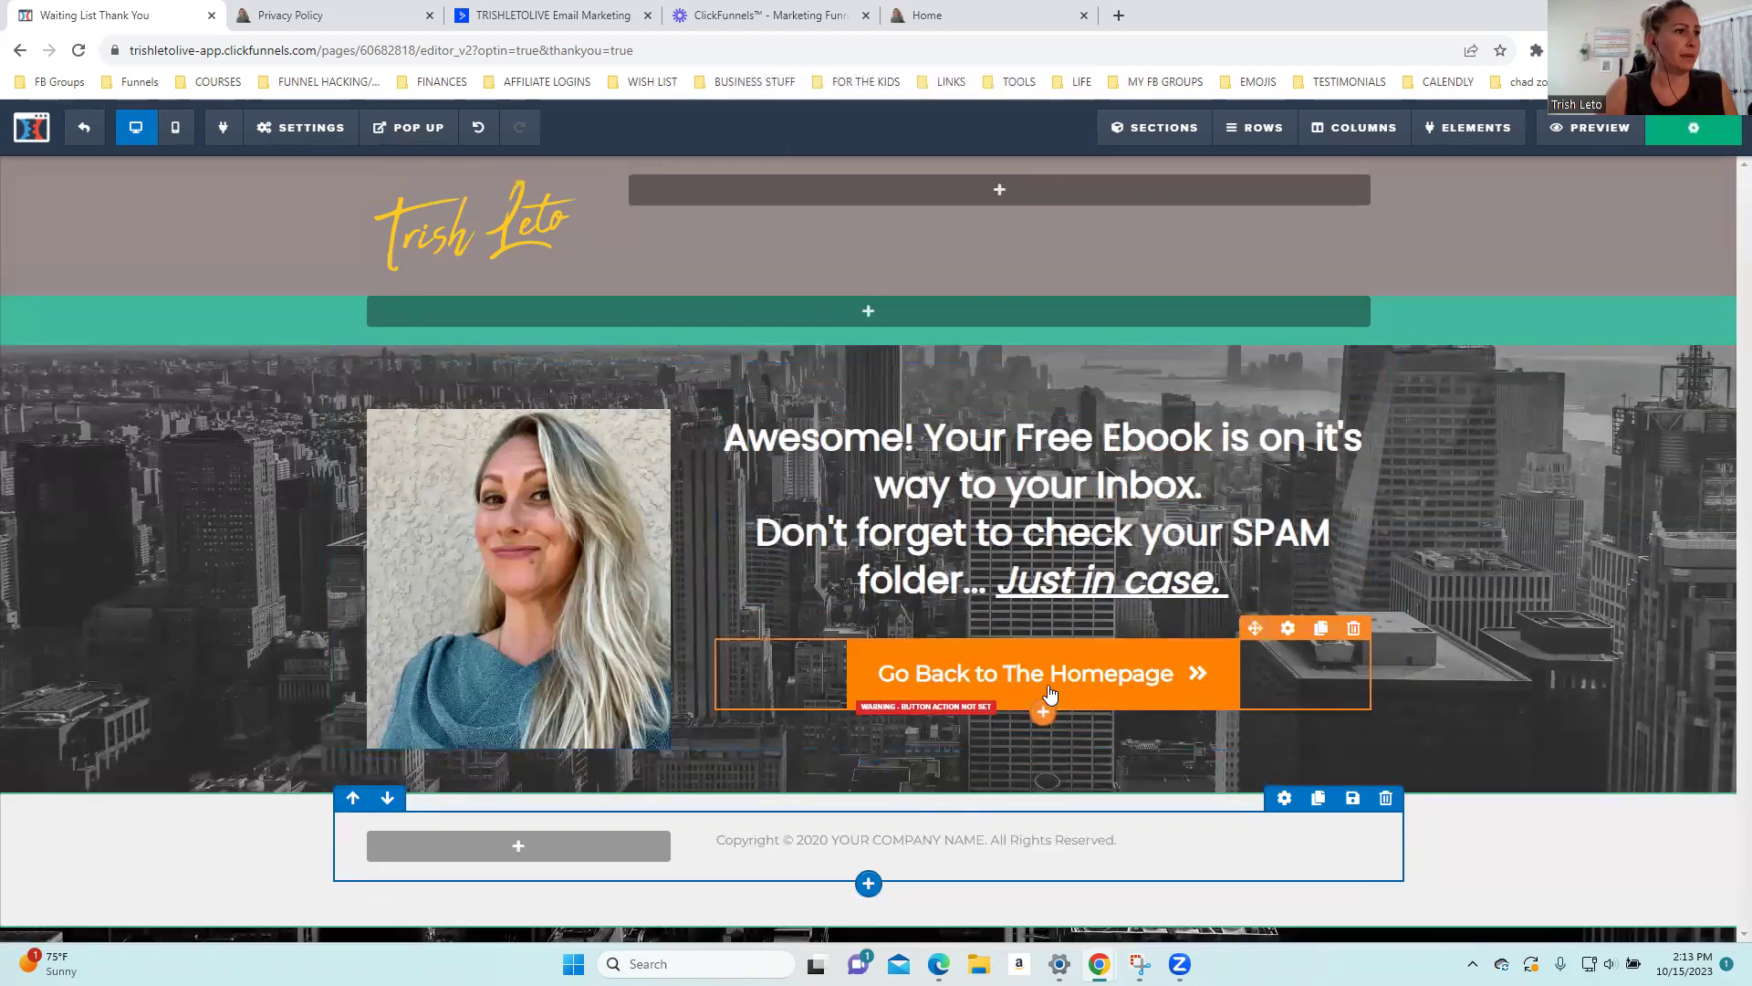
click(1330, 677)
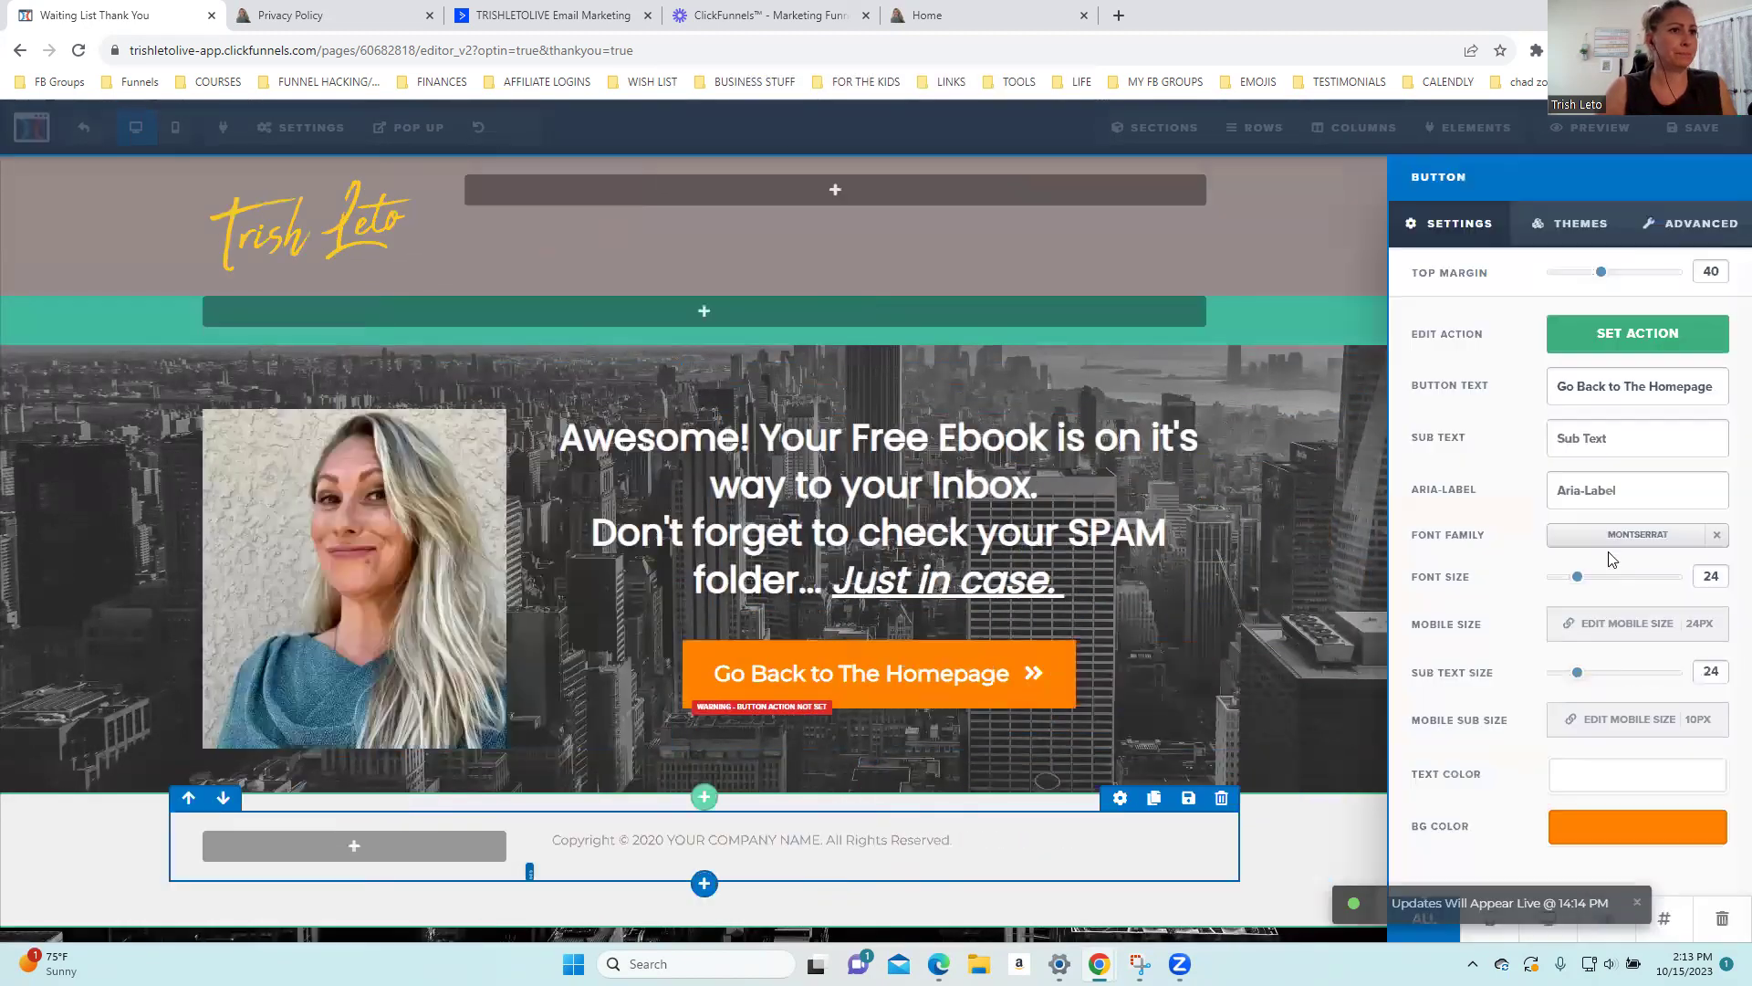
triple_click(1639, 383)
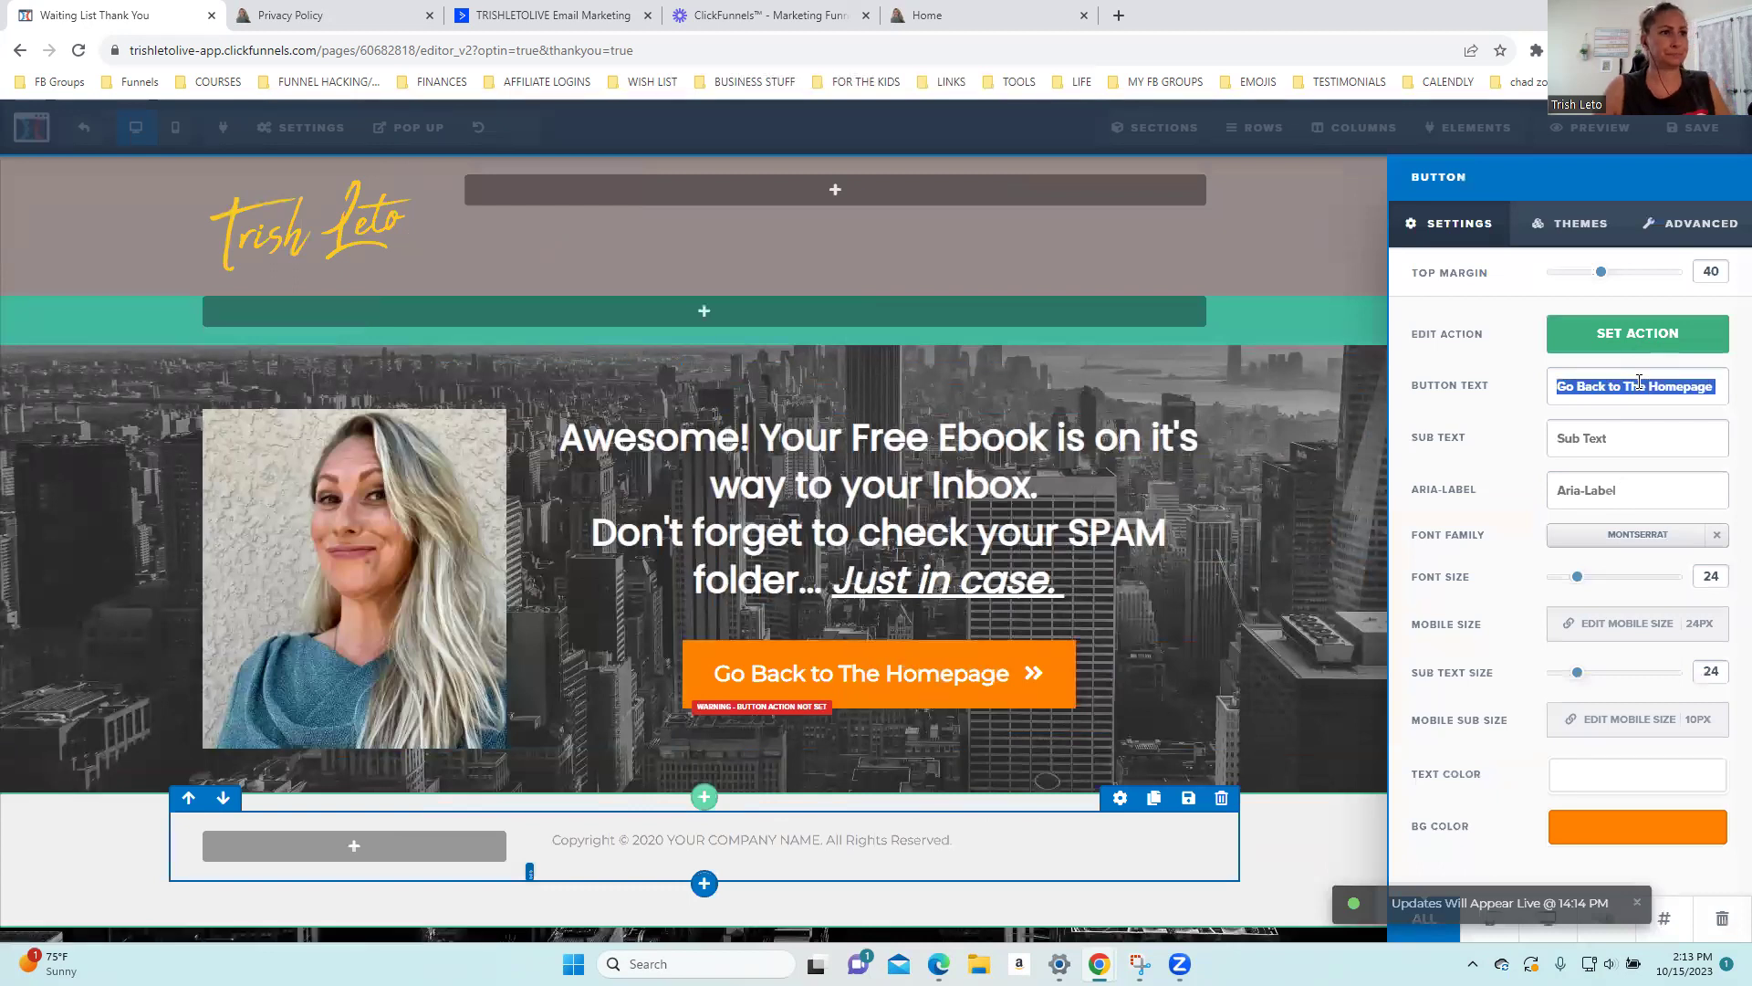
text(Dow)
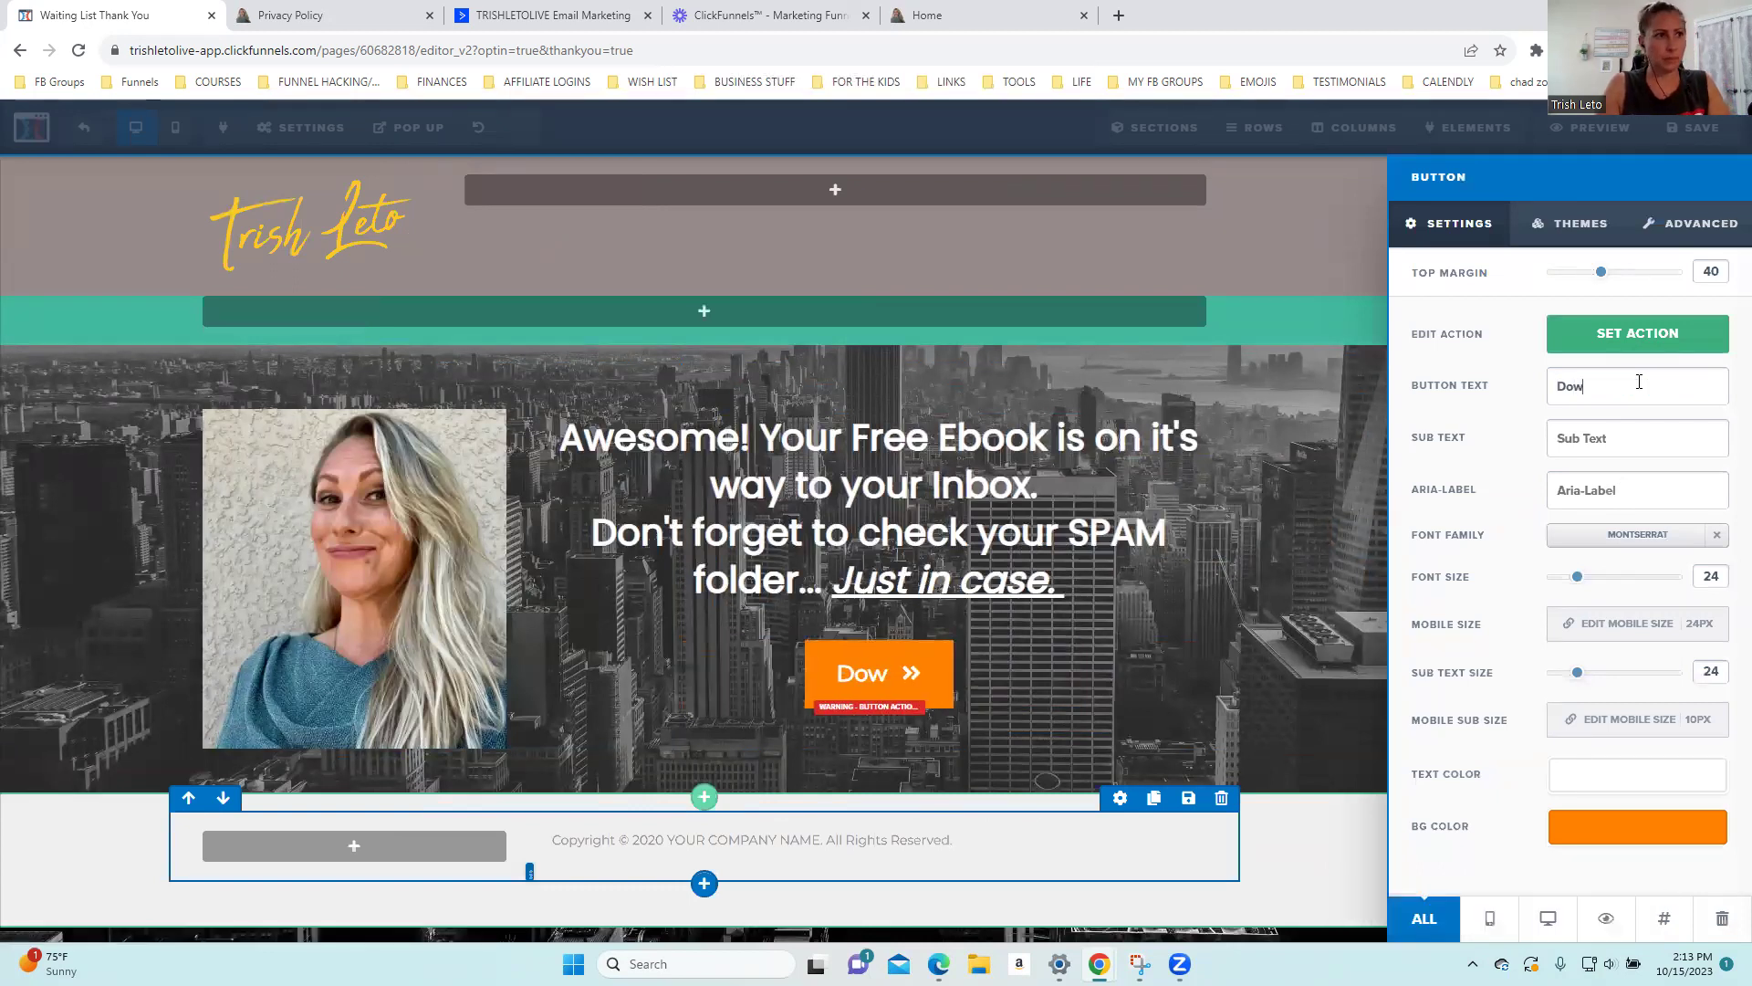
text(nload )
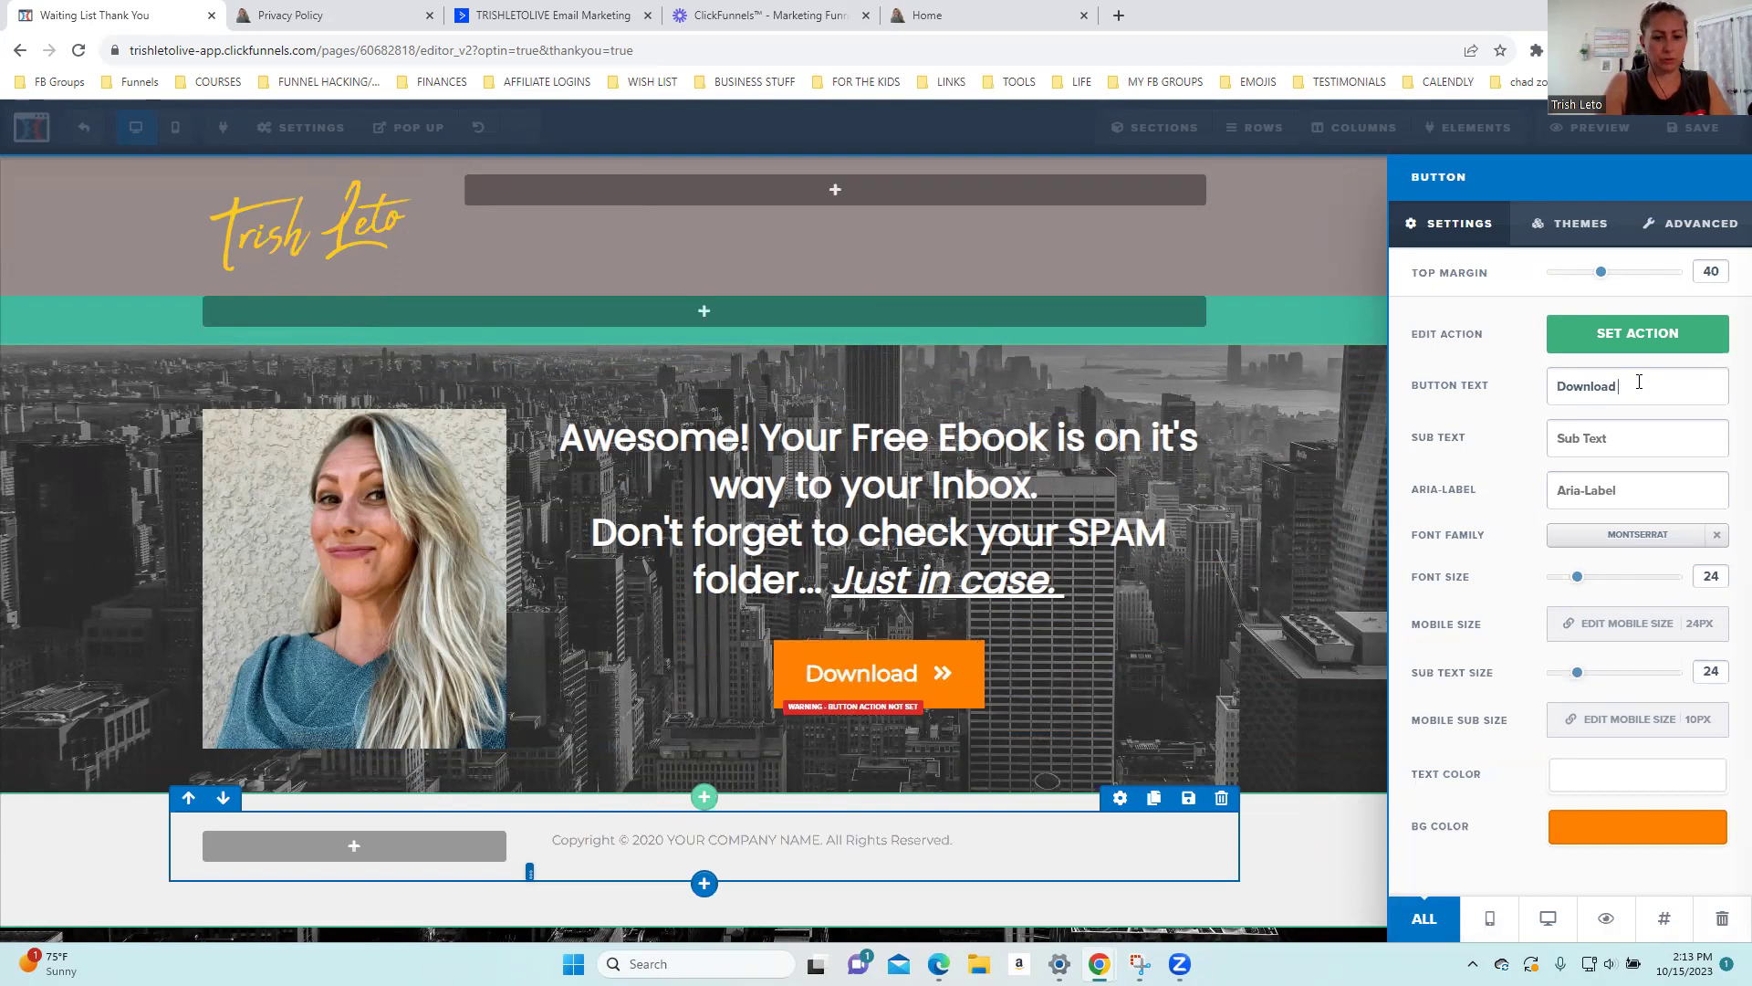
text(your FREE)
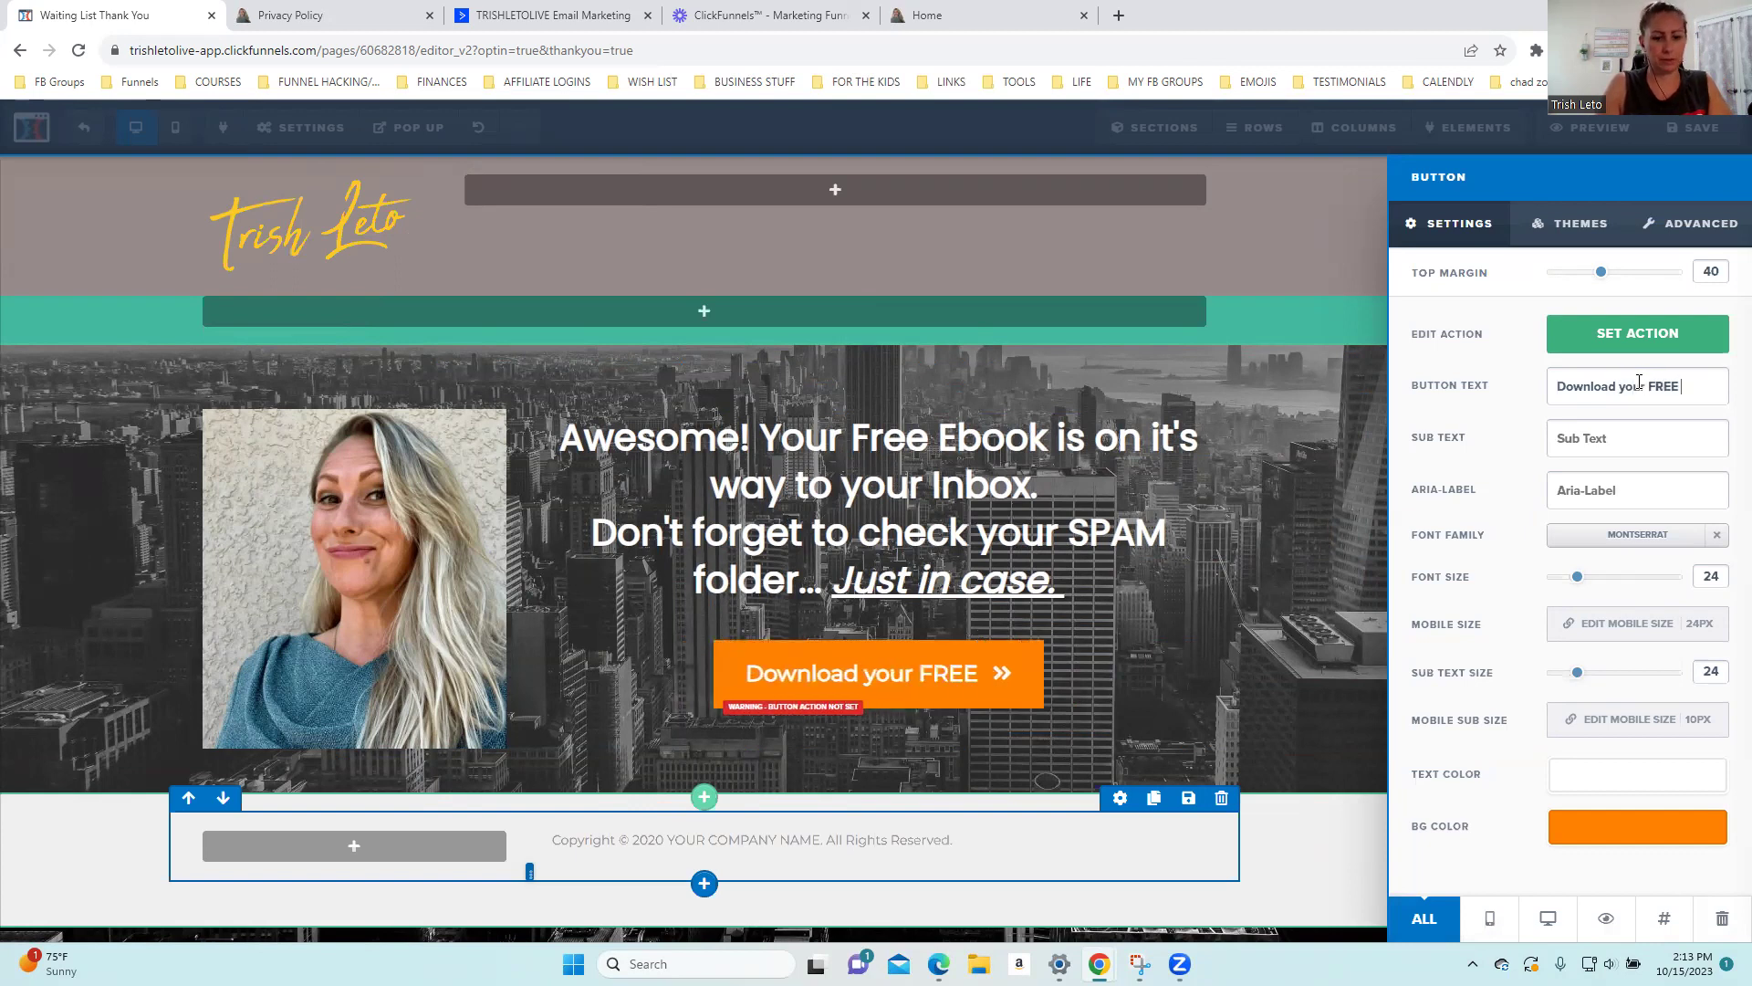
text( Ebook H)
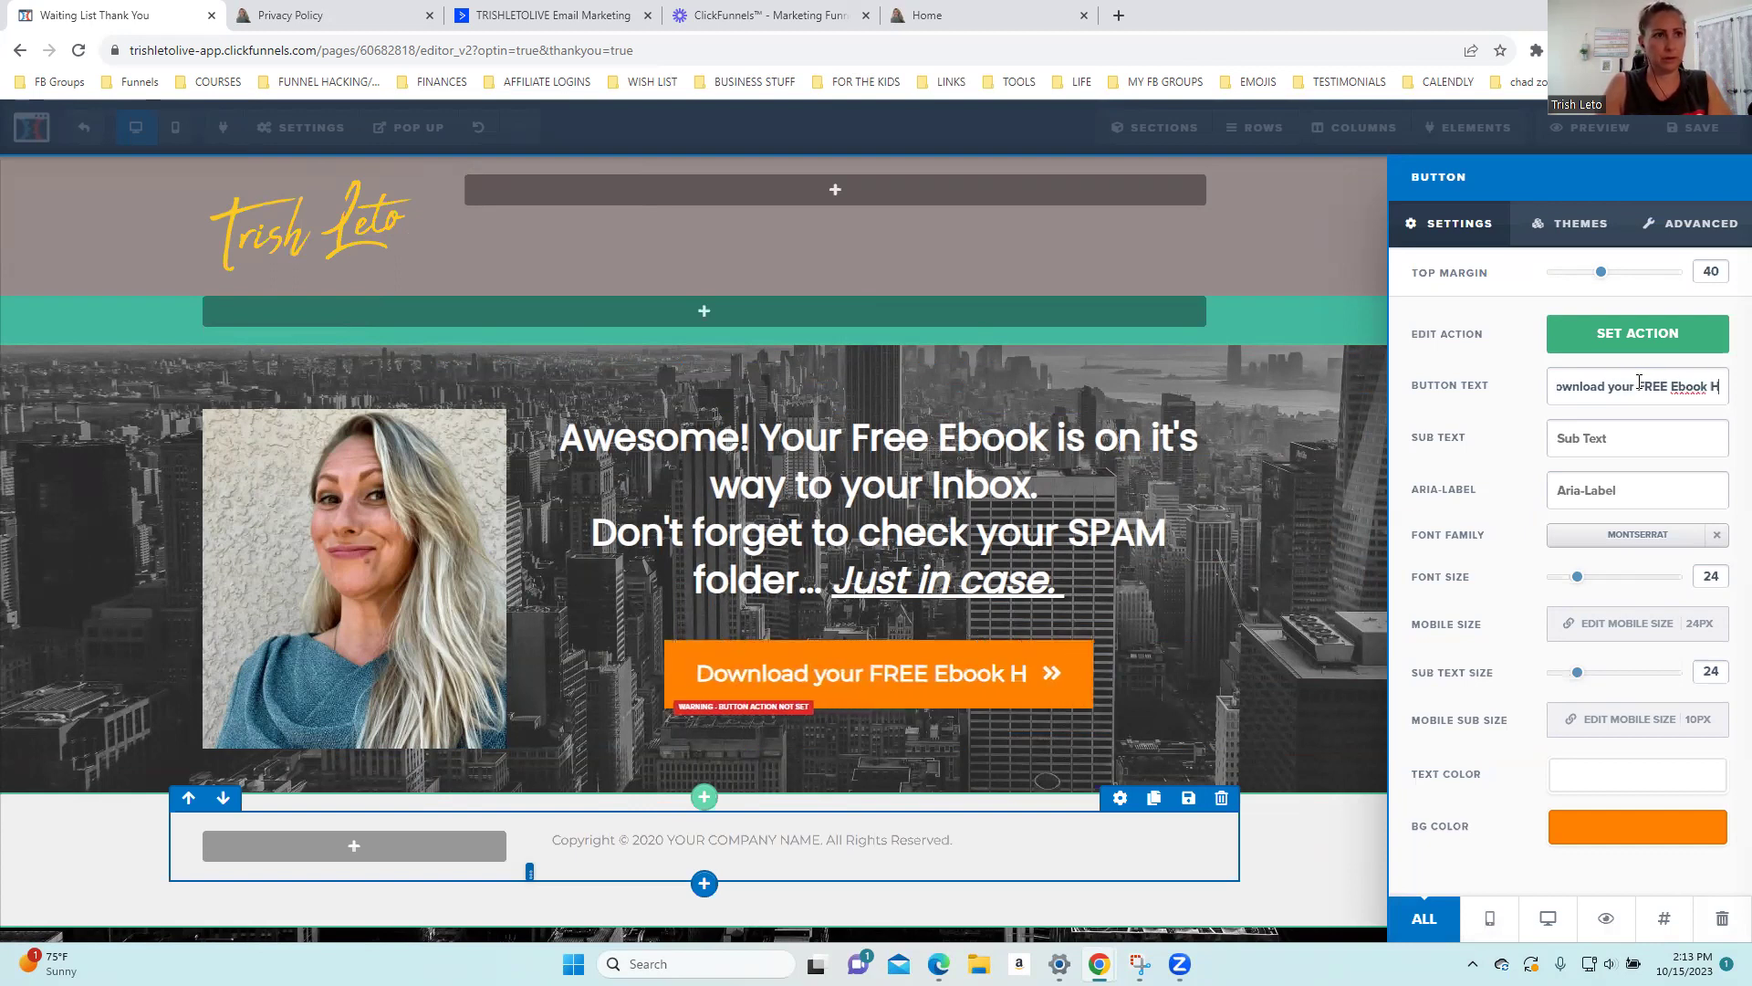
text(ere!)
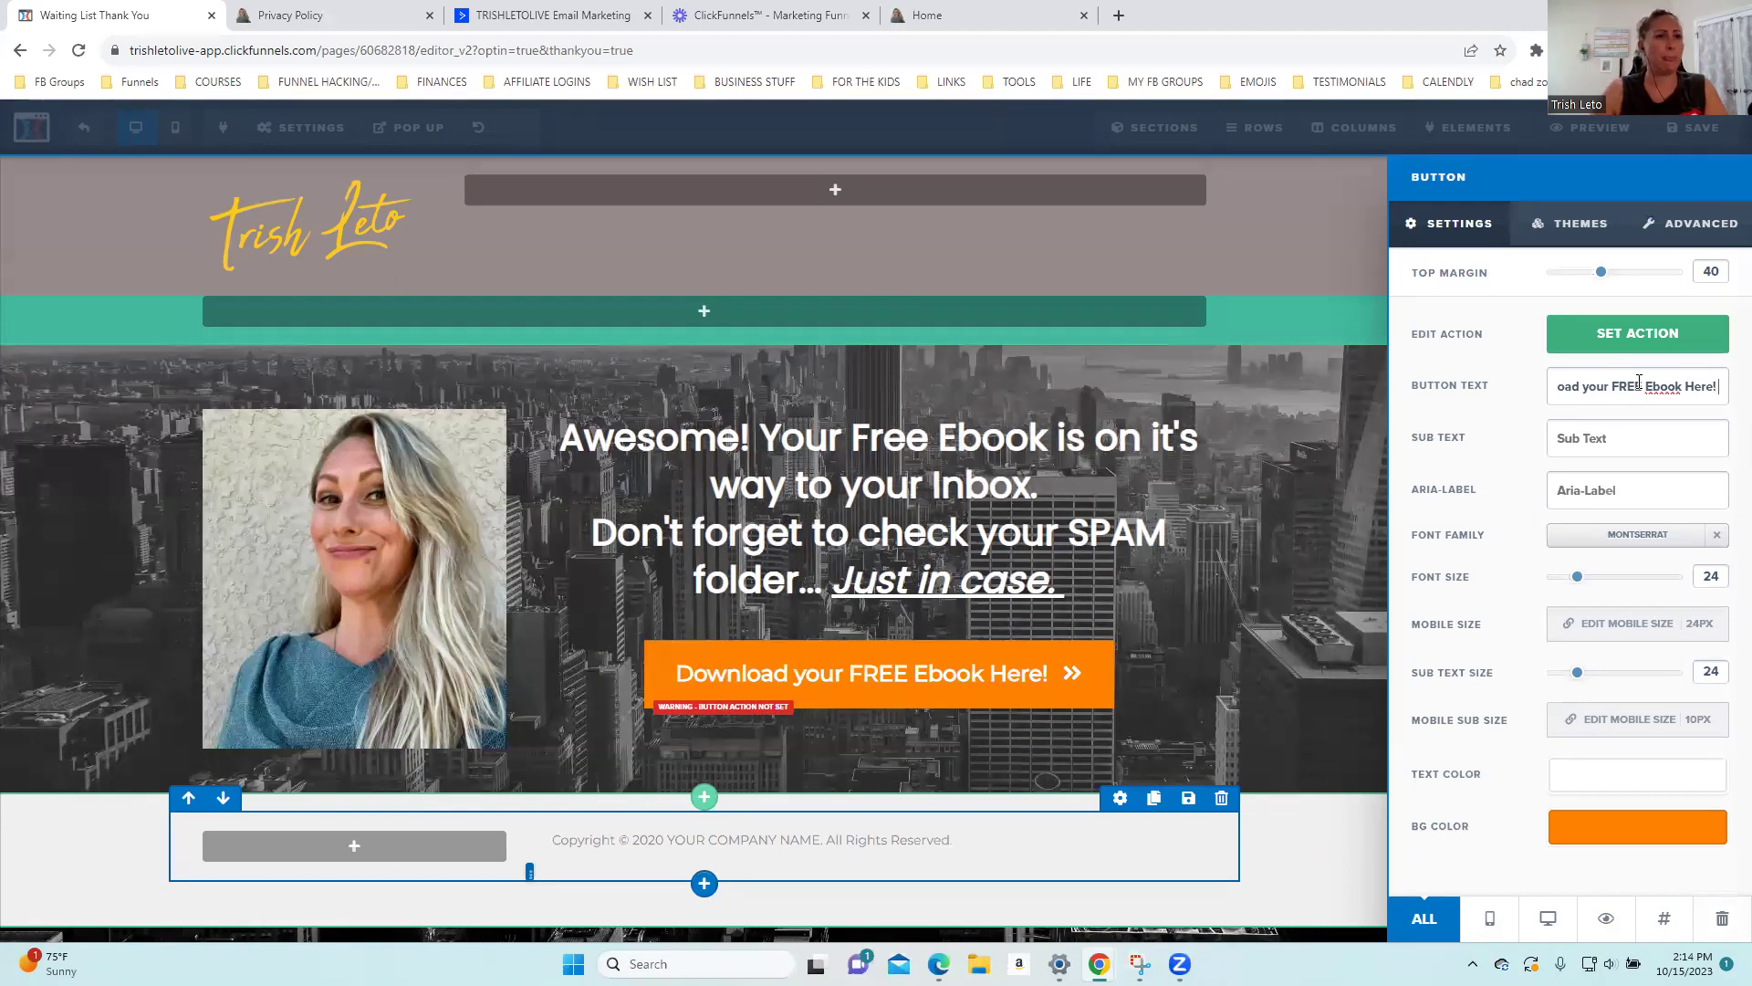
click(1595, 184)
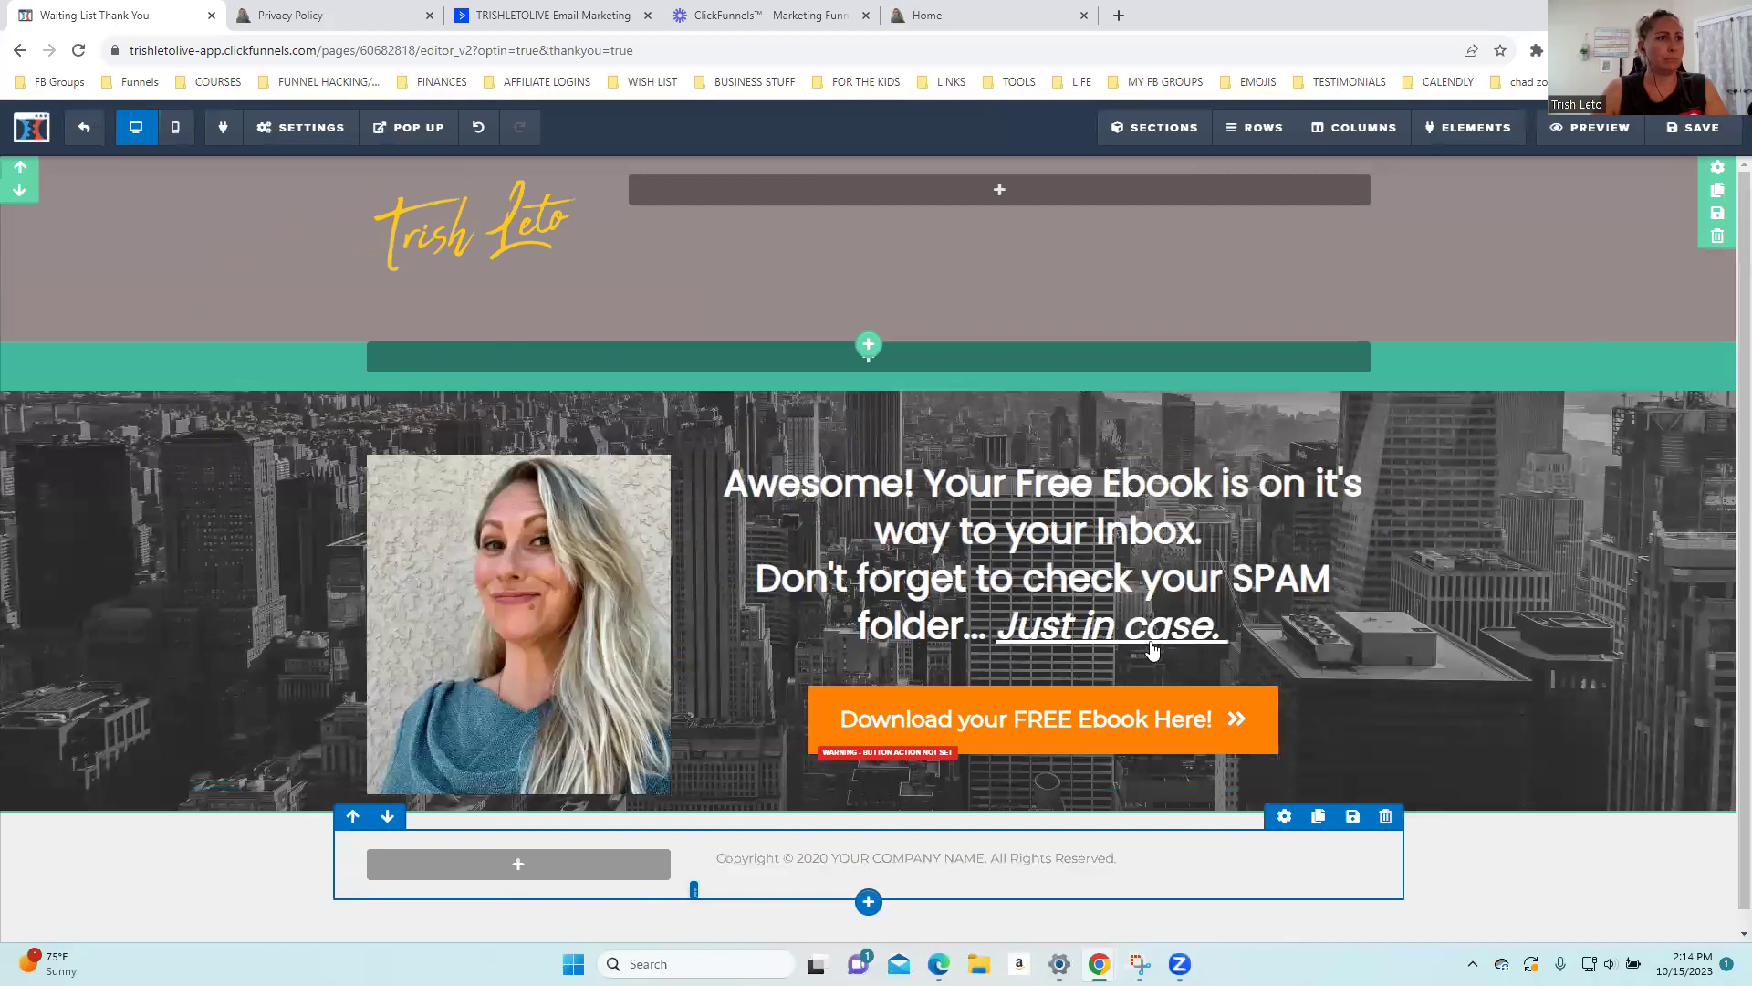
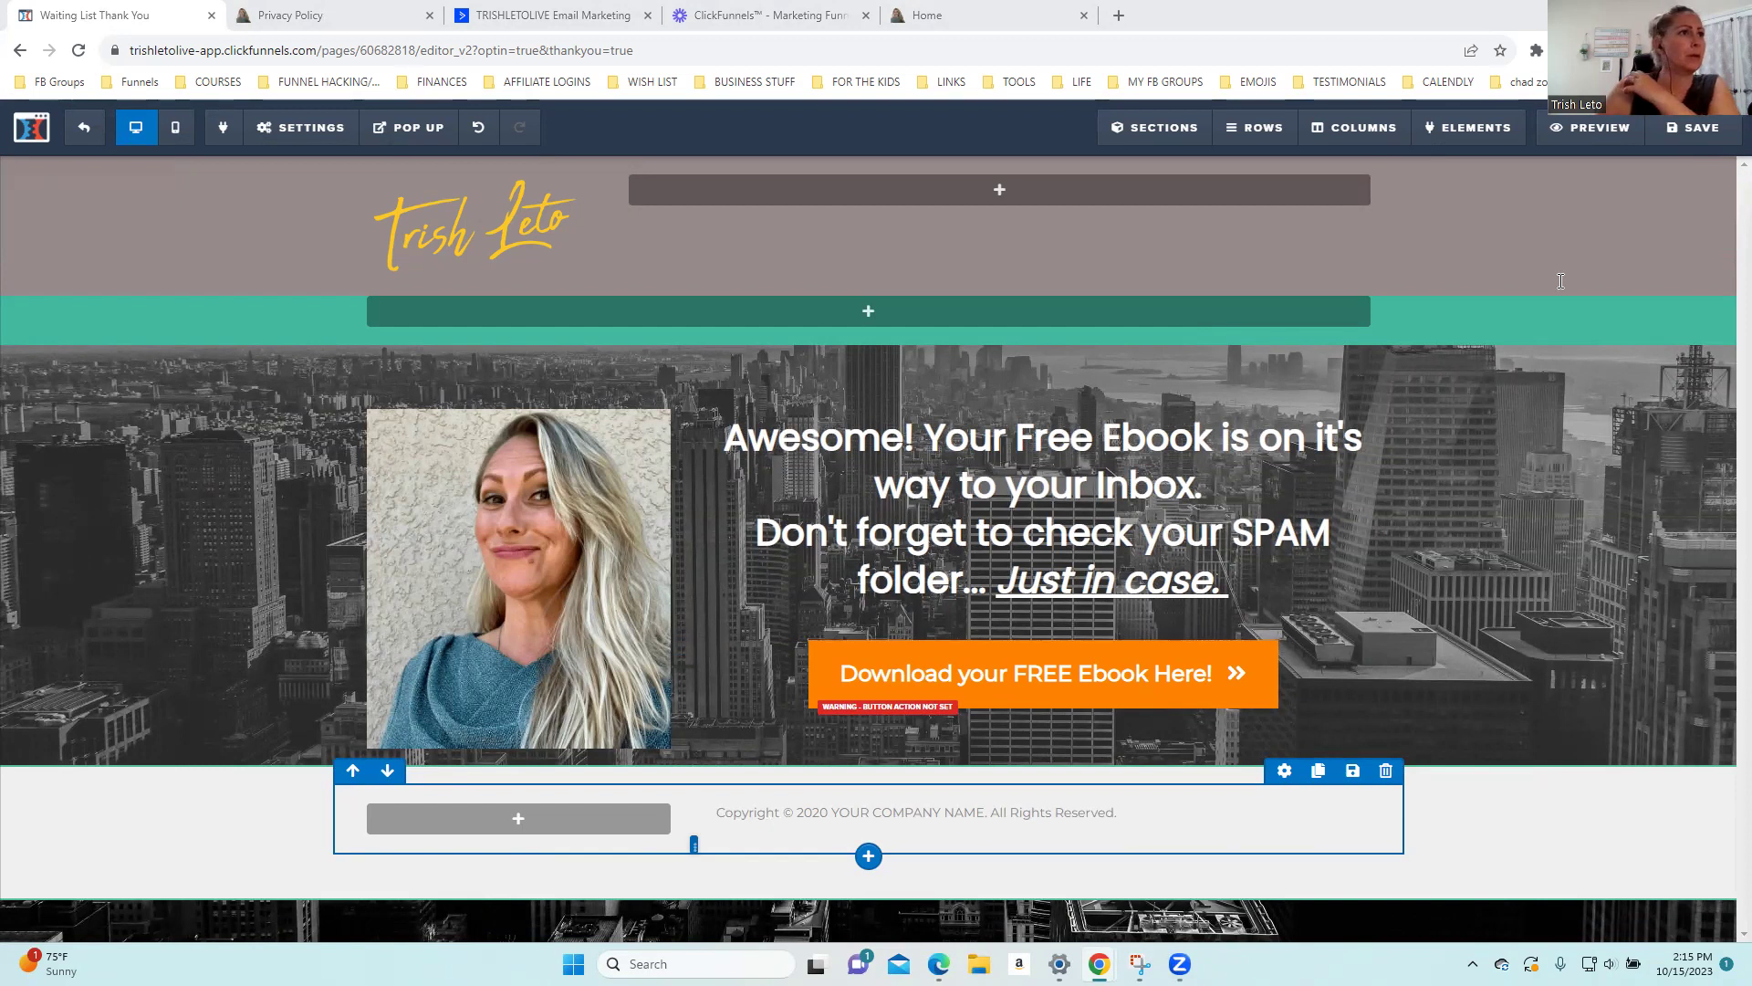
Return to Google Drive and close the 5 MINUTE LIVES BLUEPRINT.pdf preview
key(alt+Tab)
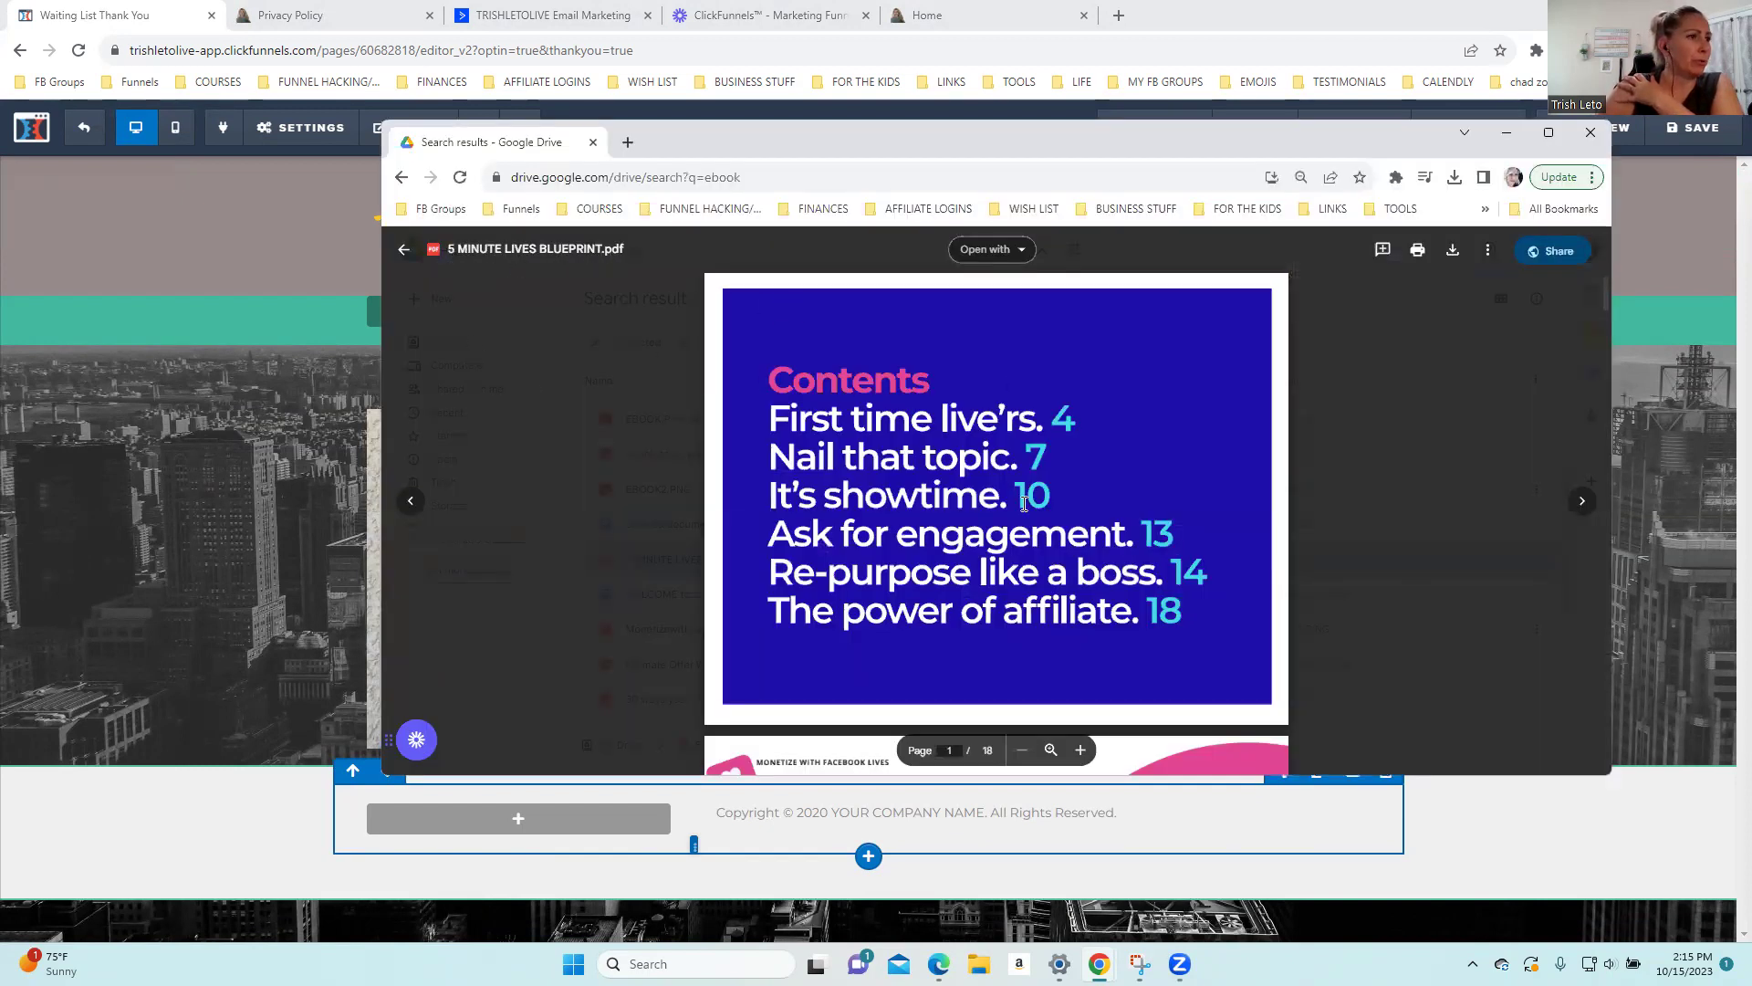
scroll(1354, 409, down, 10)
scroll(1354, 411, up, 6)
scroll(1354, 410, up, 4)
click(1488, 252)
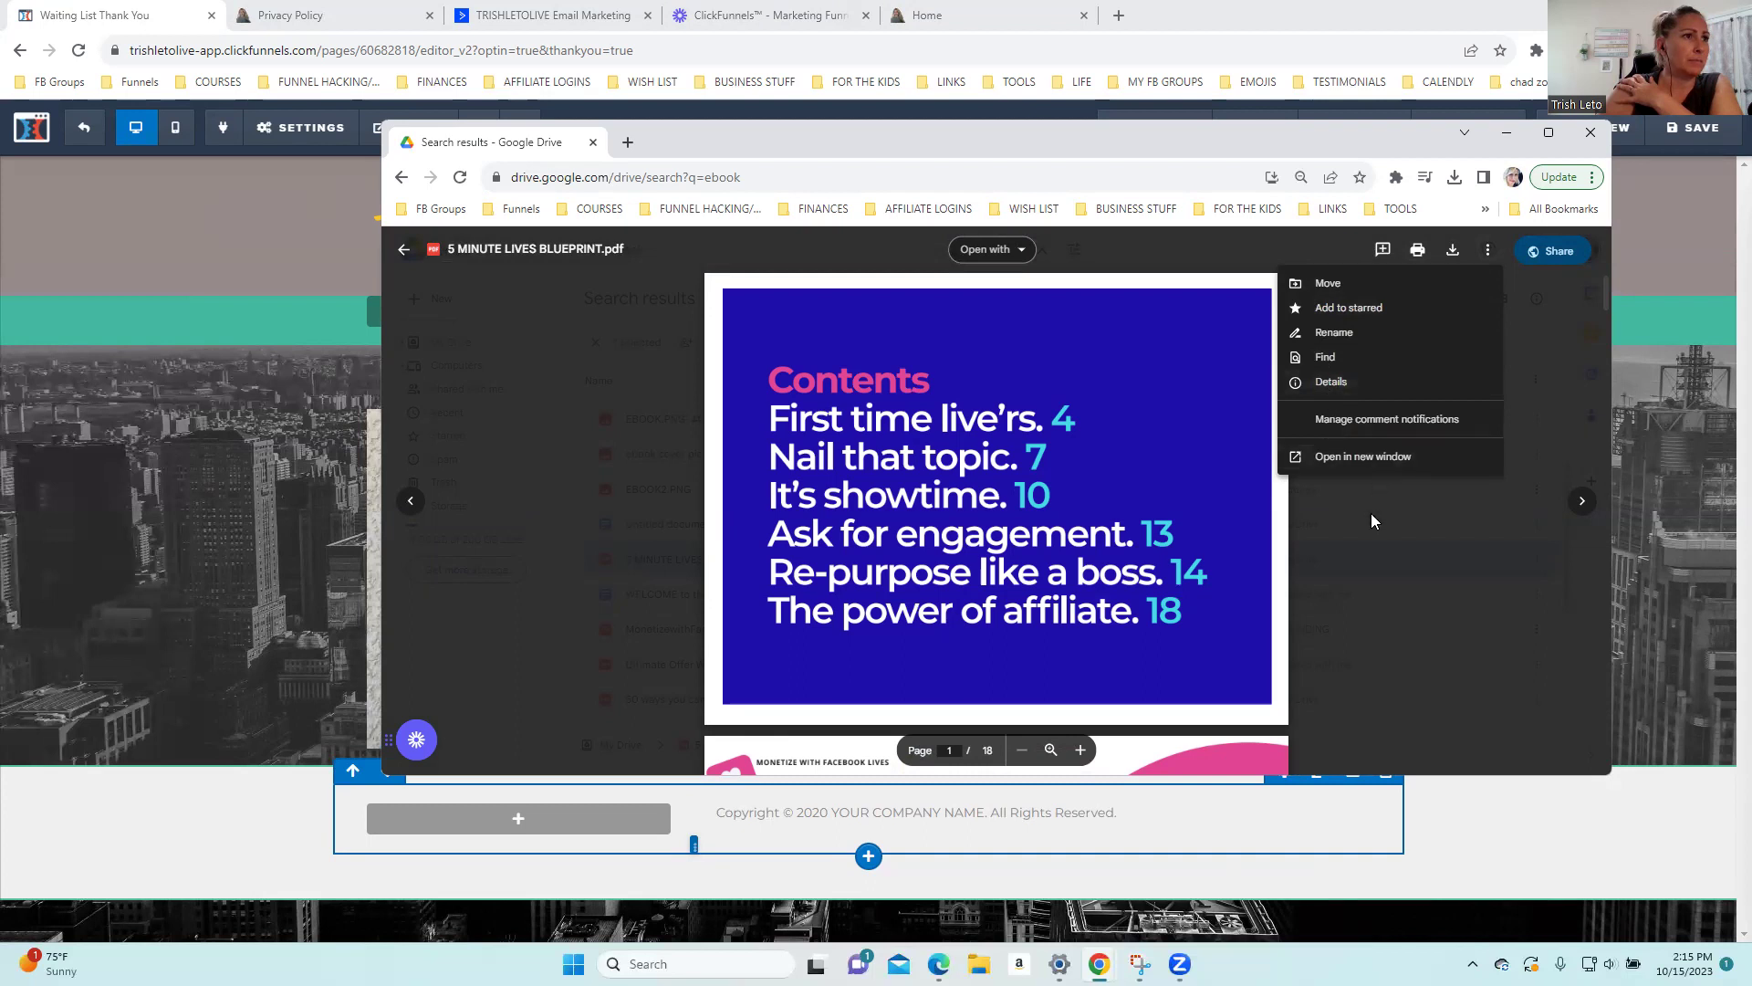
click(1064, 454)
click(398, 254)
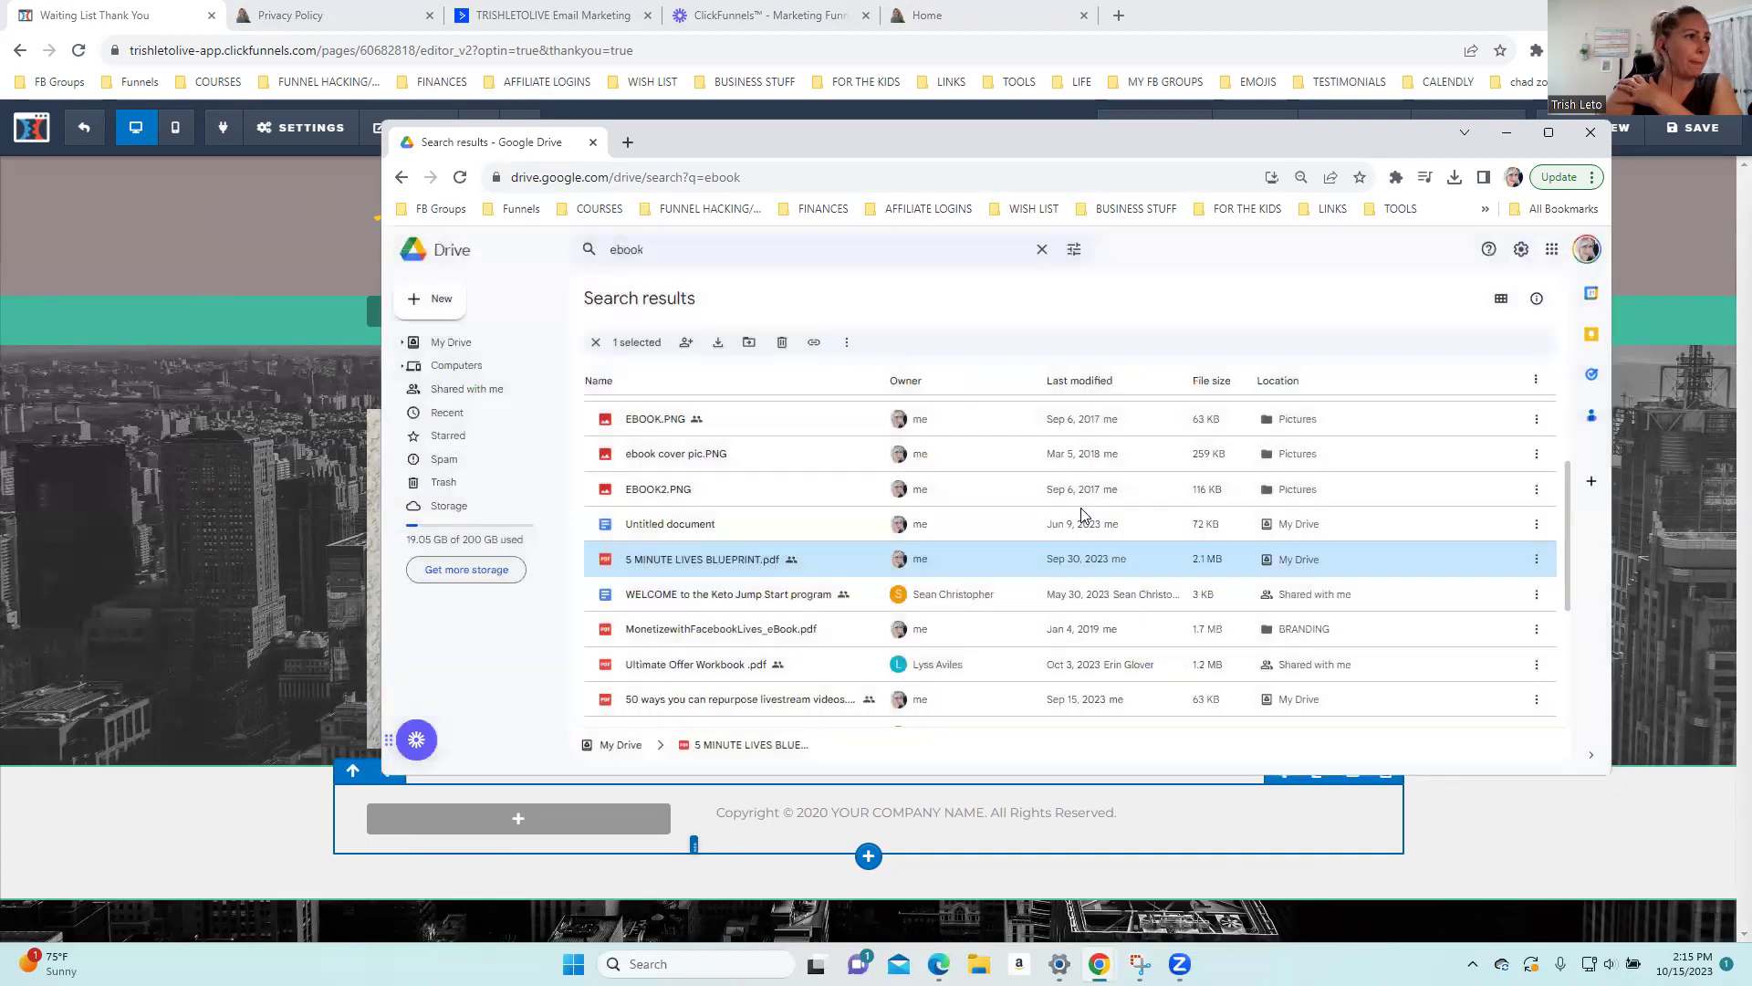
Copy the PDF's share link, then open its sharing settings
click(1537, 560)
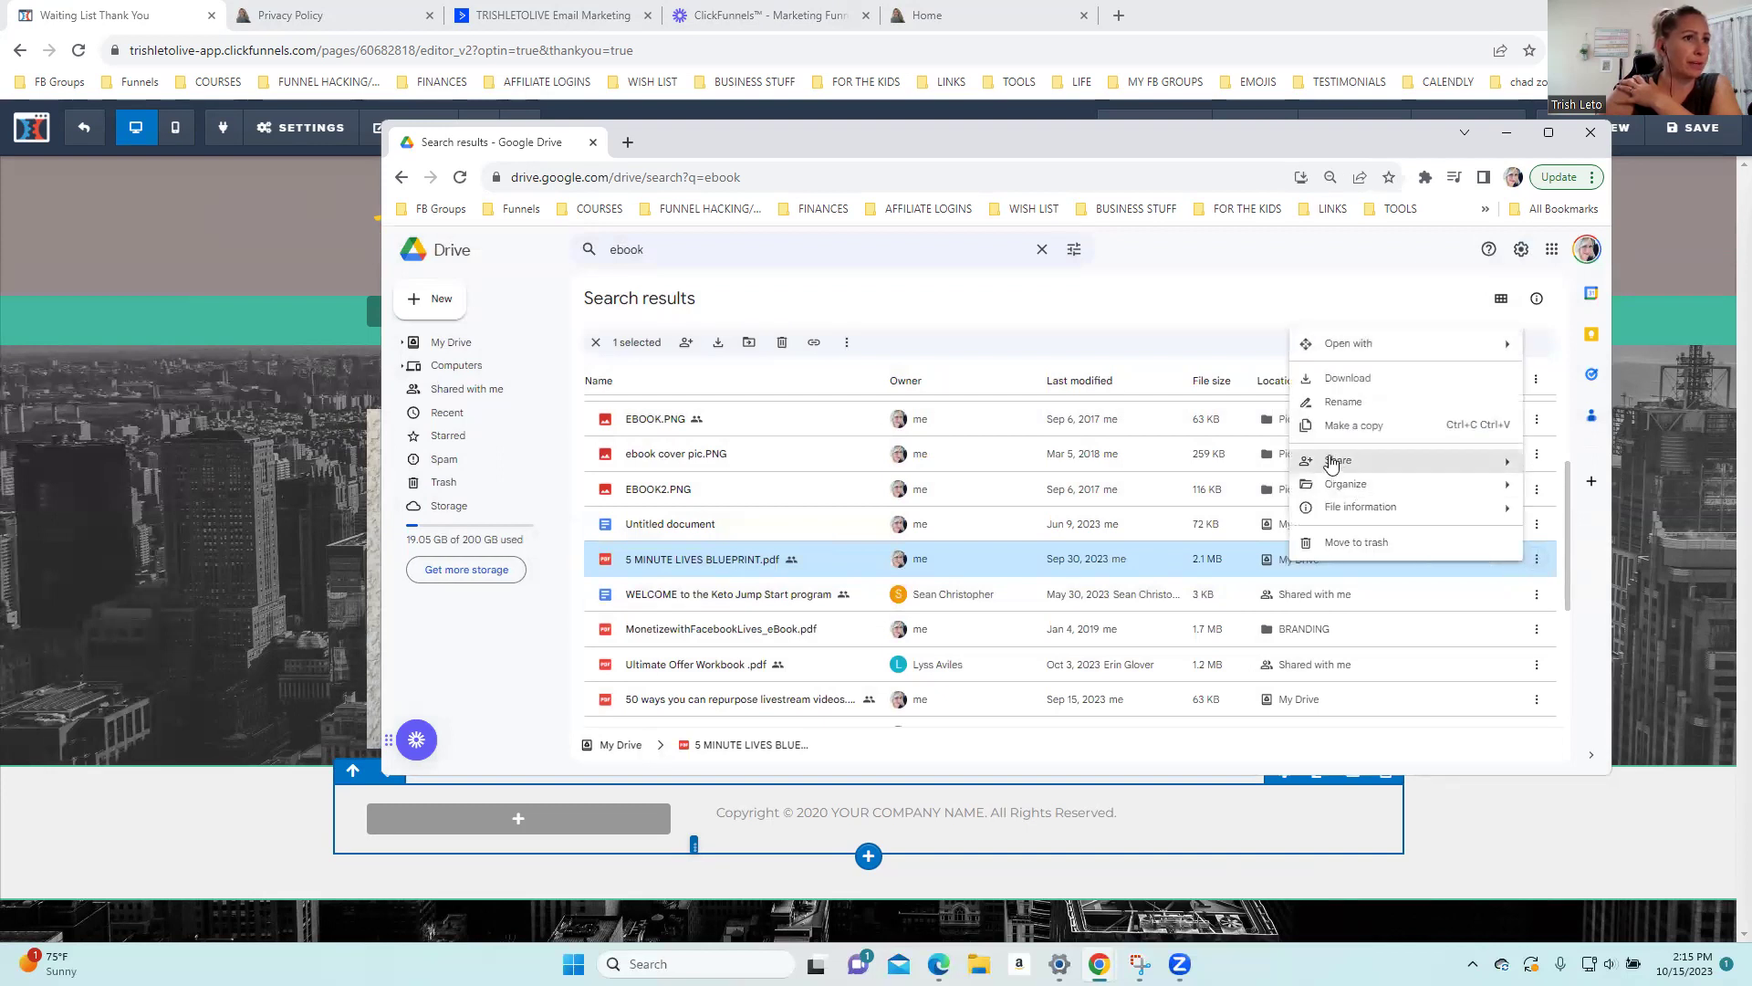
mouse_move(1332, 463)
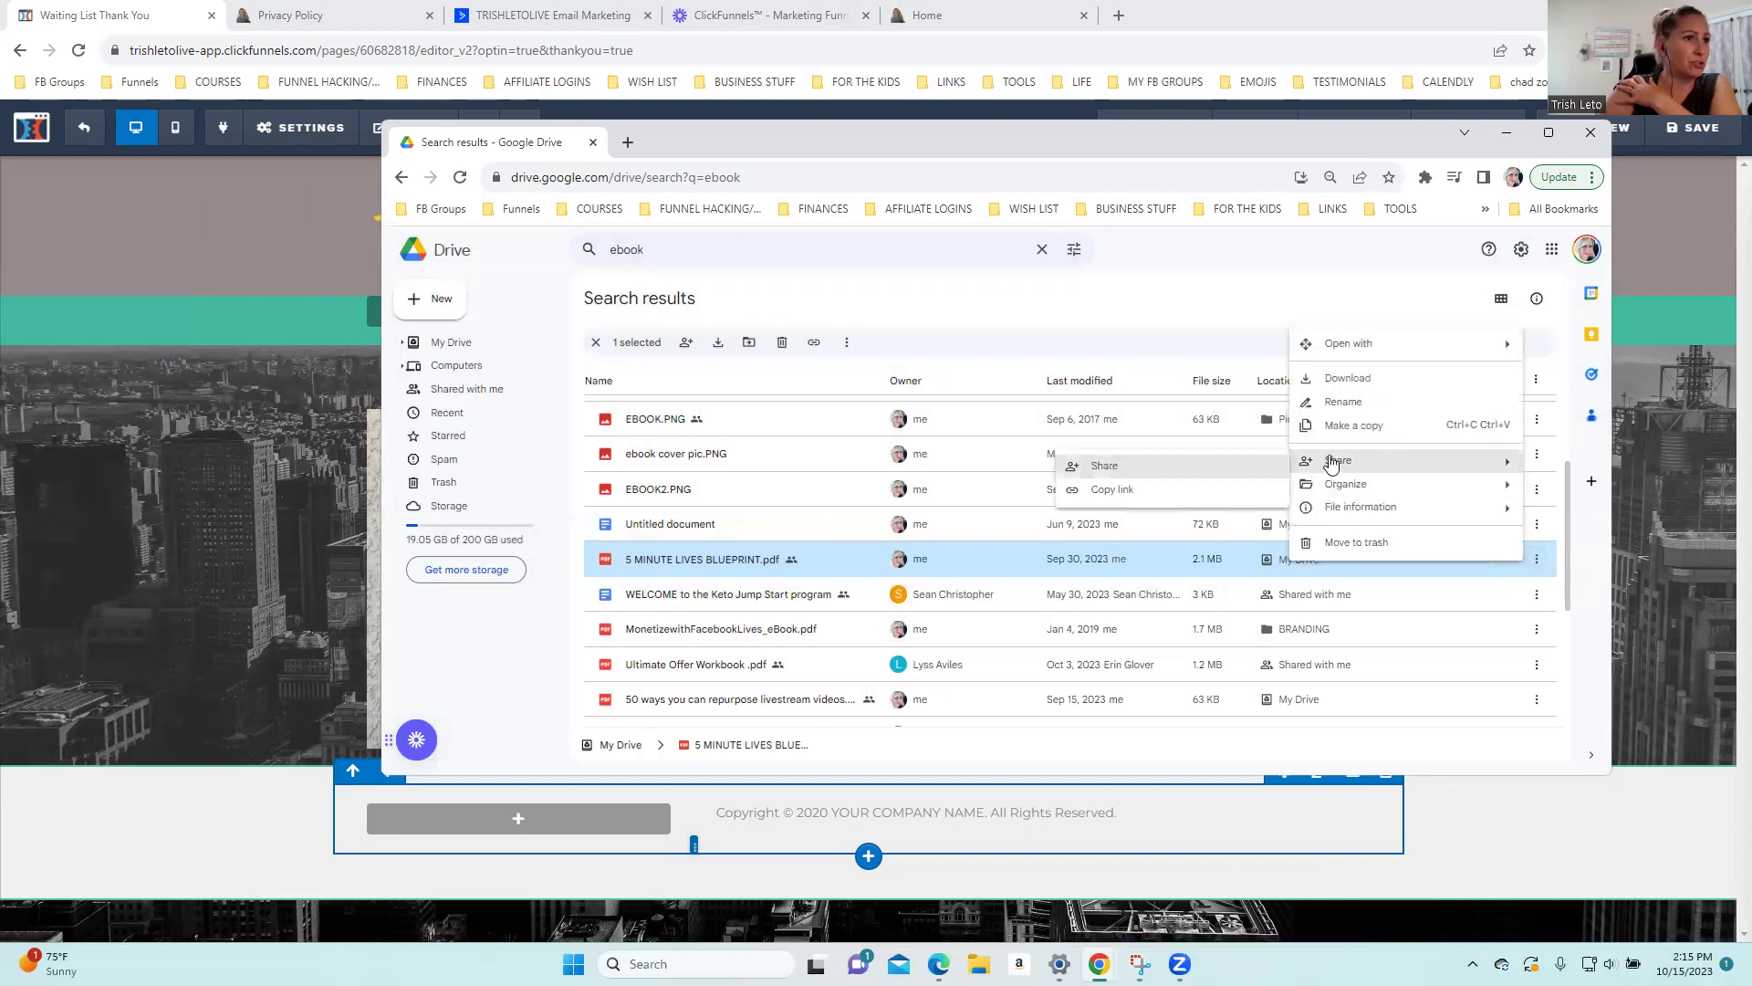
click(1202, 493)
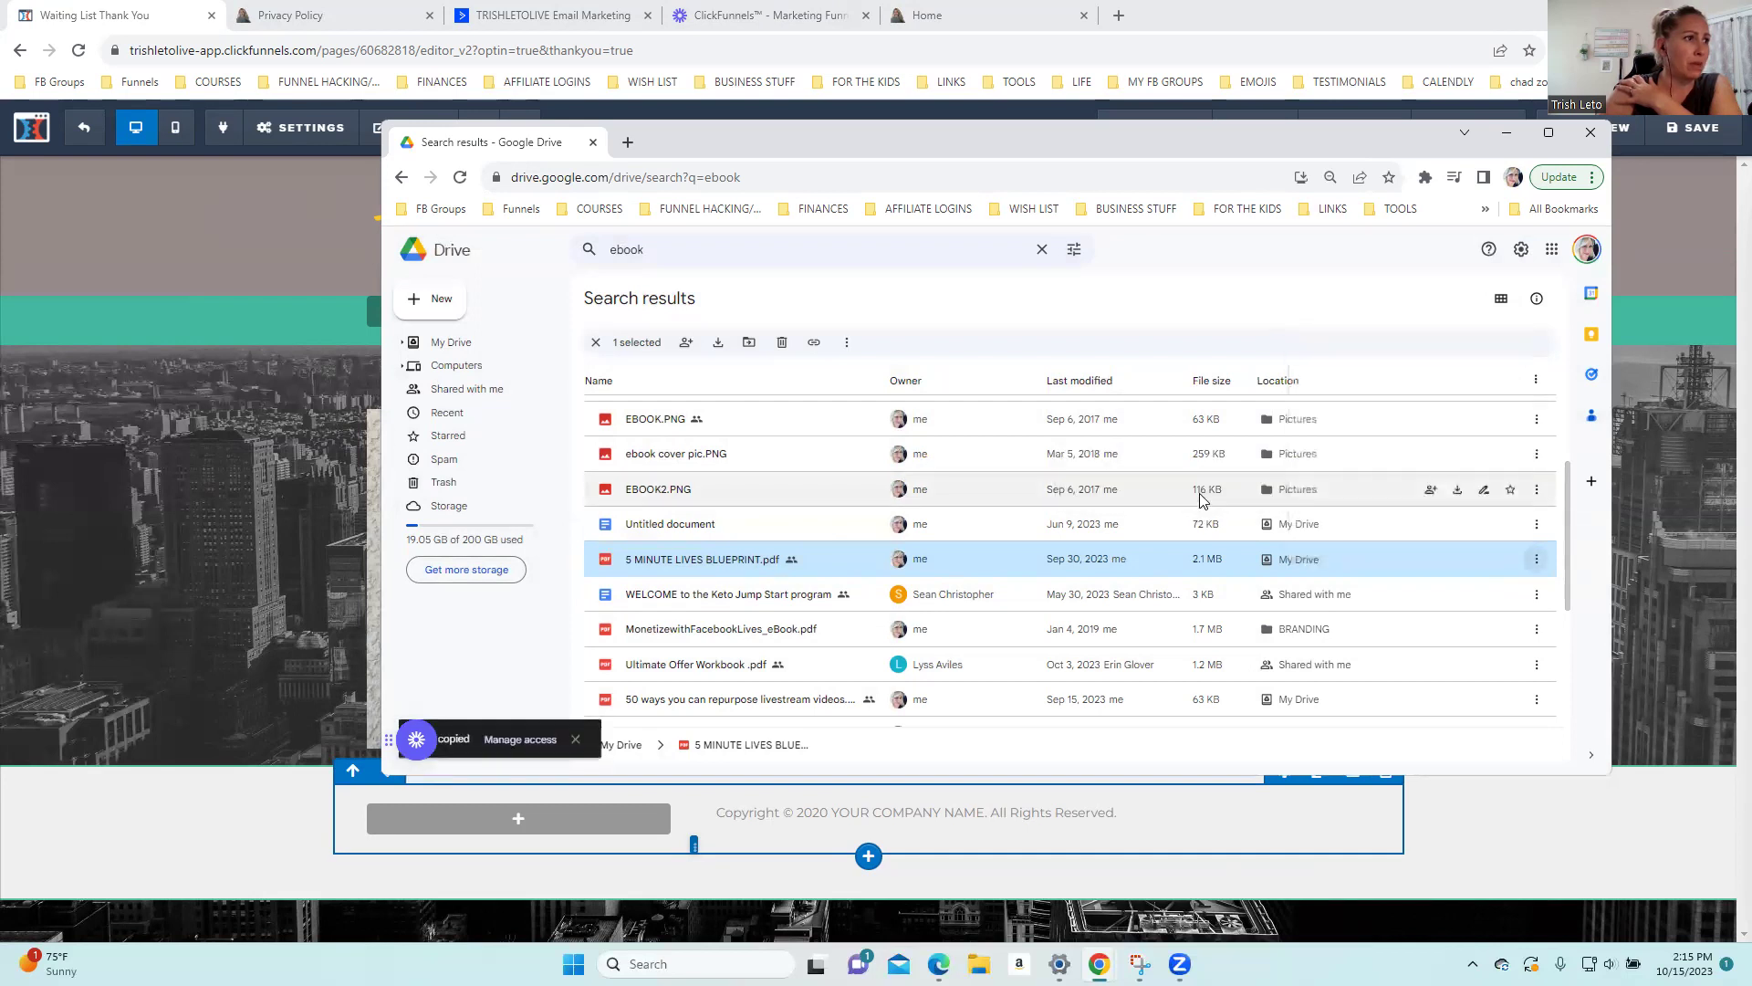
click(1537, 560)
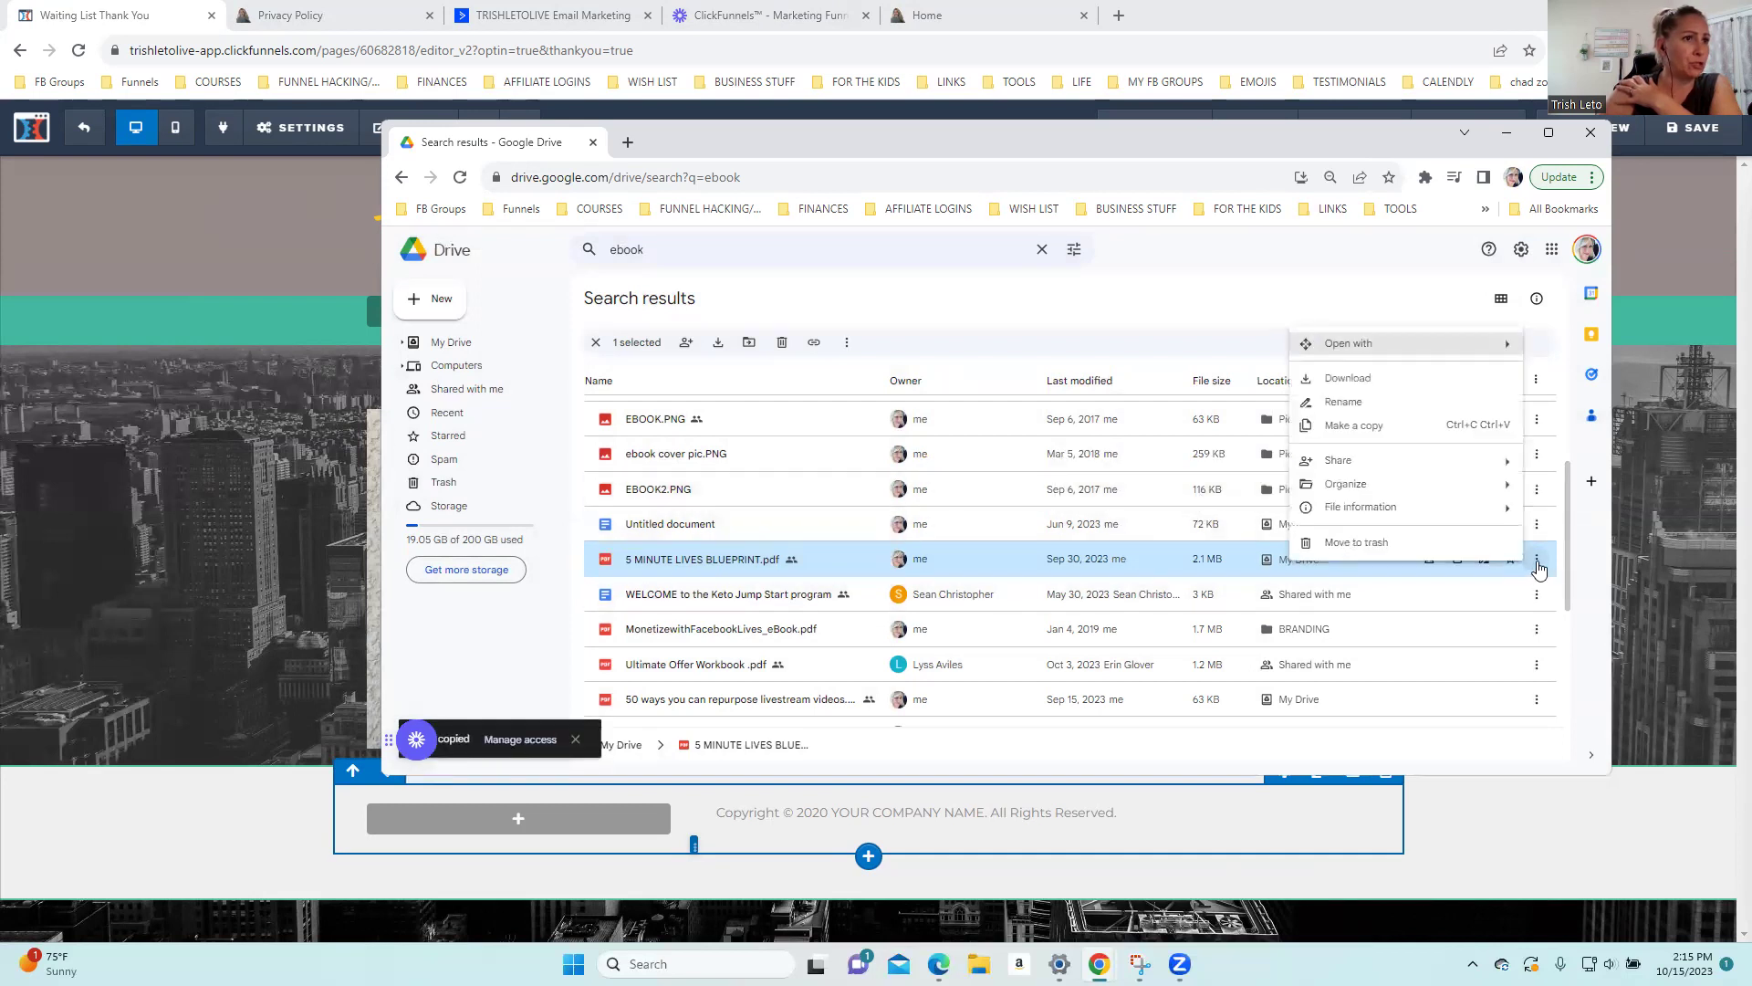
mouse_move(1318, 469)
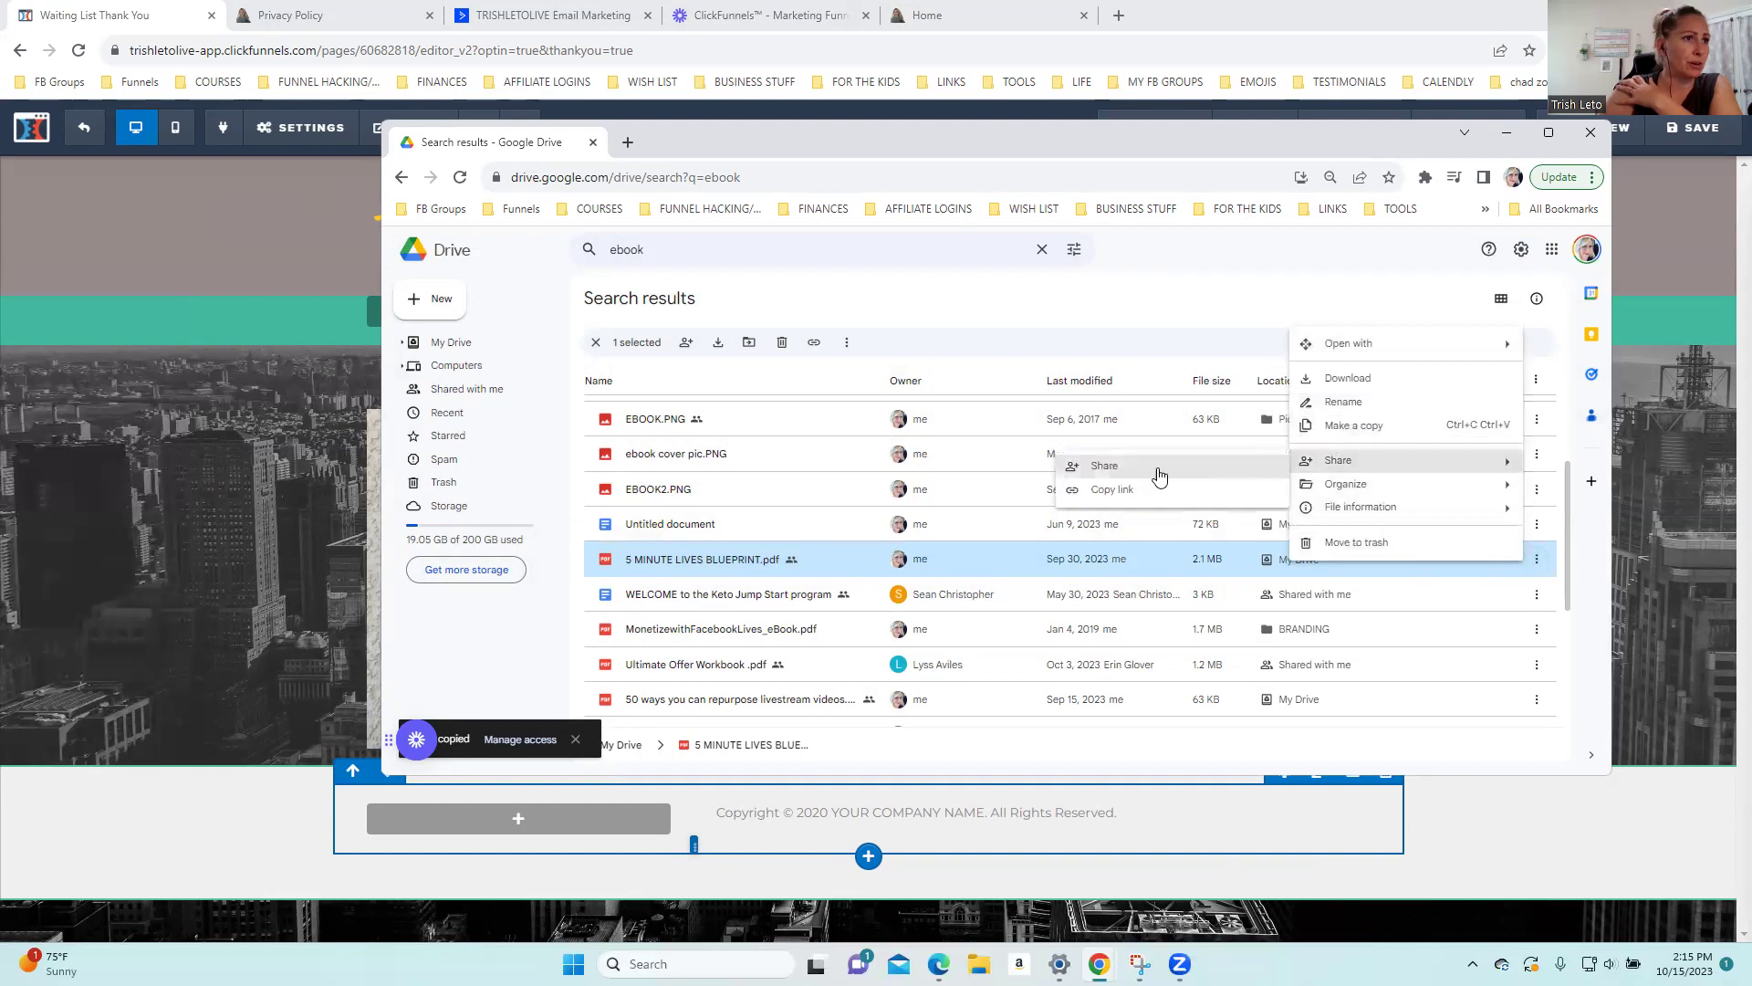
click(1131, 468)
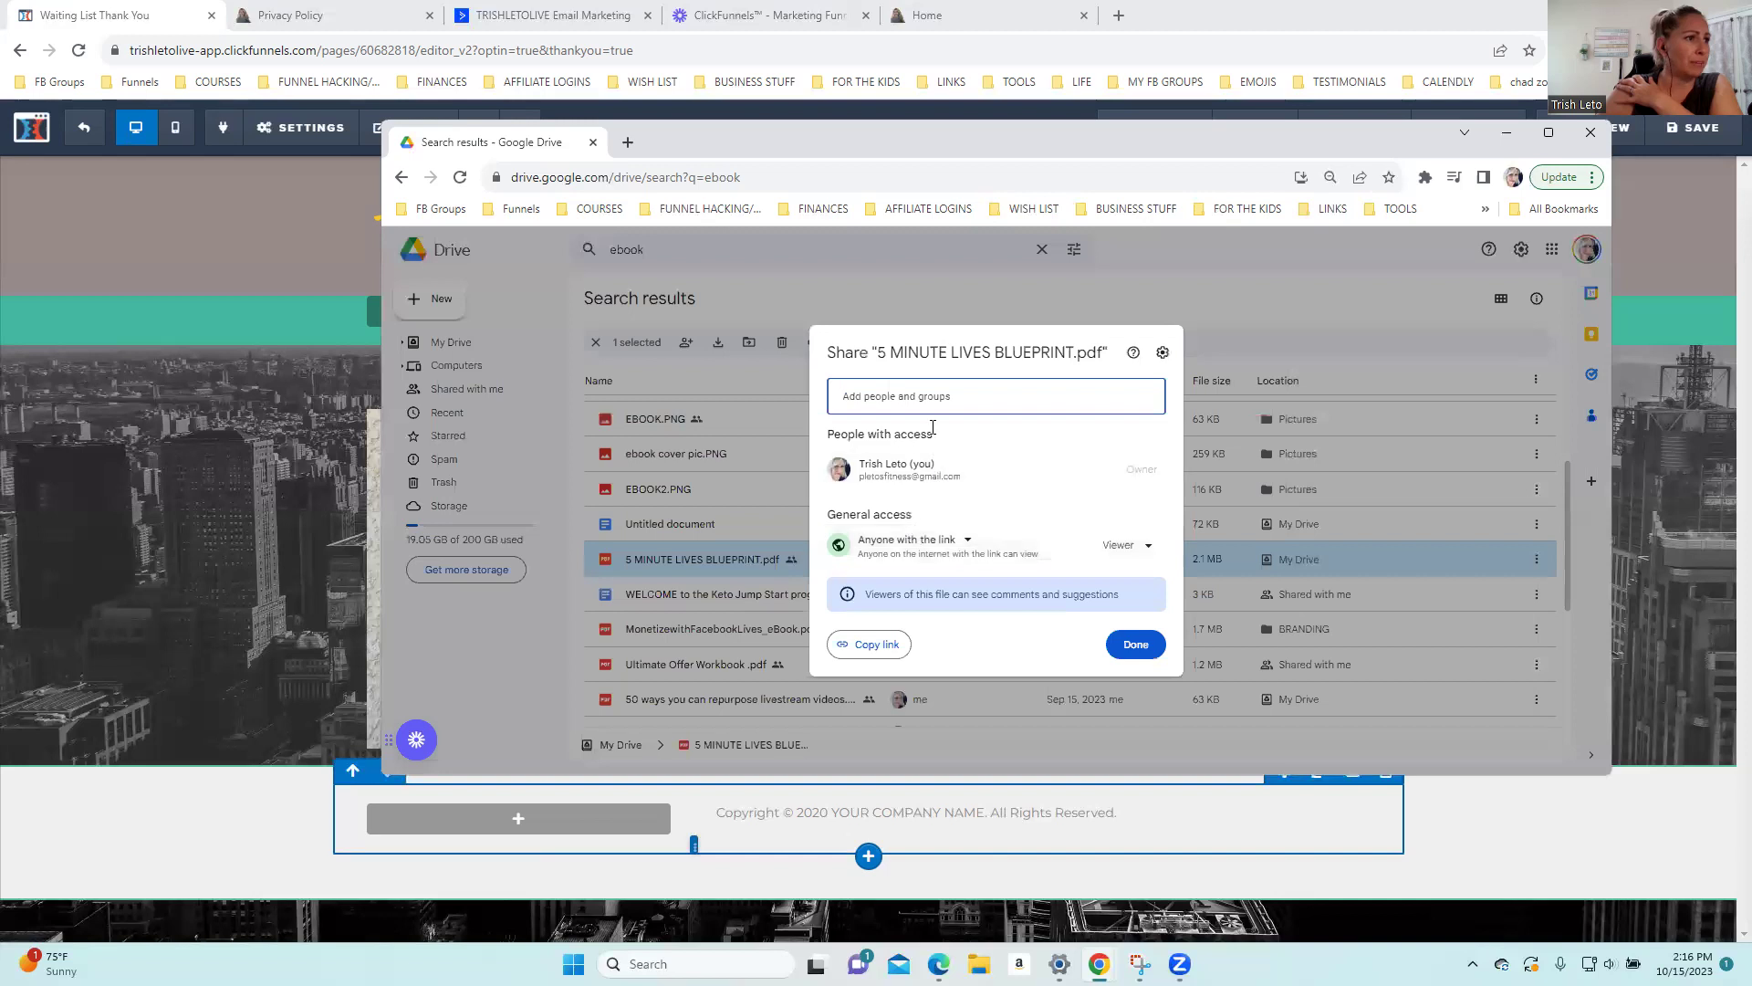
Keep link access at Viewer, copy the PDF's link, close the dialog and minimize Drive
click(1151, 547)
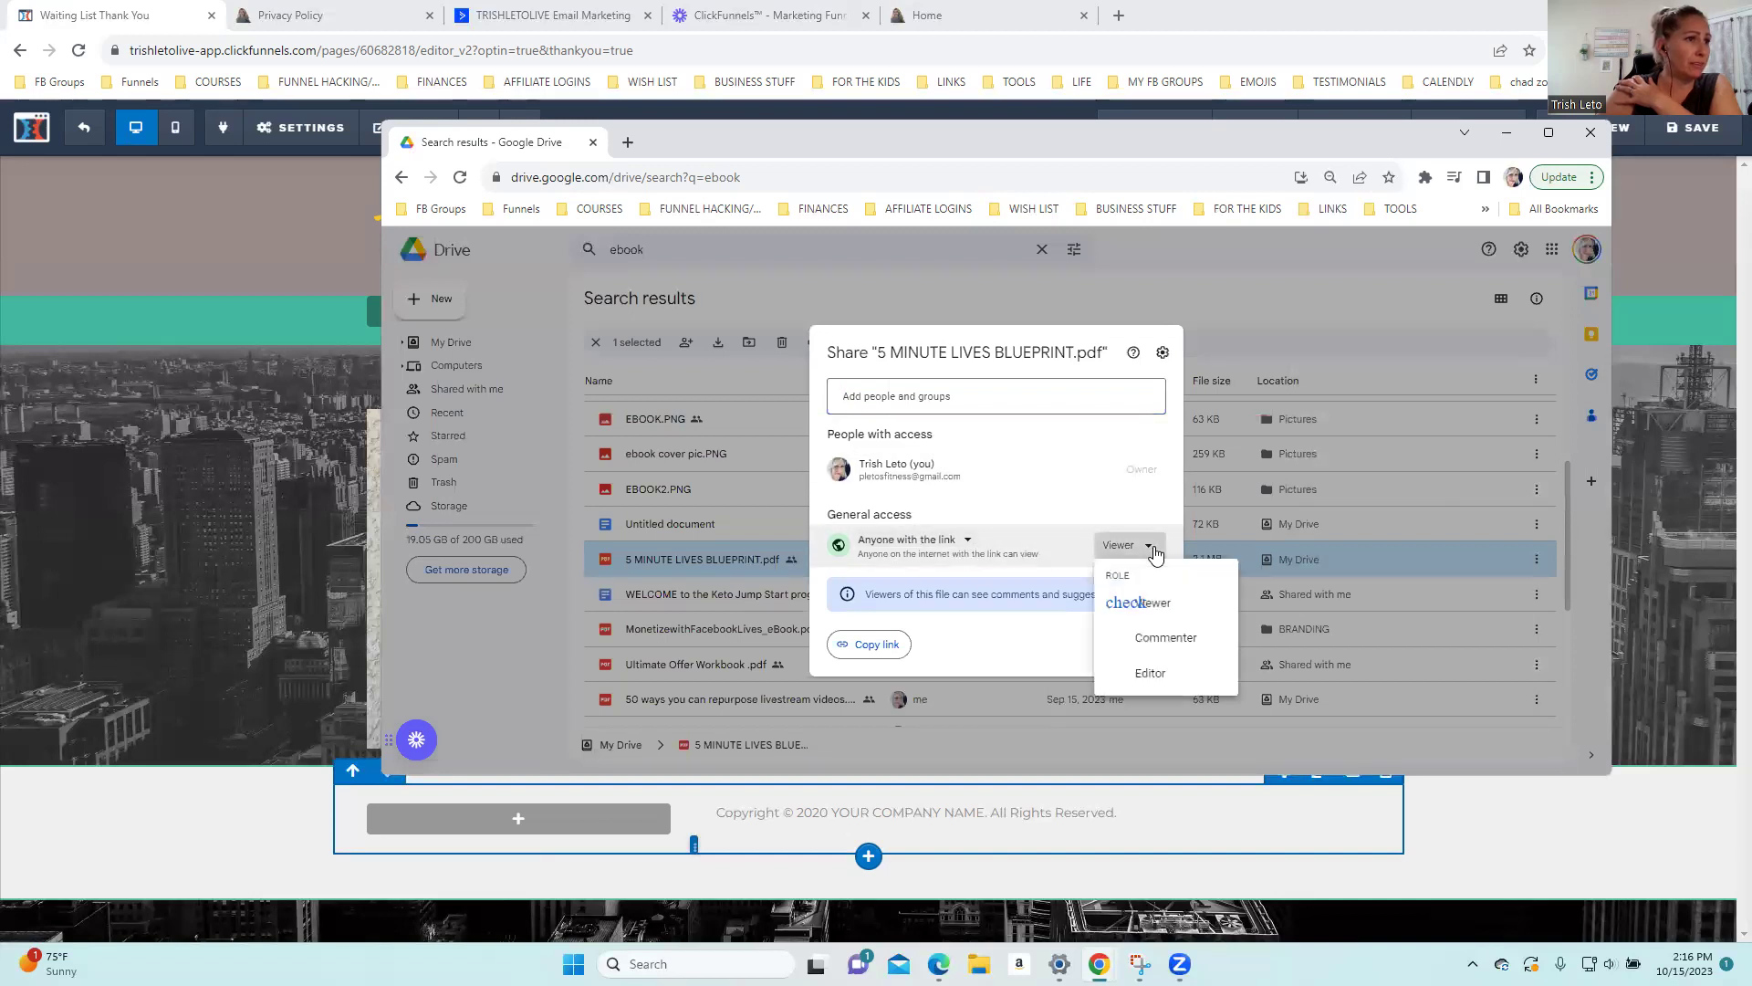
click(1151, 607)
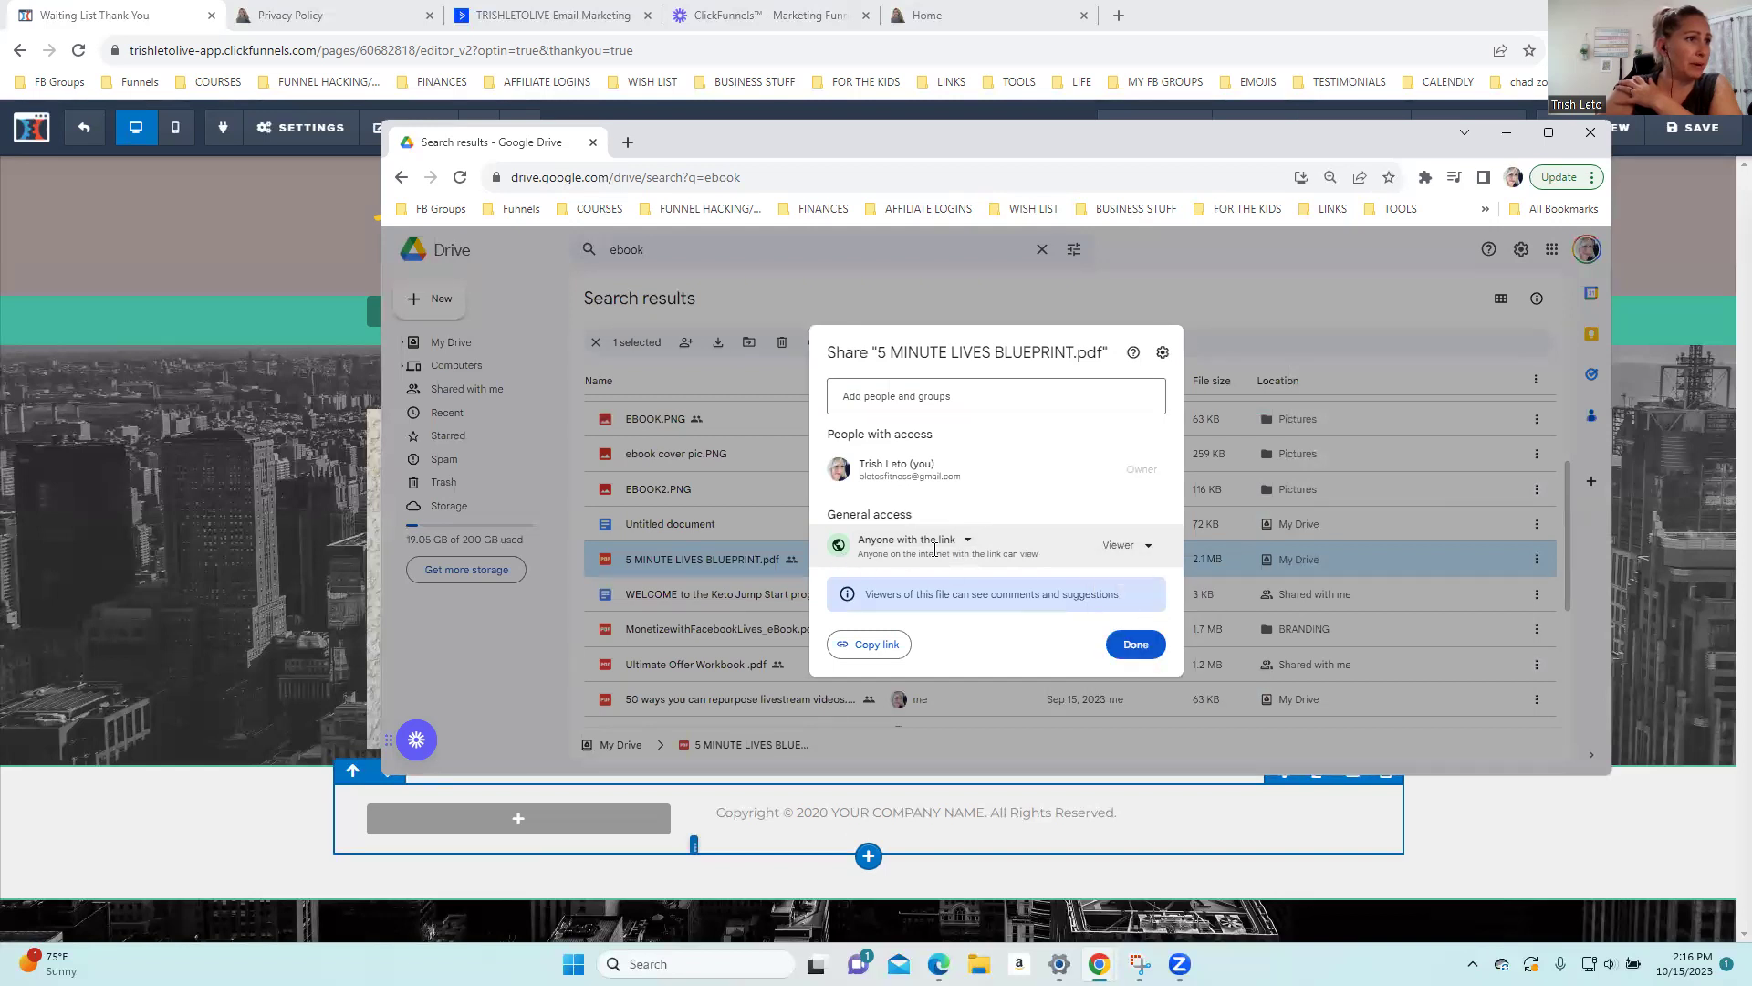
click(856, 650)
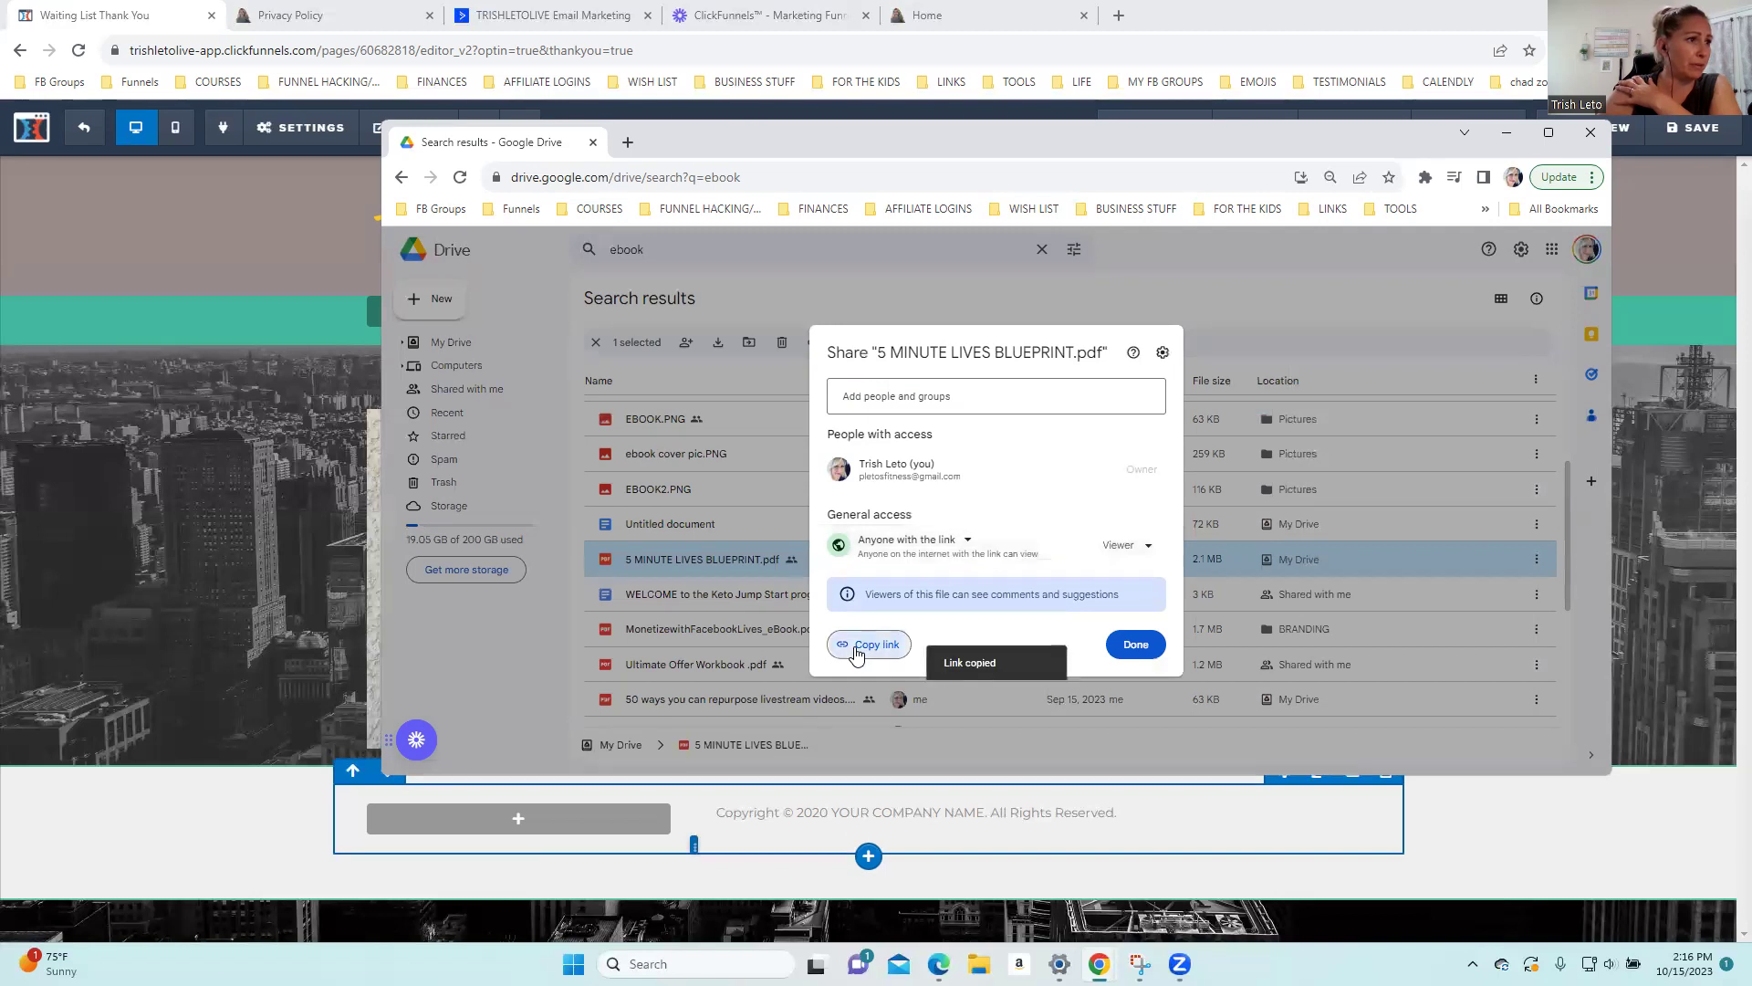
click(1135, 644)
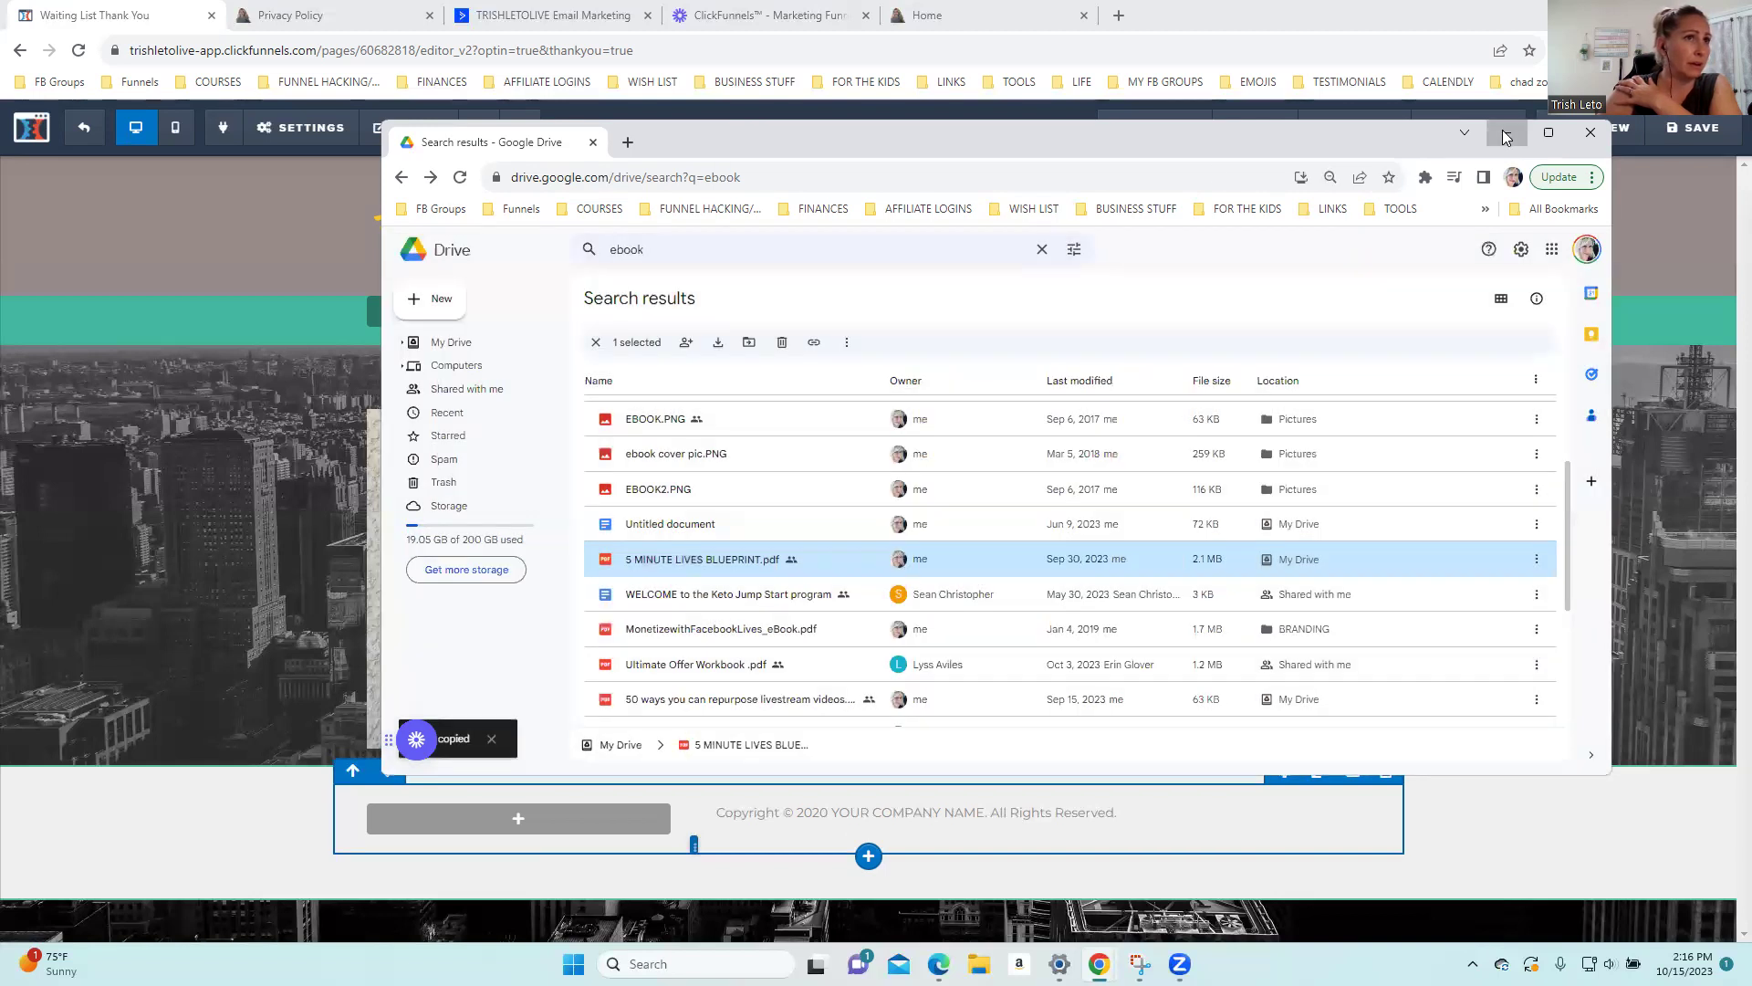
click(1507, 132)
Point 'Download your FREE Ebook Here!' at the pasted Drive URL, opening in the same window, and save
click(1047, 680)
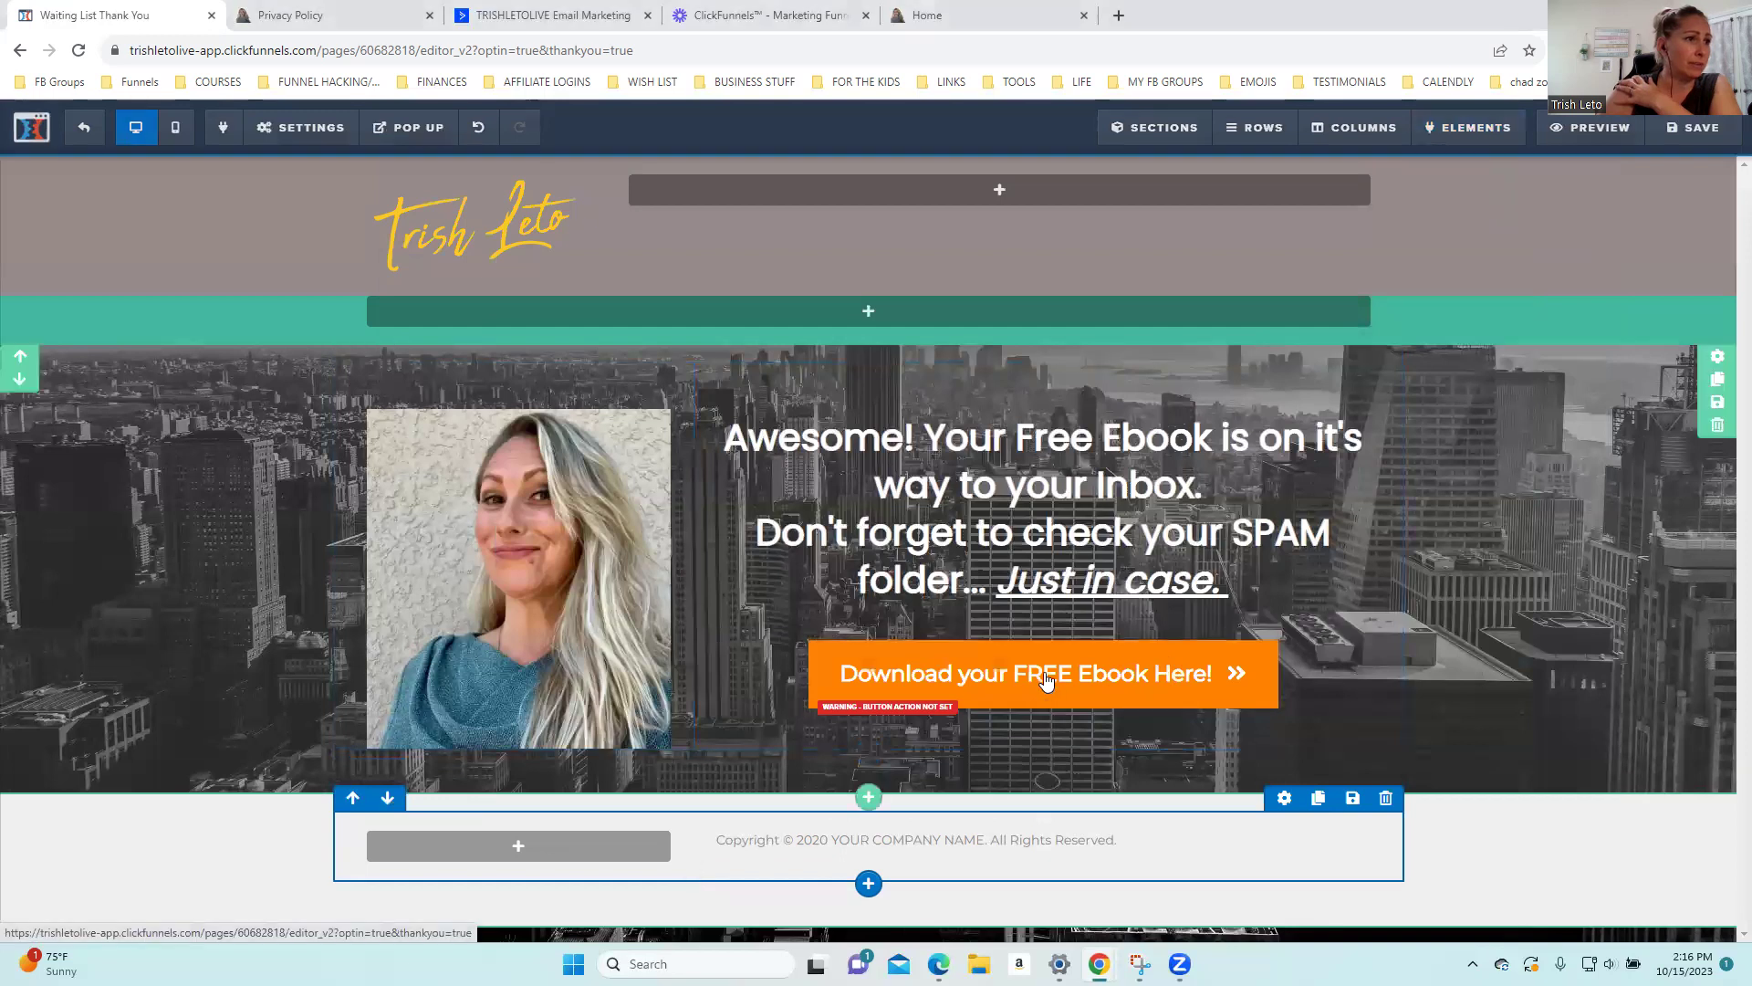
click(1611, 342)
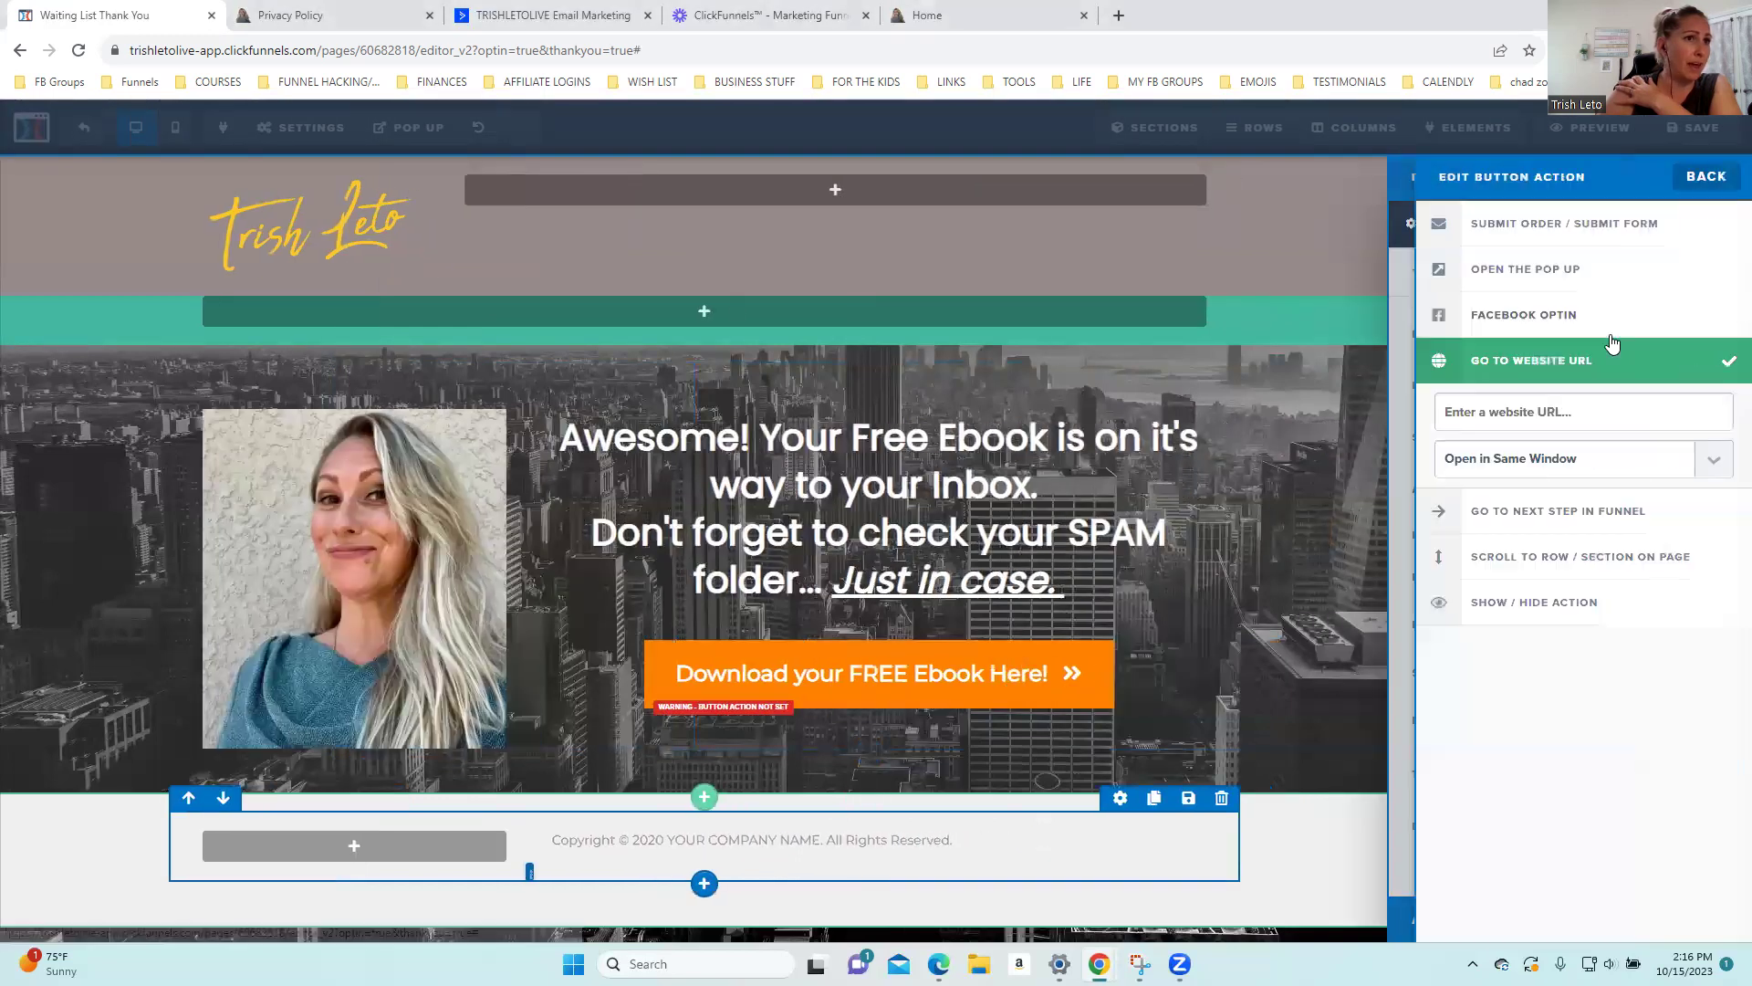
click(1588, 410)
key(ctrl+v)
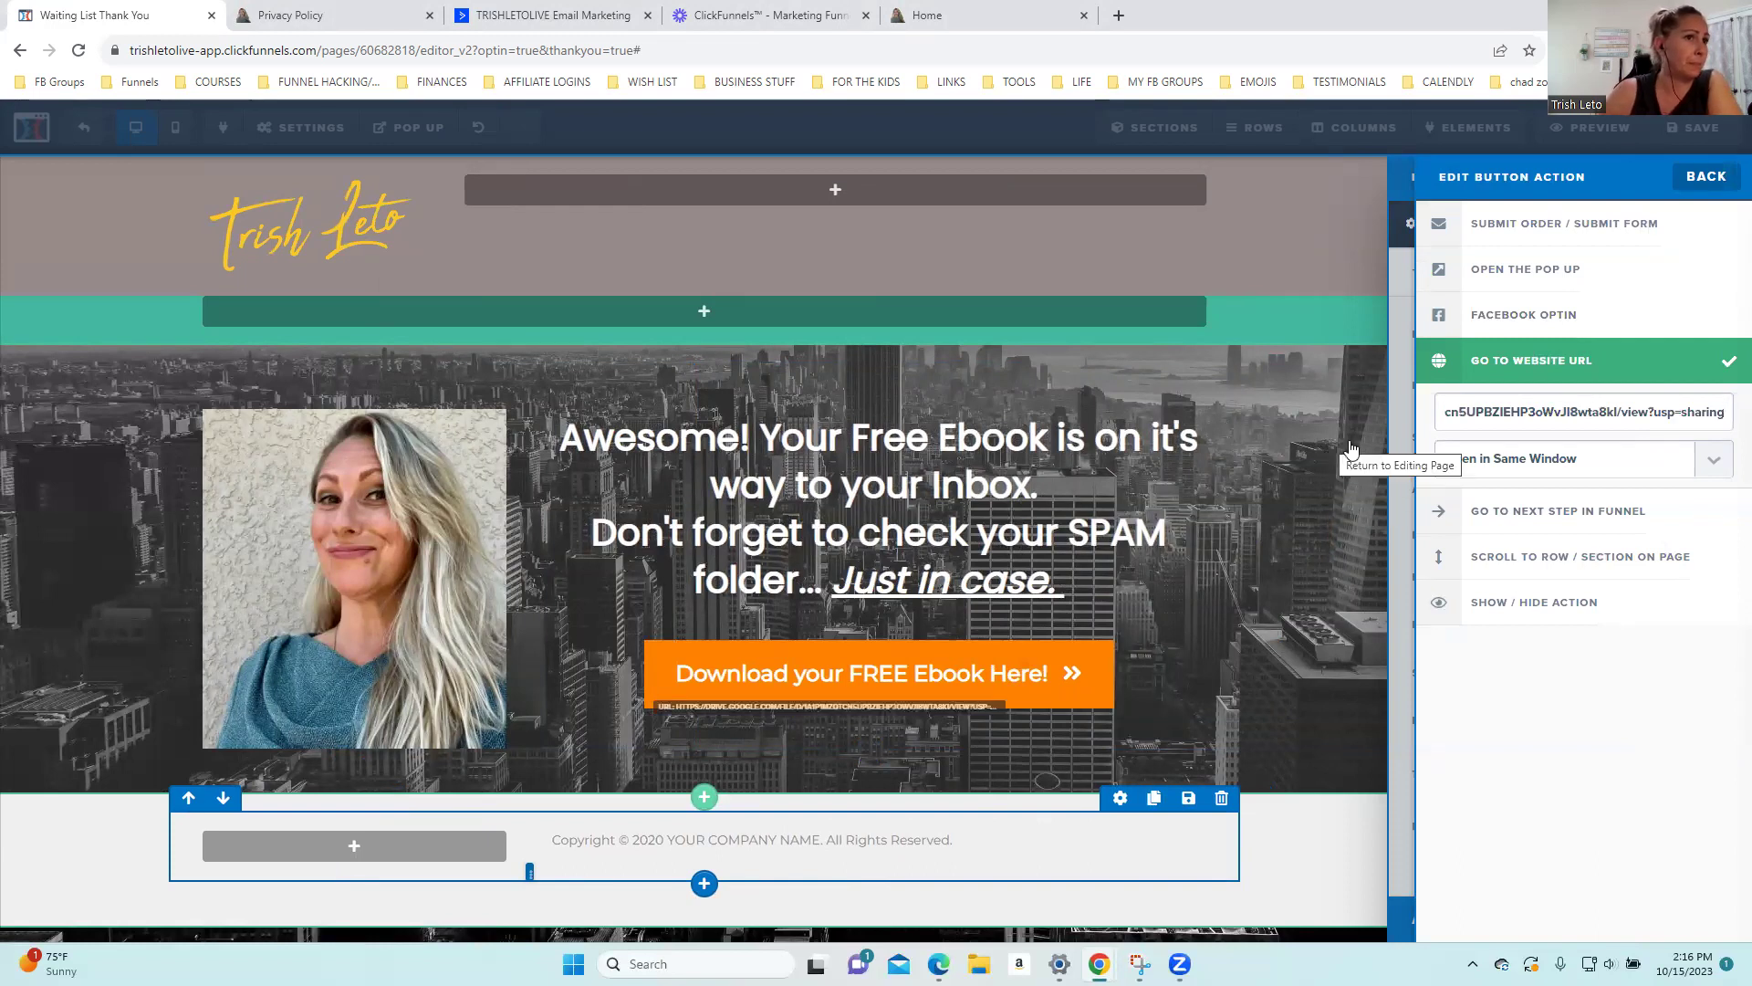
click(1589, 472)
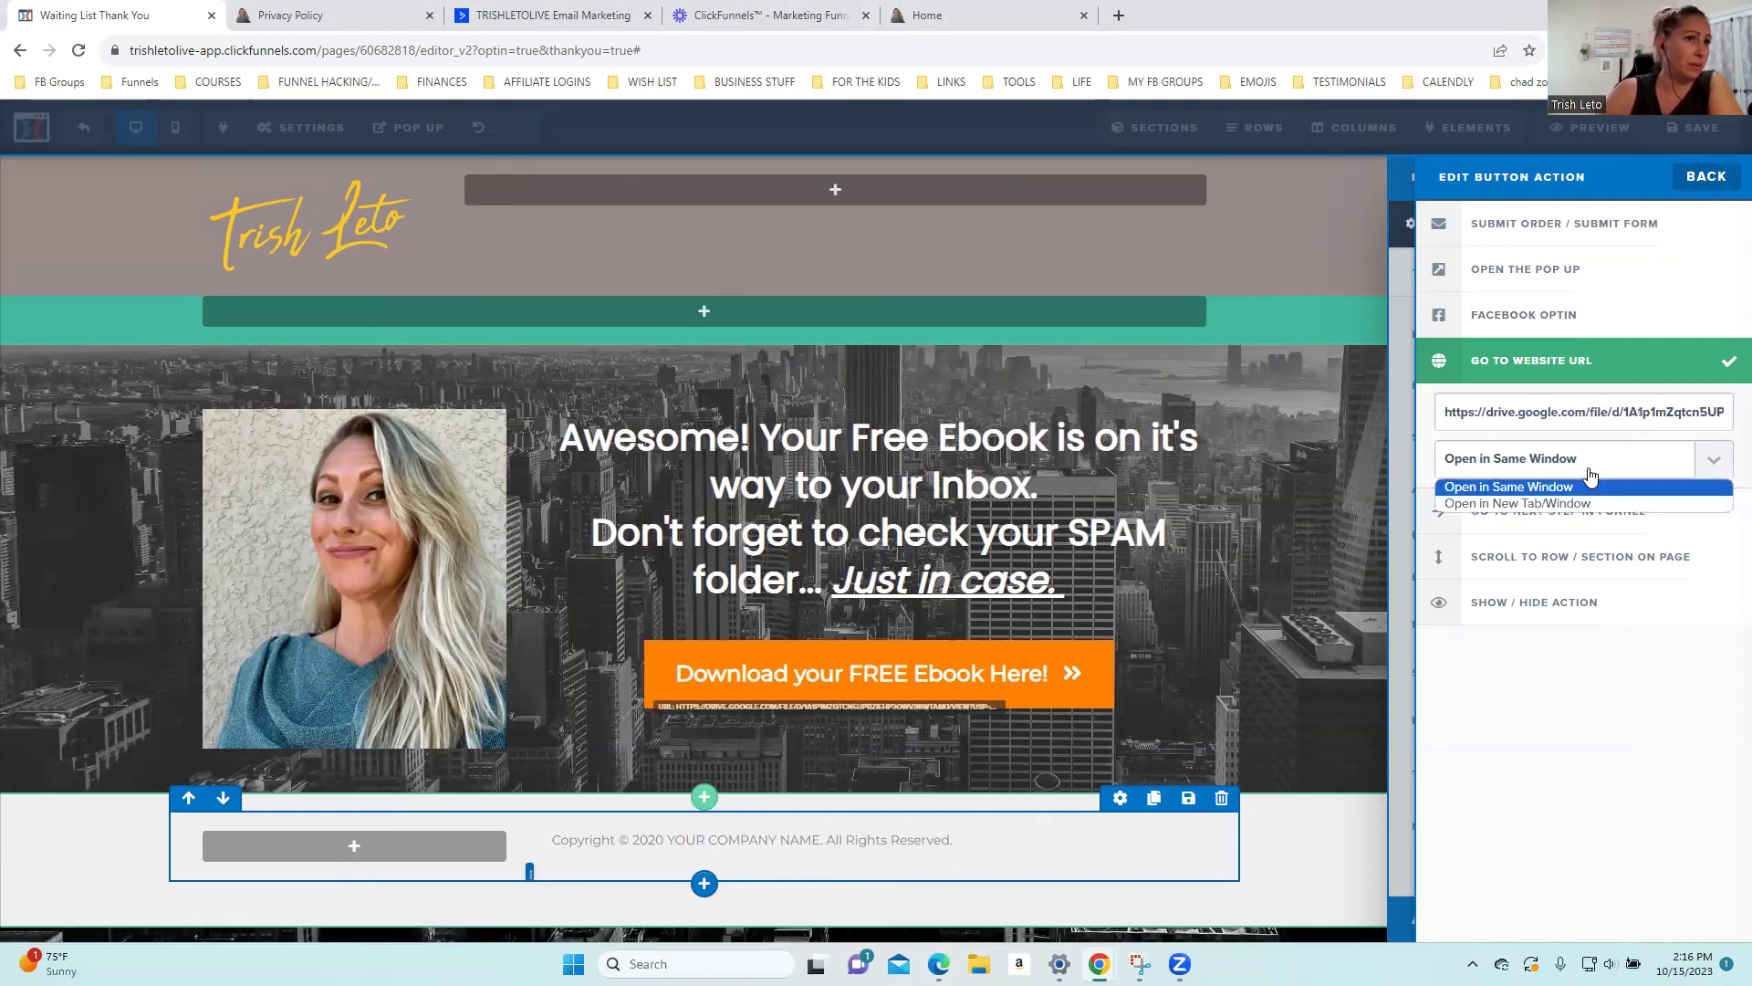
click(1510, 486)
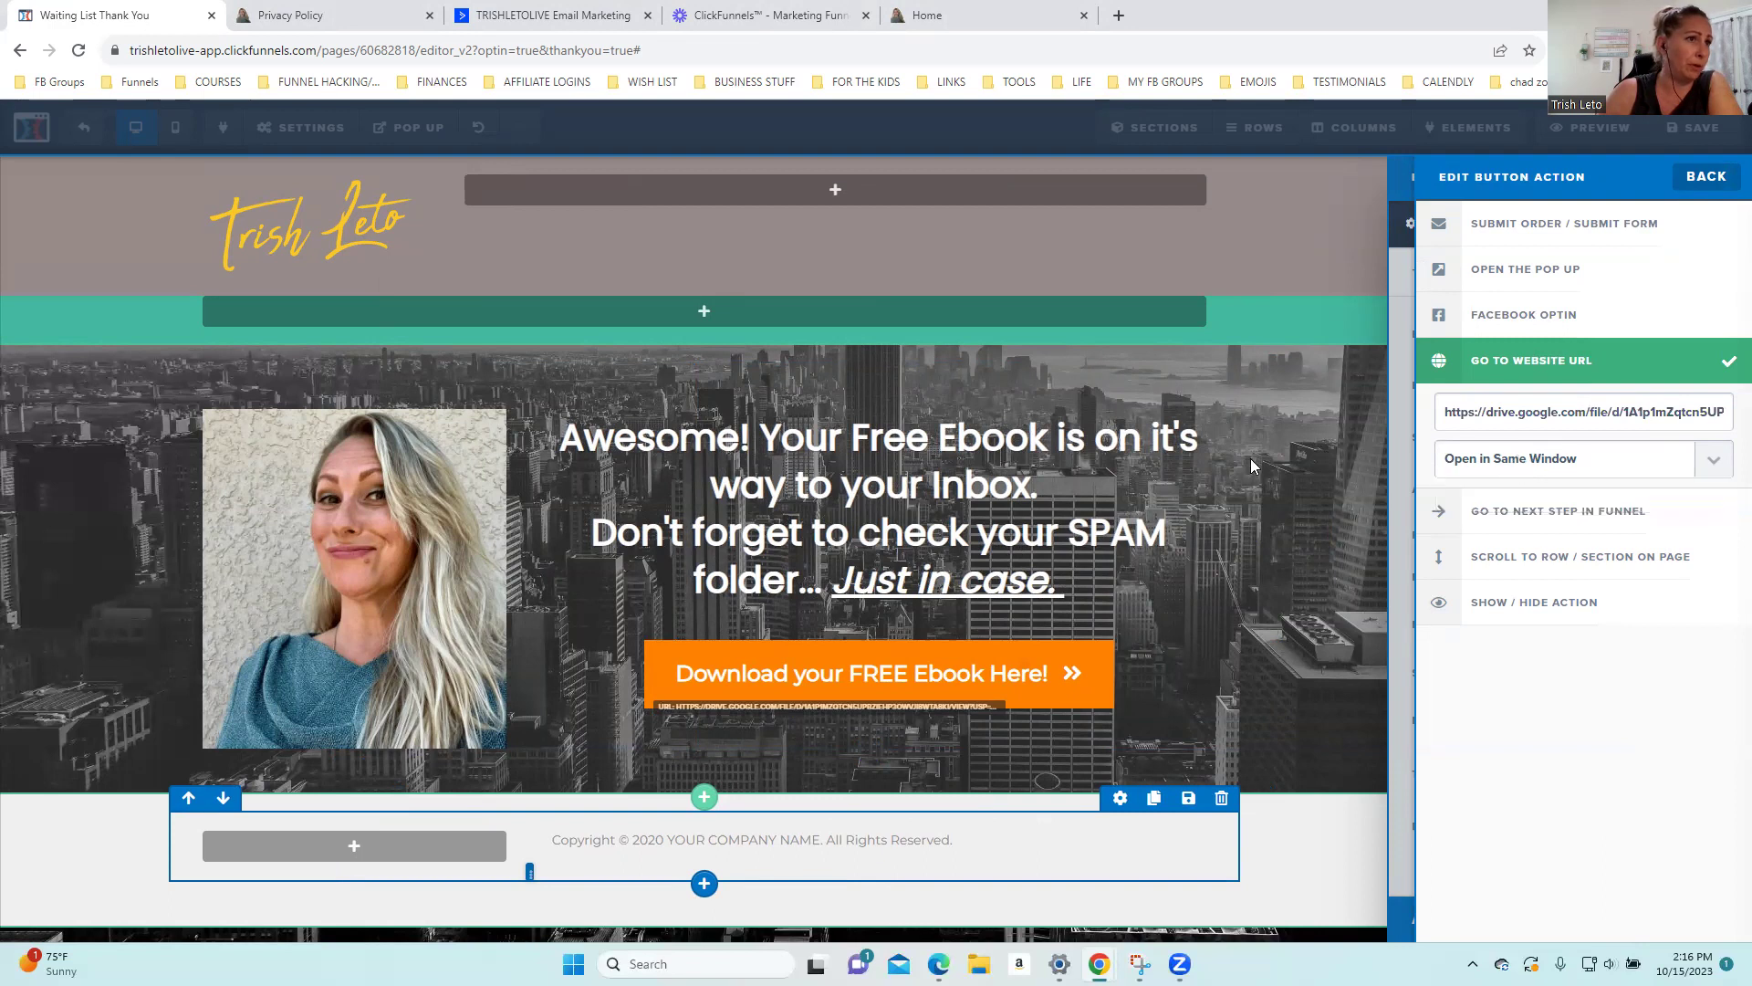
click(1250, 458)
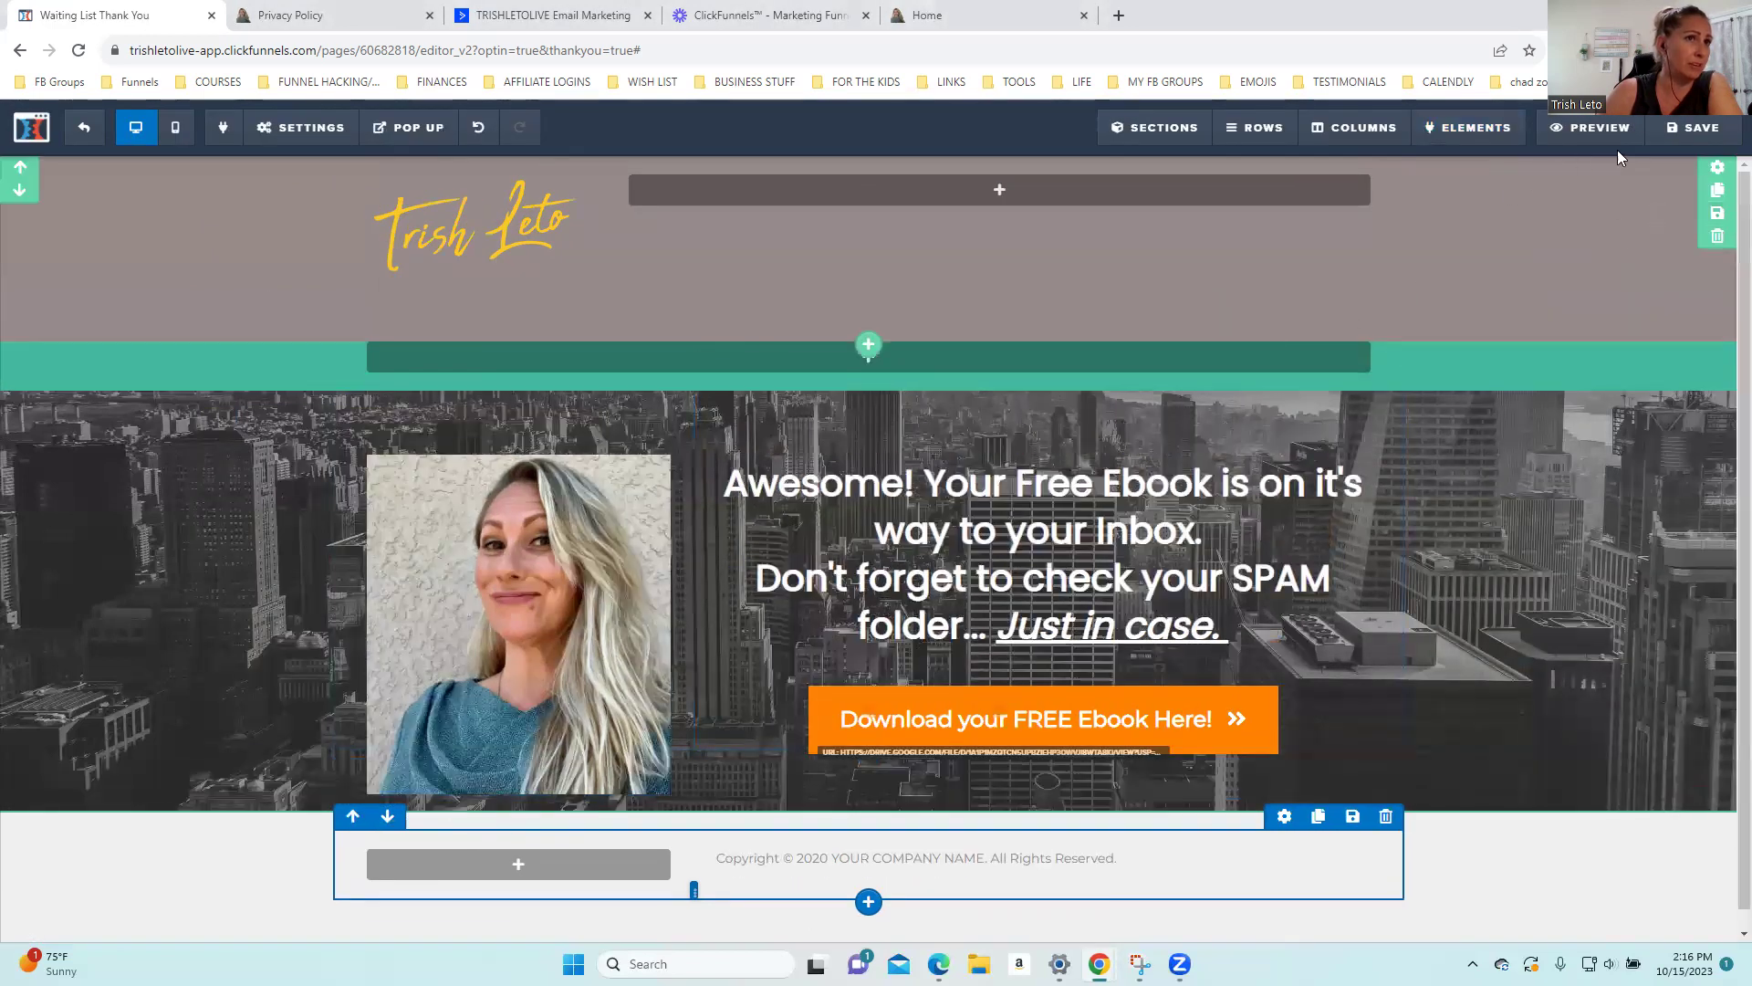
click(1693, 127)
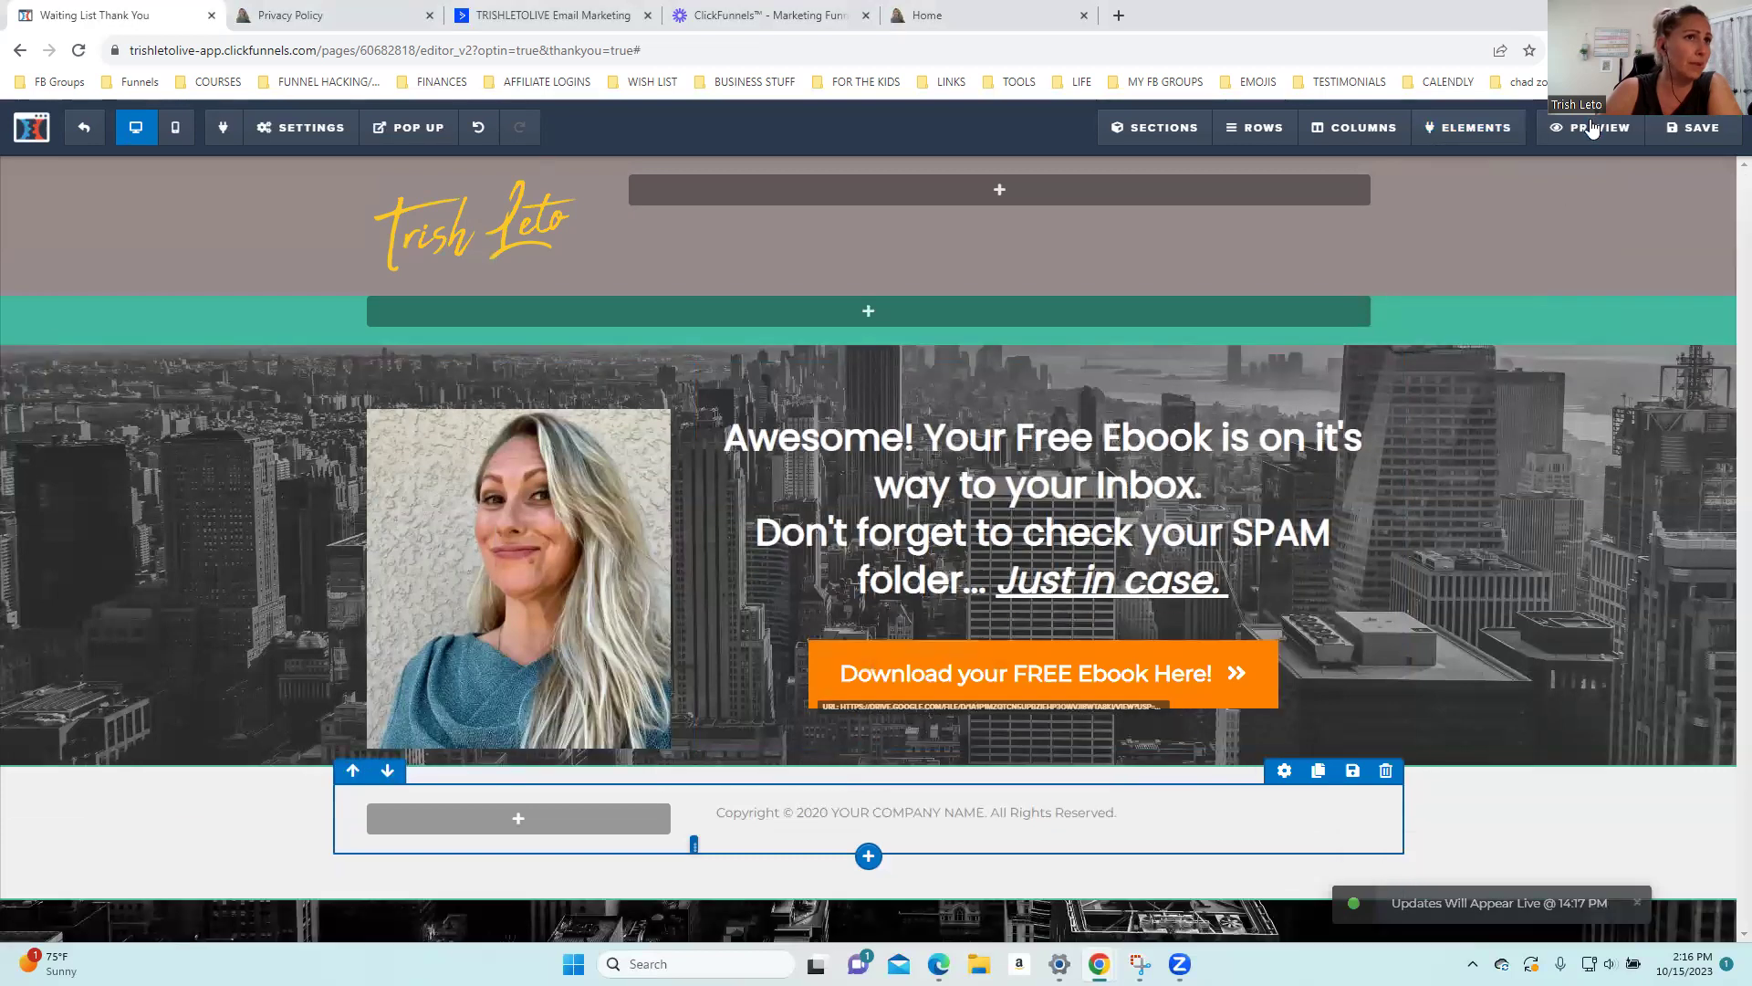
Preview the thank-you page in a new tab, then go back to the editor tab
click(1591, 128)
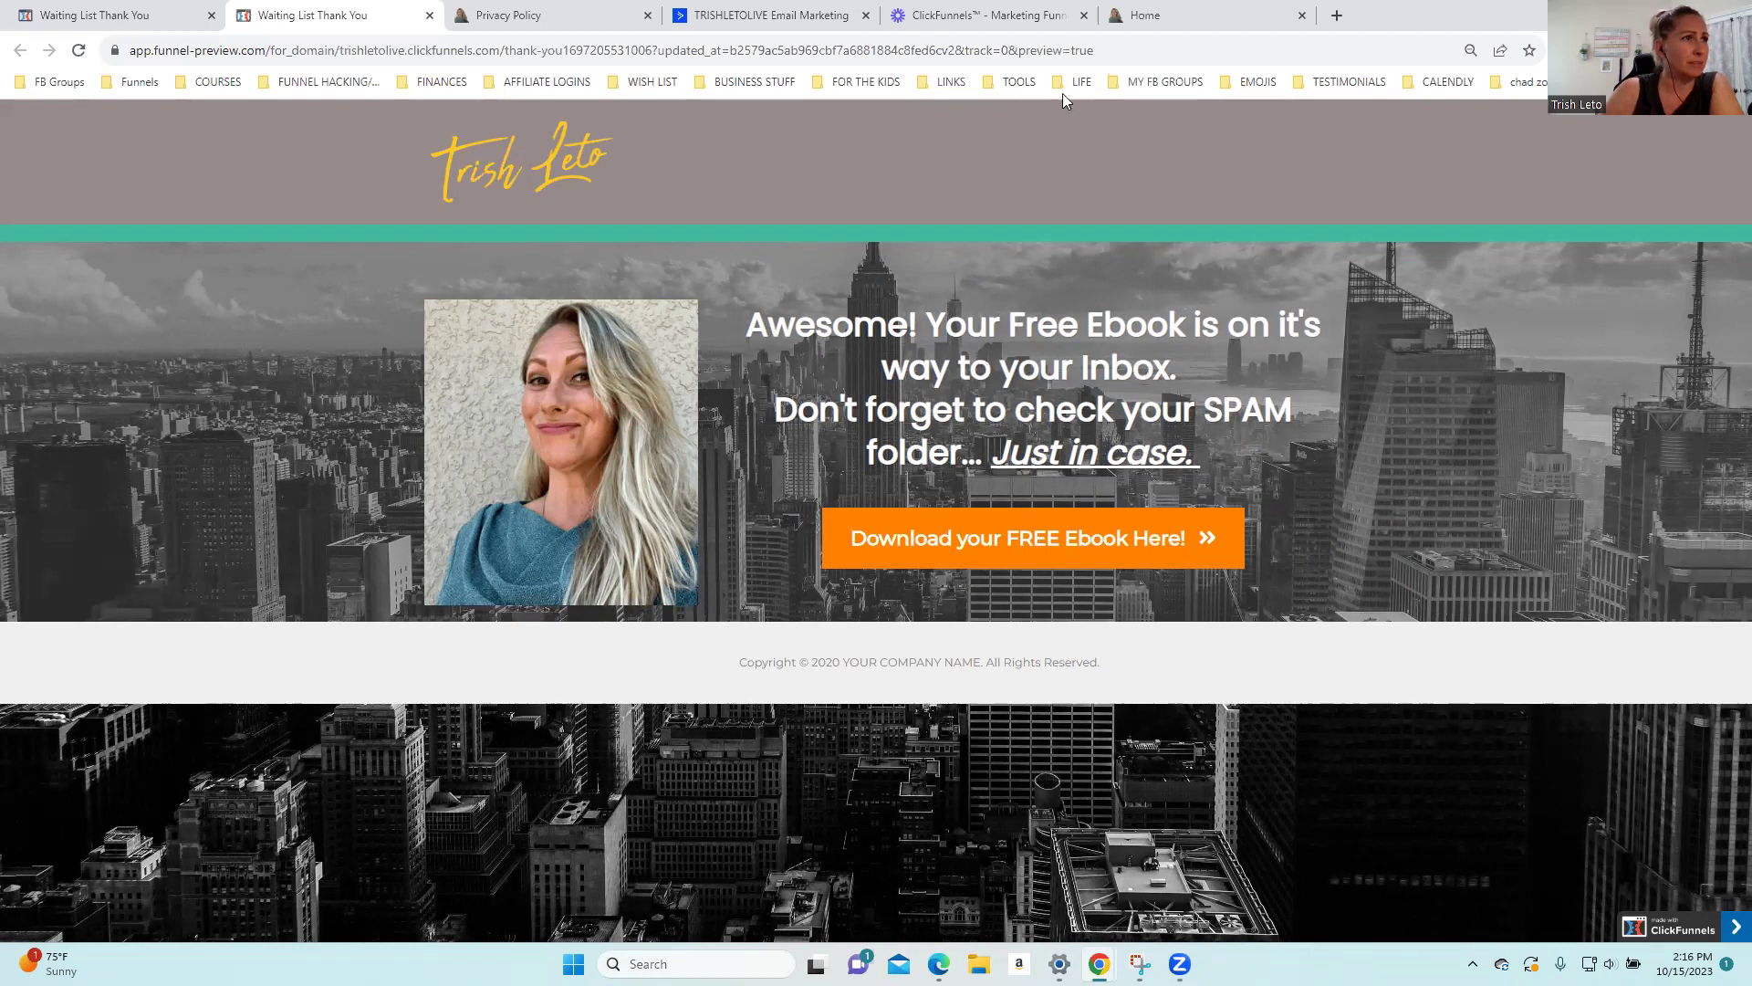
click(493, 16)
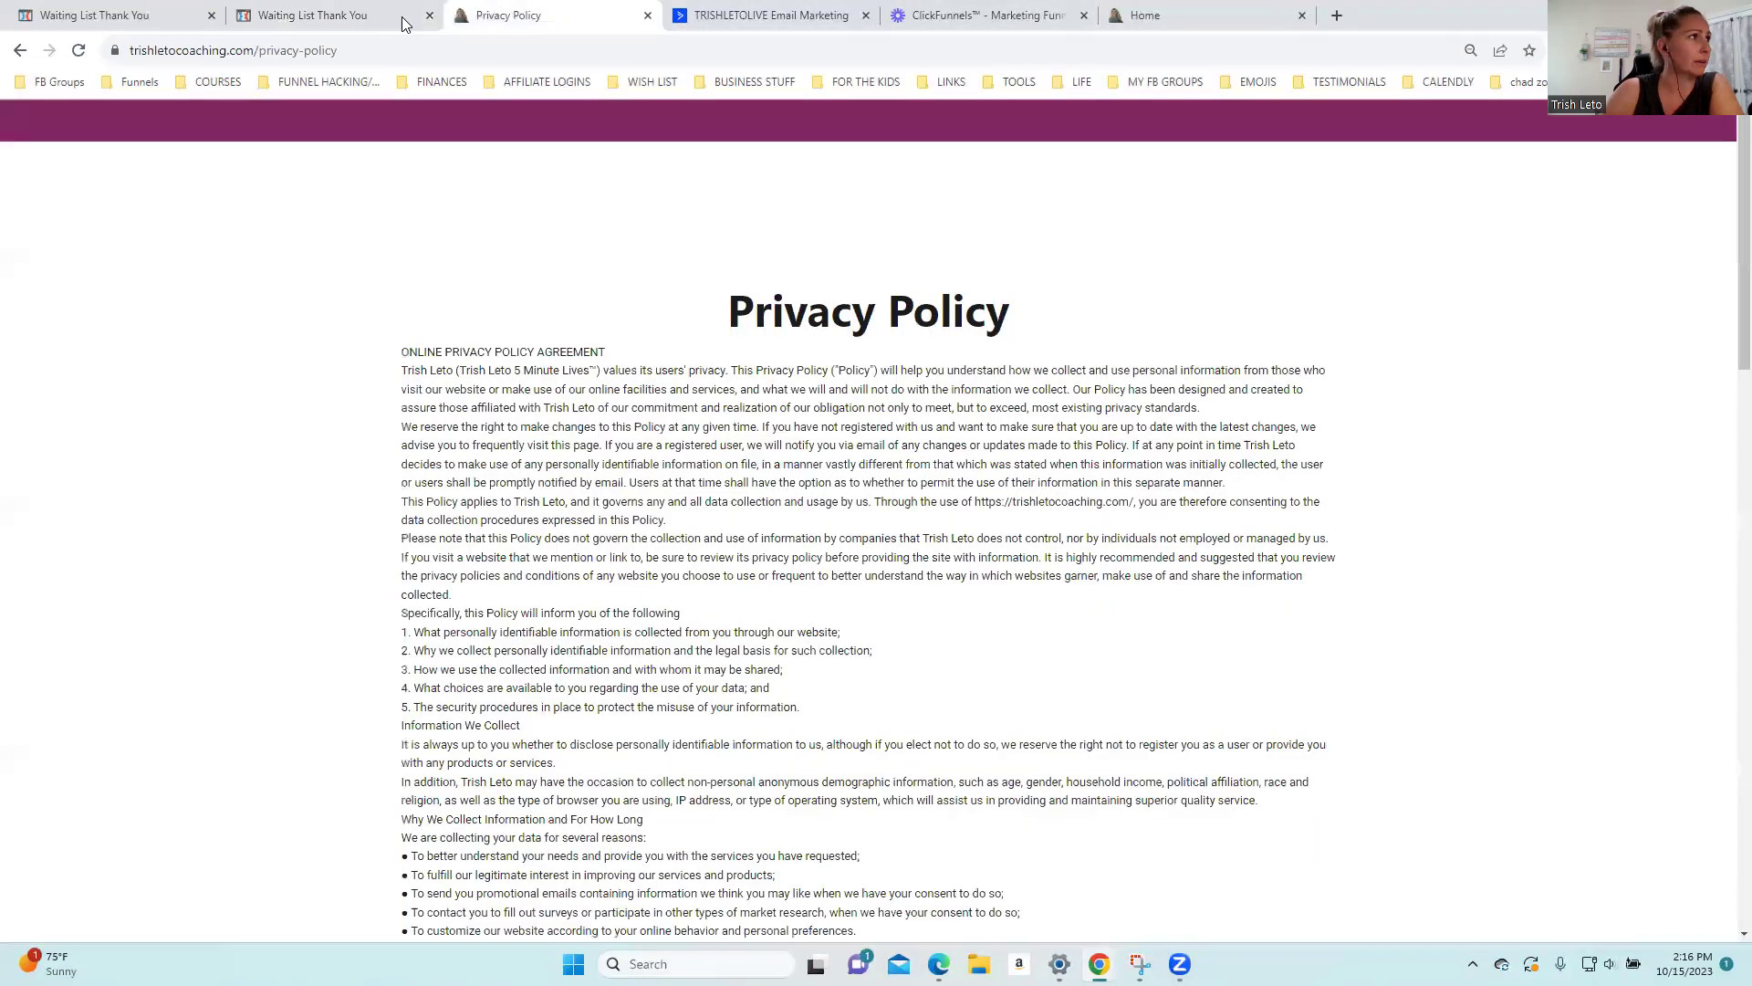
click(91, 15)
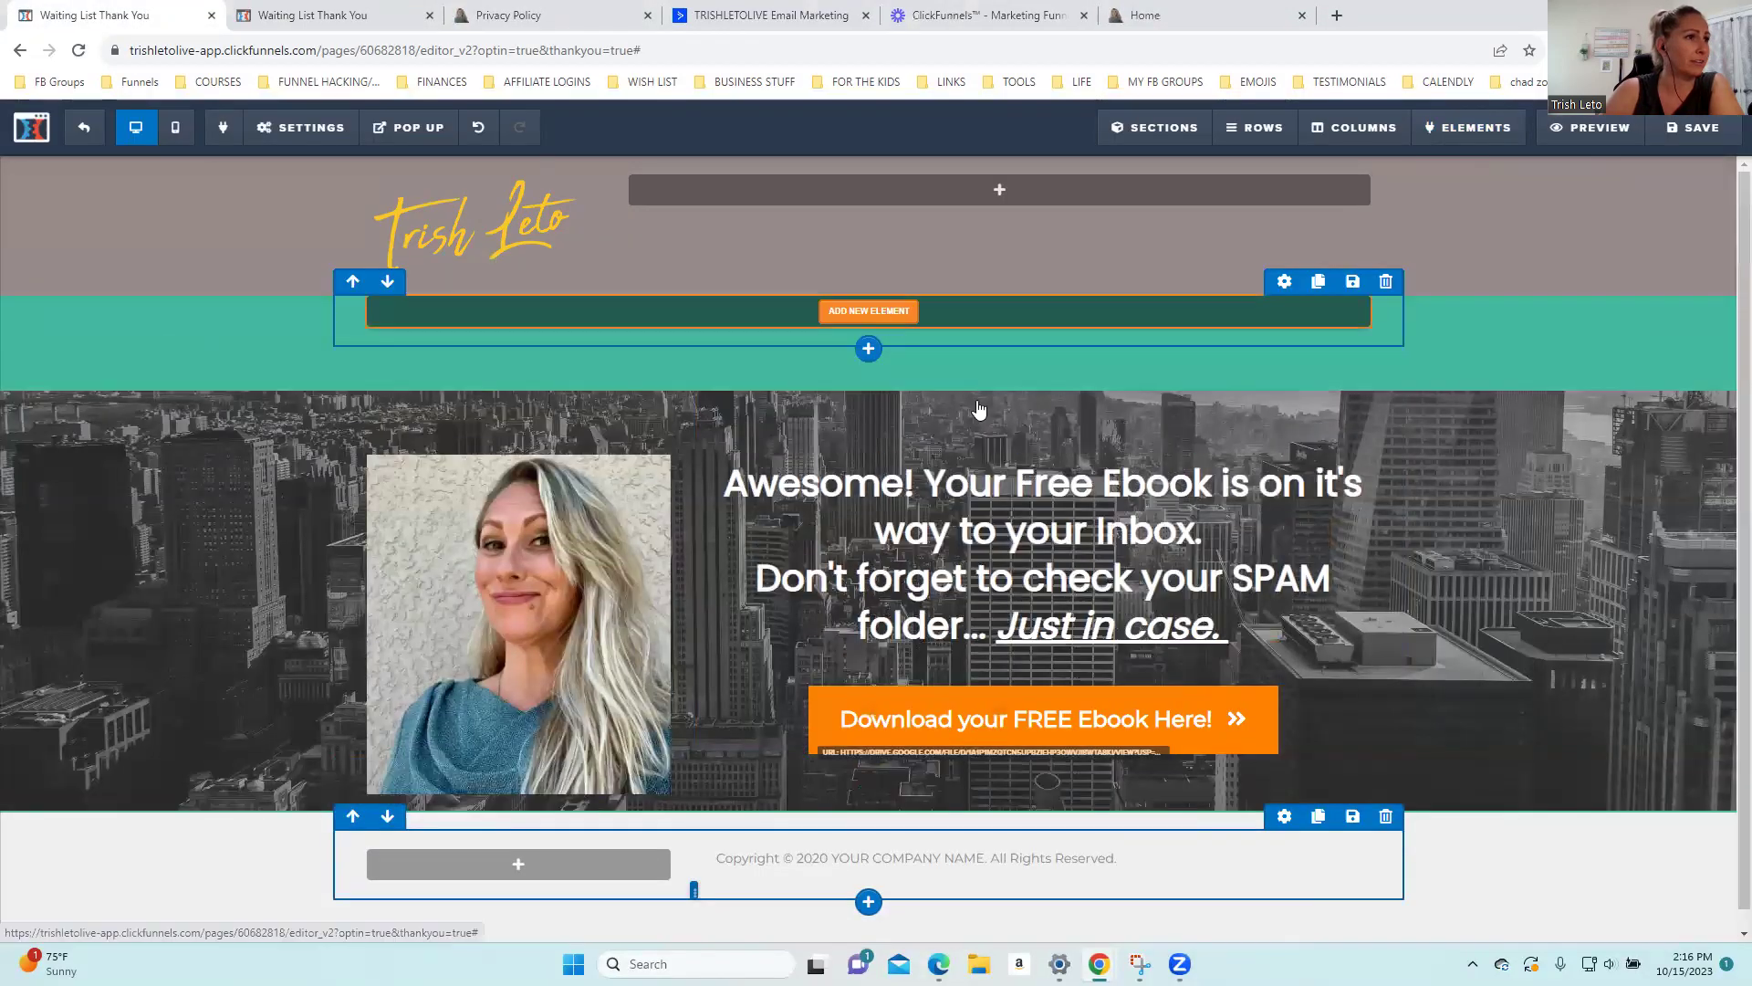
Change 'it's' to 'its' in the headline and save
click(1340, 433)
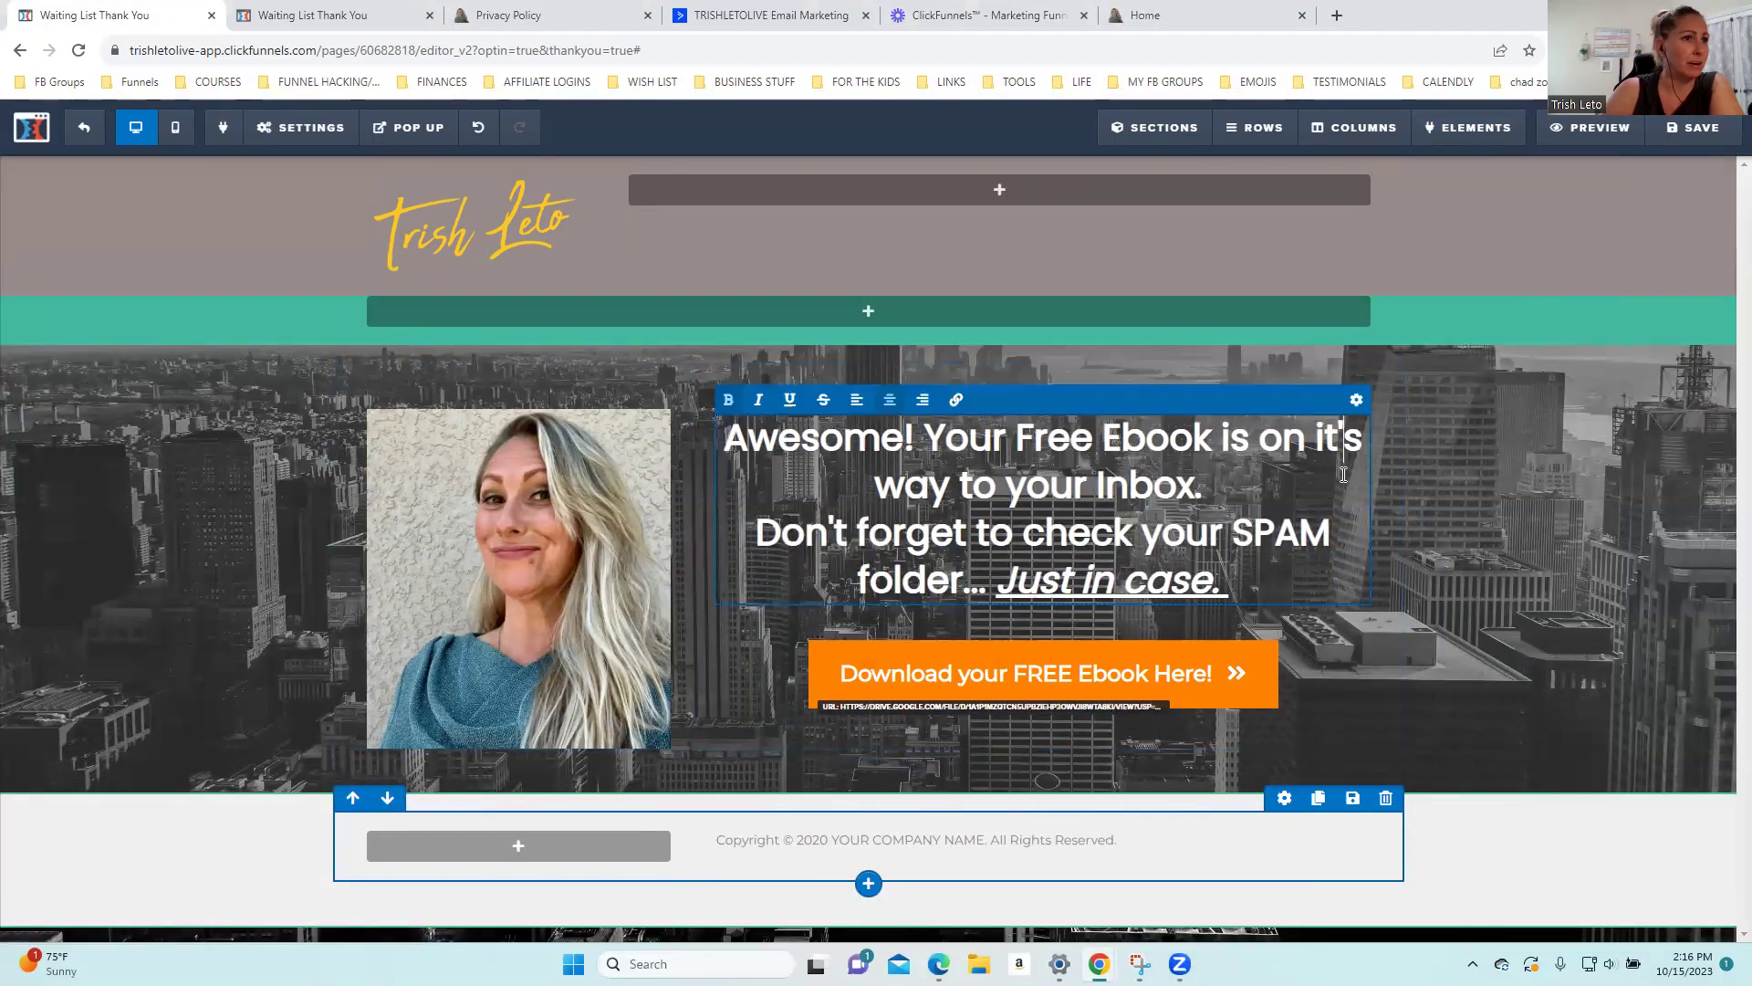
key(BackSpace)
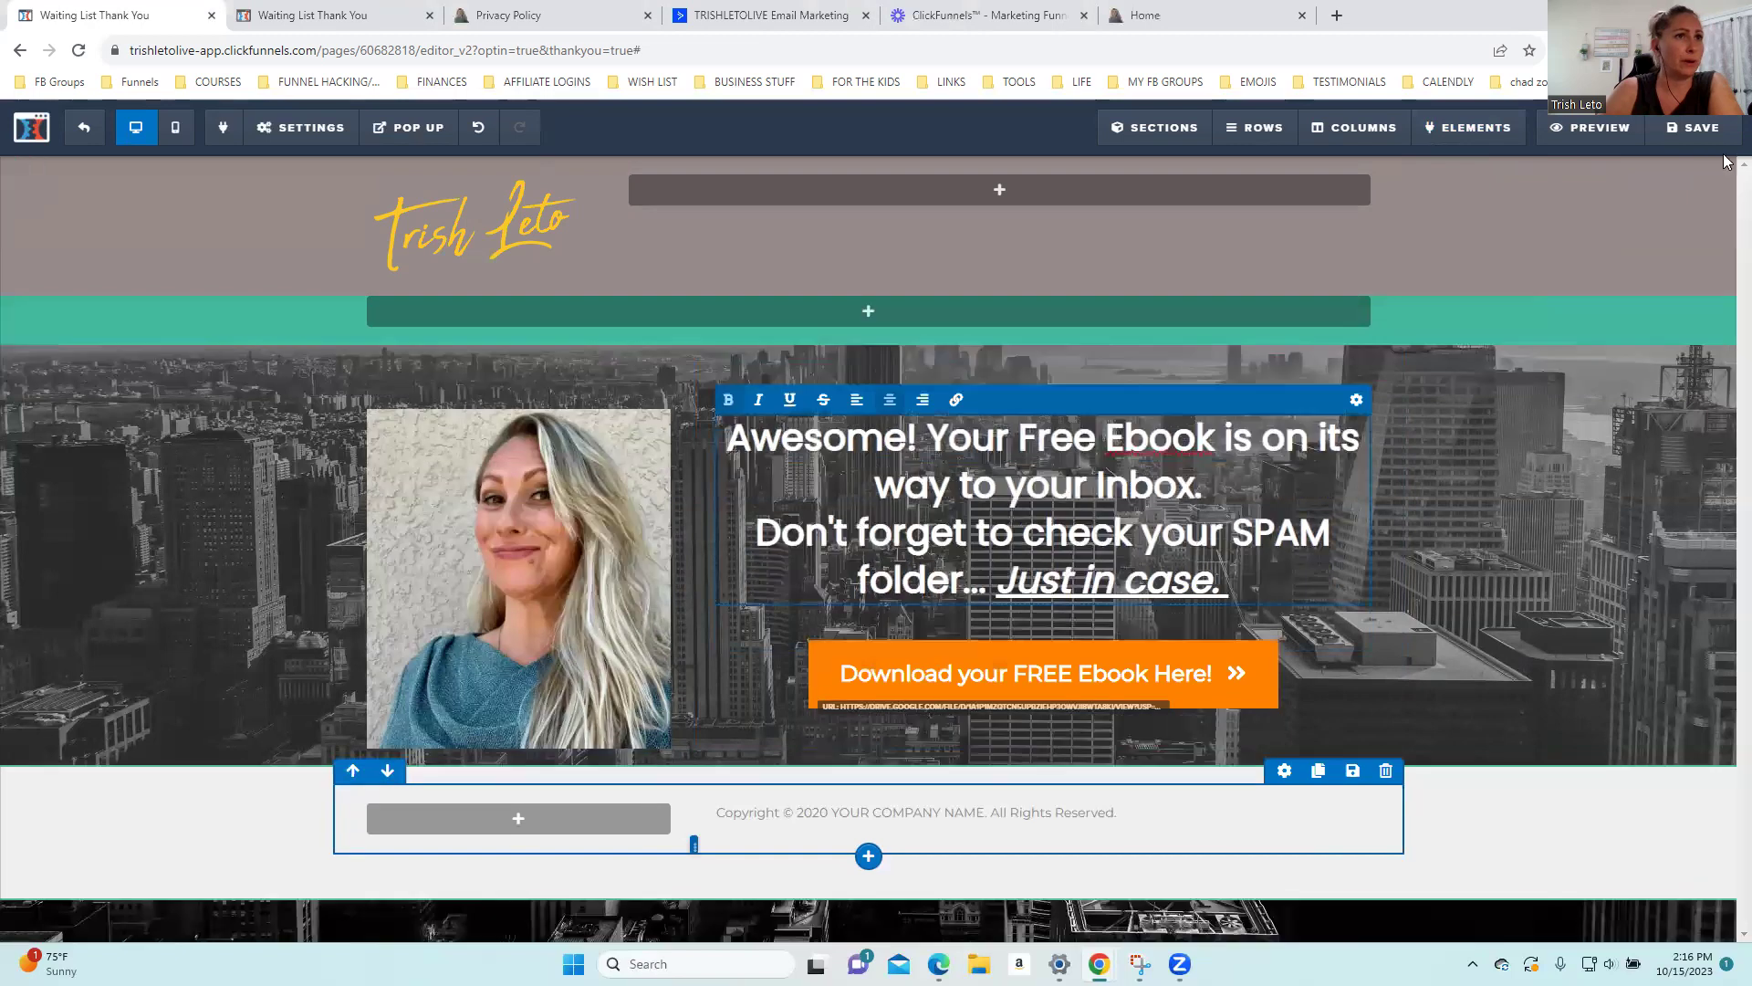
click(1693, 127)
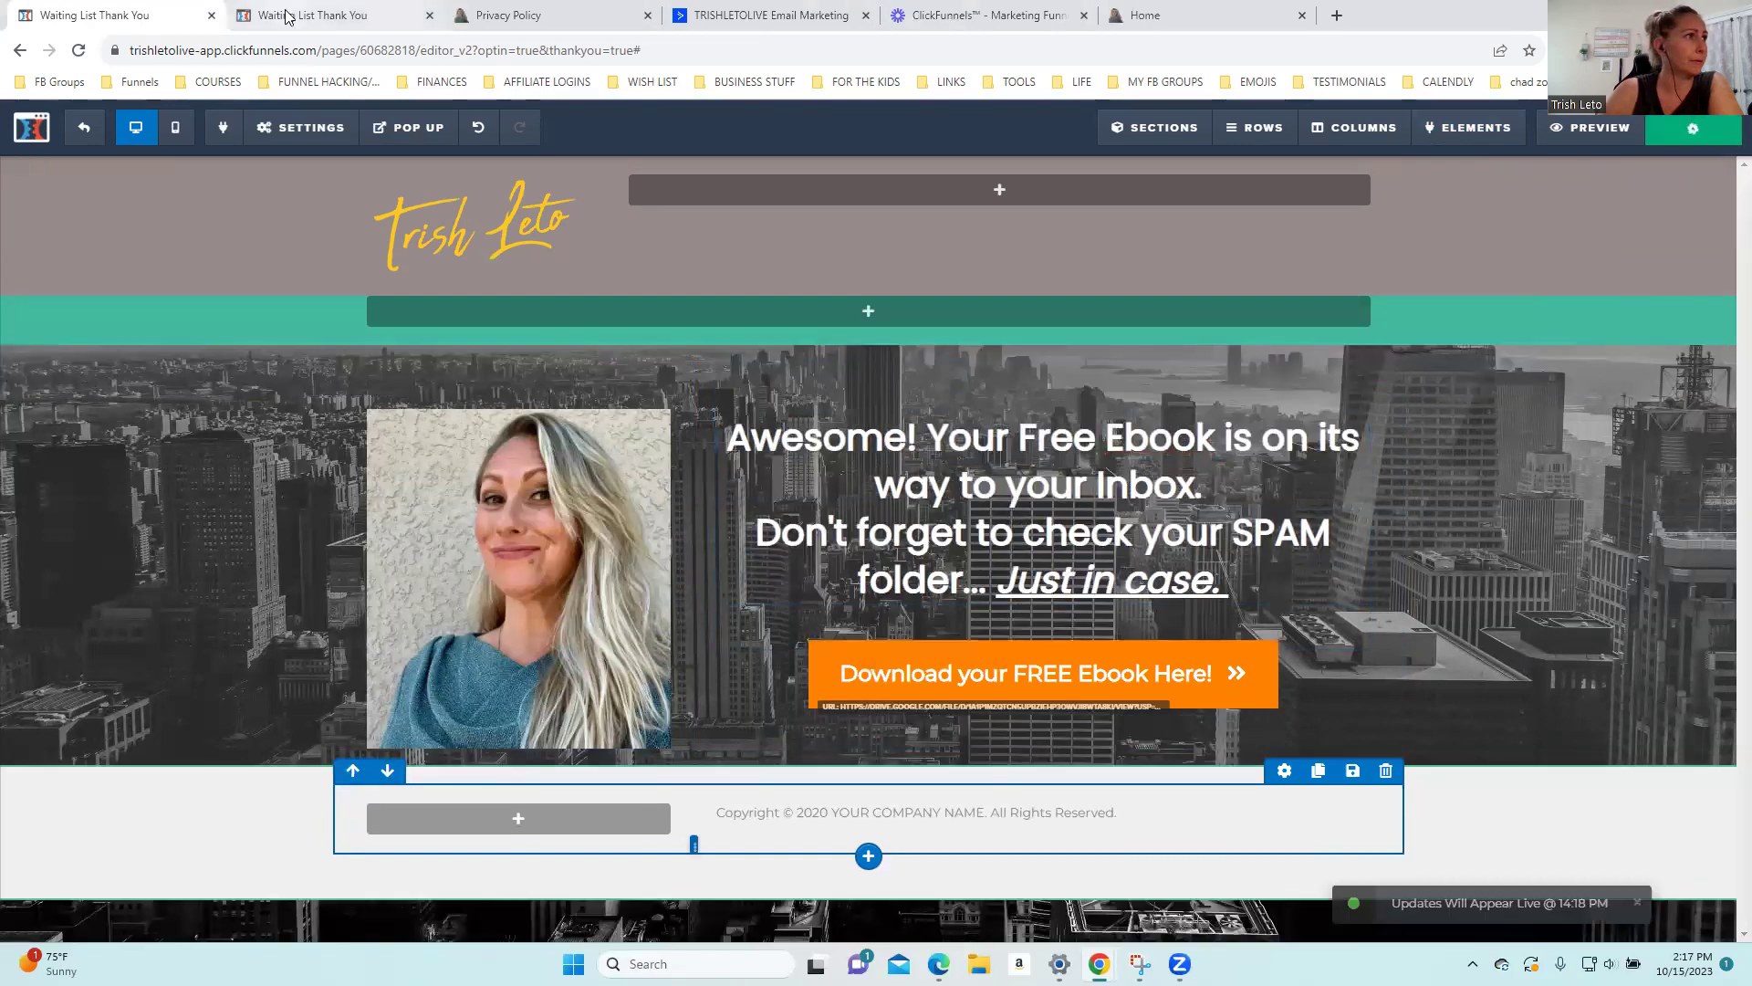
Refresh the preview and confirm the download button opens the ebook PDF in Drive
click(301, 15)
click(78, 51)
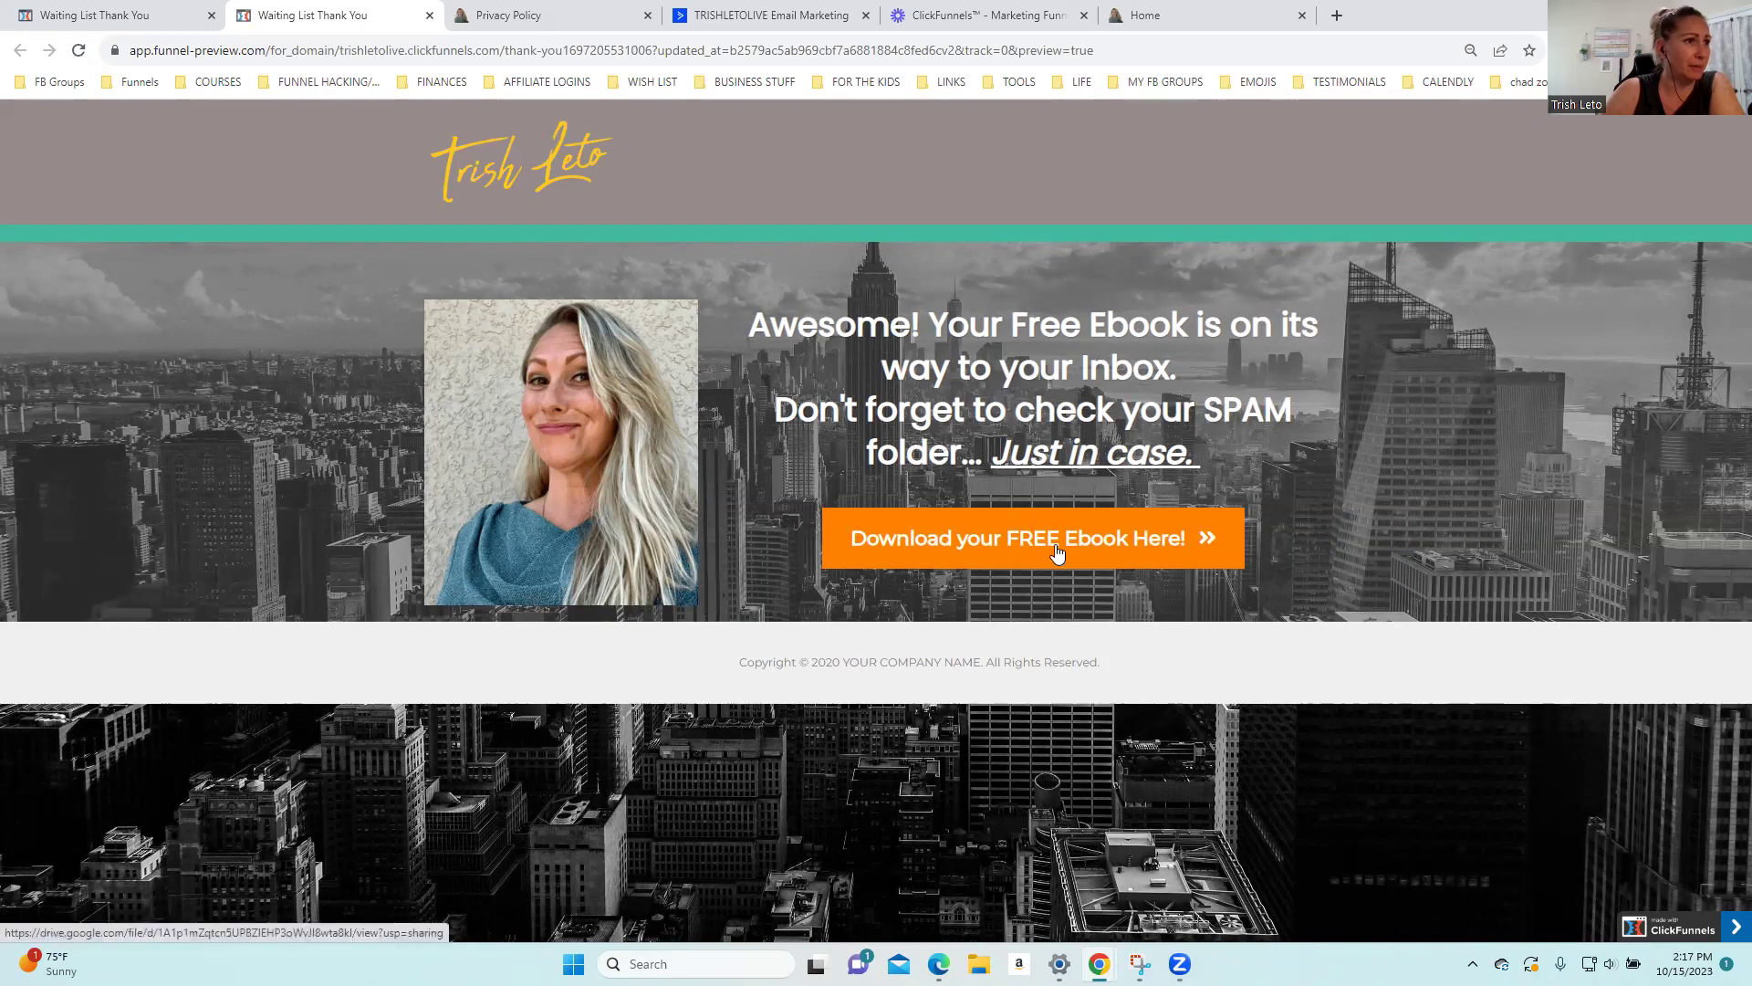
click(1055, 544)
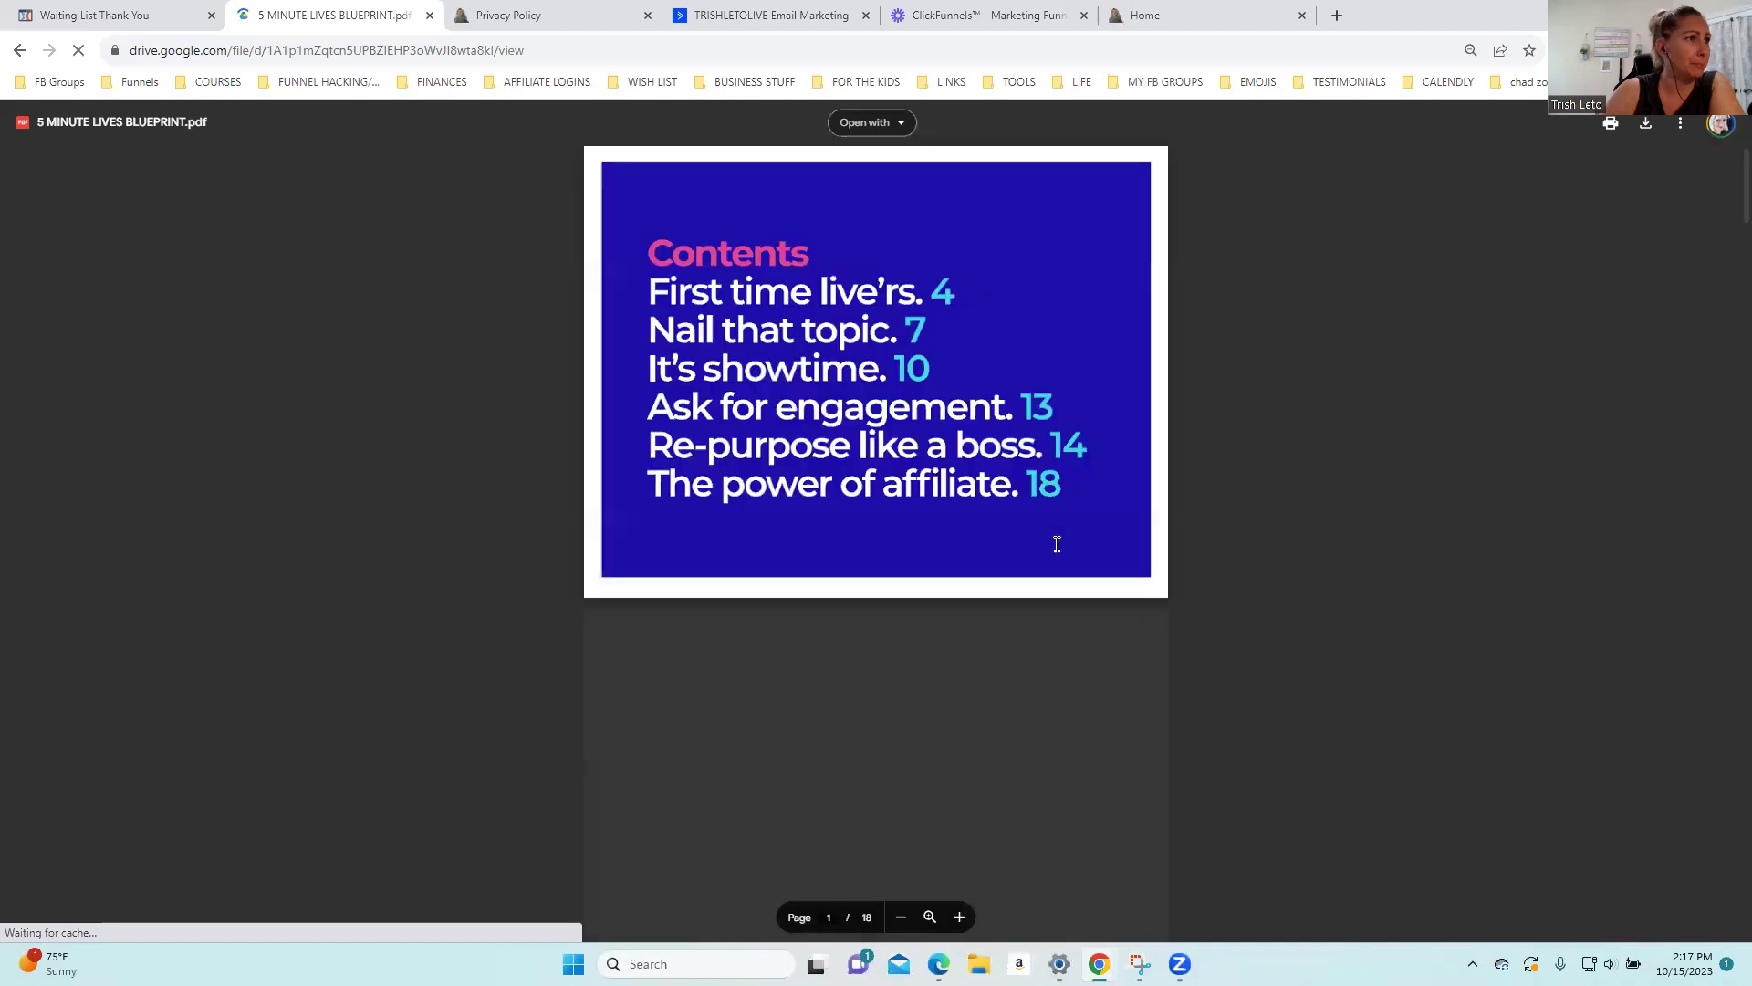
click(68, 16)
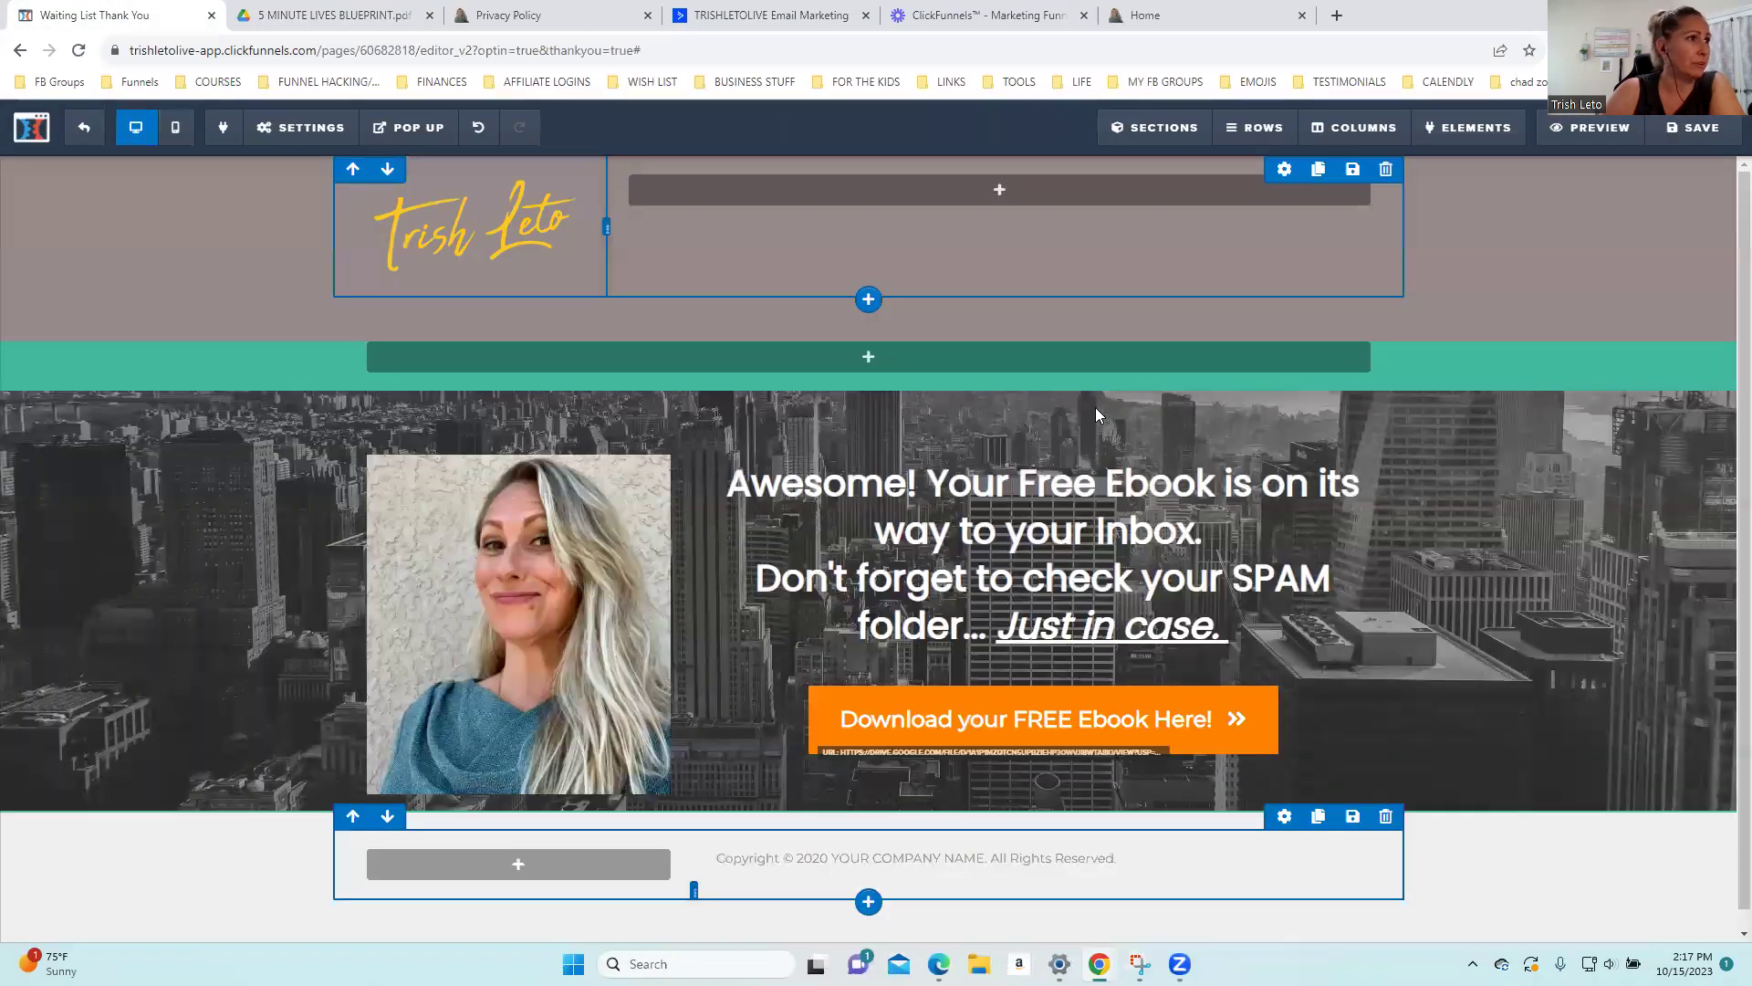
Replace the page's SEO title with 'Free Ebook Thank you - Confirmed!'
mouse_move(325, 138)
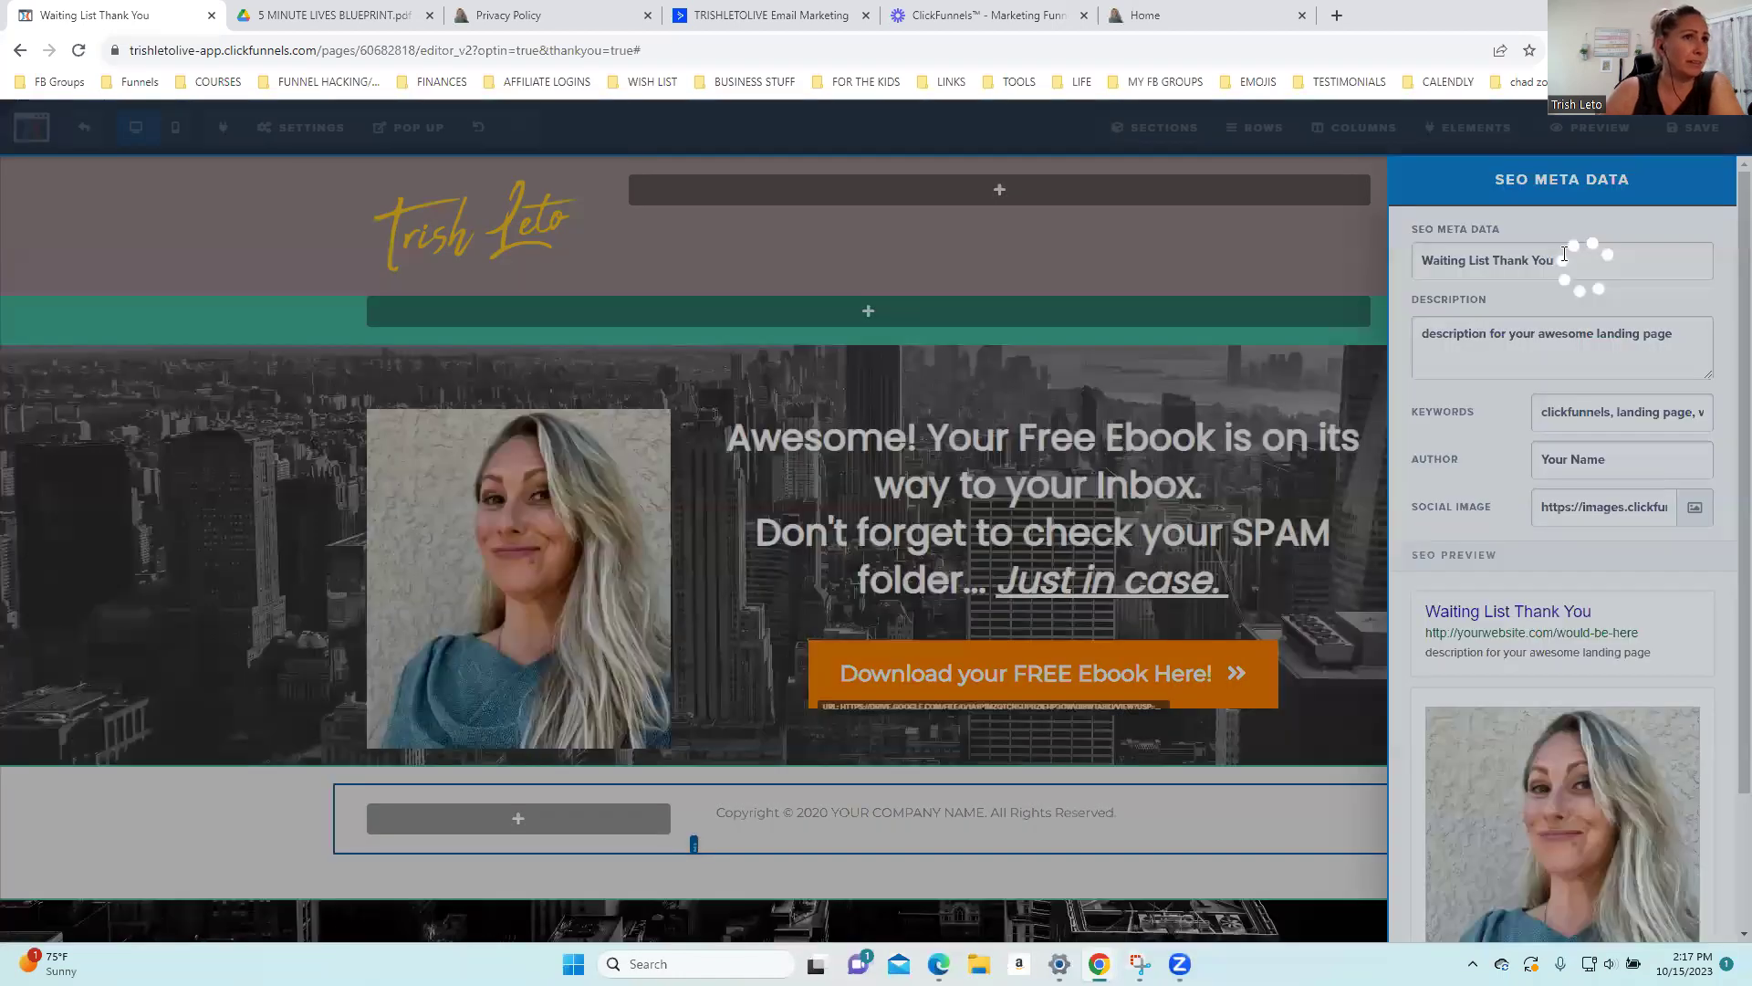
double_click(1564, 254)
triple_click(1564, 254)
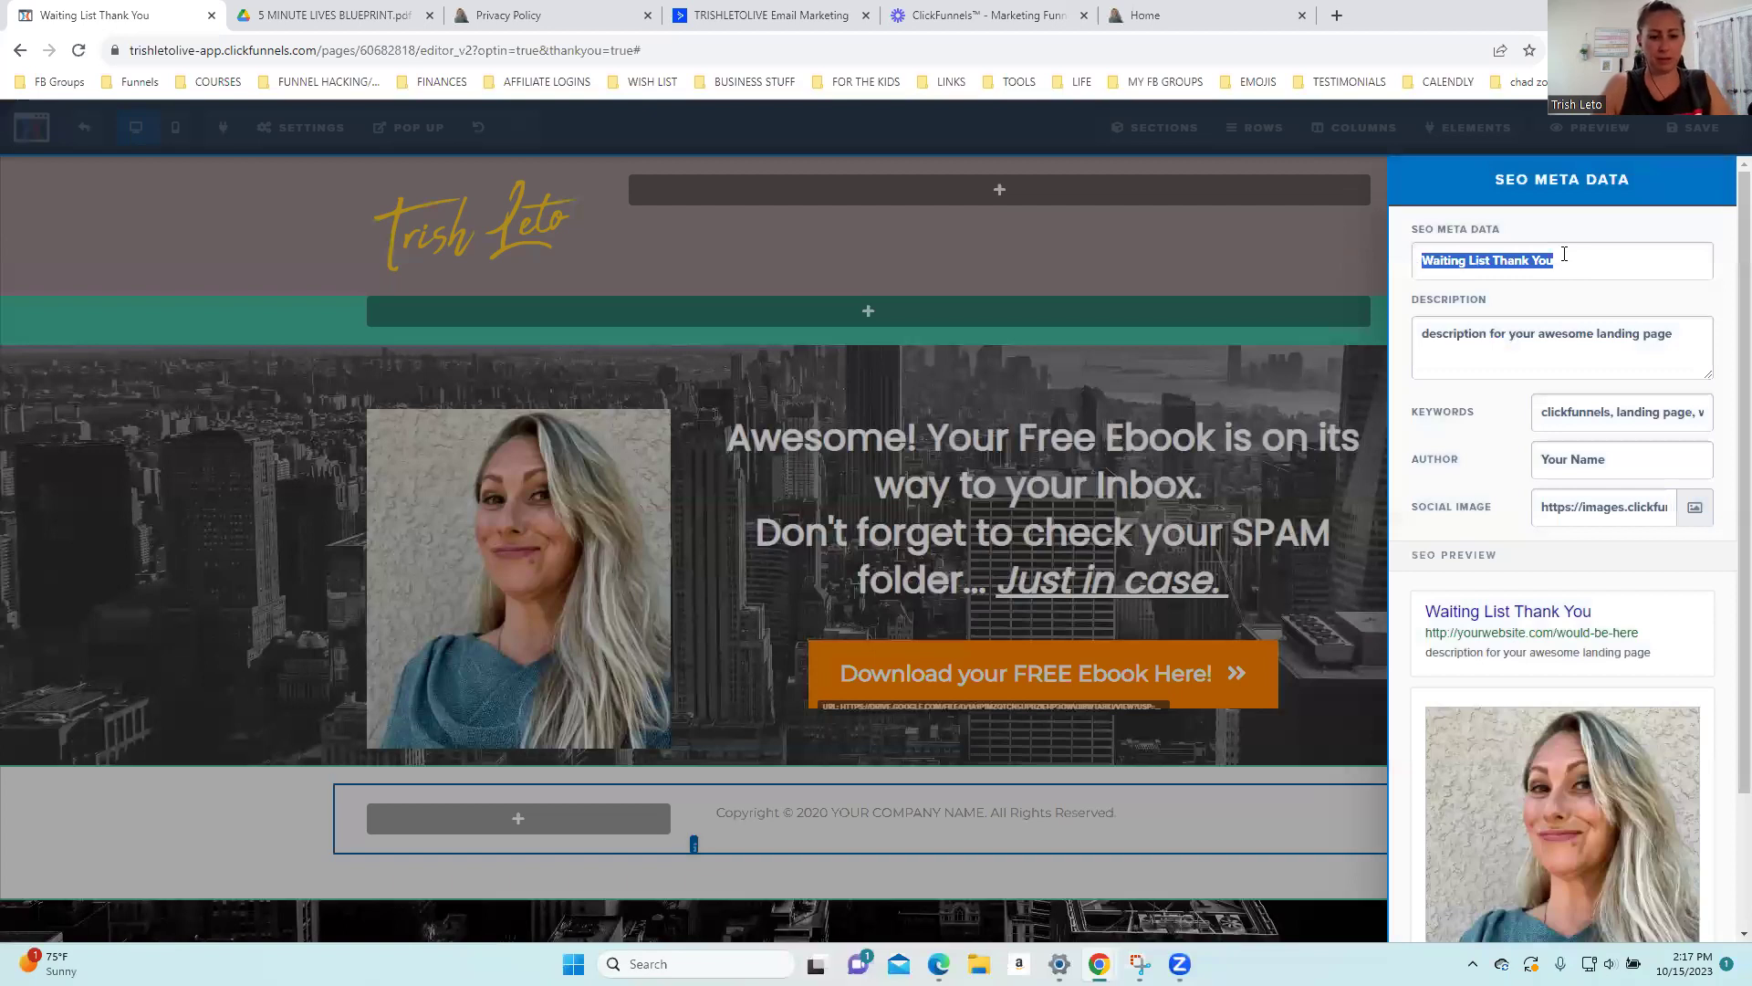
text(Free Ebook Tha)
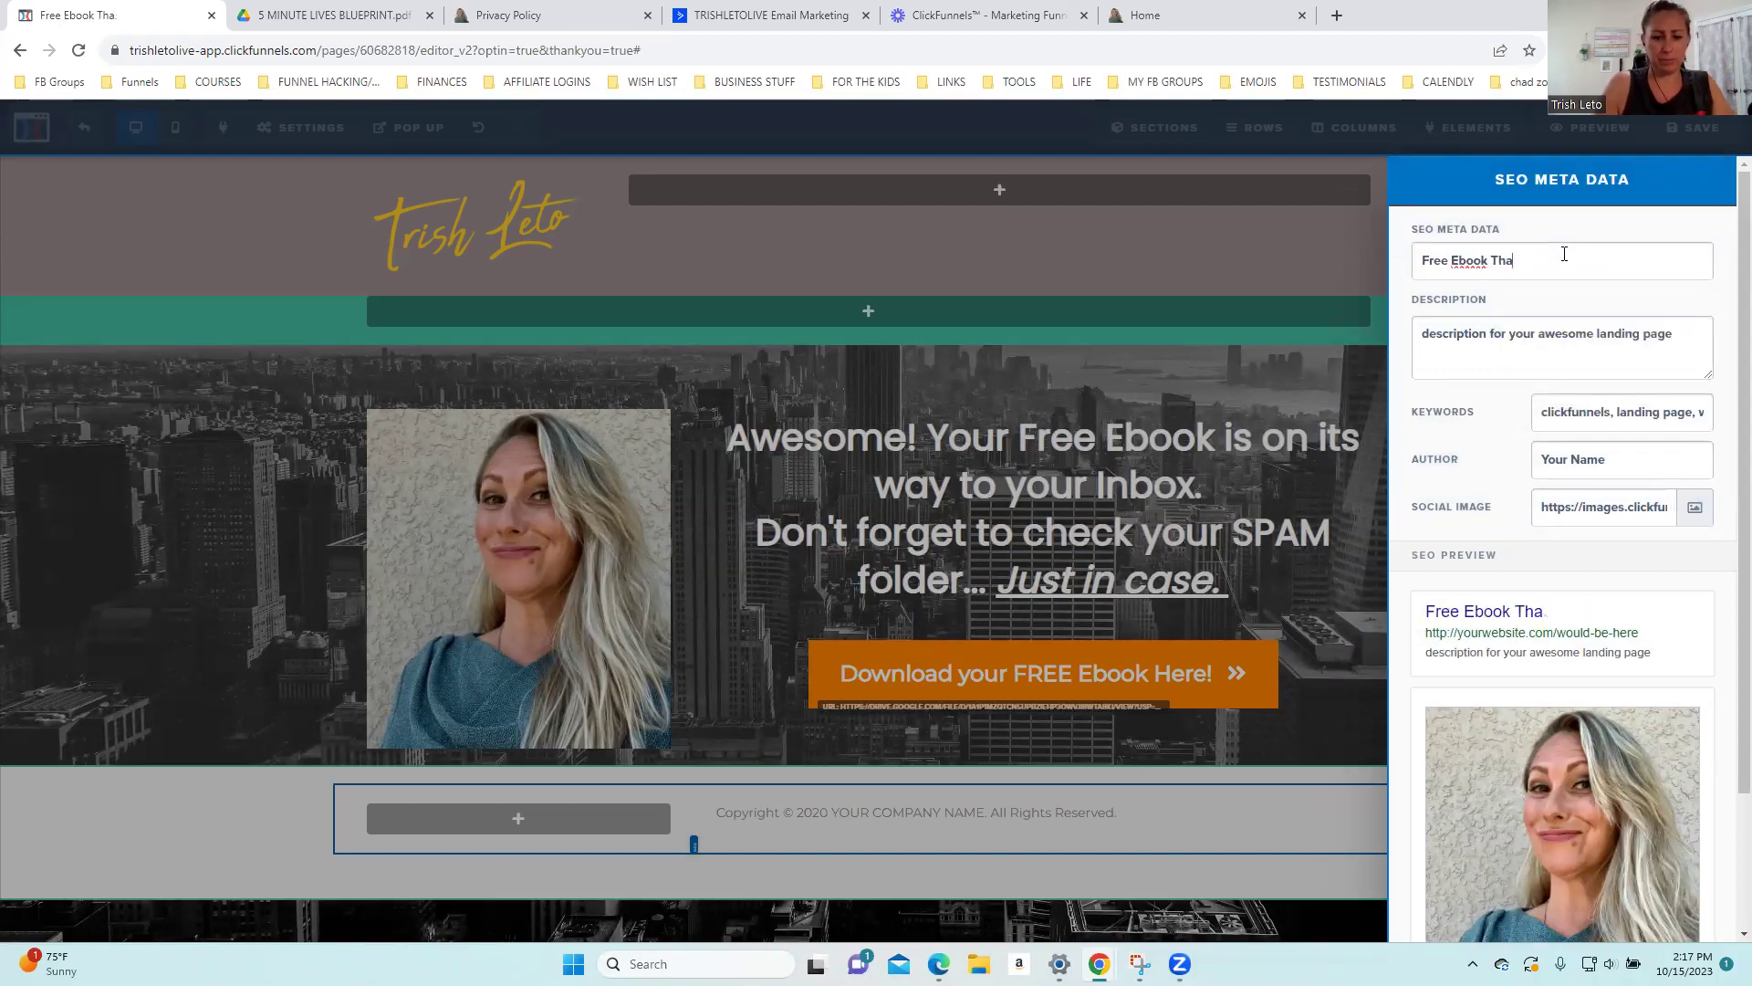
text(bkCo0)
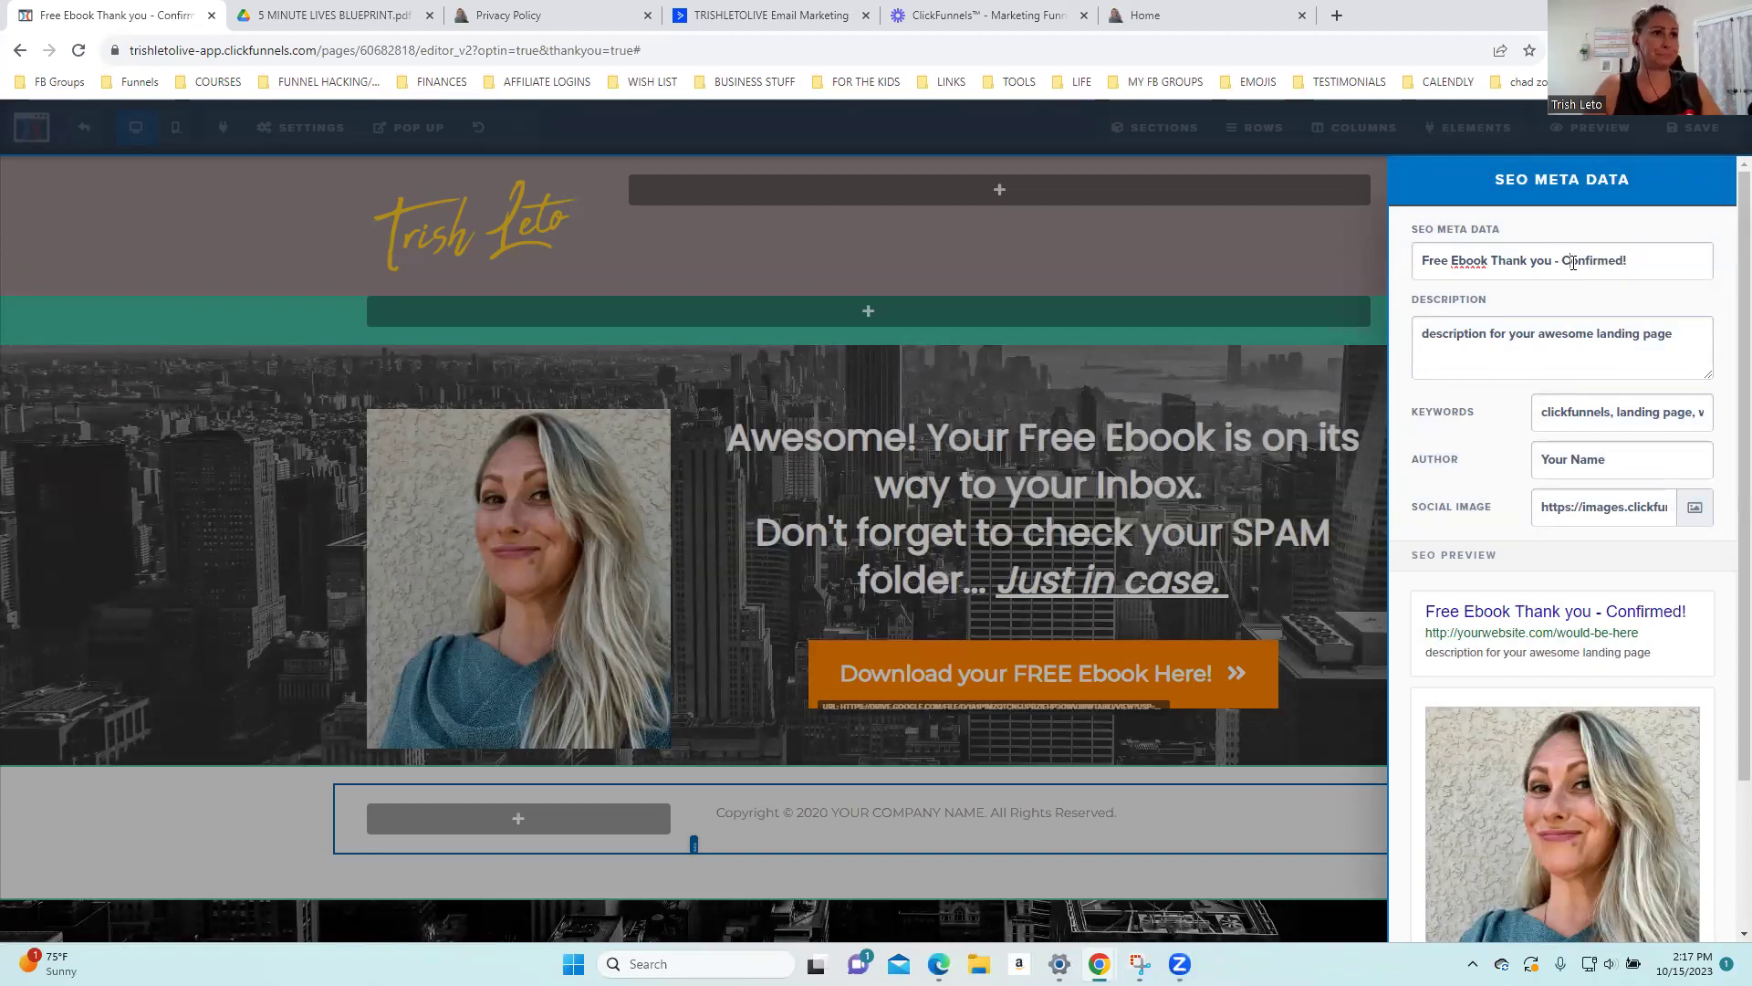
Copy the new SEO title into the Description and Keywords fields
triple_click(1572, 263)
key(ctrl+c)
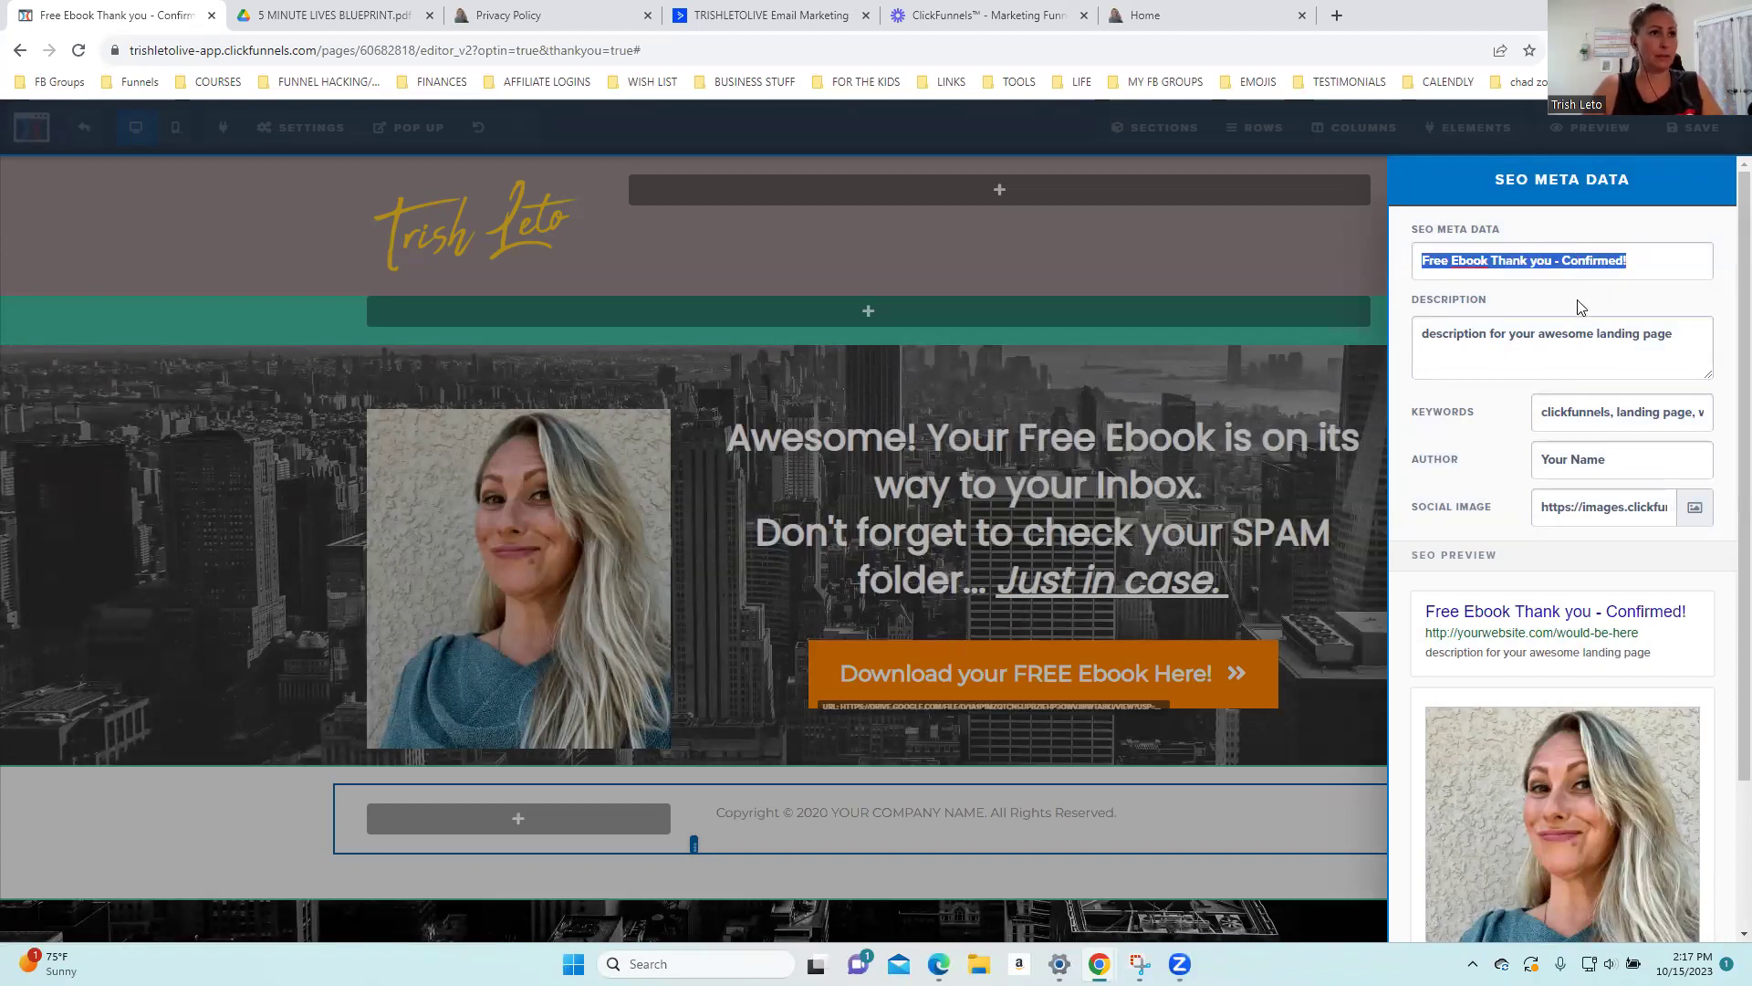
double_click(1566, 333)
key(ctrl+a)
key(ctrl+v)
click(1599, 412)
key(ctrl+a)
key(ctrl+v)
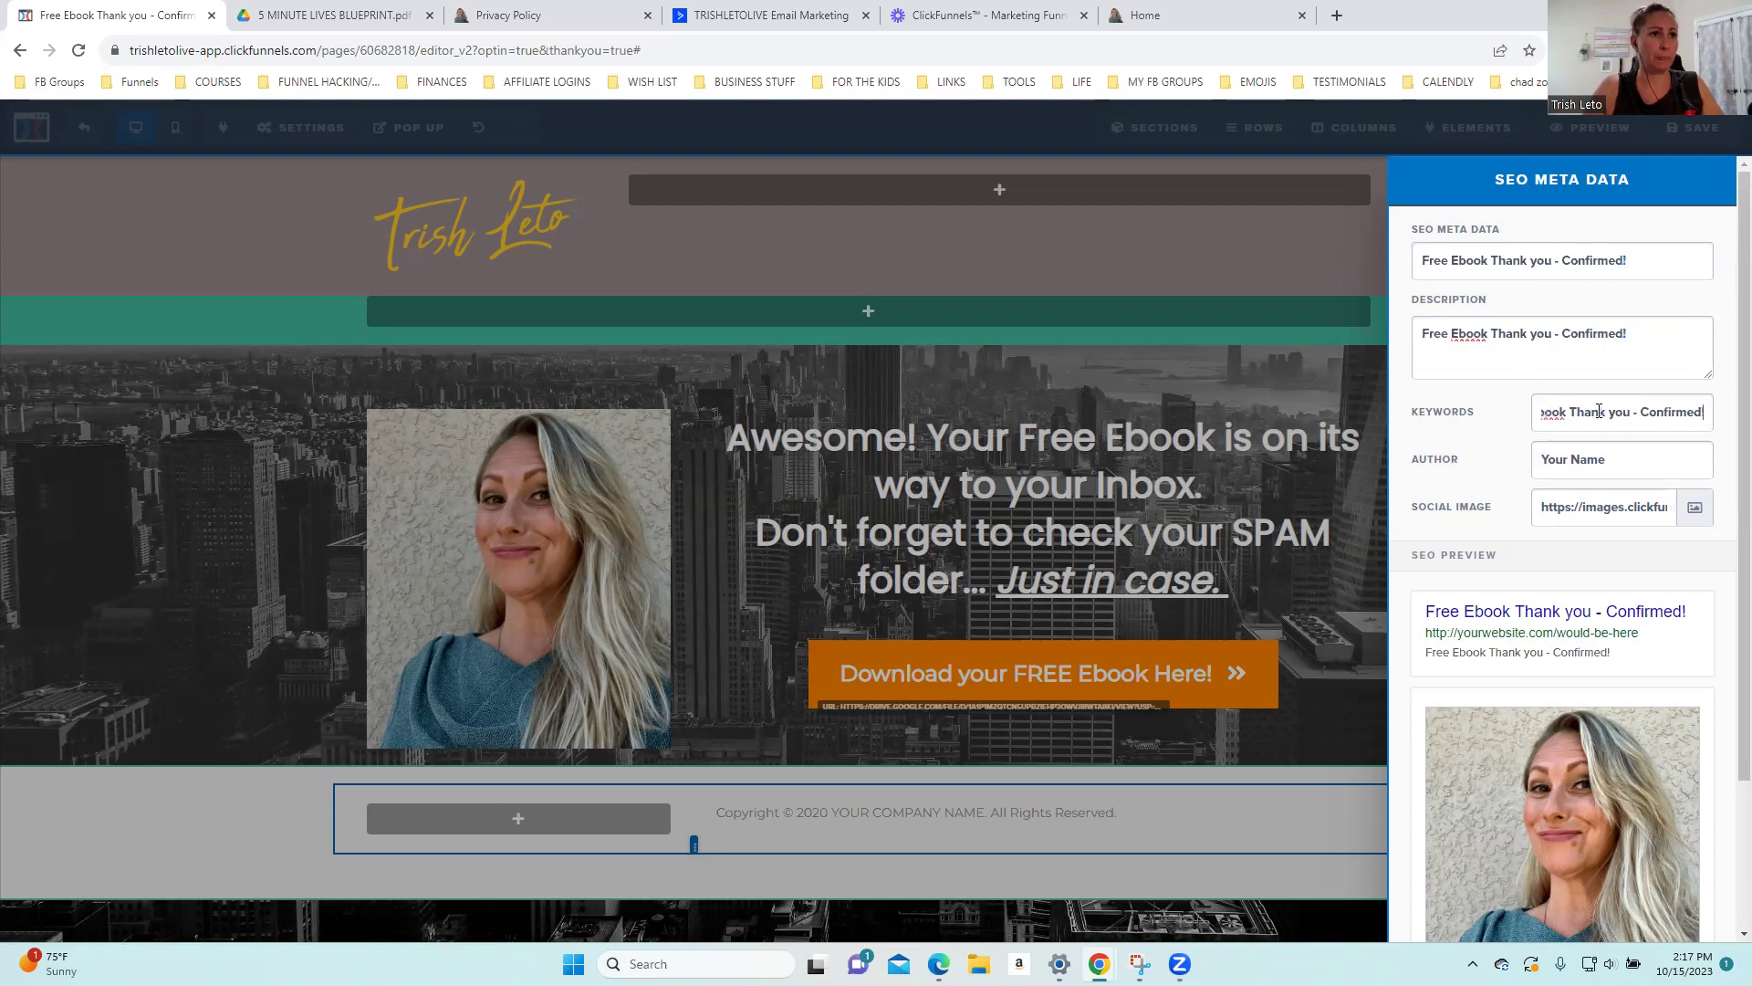
Replace the placeholder Author with the page owner's name
click(1610, 454)
key(ctrl+a)
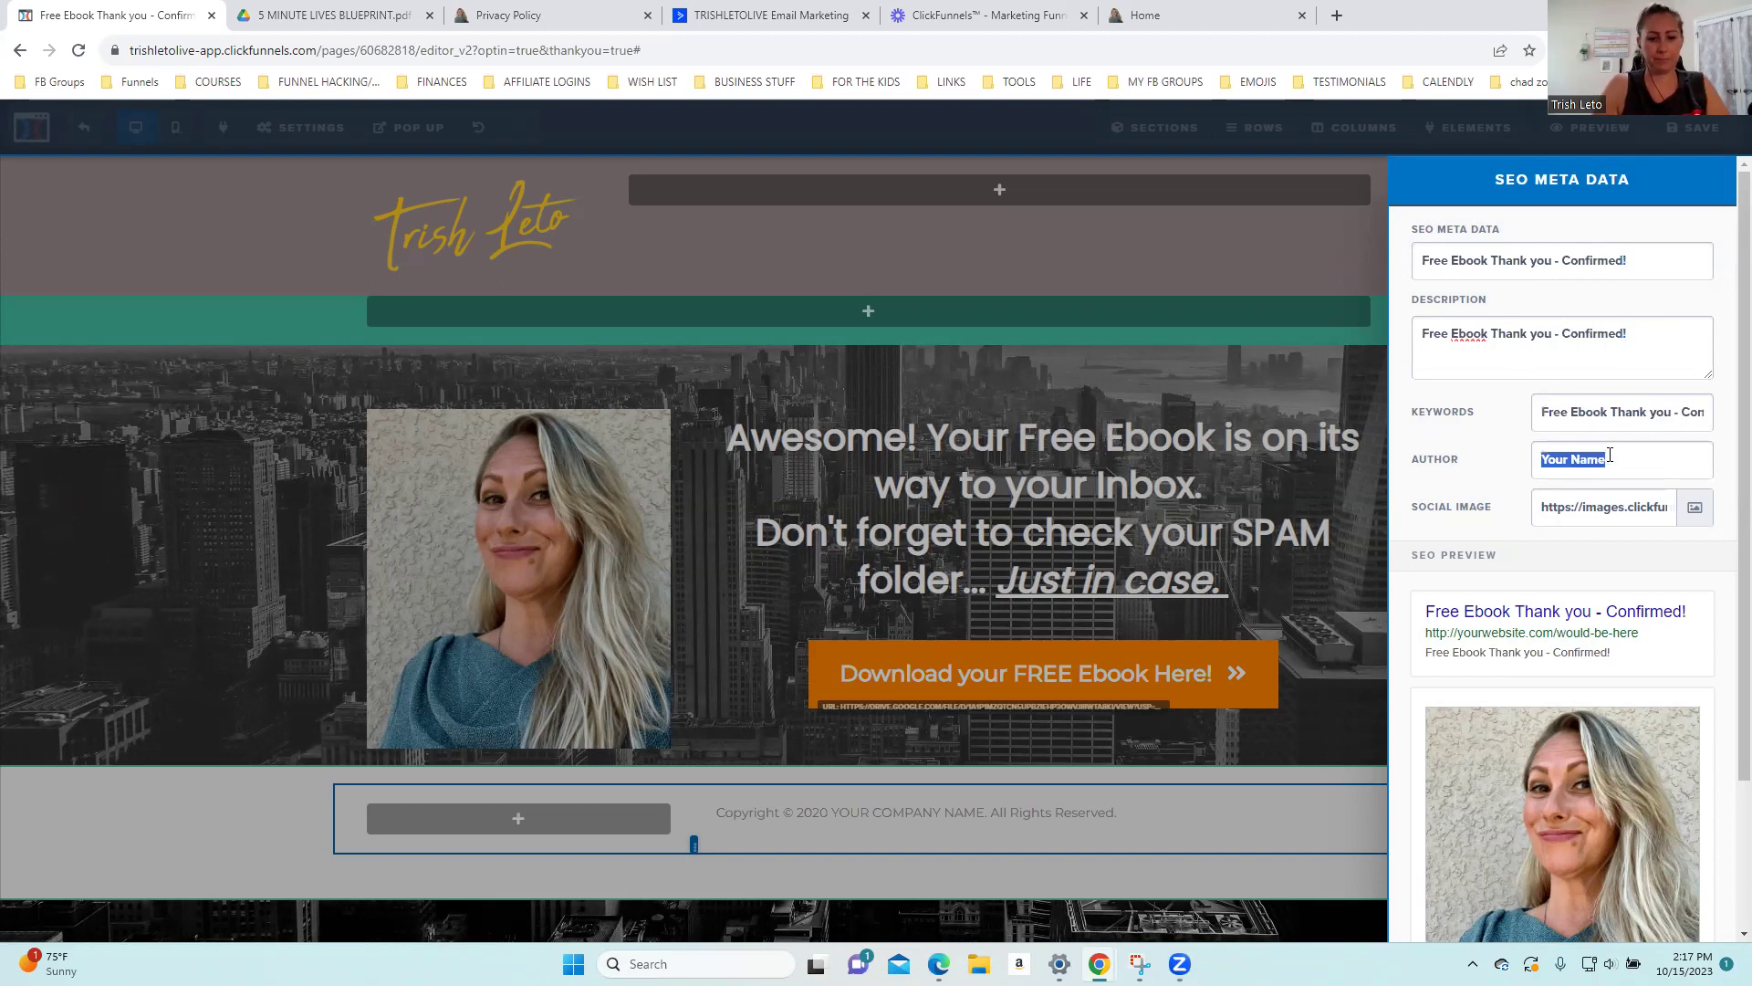
text(Trish Leto)
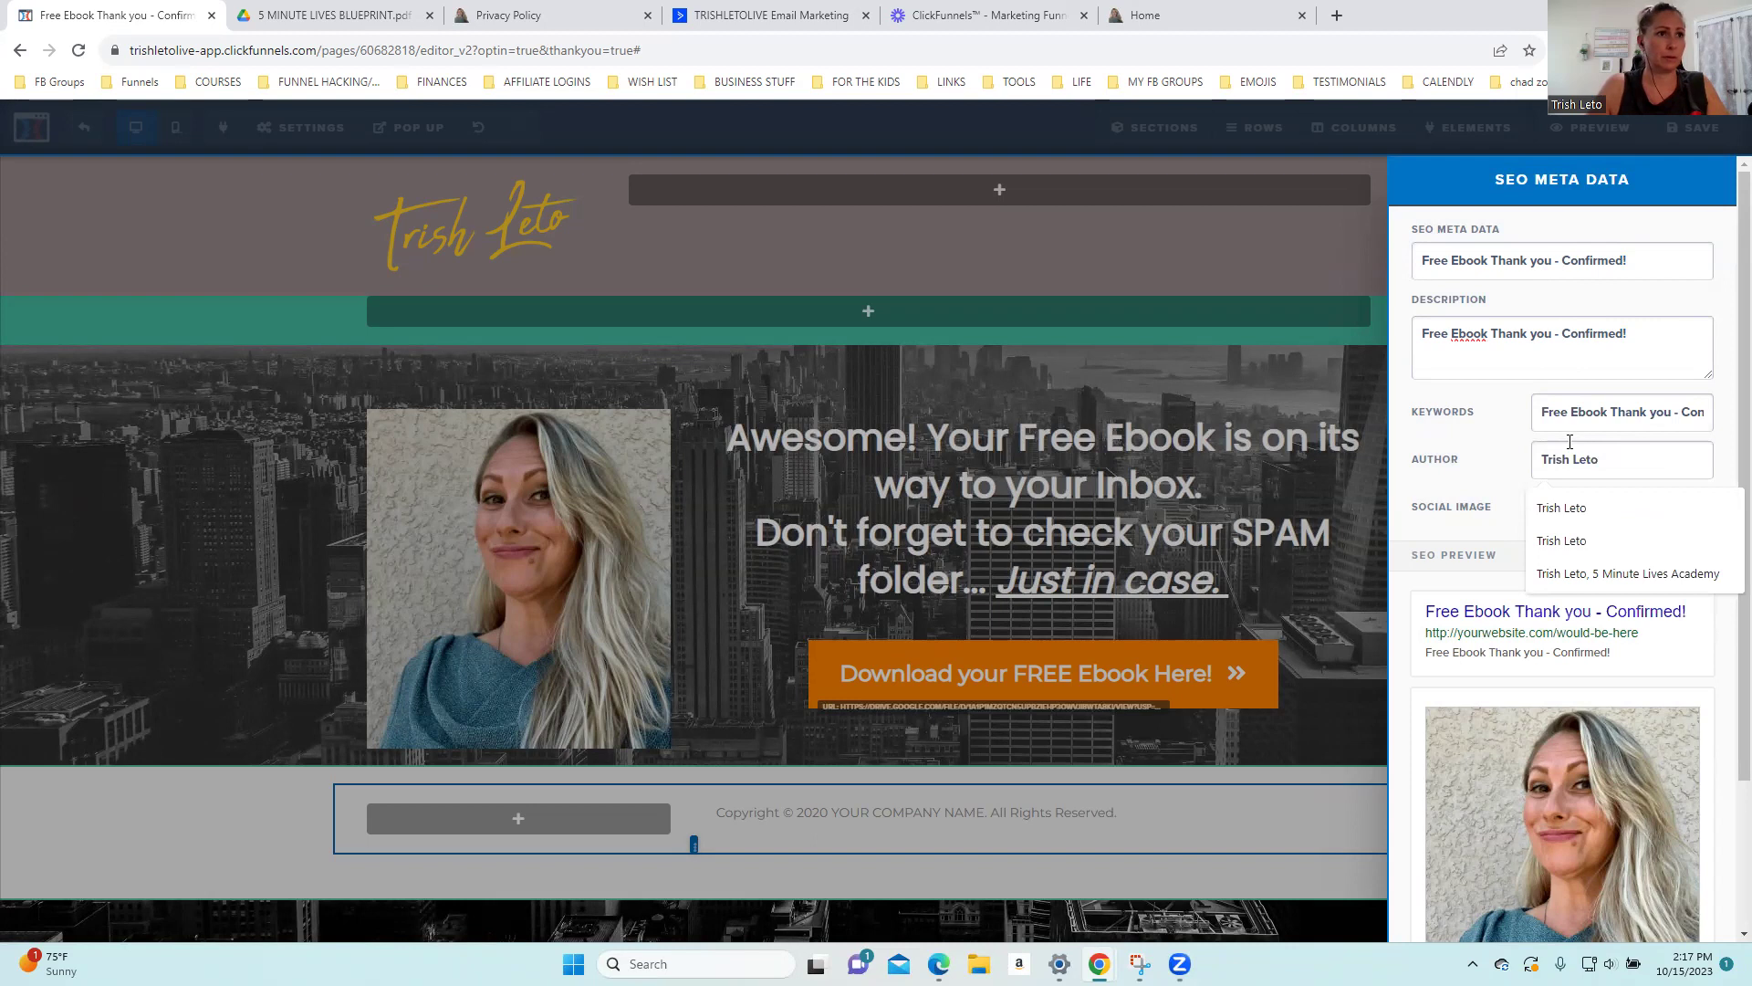
click(1544, 503)
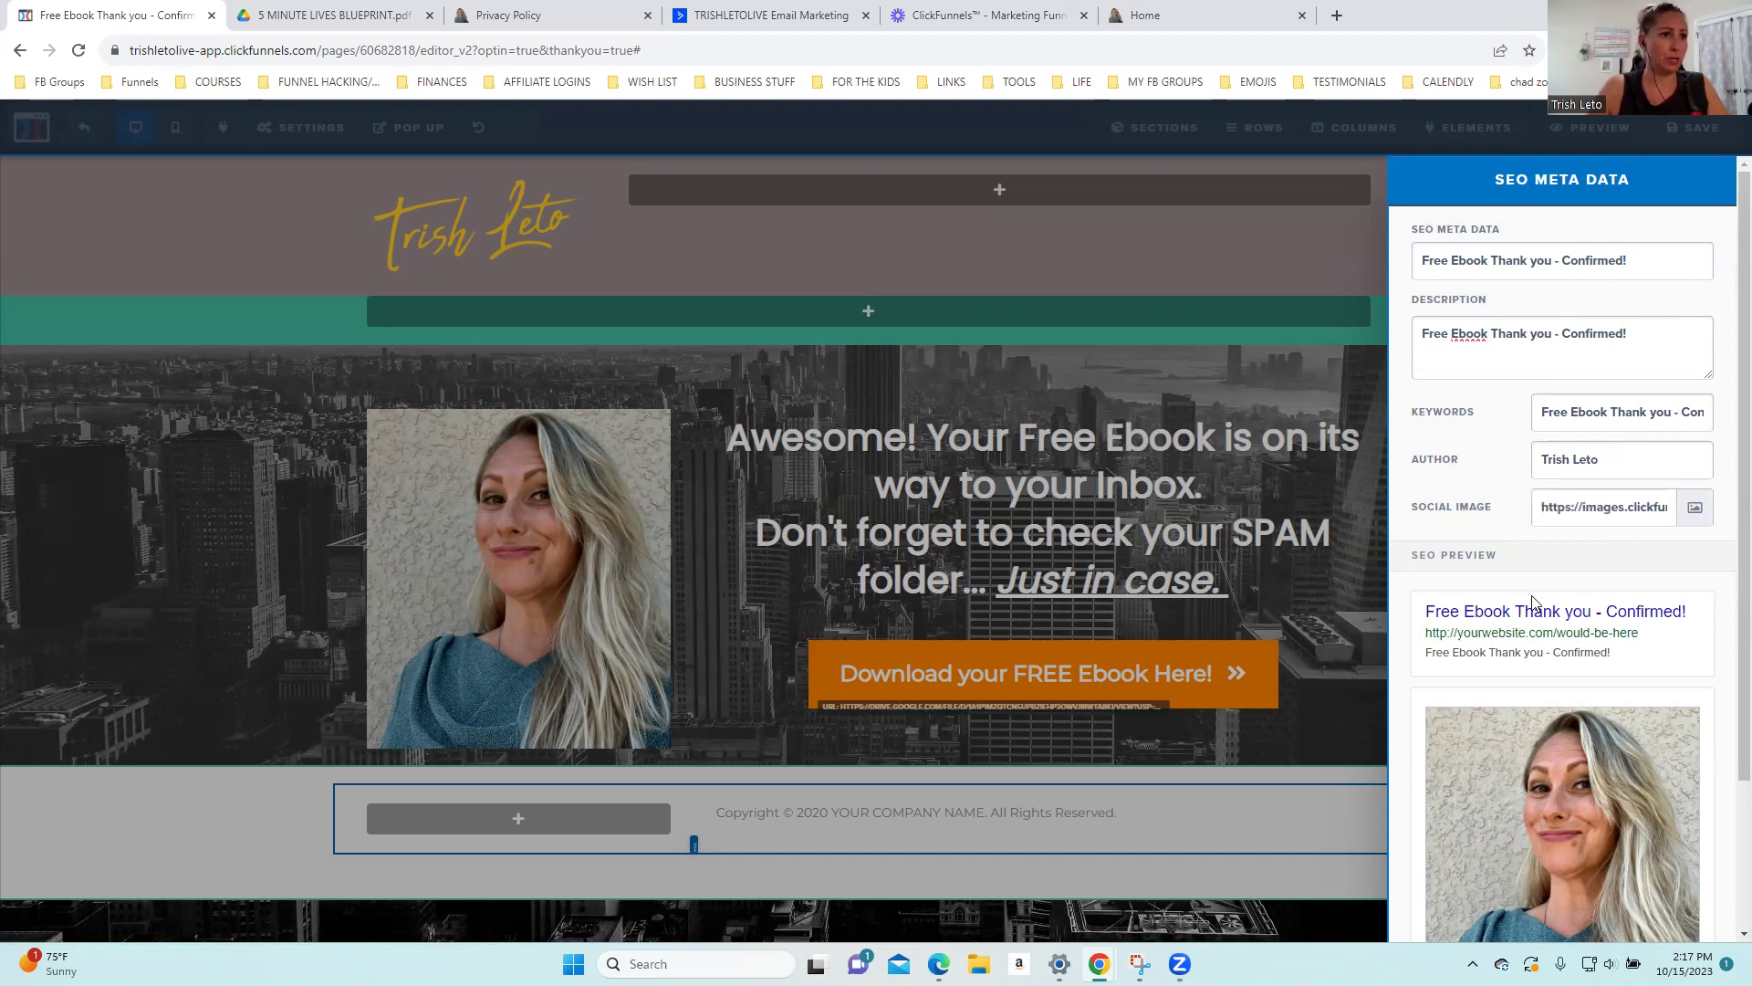
scroll(1619, 618, down, 2)
scroll(1619, 618, up, 2)
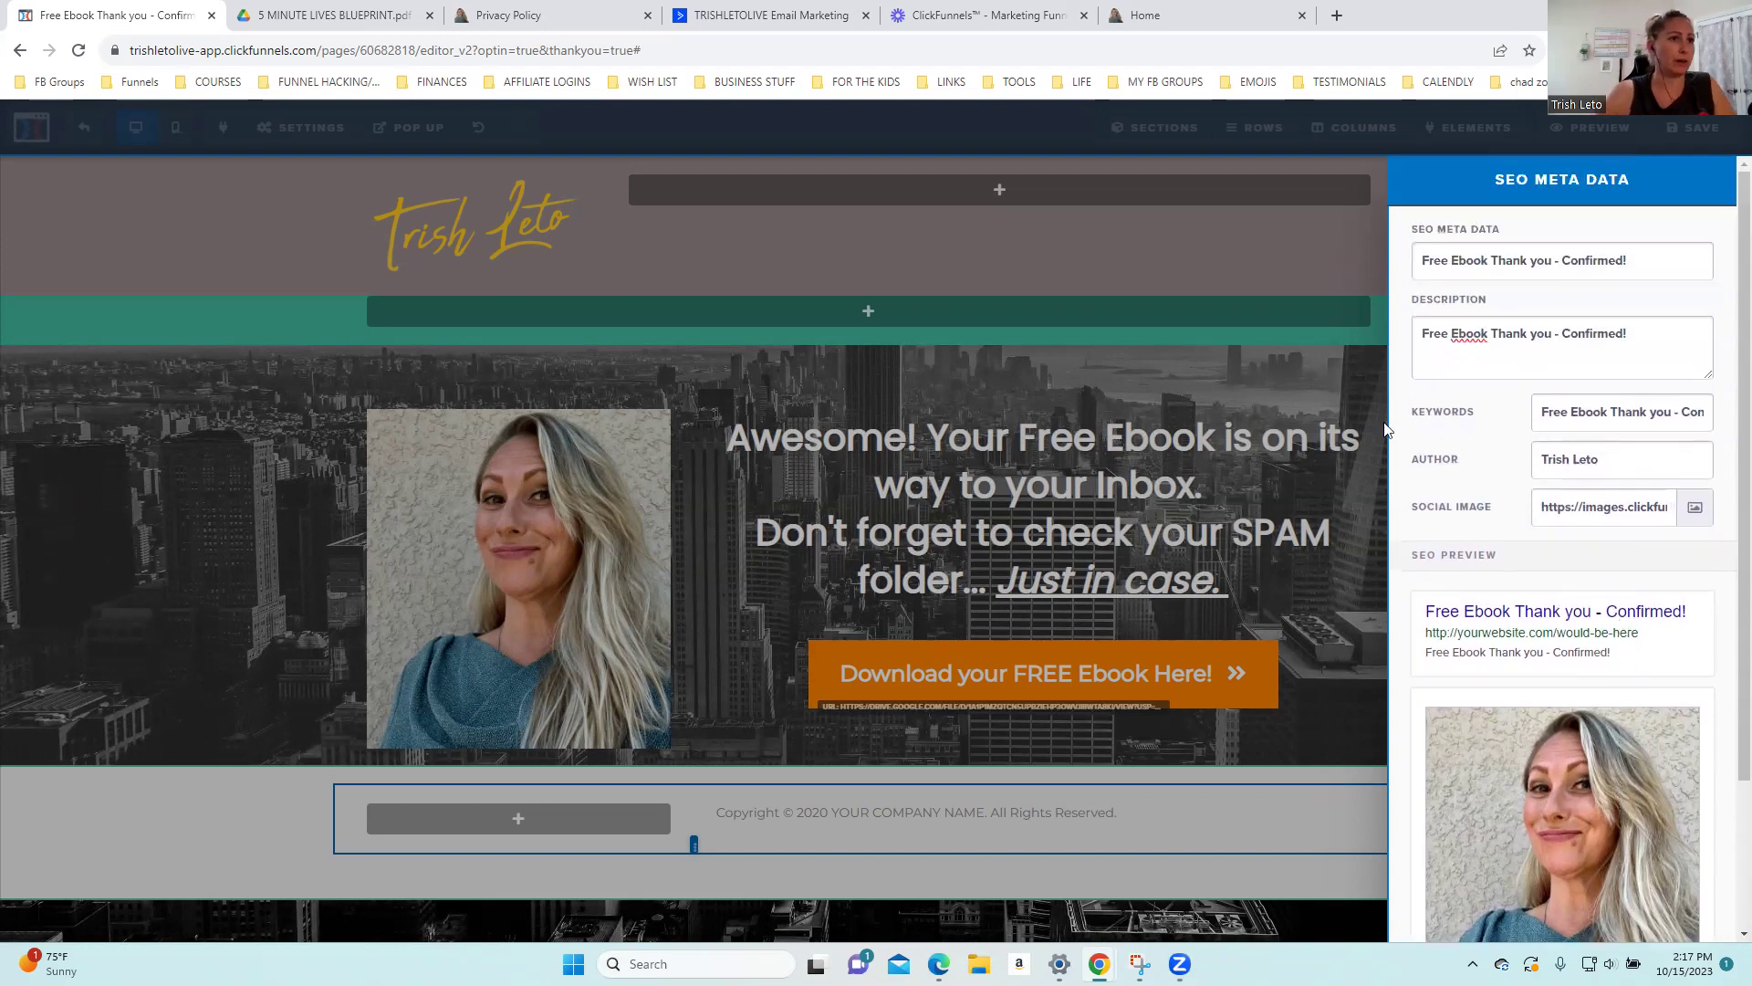
Close the SEO panel, scroll through the mobile layout, then return to desktop view
click(1178, 290)
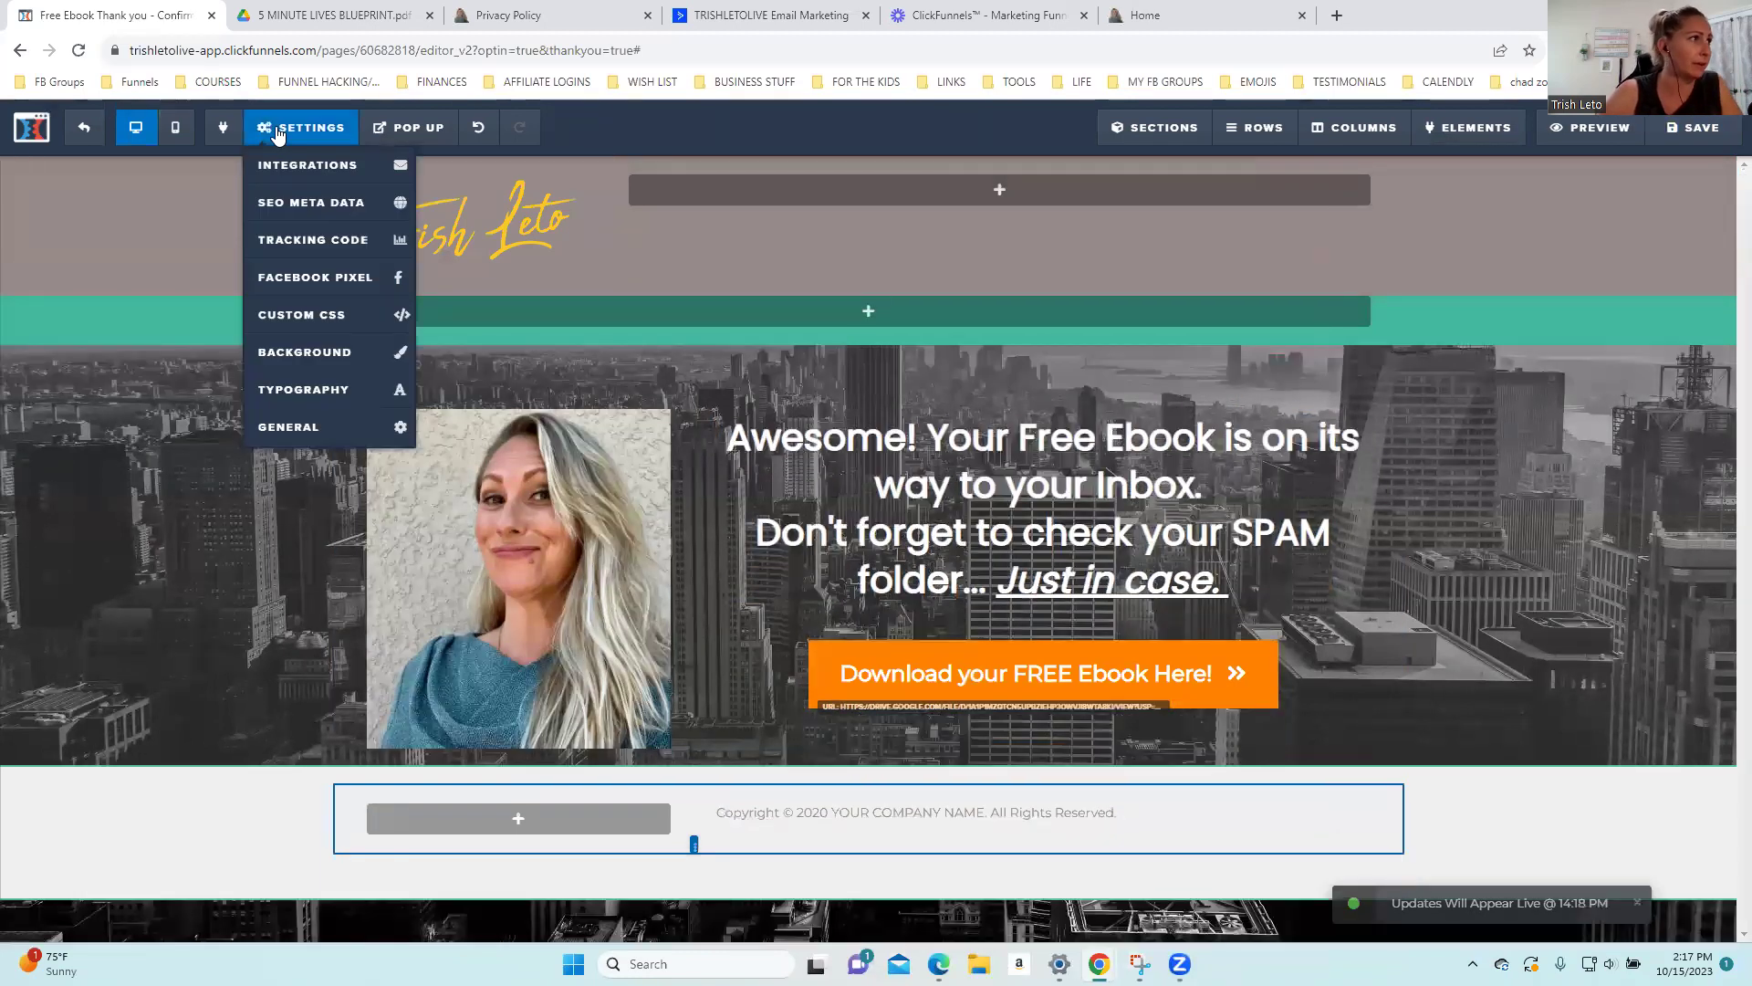
click(176, 126)
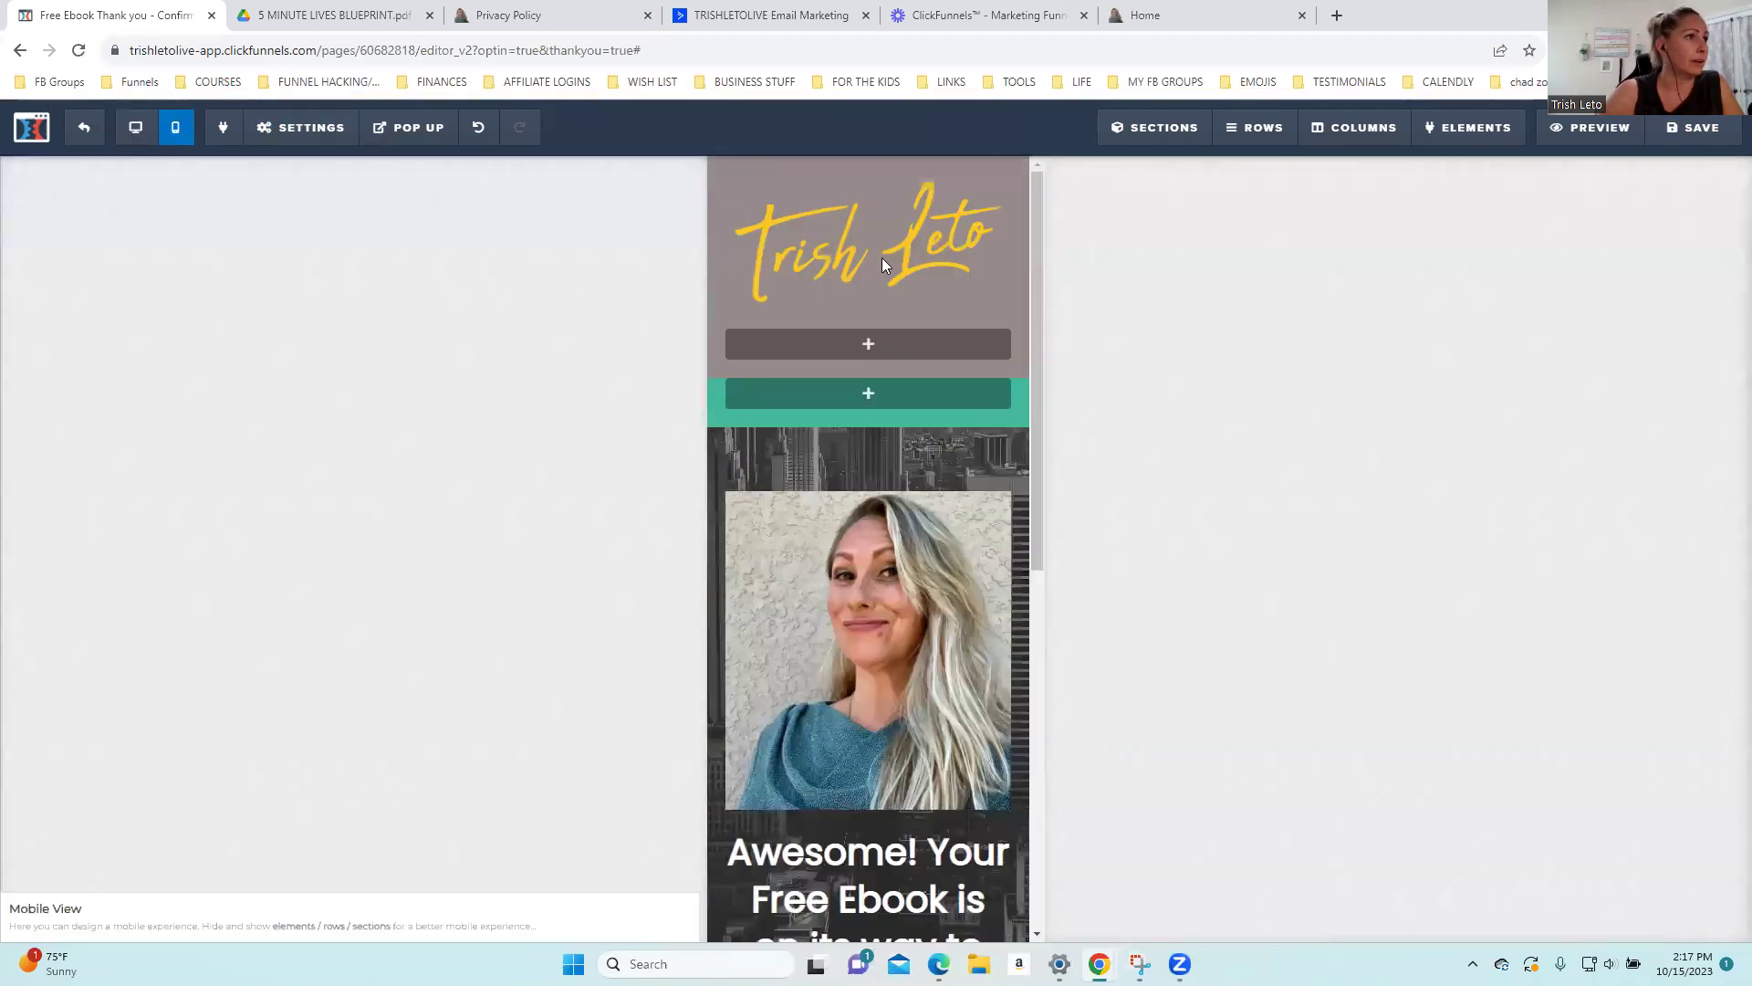
scroll(1037, 210, down, 5)
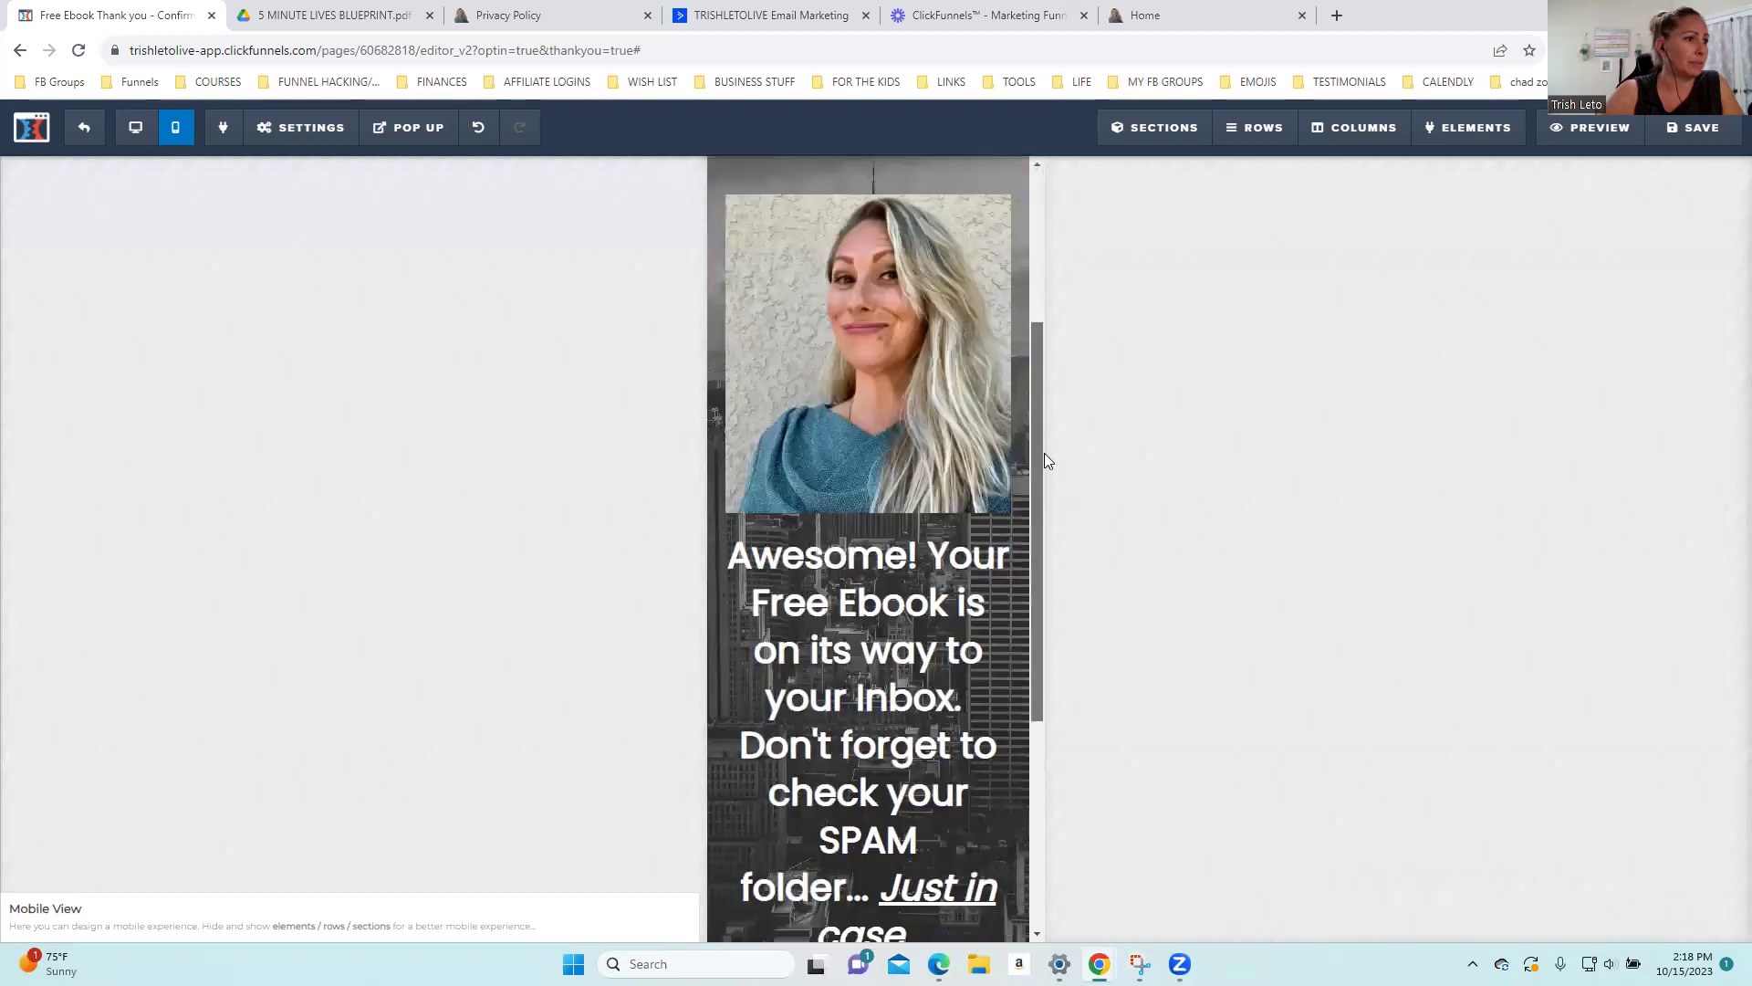
scroll(1067, 615, down, 3)
scroll(1107, 262, up, 7)
scroll(1091, 406, down, 5)
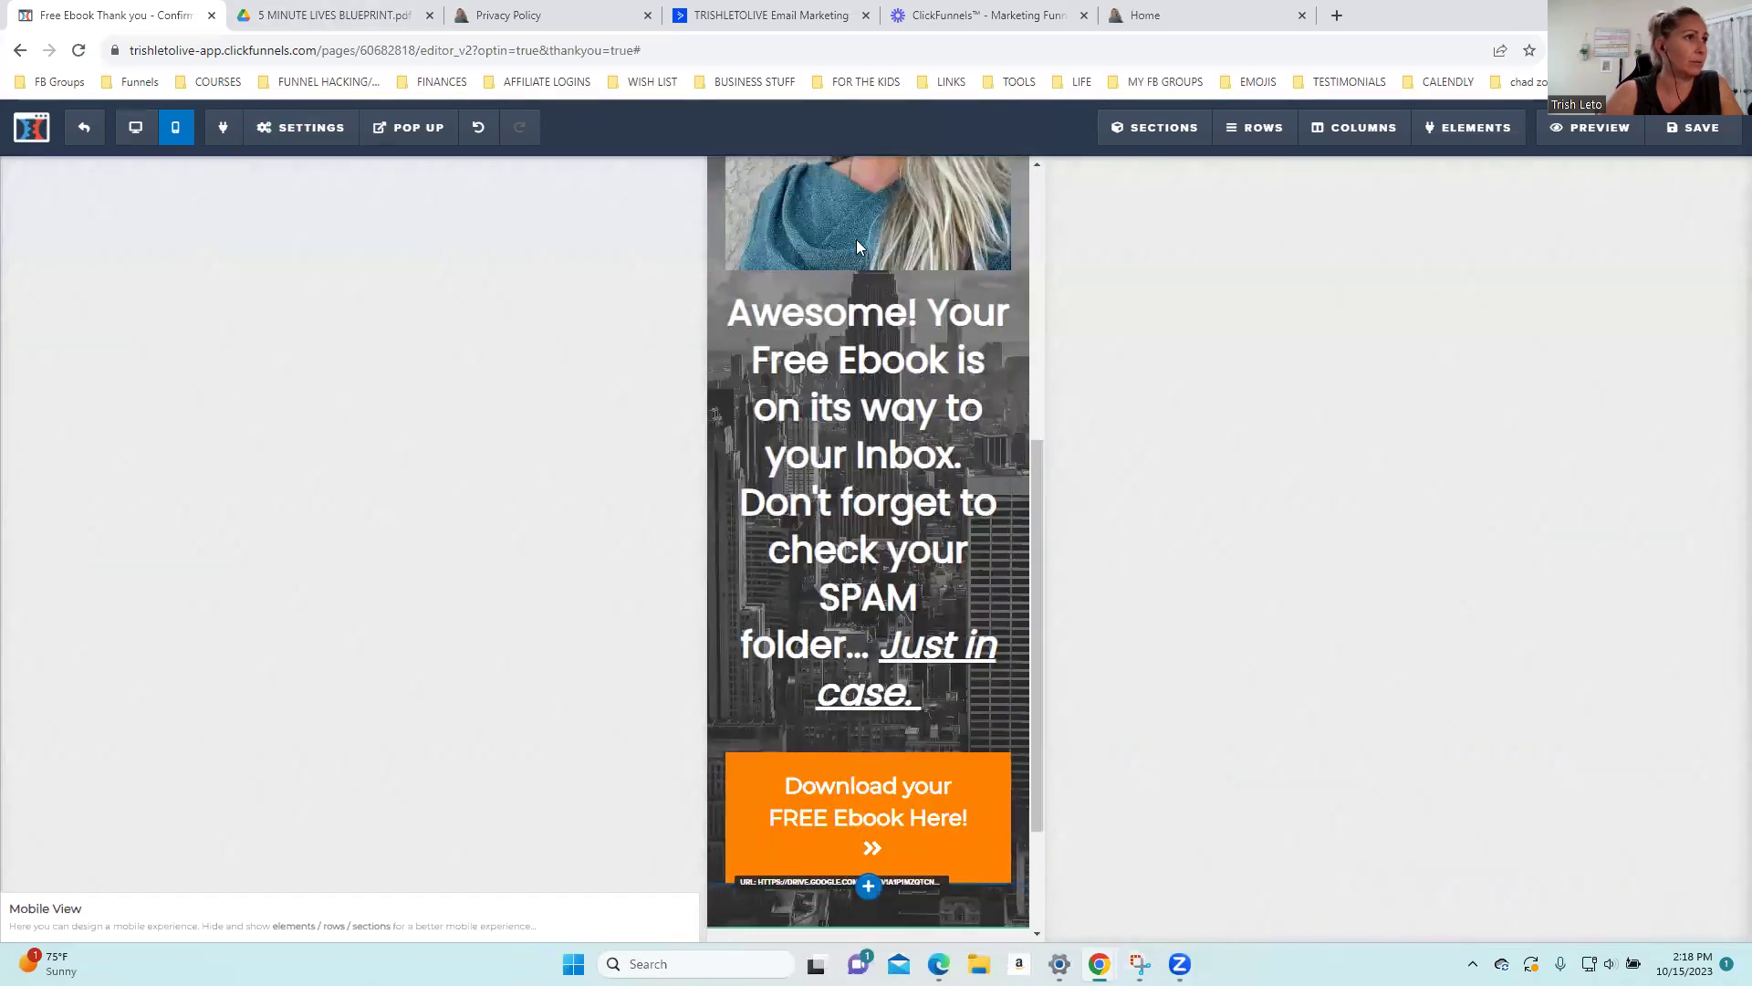
scroll(1018, 441, up, 6)
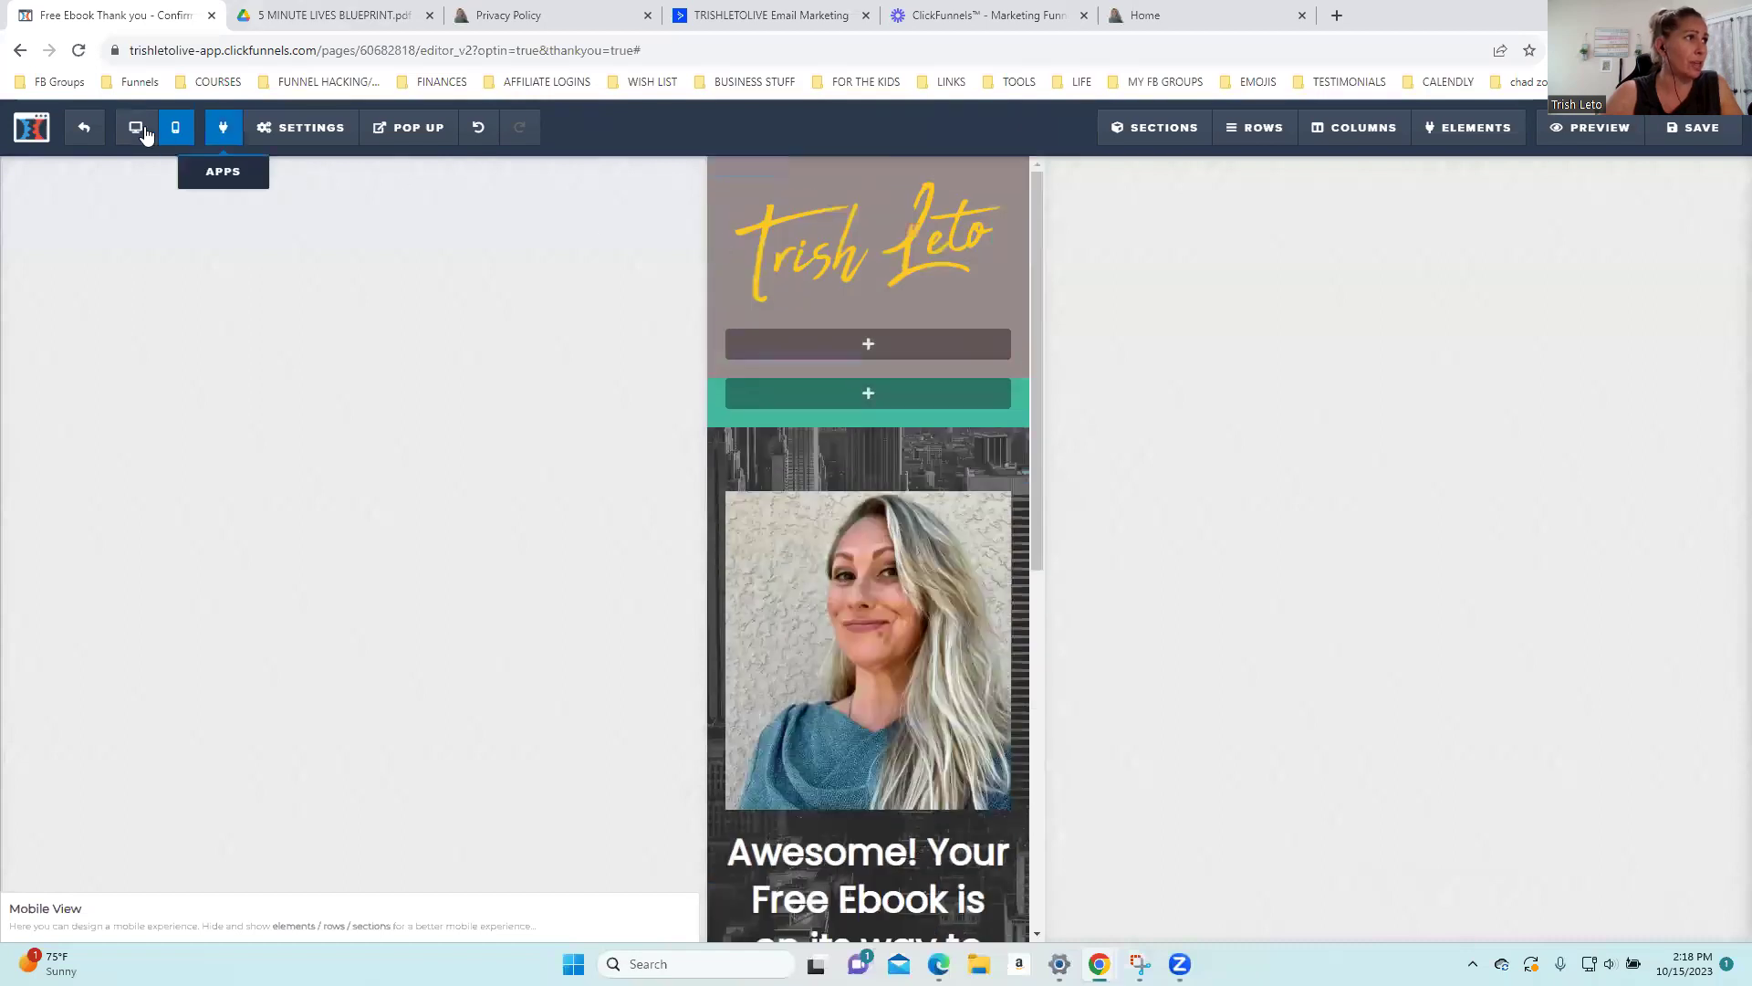
mouse_move(271, 130)
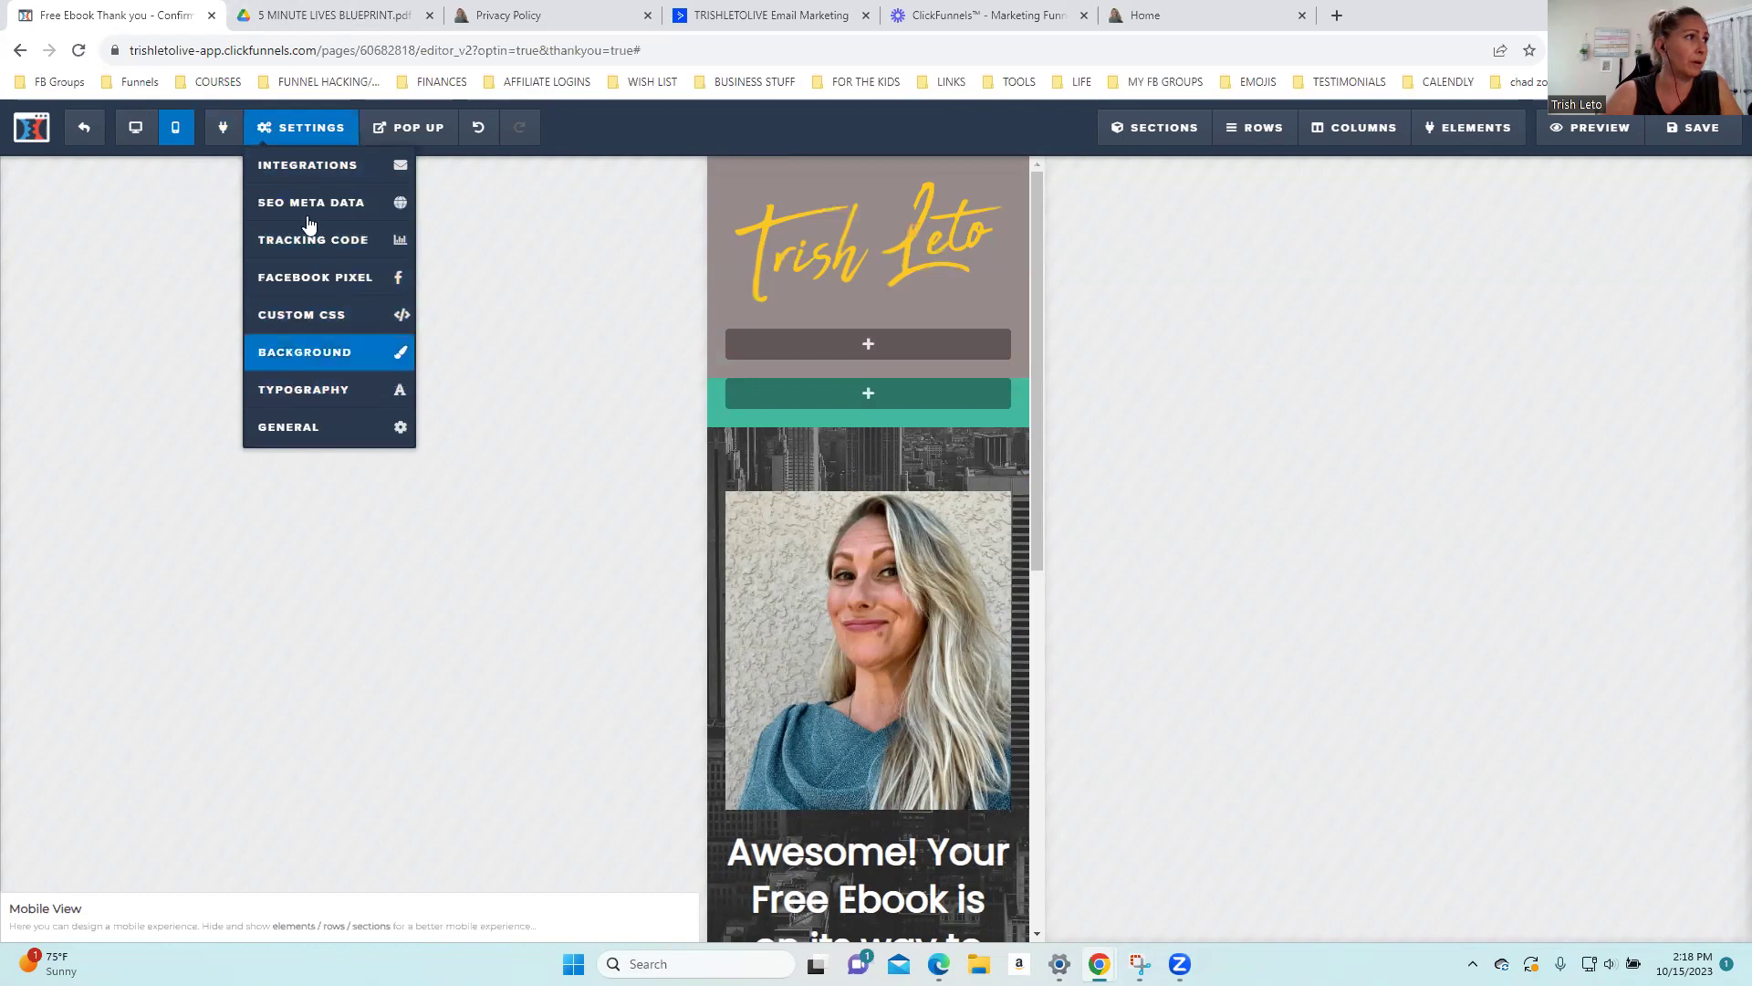
click(136, 127)
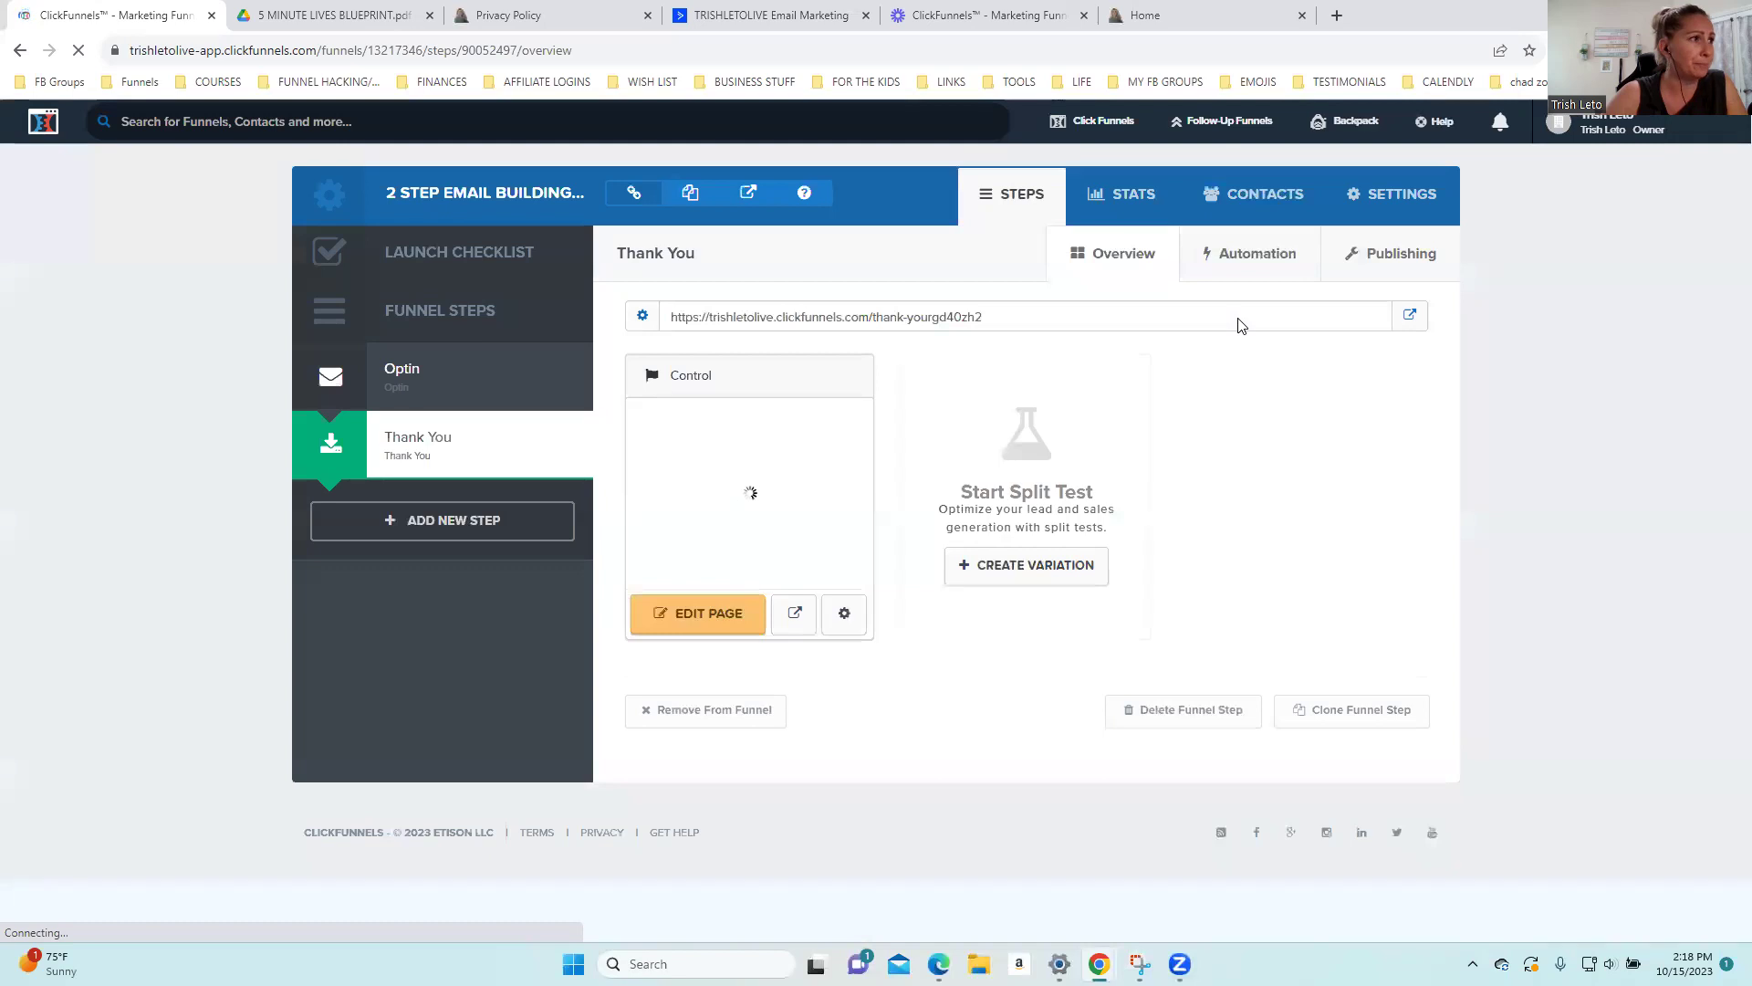
Open the funnel's Optin step and go to the funnel Settings
click(432, 376)
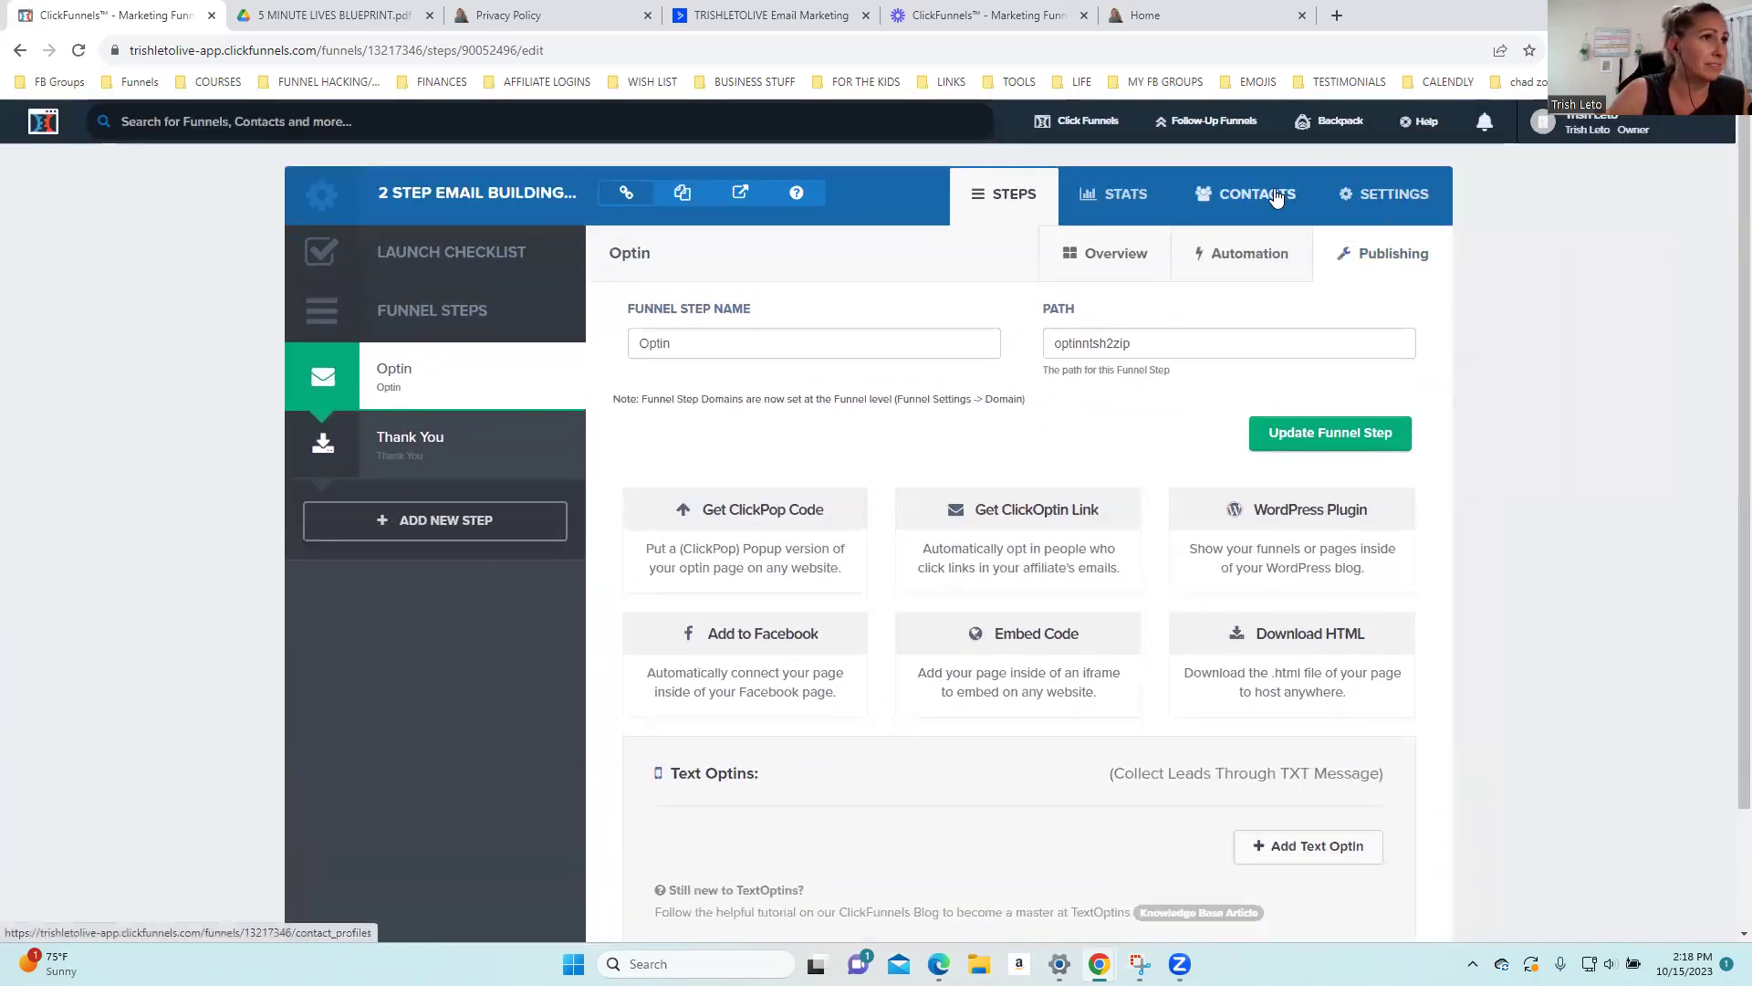
click(1392, 206)
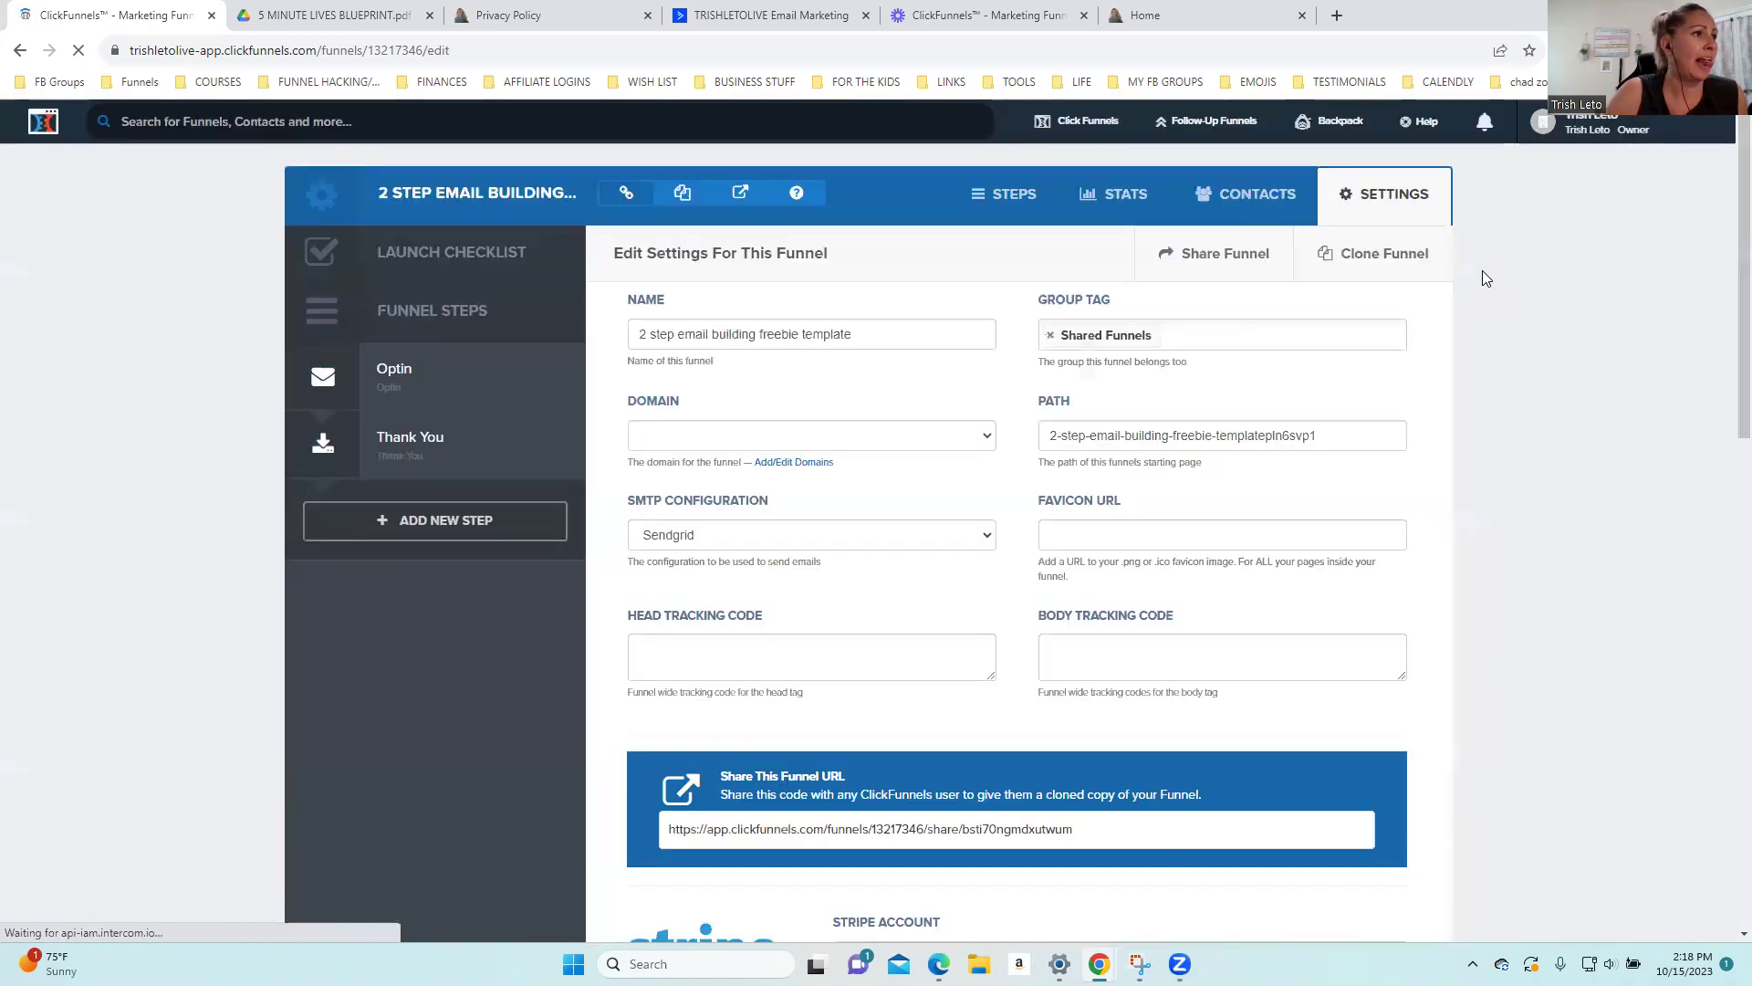
Rename the funnel to the owner's name plus '2 step optin Shared Funnel'
triple_click(873, 335)
text(Trish Leto Fre)
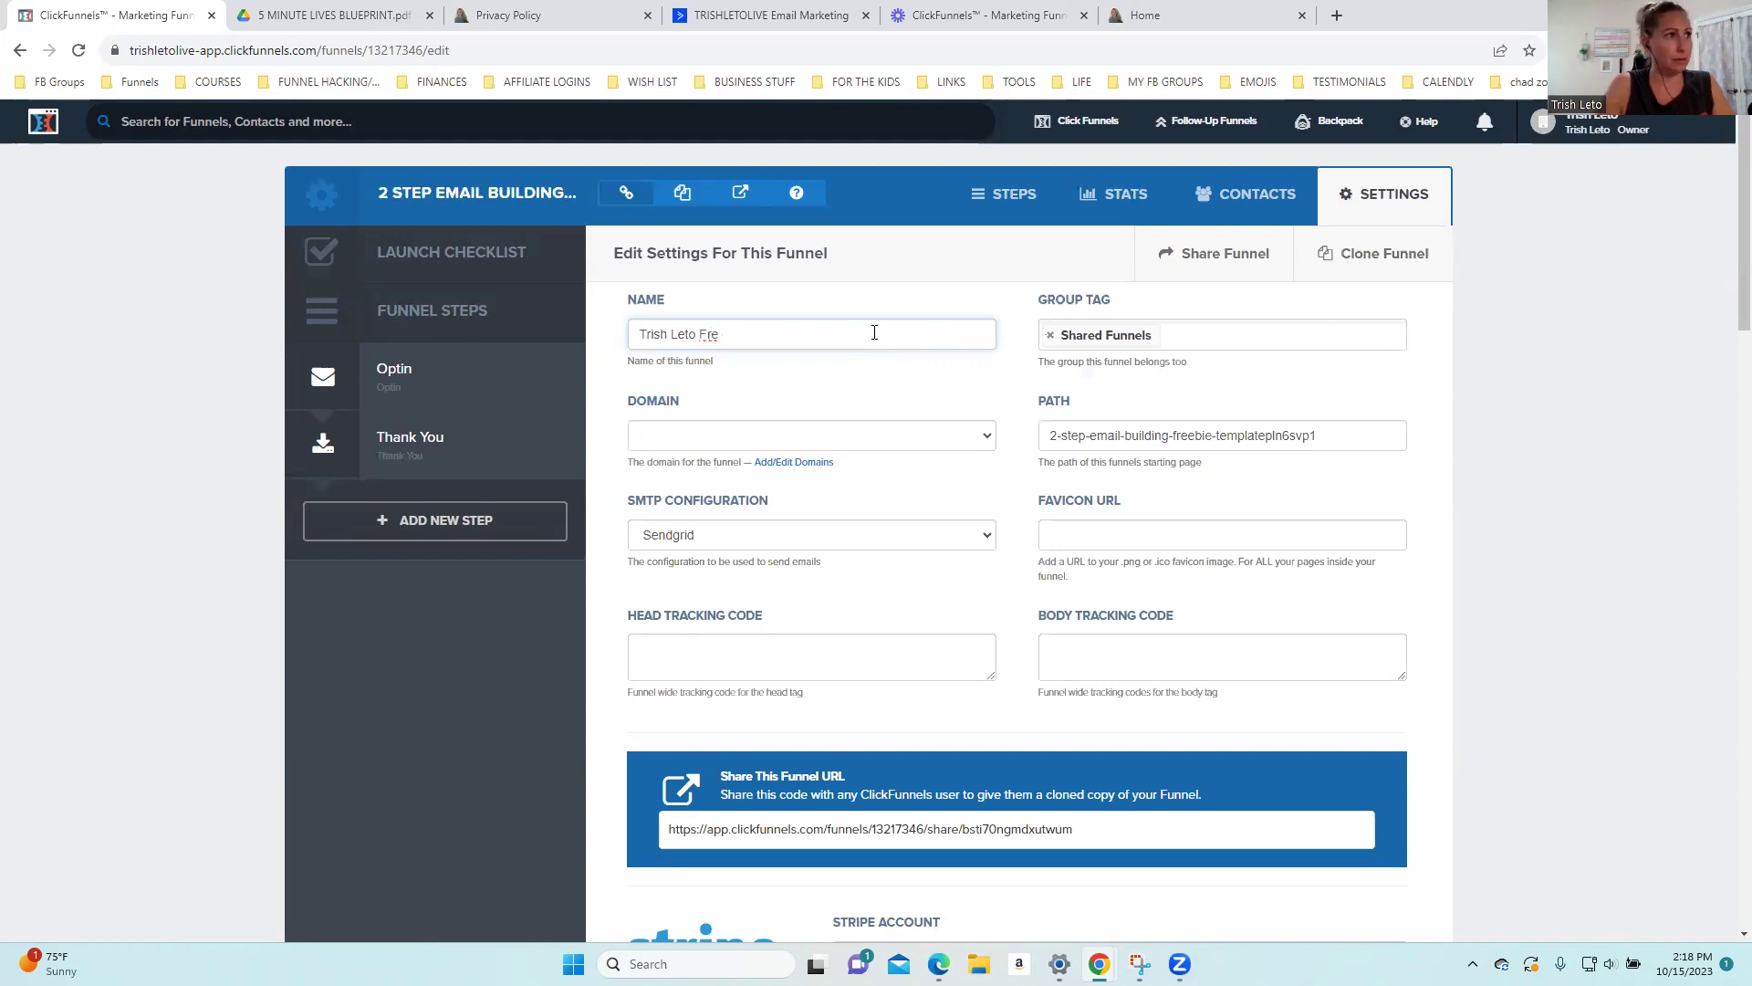
text(book)
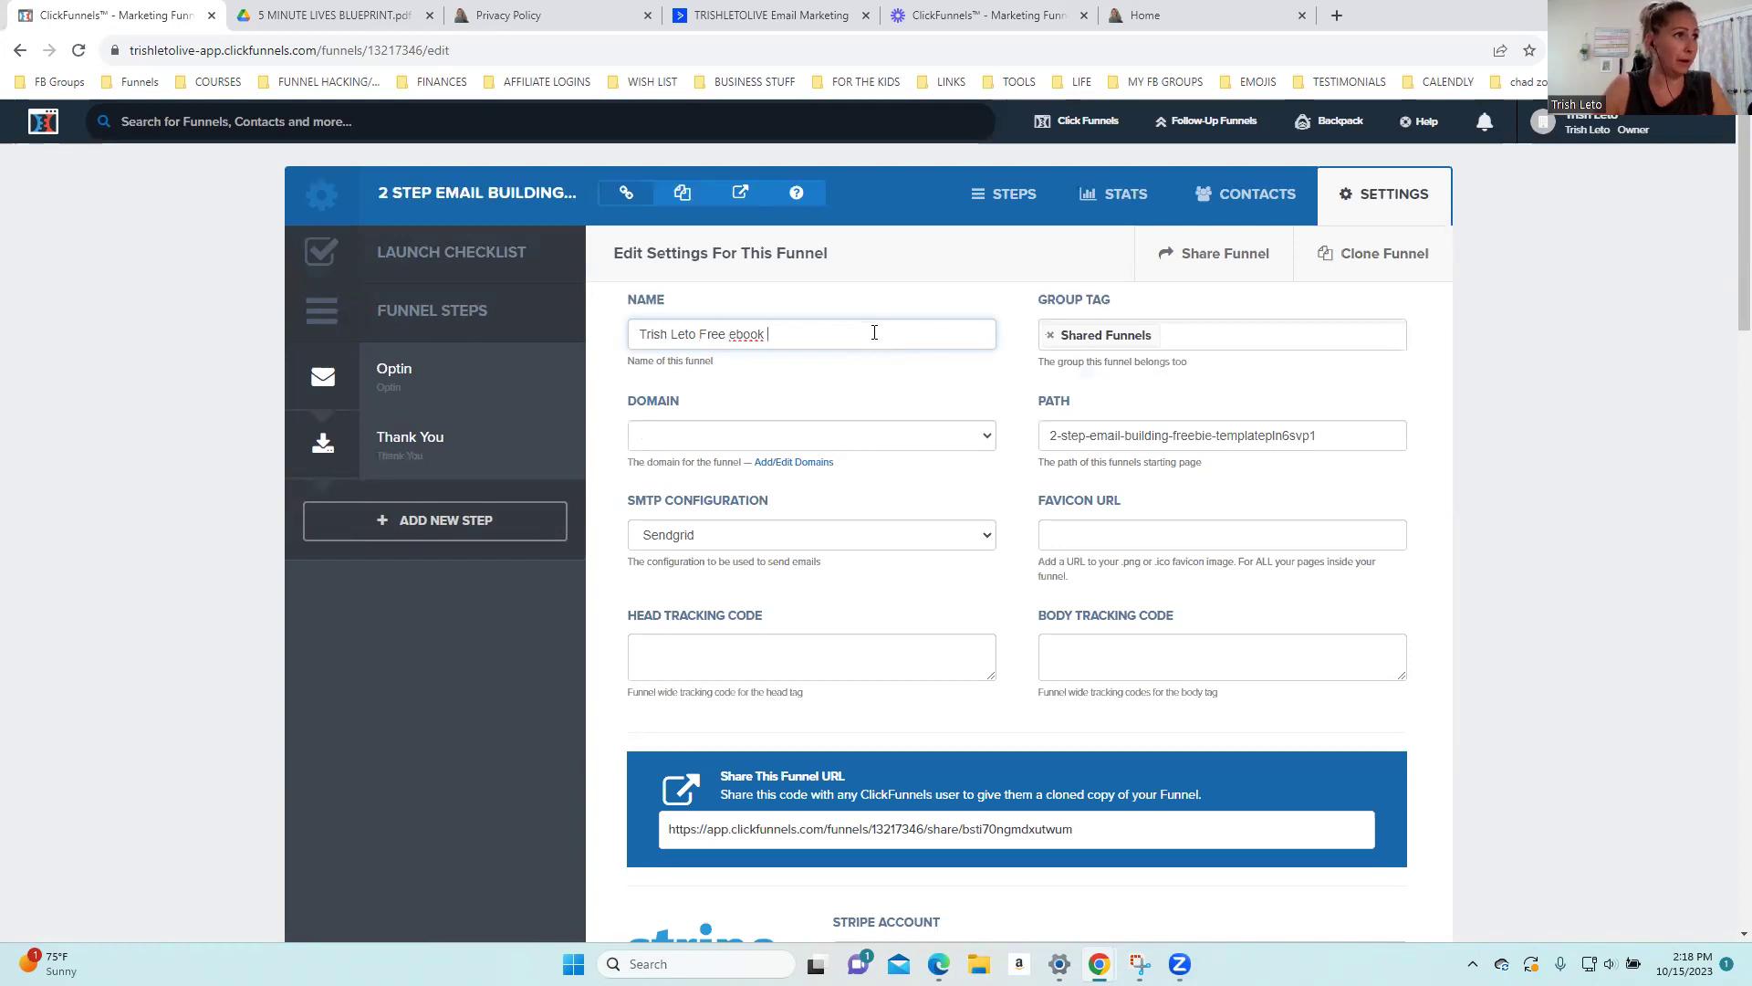
key(BackSpace)
key(BackSpace)
key(BackSpace)
key(BackSpace)
key(BackSpace)
key(BackSpace)
key(BackSpace)
key(BackSpace)
key(BackSpace)
key(BackSpace)
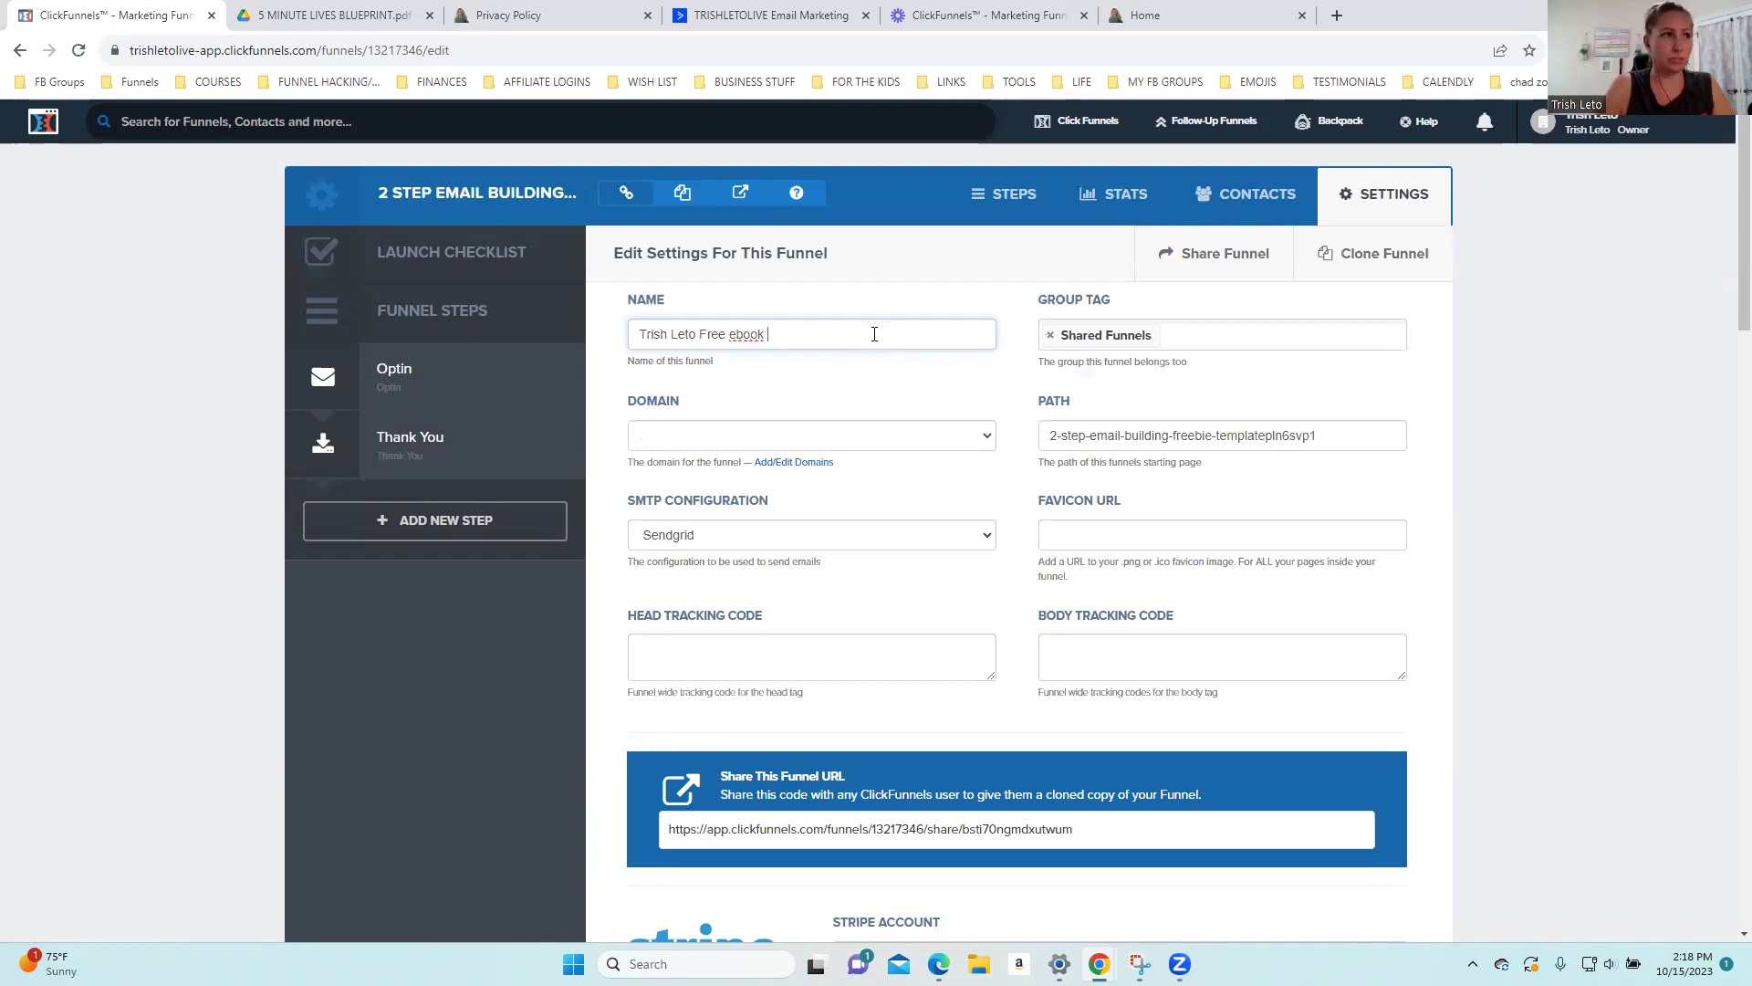
text(2 step opt)
key(BackSpace)
key(BackSpace)
key(BackSpace)
key(BackSpace)
text(optin )
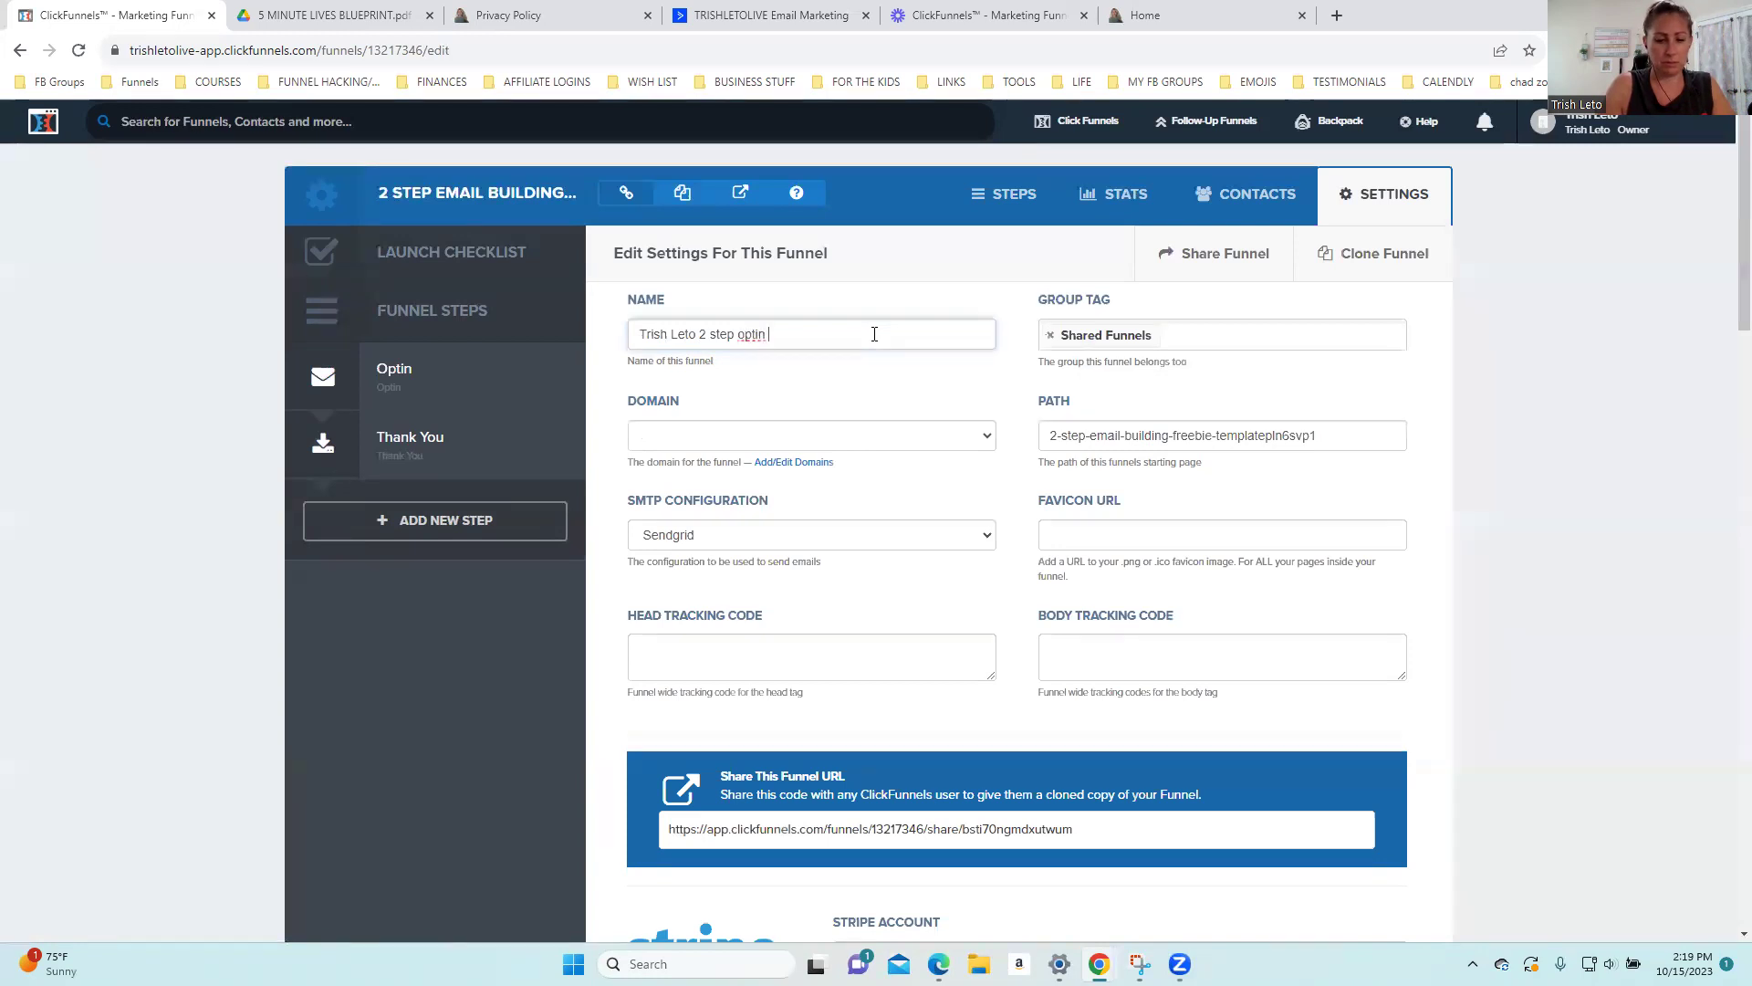
text(Sharef Fi)
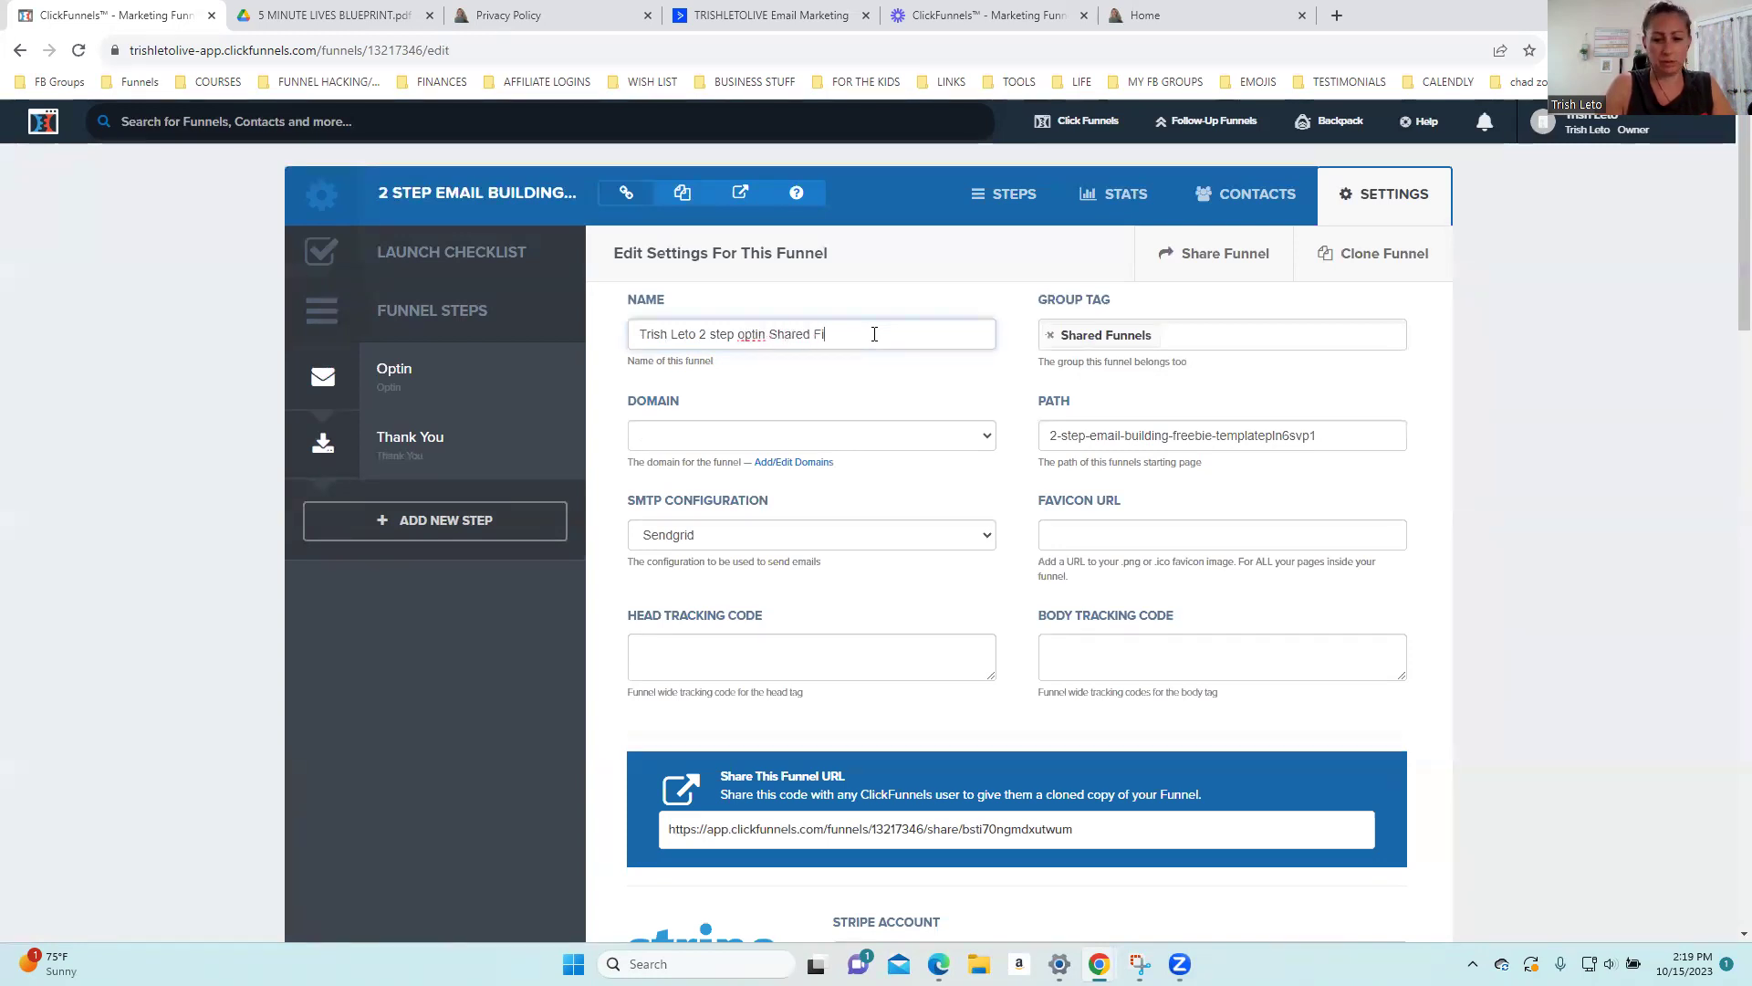
text(Funnel)
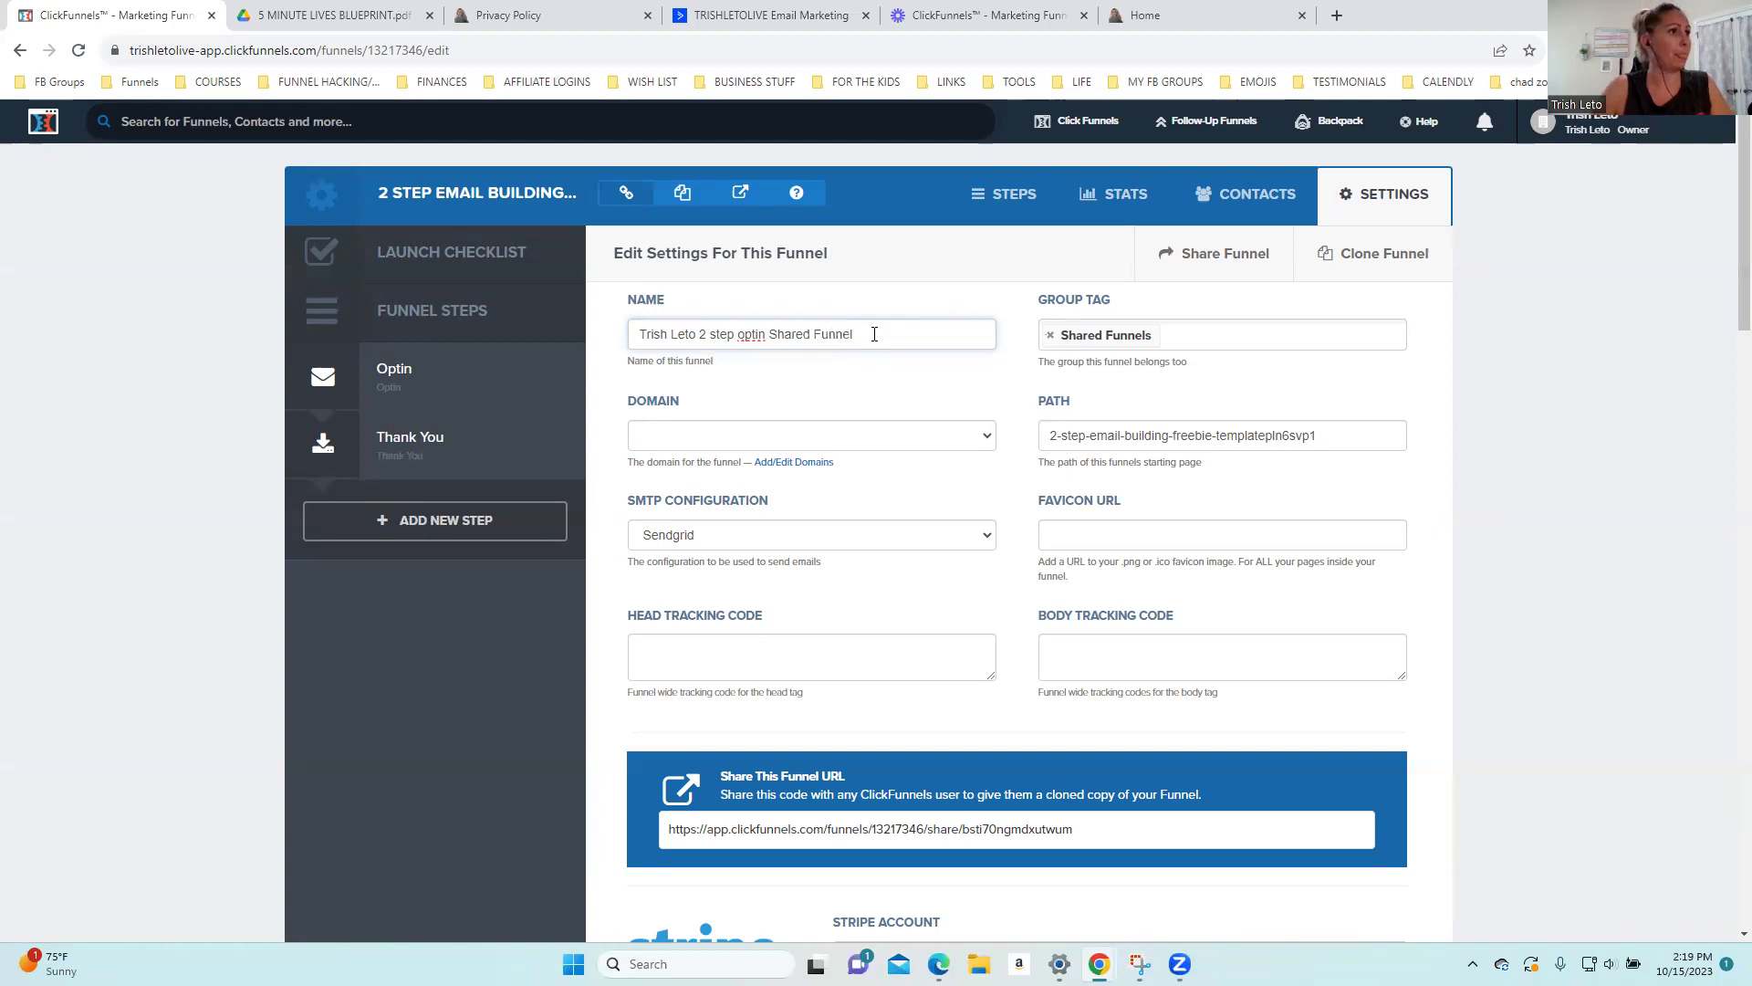
drag(875, 334, 636, 334)
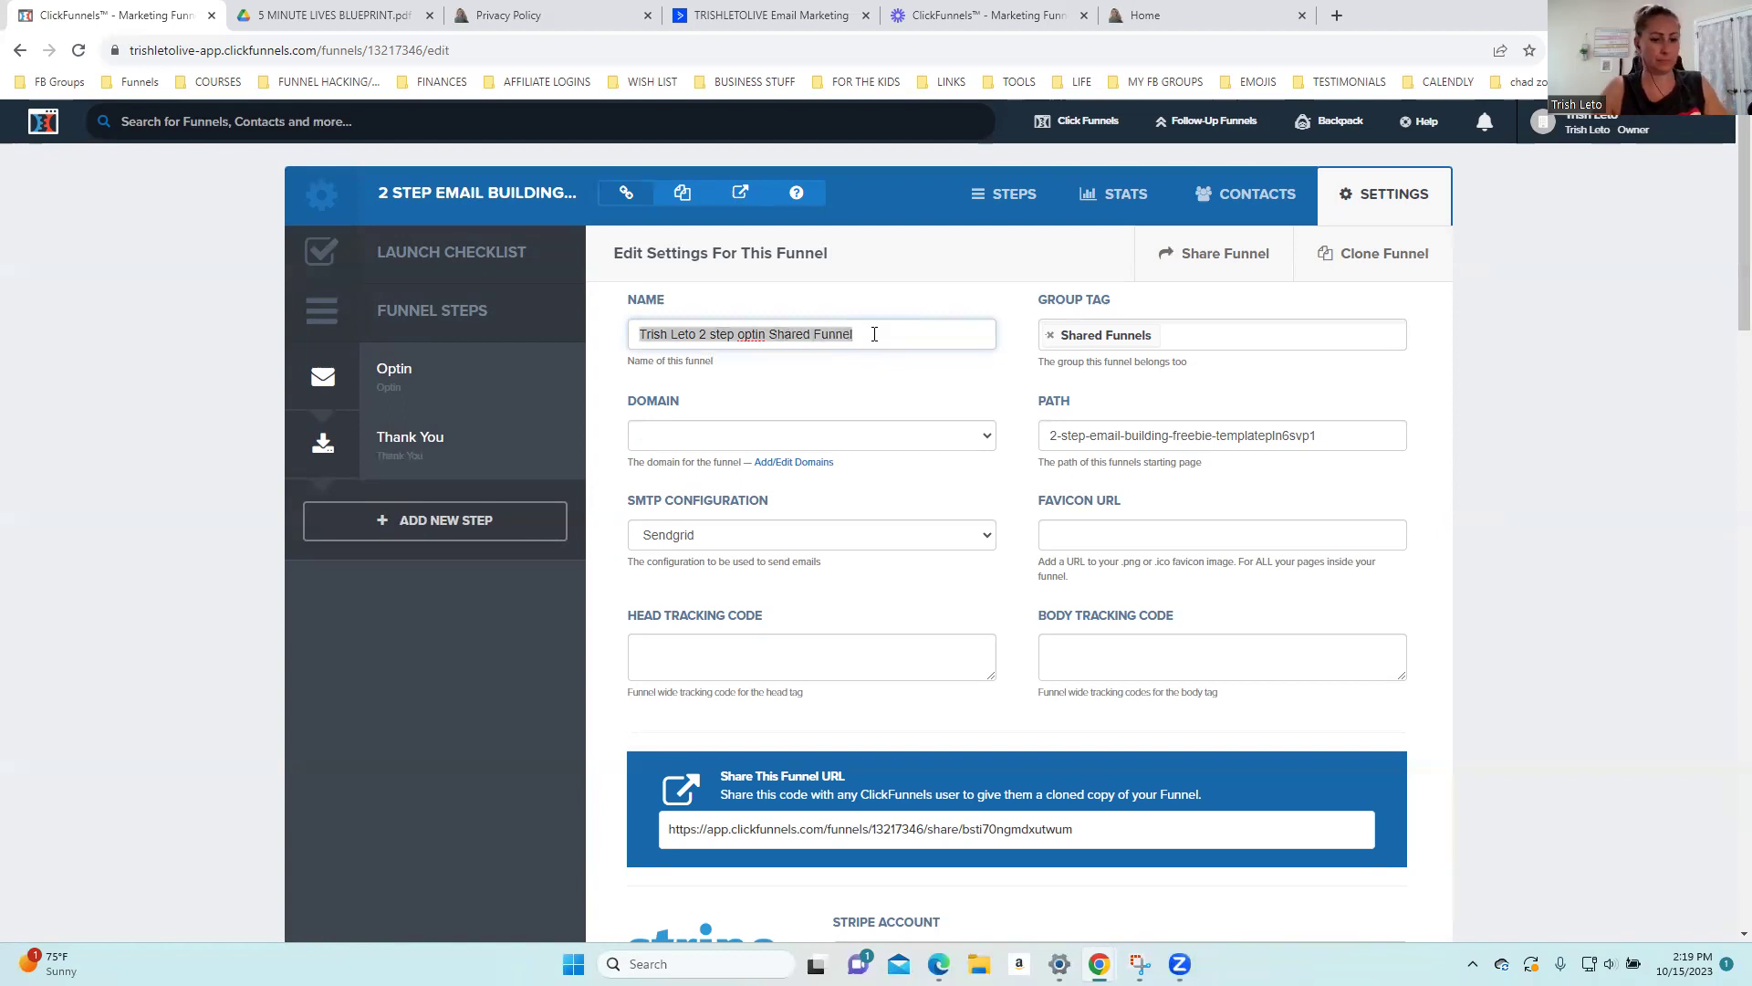
Clear the funnel's old Path field
click(1349, 430)
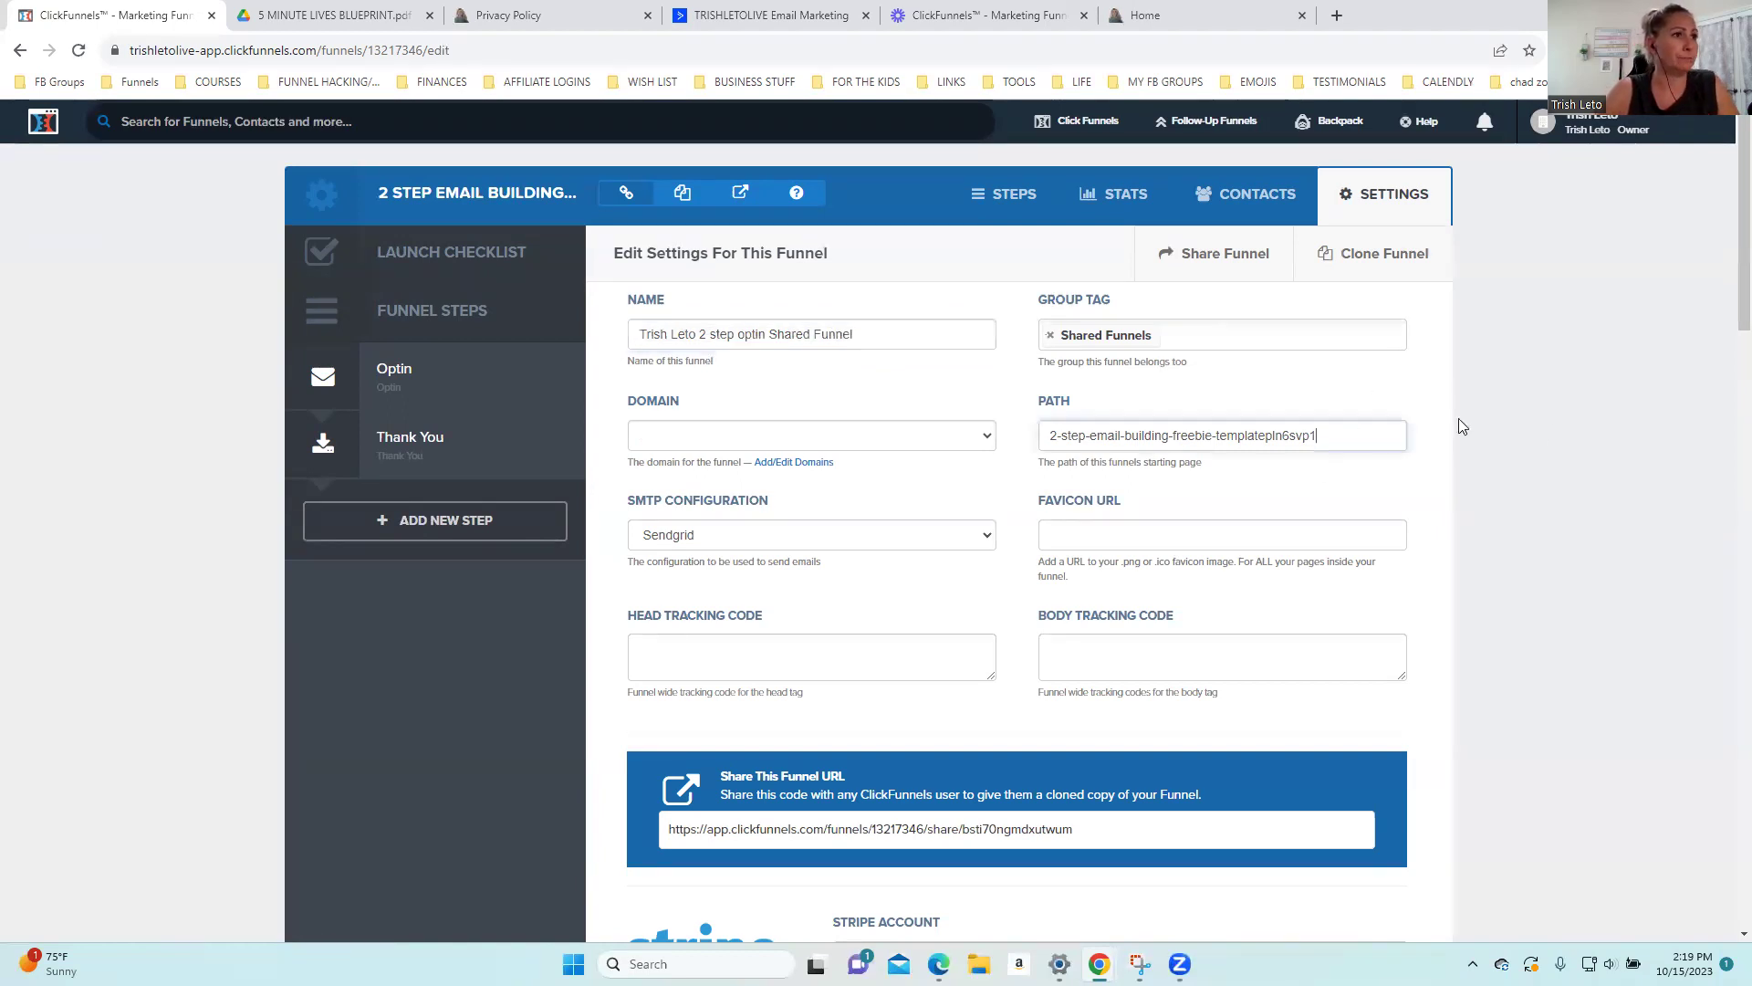
double_click(1367, 436)
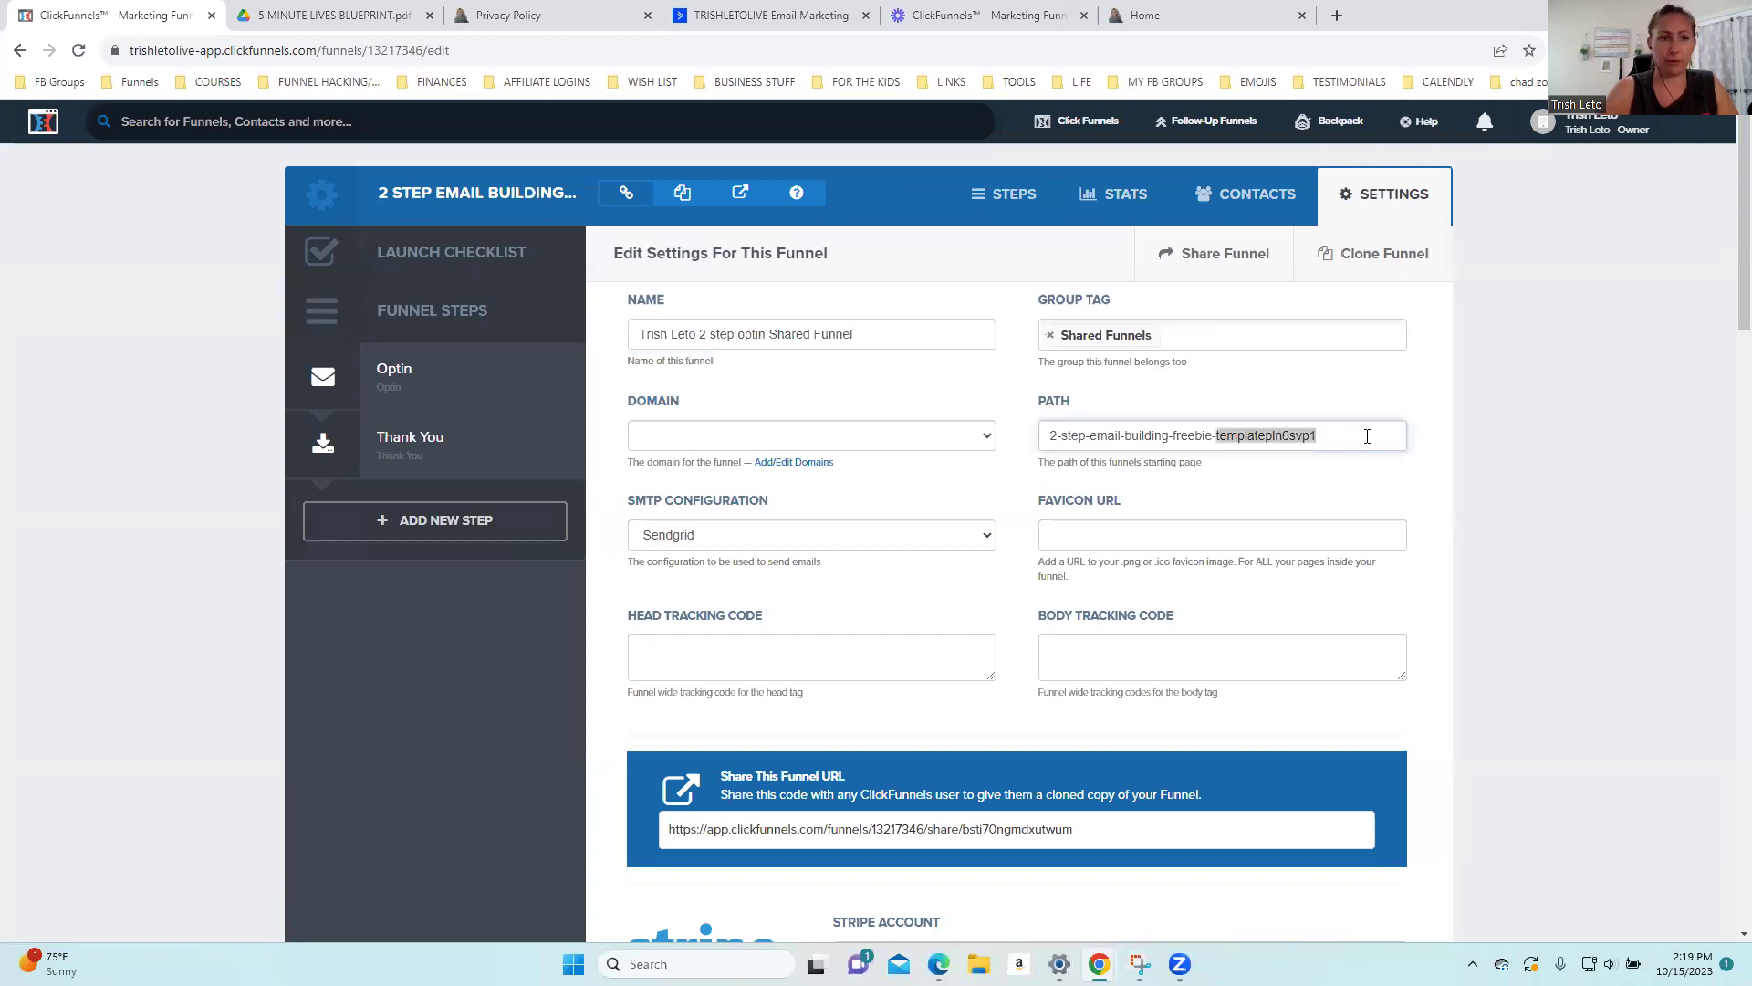
triple_click(1367, 436)
key(BackSpace)
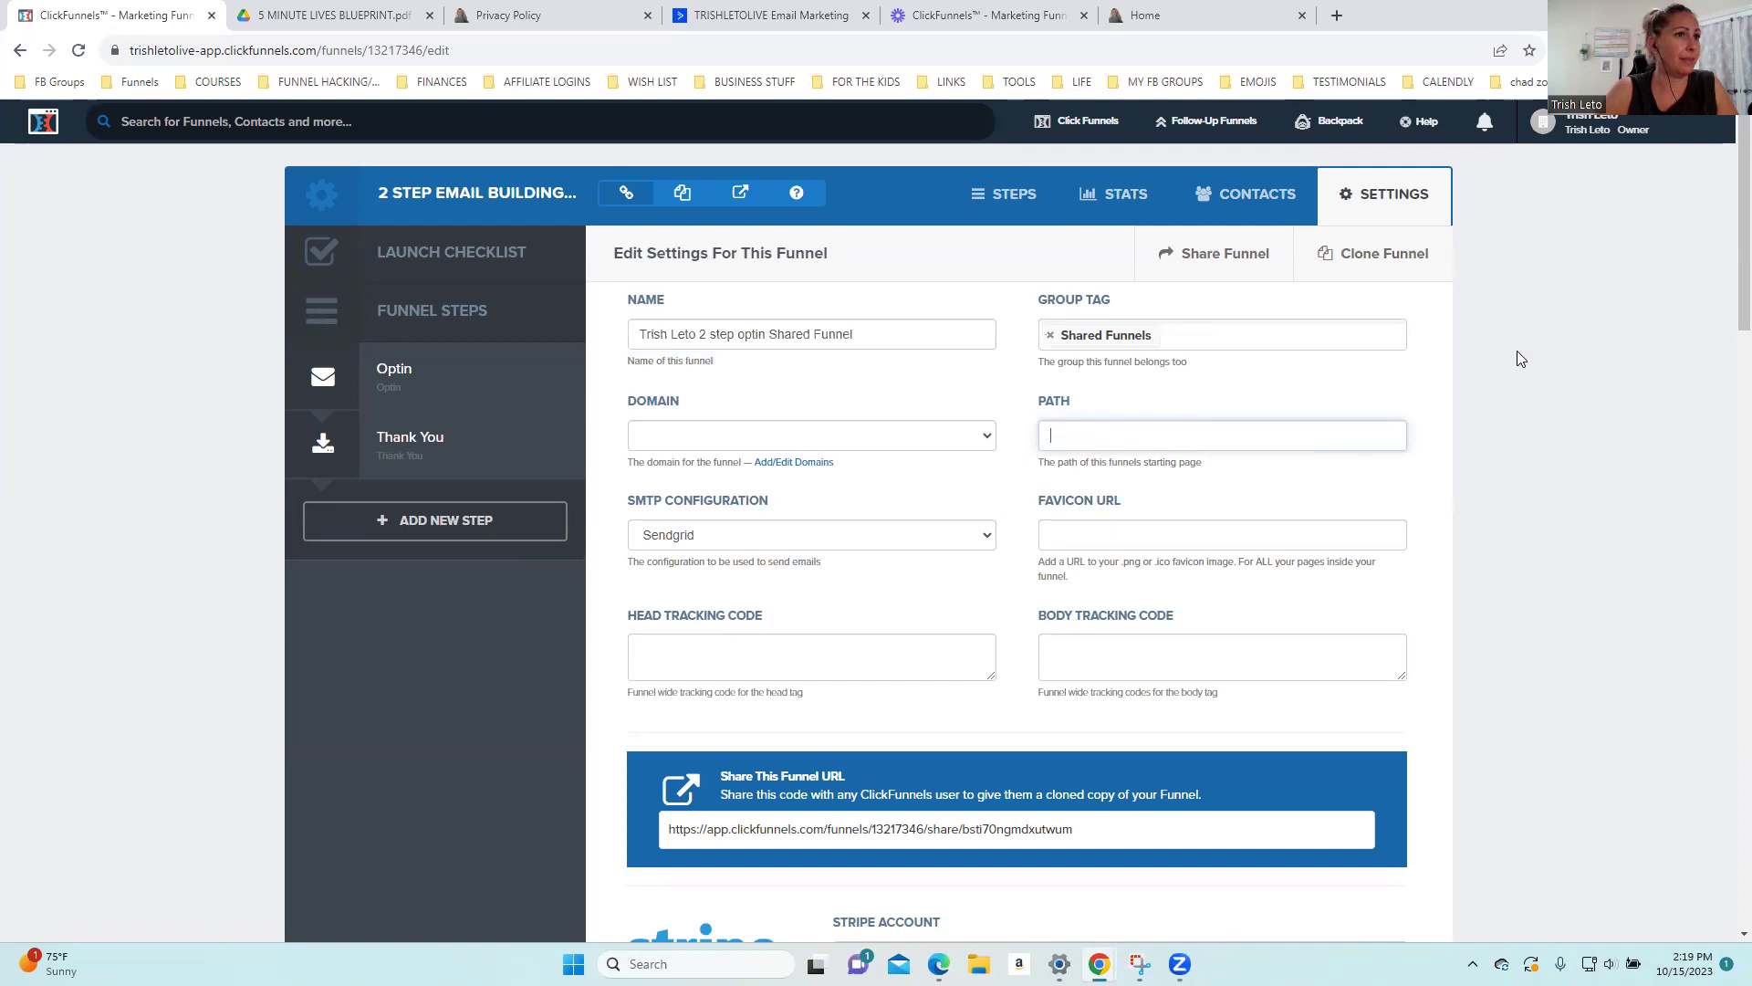
Save the funnel settings, leaving the Domain unset
scroll(1451, 638, down, 15)
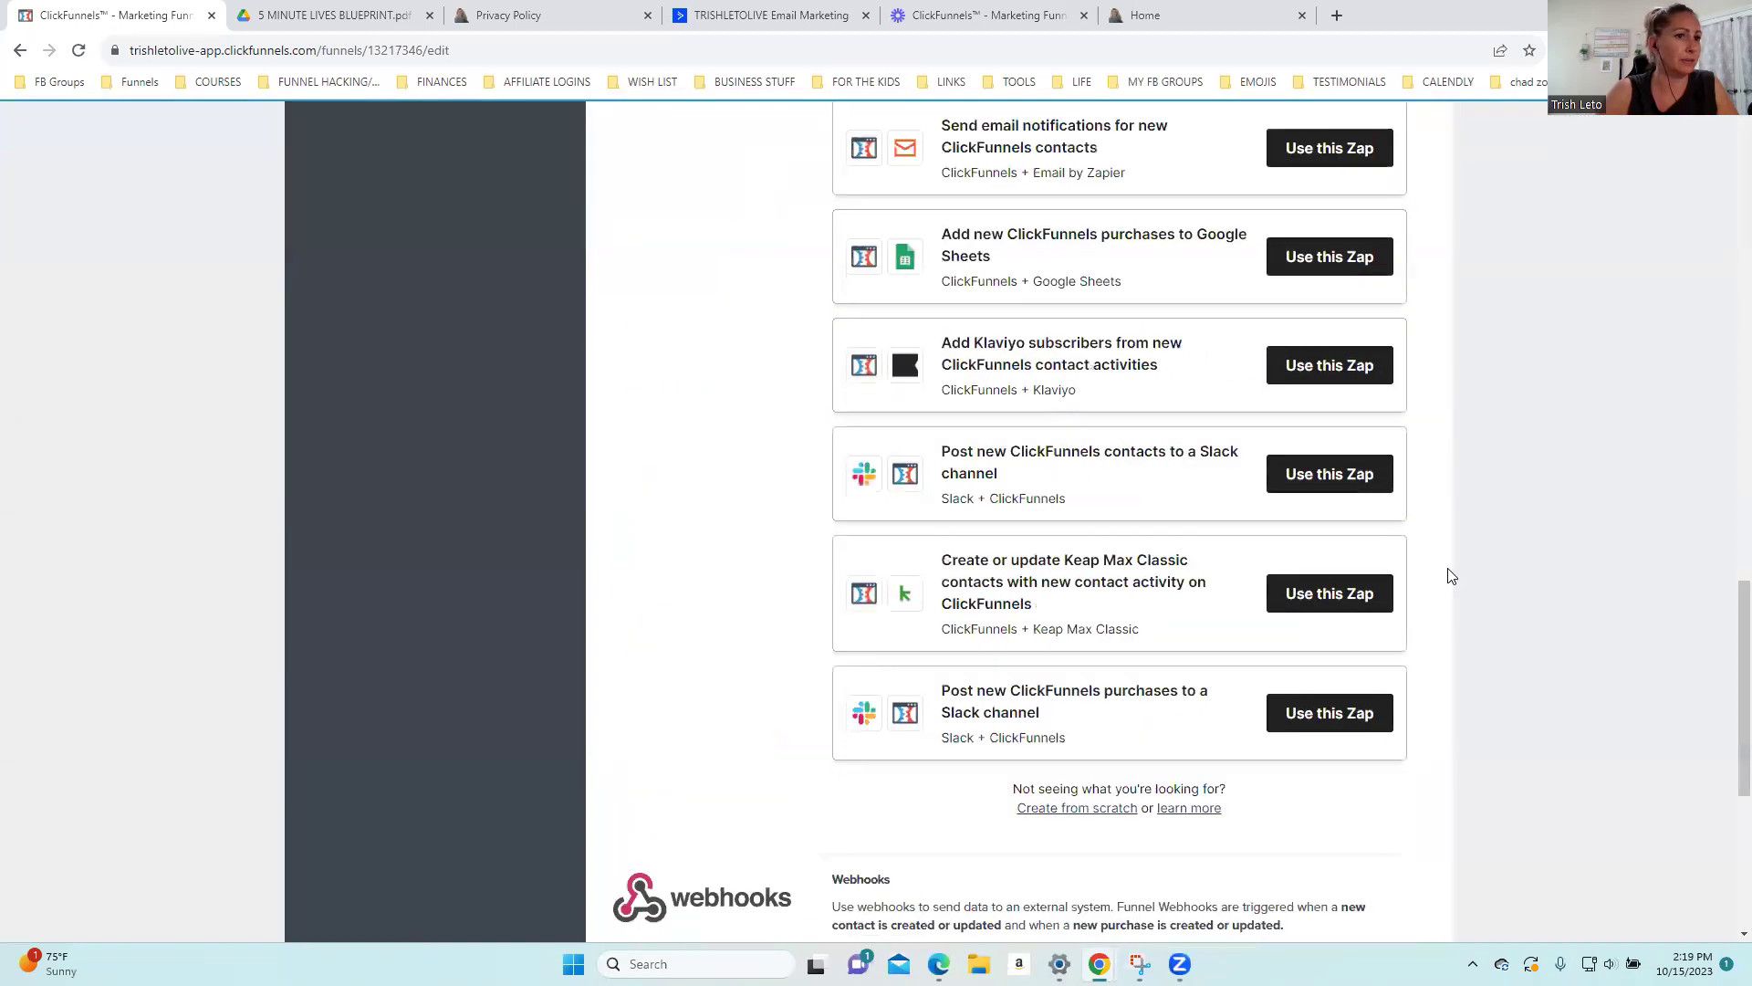
scroll(1451, 575, down, 5)
click(1305, 787)
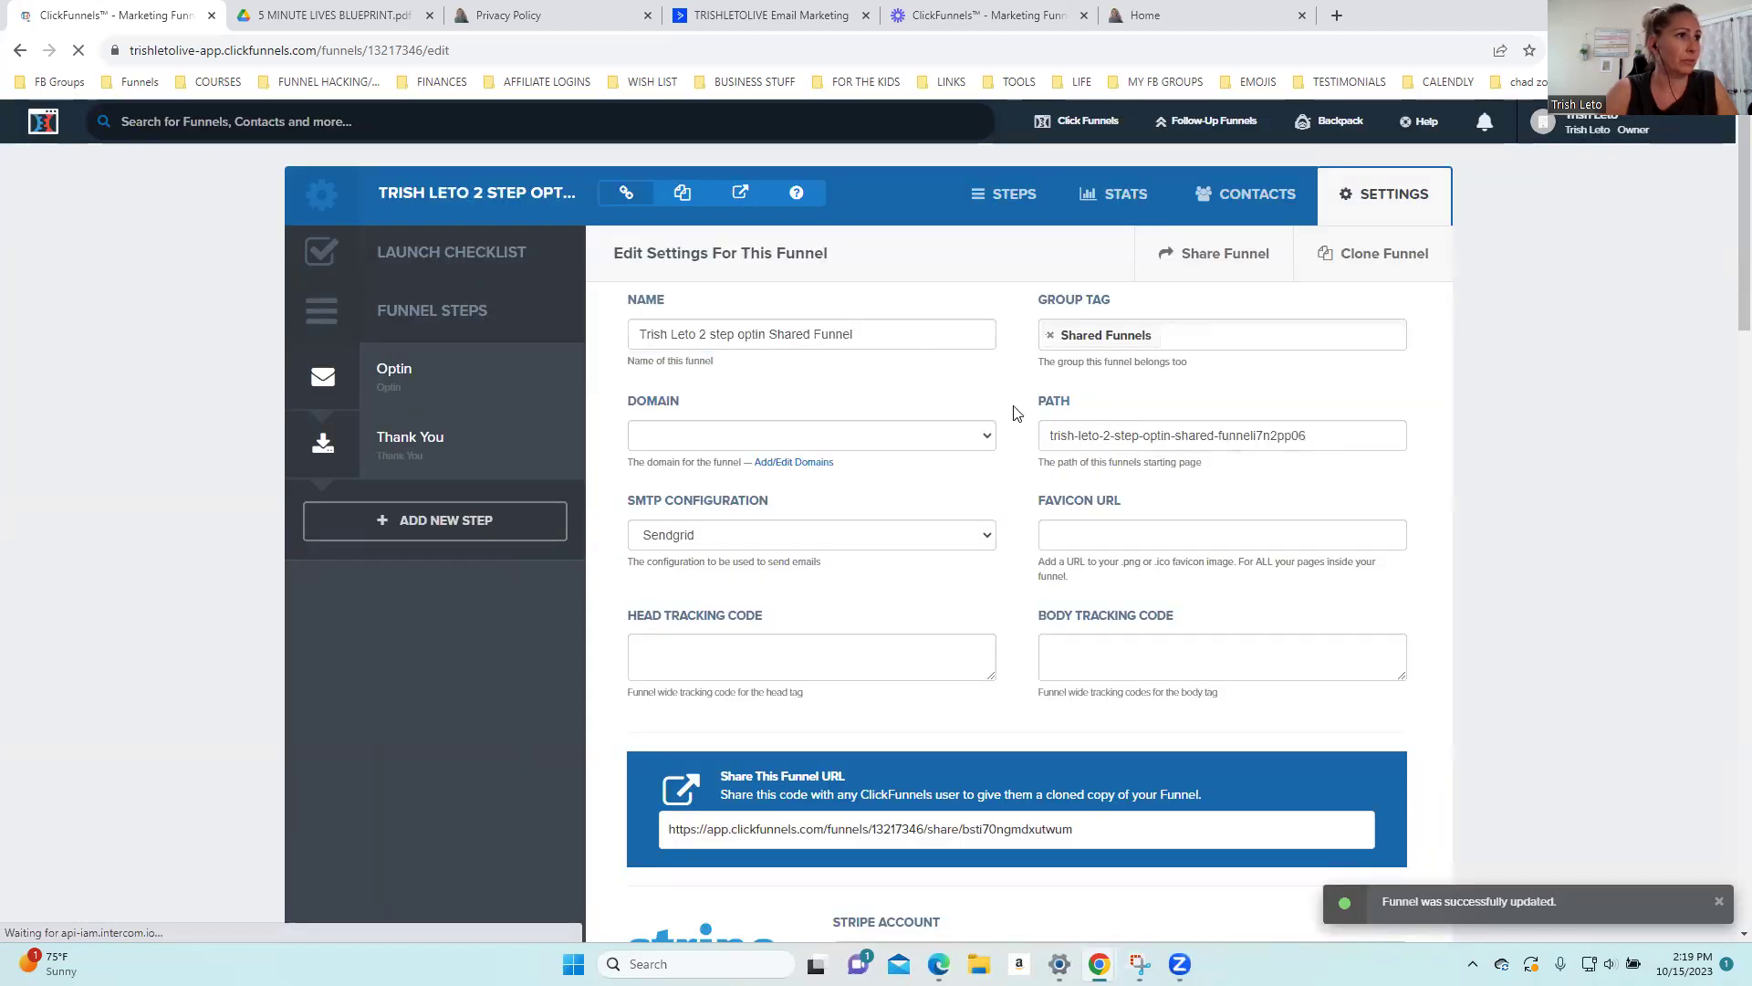
click(848, 438)
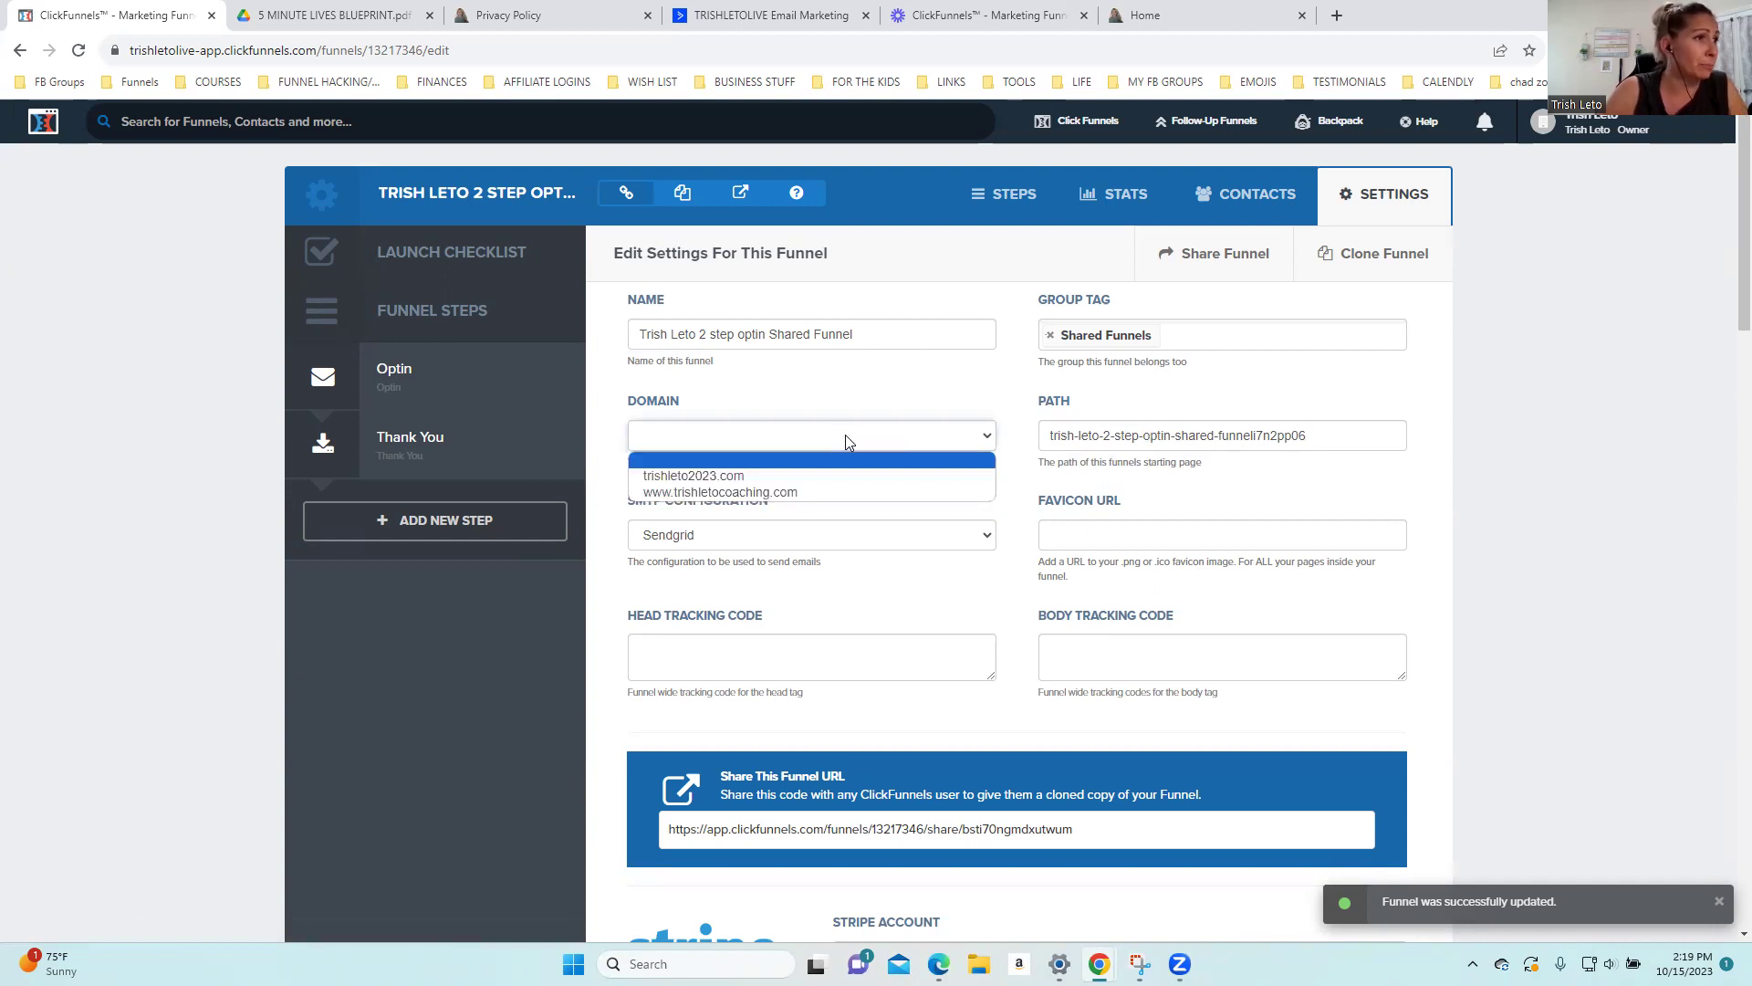
click(883, 385)
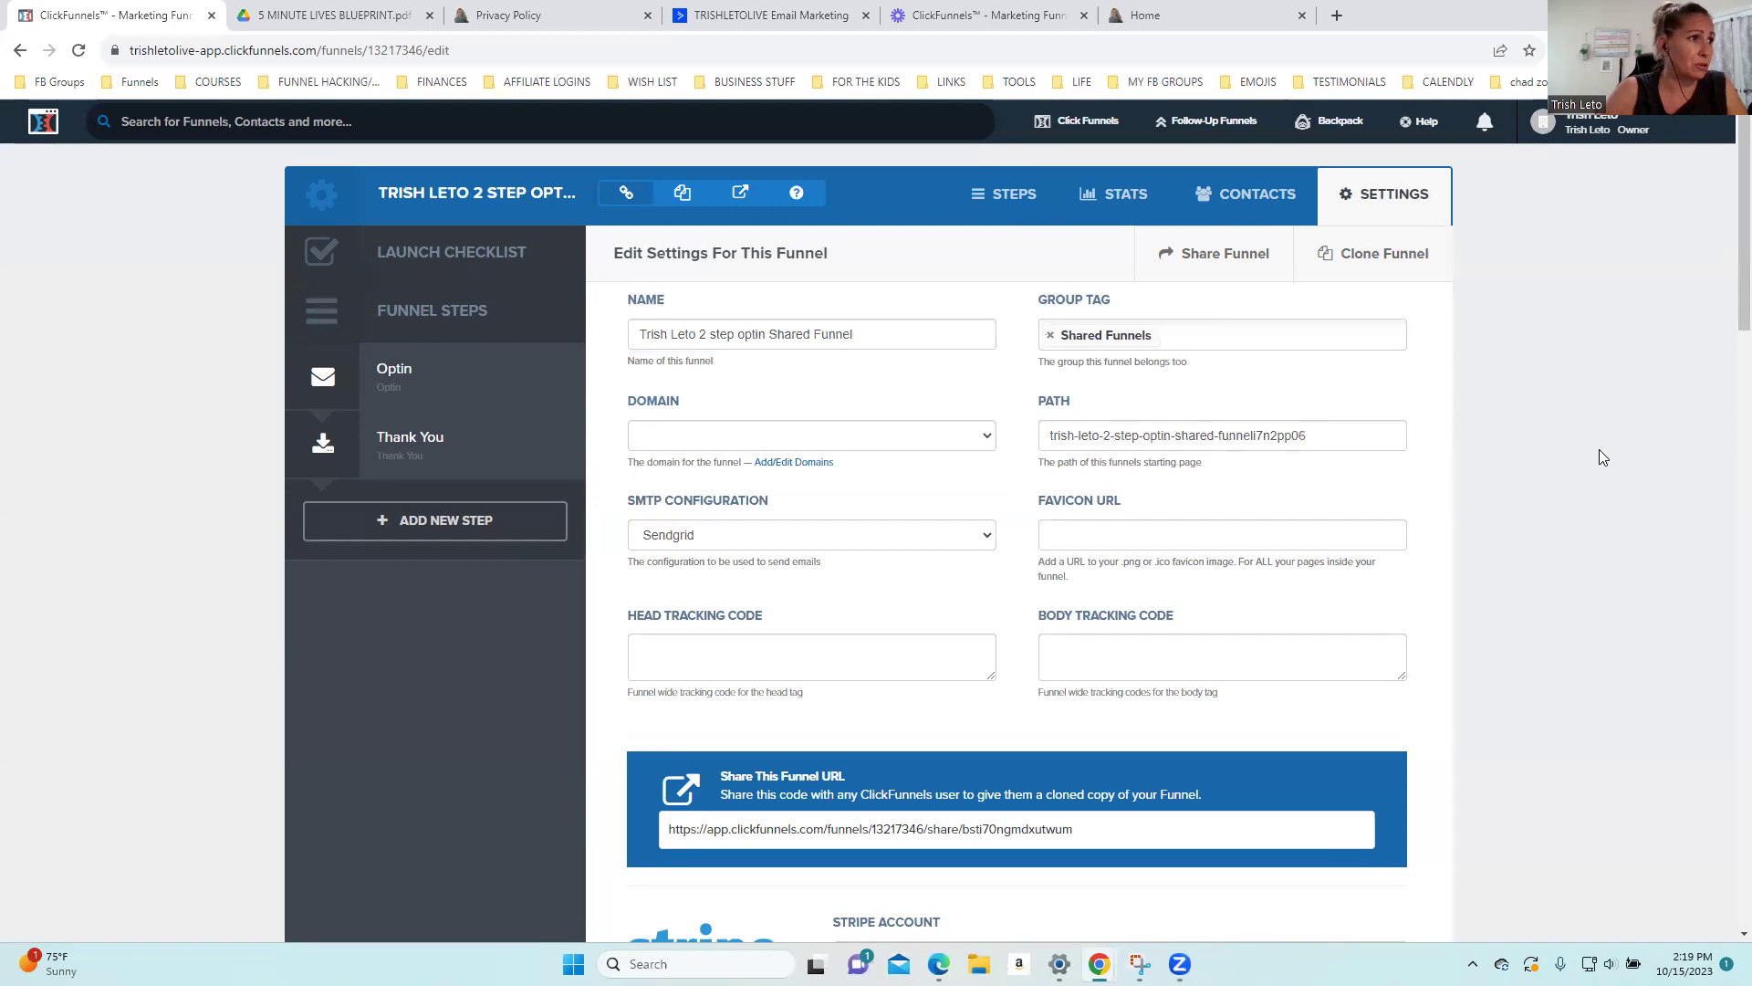
Open the renamed funnel's Optin step
scroll(1598, 450, down, 4)
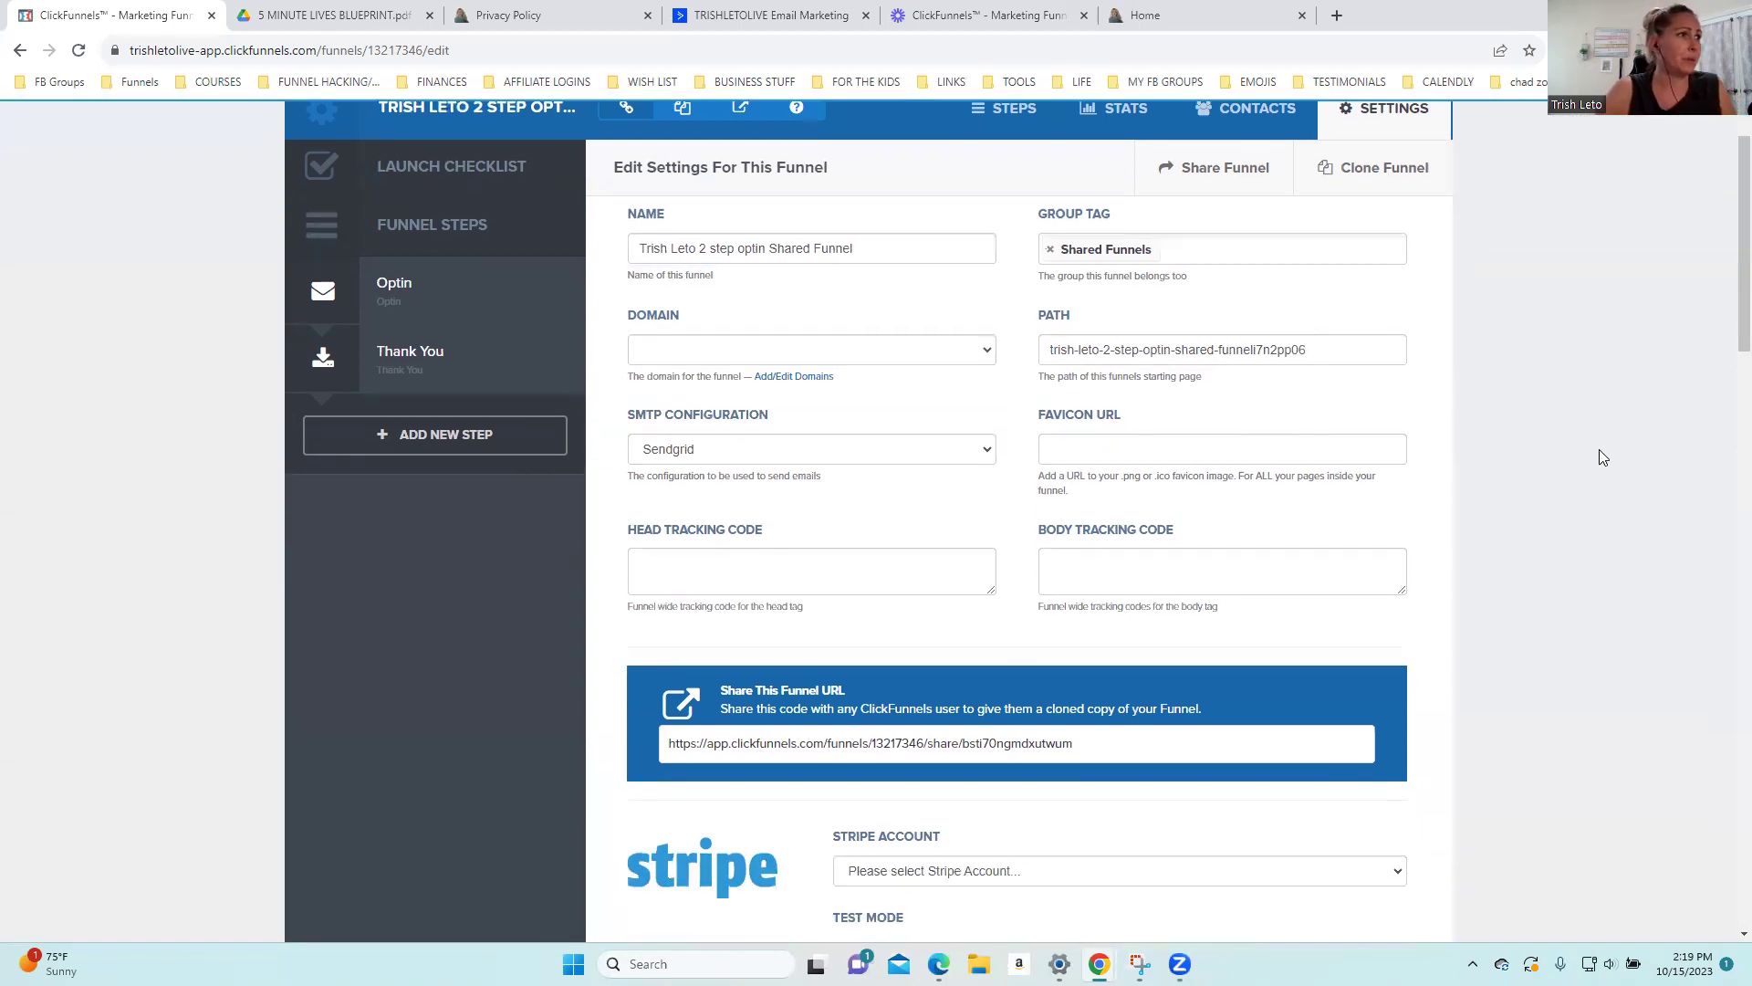
scroll(1599, 450, down, 2)
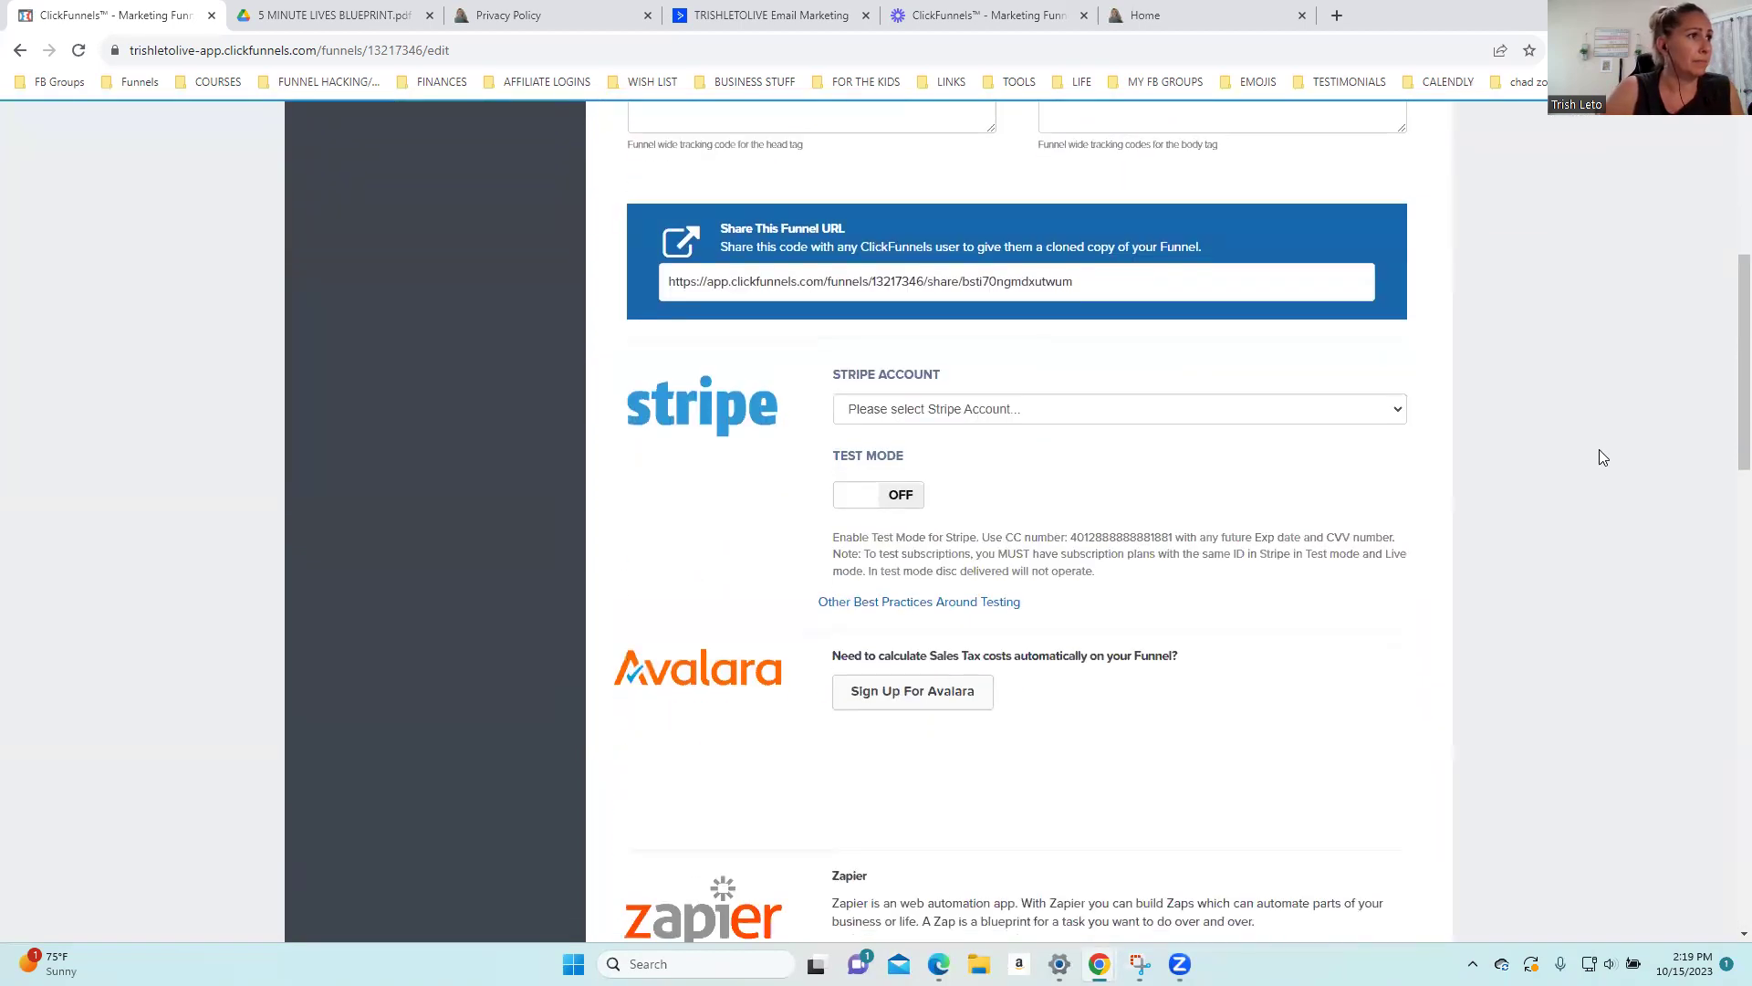
scroll(917, 296, up, 6)
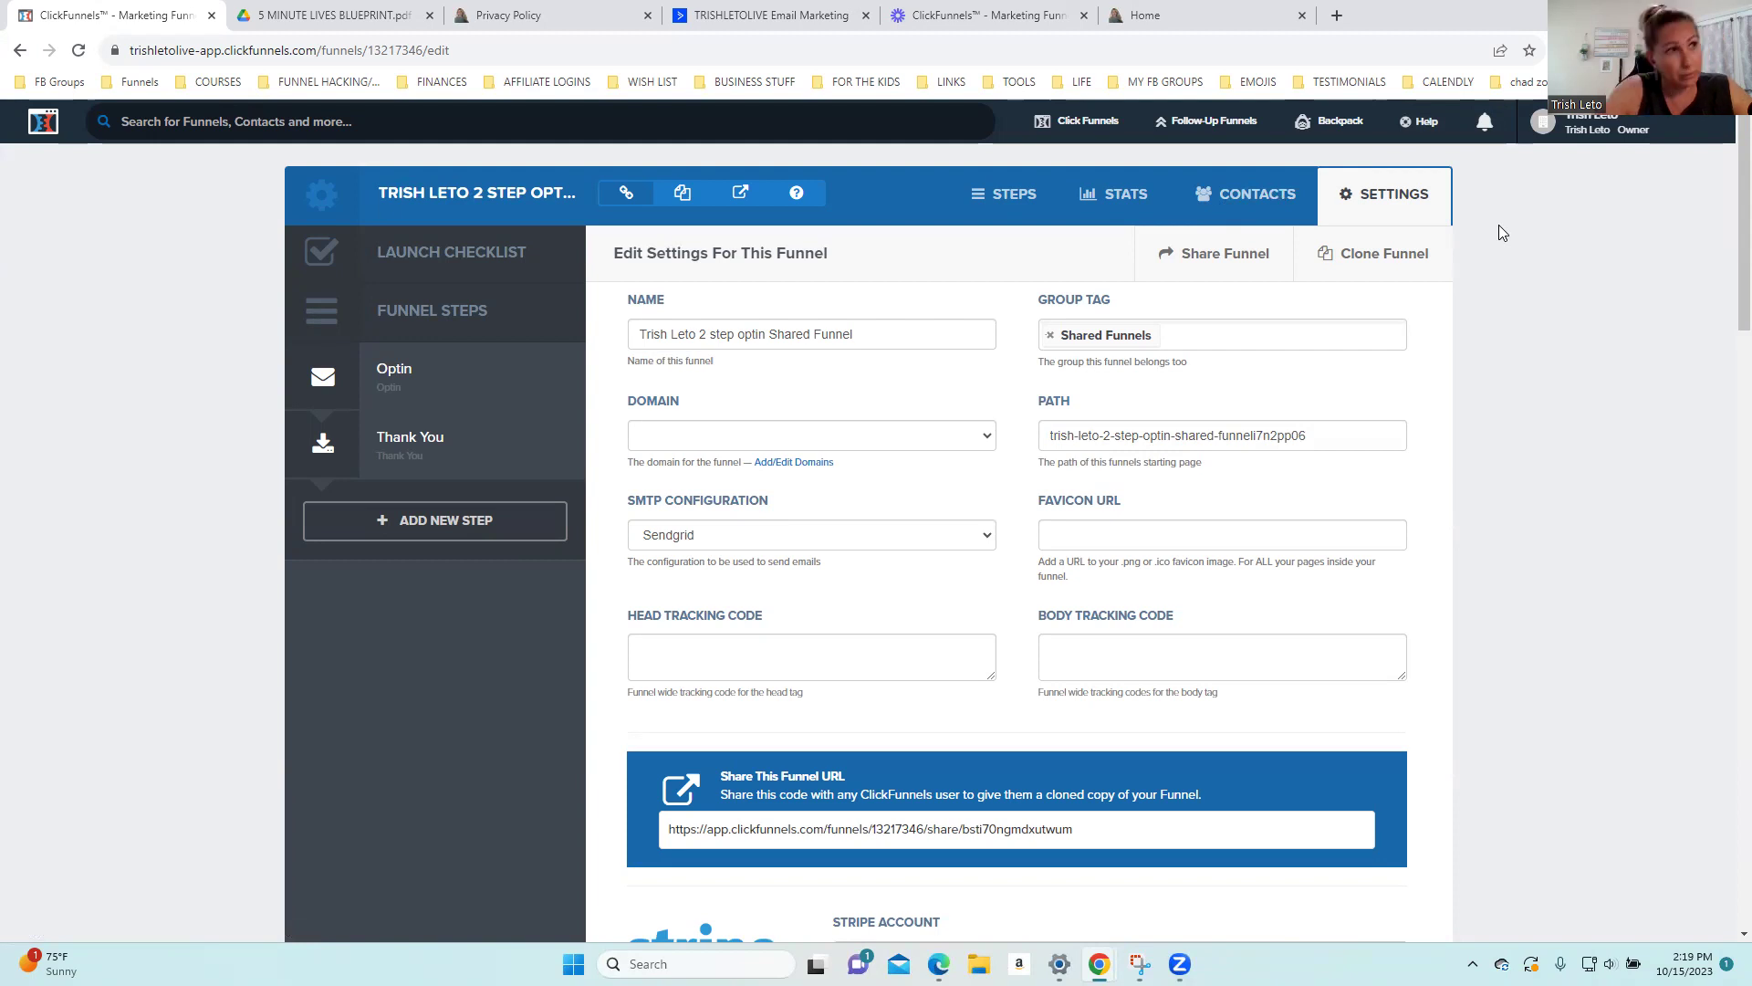
click(429, 378)
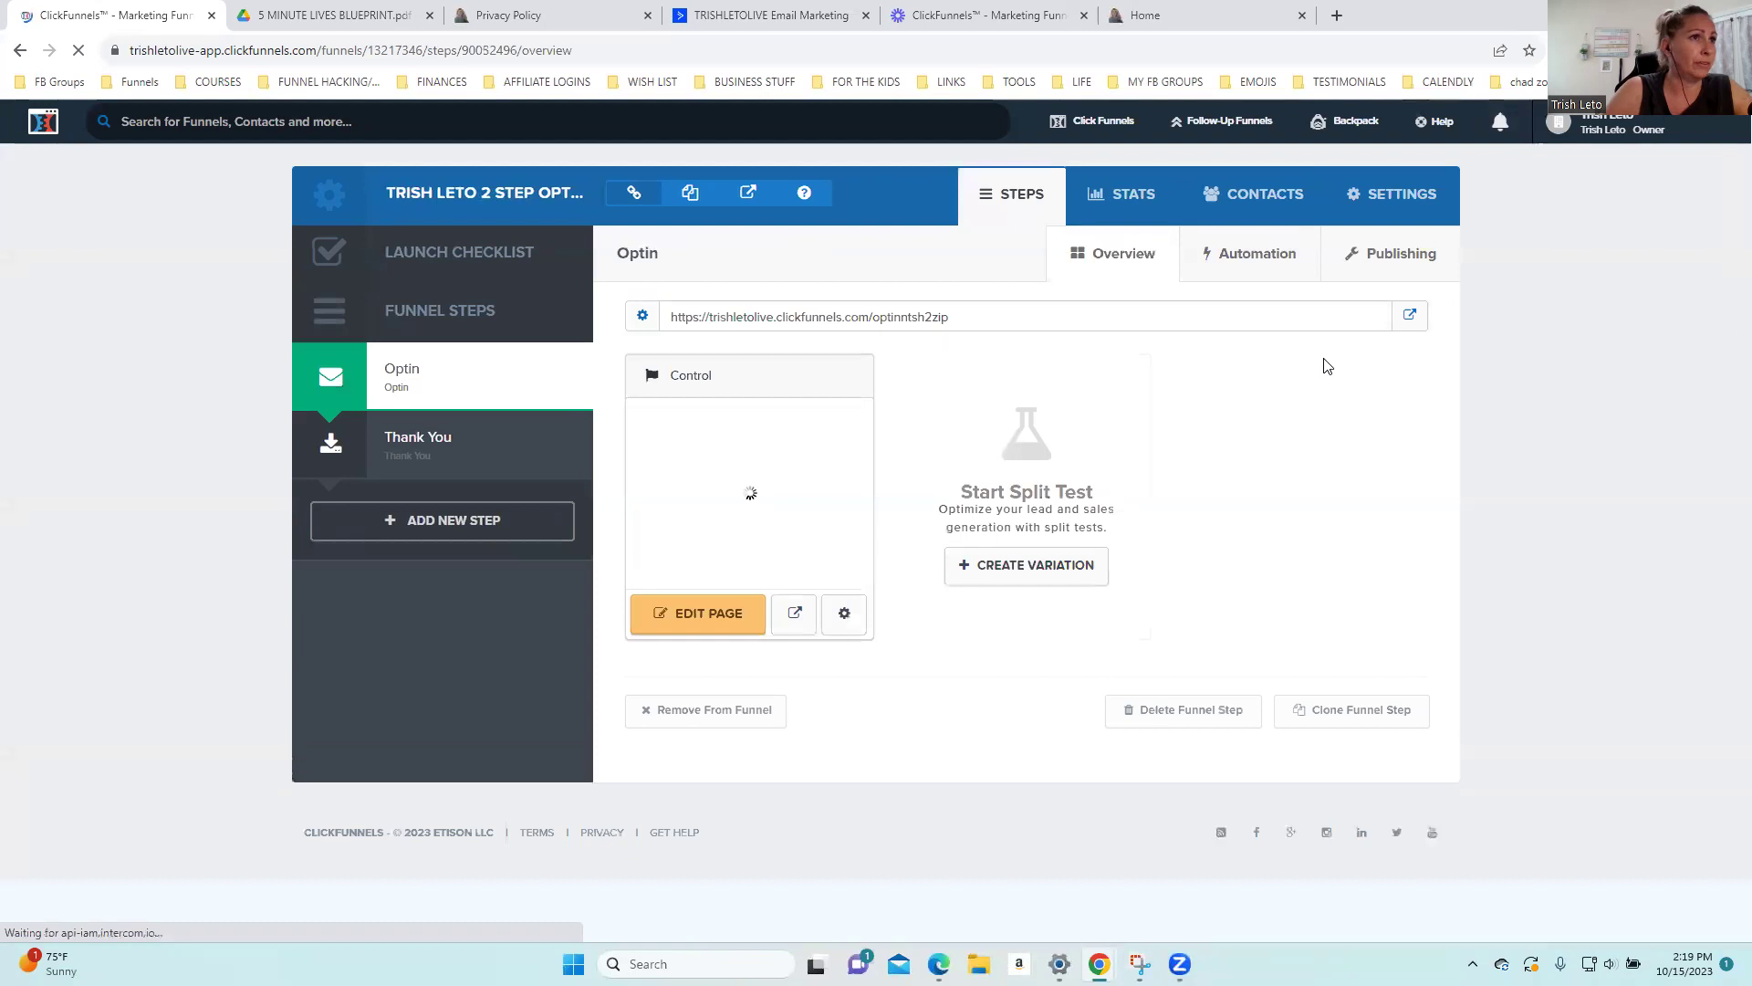
Show the Optin step's Publishing settings, keeping its name Optin and path optinntsh2zip unchanged
click(1396, 259)
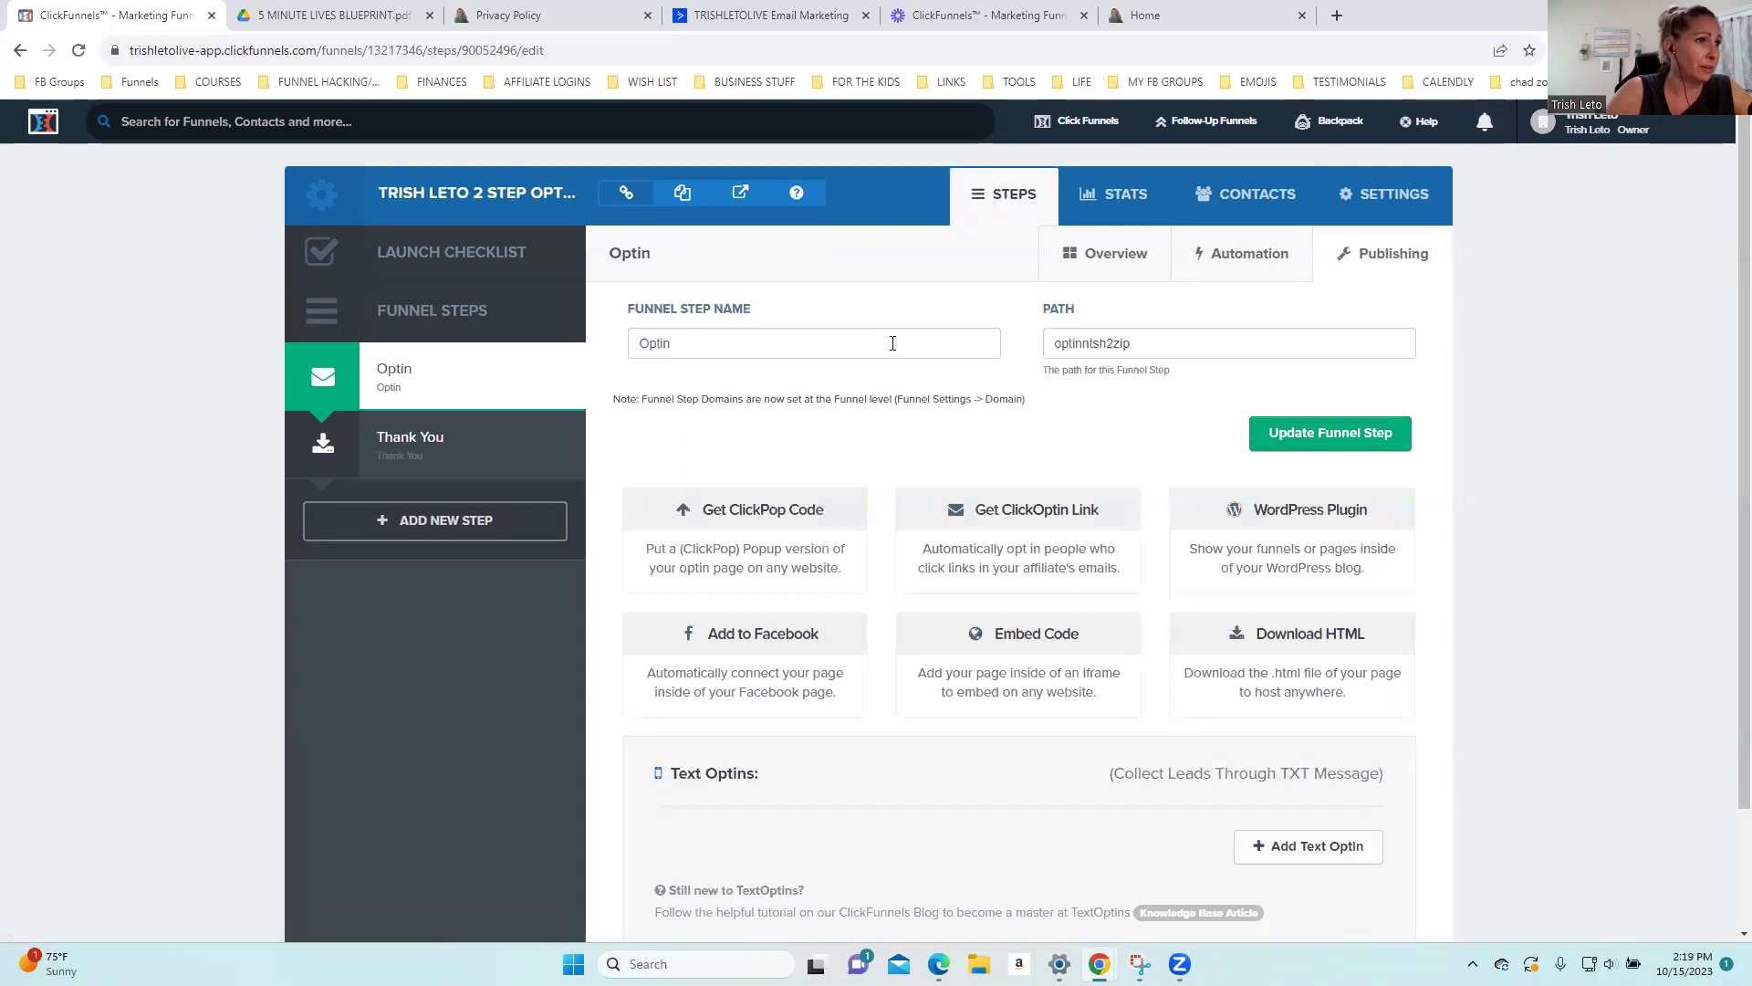
double_click(893, 343)
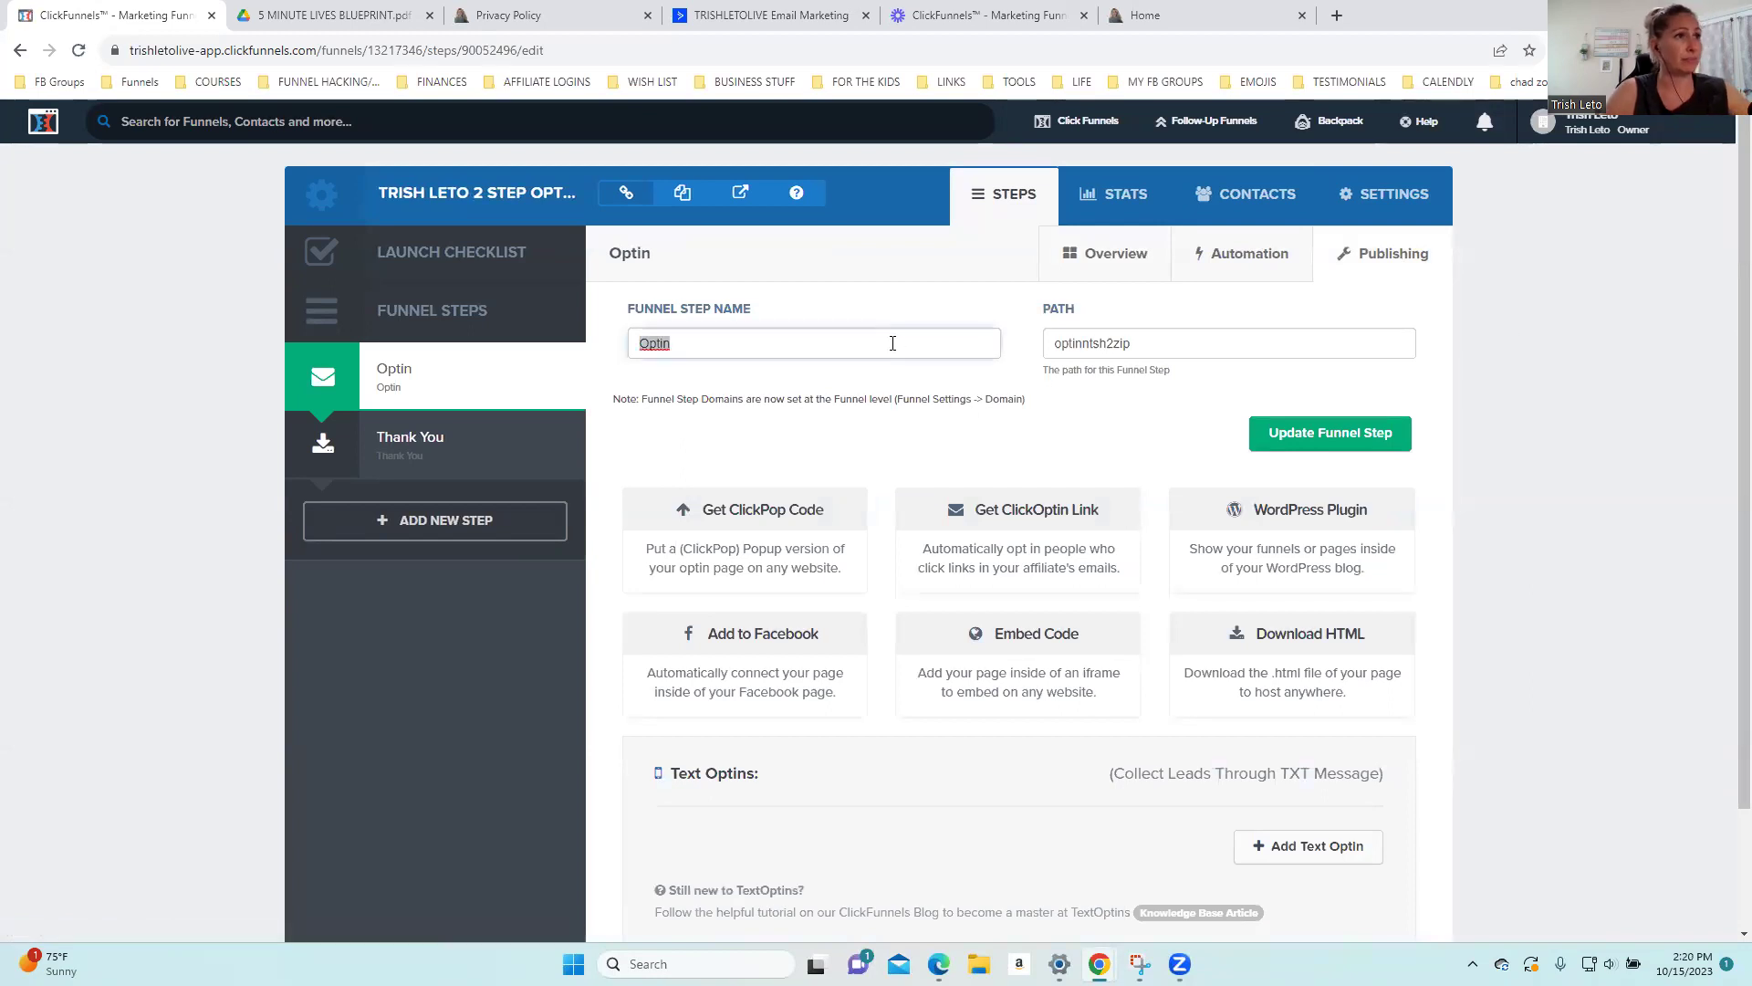
click(783, 376)
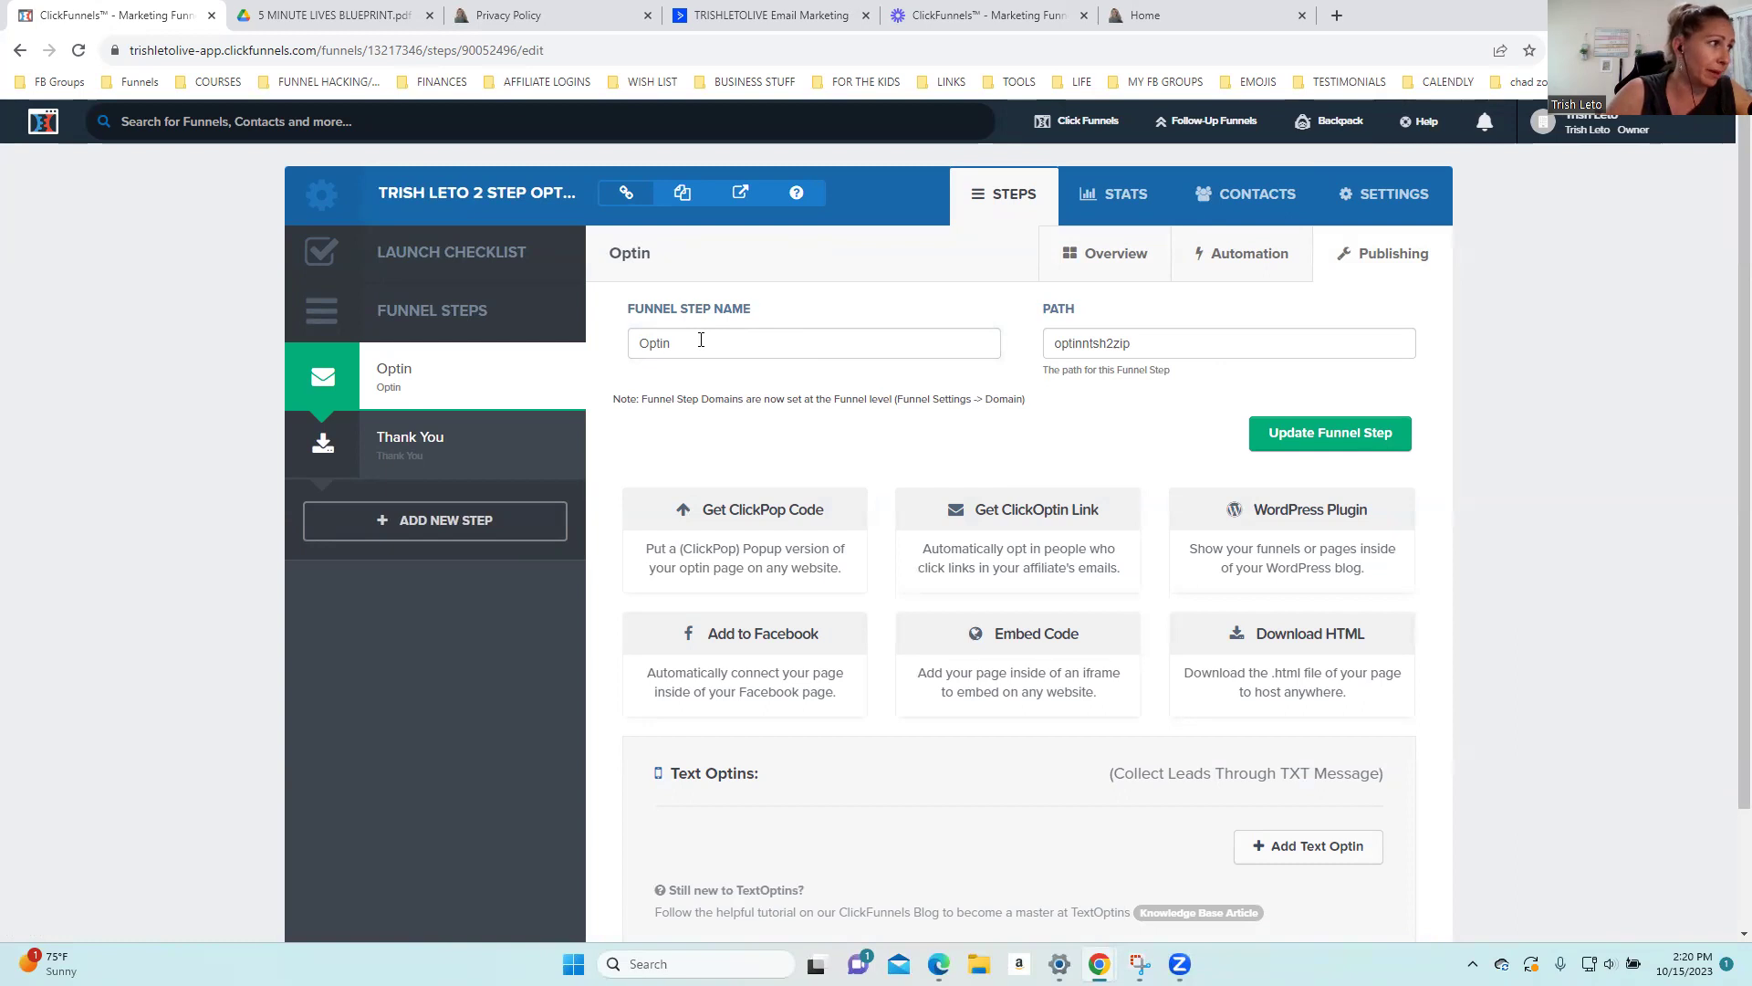
click(701, 340)
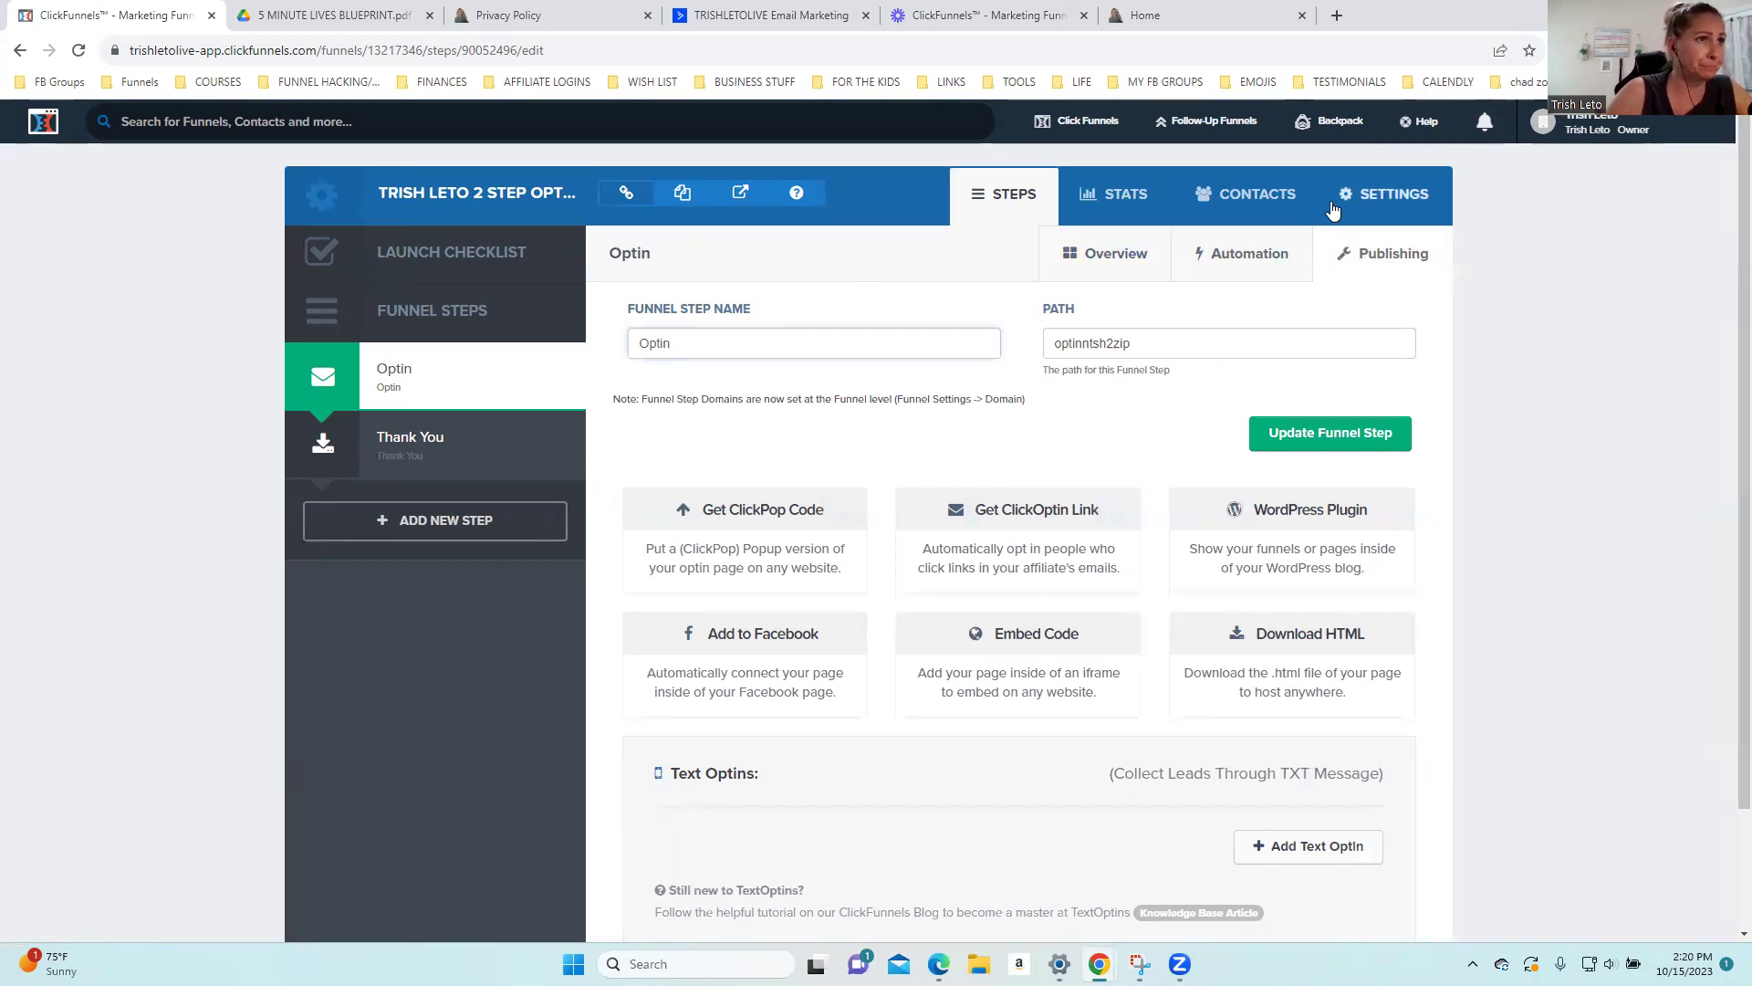
Copy the funnel's Share This Funnel URL from the Settings page
click(1391, 188)
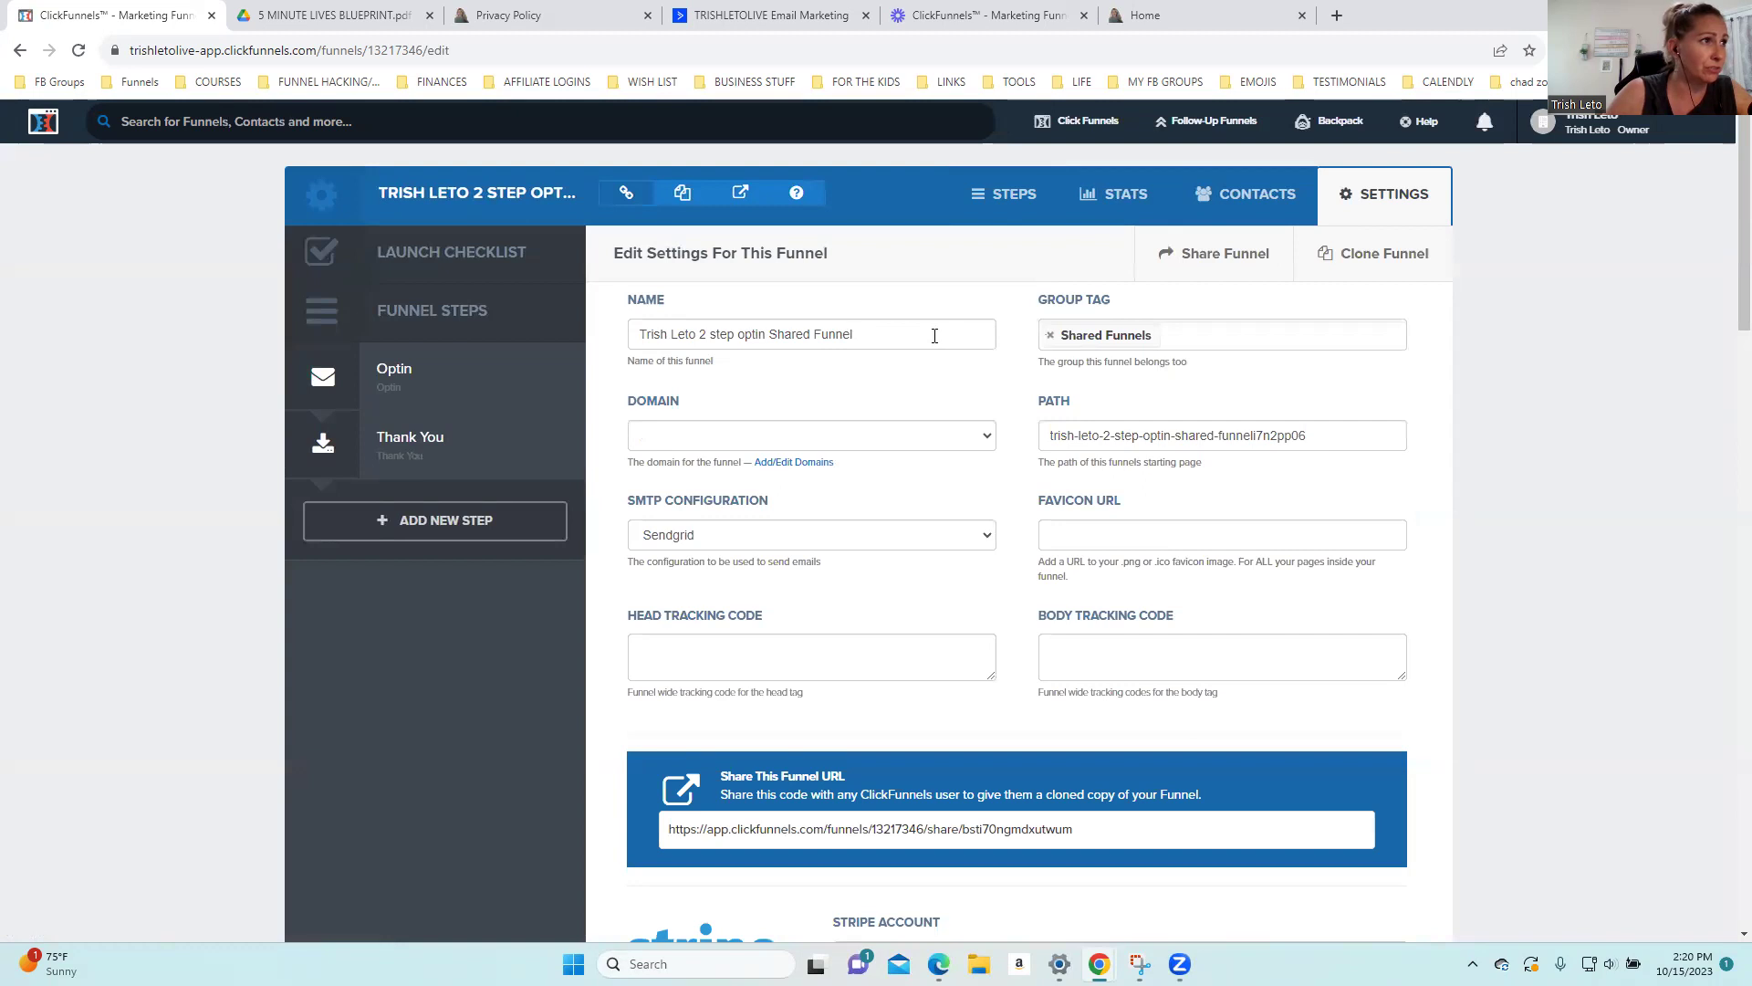
scroll(1537, 445, down, 3)
scroll(1536, 445, up, 3)
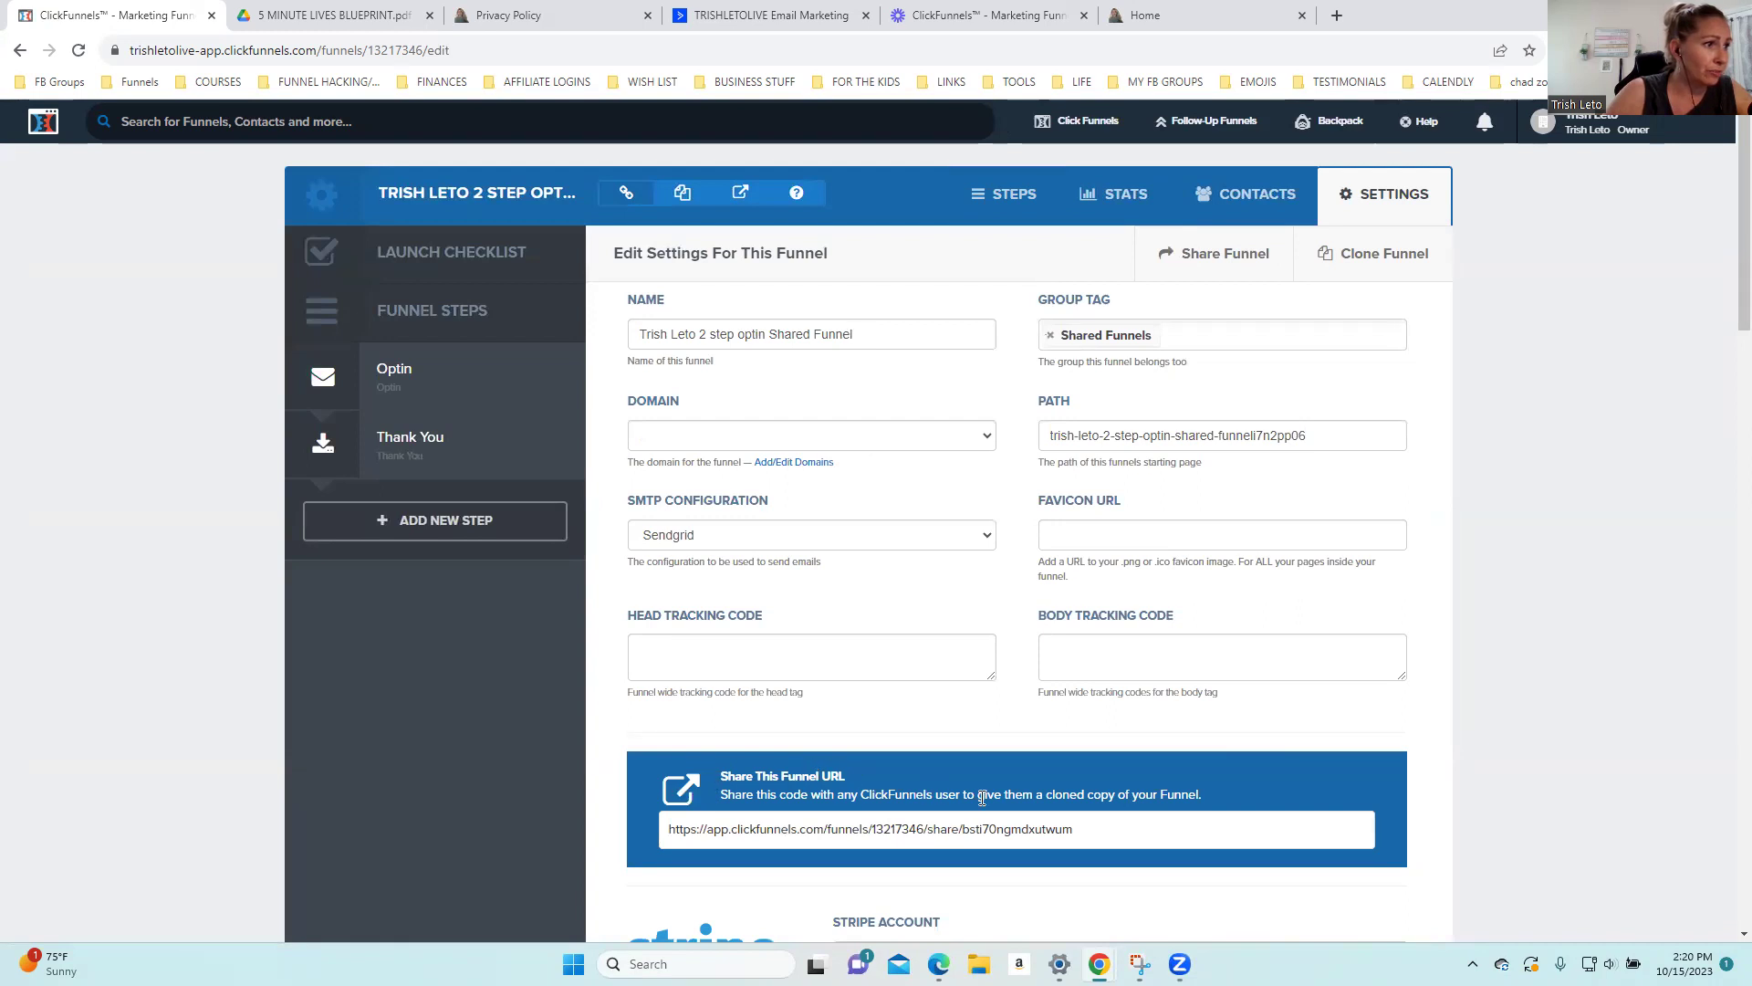
click(1024, 832)
key(ctrl+c)
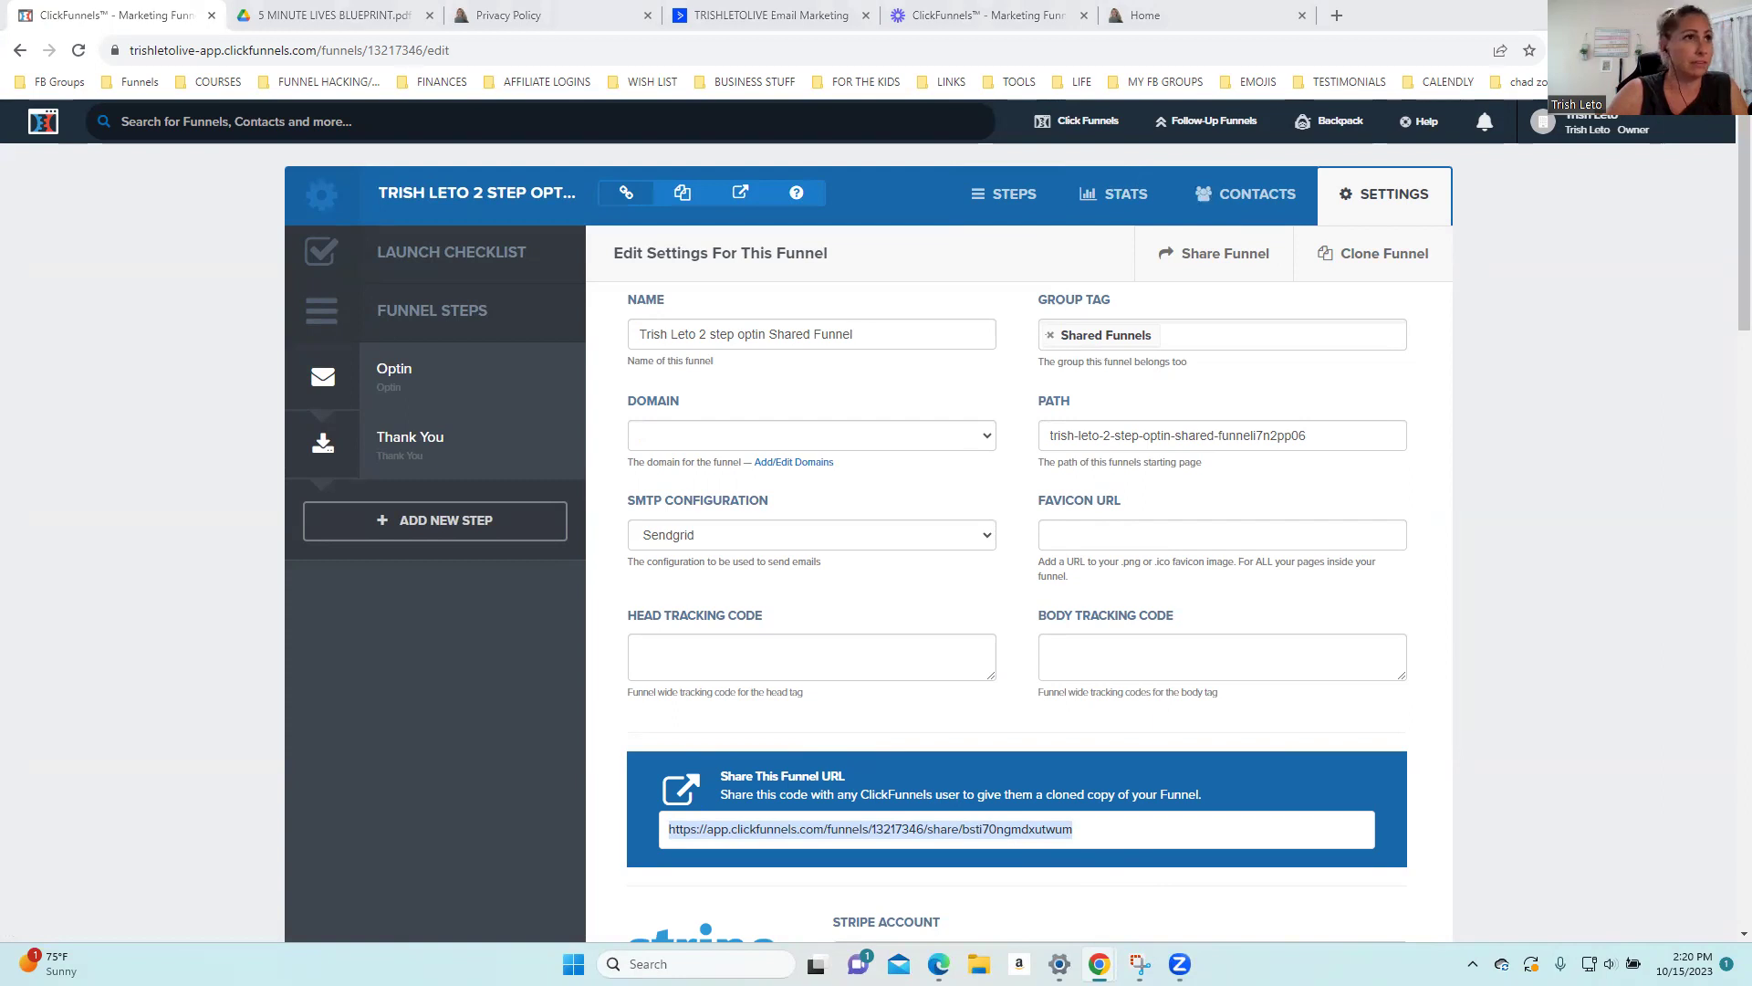
key(alt+Tab)
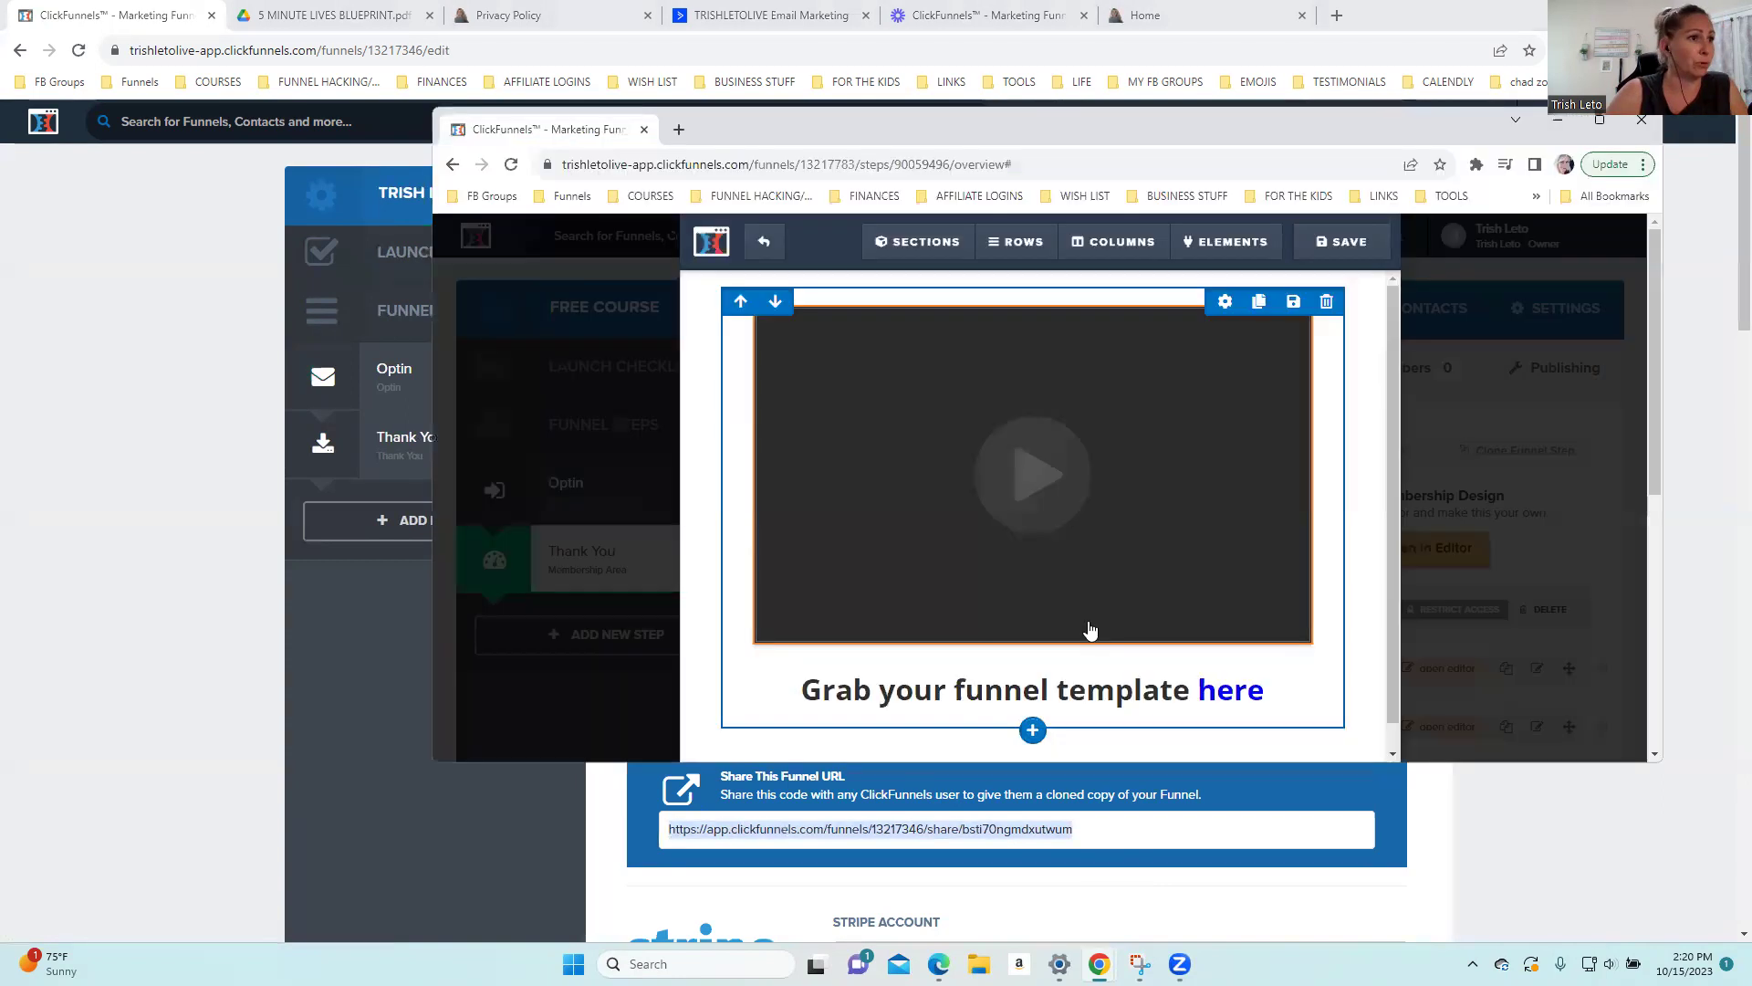
Change the headline's word 'here' to 'HERE.' in 'Grab your funnel template here'
click(1275, 700)
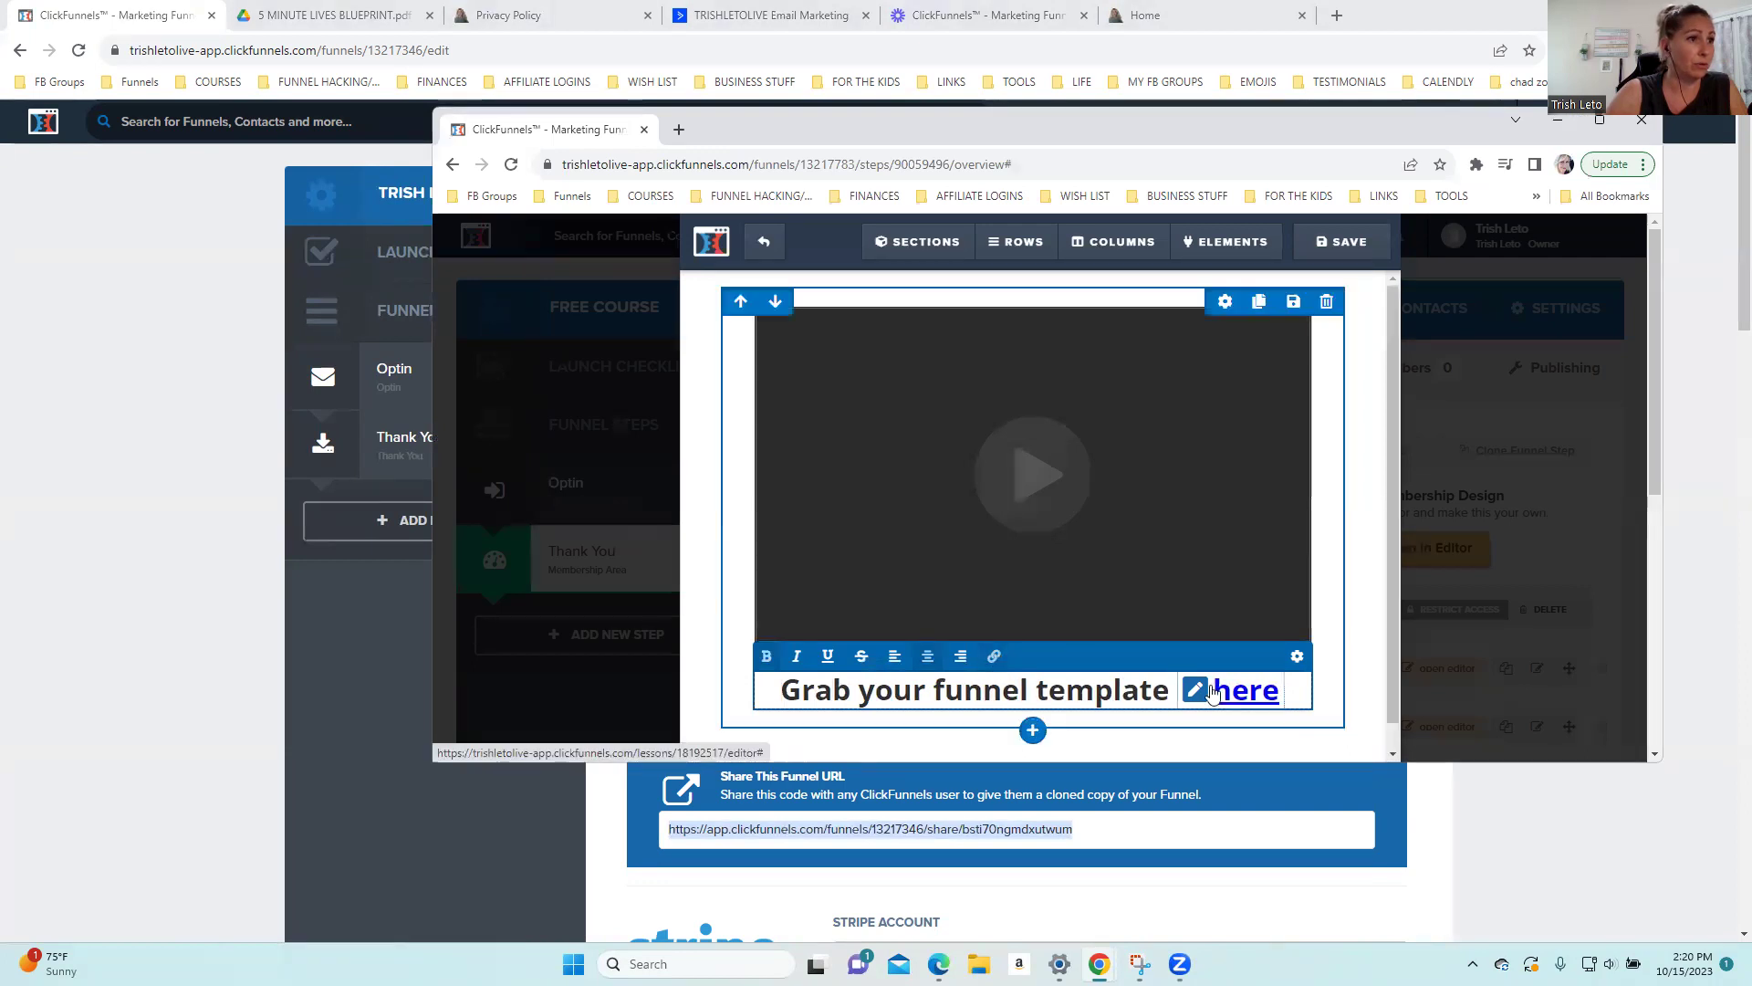
drag(1283, 701, 1215, 693)
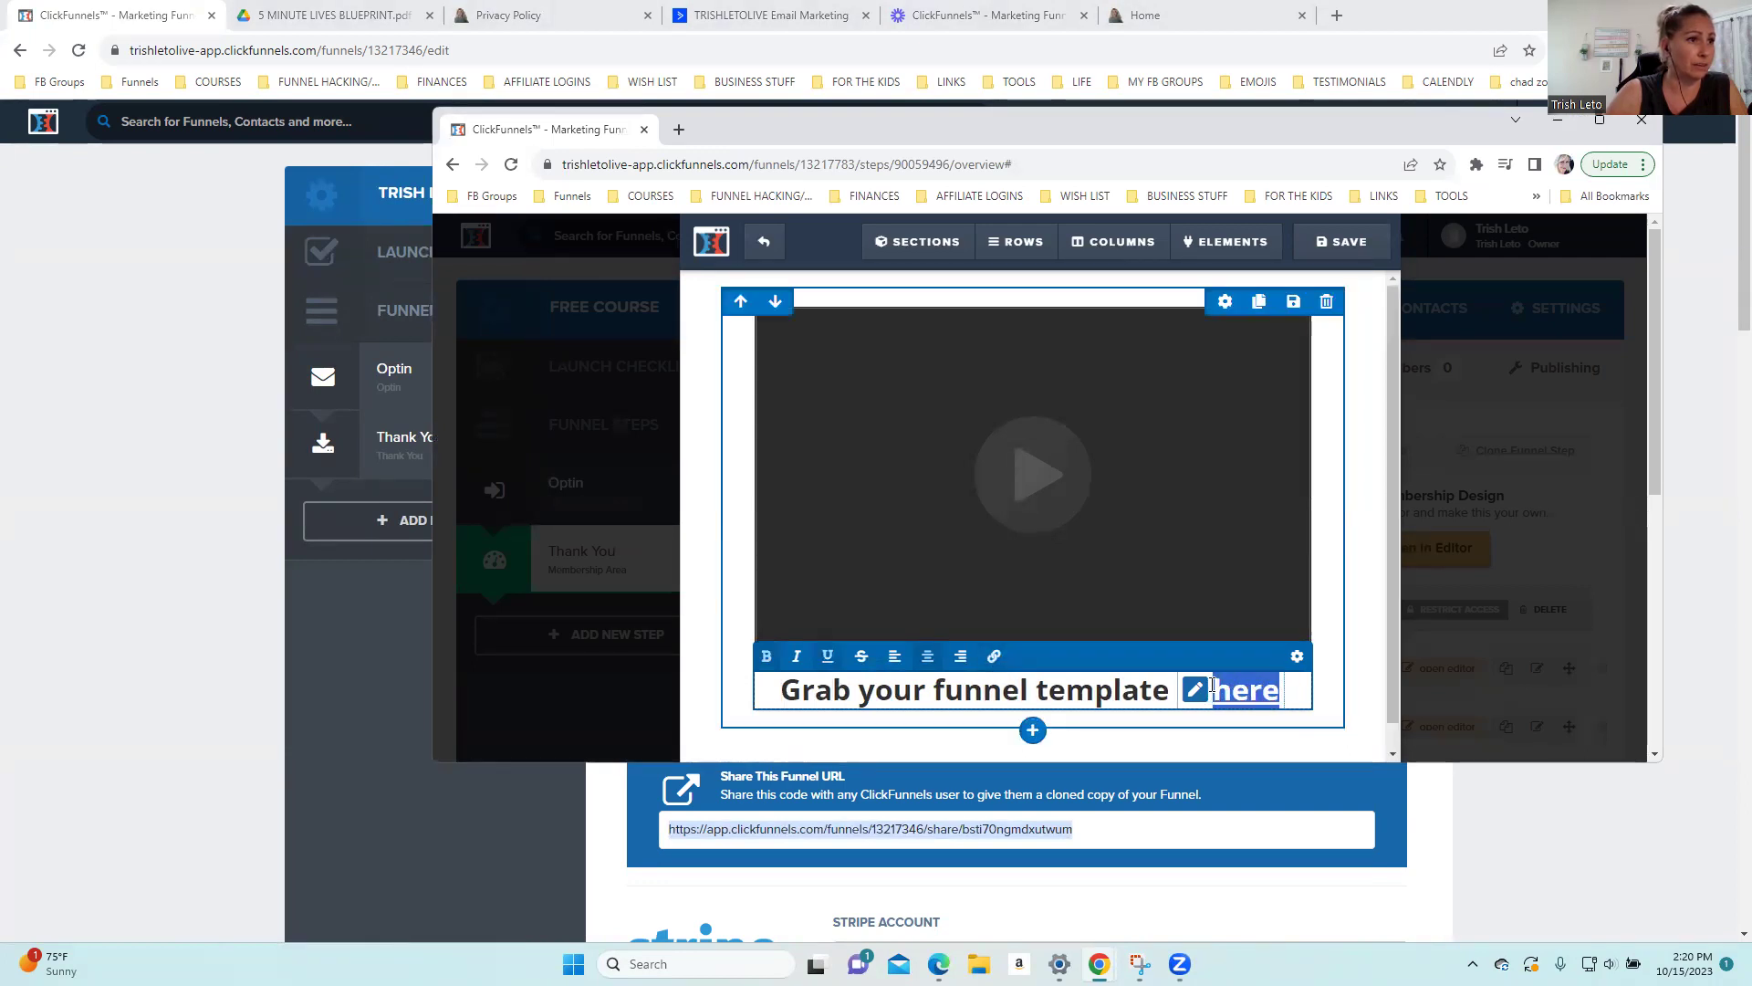
key(BackSpace)
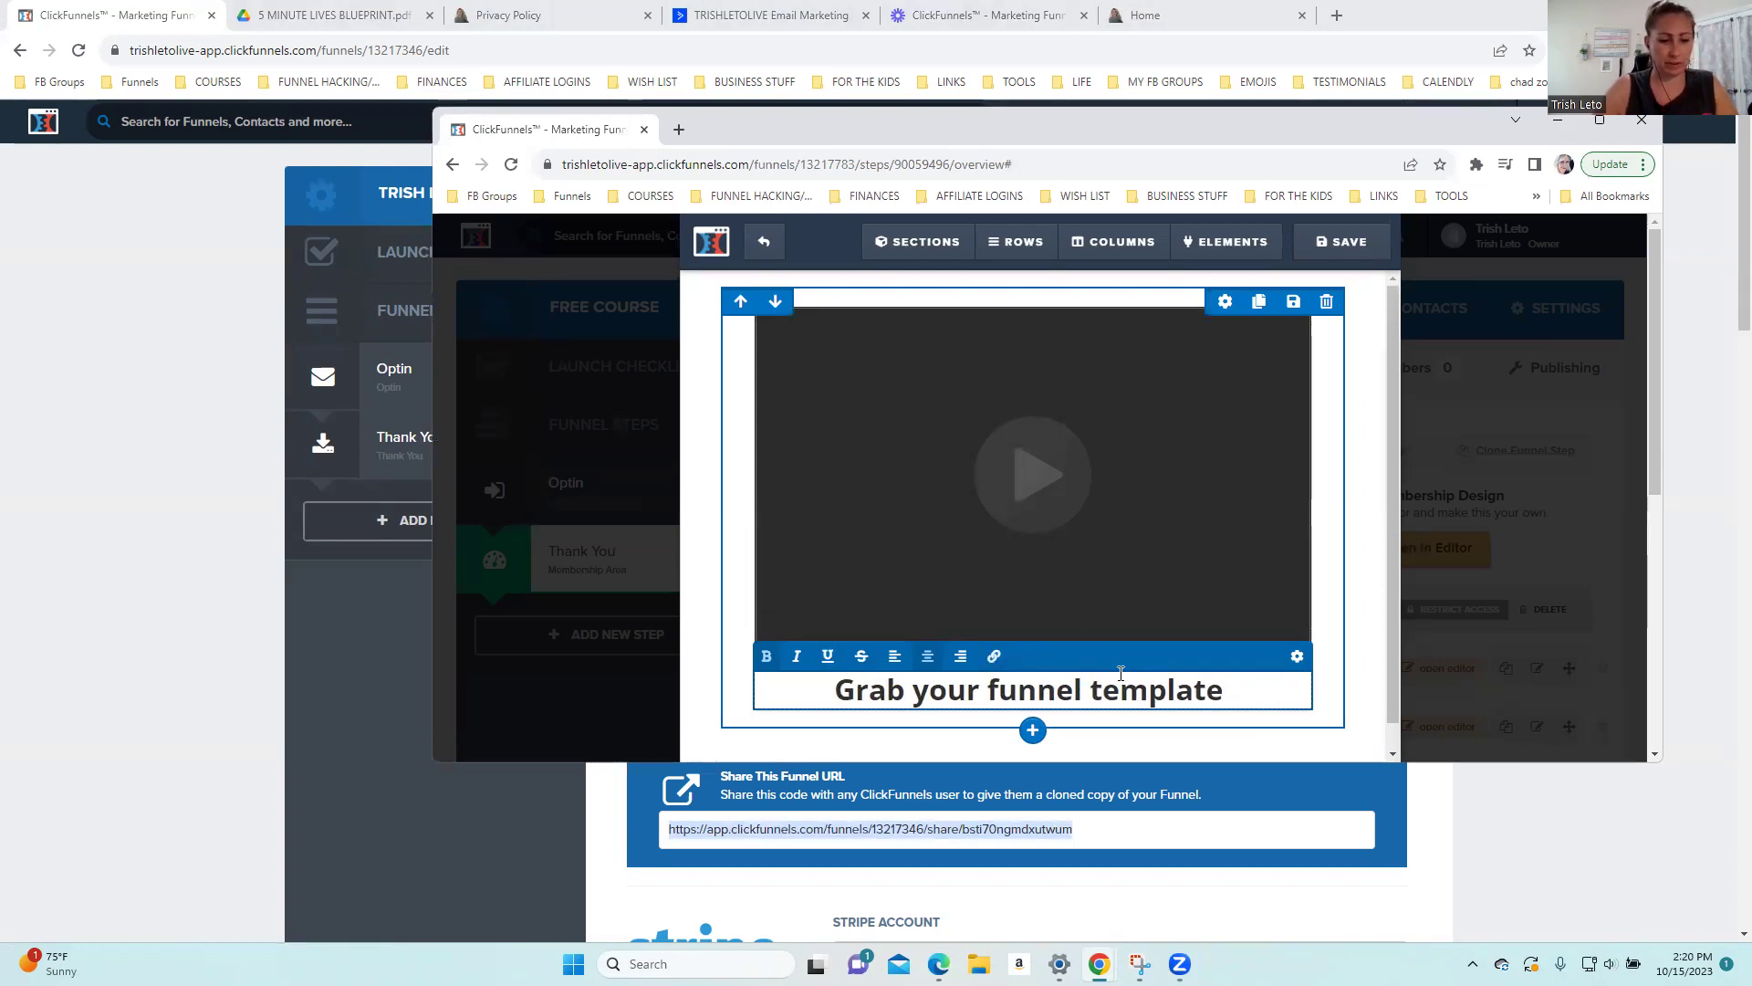
text(HERE.)
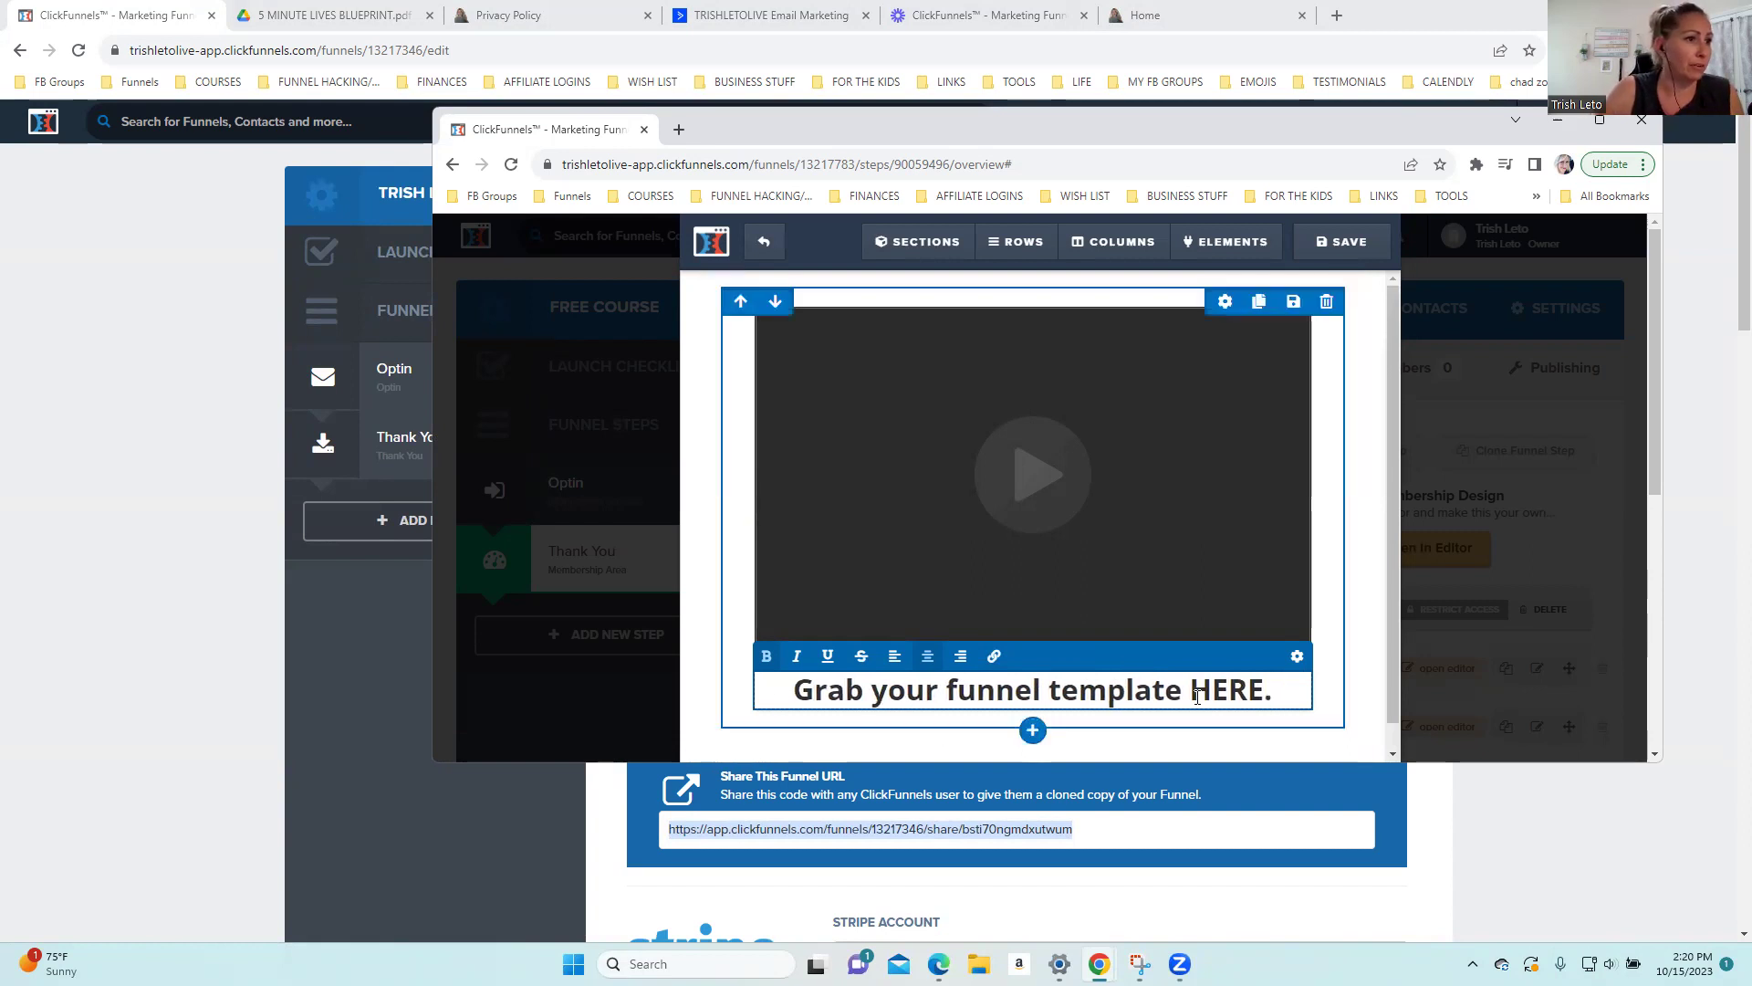
Link HERE to the funnel's share URL, save the page and exit the editor
drag(1265, 691, 1198, 691)
click(993, 657)
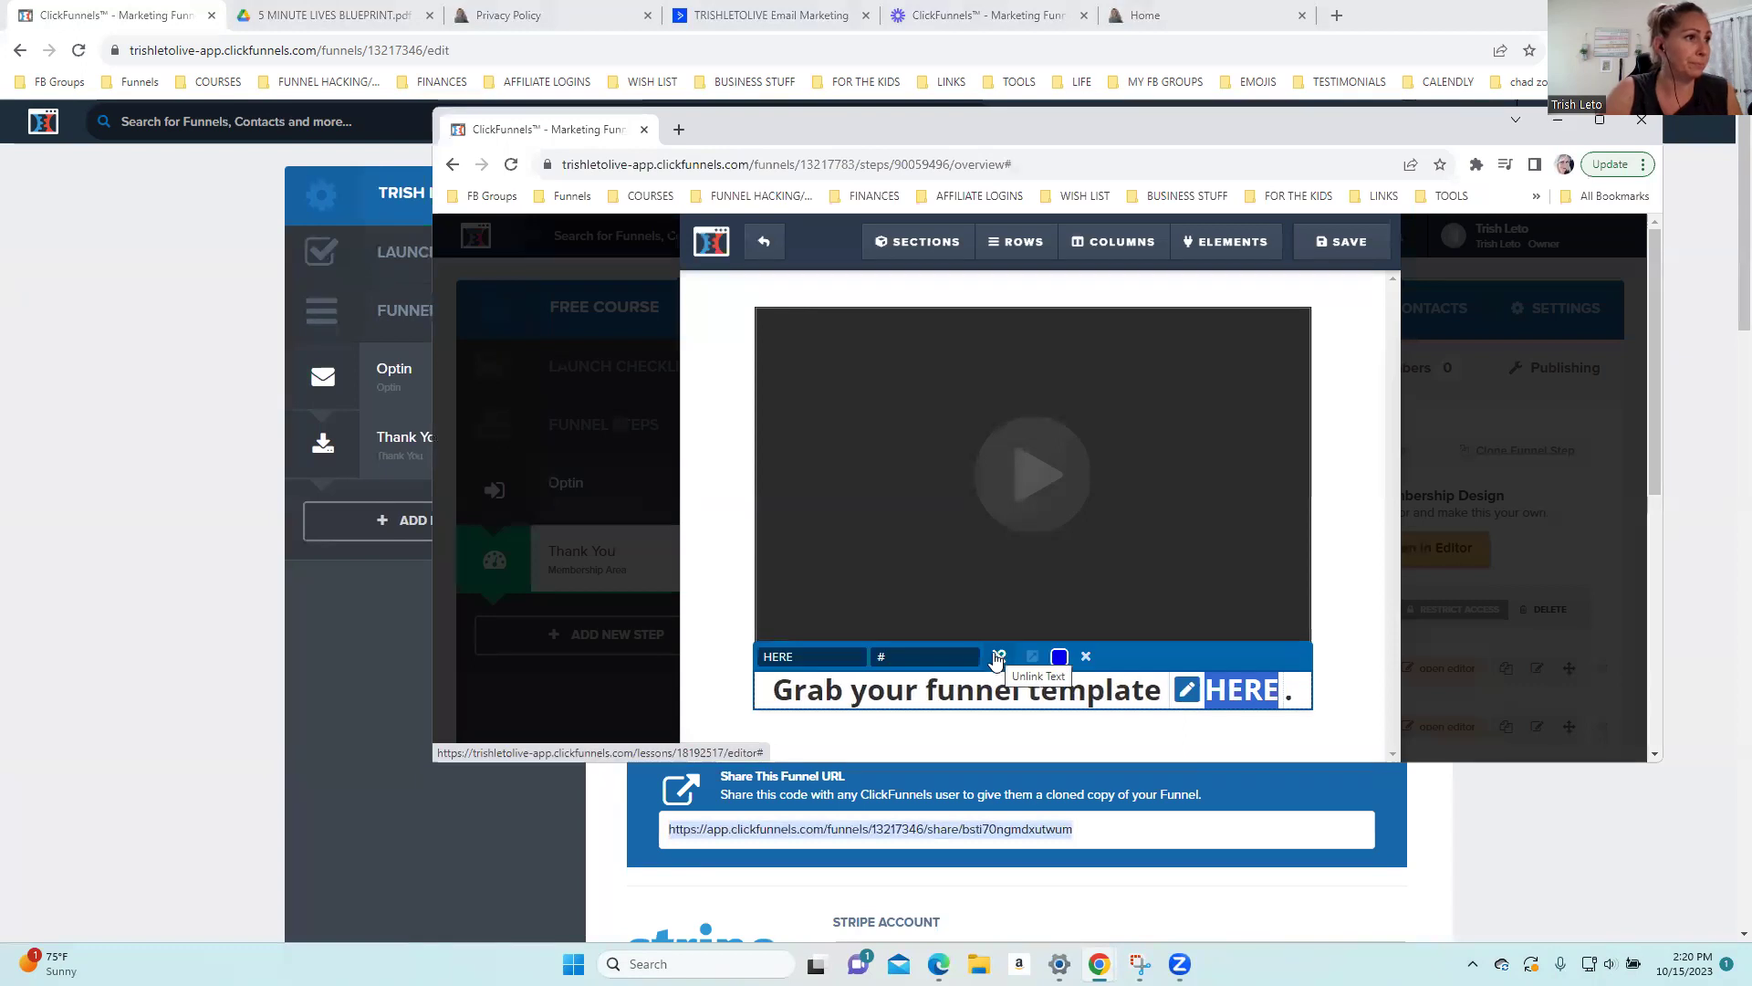
key(ctrl+v)
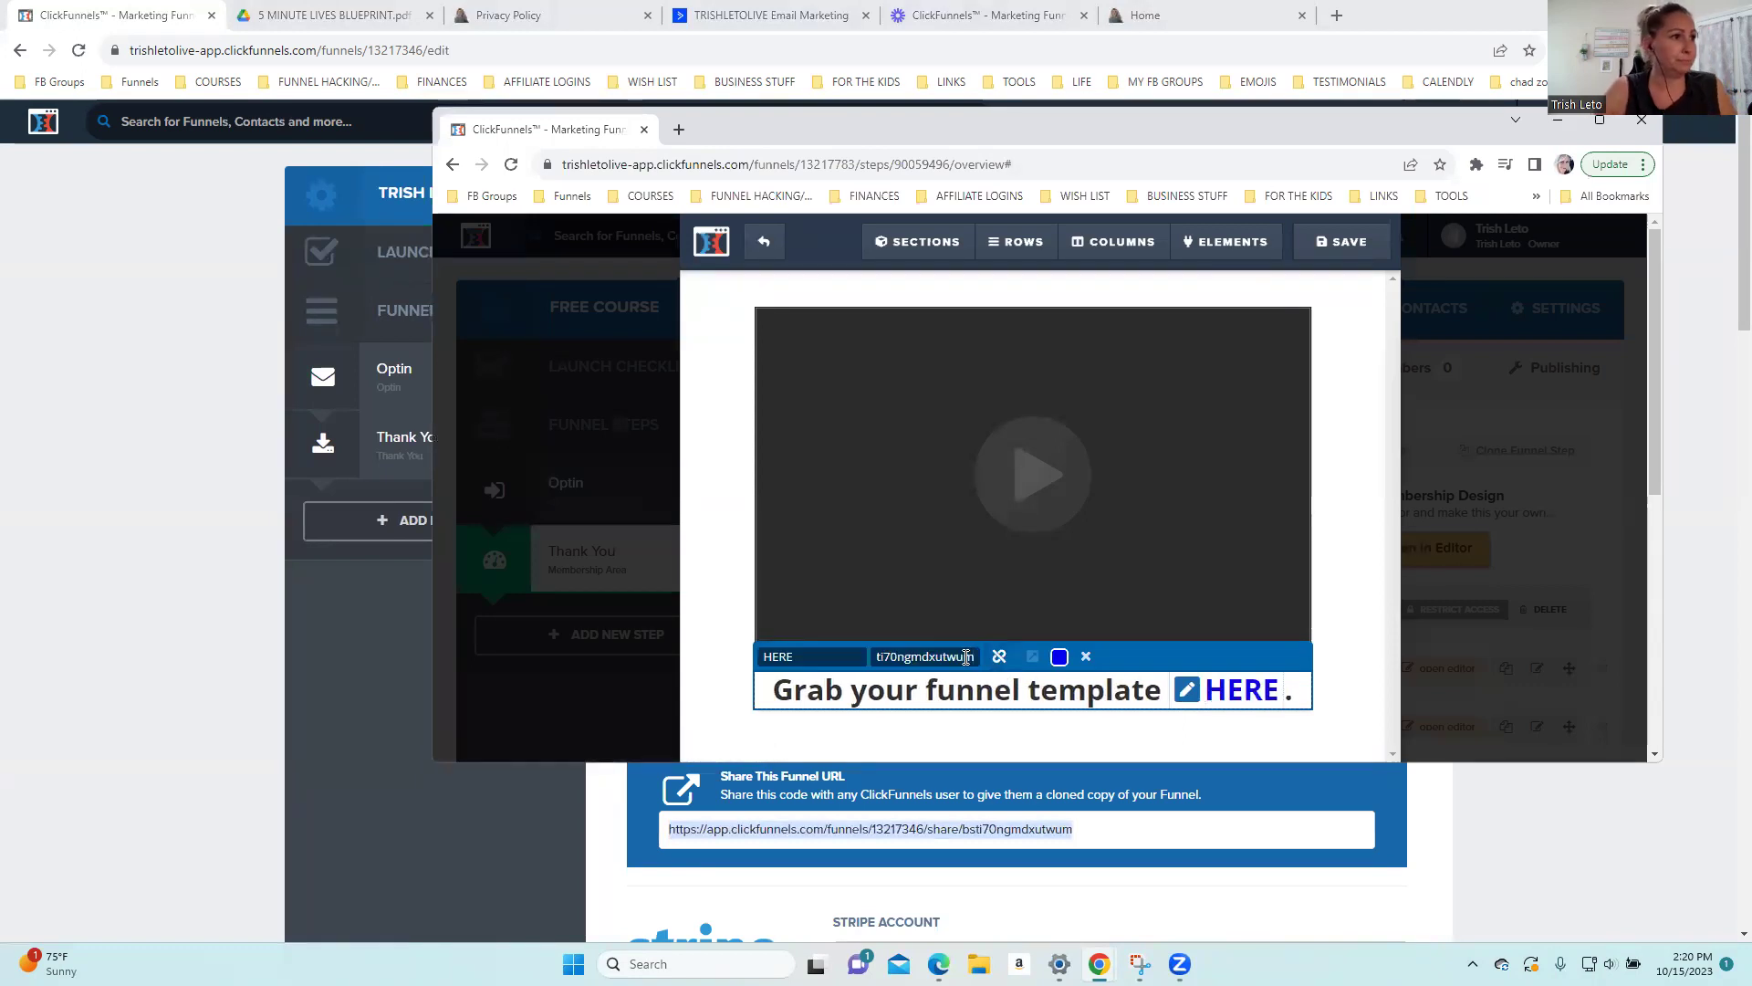
click(1325, 243)
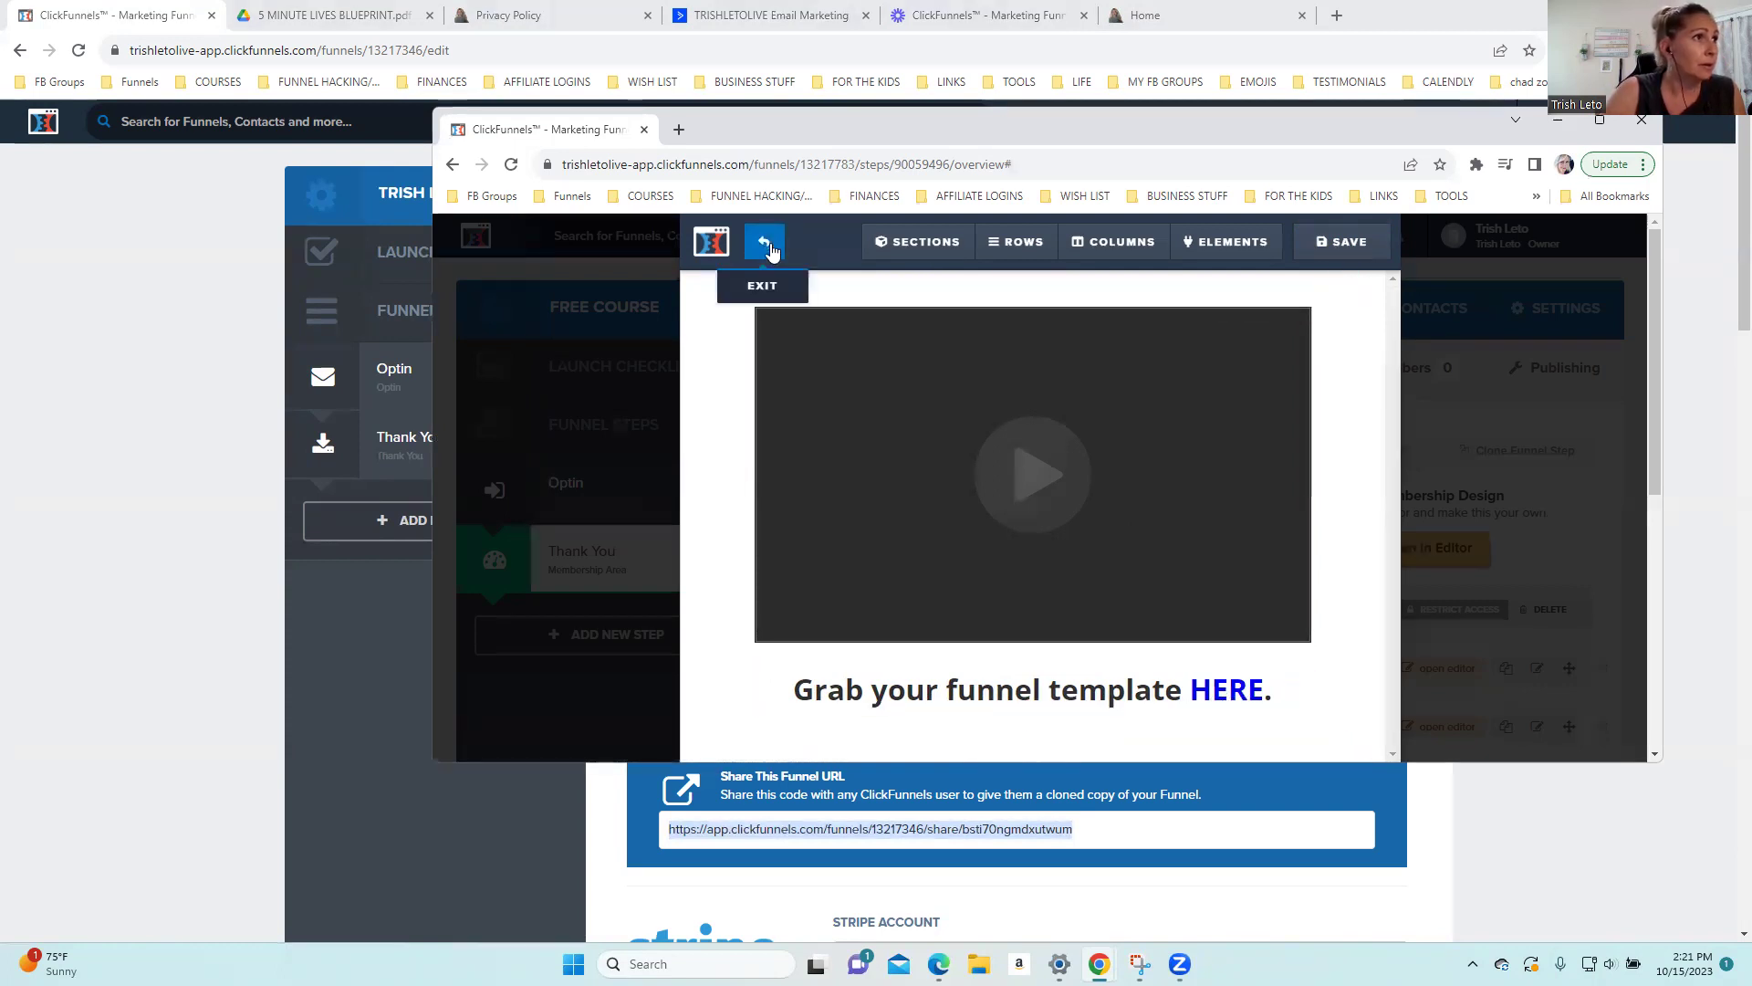
click(763, 241)
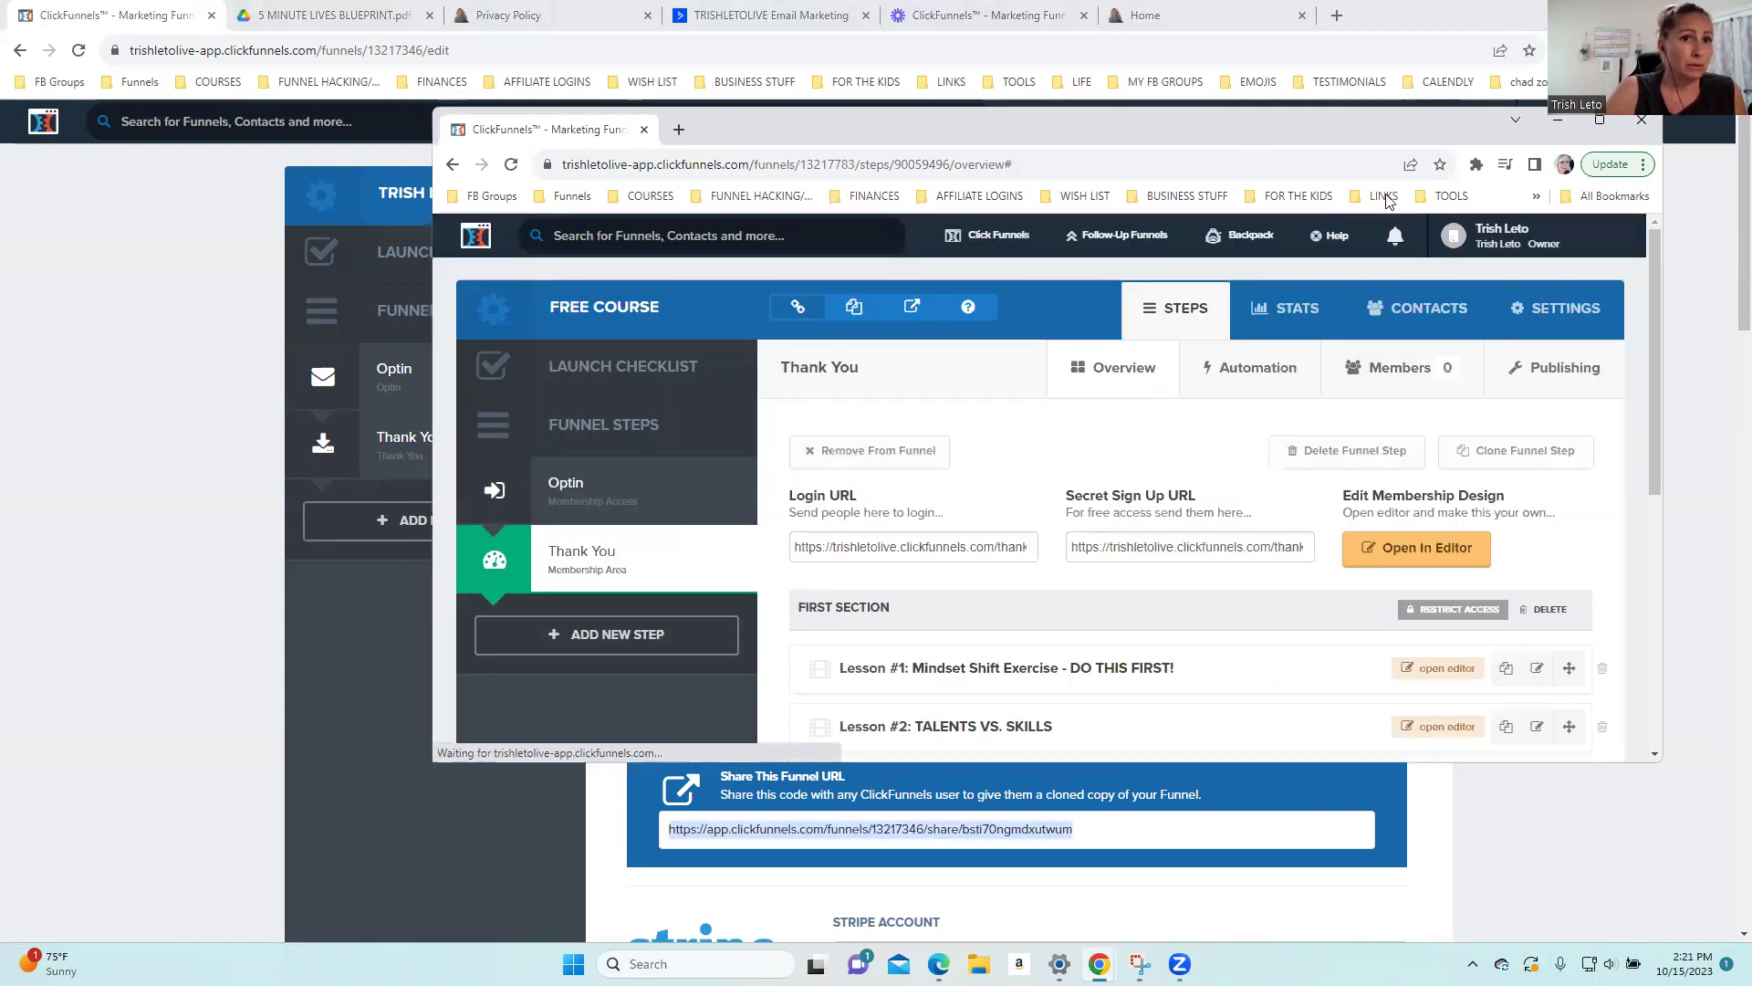
click(1515, 120)
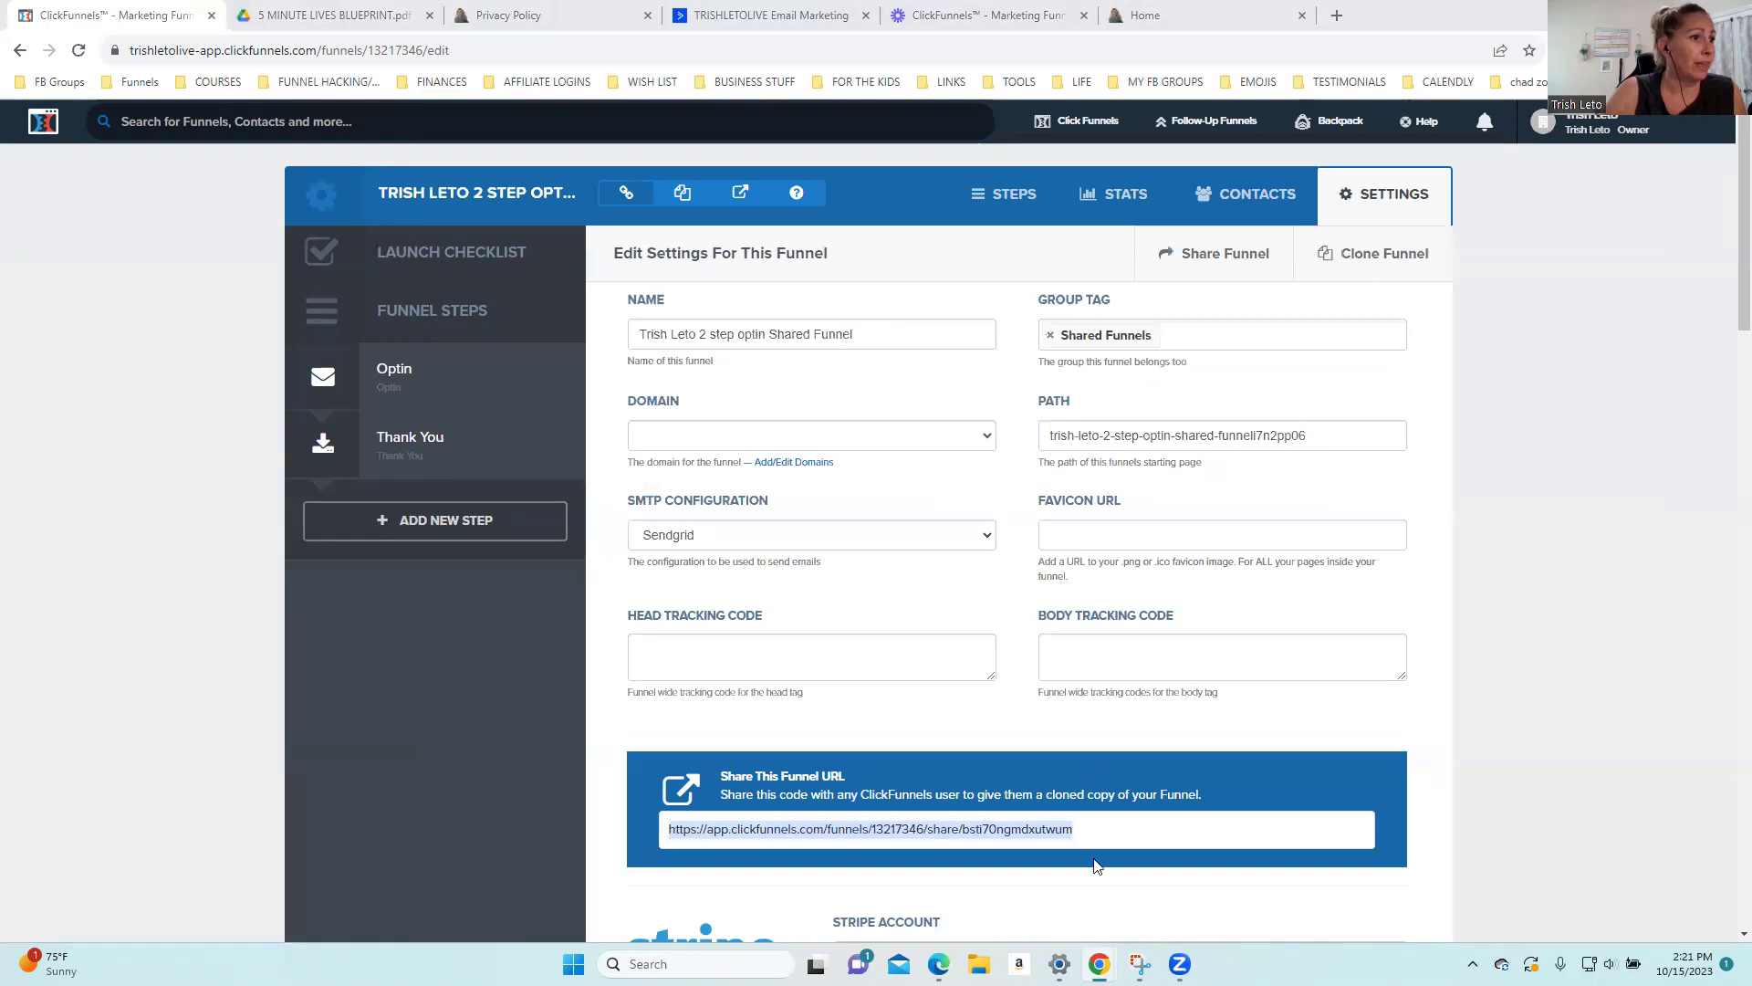
Select the entire Share This Funnel URL on the funnel settings page
click(1582, 604)
scroll(1586, 610, down, 1)
scroll(1586, 610, up, 1)
scroll(1533, 504, down, 2)
scroll(1504, 416, up, 2)
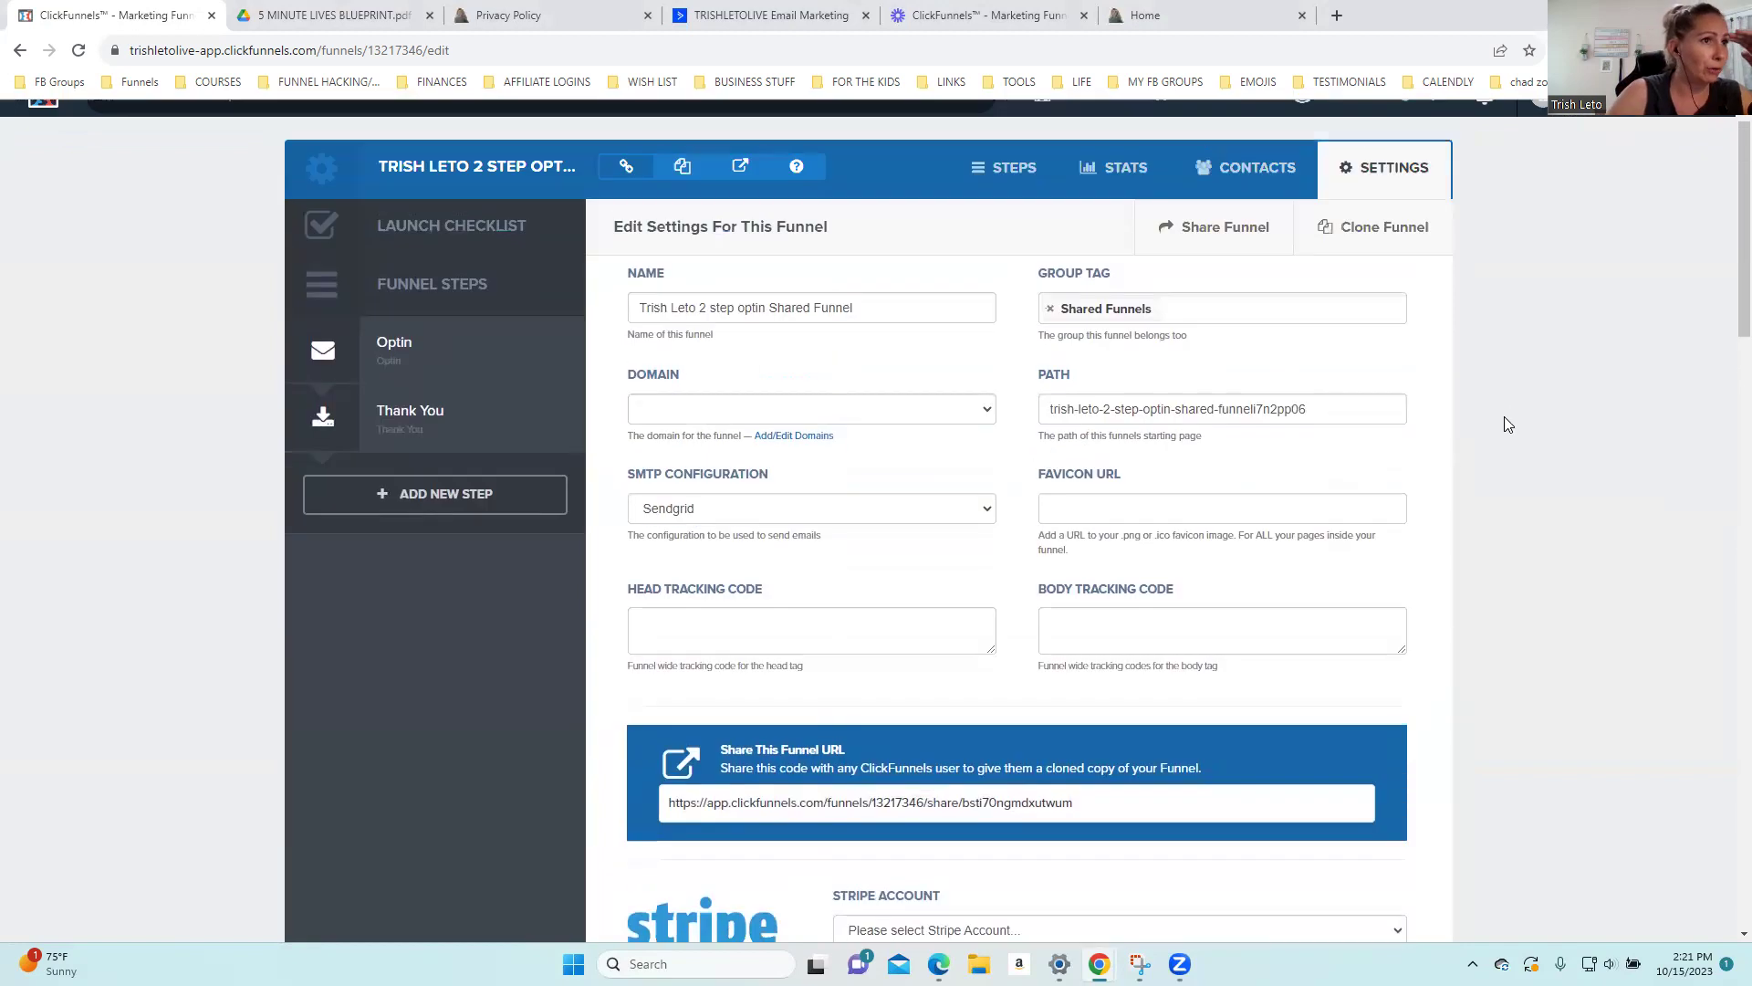
scroll(1507, 425, up, 1)
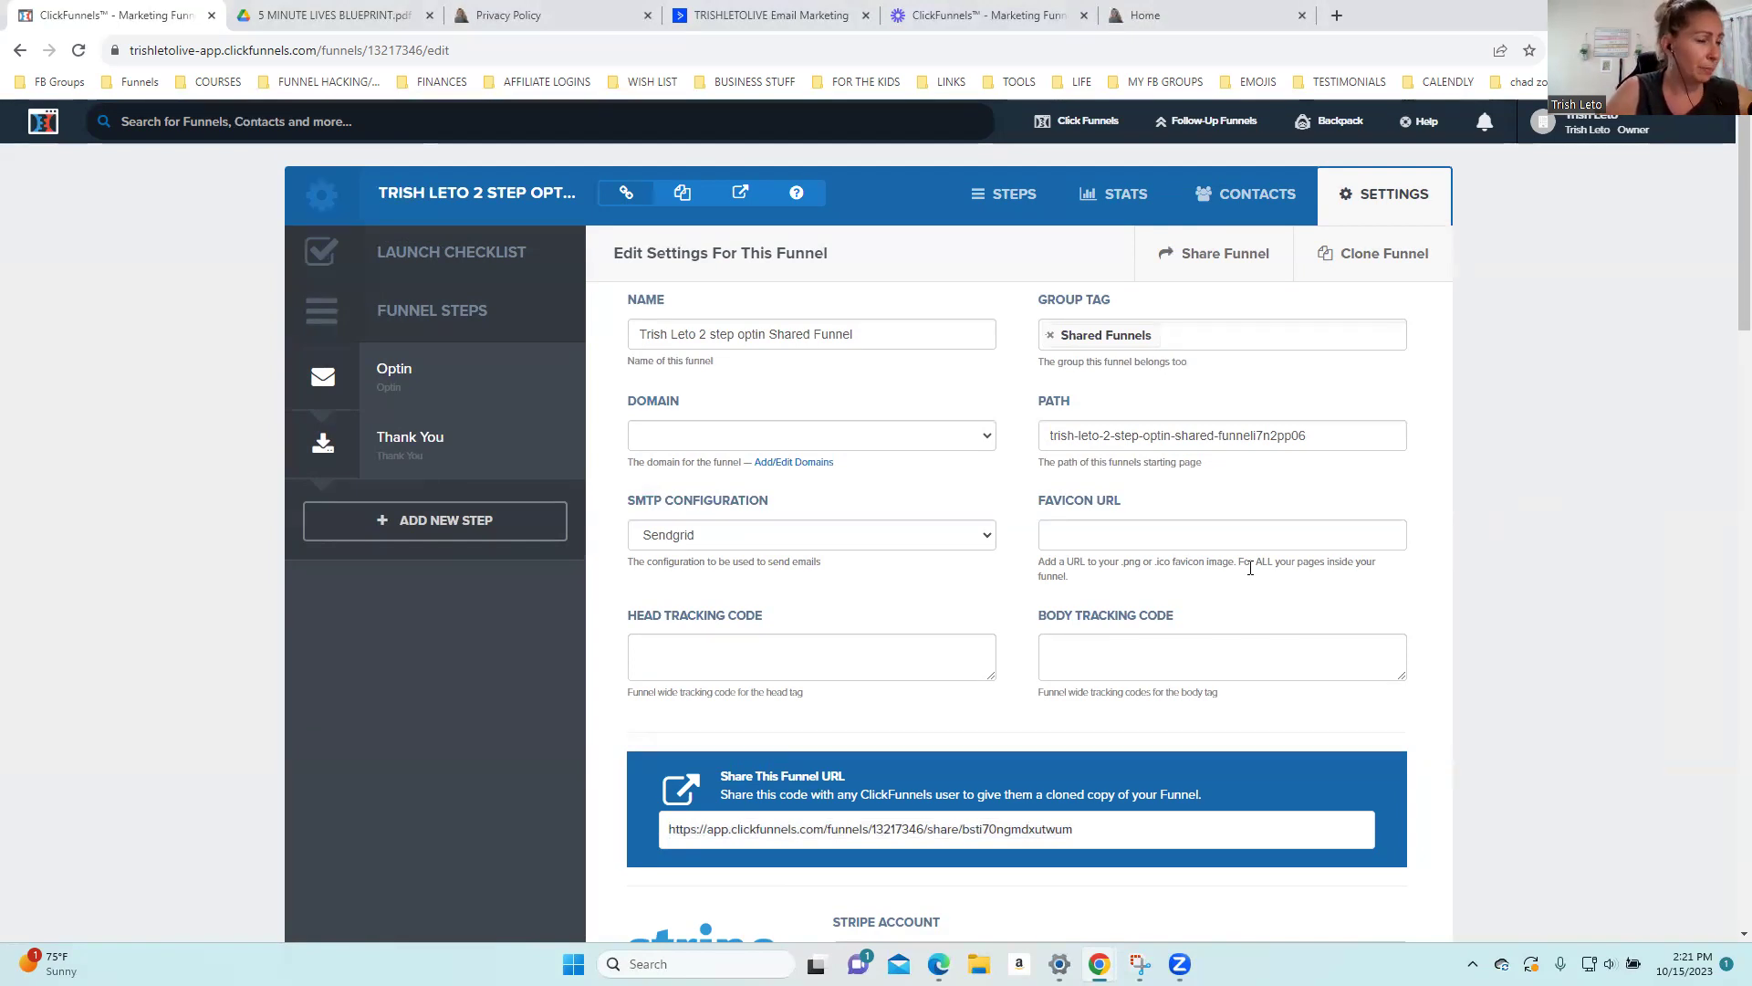
click(1114, 836)
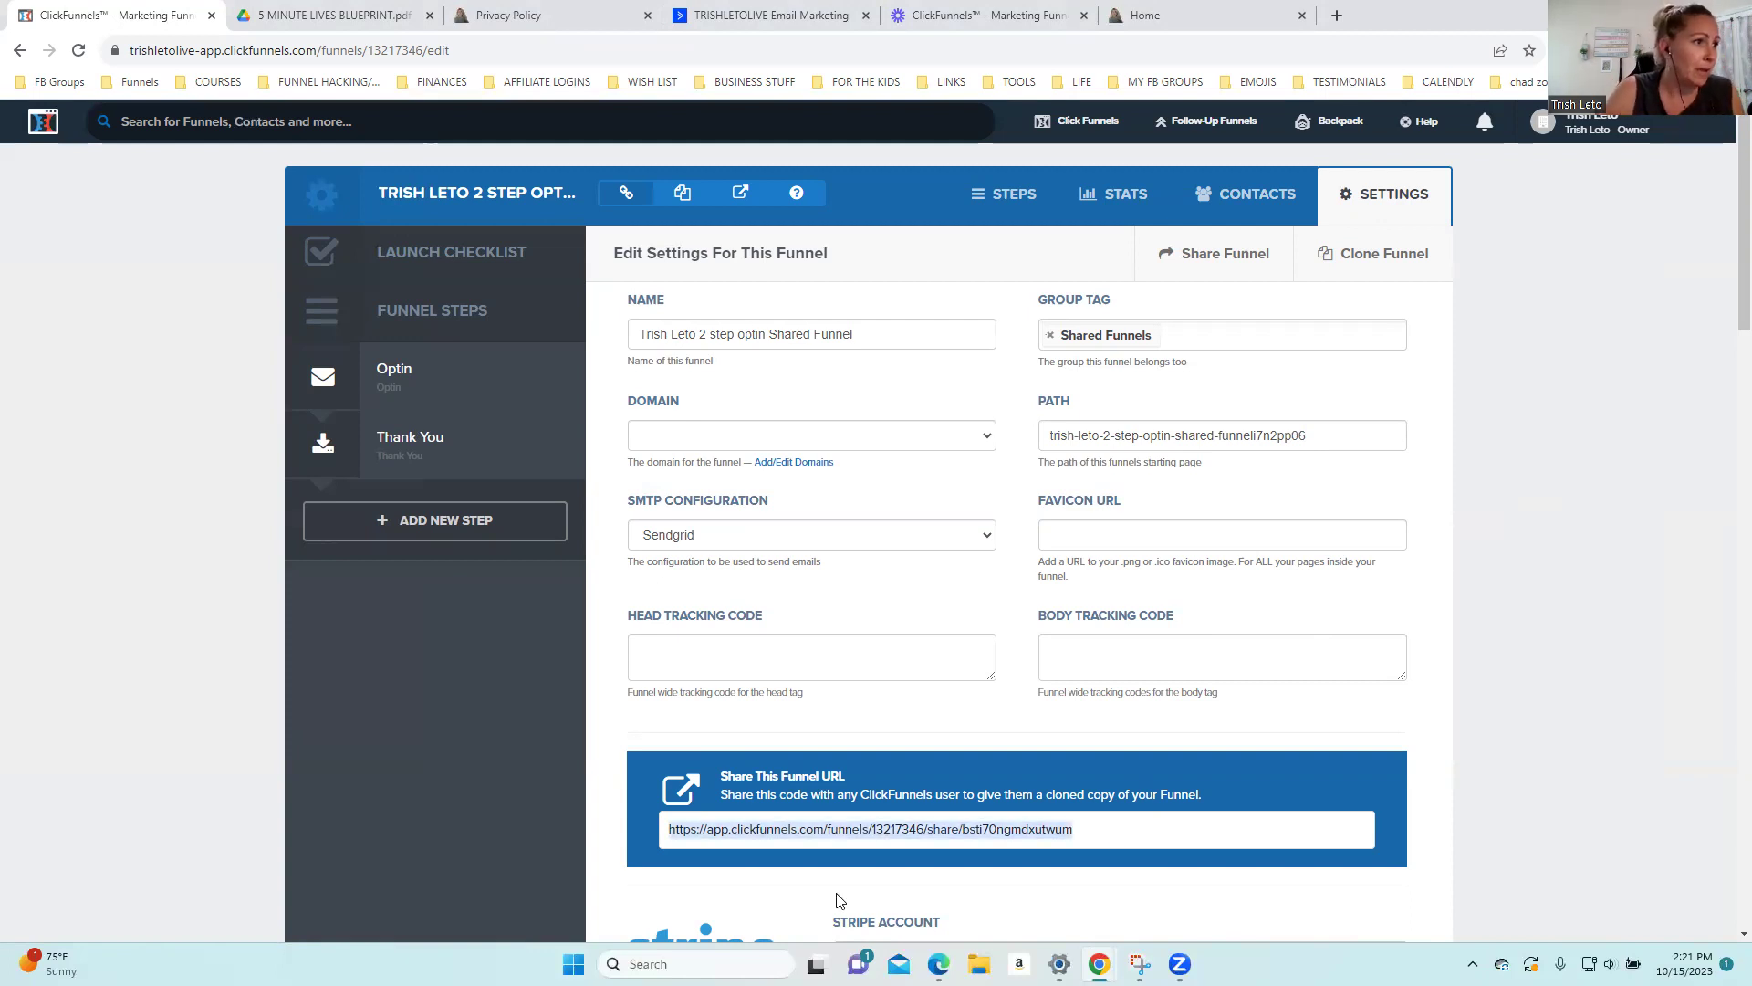
Copy the Share This Funnel URL from its context menu and show the Help dropdown
right_click(965, 825)
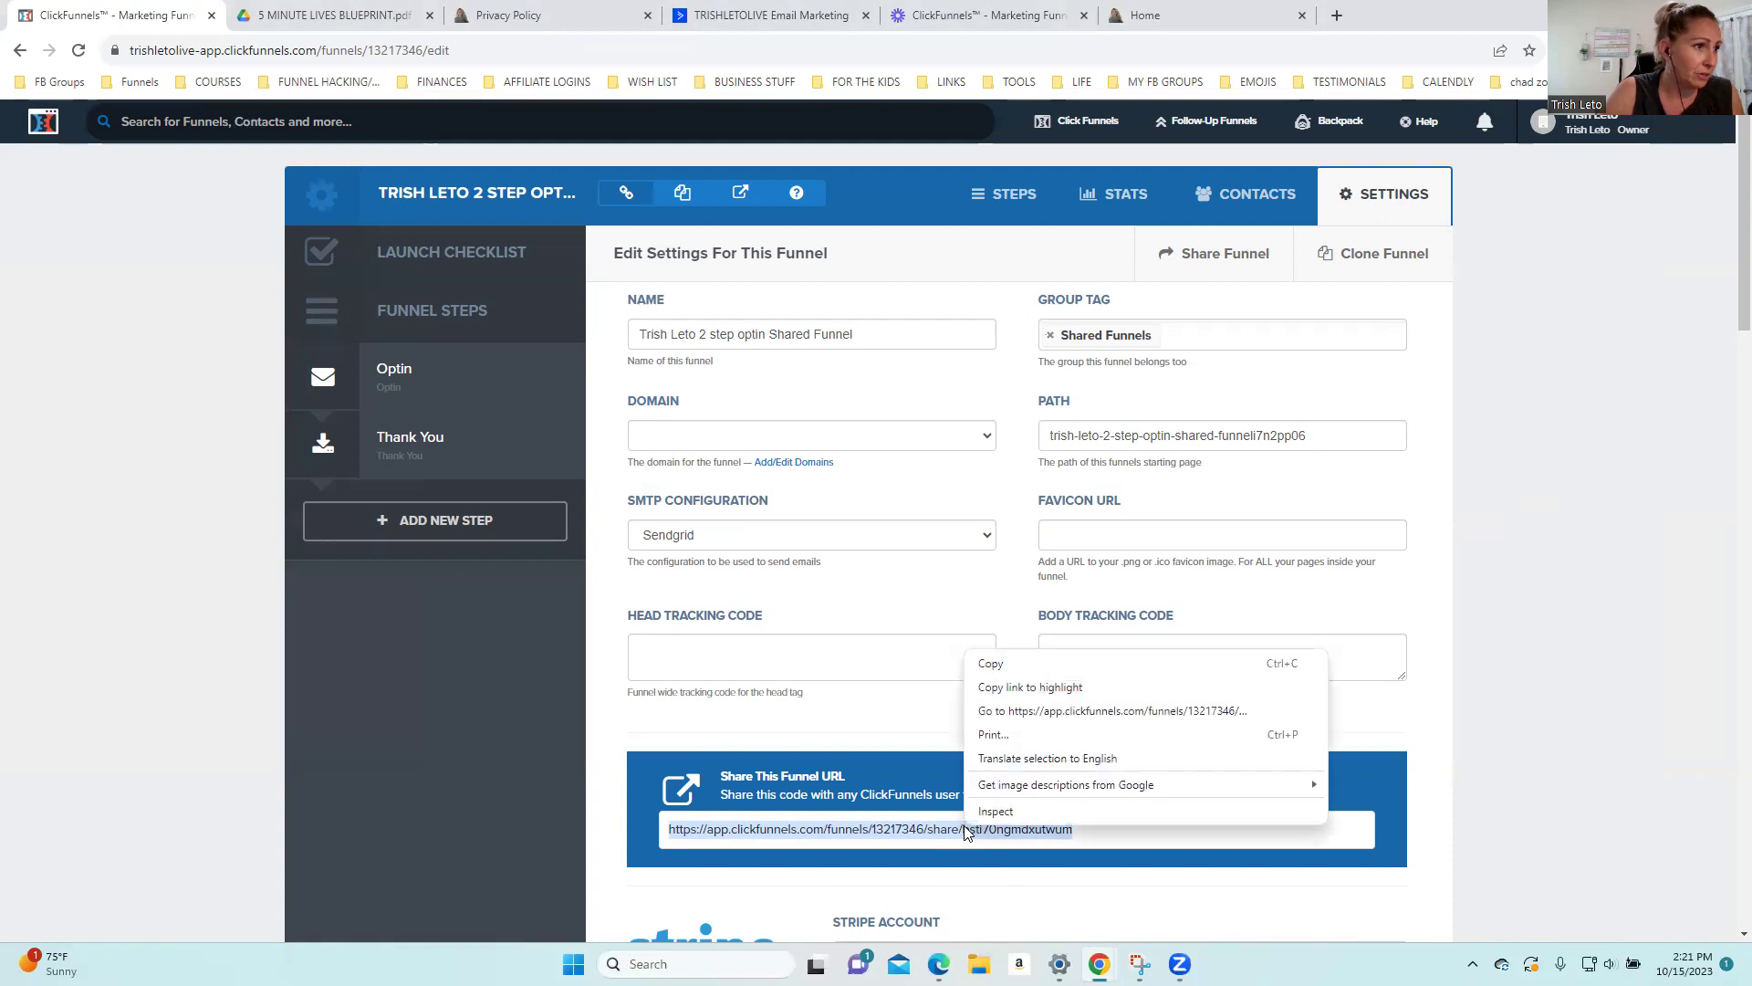
click(1016, 666)
click(1632, 431)
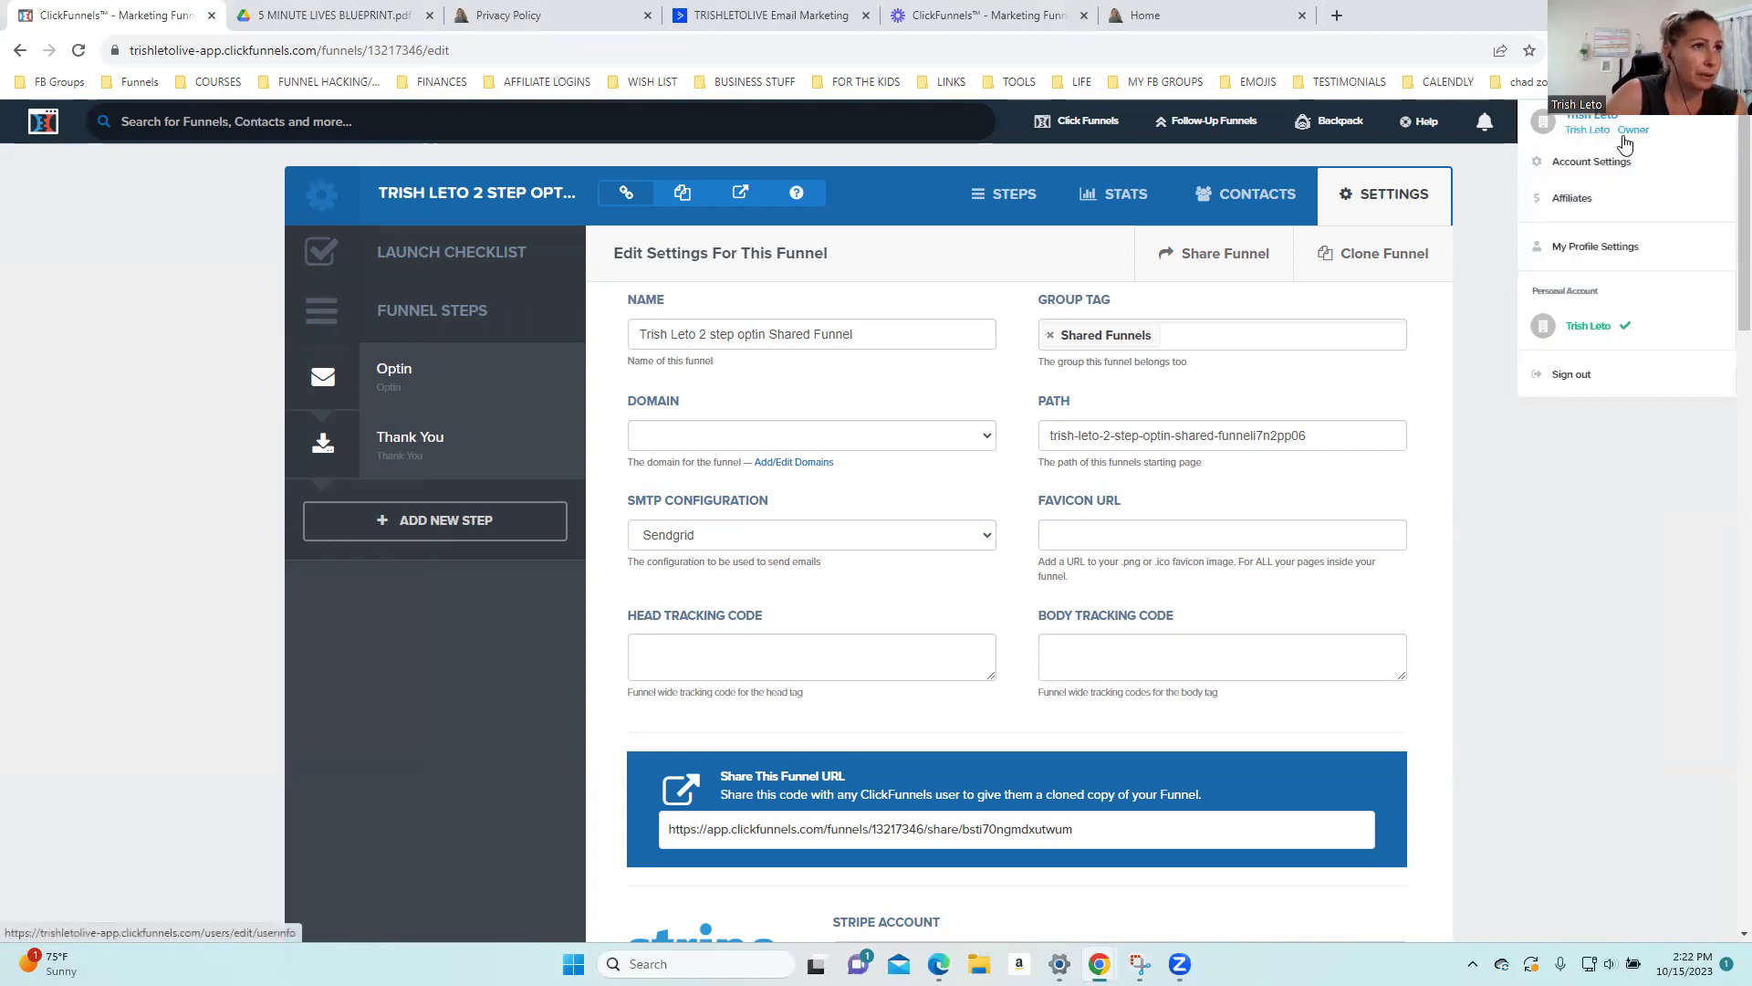
mouse_move(1585, 129)
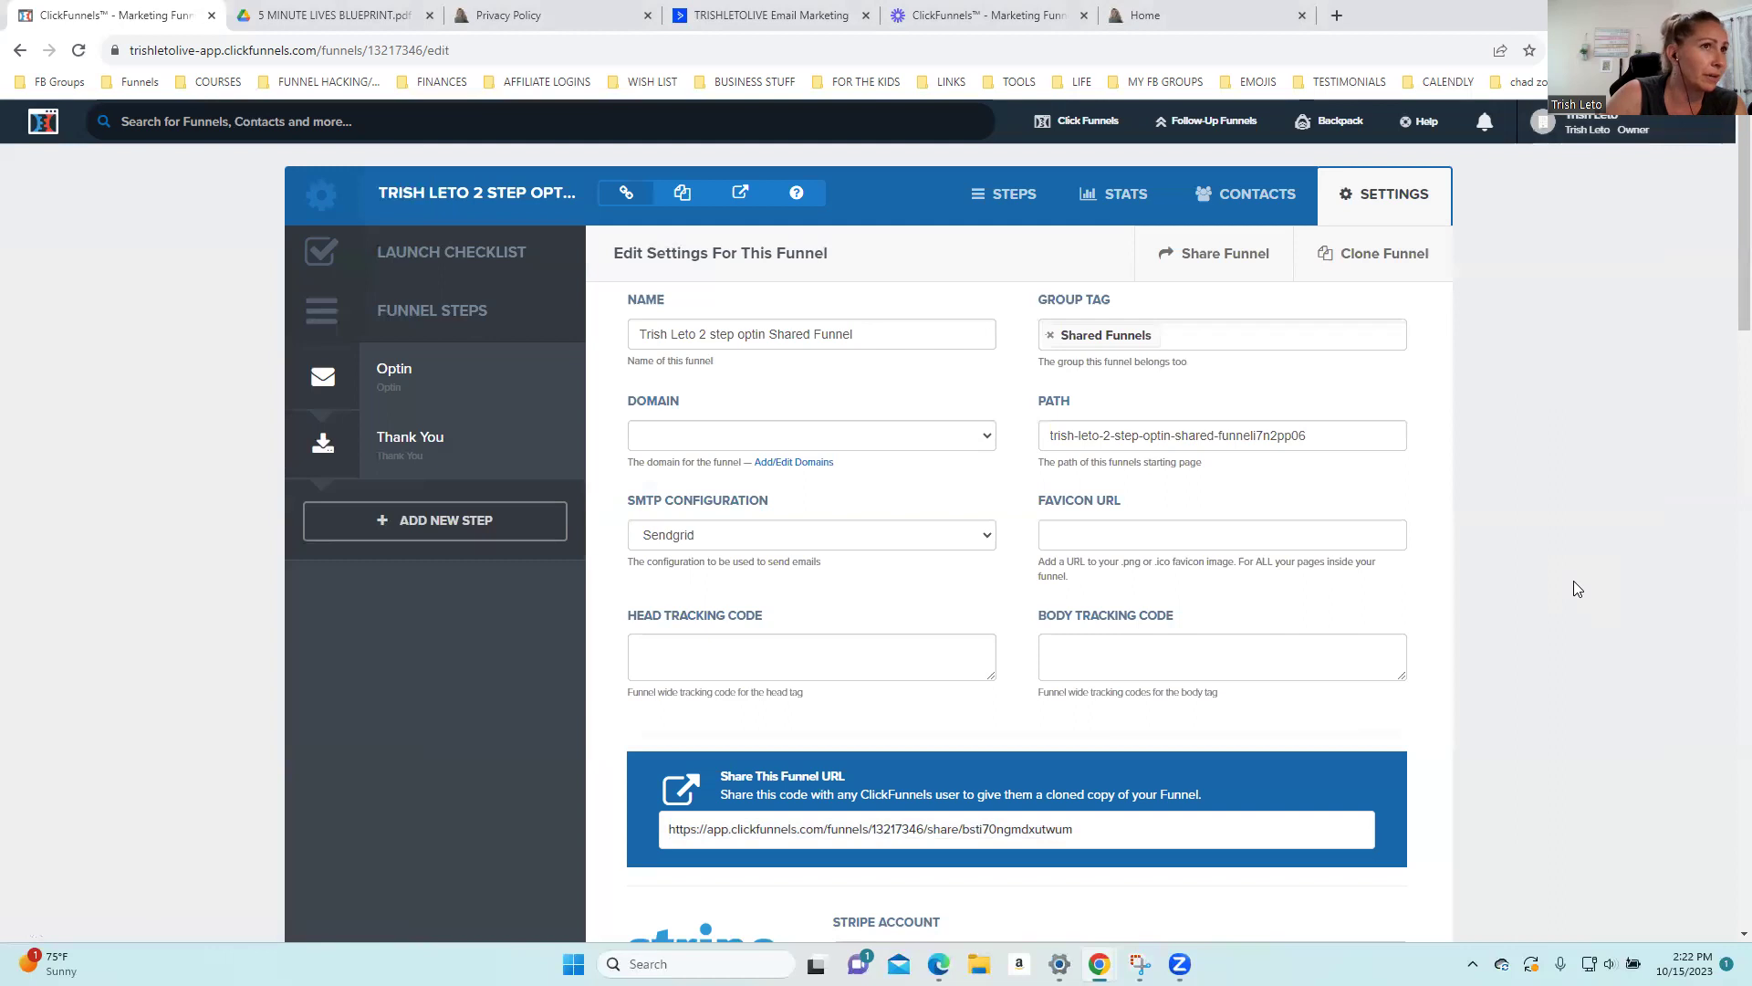
scroll(1586, 518, down, 6)
scroll(1586, 518, up, 6)
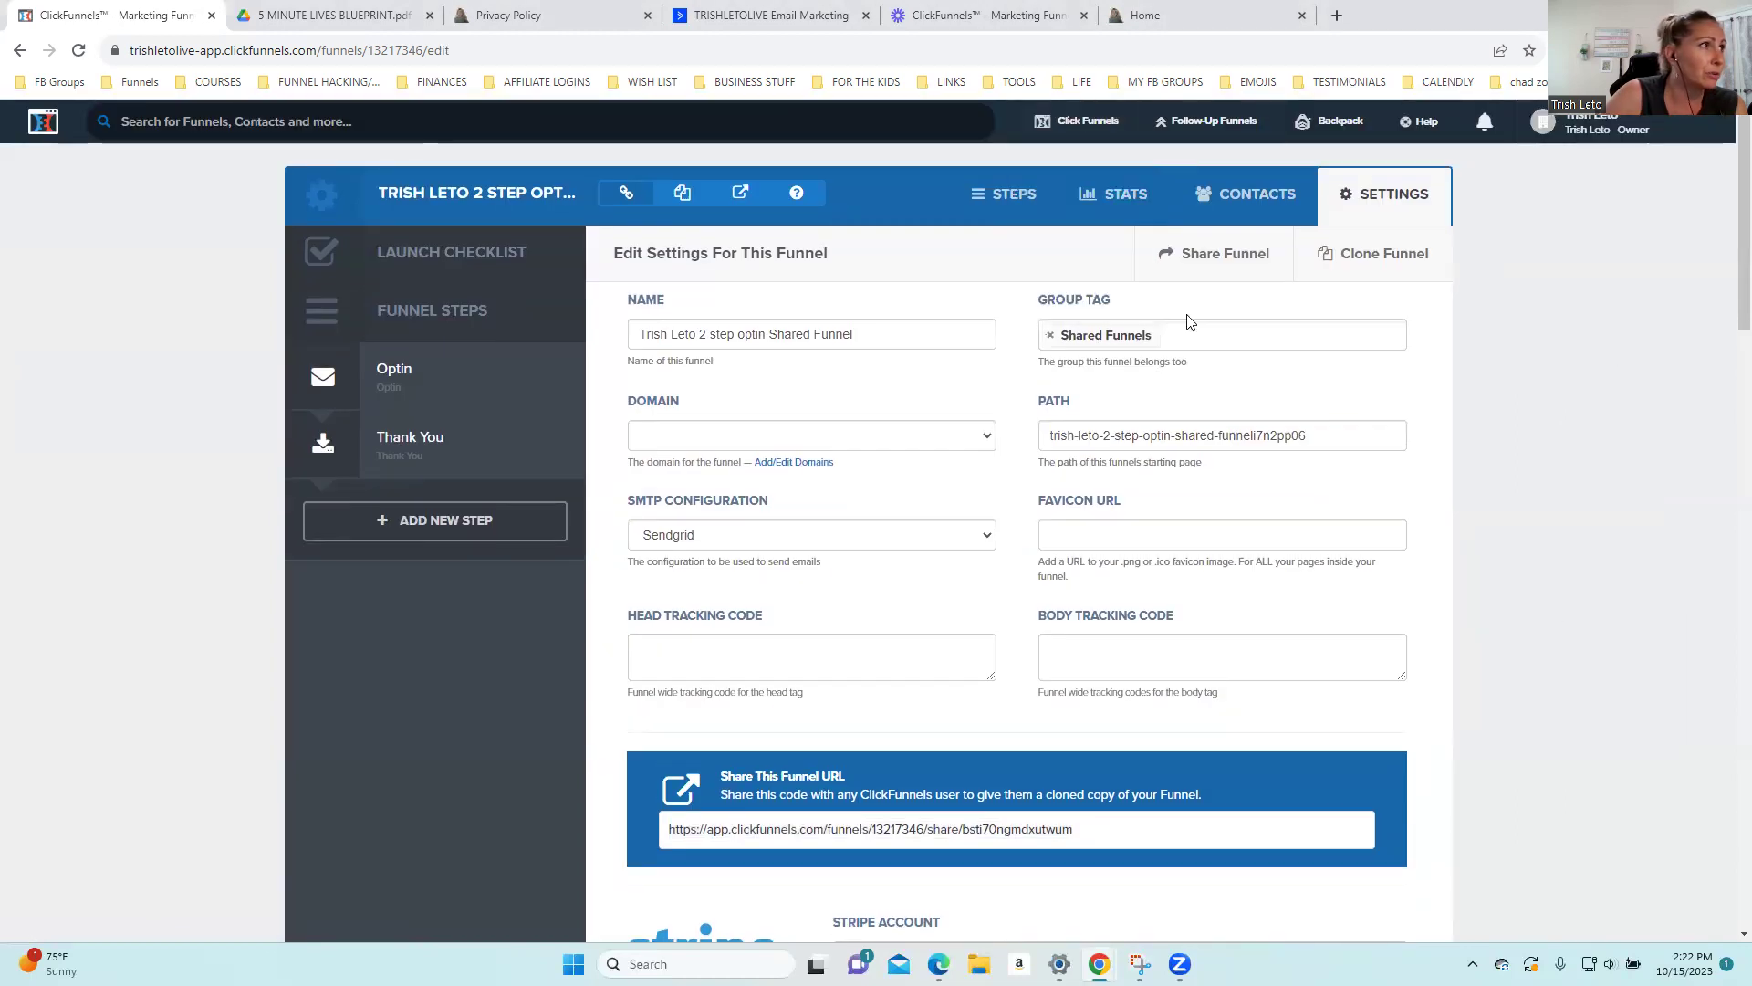
Search the ClickFunnels Help Center for 'AFFILAITE'
mouse_move(1436, 128)
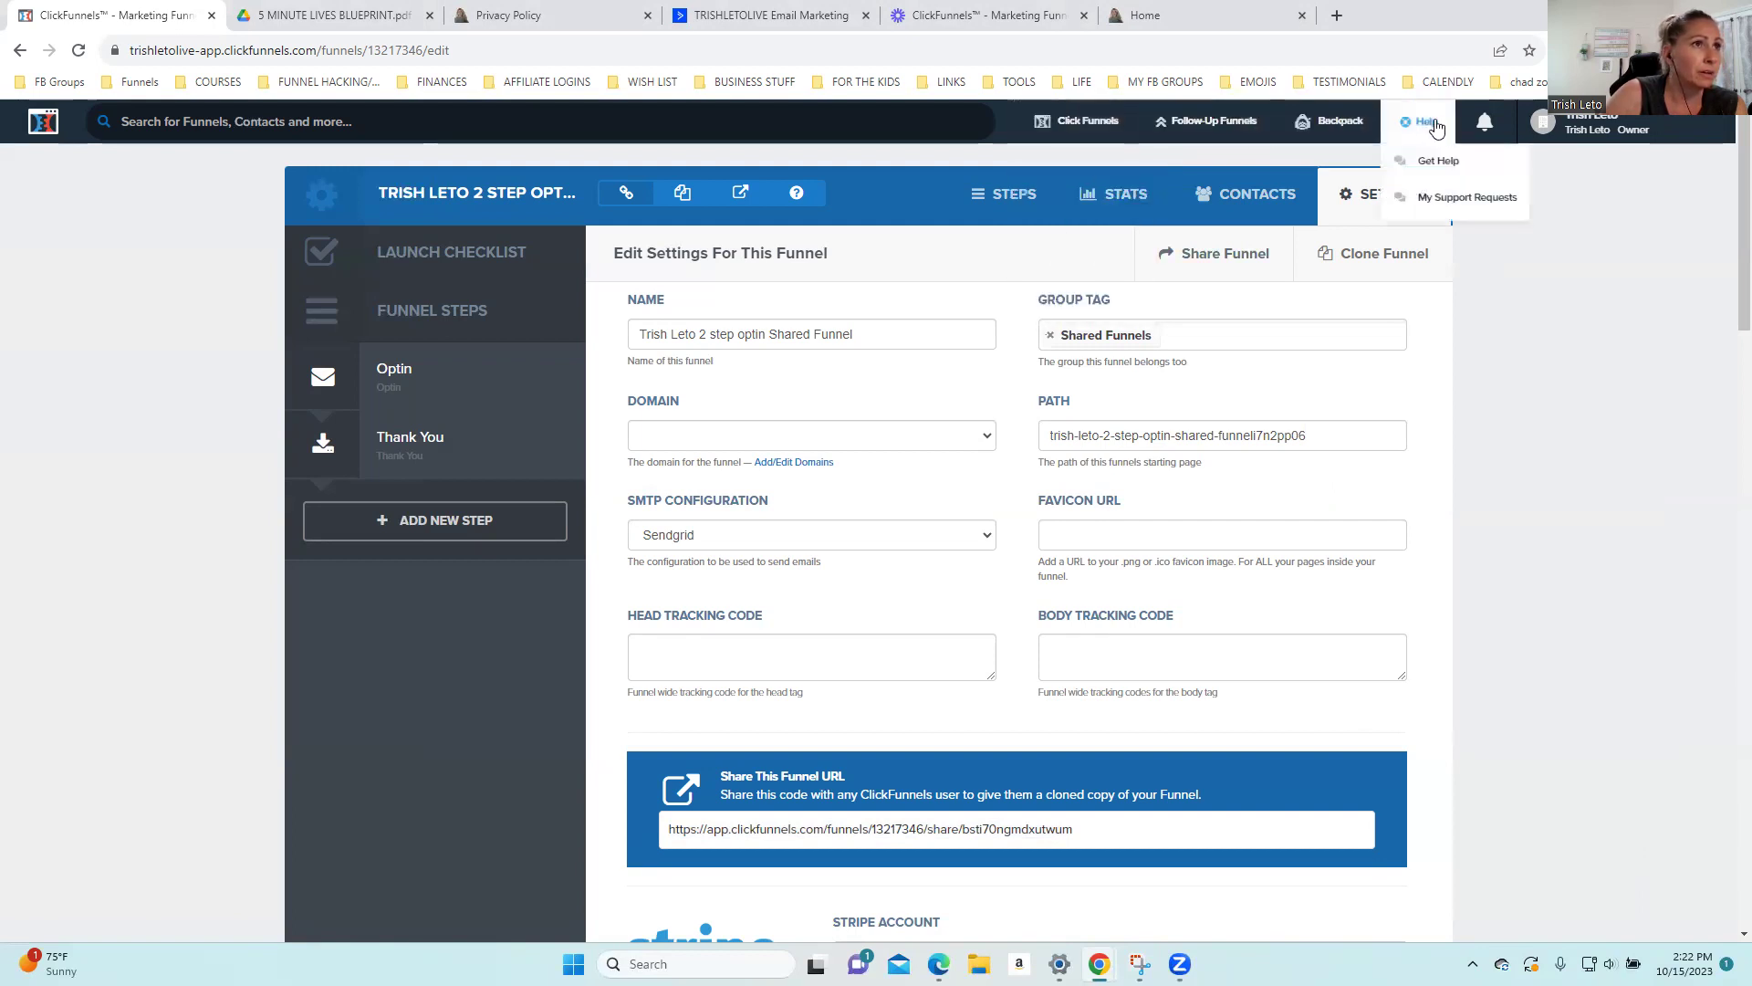
click(1440, 161)
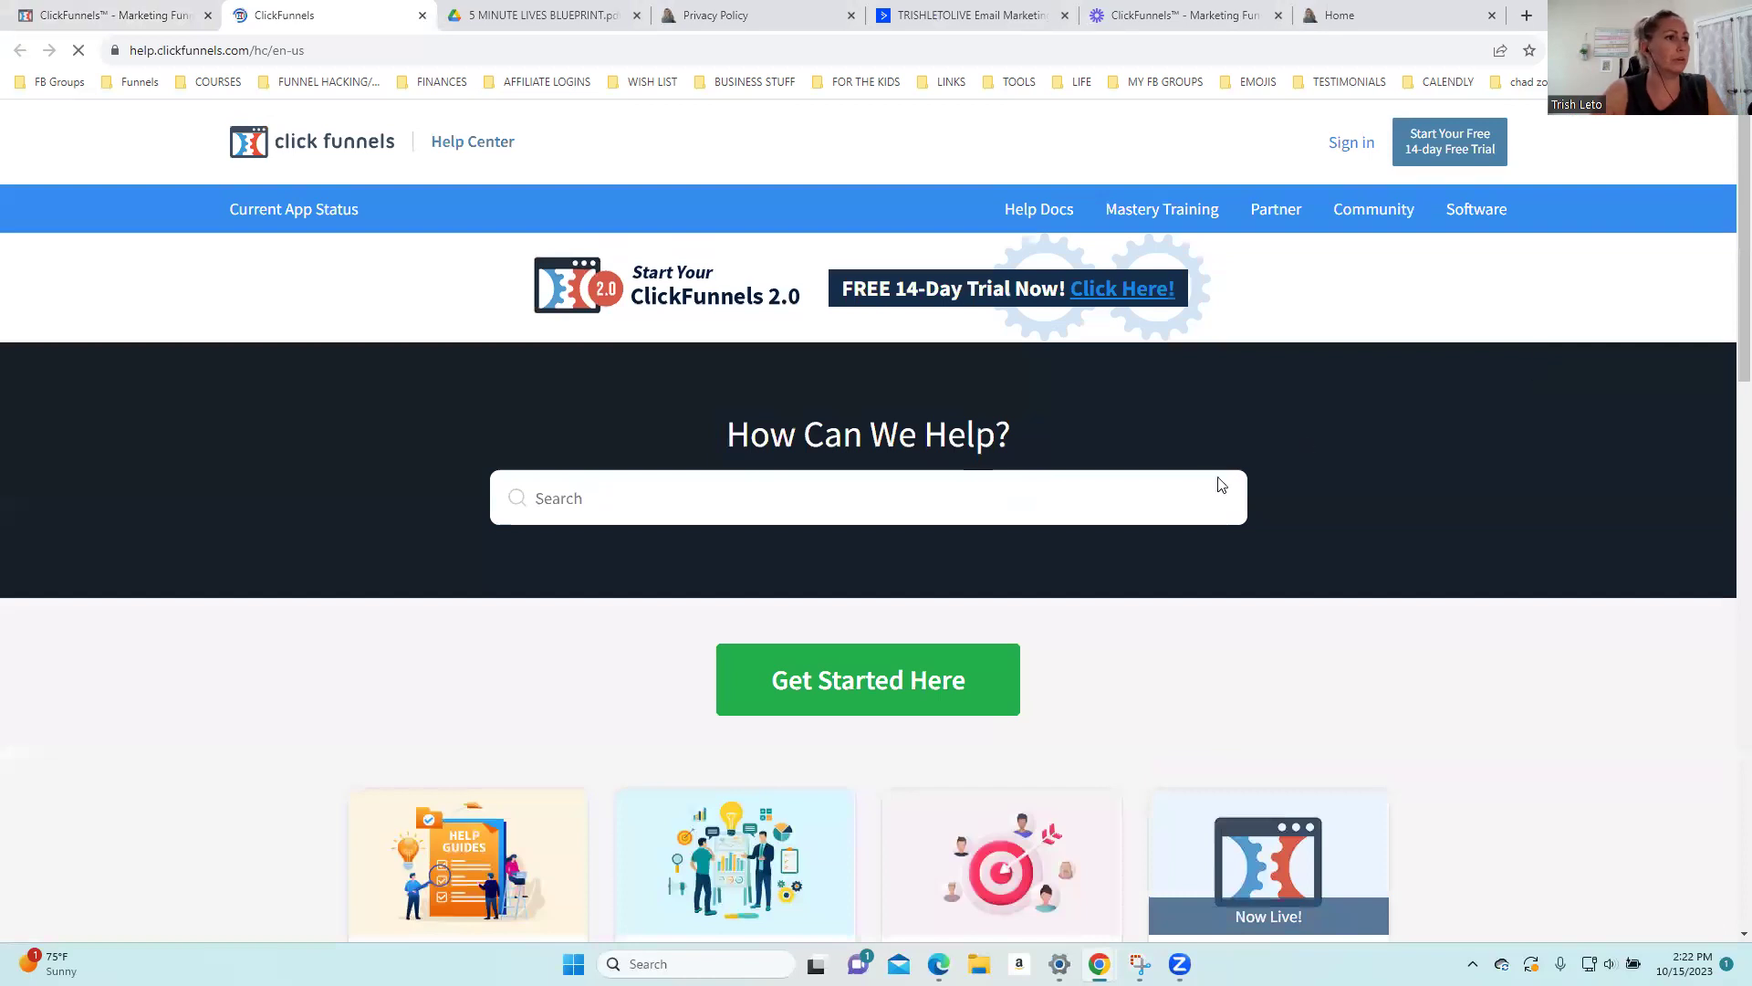
click(1172, 500)
text(AFFILAITE)
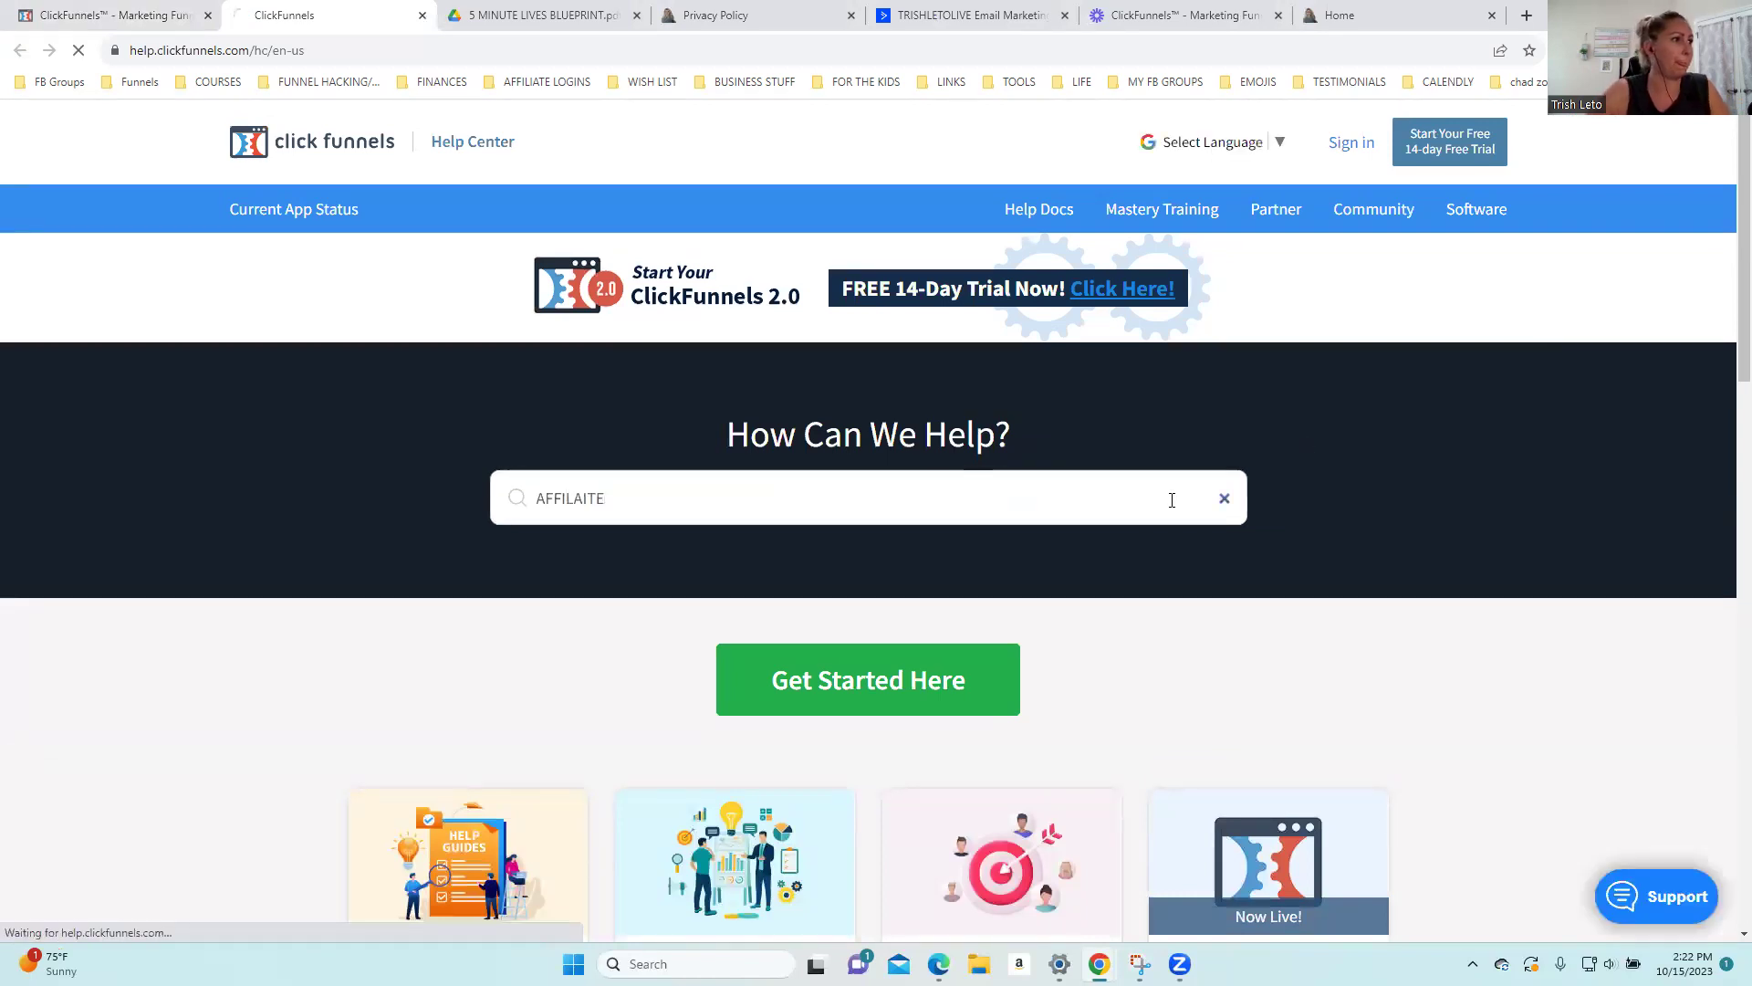
key(Return)
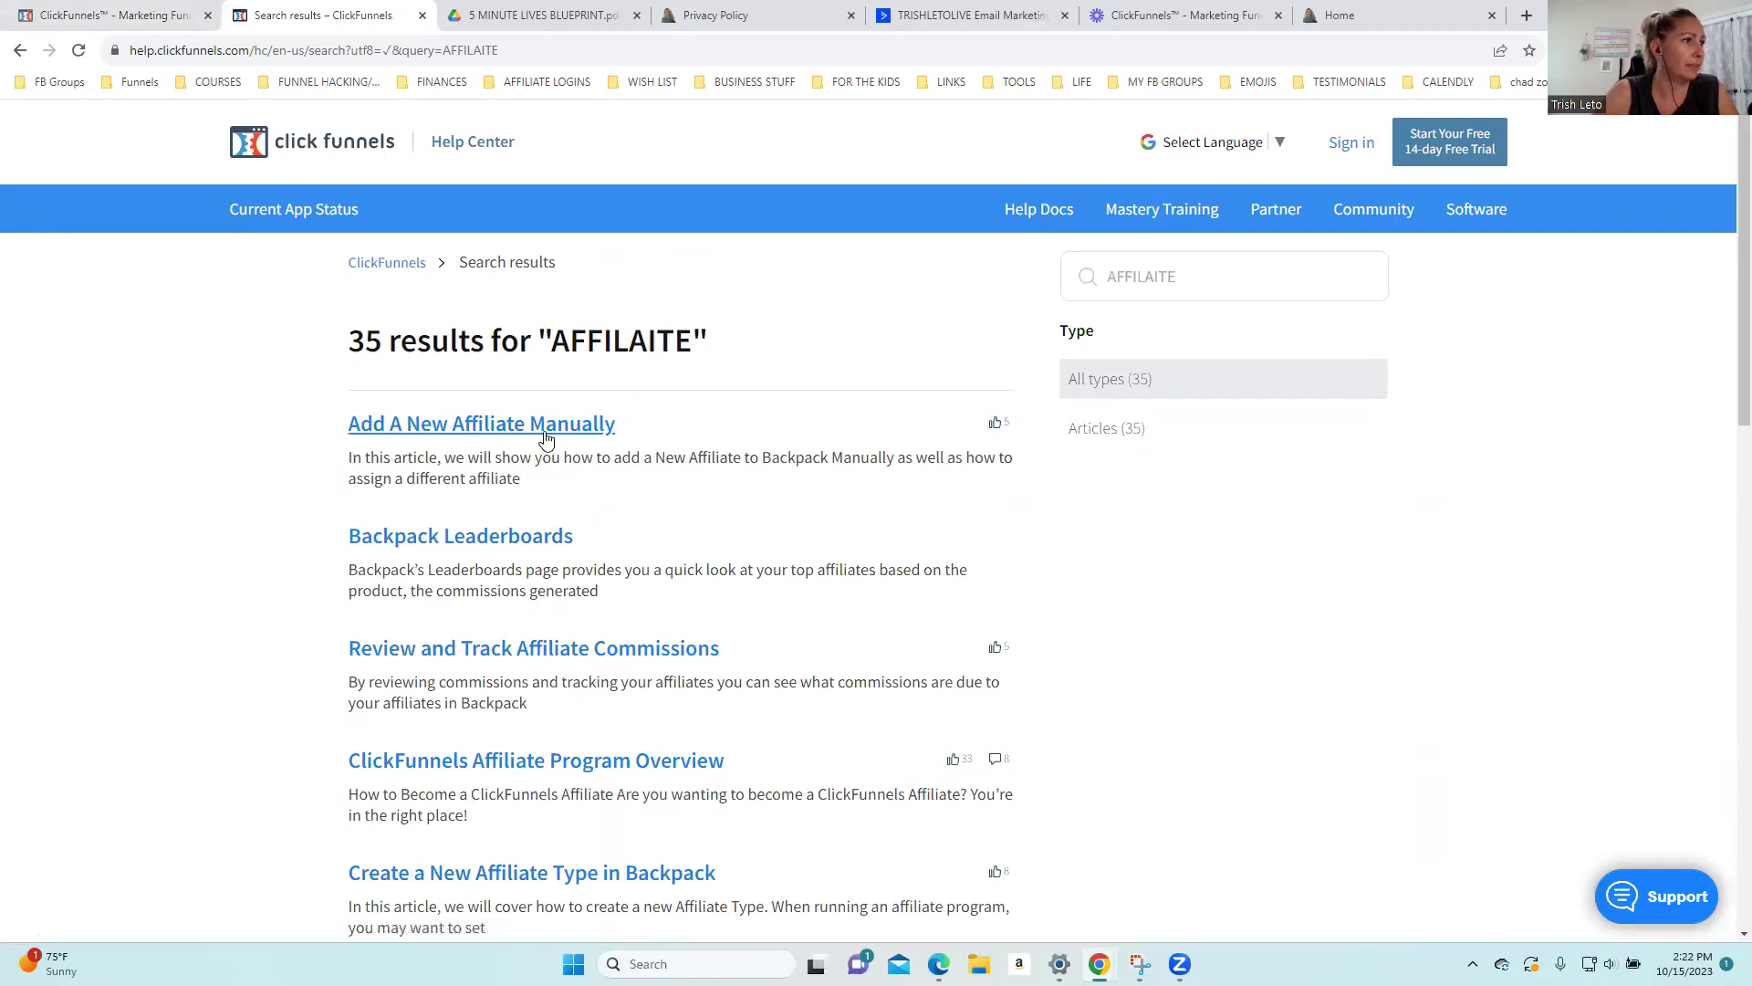
Review the 35 affiliate results, then reopen the funnel's Optin step
scroll(1338, 621, down, 1)
scroll(1338, 622, down, 1)
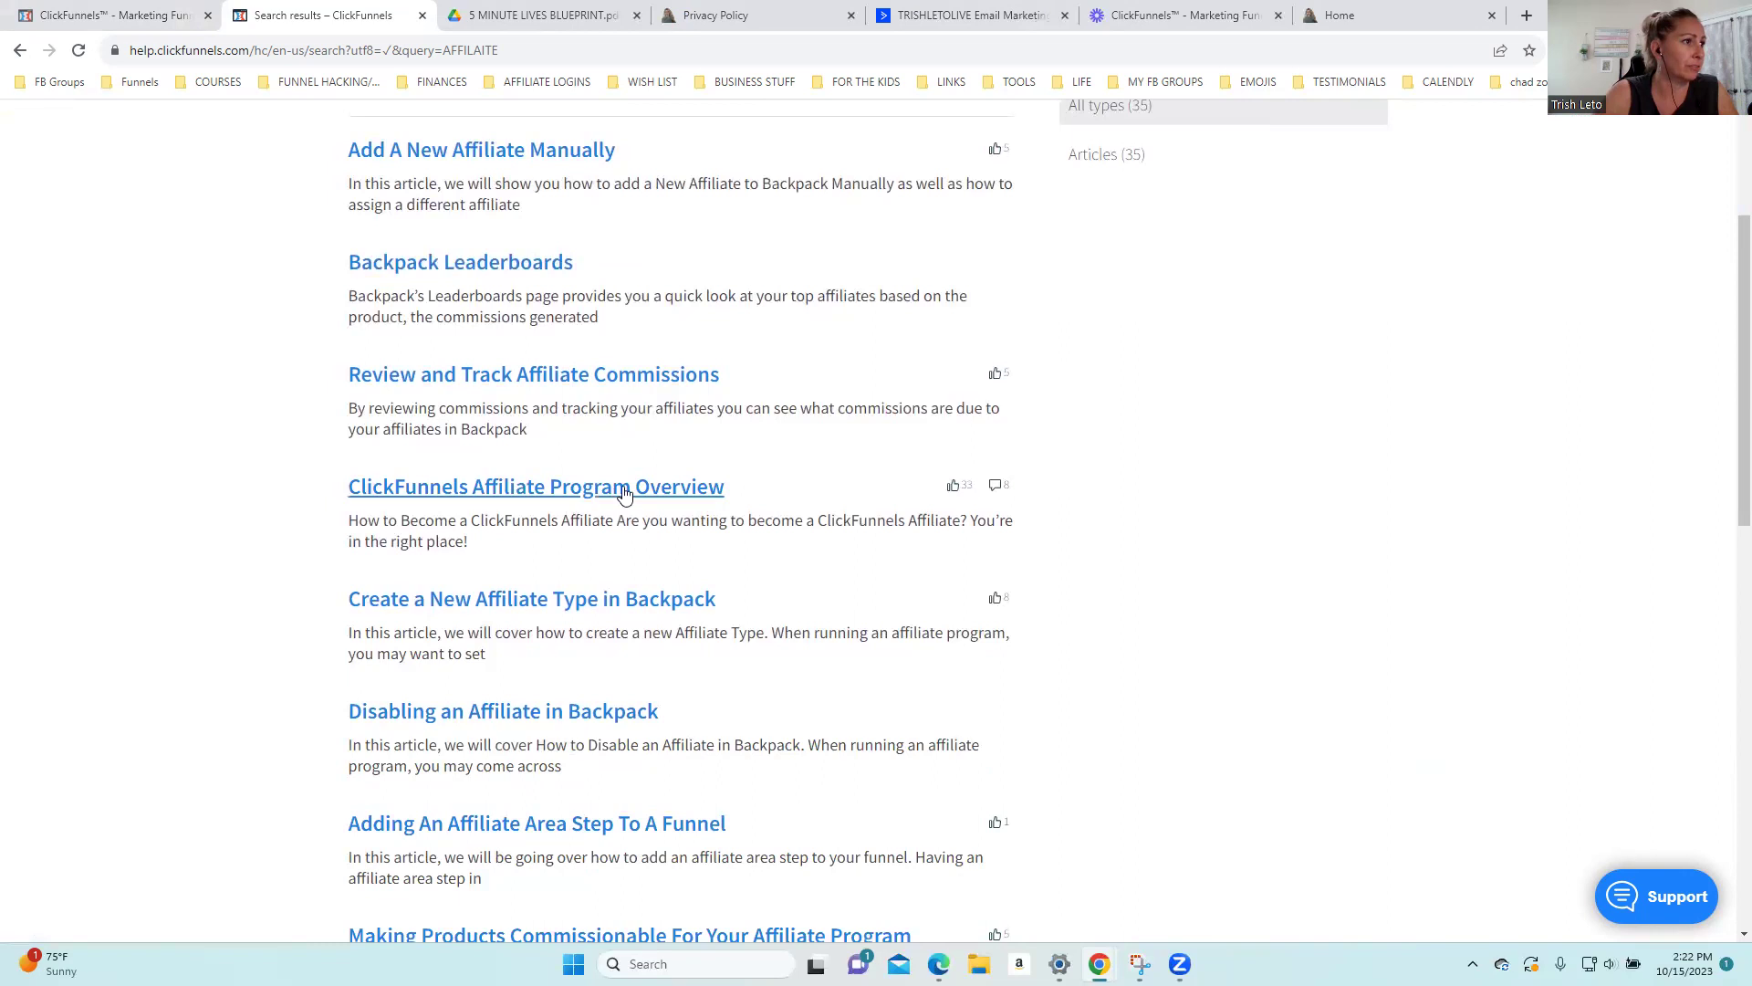
scroll(1564, 515, up, 2)
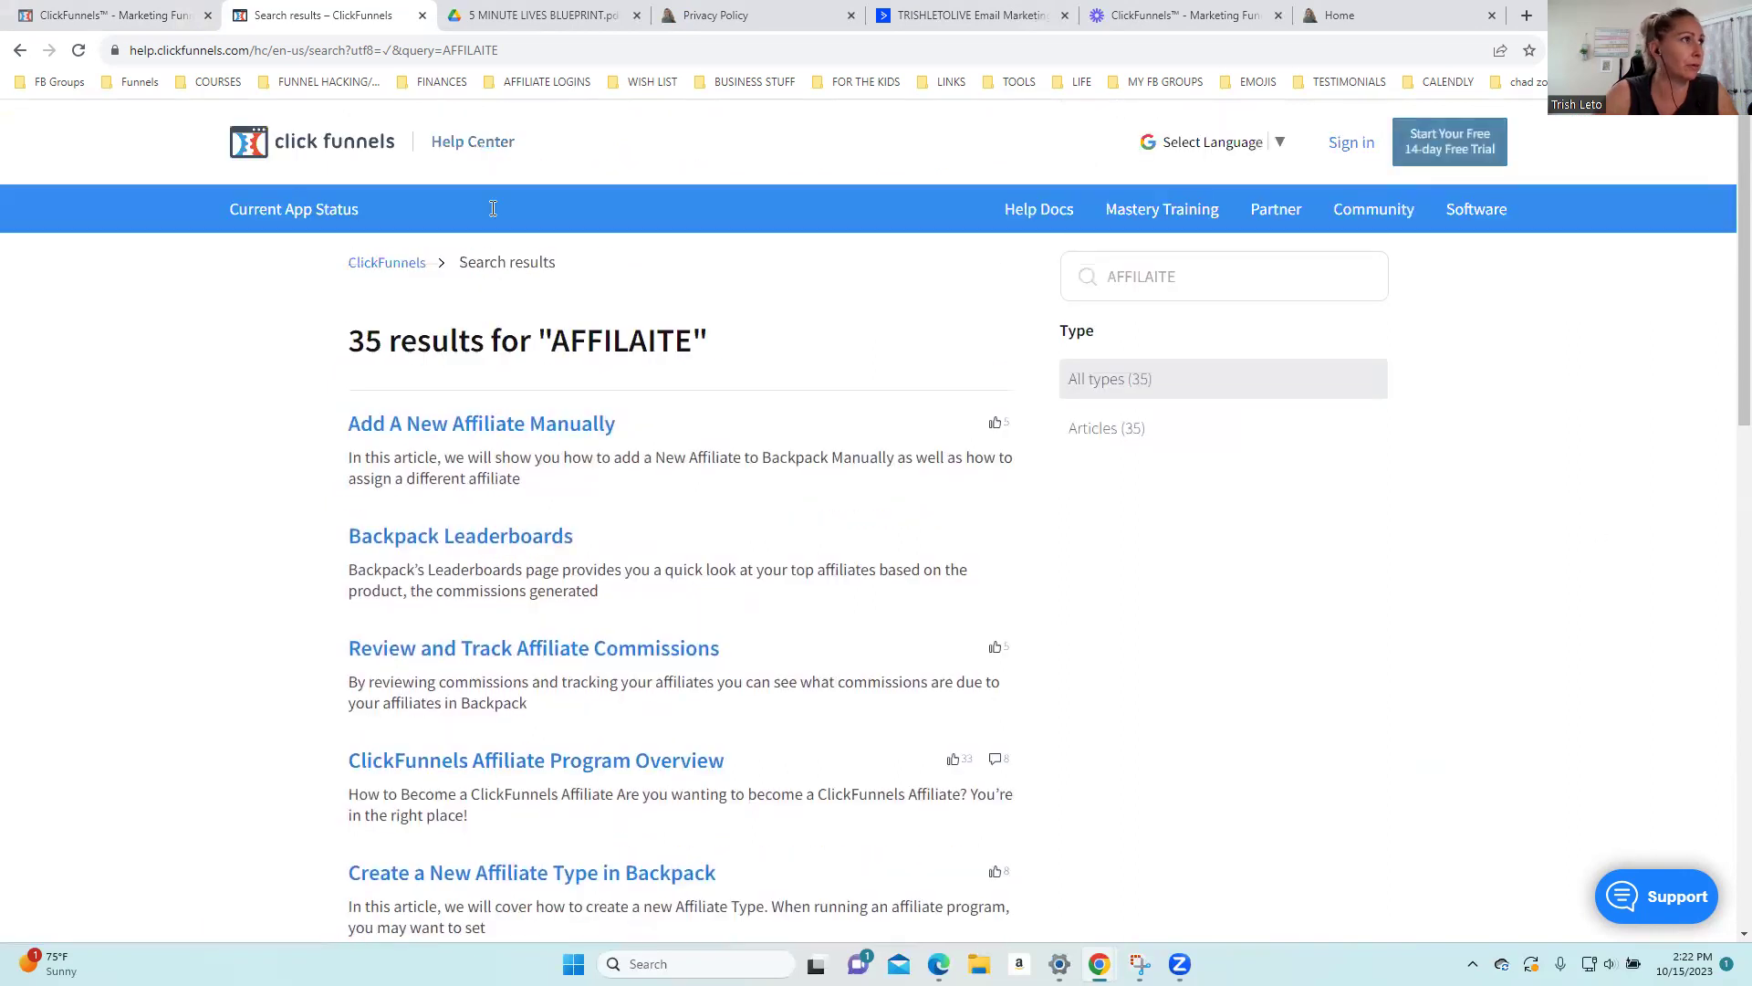
click(105, 18)
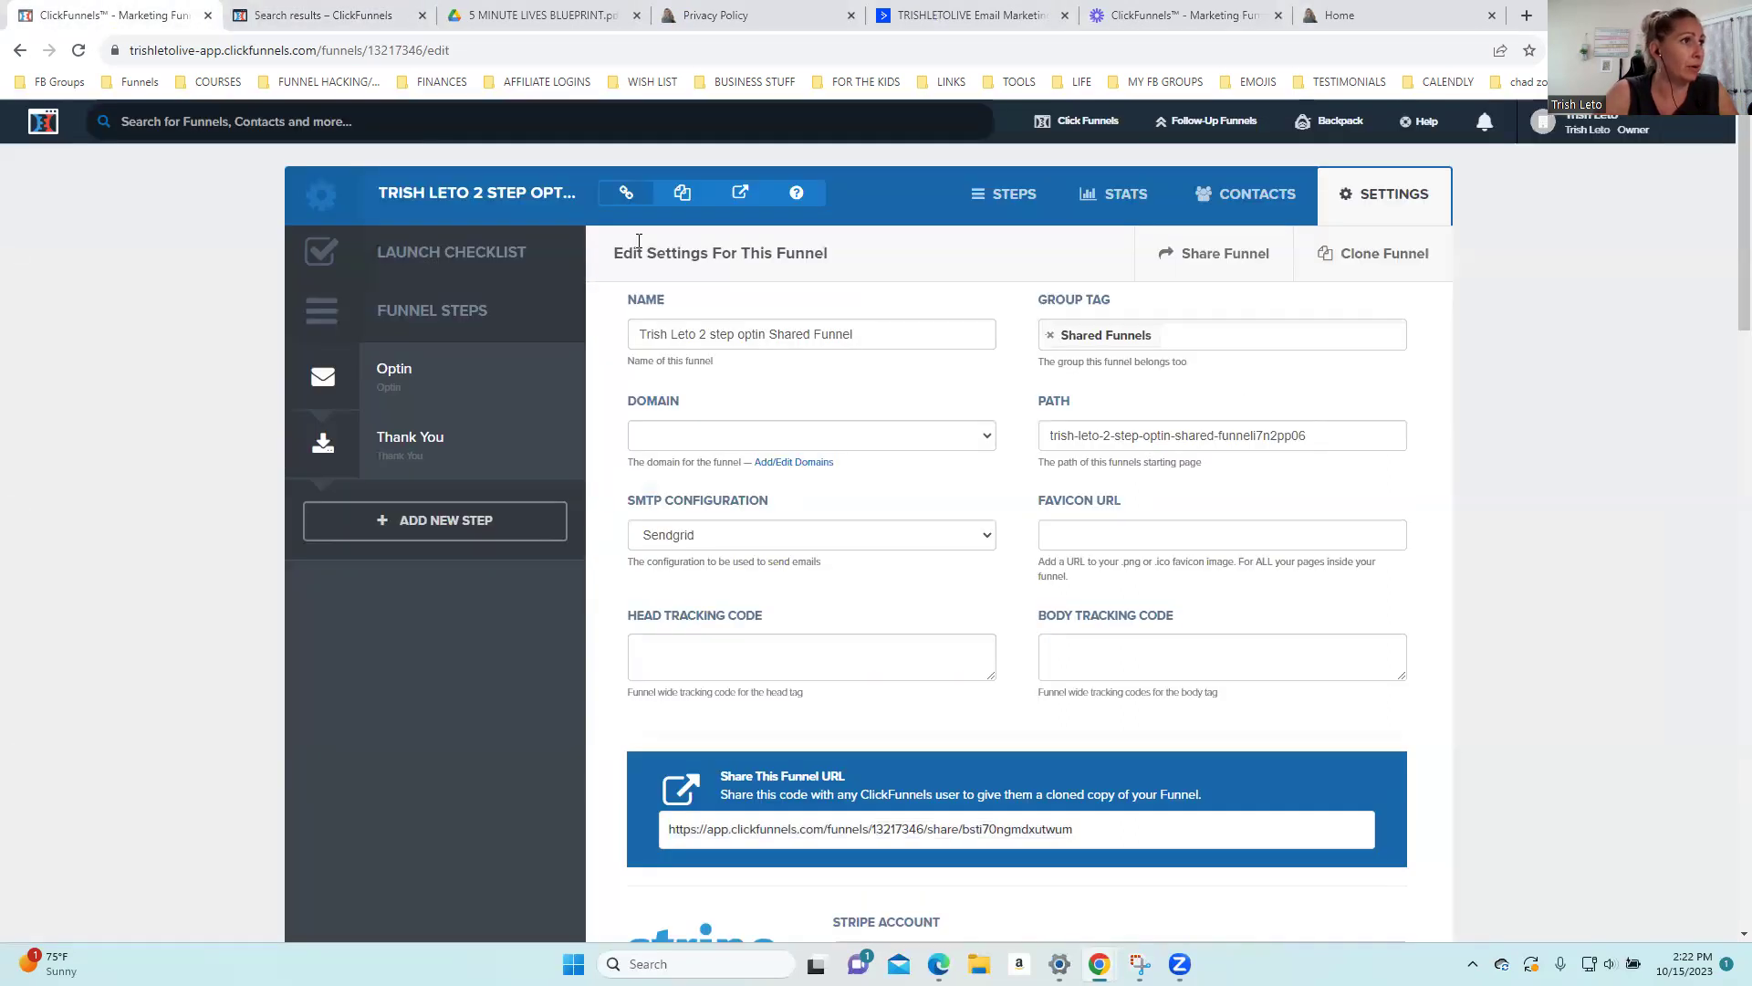
click(395, 391)
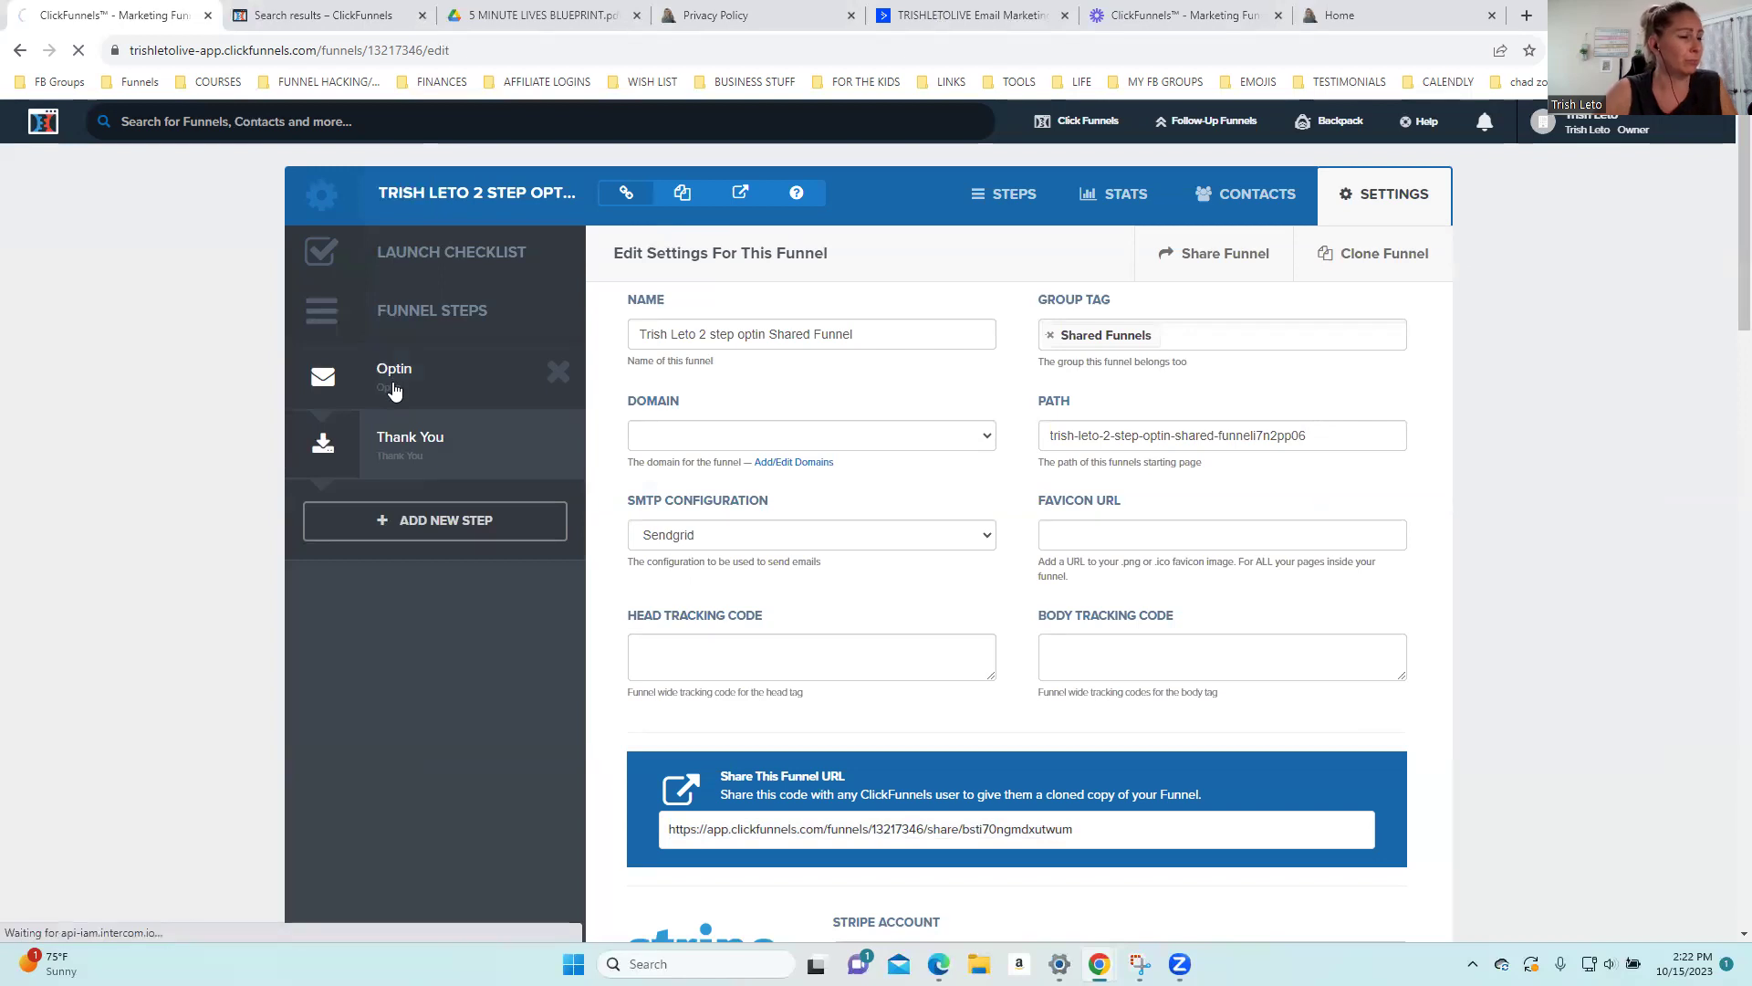